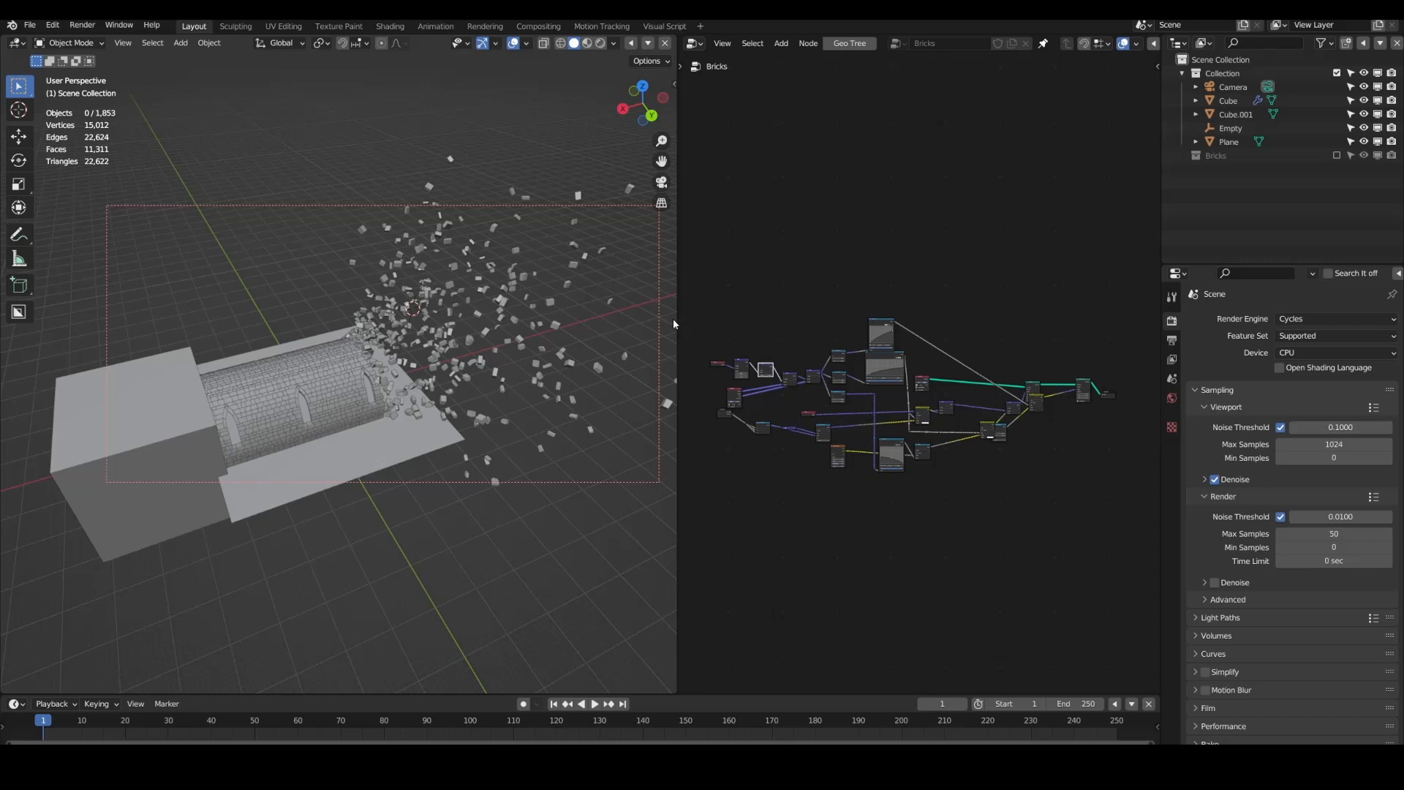
Step: Look through the Extras category among the meshes that can be added to the scene
scroll(371, 407, "up", 3)
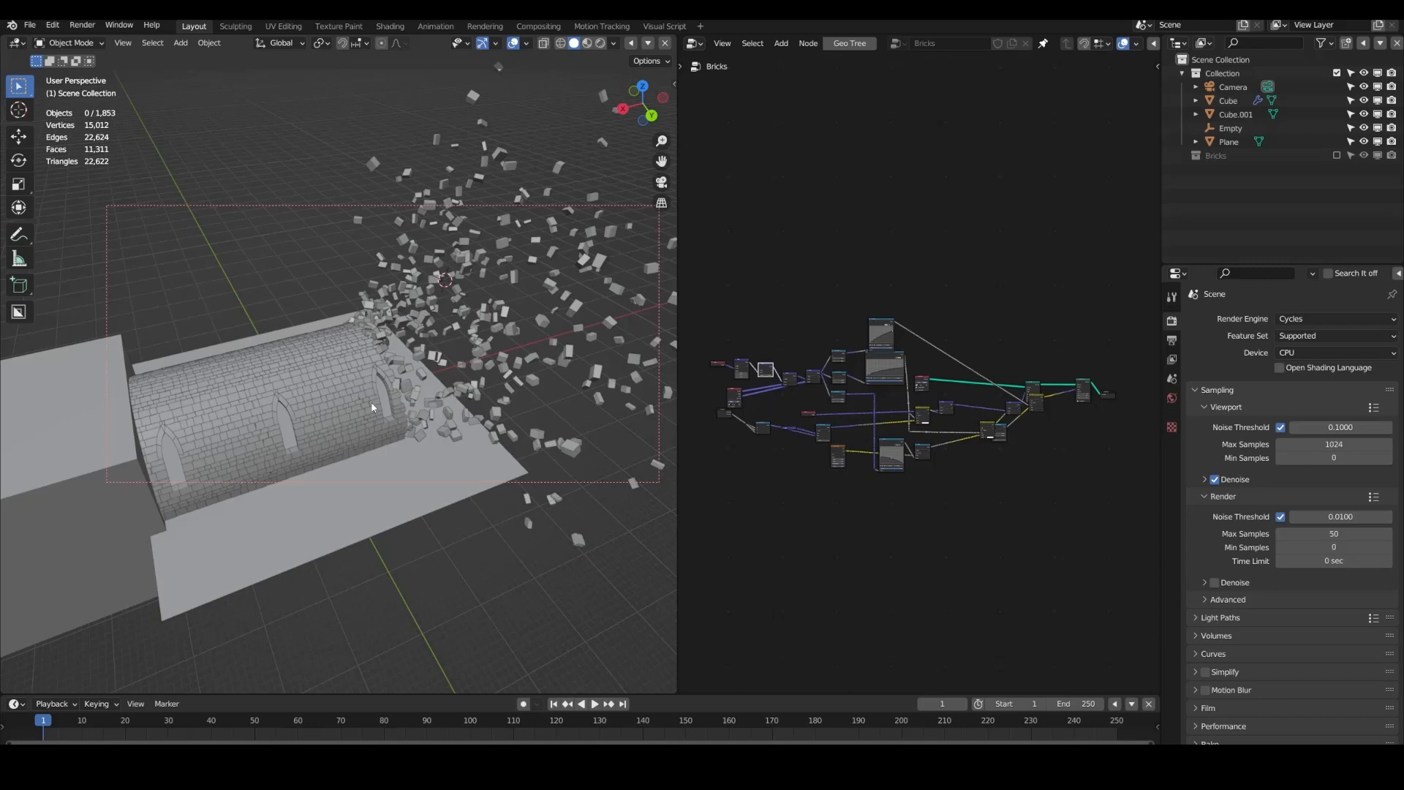
scroll(372, 407, "up", 5)
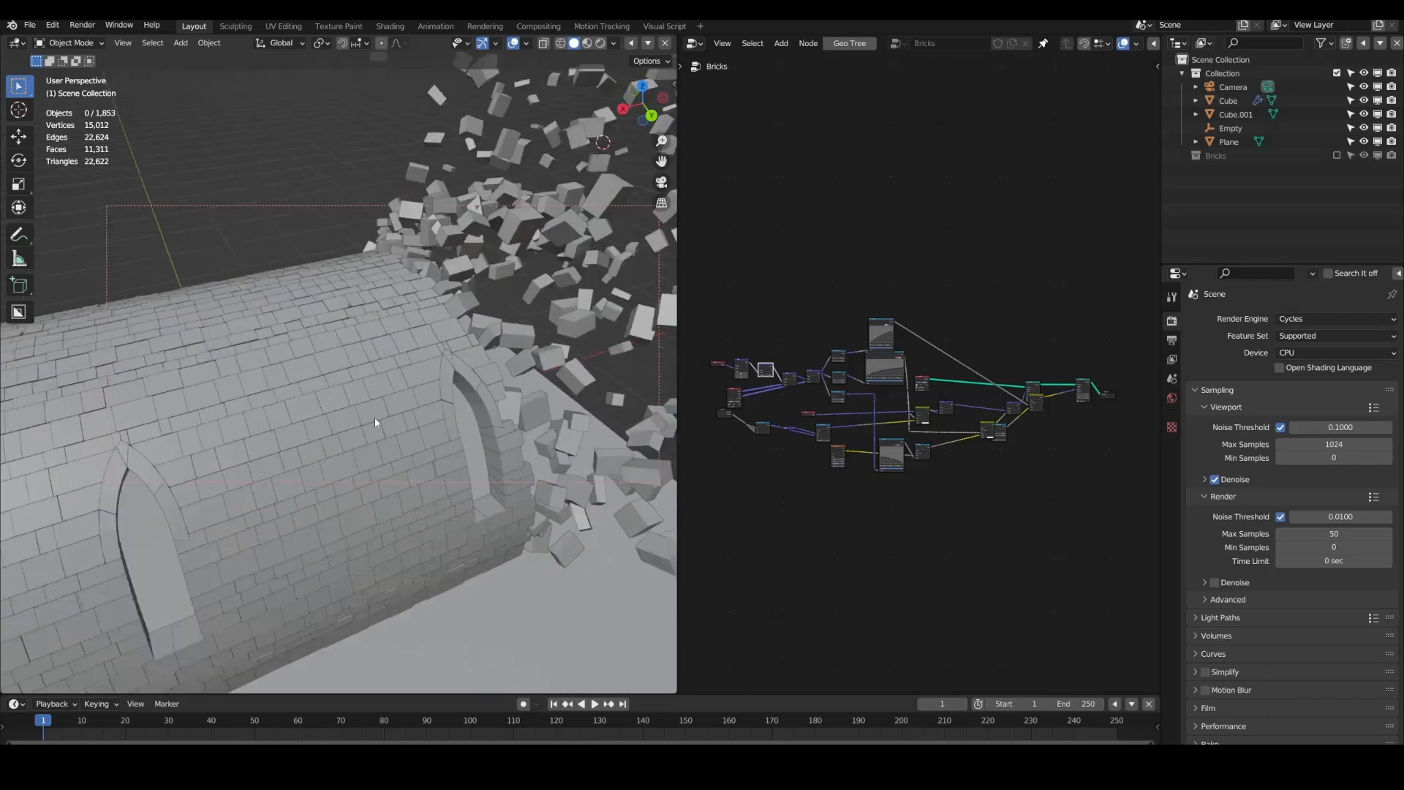
key("shift+a")
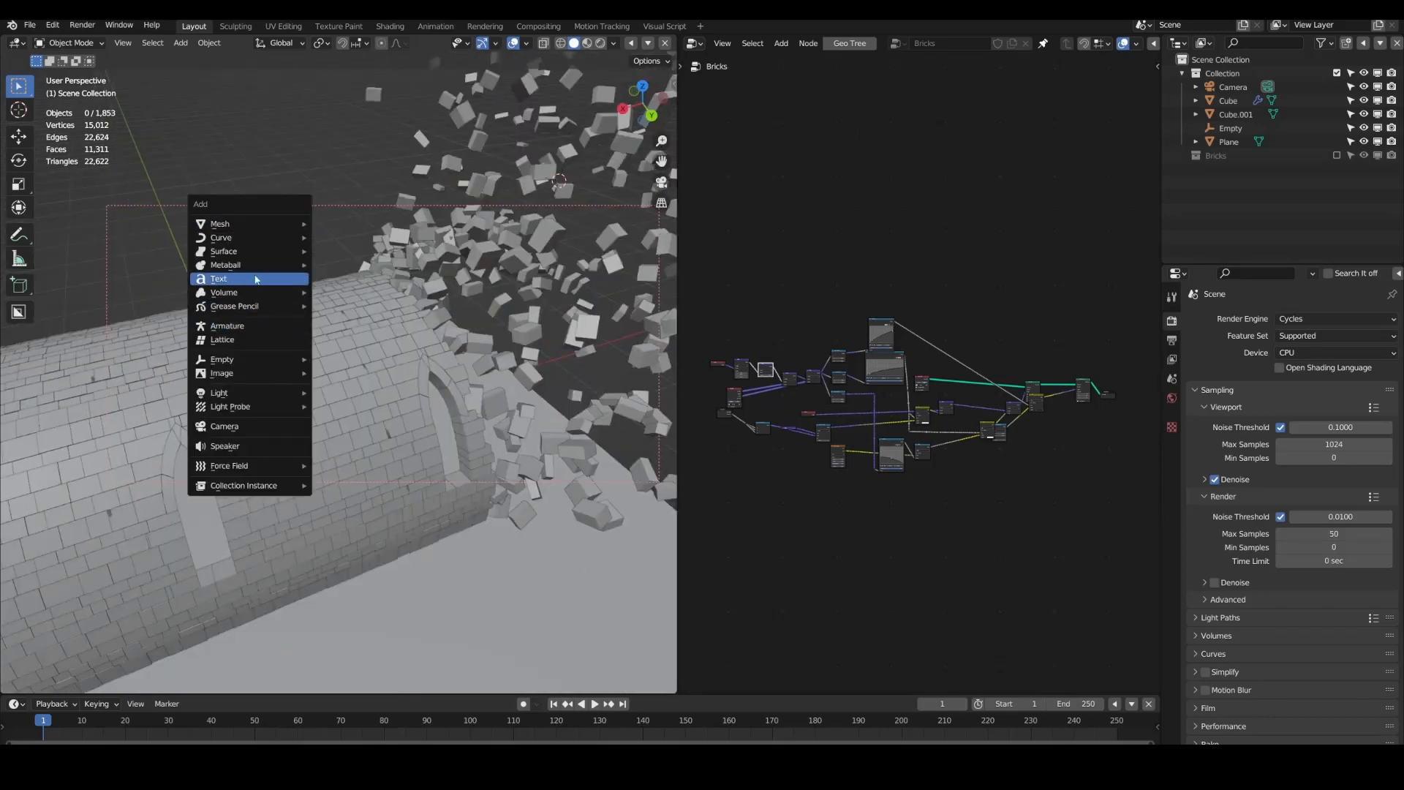
mouse_move(249, 223)
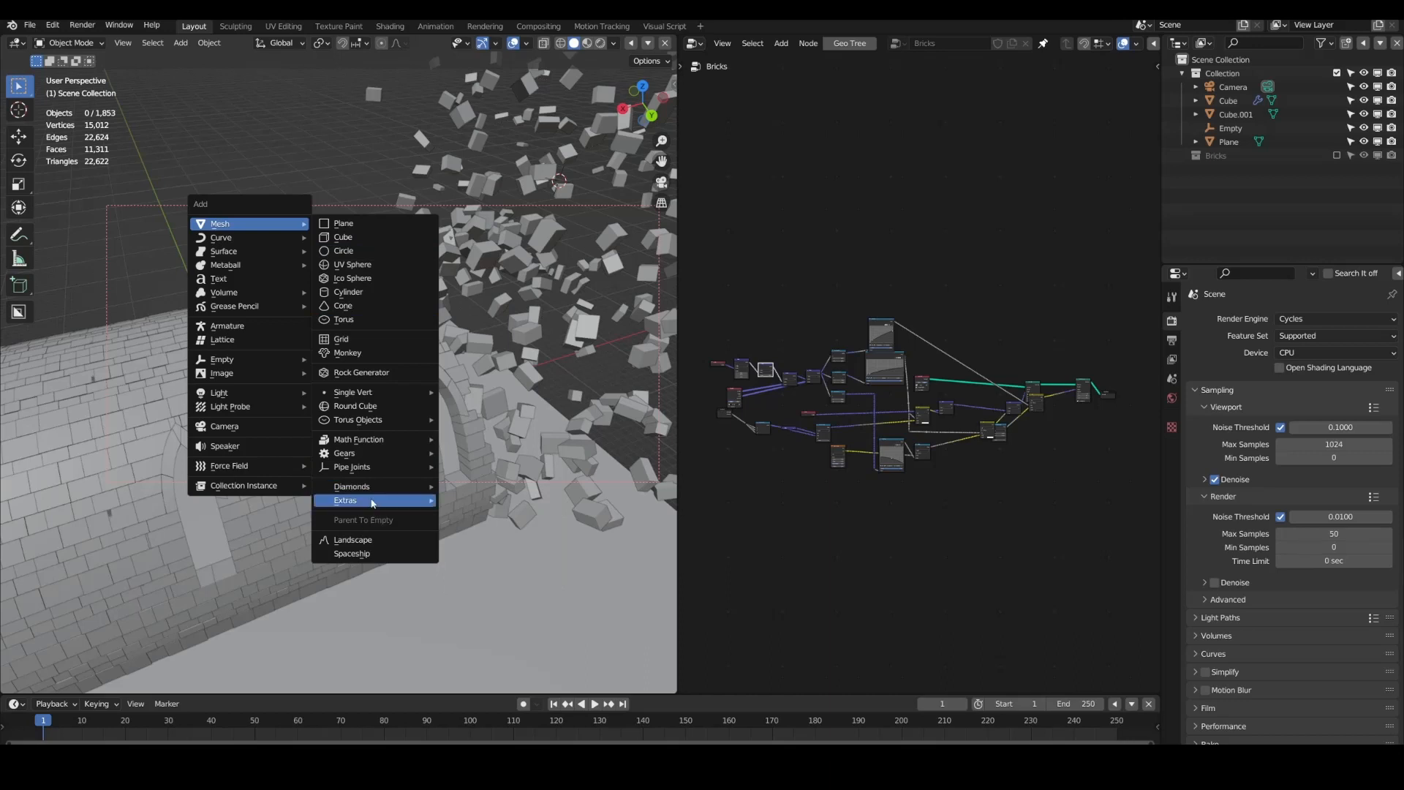
mouse_move(372, 502)
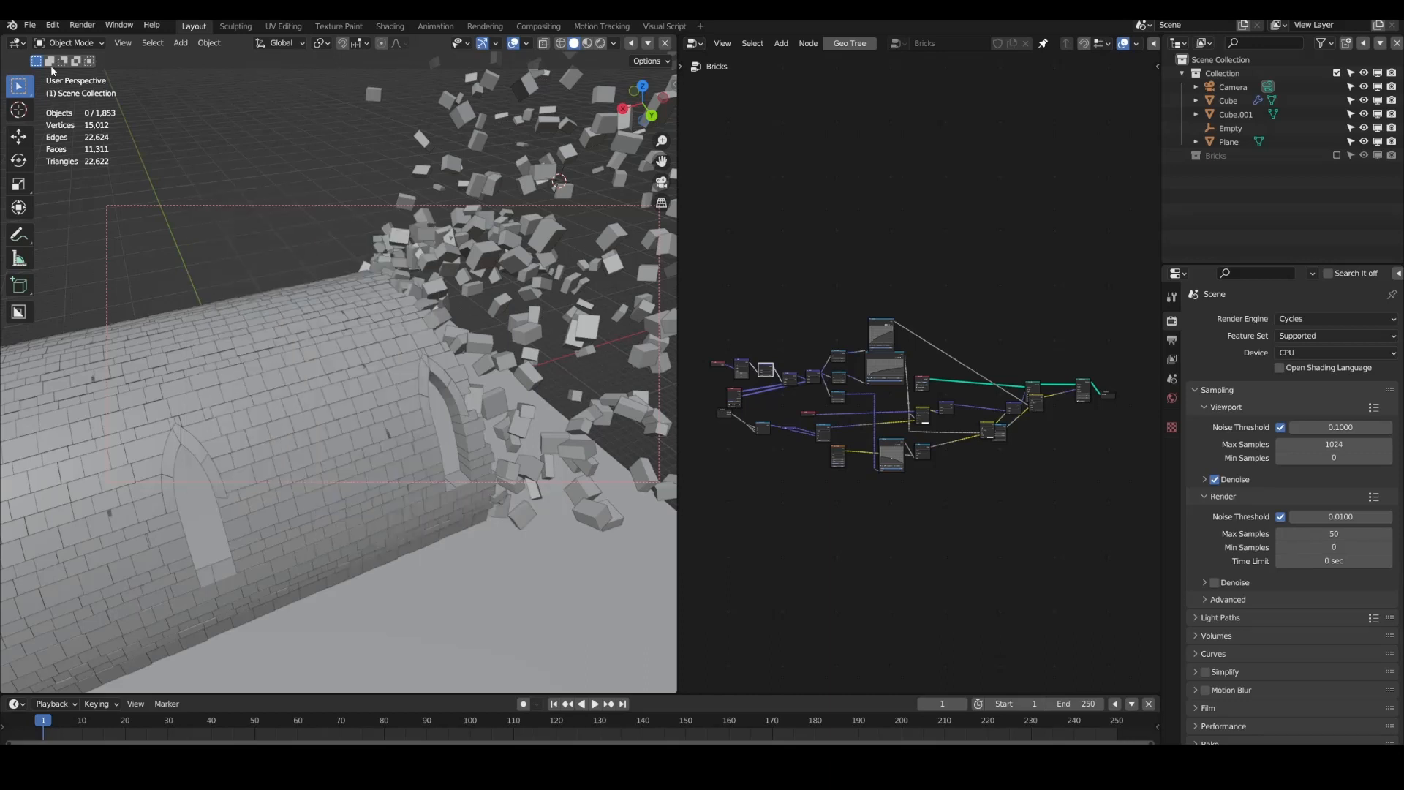
Step: Search the add-on preferences for "extra" and inspect the details of Add Mesh: Extra Objects
left_click(52, 24)
left_click(73, 221)
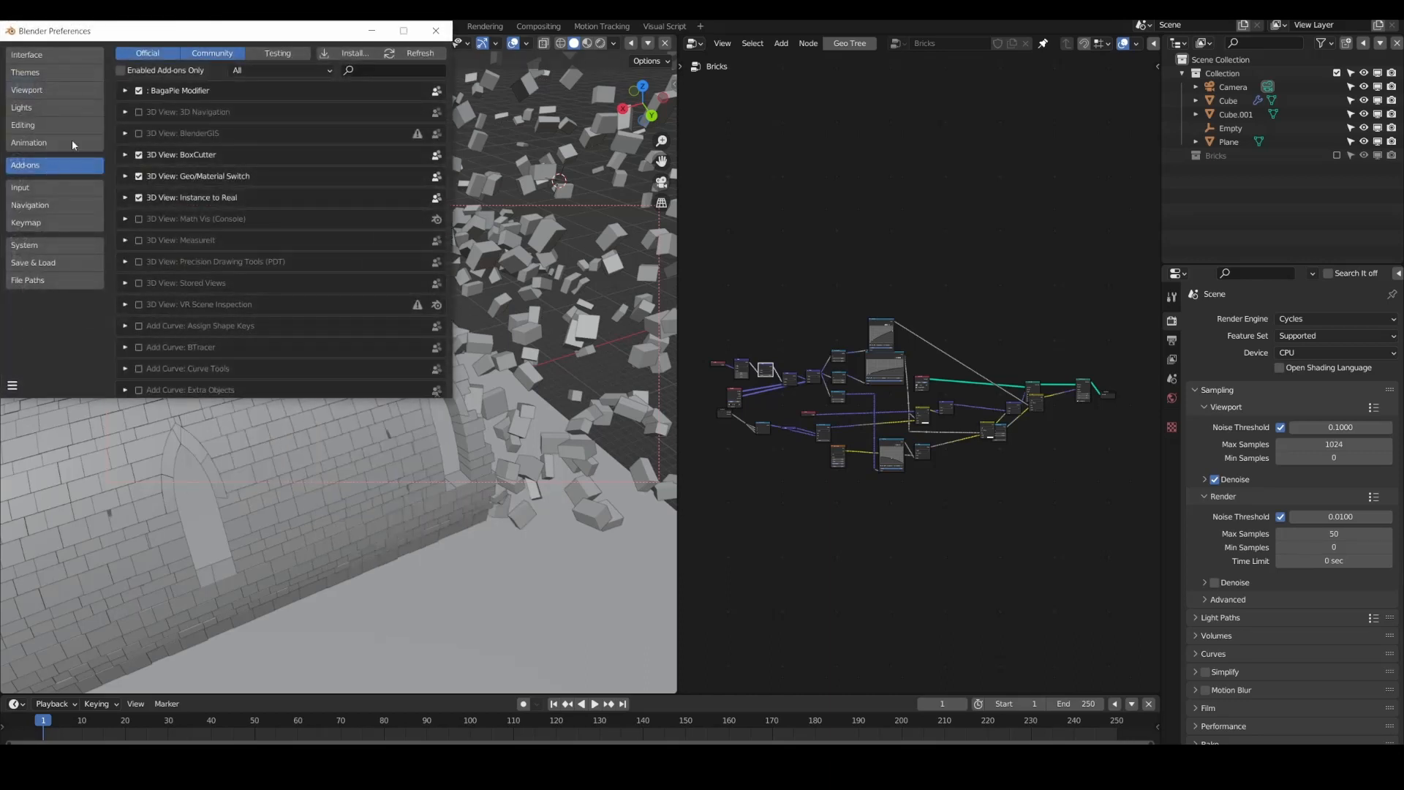
left_click(370, 73)
type("extra")
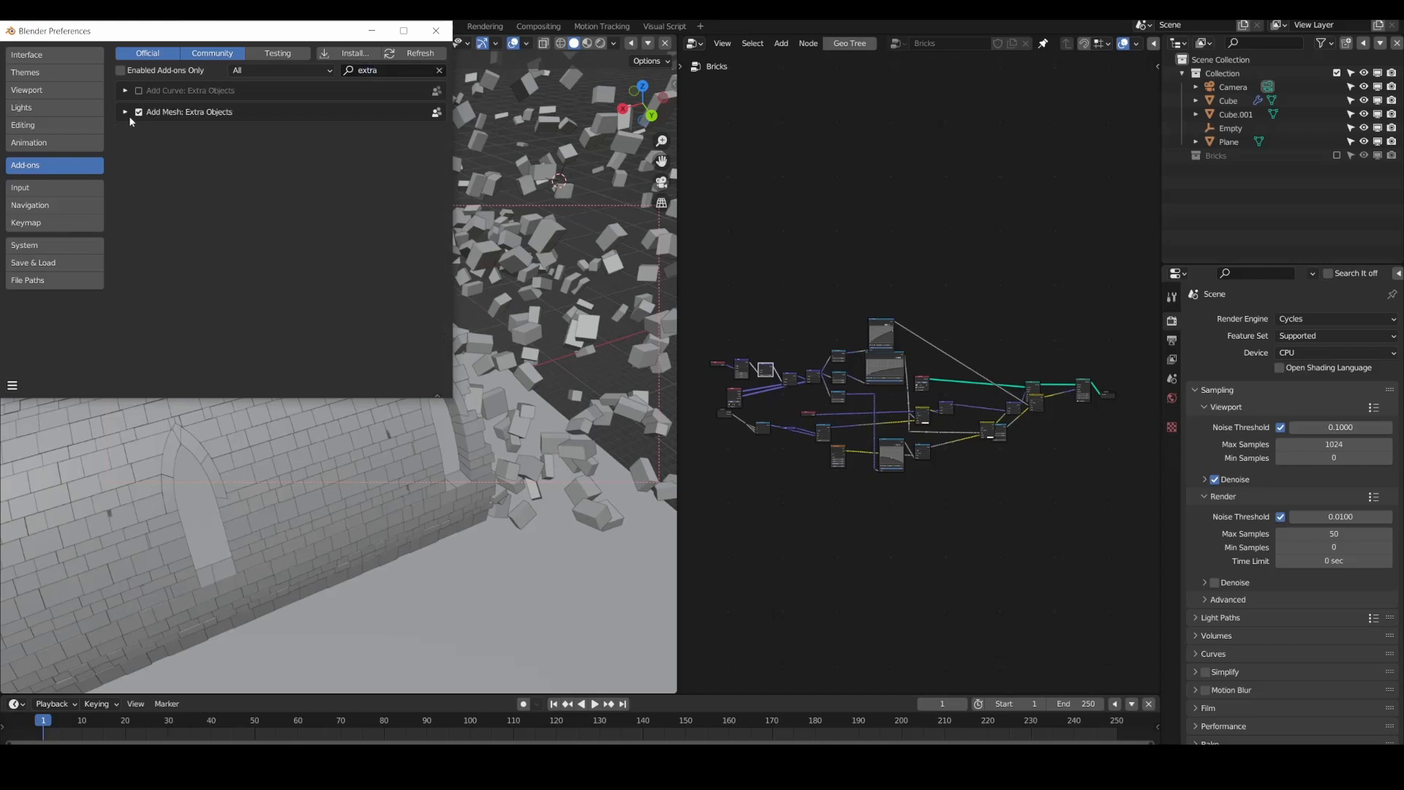
left_click(125, 113)
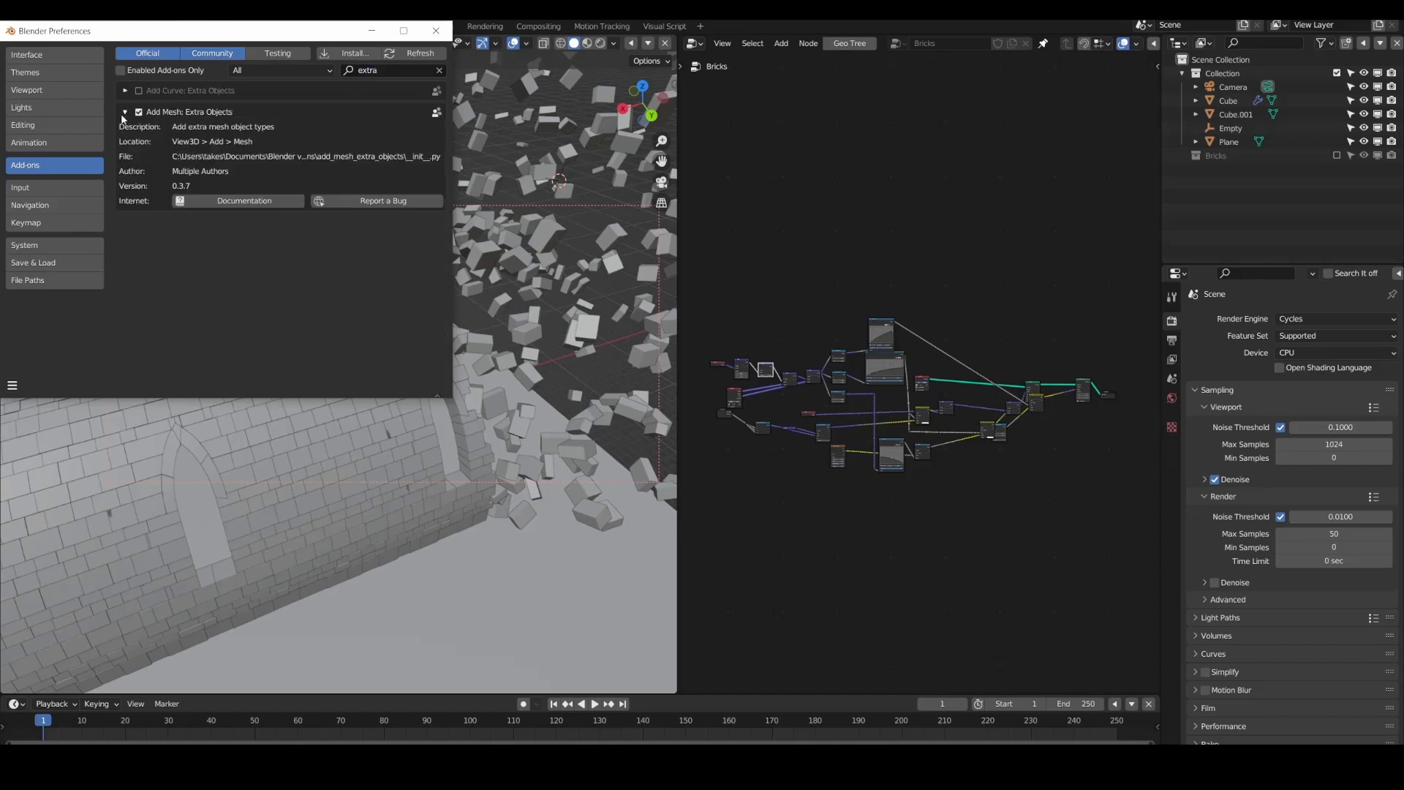
left_click(436, 30)
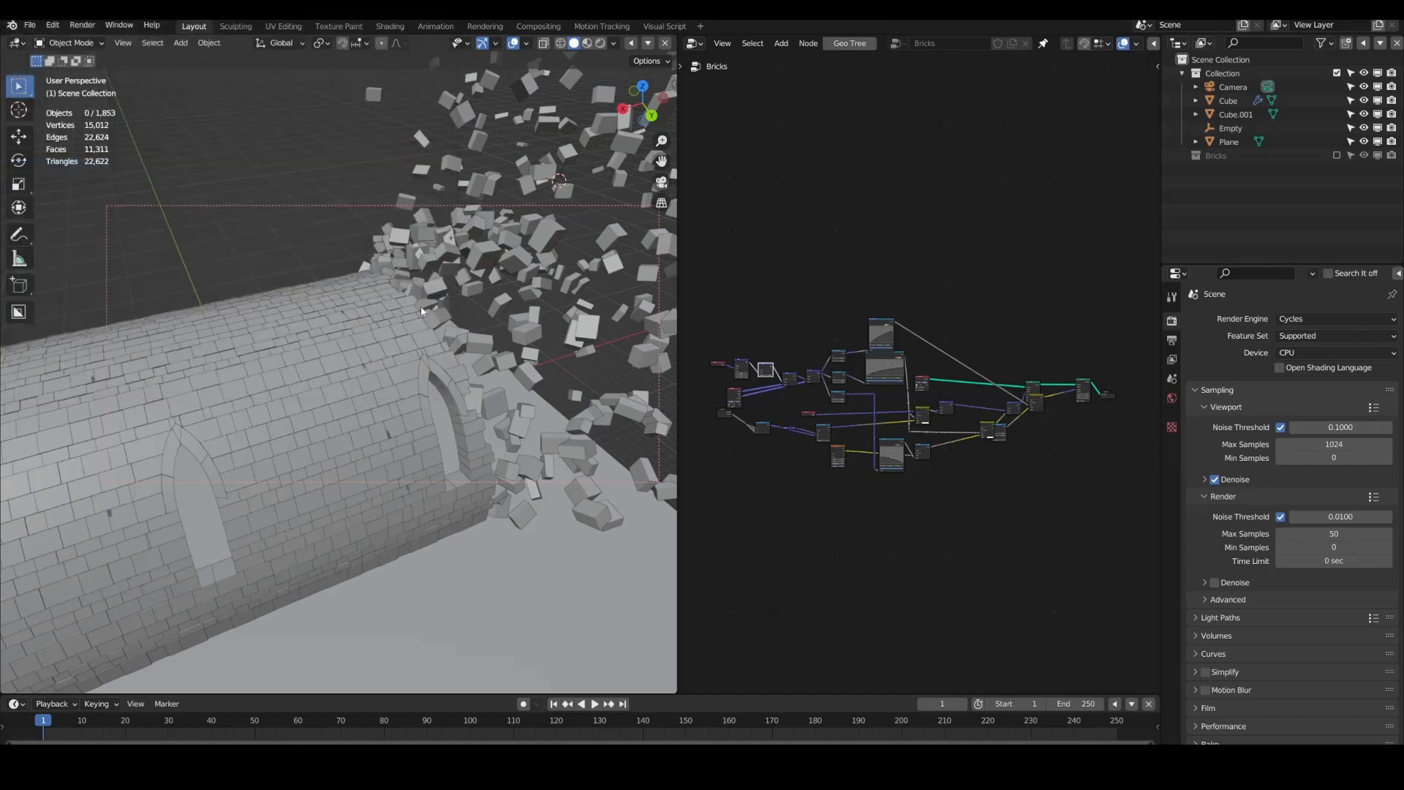
Step: Examine the brick tunnel and its scattering bricks up close and from several angles
middle_click_drag(376, 316, 383, 383)
scroll(380, 383, "up", 4)
middle_click_drag(278, 391, 388, 510)
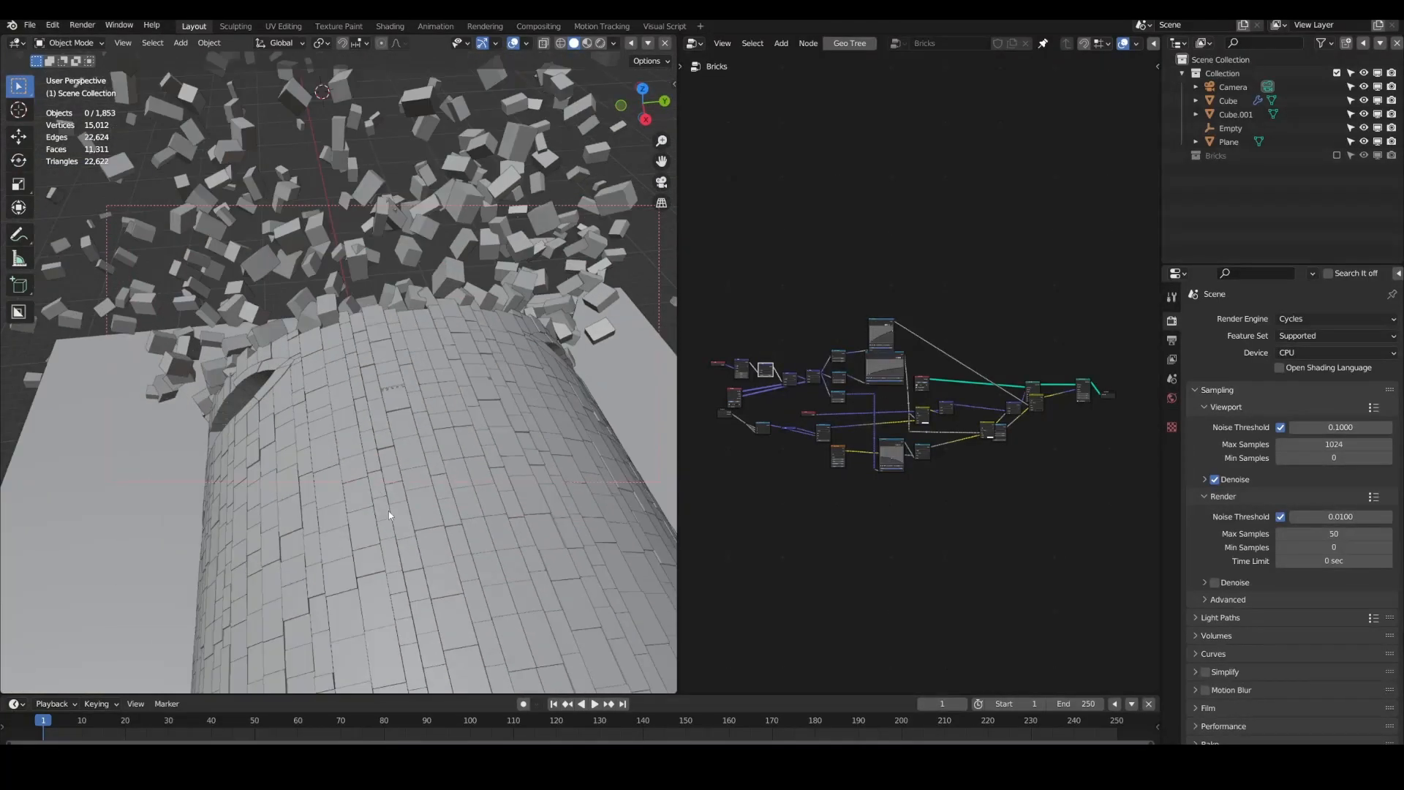
middle_click_drag(293, 505, 141, 502)
scroll(367, 442, "up", 8)
scroll(145, 490, "down", 10)
scroll(351, 483, "up", 4)
middle_click_drag(410, 485, 361, 426)
scroll(291, 474, "down", 5)
scroll(291, 474, "up", 4)
scroll(361, 426, "up", 2)
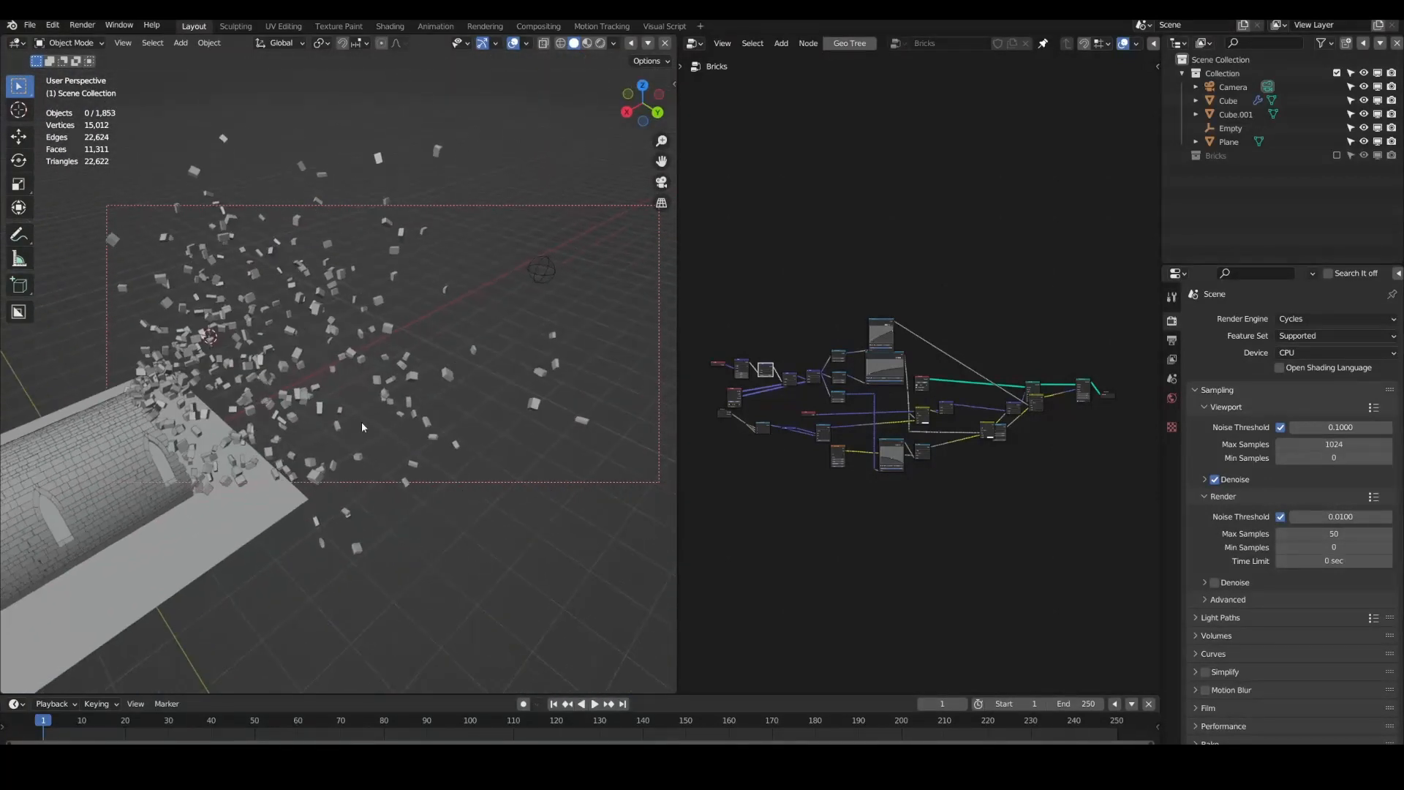
Step: Move the Empty about 75.95 m along the X axis toward the tunnel
left_click(554, 276)
key("g")
key("x")
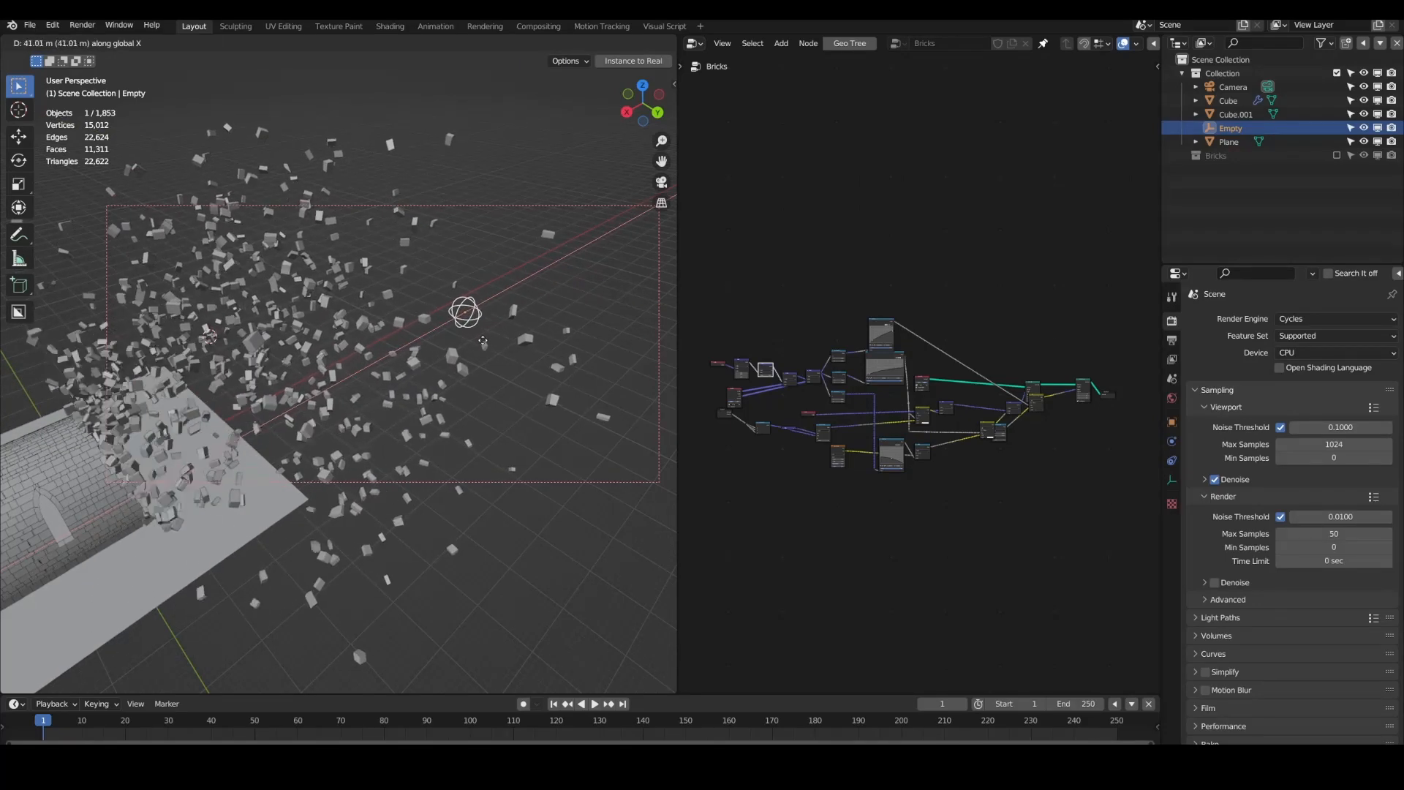
left_click(390, 377)
Step: Adjust a control point in the lower of the two stacked Float Curve nodes and one in the Float Curve feeding Multiply
scroll(809, 345, "up", 6)
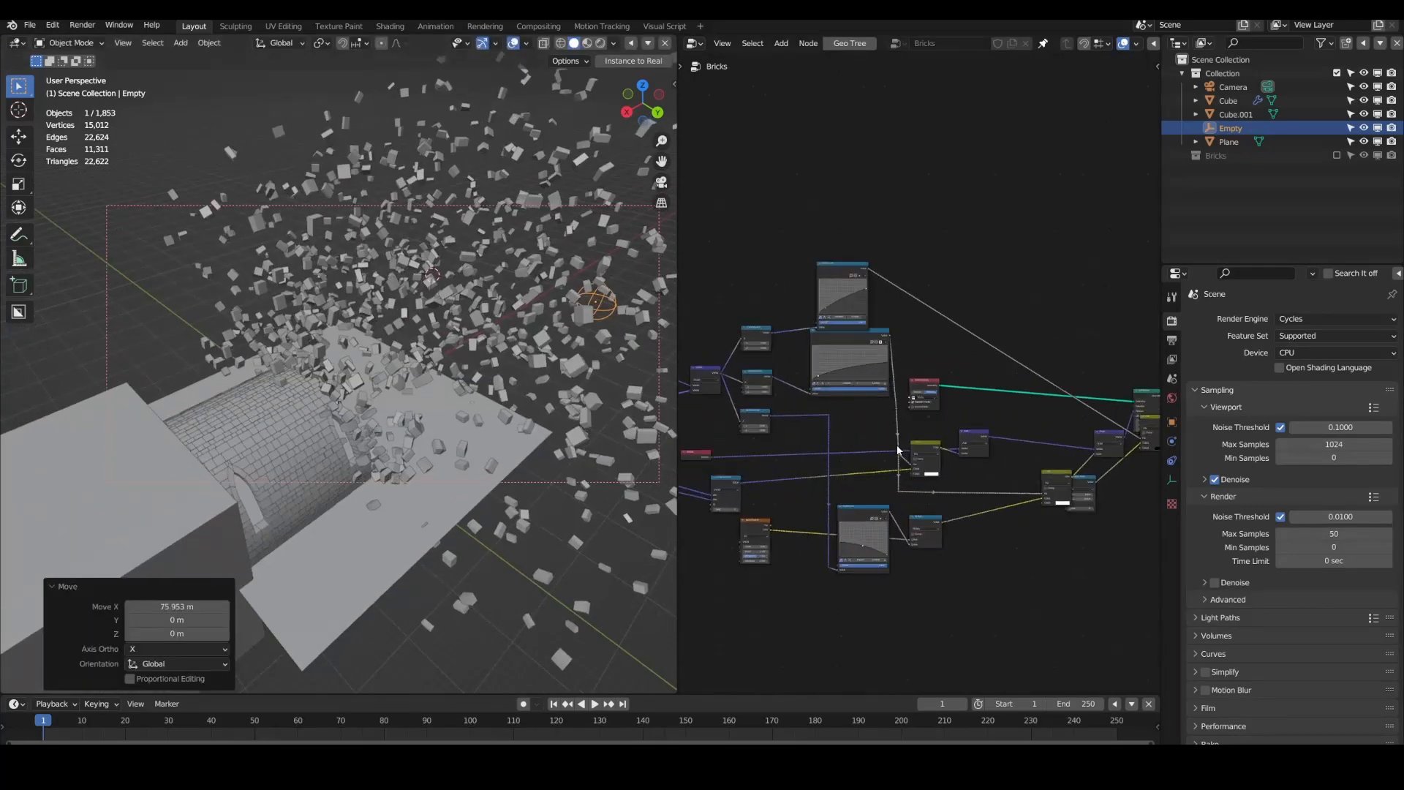
left_click_drag(773, 381, 797, 372)
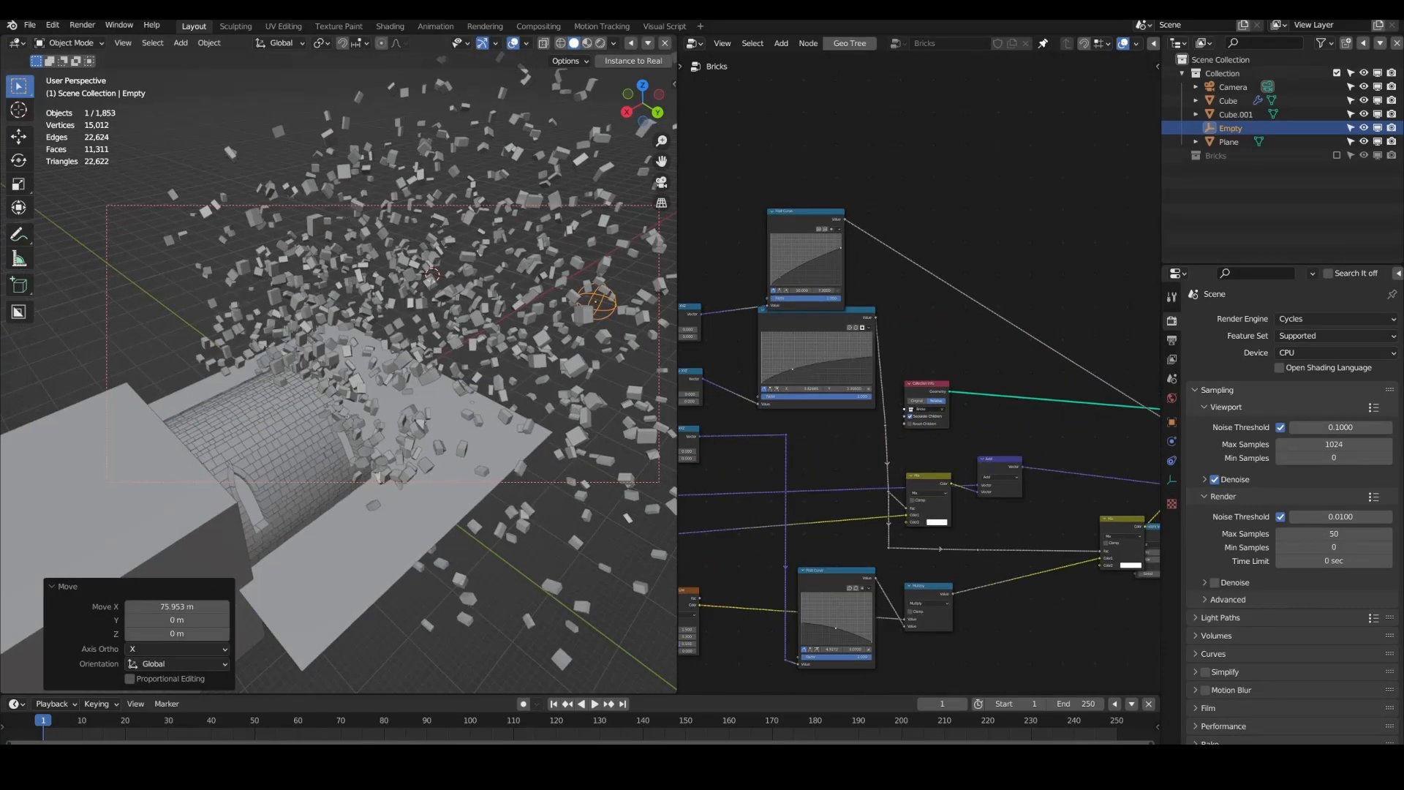
left_click_drag(836, 628, 839, 624)
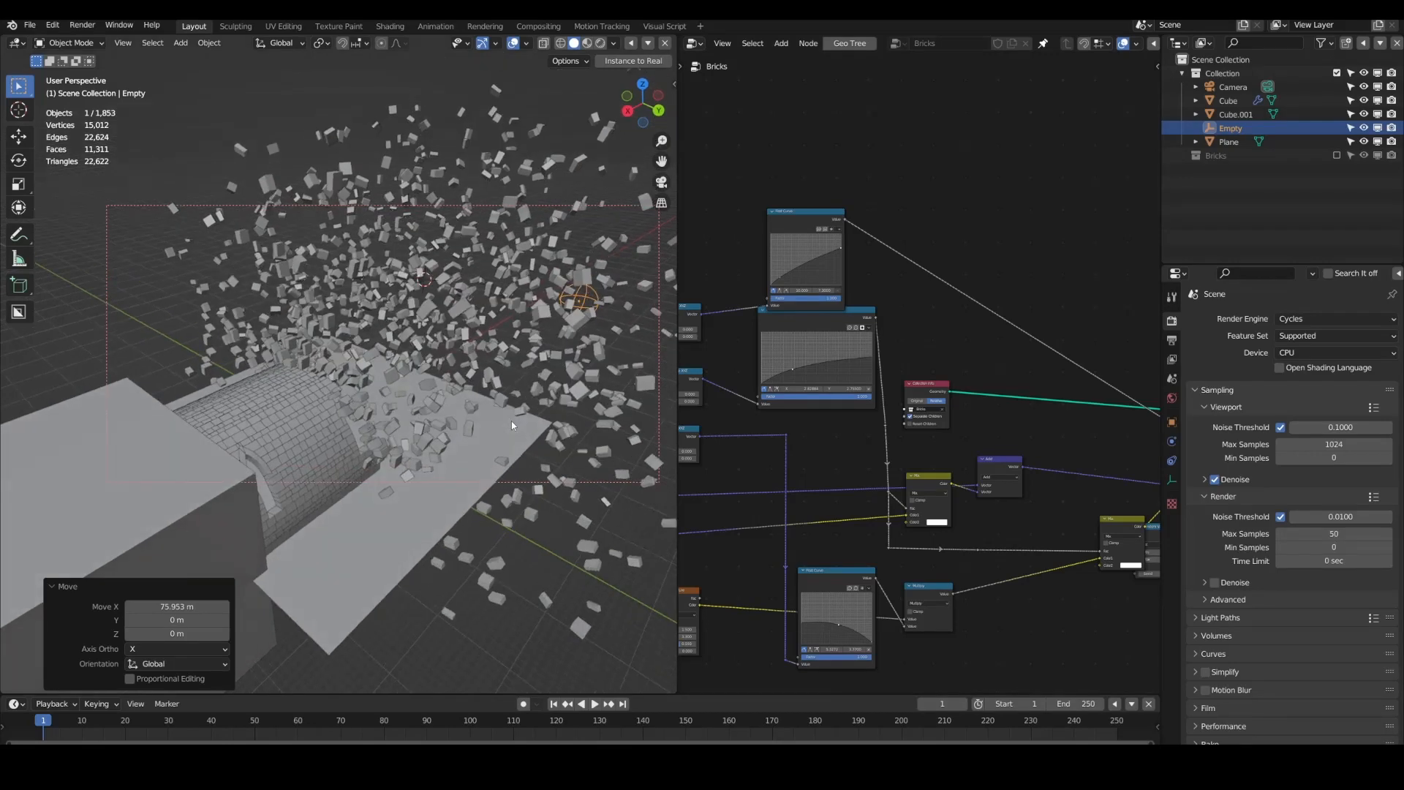
Step: Reposition the Empty in front of the tunnel, finishing with a move of about -25.02 m along X
scroll(512, 420, "down", 5)
key("g")
key("y")
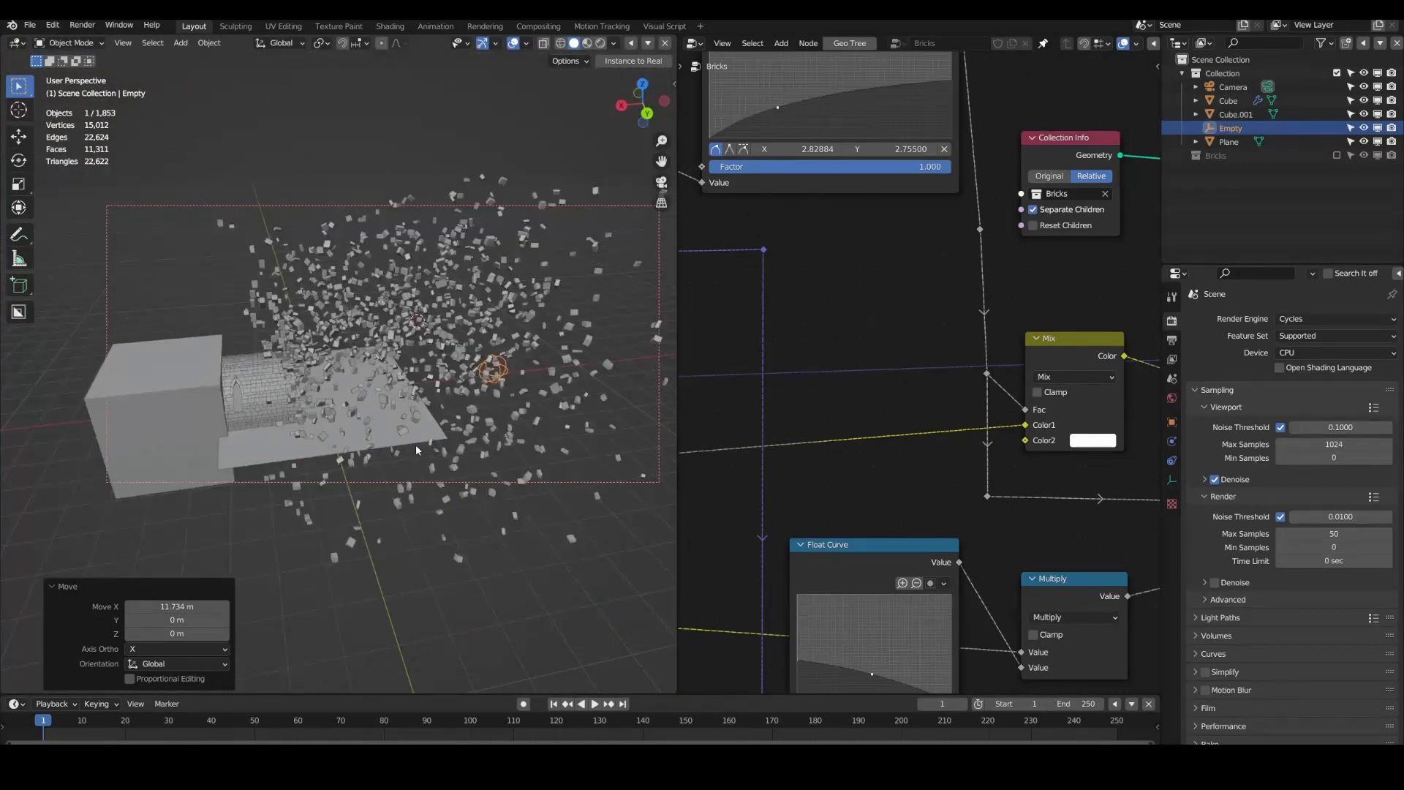
key("g")
key("x")
left_click(490, 442)
Step: Experiment with the vector Multiply node's values, ending at 1.000 on every axis, and set the Scale node's factor to 1.300
scroll(907, 358, "down", 12)
middle_click_drag(732, 373, 878, 410)
scroll(878, 409, "up", 5)
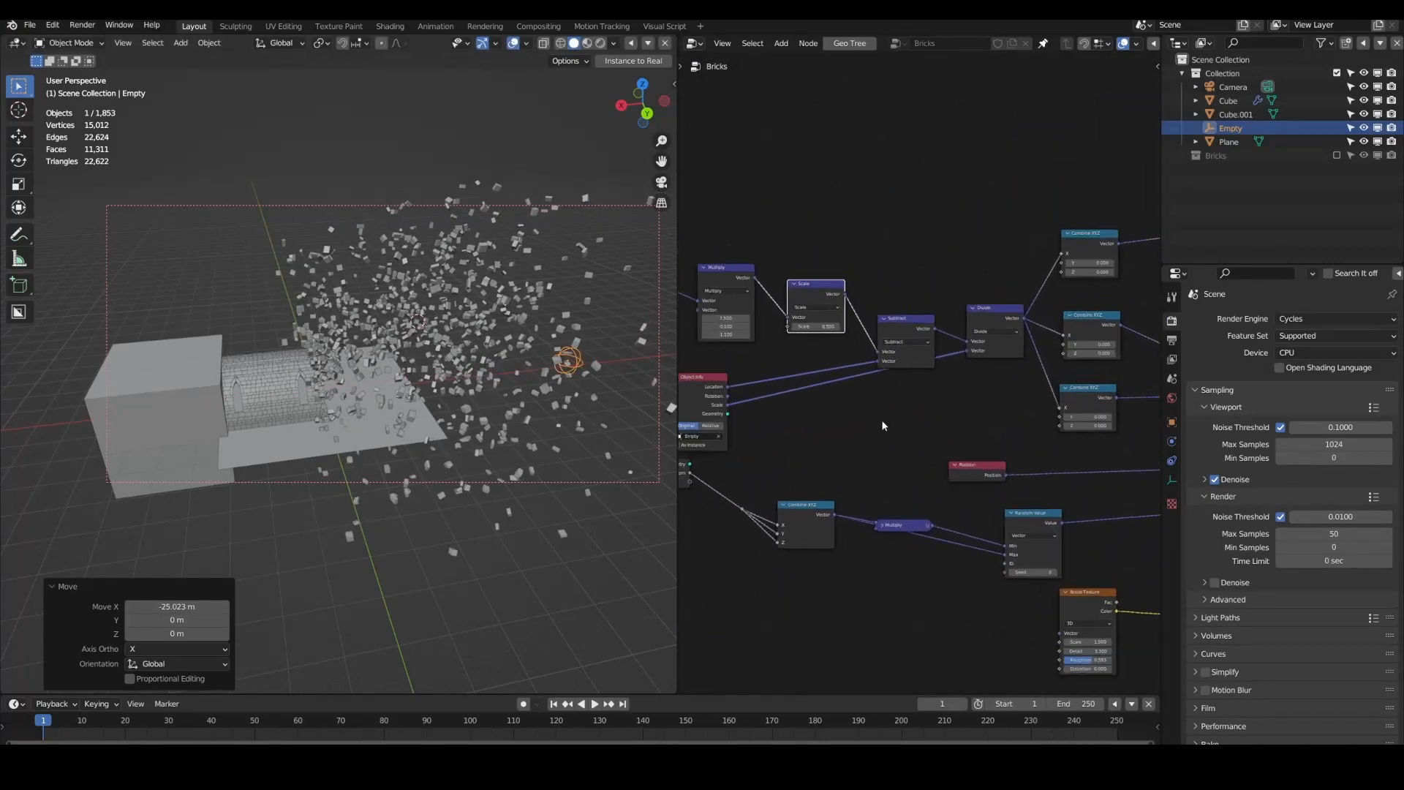
scroll(882, 425, "up", 5)
middle_click_drag(768, 351, 916, 386)
mouse_move(820, 329)
left_mouse_down()
mouse_move(892, 329)
mouse_move(796, 328)
mouse_move(802, 316)
mouse_move(831, 323)
mouse_move(832, 341)
left_mouse_up()
type("0")
key("Return")
key("Return")
middle_click_drag(316, 387, 680, 366)
left_click_drag(951, 329, 977, 329)
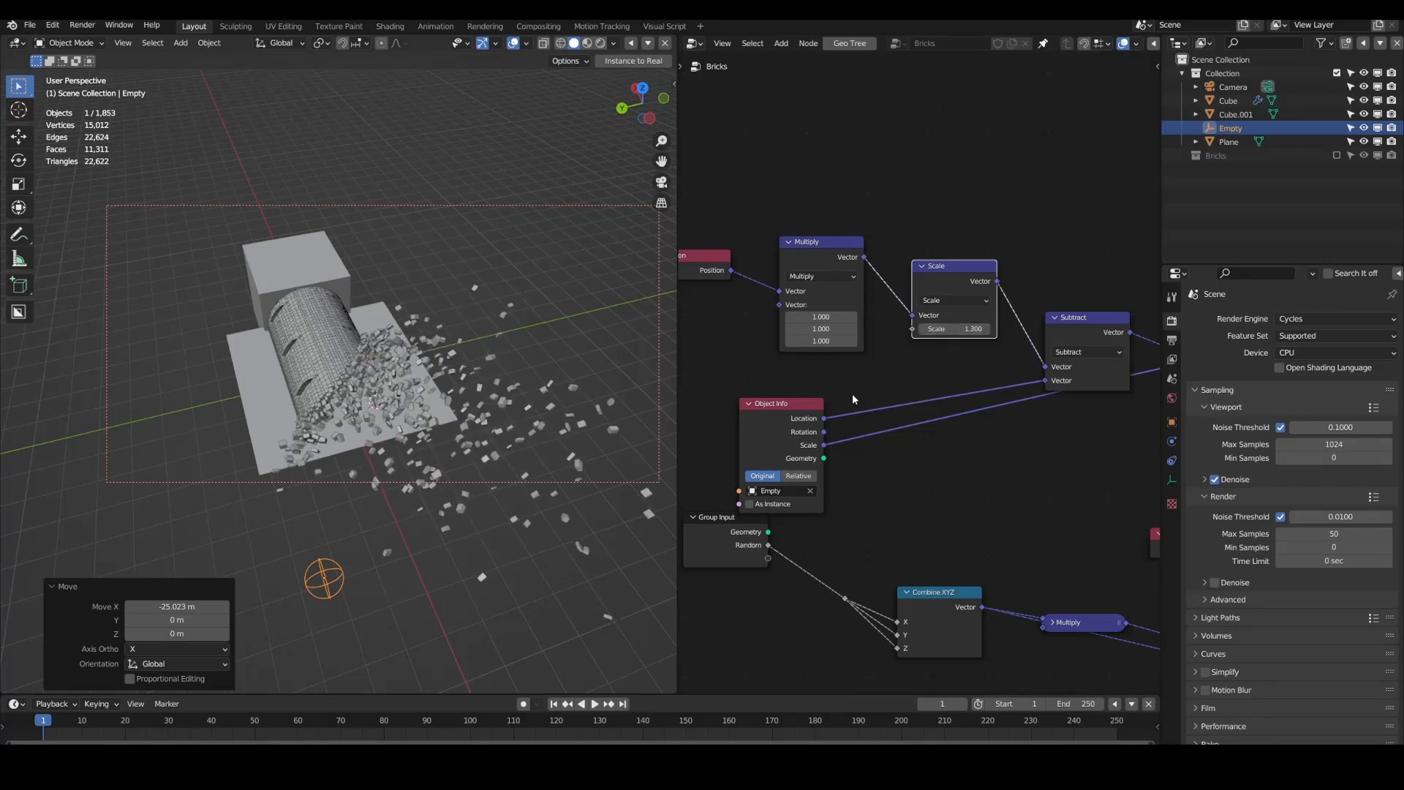
Step: Examine the rest of the Bricks node tree and the breaking edge of the brick tunnel
scroll(852, 394, "down", 7)
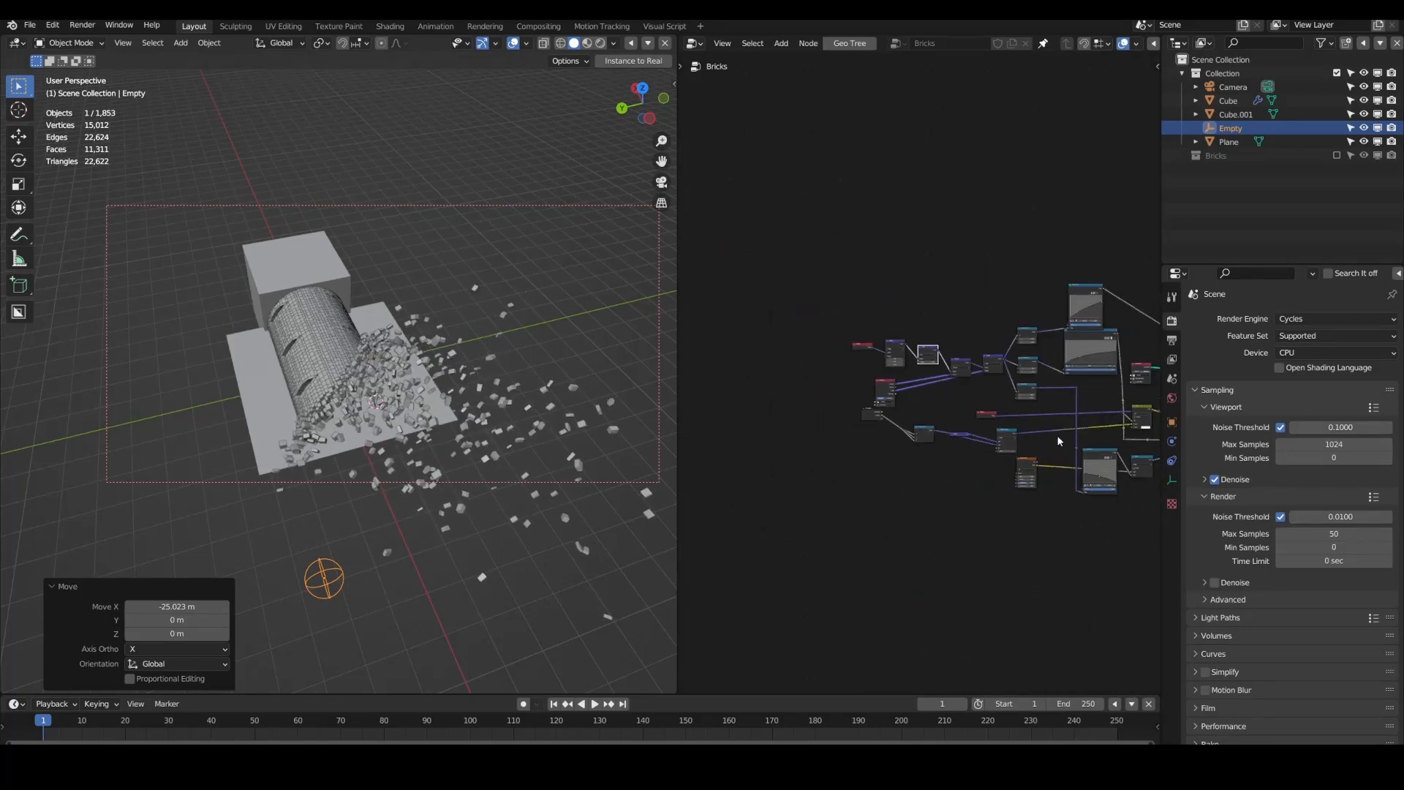
scroll(1058, 441, "right", 8, "ctrl")
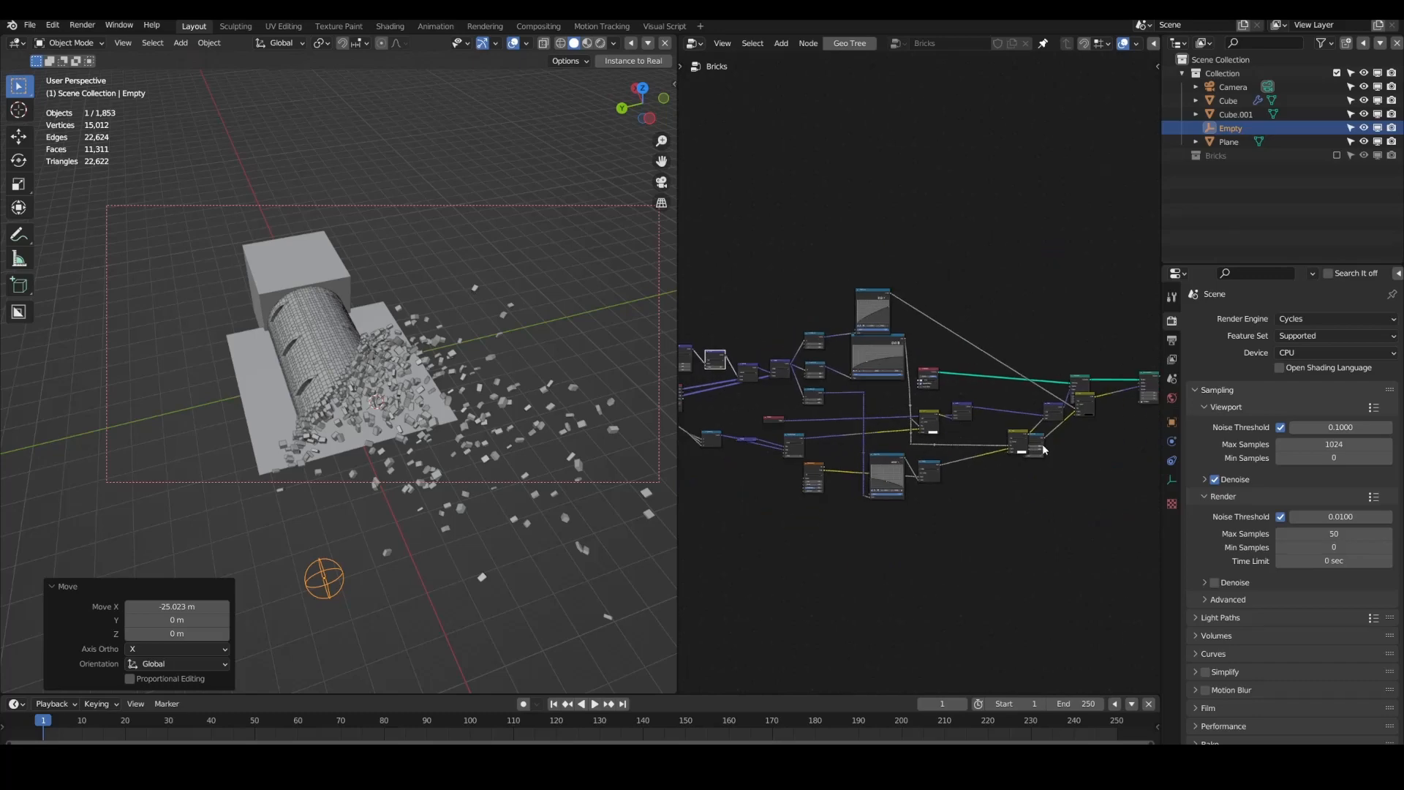
middle_click_drag(484, 479, 552, 435)
scroll(552, 435, "up", 6)
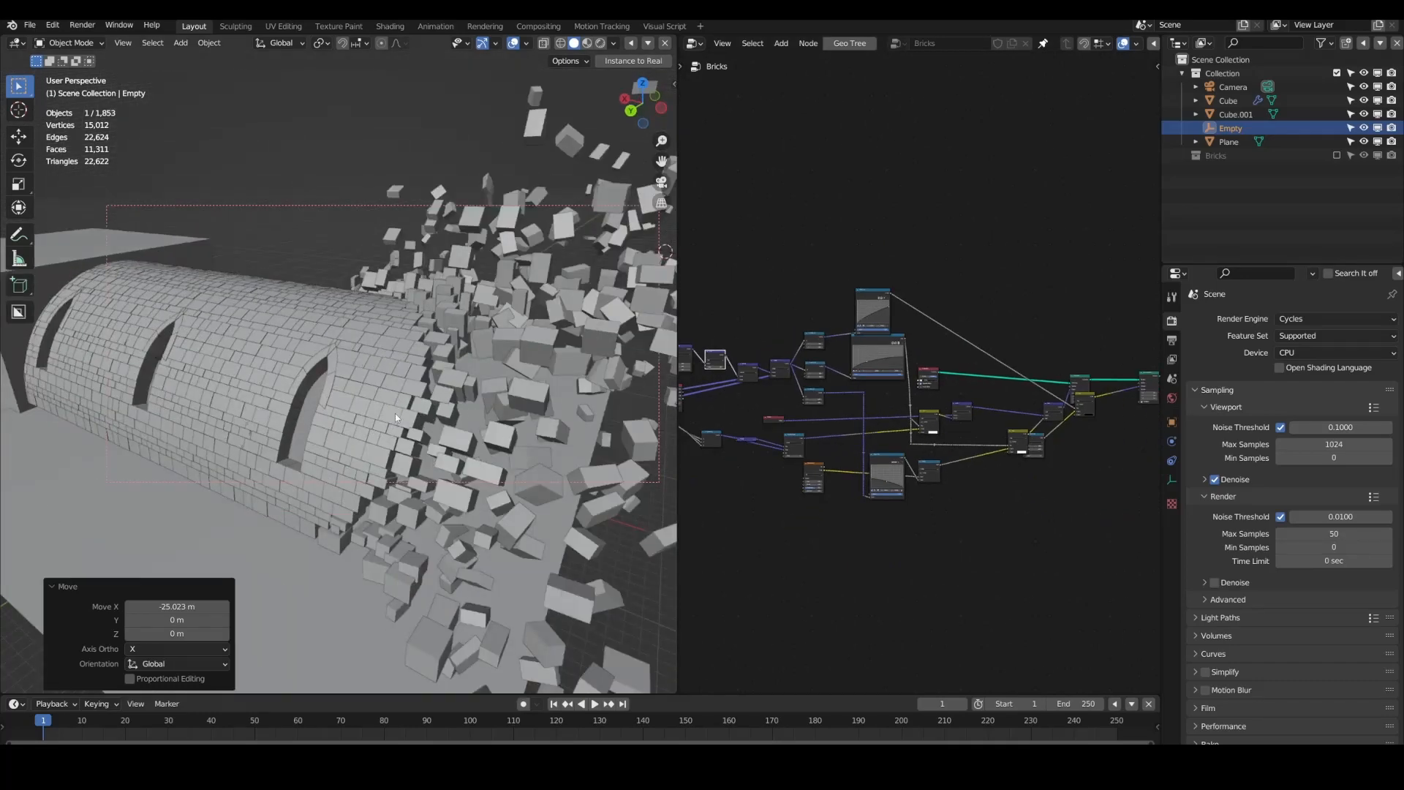
scroll(395, 413, "down", 4)
scroll(1007, 414, "up", 1)
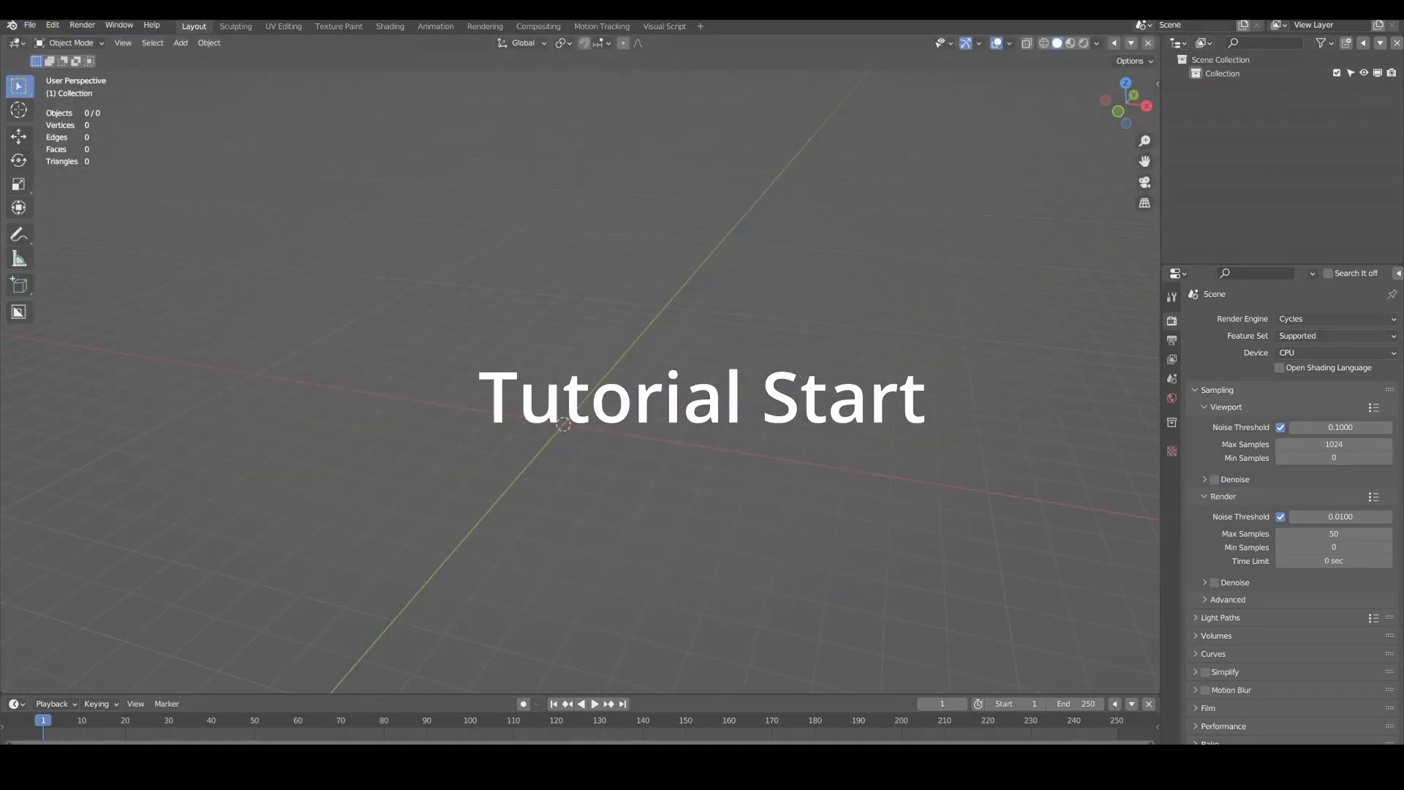
middle_click_drag(685, 430, 668, 431)
key("shift+a")
mouse_move(592, 370)
mouse_move(710, 645)
left_click(819, 569)
middle_click_drag(731, 322, 786, 307)
left_click(95, 681)
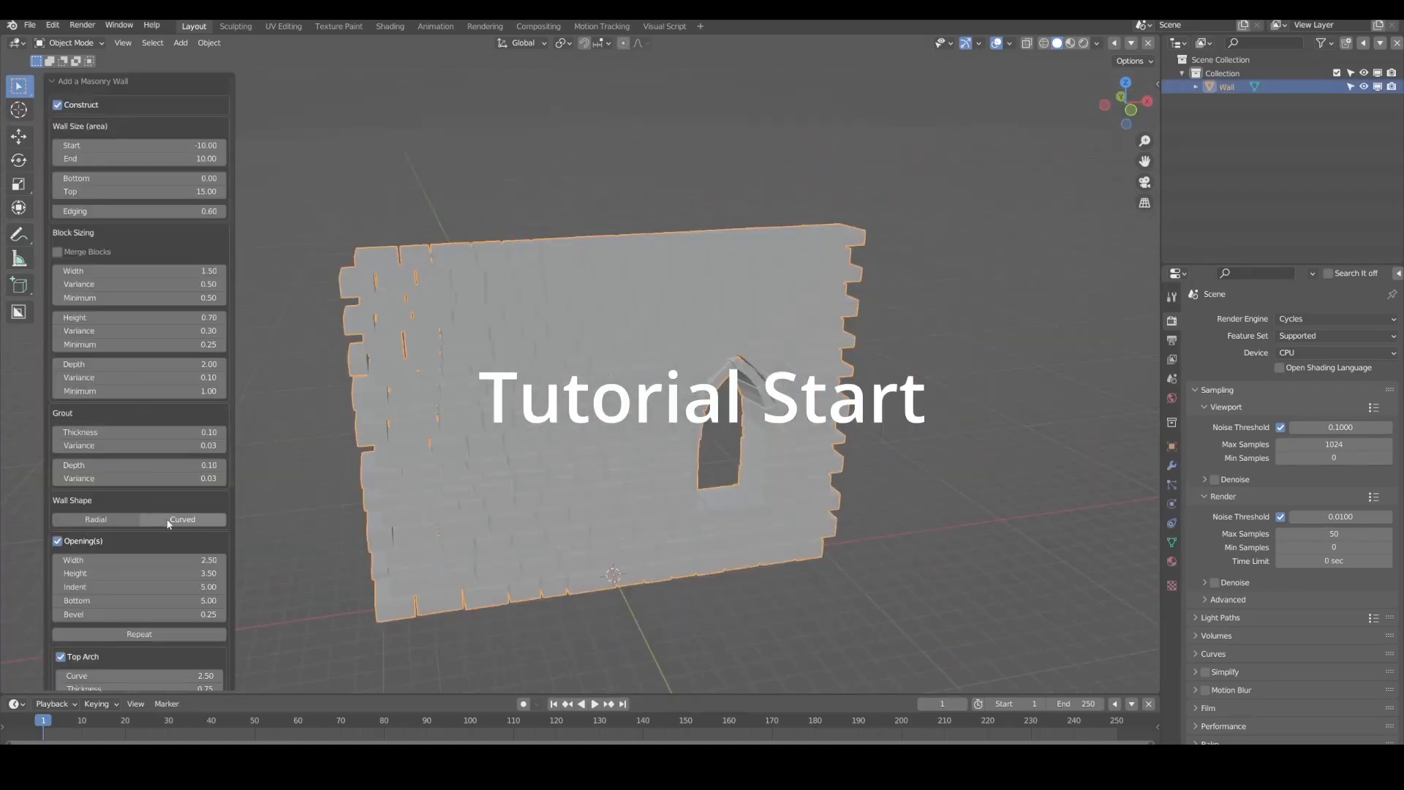
left_click(168, 519)
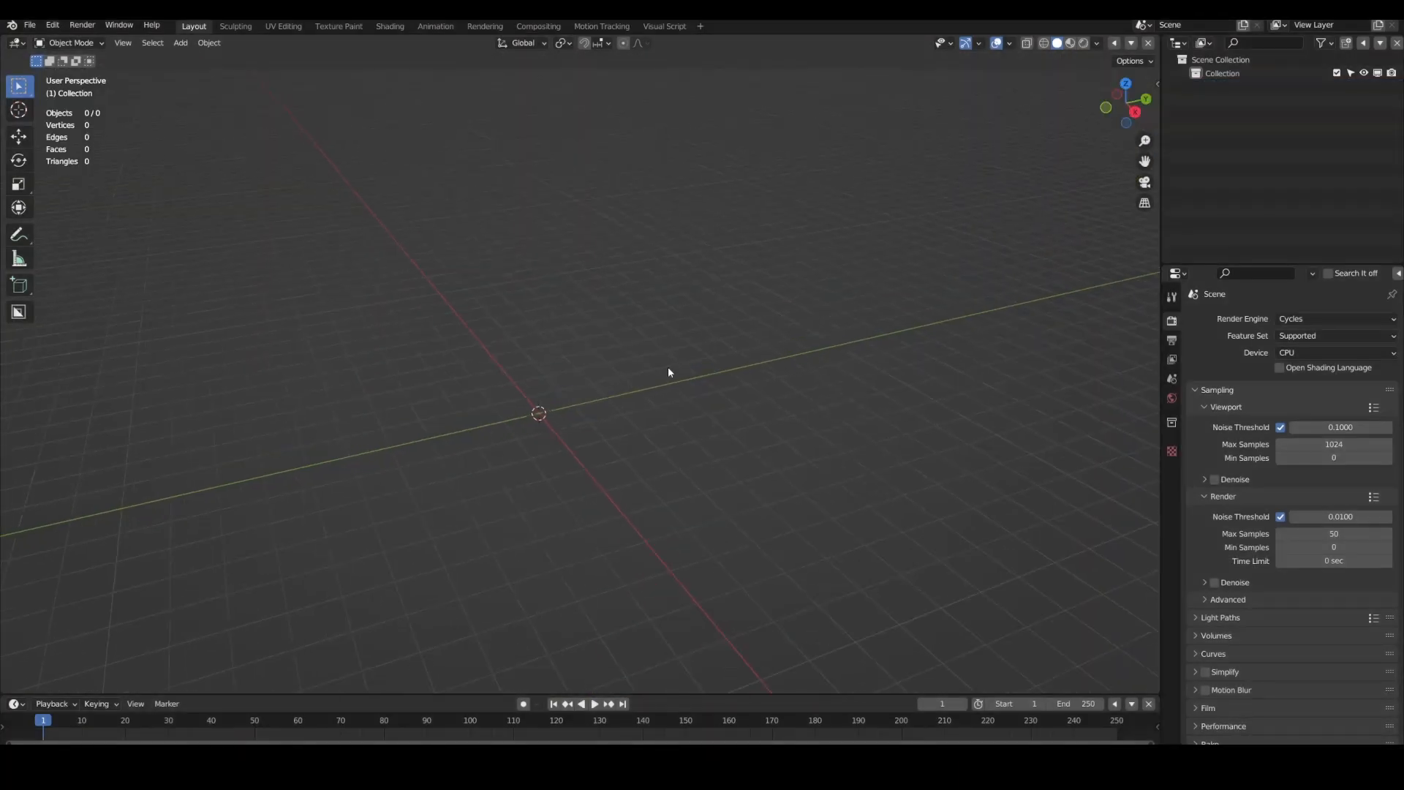
Step: Add a Wall Factory masonry wall to the empty scene
middle_click_drag(668, 372, 639, 351)
key("shift+a")
mouse_move(635, 356)
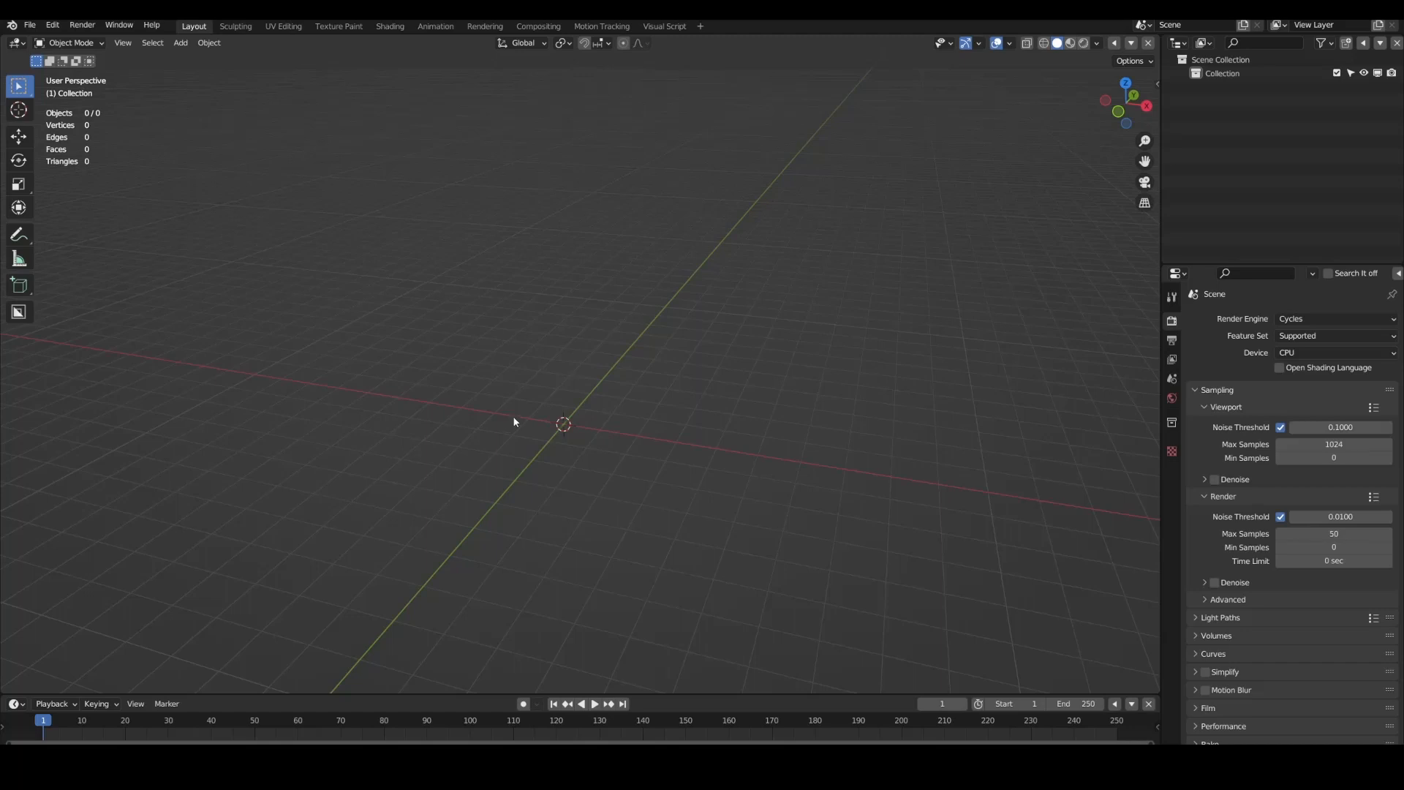
middle_click_drag(512, 422, 669, 436)
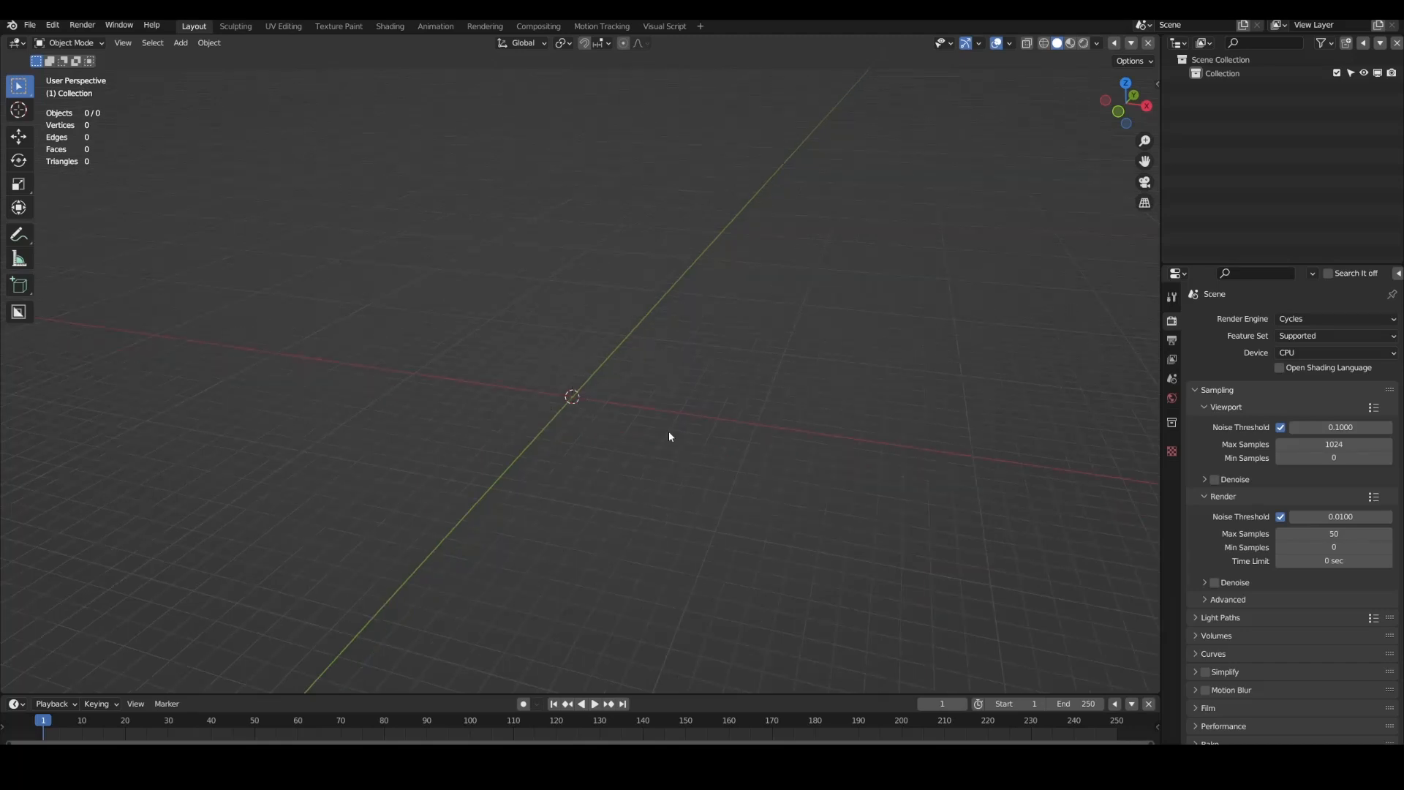
key("shift+a")
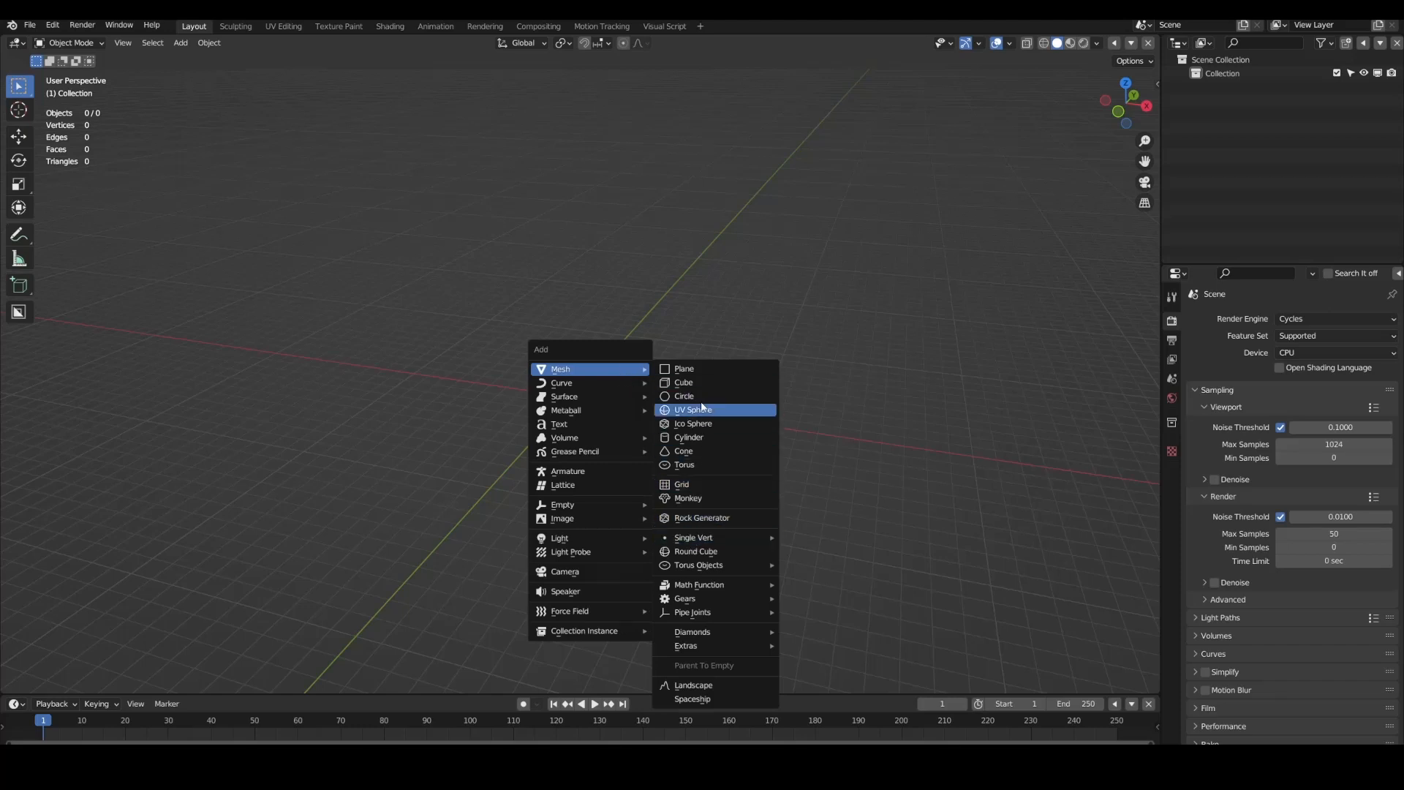
mouse_move(710, 646)
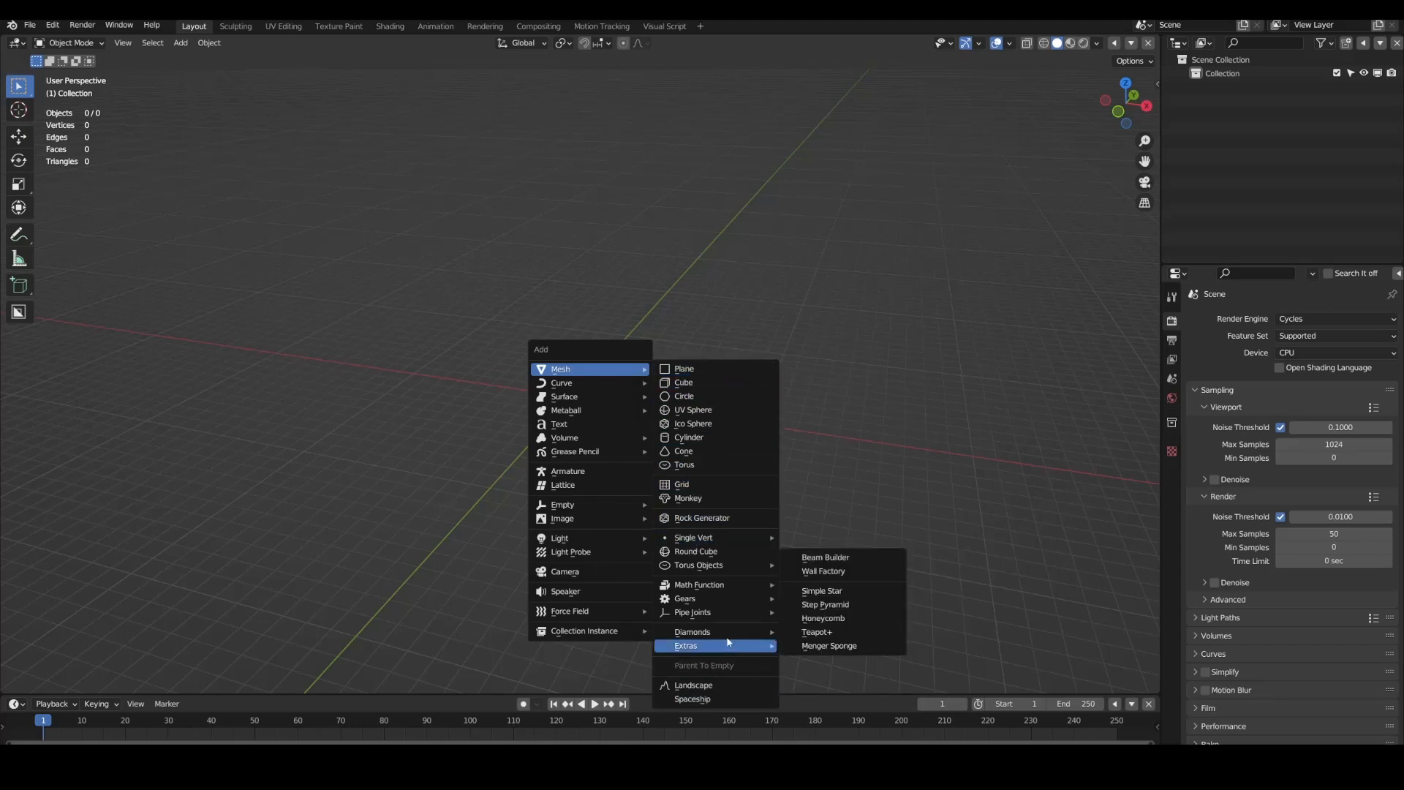
left_click(824, 576)
scroll(656, 359, "up", 3)
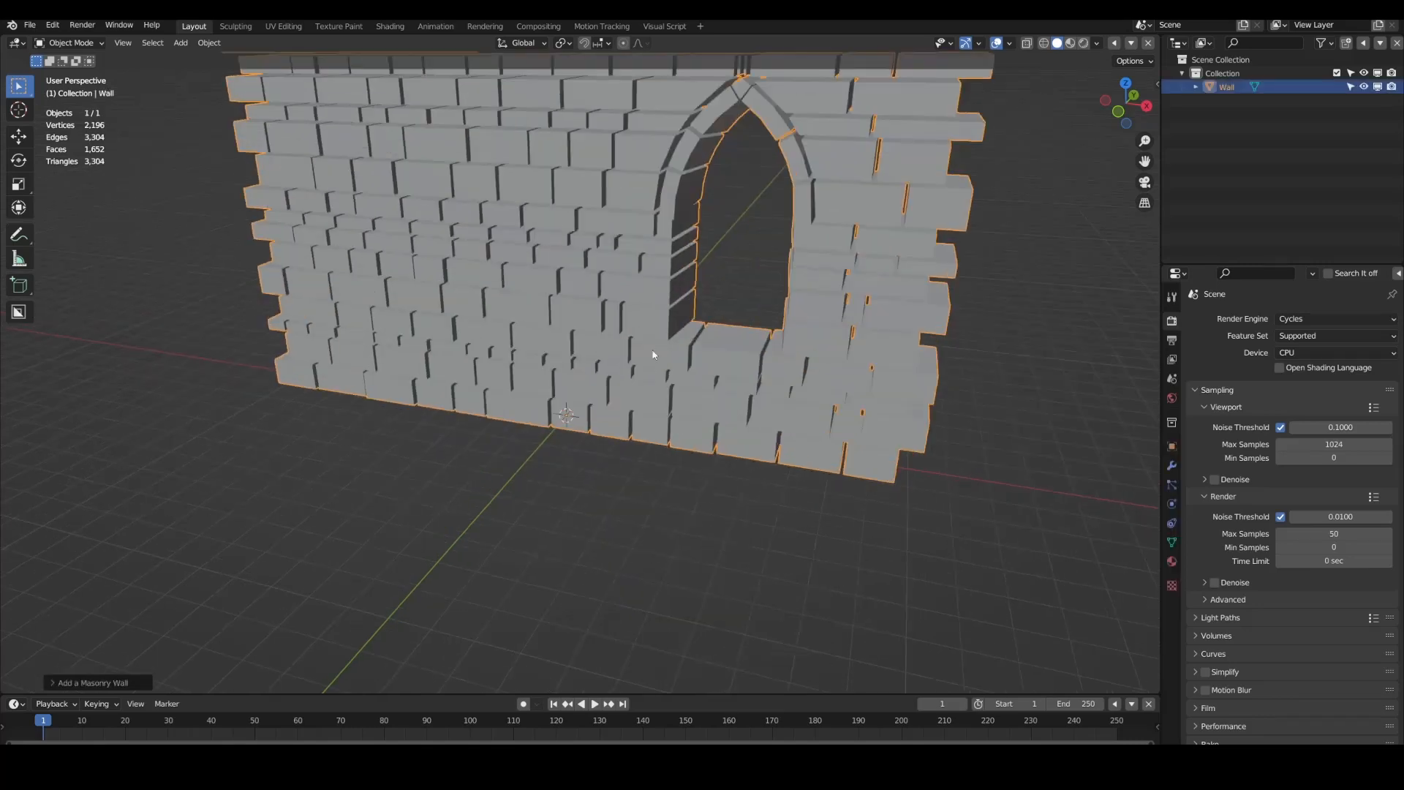
middle_click_drag(651, 353, 675, 450, "shift")
middle_click_drag(552, 394, 658, 471)
Step: Open the masonry wall's creation settings and set the wall shape to Curved
left_click(52, 682)
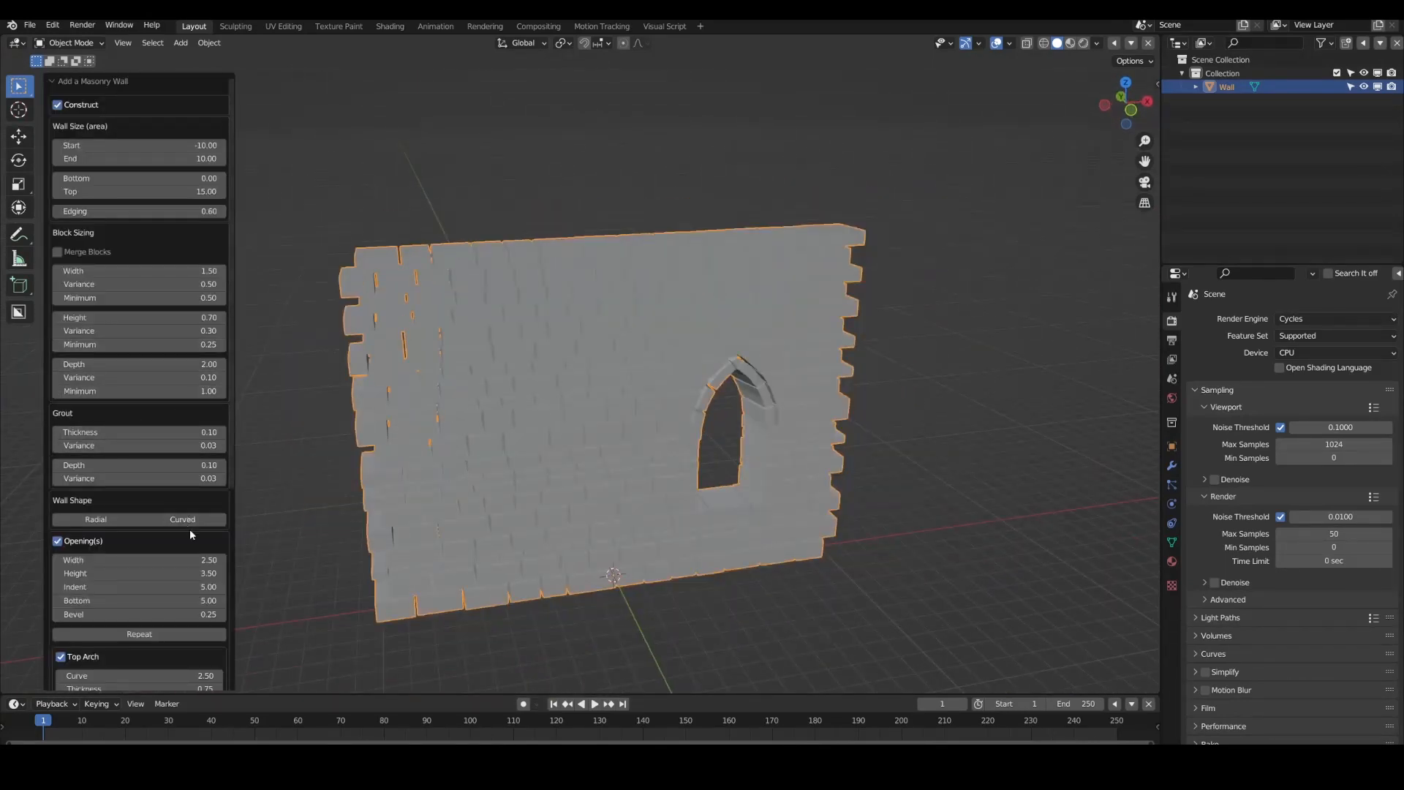
left_click(167, 520)
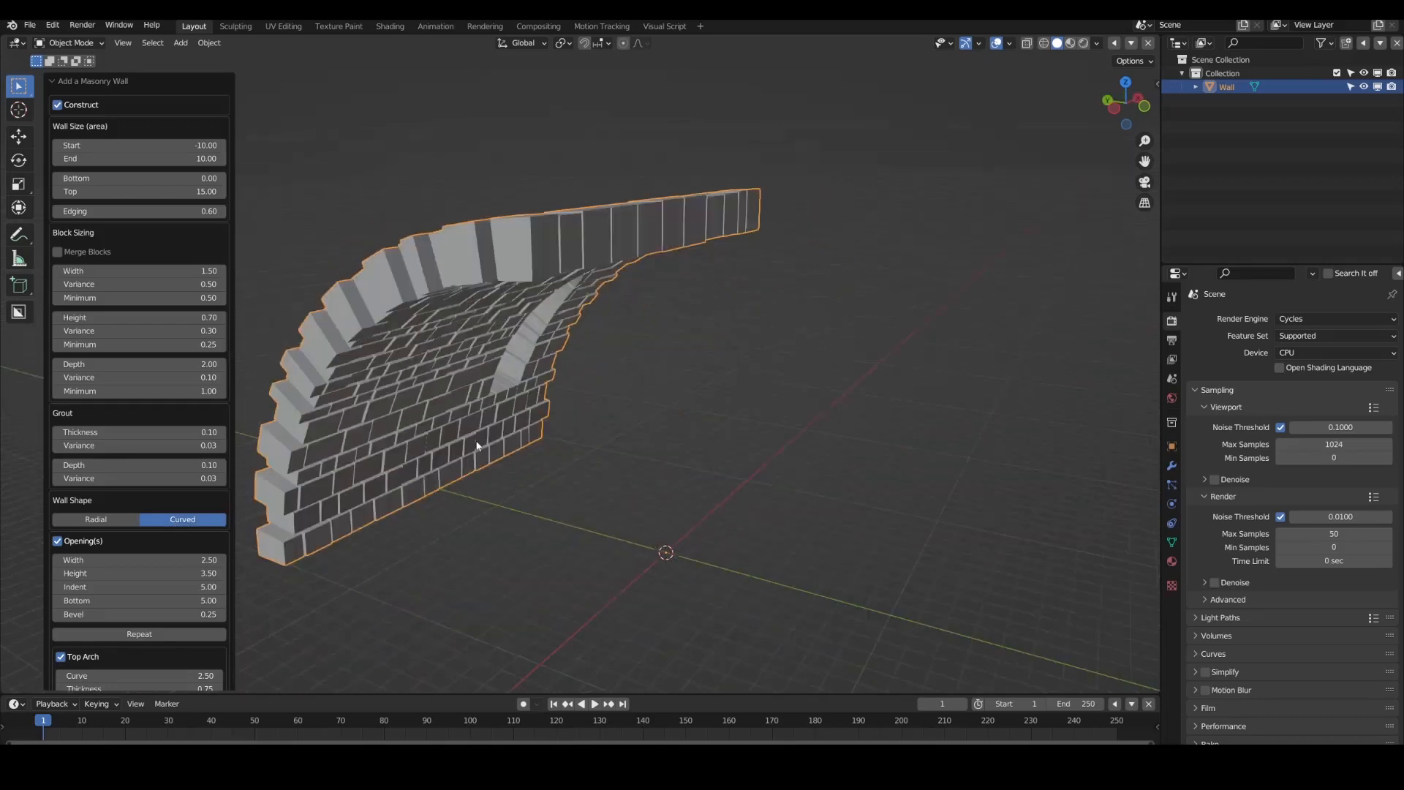
scroll(125, 541, "down", 3)
scroll(130, 536, "up", 3)
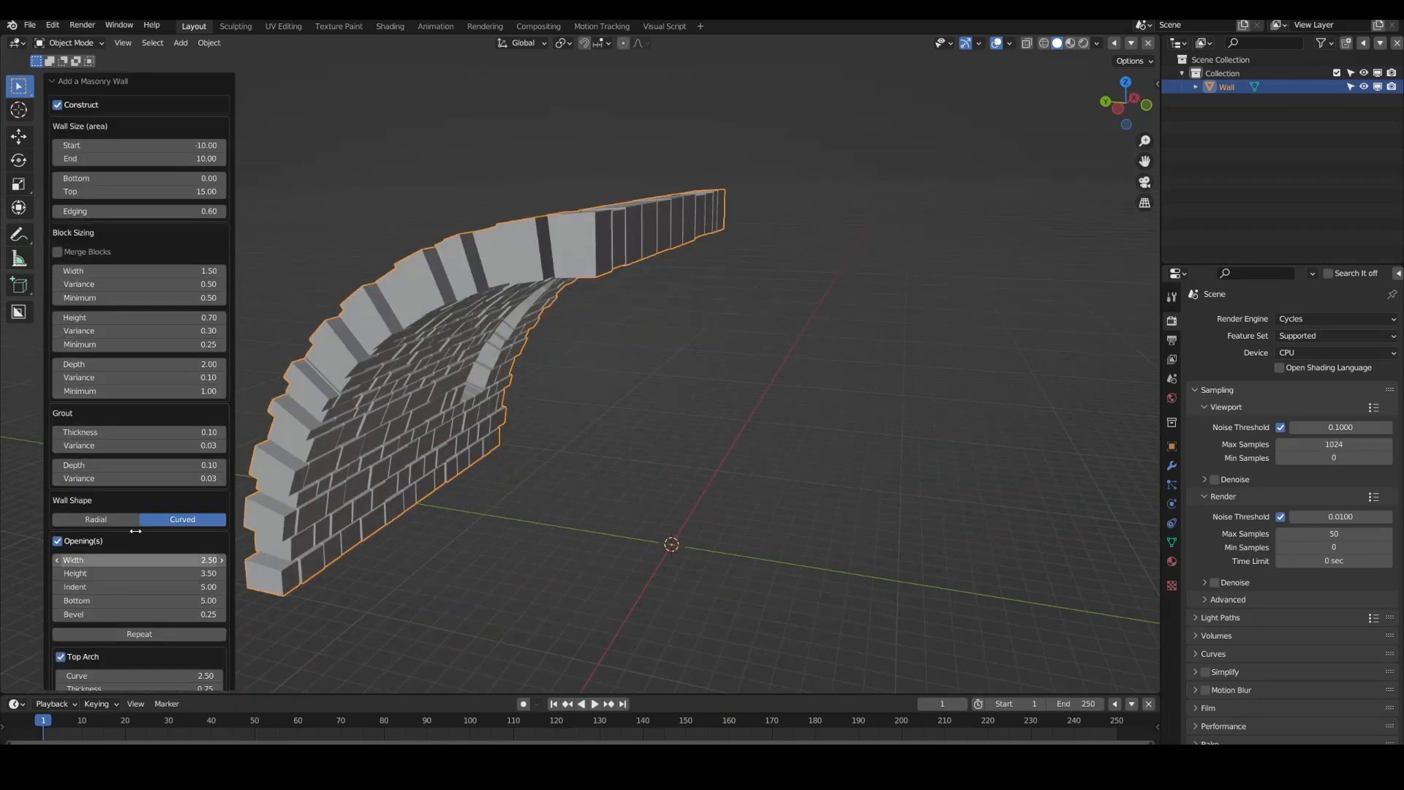
Step: Set the wall's grout thickness to 0.03 and enable the bottom arch for the window opening
middle_click_drag(494, 384, 390, 381)
scroll(391, 382, "up", 4)
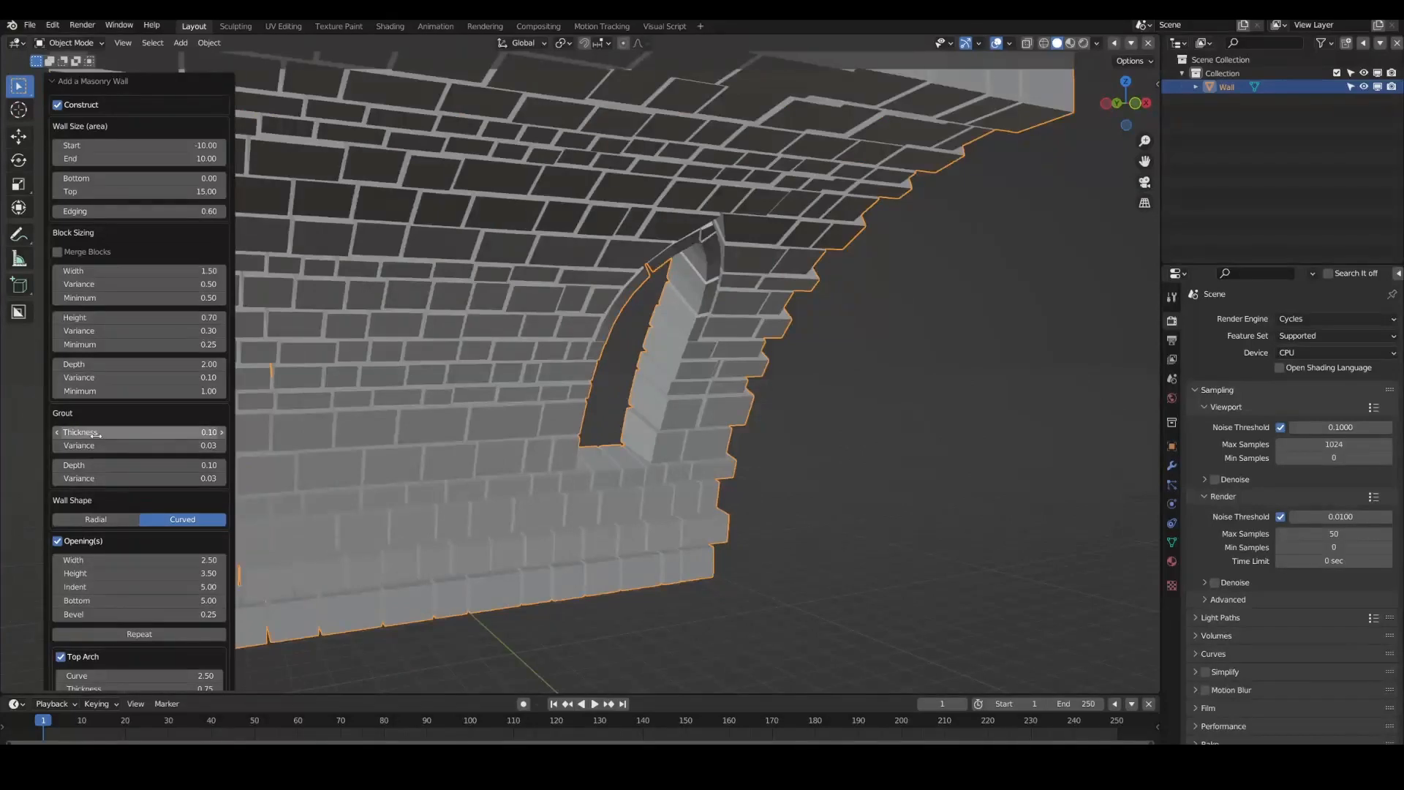
mouse_move(96, 434)
left_mouse_down()
mouse_move(69, 434)
mouse_move(102, 433)
left_mouse_up()
middle_click_drag(494, 420, 550, 437, "shift")
scroll(73, 285, "down", 5)
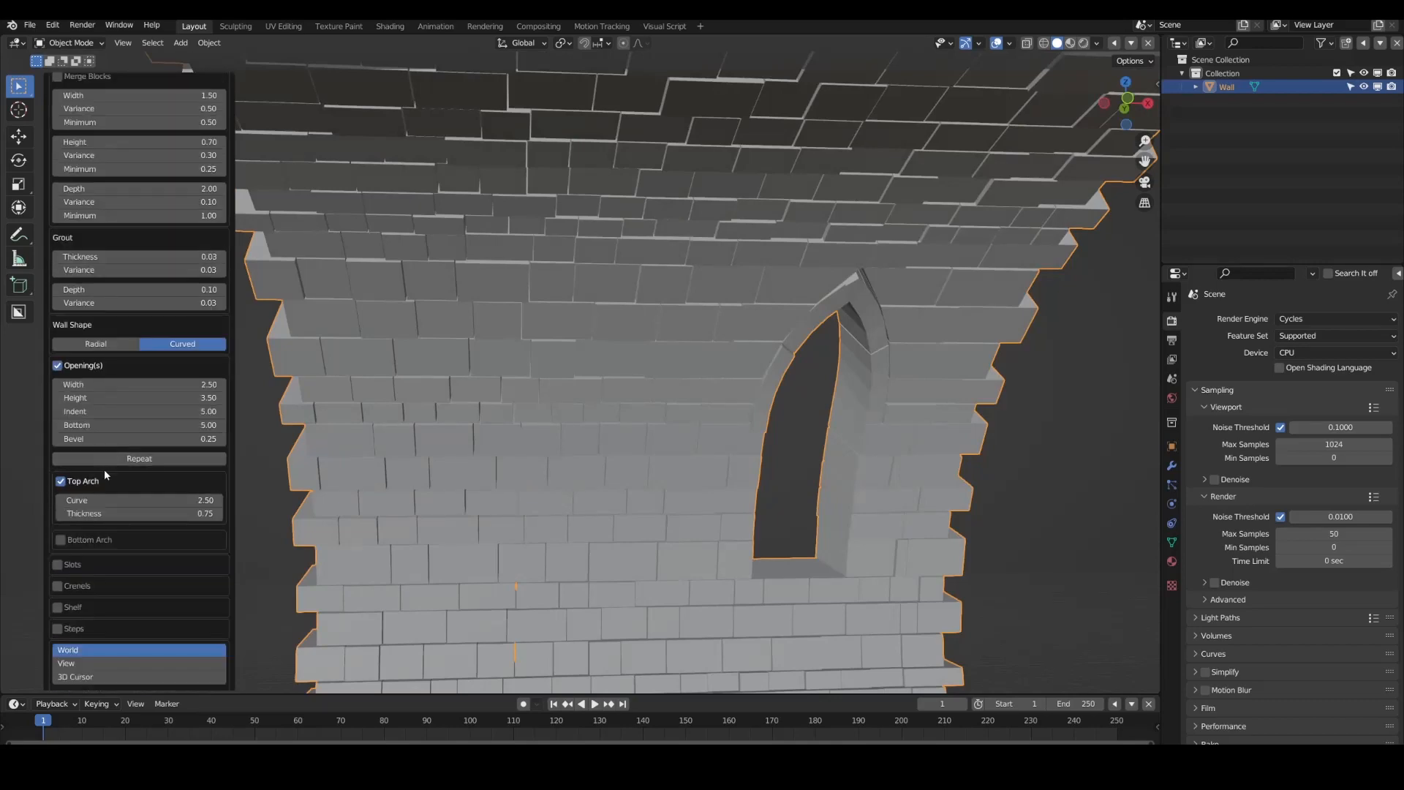
left_click(61, 541)
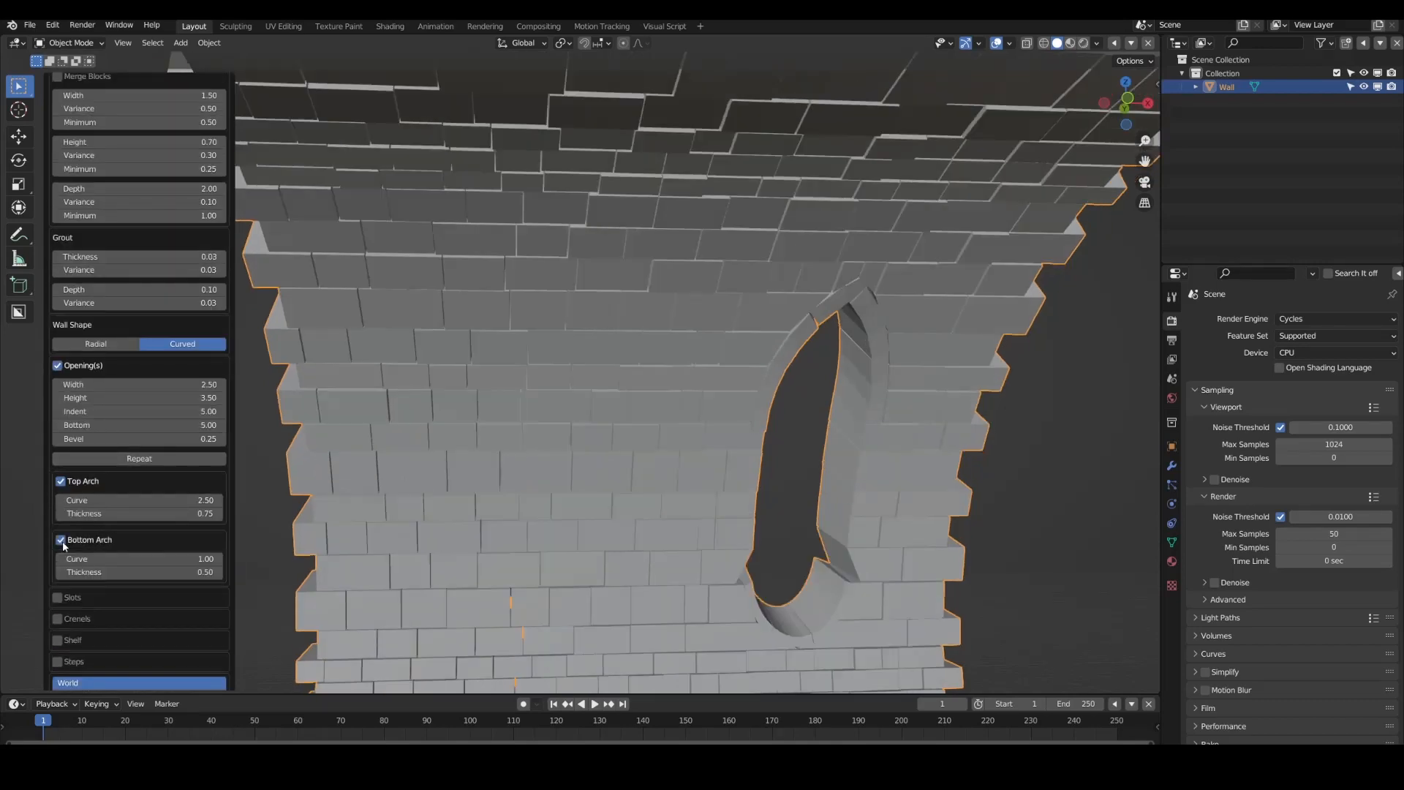
Step: Disable the opening's top and bottom arches and turn off the wall's openings
scroll(556, 502, "down", 6)
middle_click_drag(556, 502, 533, 494)
left_click(61, 481)
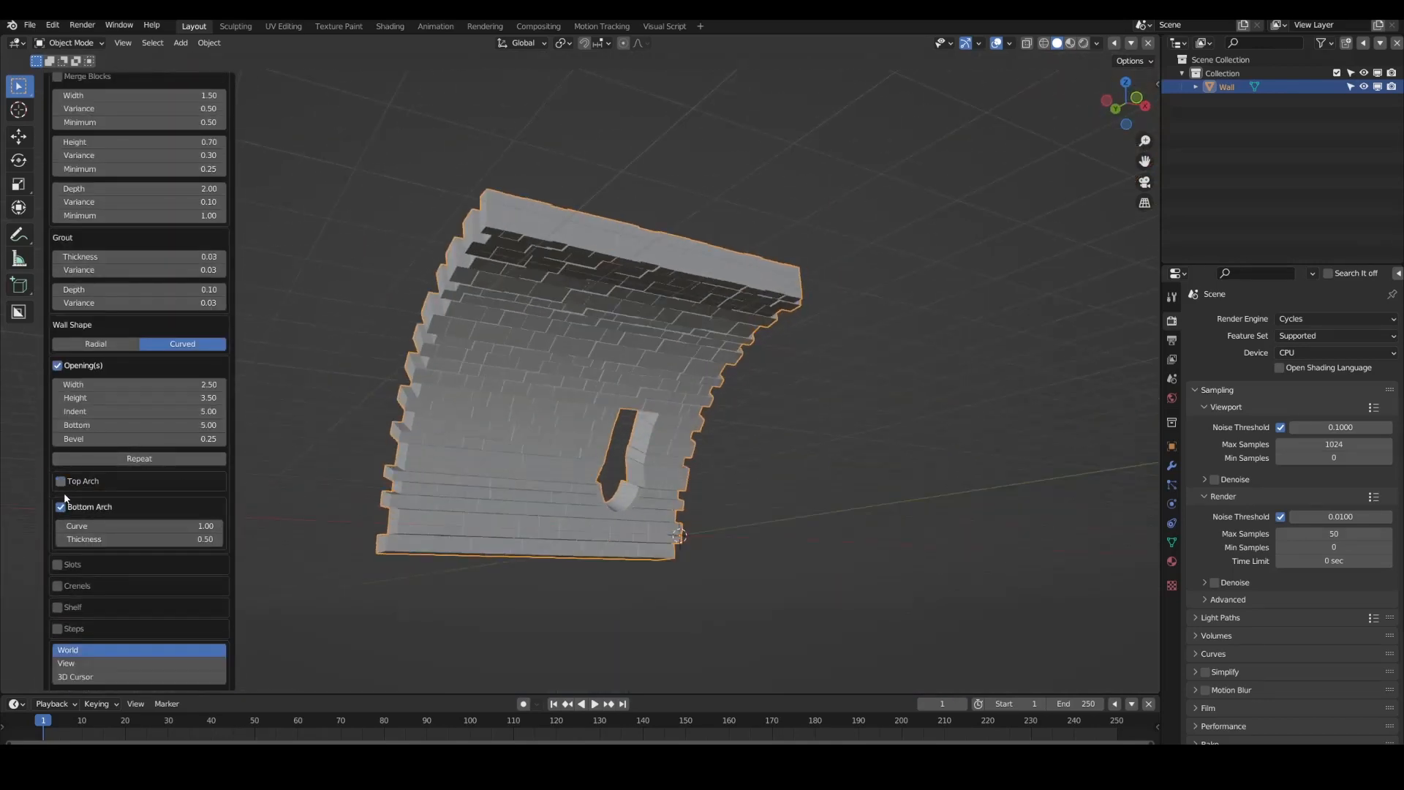
left_click(64, 506)
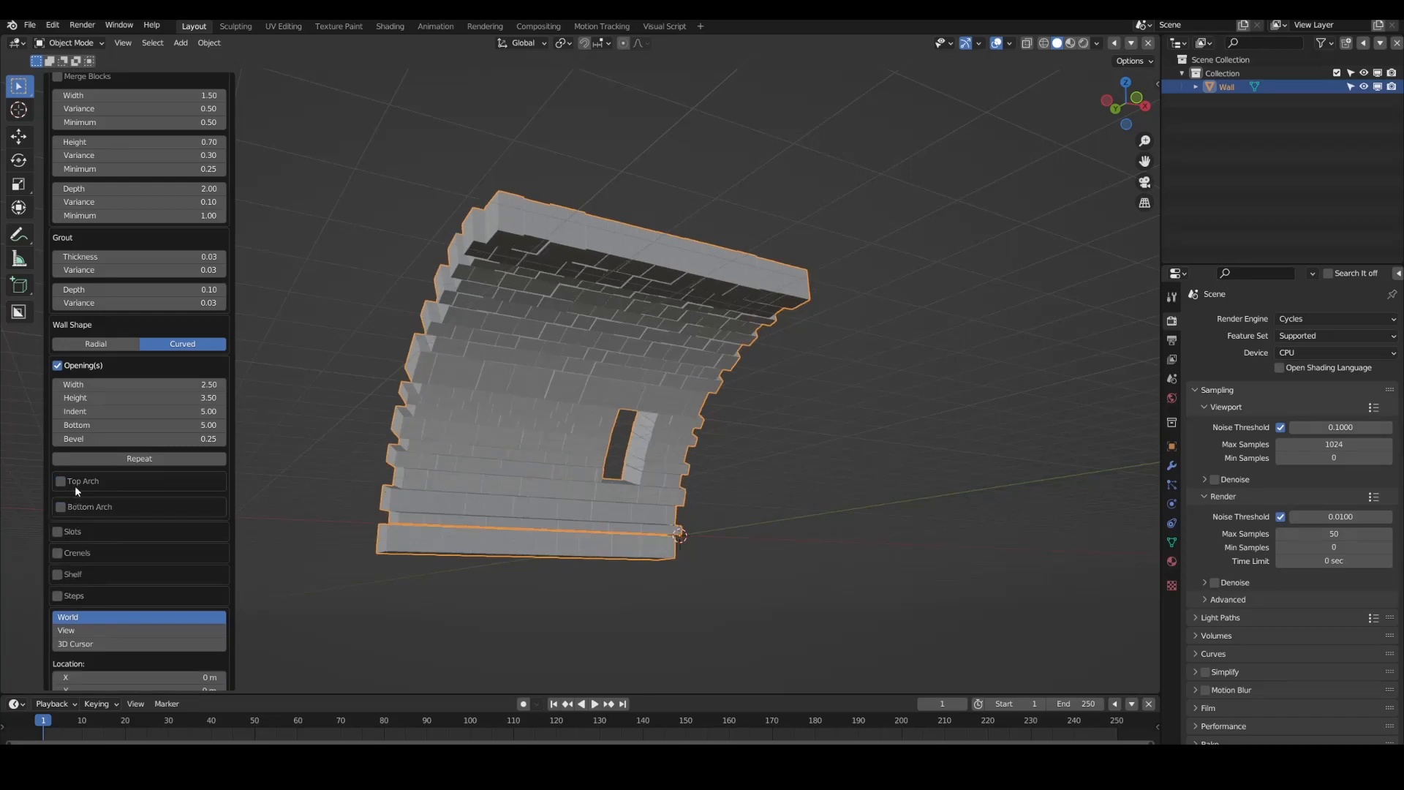
left_click(58, 366)
Step: Enable repeating slots in the wall with an indent of -3.69 and an opening of 1.28
left_click(61, 445)
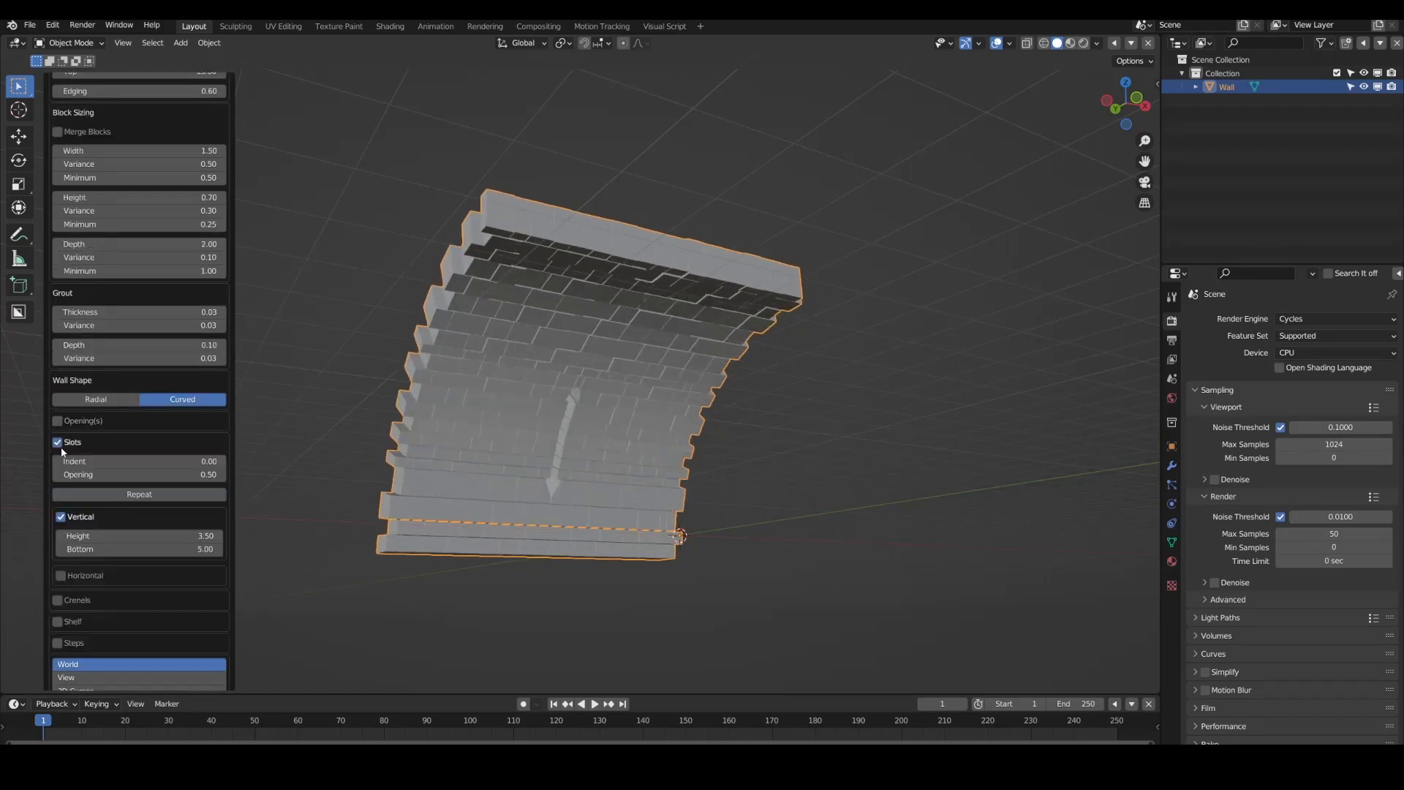
mouse_move(110, 462)
left_mouse_down()
mouse_move(58, 462)
mouse_move(194, 475)
mouse_move(104, 461)
left_mouse_up()
left_click(131, 493)
middle_click_drag(501, 408, 409, 424)
mouse_move(105, 475)
left_mouse_down()
mouse_move(77, 475)
mouse_move(111, 462)
mouse_move(138, 475)
mouse_move(99, 474)
left_mouse_up()
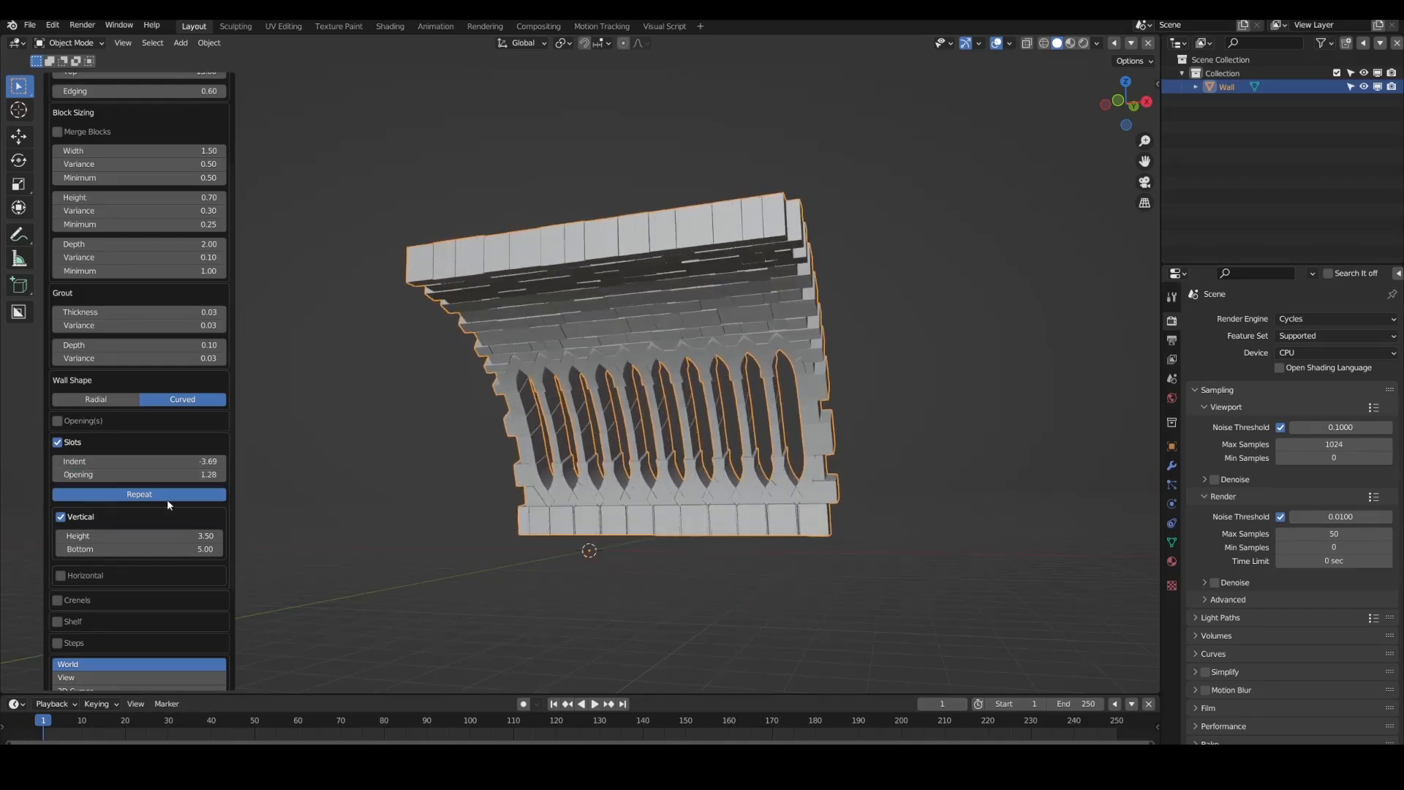
Step: Set the vertical slots' height to 2.45 and their bottom to 8.21
middle_click_drag(450, 504, 525, 506)
left_click_drag(134, 536, 208, 550)
middle_click_drag(660, 376, 761, 390)
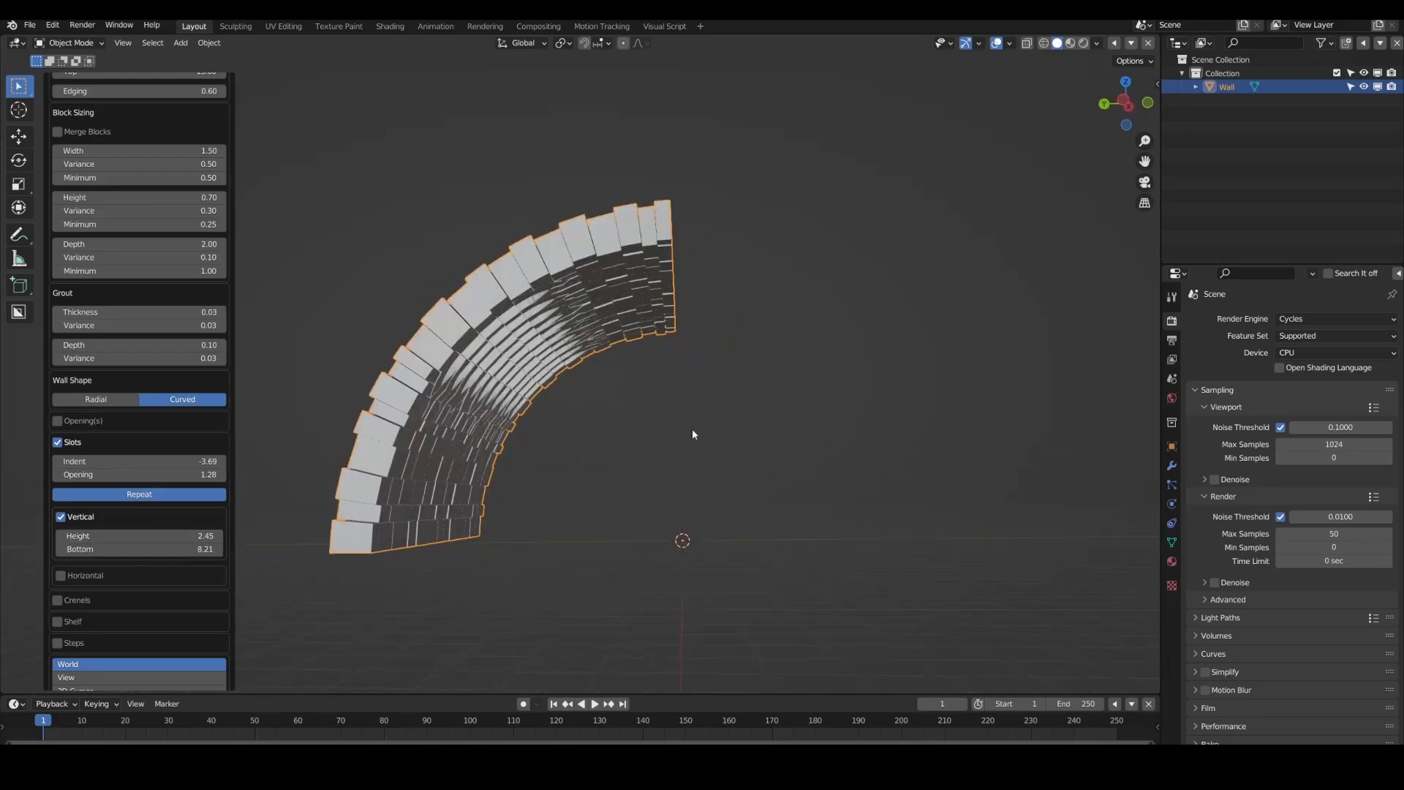
middle_click_drag(694, 434, 576, 379)
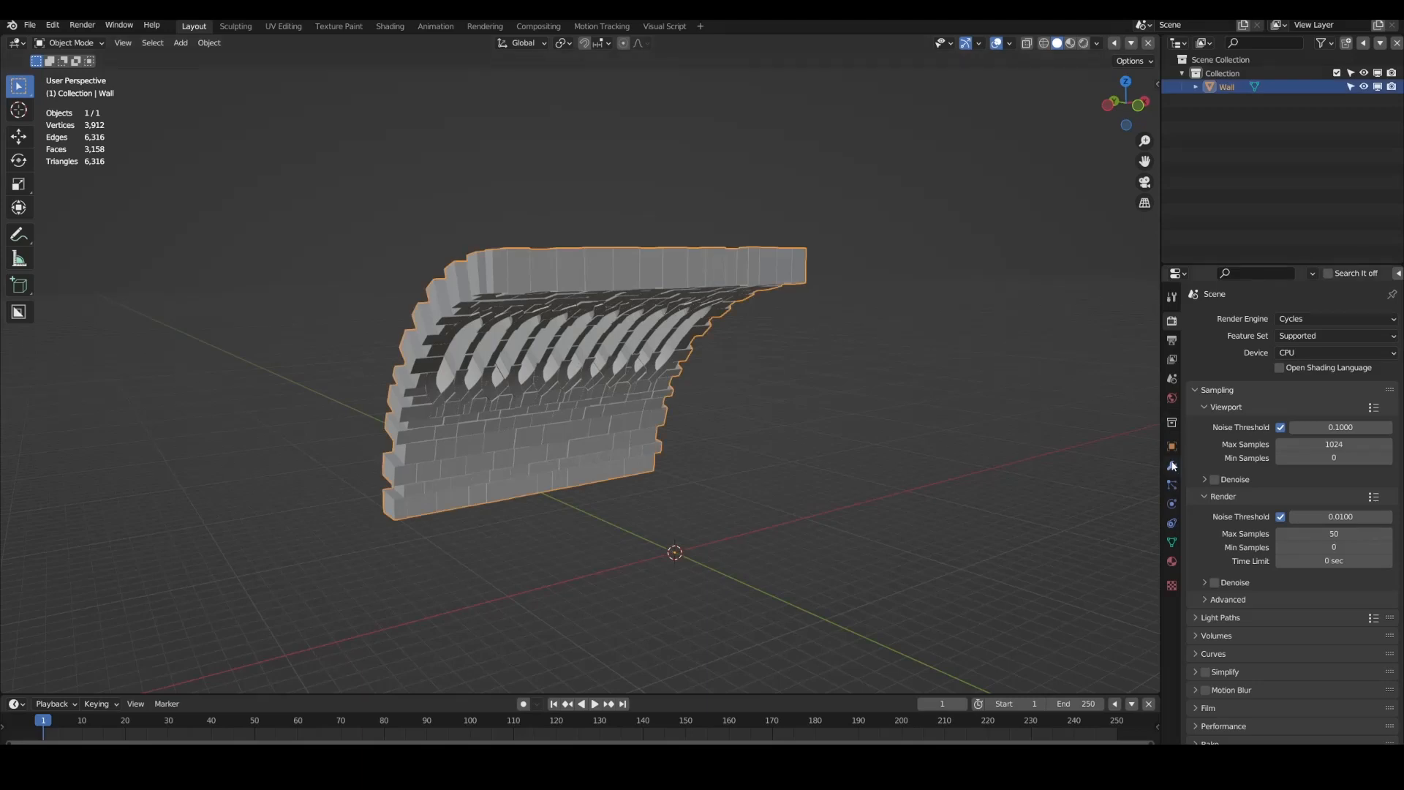
Step: Mirror the curved wall on the Y axis only with clipping enabled, and apply the Mirror modifier
left_click(1212, 319)
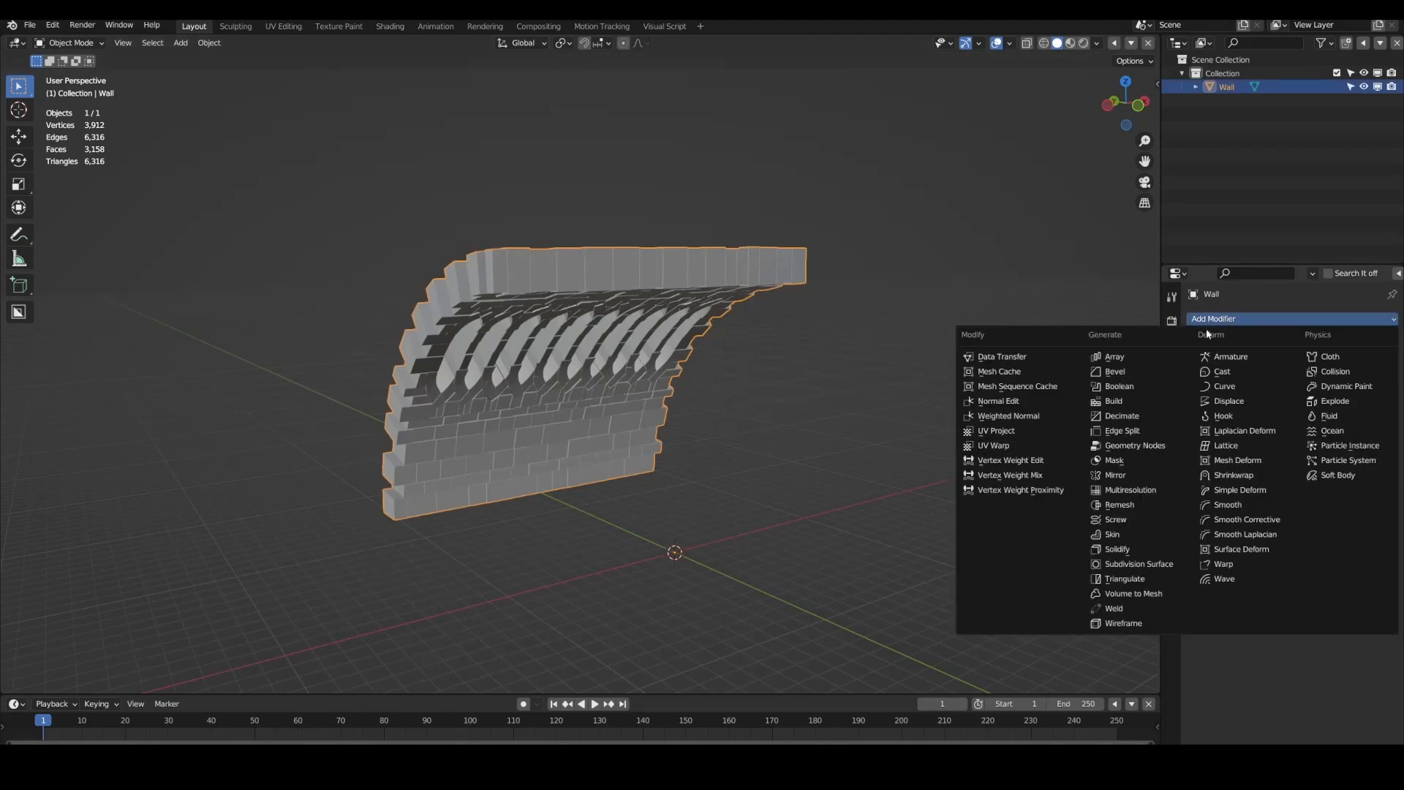
left_click(1119, 474)
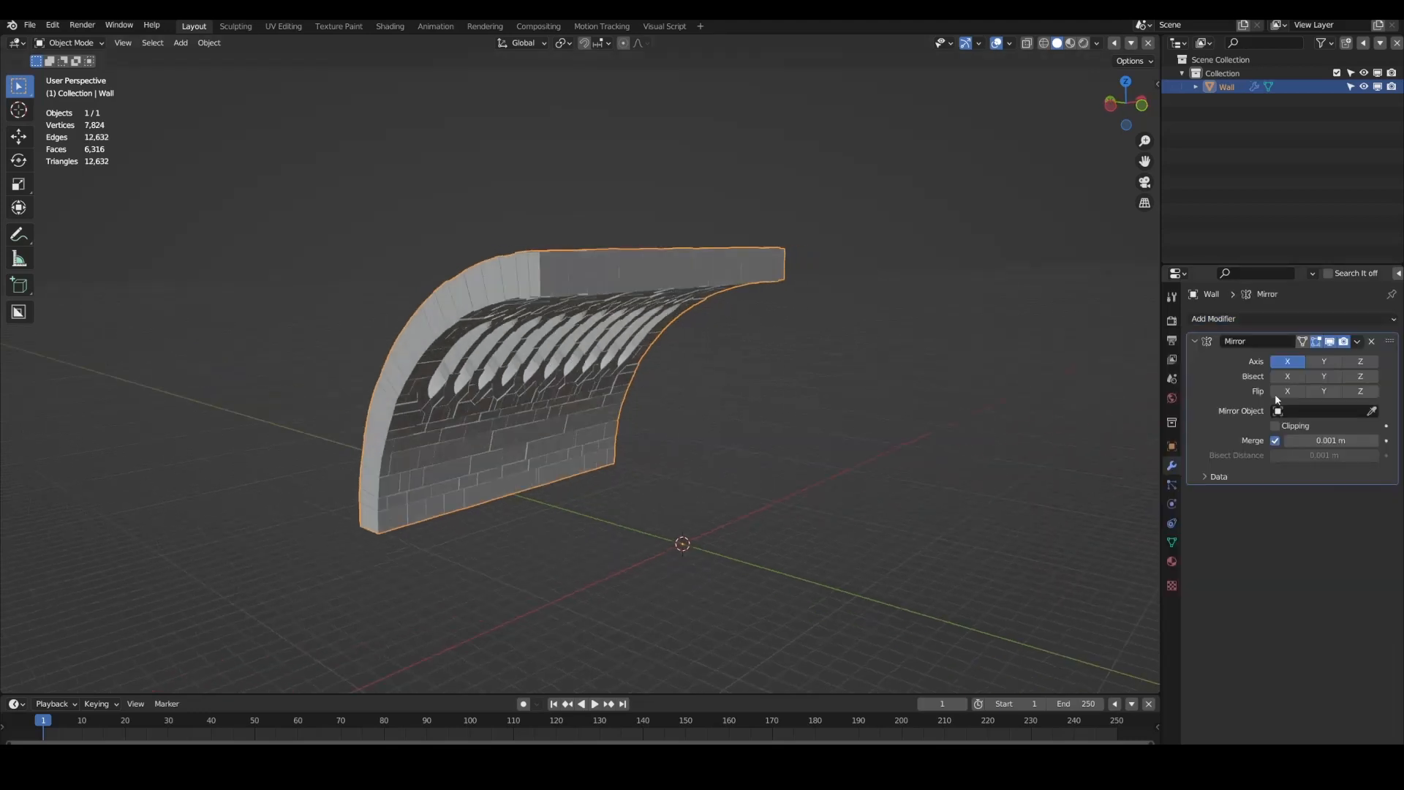
left_click(1322, 361)
left_click(1299, 362)
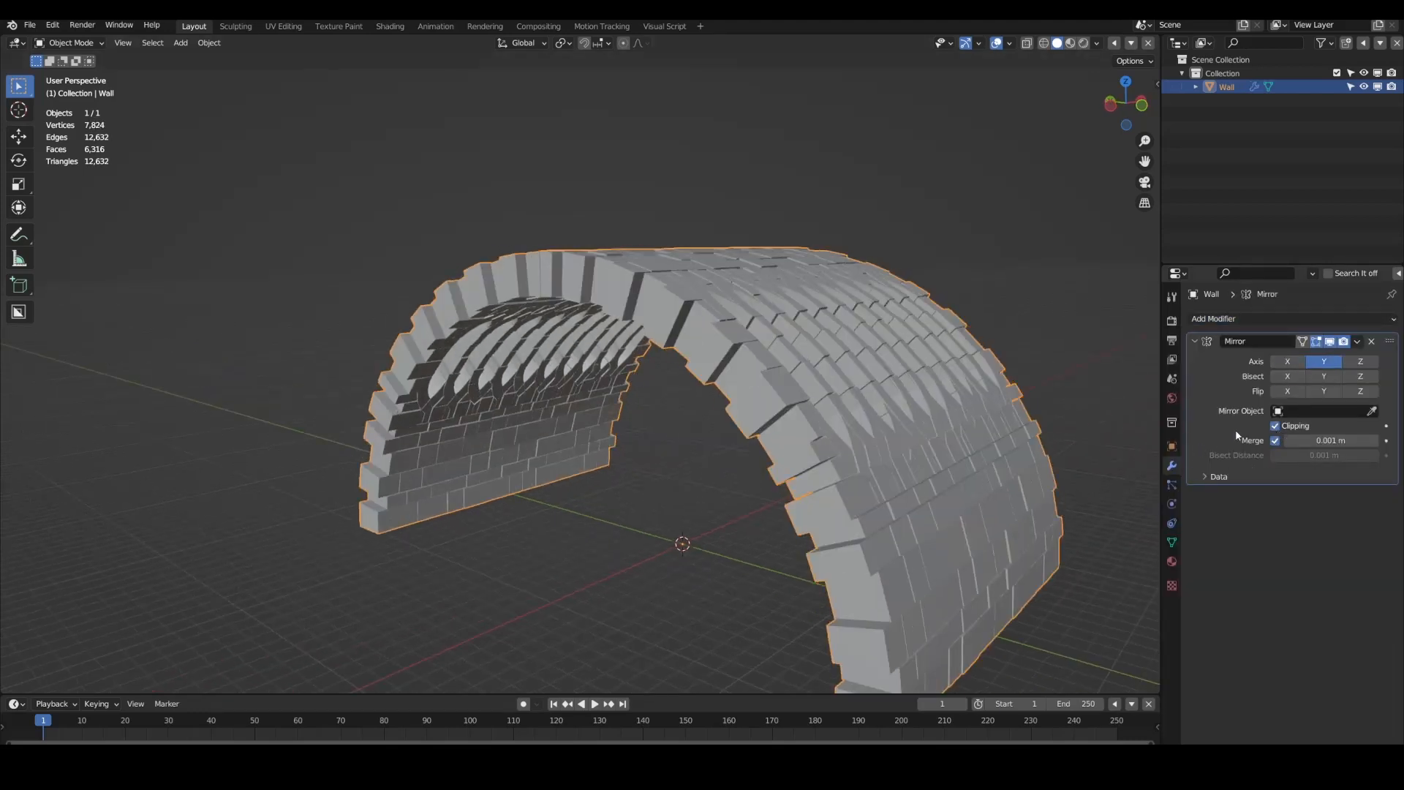
key("ctrl+x")
Step: Add an Array modifier to the arched wall and set its relative offset X factor to 0.970
middle_click_drag(753, 449, 900, 398)
left_click(1245, 320)
left_click(1111, 358)
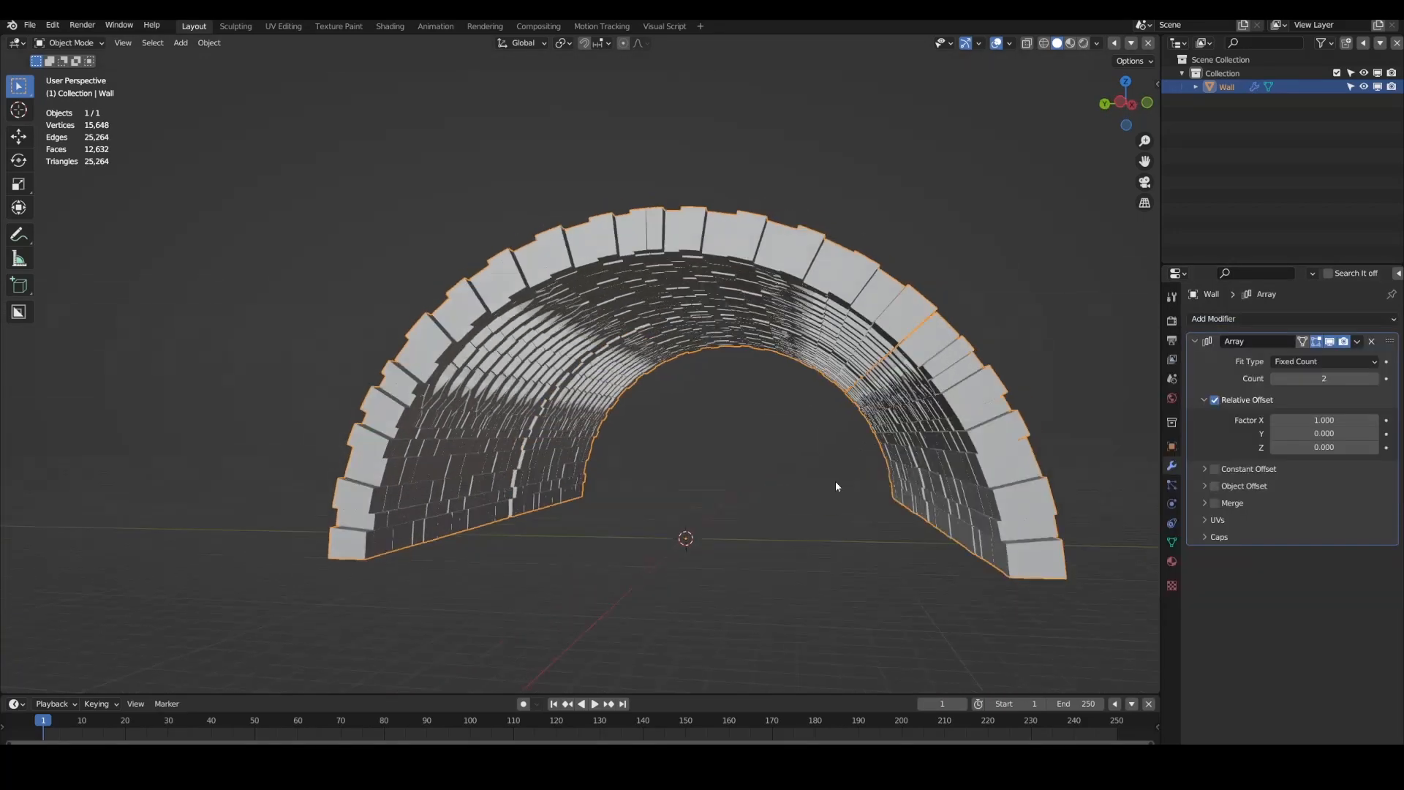
middle_click_drag(835, 480, 789, 503)
mouse_move(1322, 421)
left_mouse_down()
mouse_move(1306, 421)
mouse_move(1323, 420)
left_mouse_up()
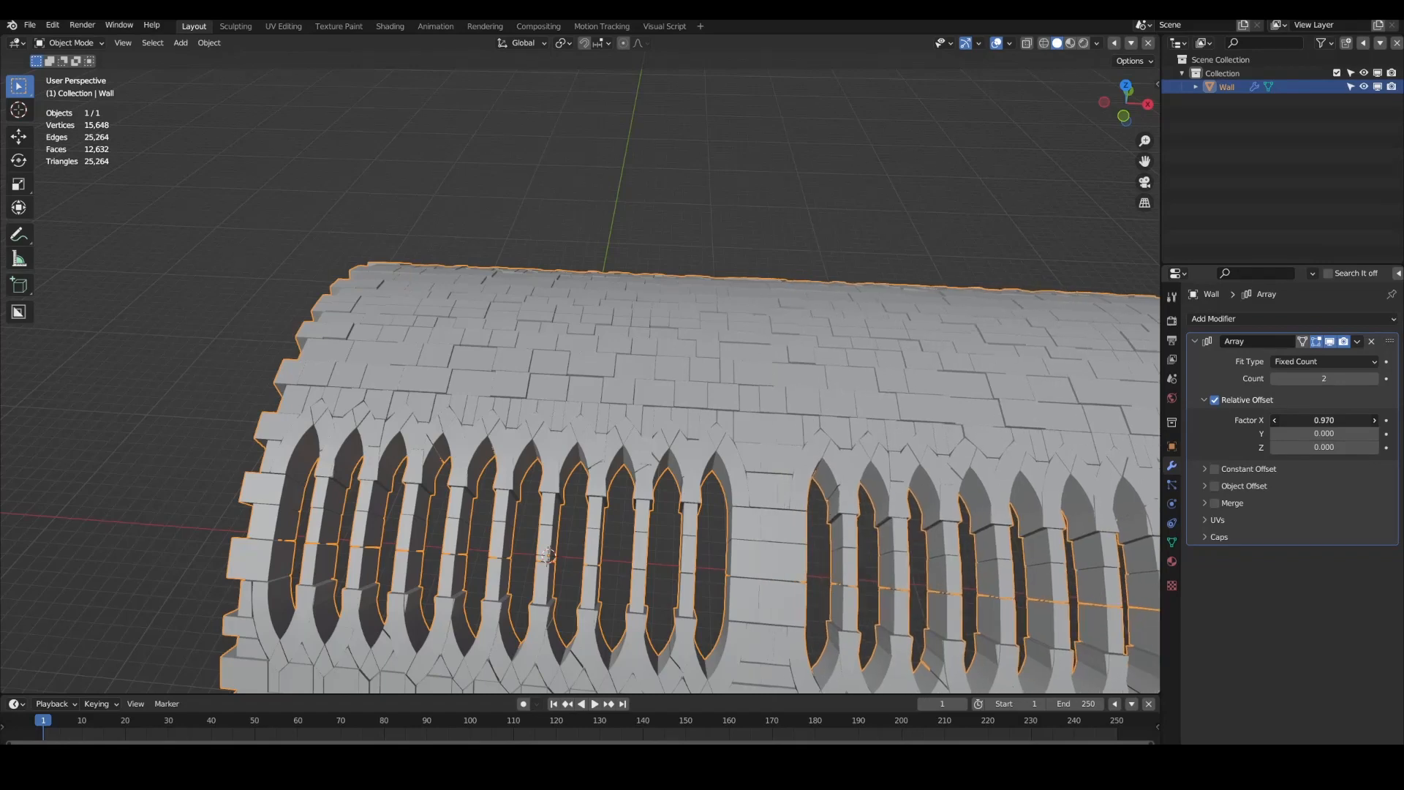
scroll(805, 432, "down", 8)
scroll(869, 465, "up", 5)
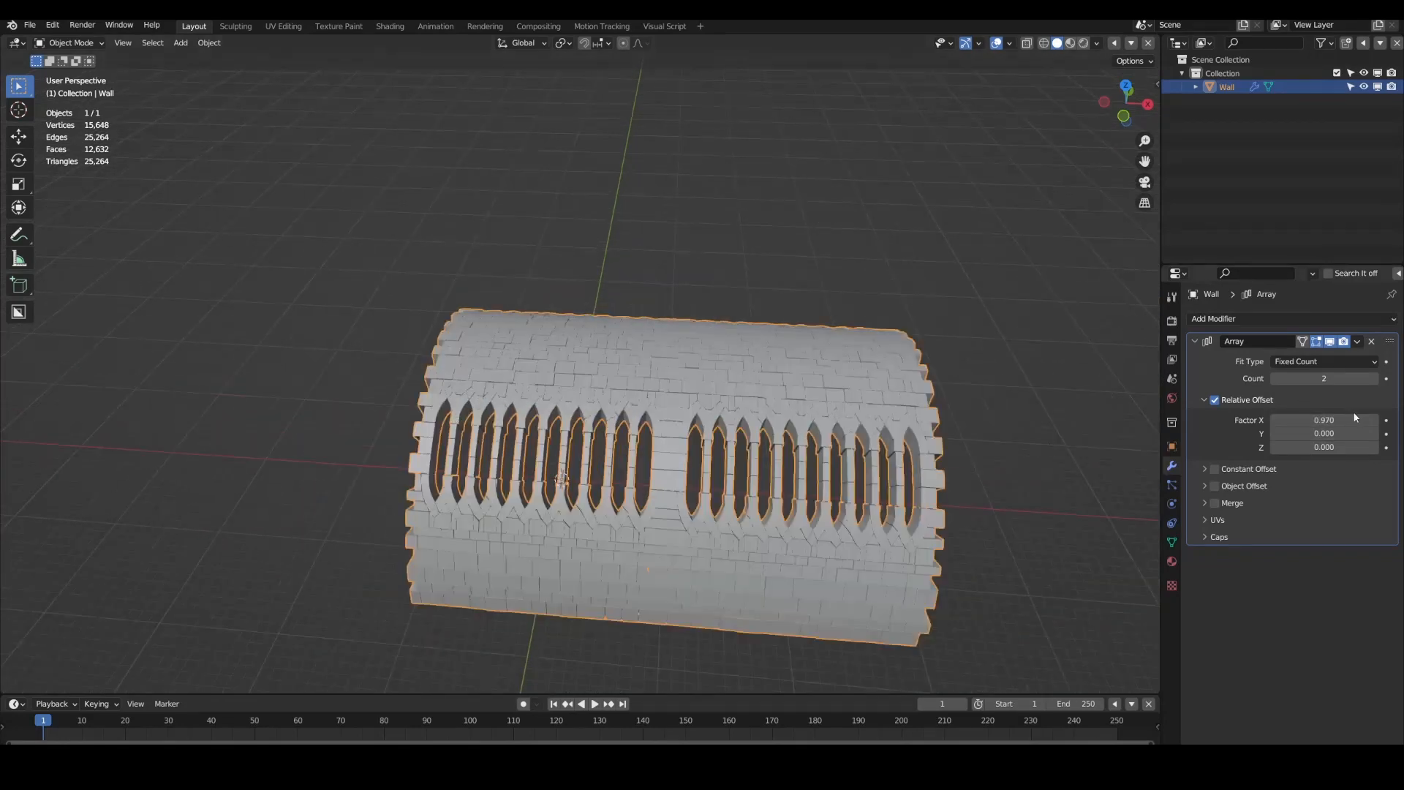
Step: Set the array count to 3 and apply the Array modifier to the tunnel
left_click(1373, 378)
scroll(827, 445, "down", 6)
scroll(827, 445, "up", 2)
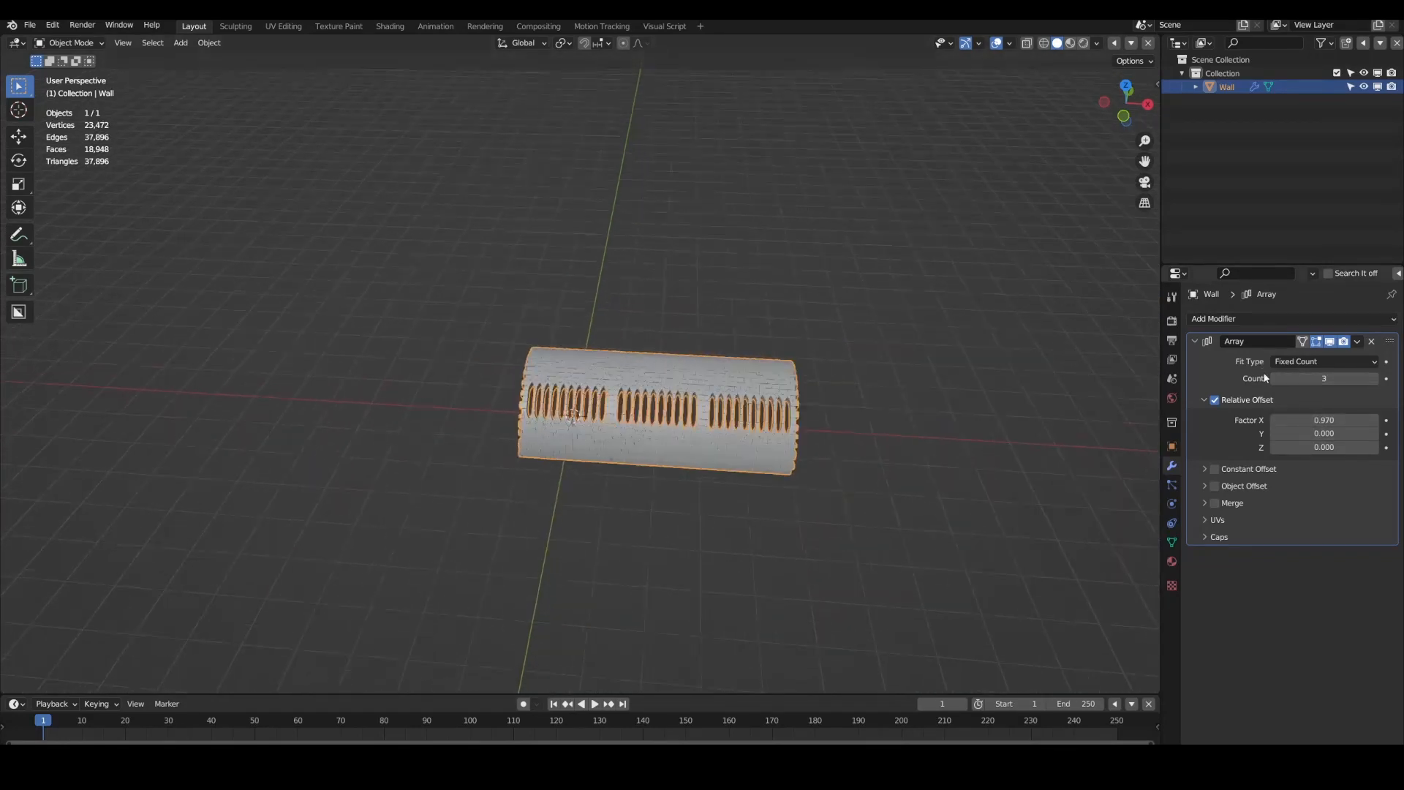
key("ctrl+a")
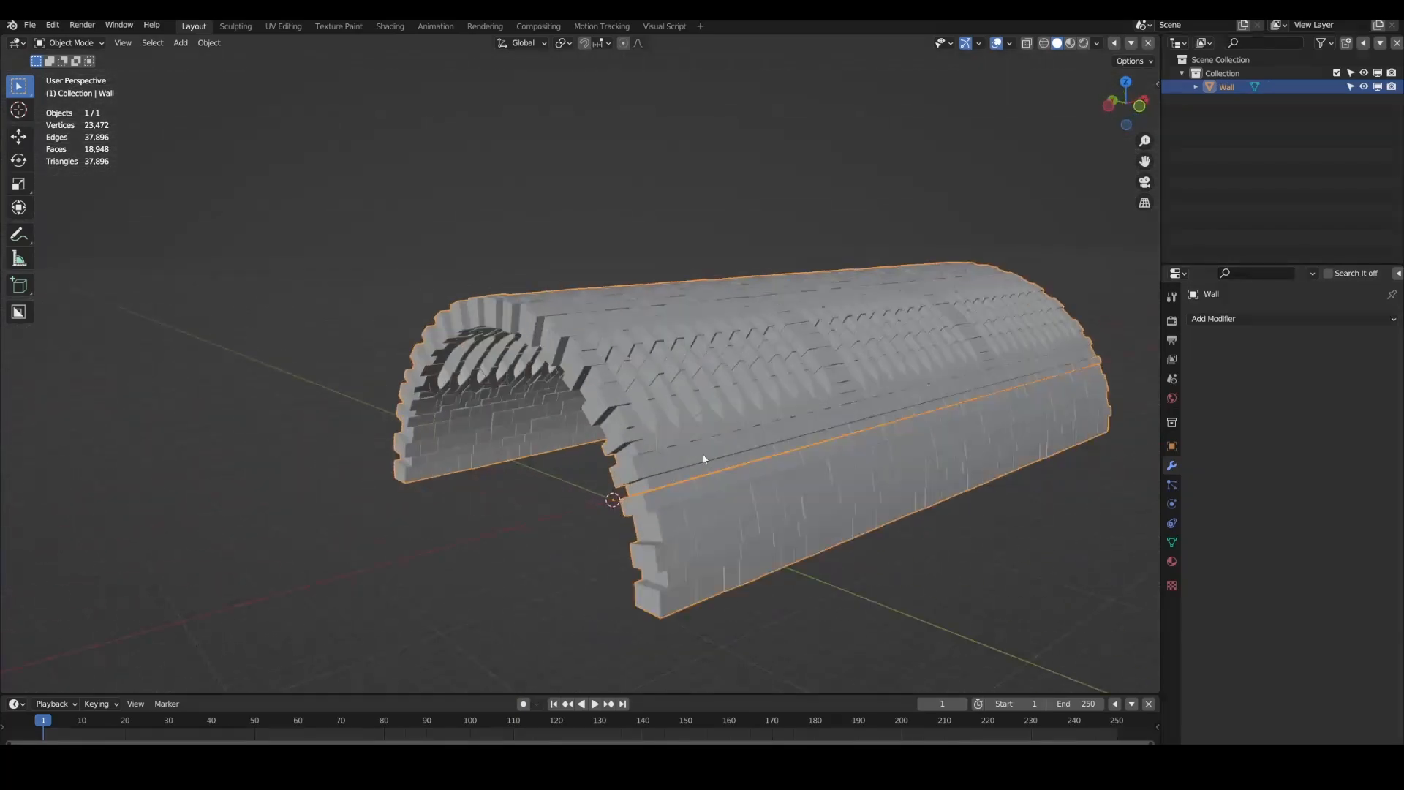
middle_click_drag(702, 462, 746, 451)
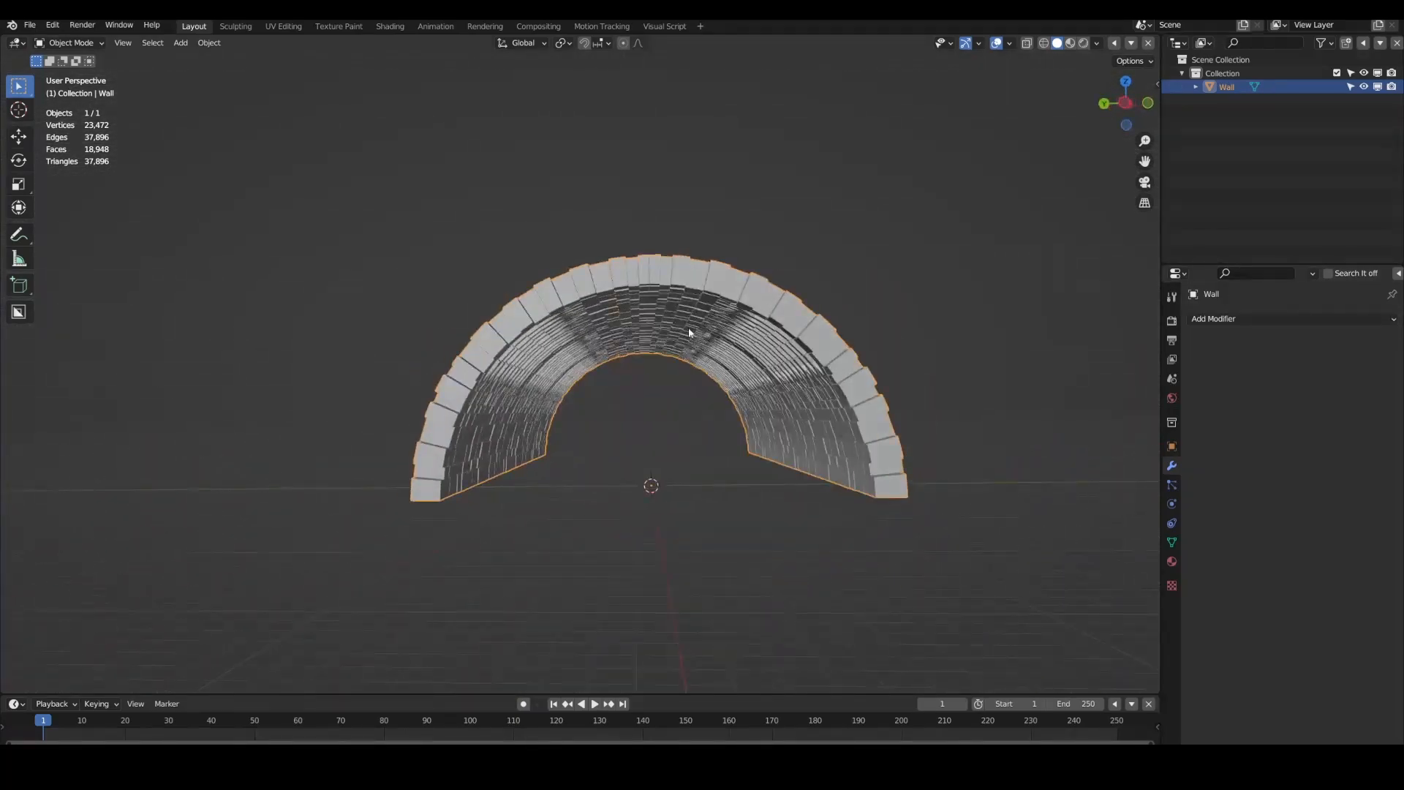
Step: Set the tunnel's origin to its geometry
scroll(690, 335, "up", 4)
middle_click_drag(715, 363, 682, 342)
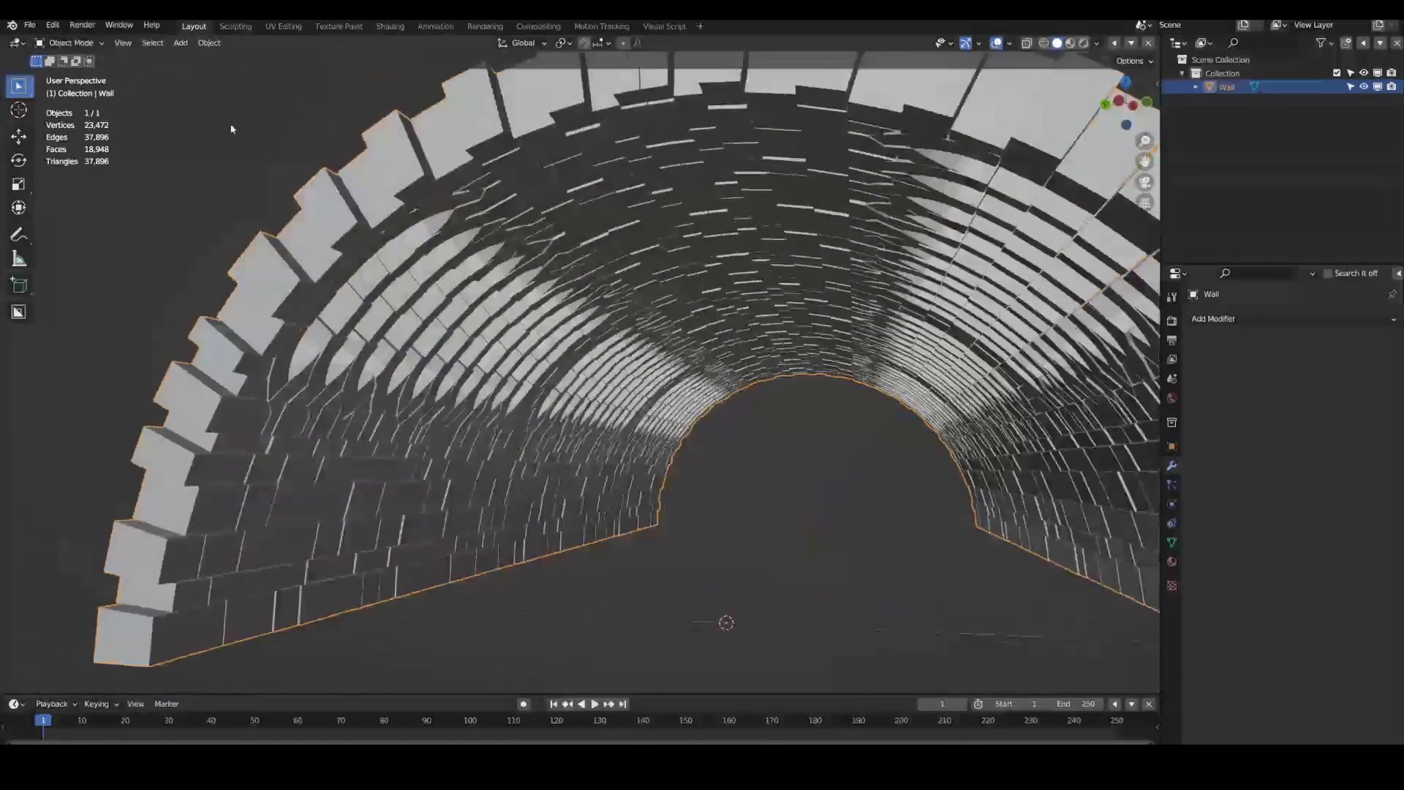
left_click(210, 43)
mouse_move(241, 79)
left_click(380, 89)
scroll(744, 444, "down", 4)
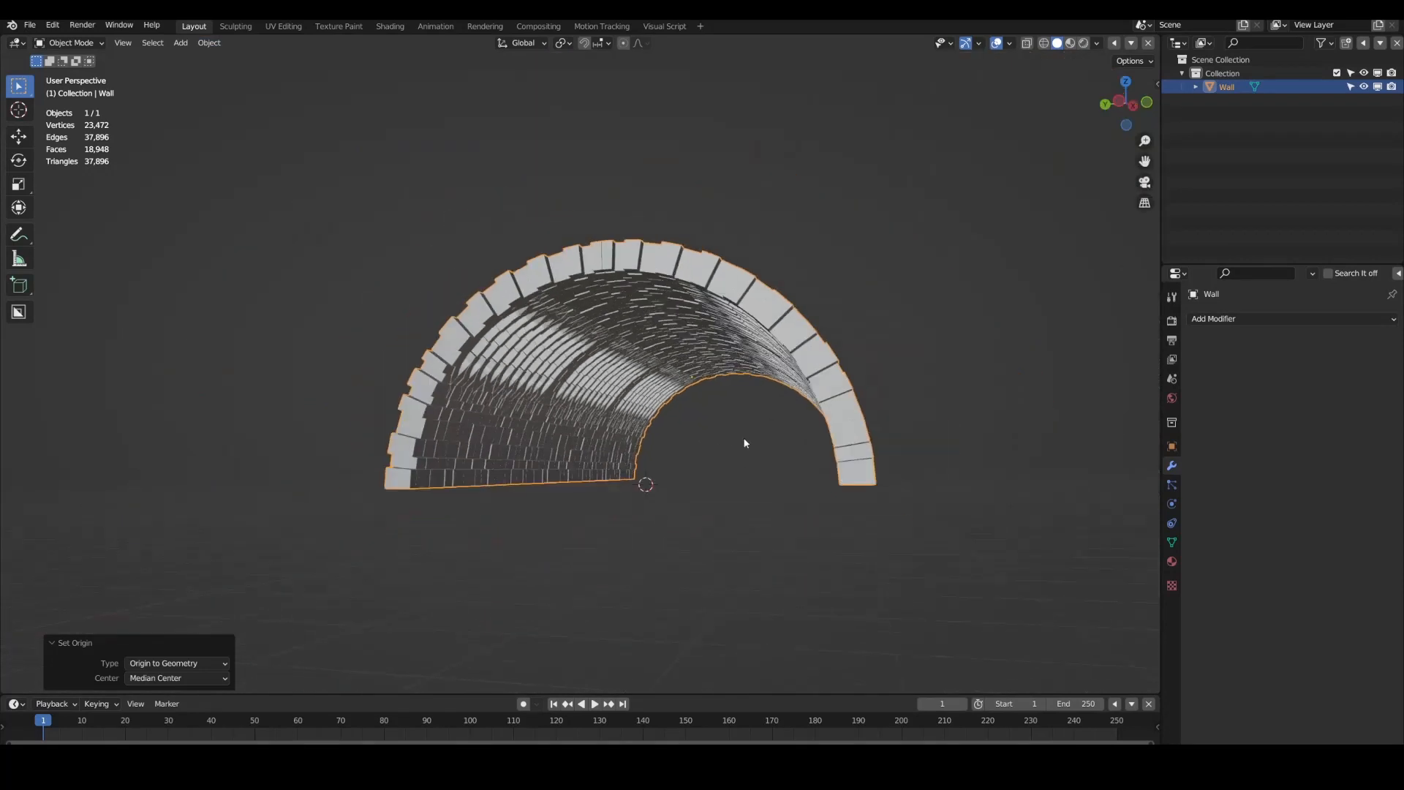
Step: Add a plane as the ground and scale it up by about 27.4
middle_click_drag(745, 443, 481, 429)
key("shift+a")
mouse_move(682, 336)
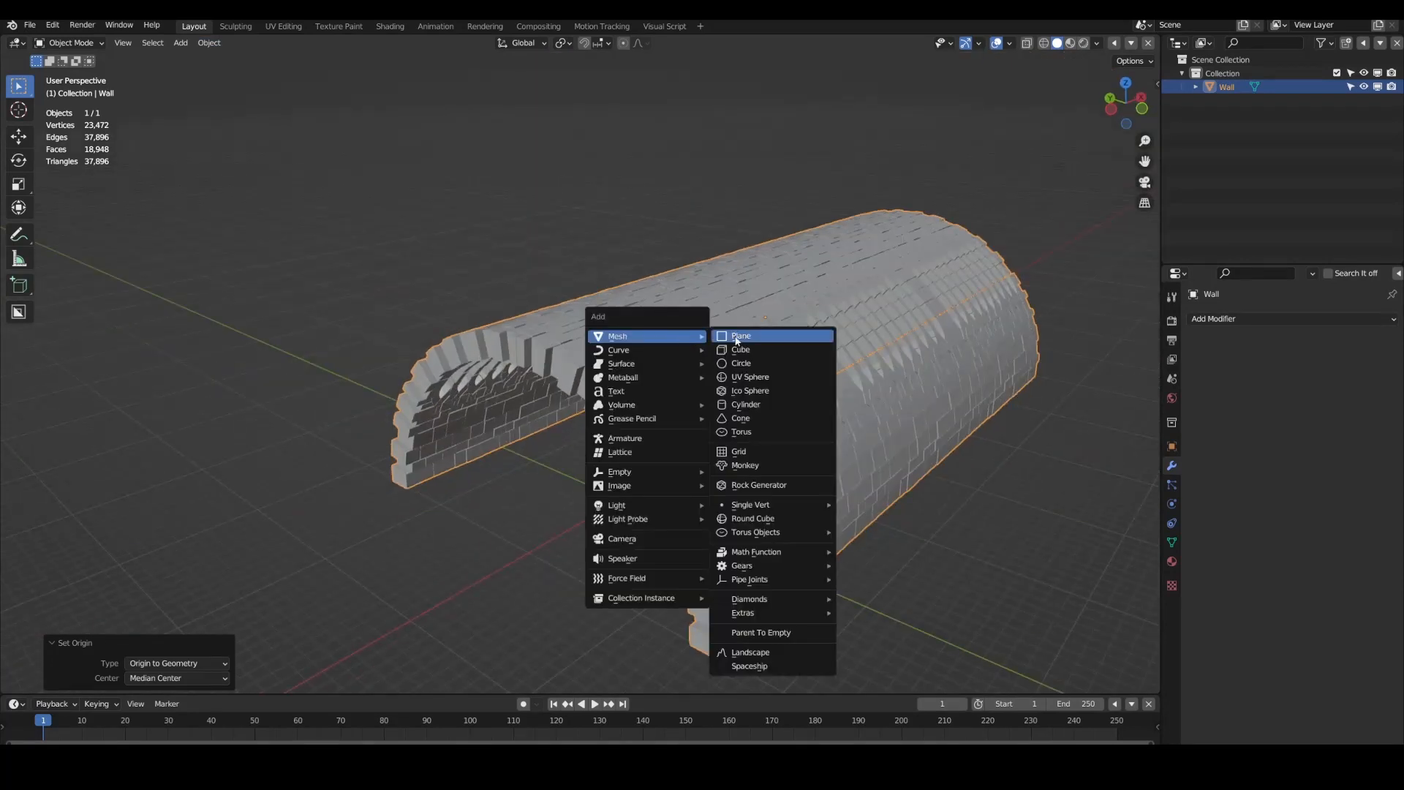
left_click(737, 340)
key("s")
left_click(1097, 368)
scroll(901, 379, "down", 3)
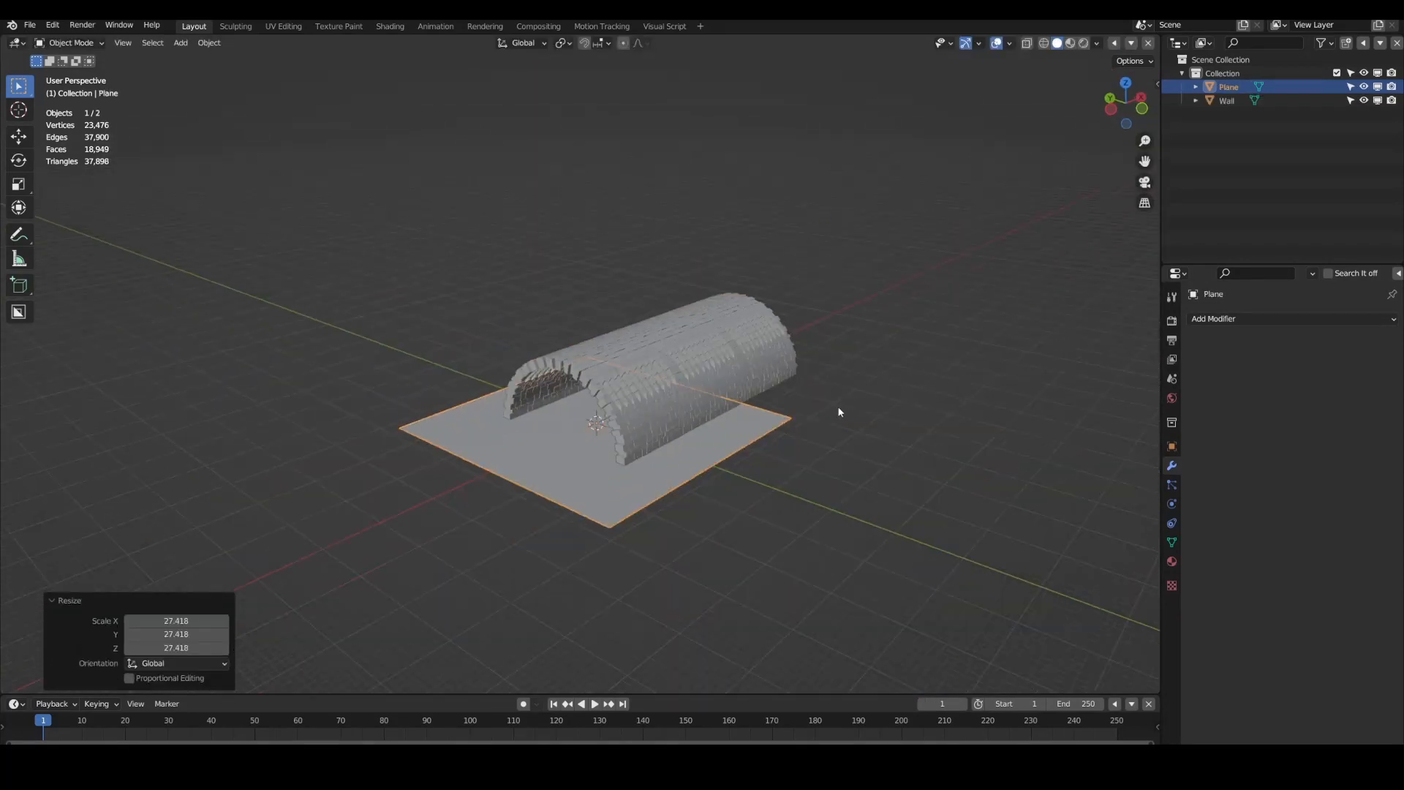
Step: Move the ground plane about 23.8 m along X and enlarge it to extend beyond the tunnel
key("g")
key("x")
left_click(910, 386)
key("s")
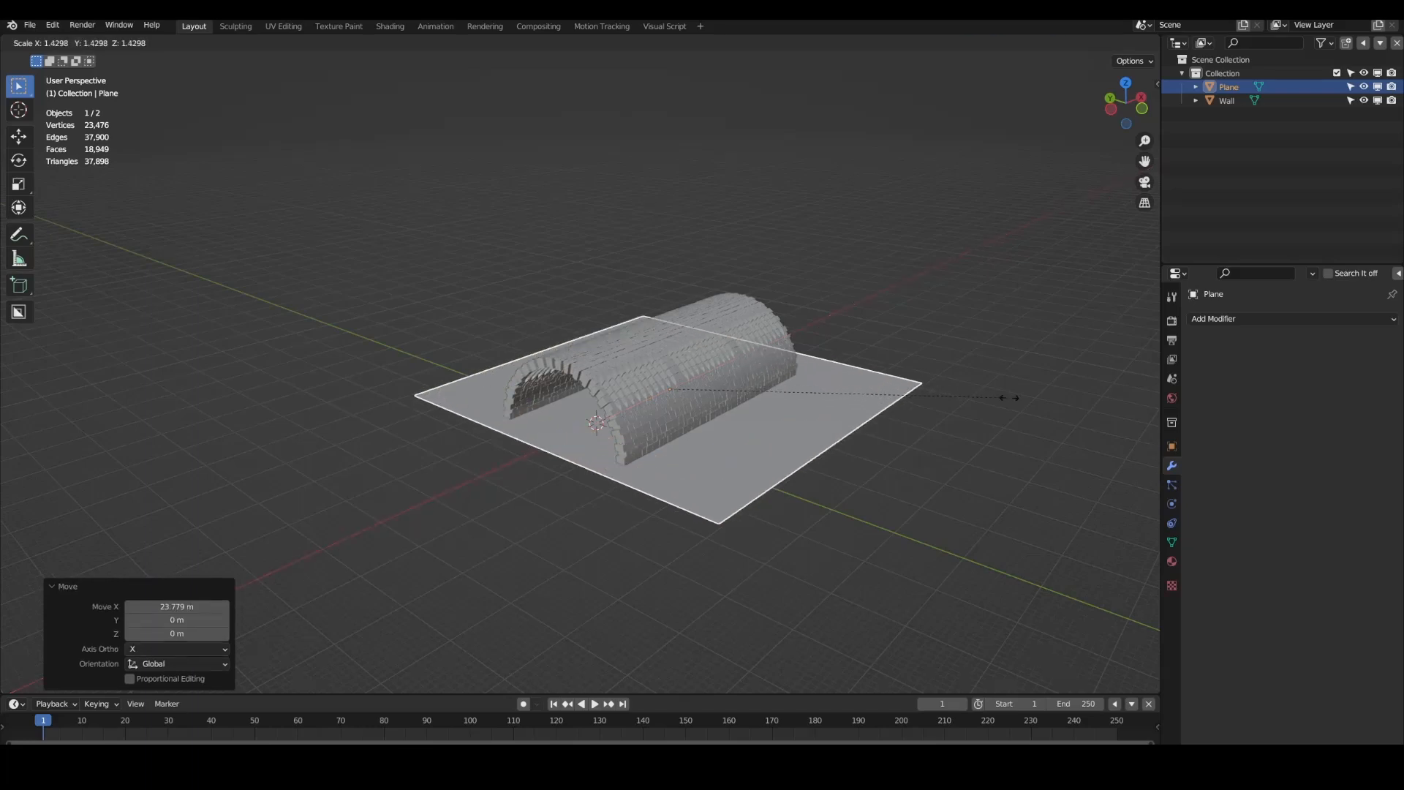
left_click(1009, 397)
scroll(674, 433, "up", 4)
Step: Select the tunnel wall and apply its scale
left_click(633, 492)
key("ctrl+a")
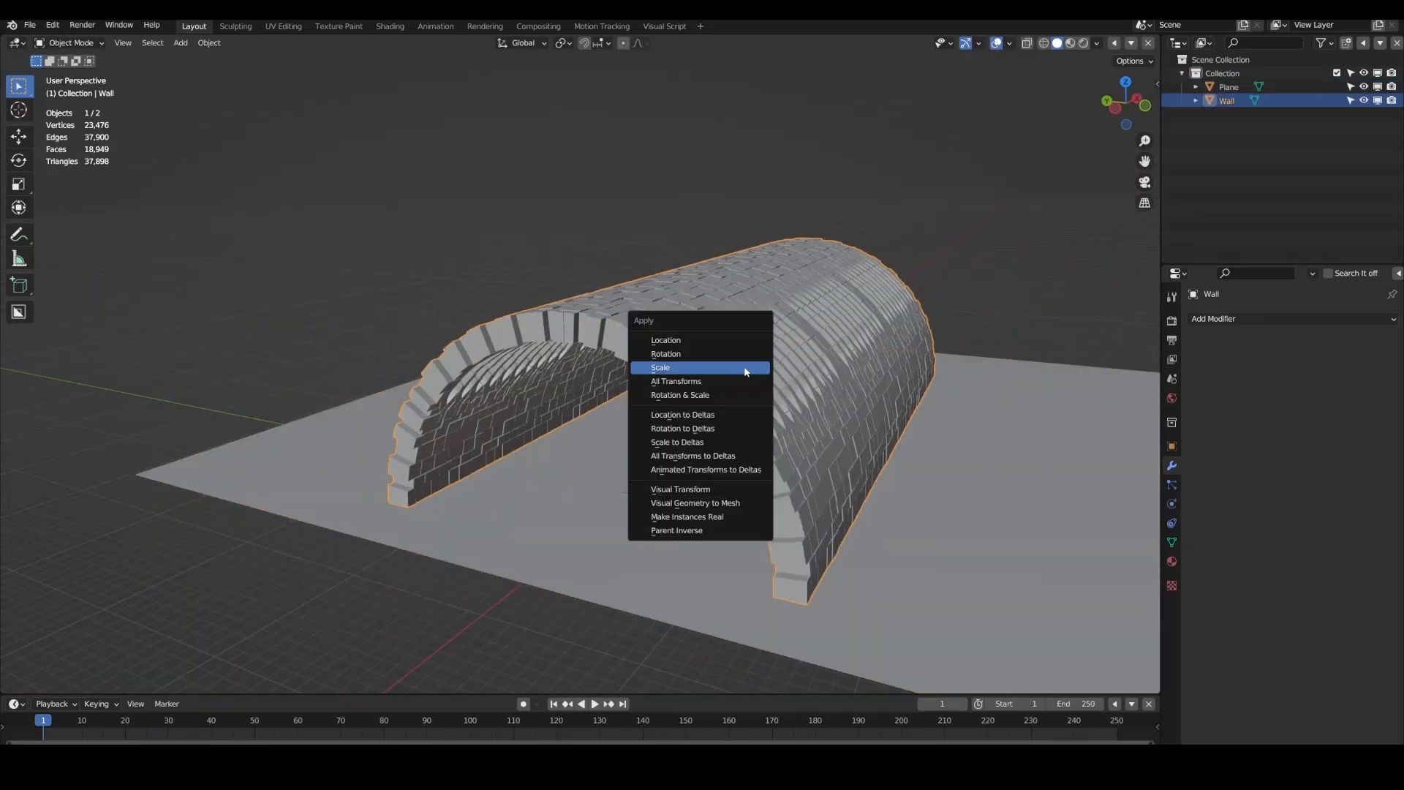
left_click(746, 372)
scroll(729, 385, "up", 4)
middle_click_drag(705, 443, 777, 417)
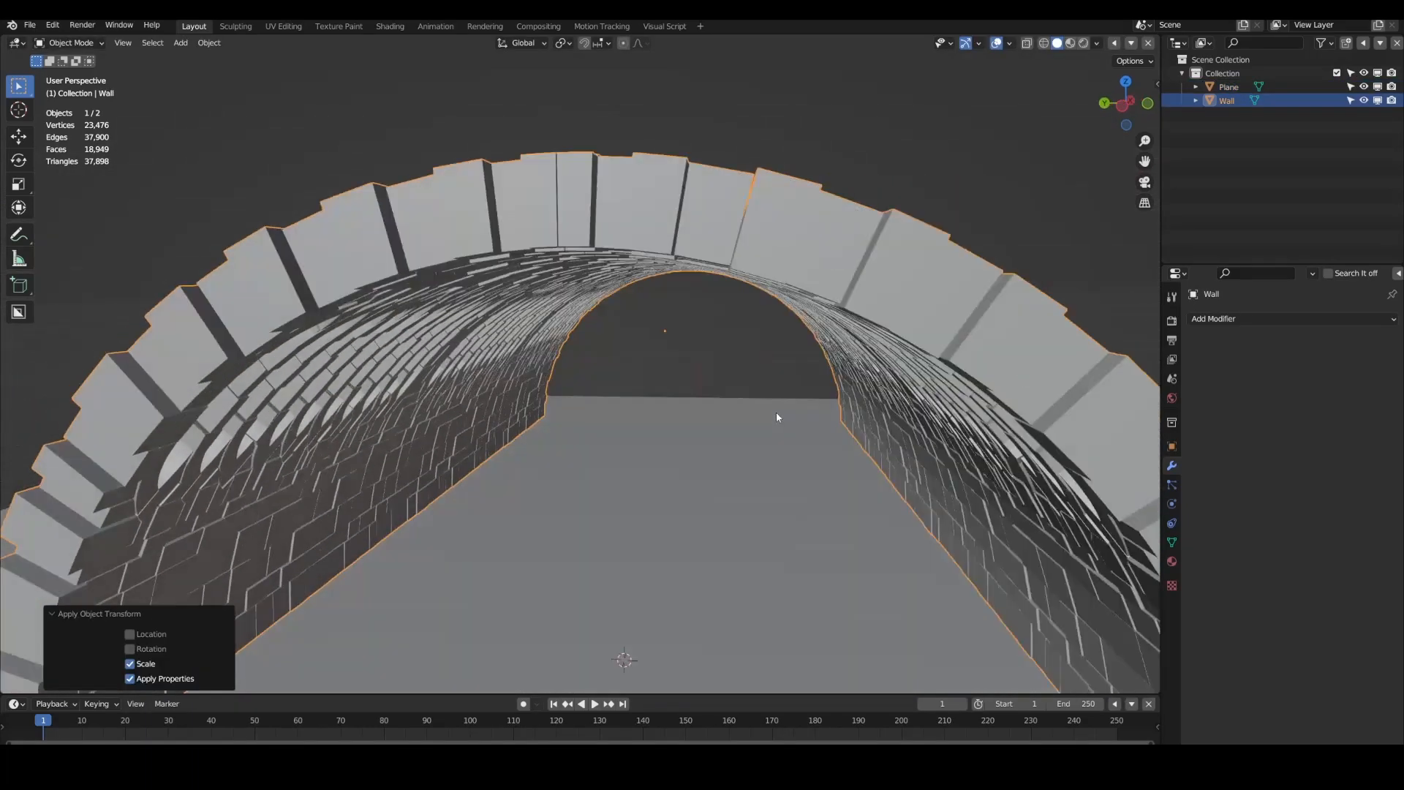
Step: Split the viewport vertically, turn the new area into an Asset Browser and load the Poly Haven library
left_click_drag(1156, 38, 692, 168)
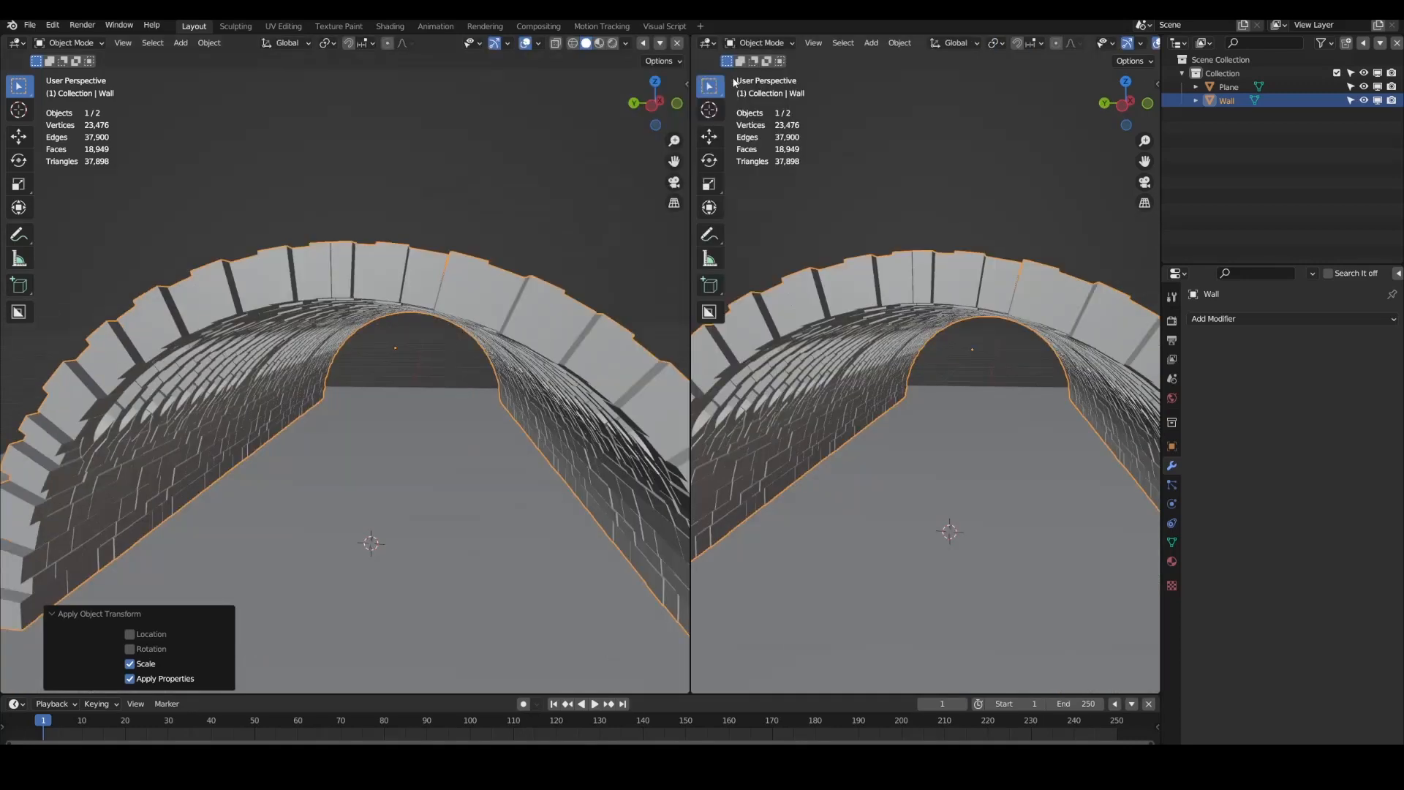
left_click(707, 43)
left_click(1115, 140)
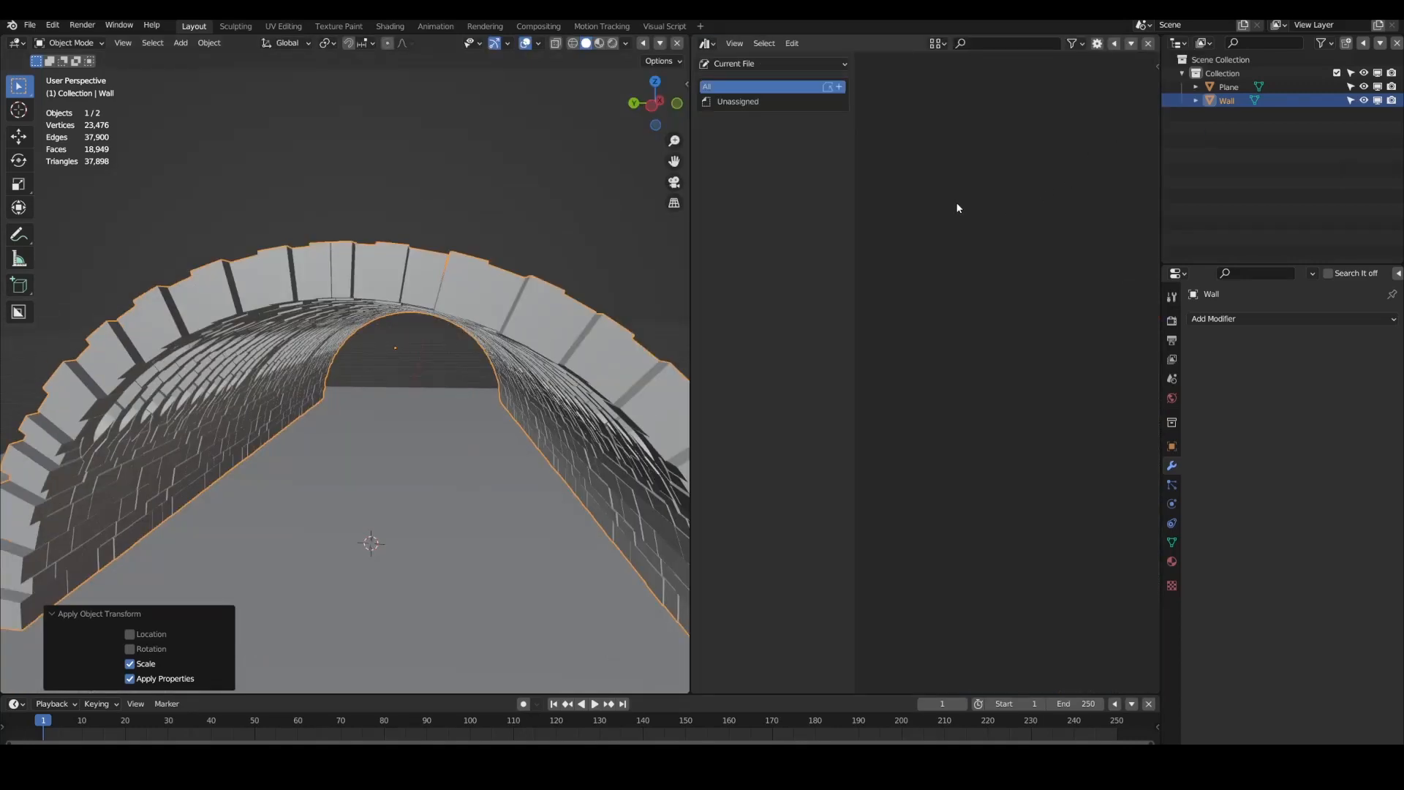
left_click(800, 63)
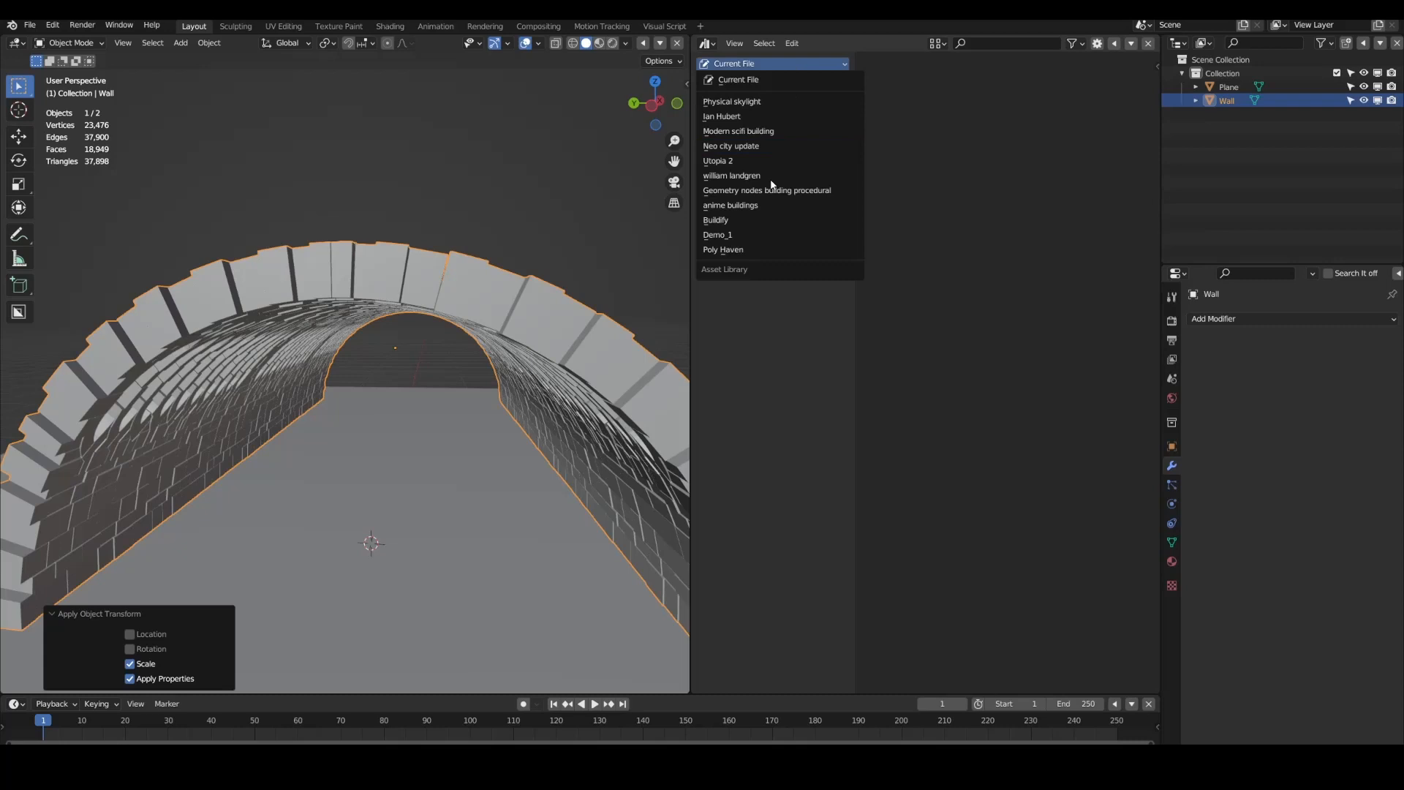
left_click(753, 251)
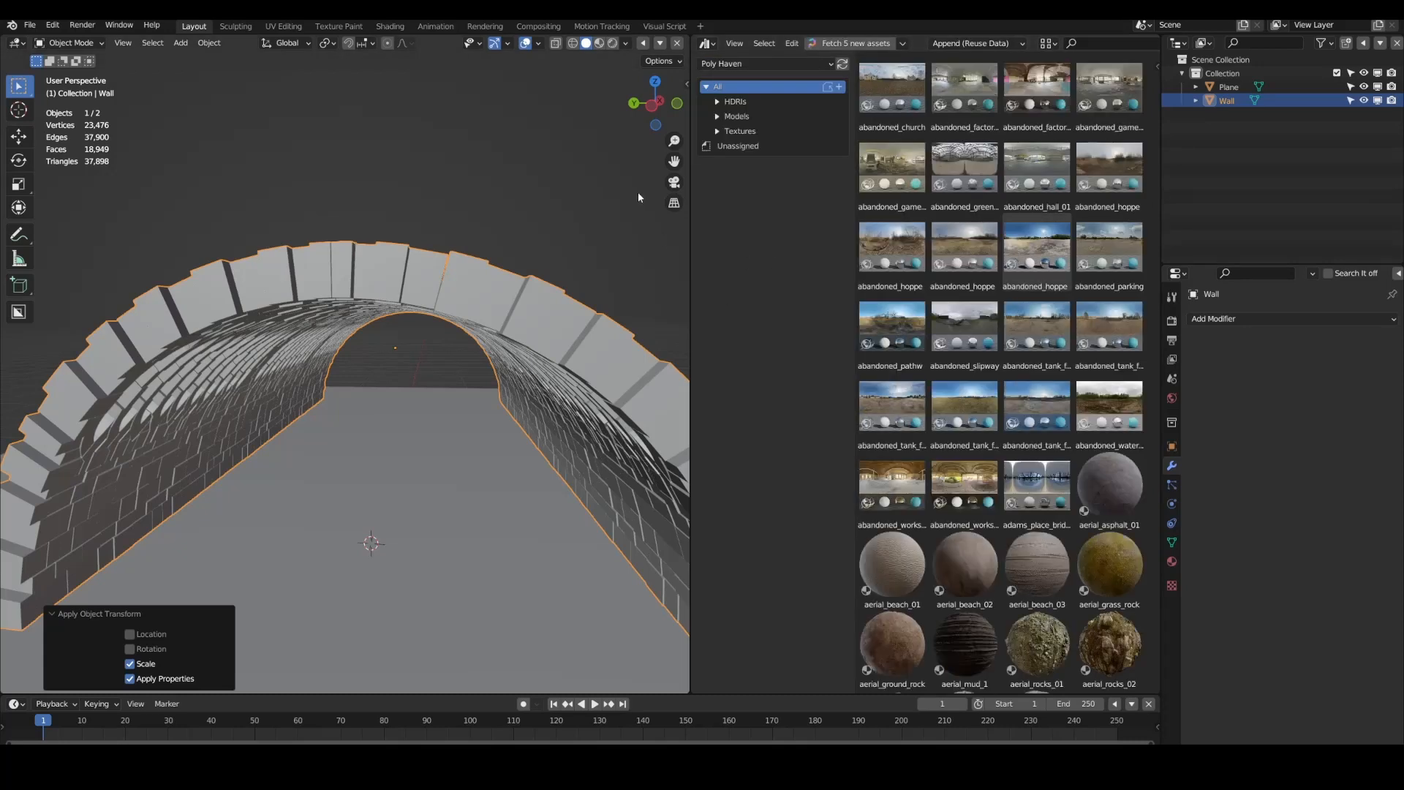
Step: Browse the Poly Haven HDRI and model catalogs and expand the Textures catalog
left_click(757, 101)
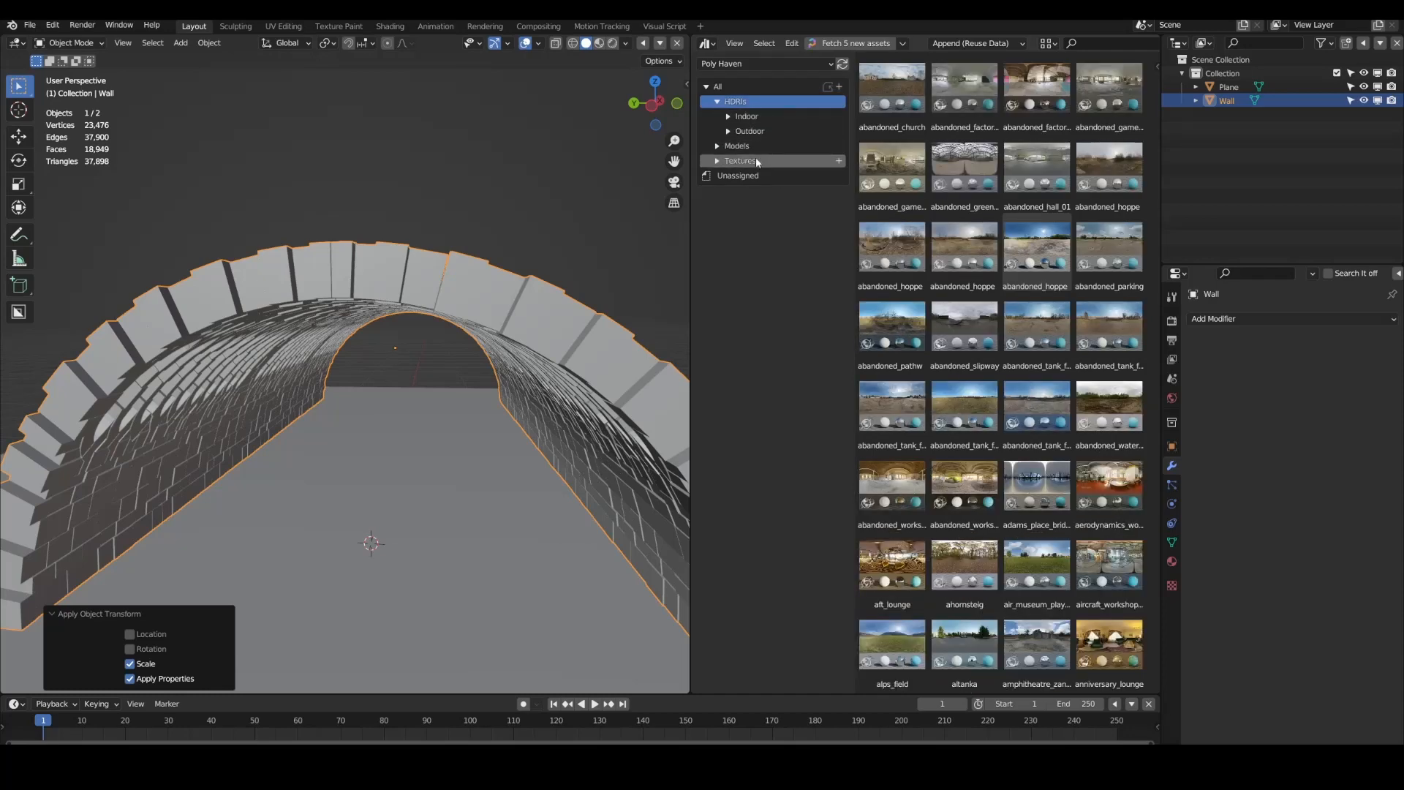
left_click(757, 159)
left_click(748, 147)
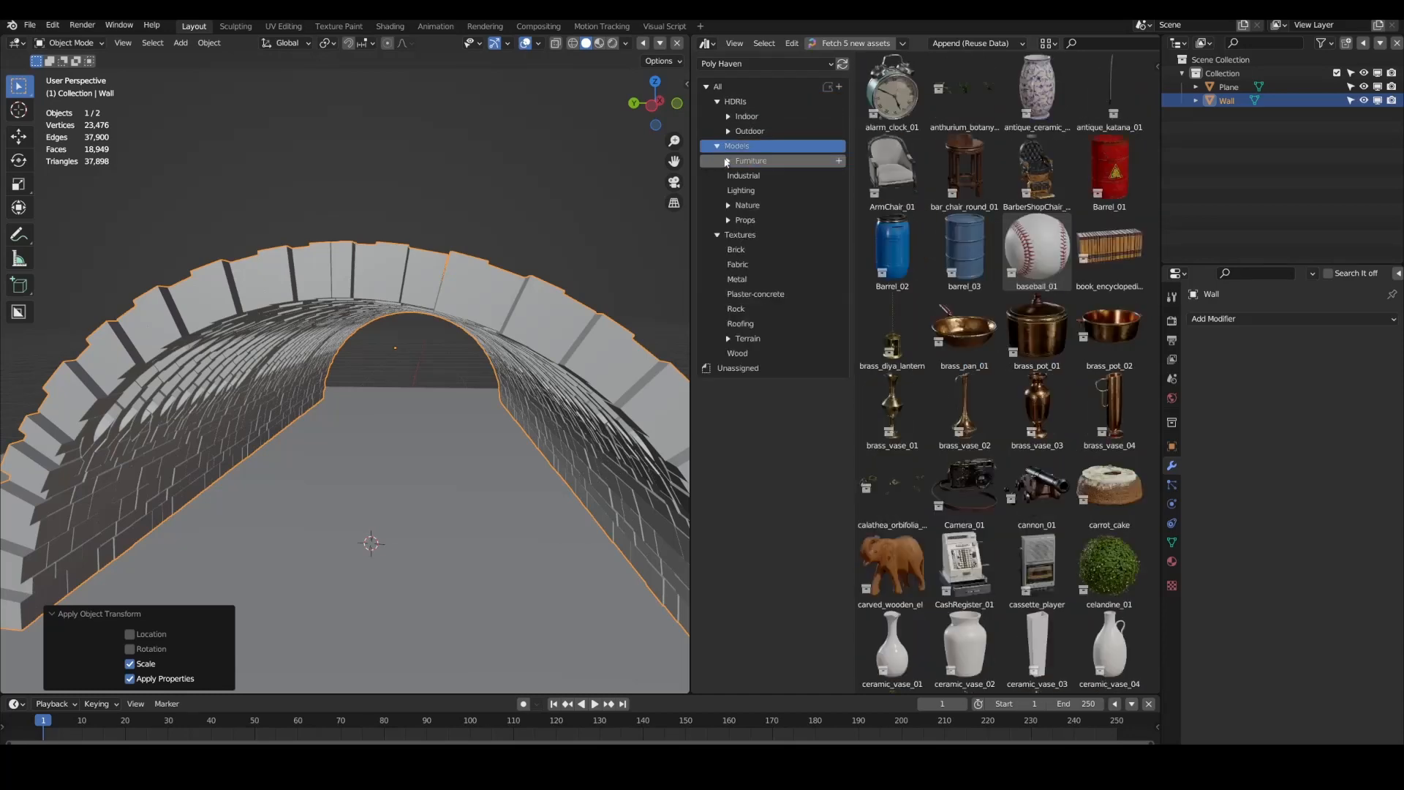
left_click(718, 235)
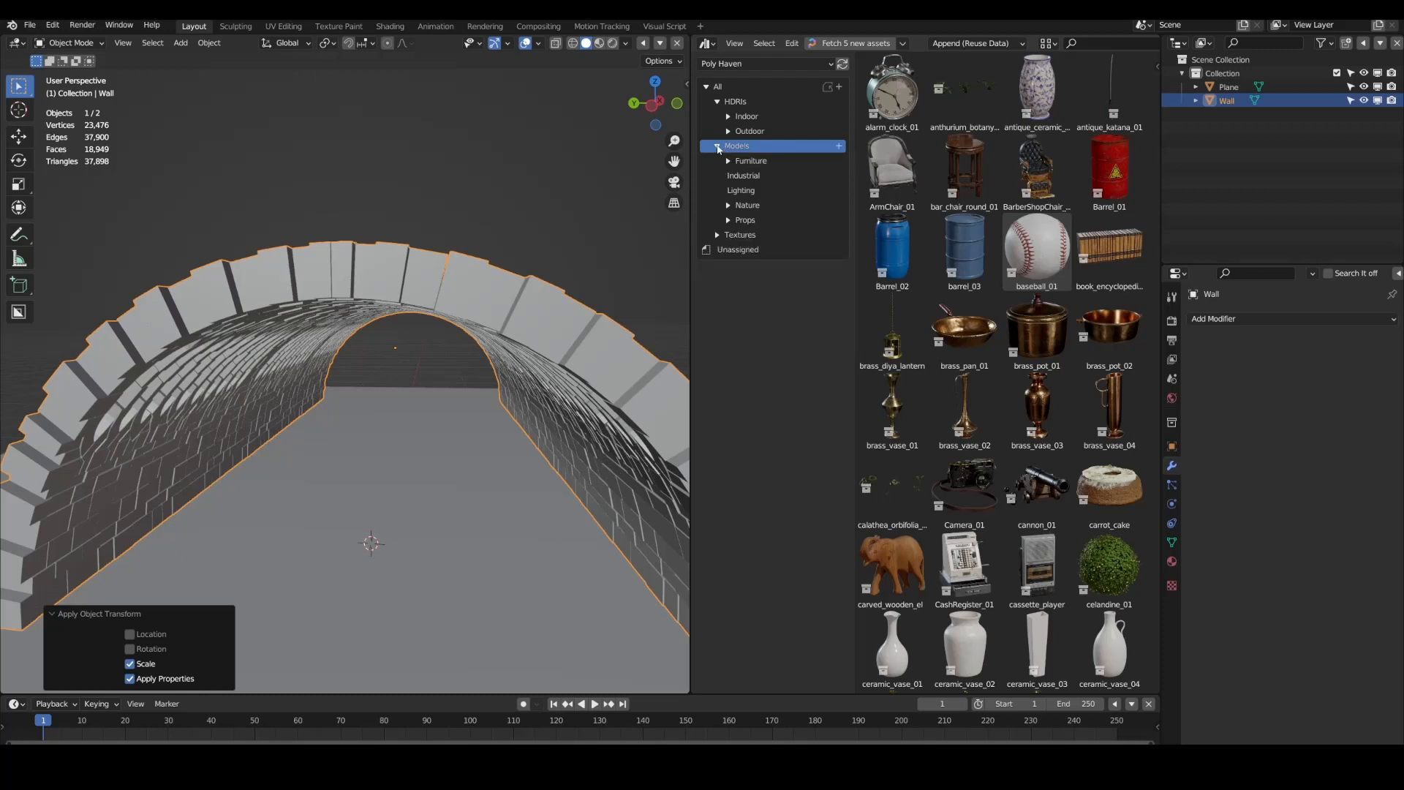
left_click(717, 147)
left_click(717, 160)
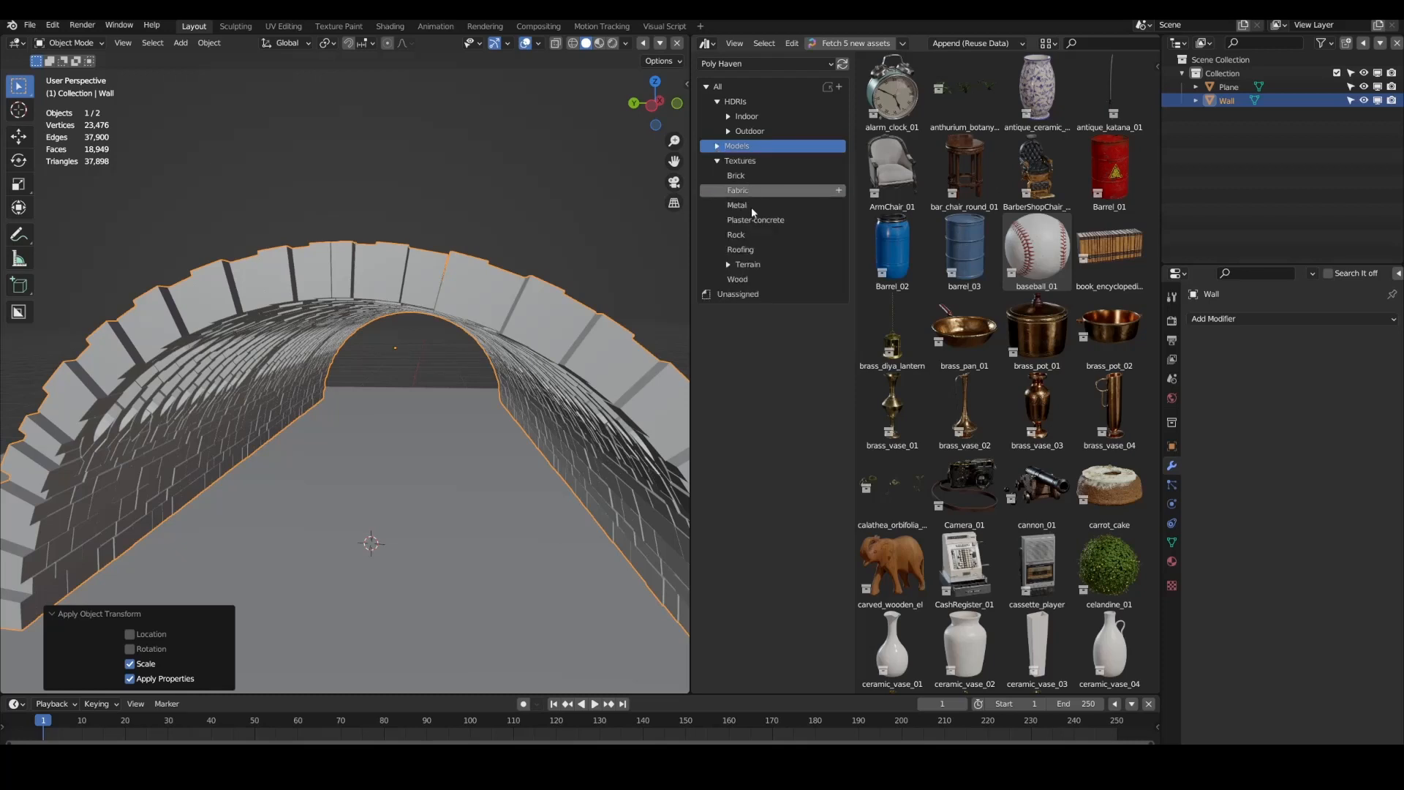
Step: Look through the Roofing, Metal, Plaster-concrete and Brick textures for a tunnel material
left_click(755, 248)
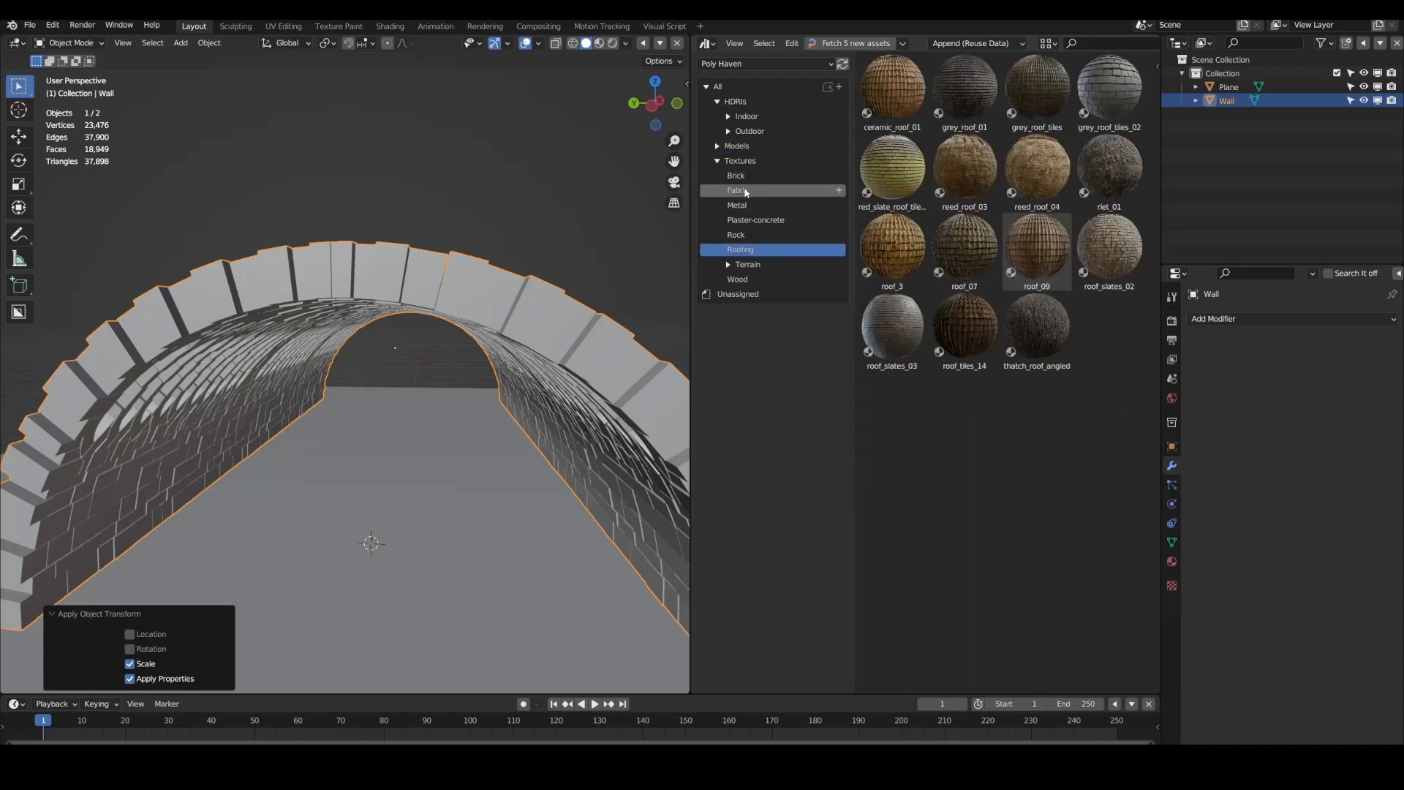
left_click(749, 207)
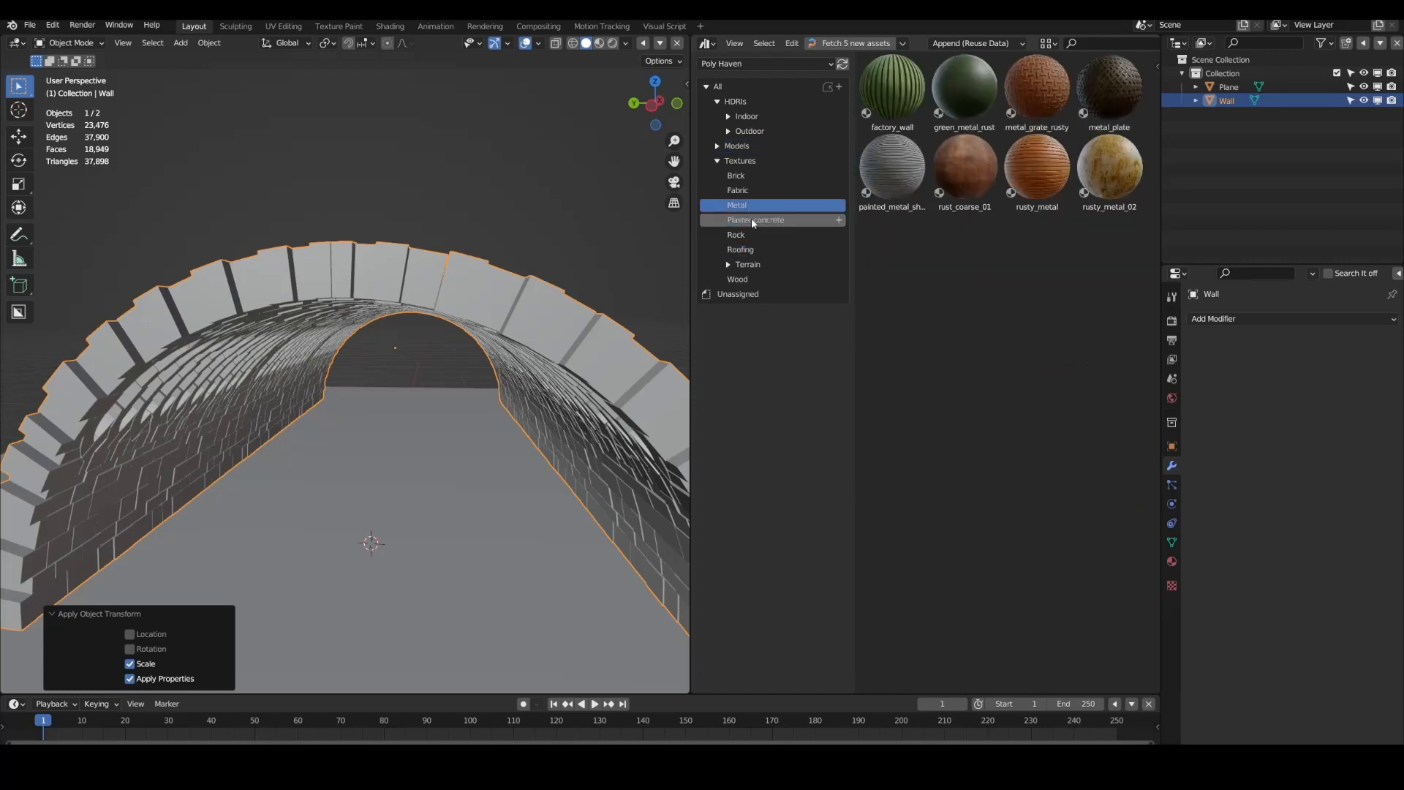
left_click(752, 220)
left_click(758, 176)
scroll(1043, 371, "down", 6)
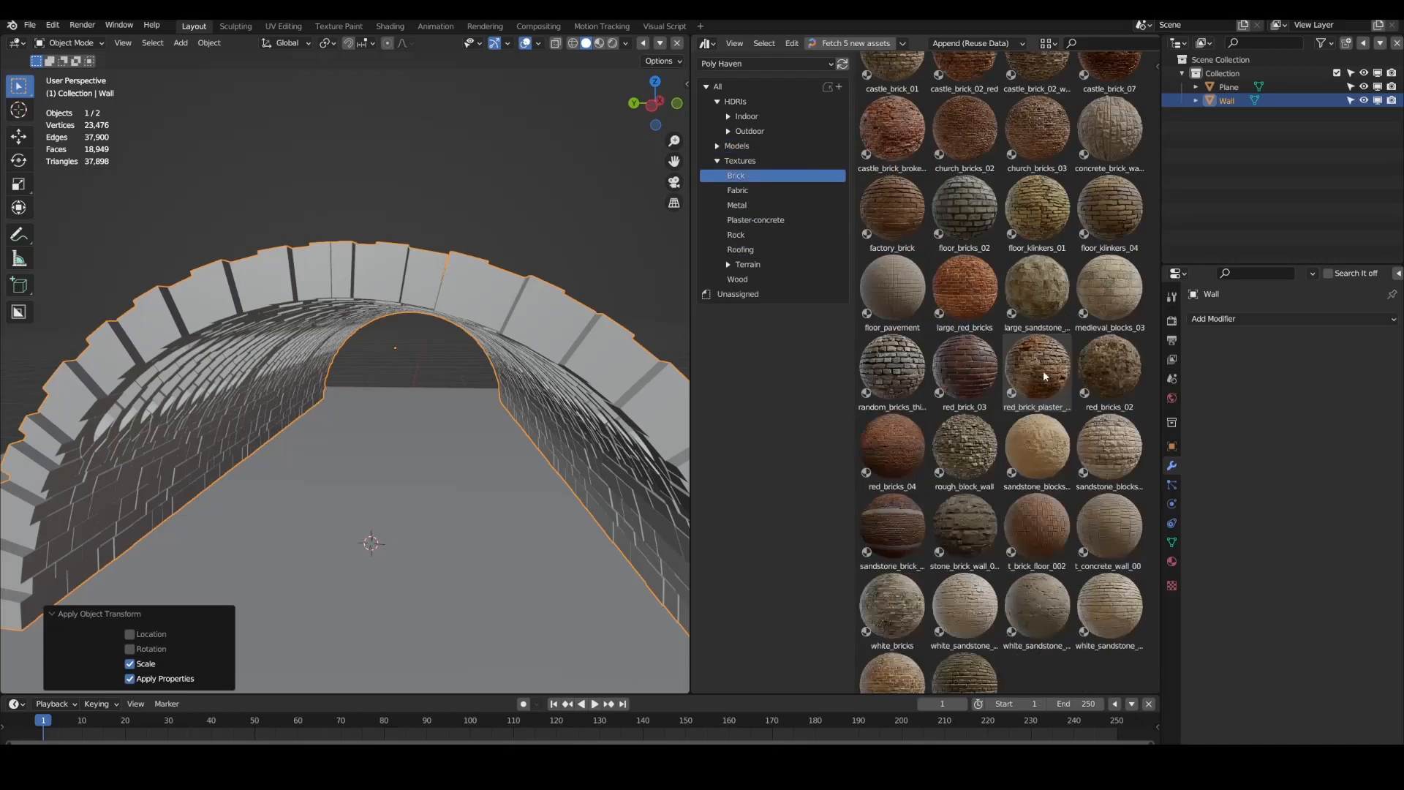
scroll(964, 628, "up", 3)
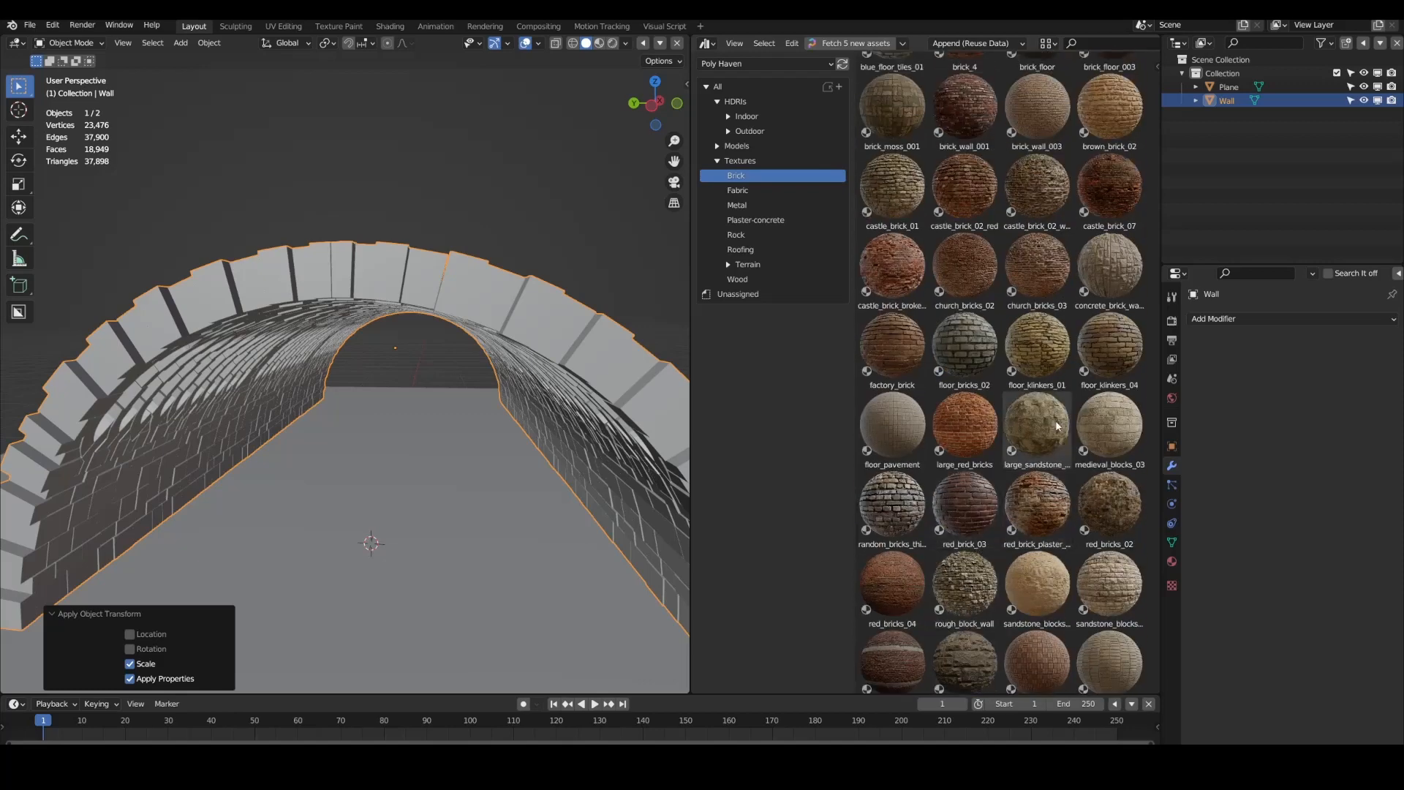
Step: Assign the large_red_bricks material to the tunnel wall
mouse_move(1041, 437)
left_mouse_down()
mouse_move(527, 317)
mouse_move(1052, 432)
left_mouse_up()
left_click(1076, 449)
left_click_drag(966, 427, 558, 446)
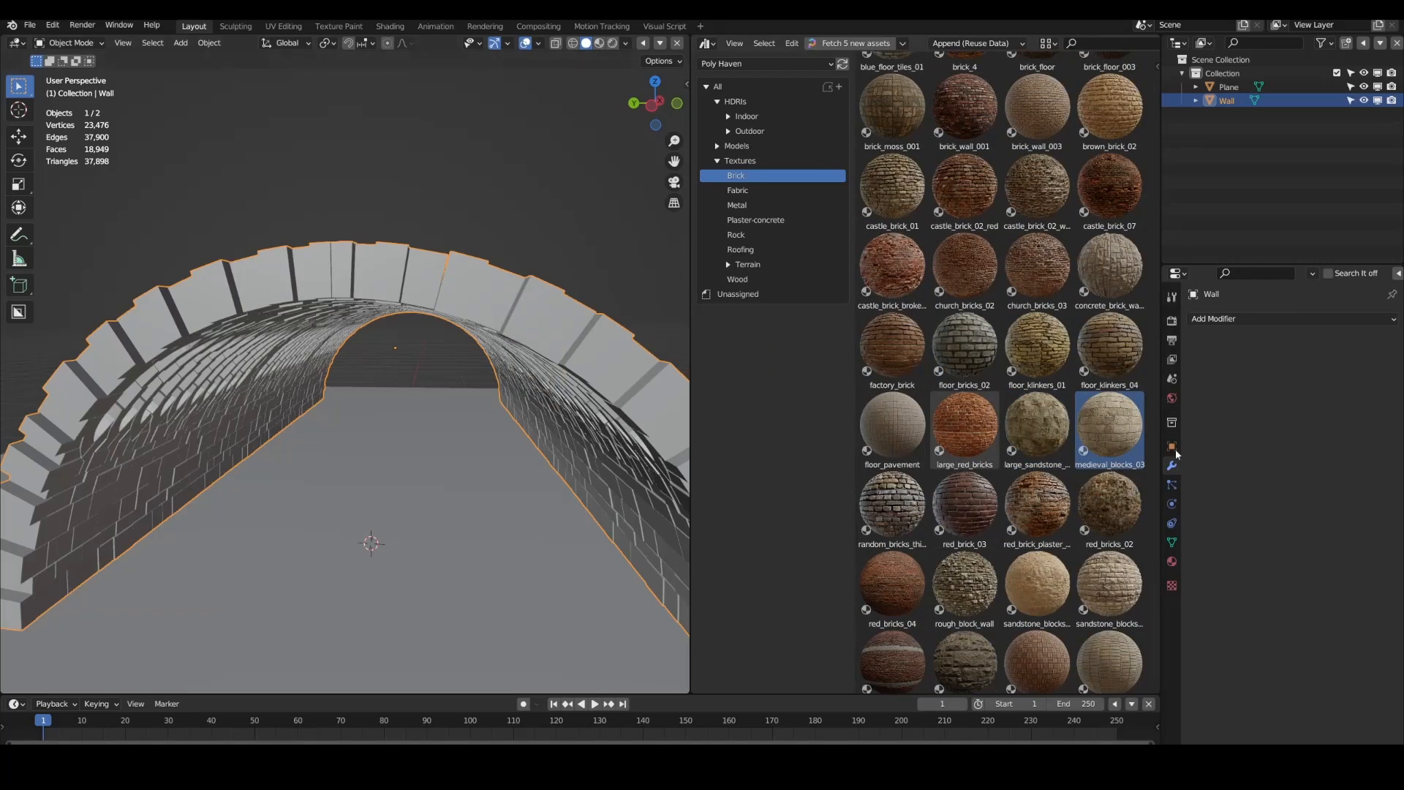
Step: Assign the medieval_blocks_03 material to the tunnel wall
left_click_drag(1109, 436, 541, 481)
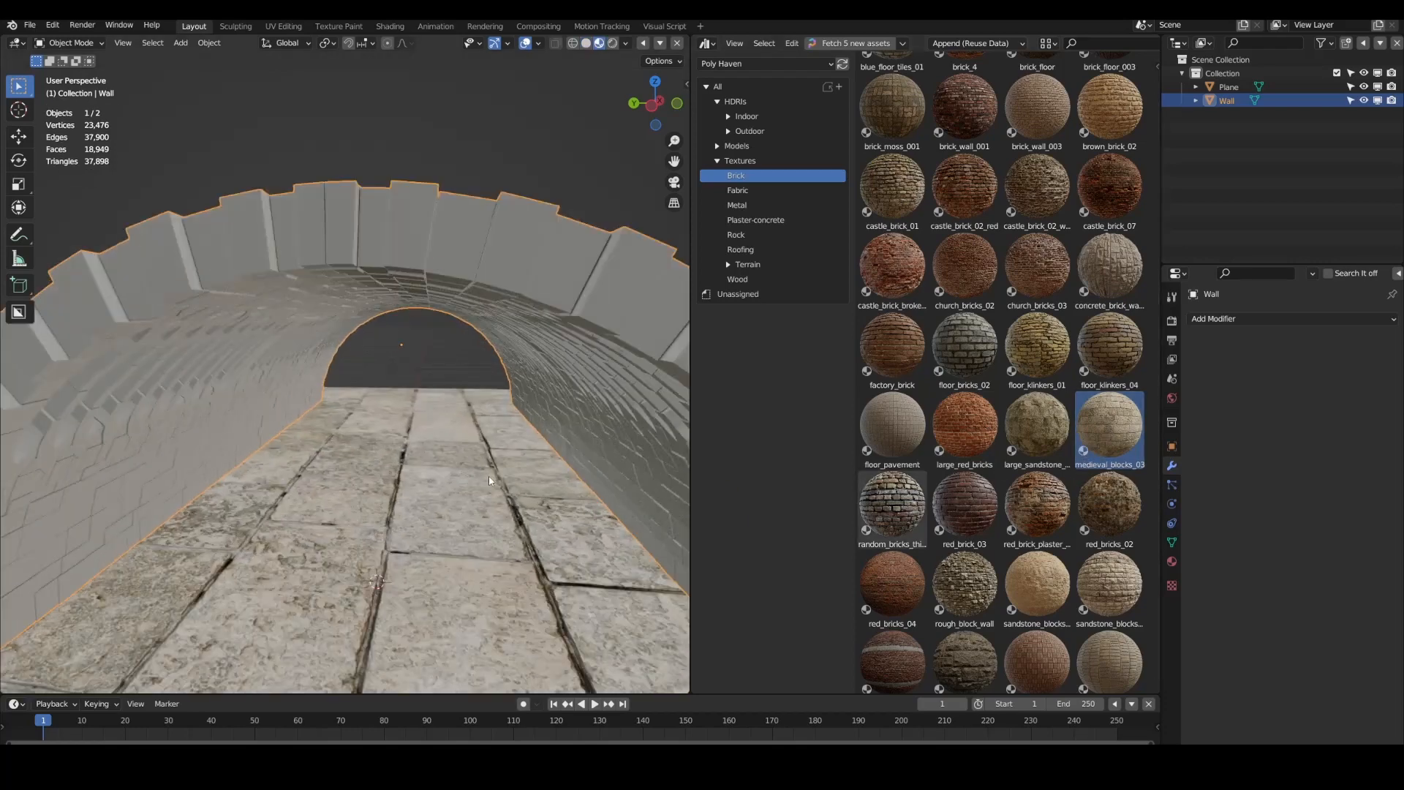
middle_click_drag(489, 481, 517, 447)
scroll(410, 473, "down", 4)
scroll(454, 368, "up", 2)
Step: Unwrap all of the tunnel wall's faces with Cube Projection in Edit Mode
key("Tab")
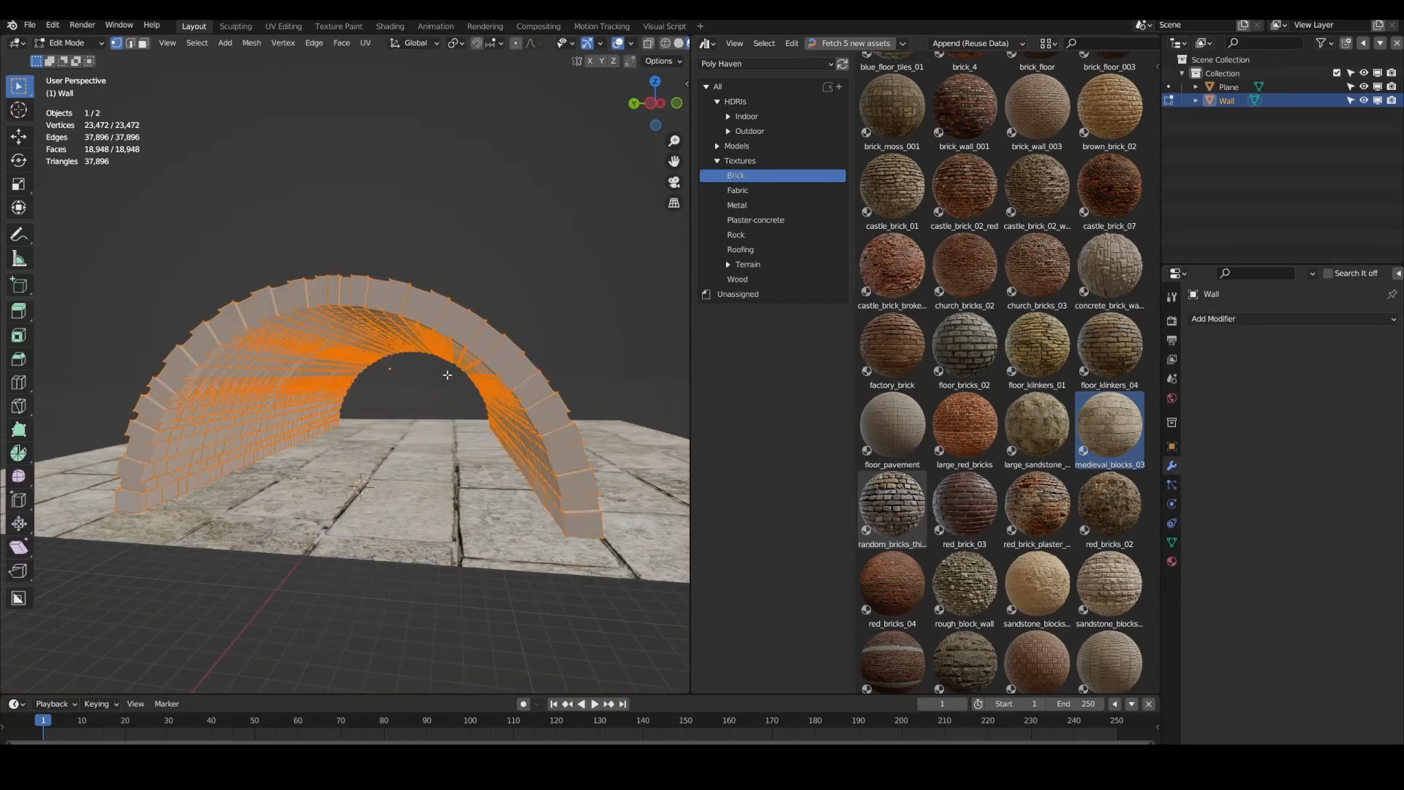
scroll(448, 376, "up", 4)
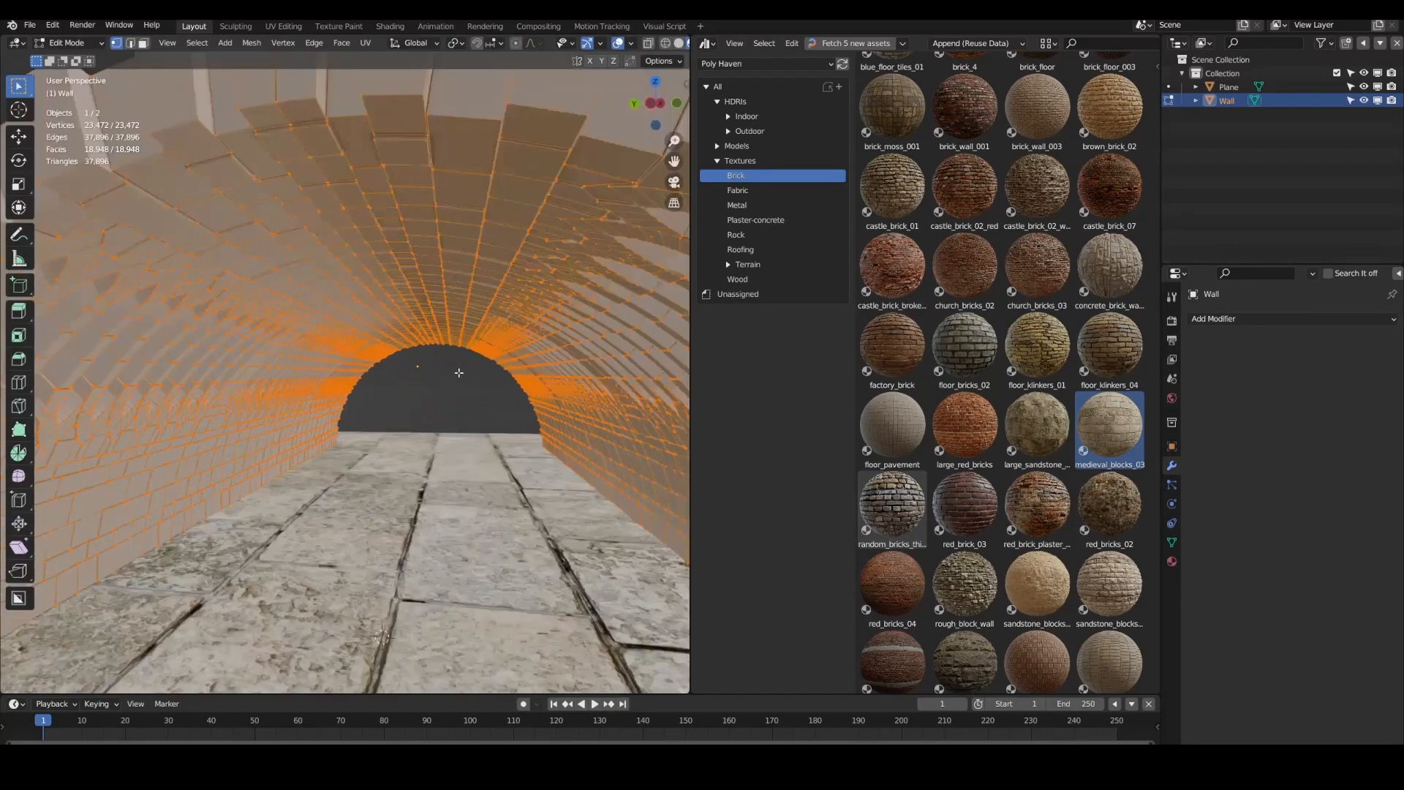
scroll(459, 373, "down", 5)
key("u")
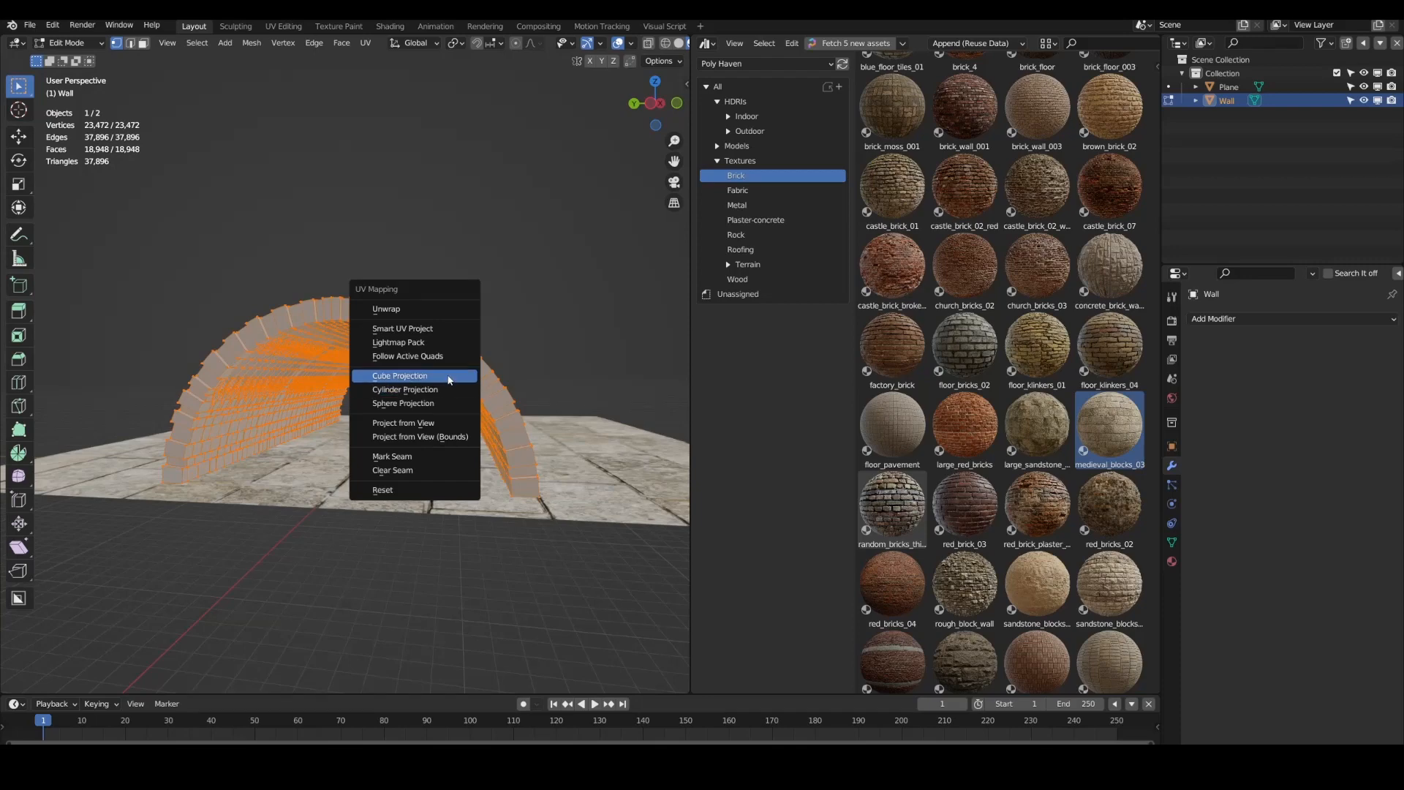
left_click(453, 376)
Step: Change the Asset Browser area to a UV Editor and scale up all the wall's UVs so the stone texture repeats more often
left_click(708, 44)
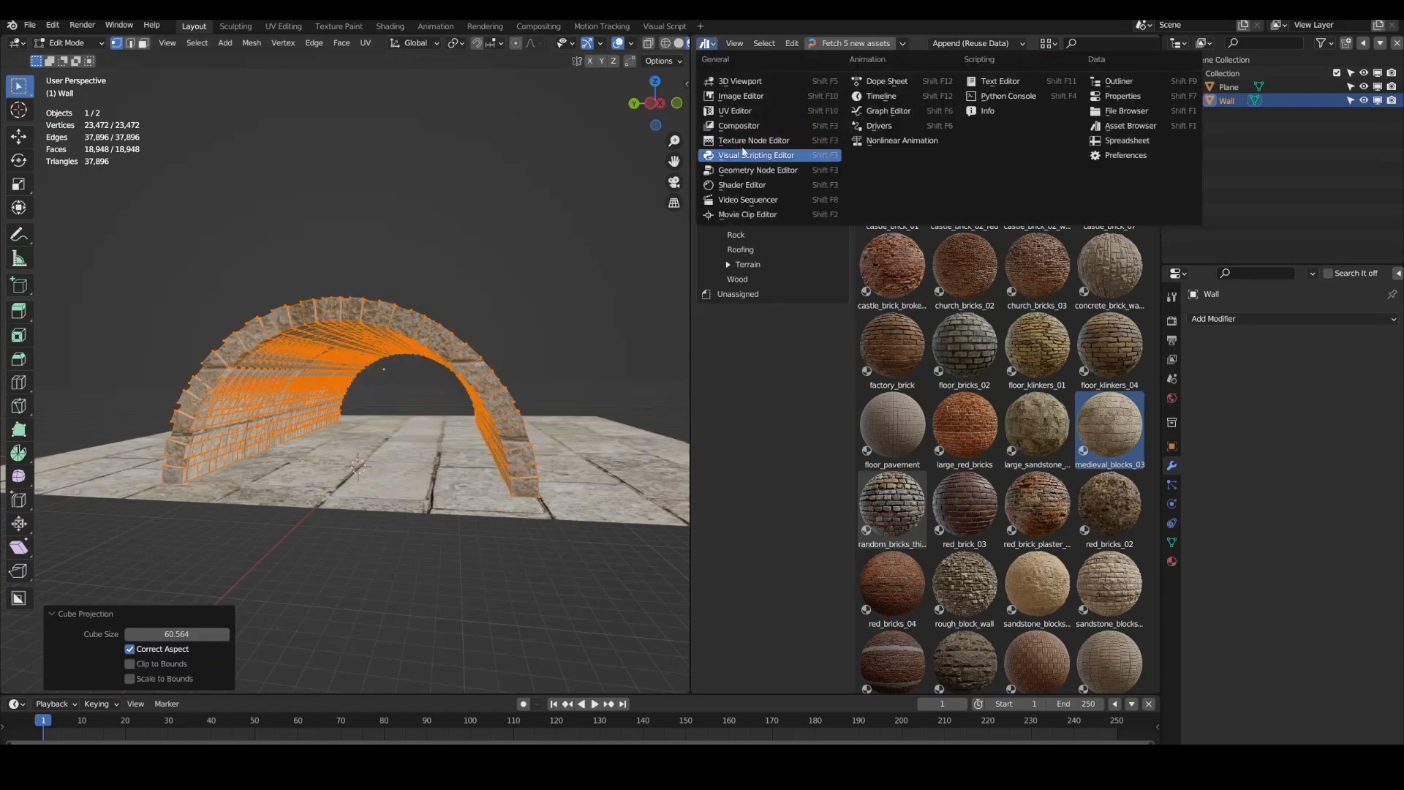
left_click(735, 111)
scroll(516, 403, "up", 3)
scroll(517, 403, "down", 2)
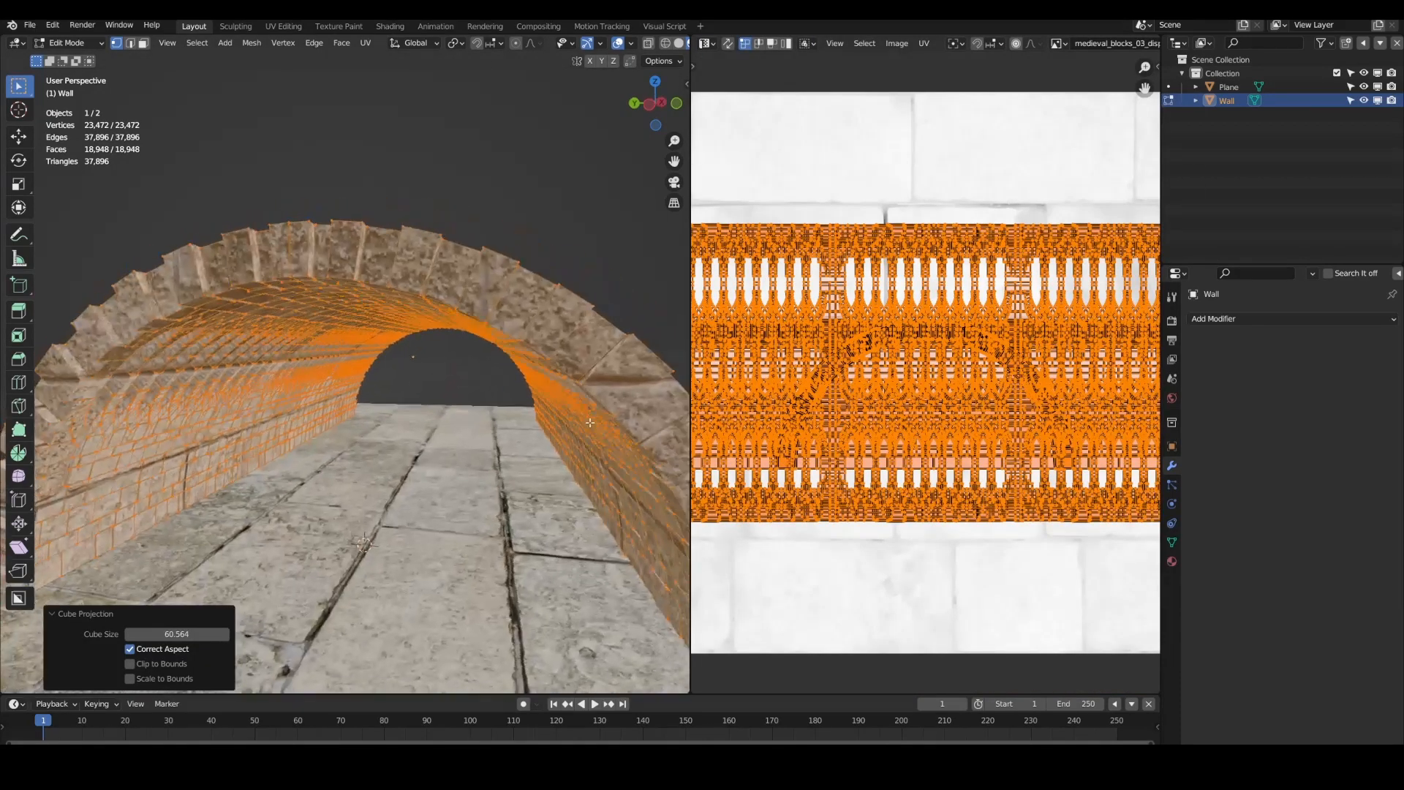
scroll(986, 392, "down", 5)
key("s")
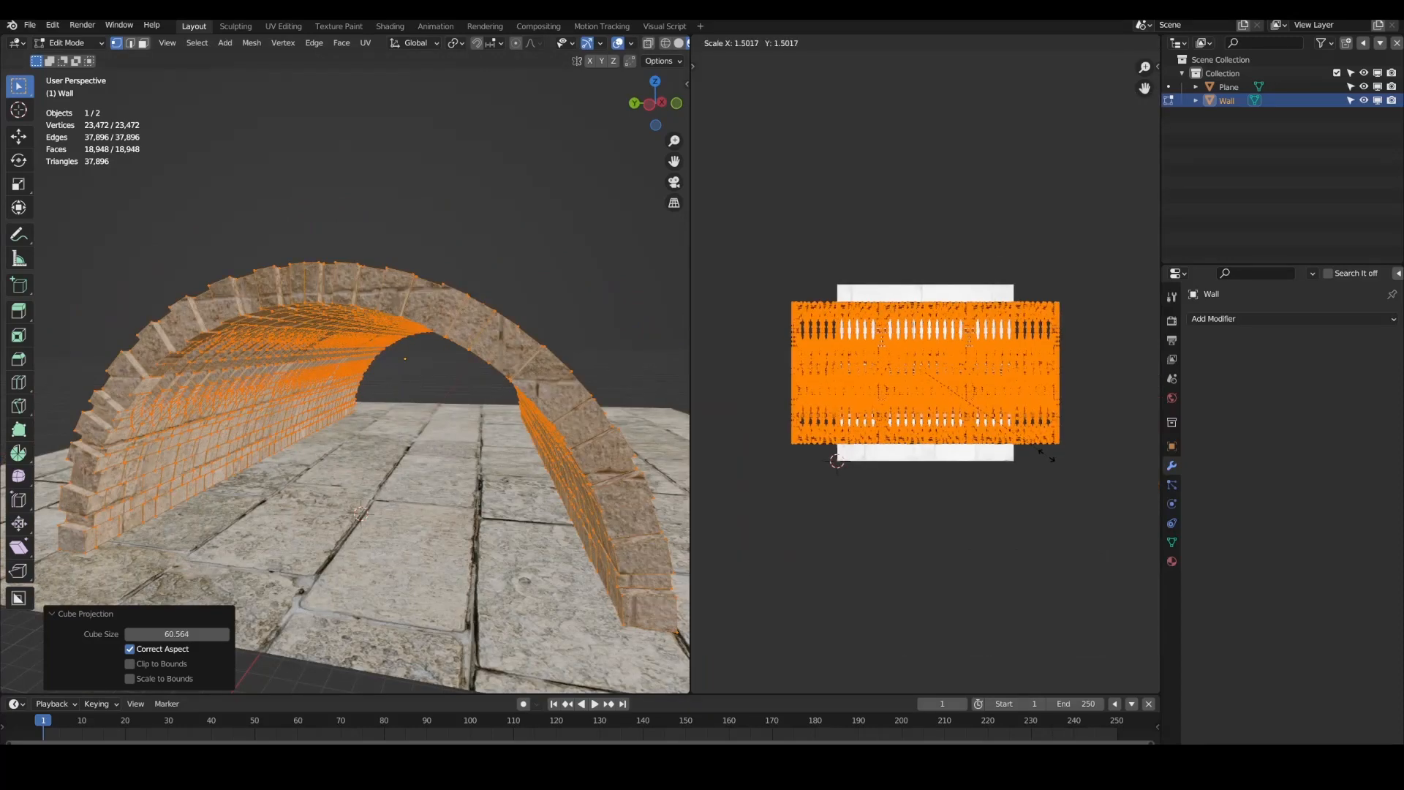
left_click(1110, 509)
Step: Scale the wall's UVs up further for smaller stone blocks and return to Object Mode
middle_click_drag(446, 515, 624, 427)
scroll(489, 502, "up", 4)
key("Tab")
key("Tab")
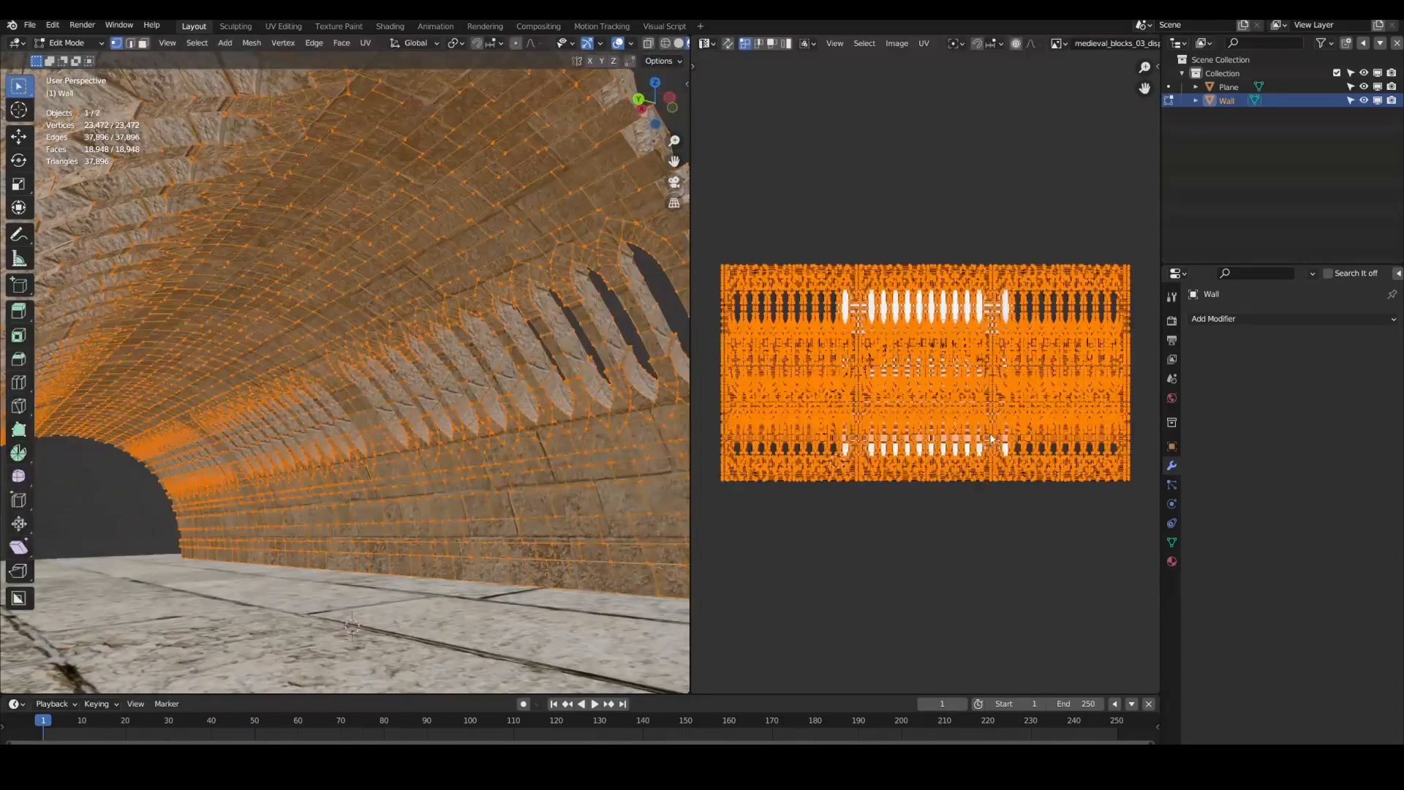
key("s")
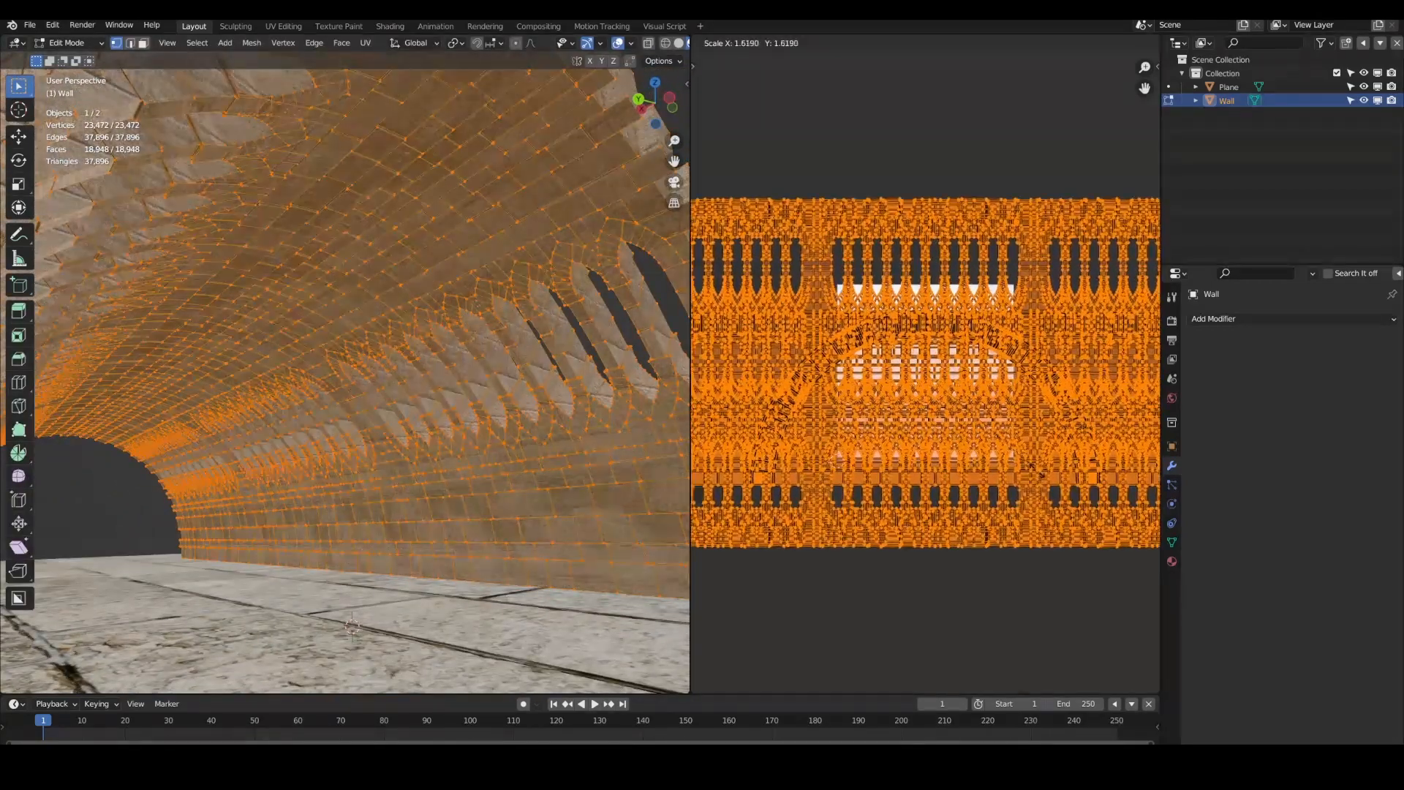
left_click(551, 494)
key("Tab")
Step: Preview the tunnel's interior in Rendered shading, then return to Solid shading
mouse_move(551, 494)
middle_mouse_down()
mouse_move(471, 502)
mouse_move(476, 468)
middle_mouse_up()
key("z")
left_click(472, 406)
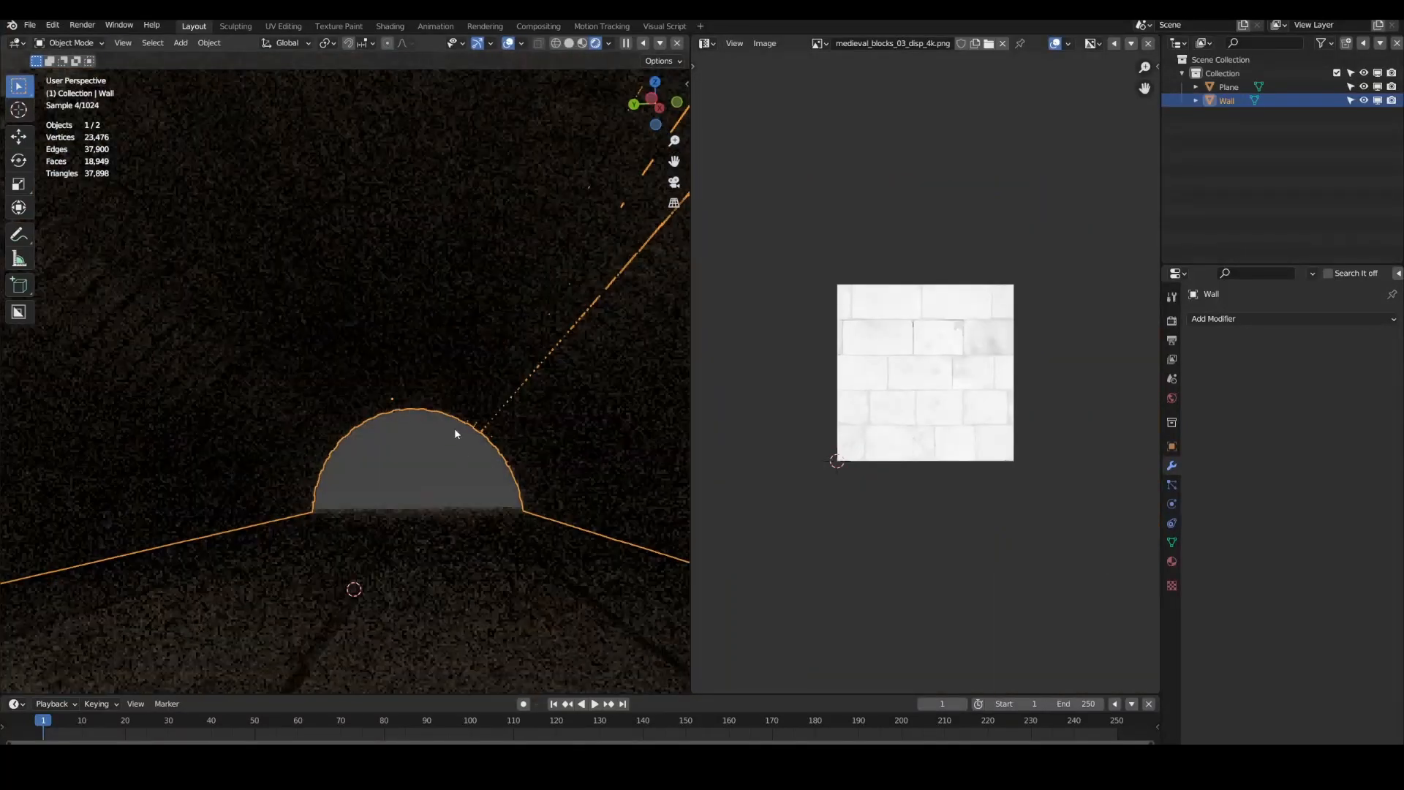
key("z")
left_click(528, 458)
Step: Reopen the Asset Browser, browse the Poly Haven HDRIs and add blouberg_sunrise_2 to the scene as the environment
left_click(707, 44)
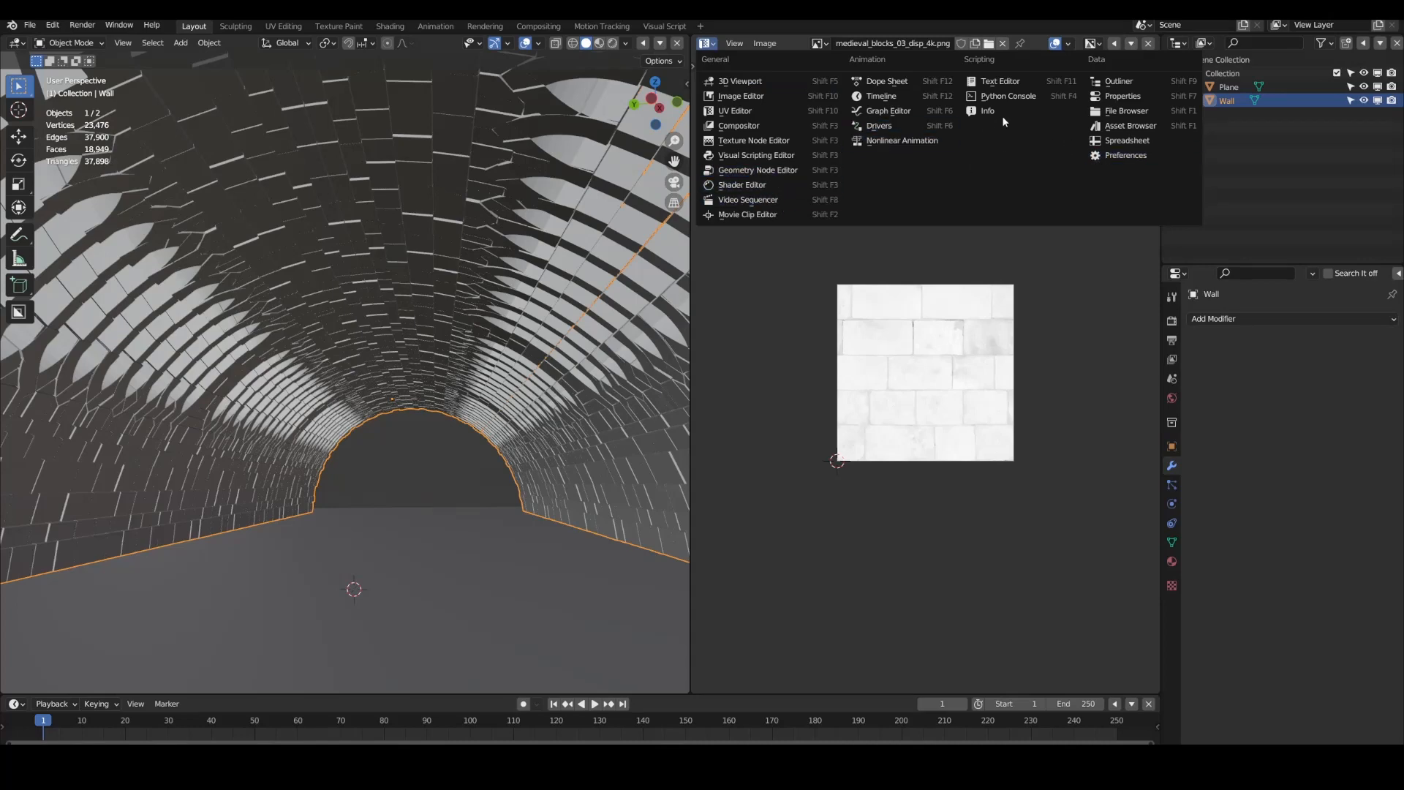
left_click(1130, 126)
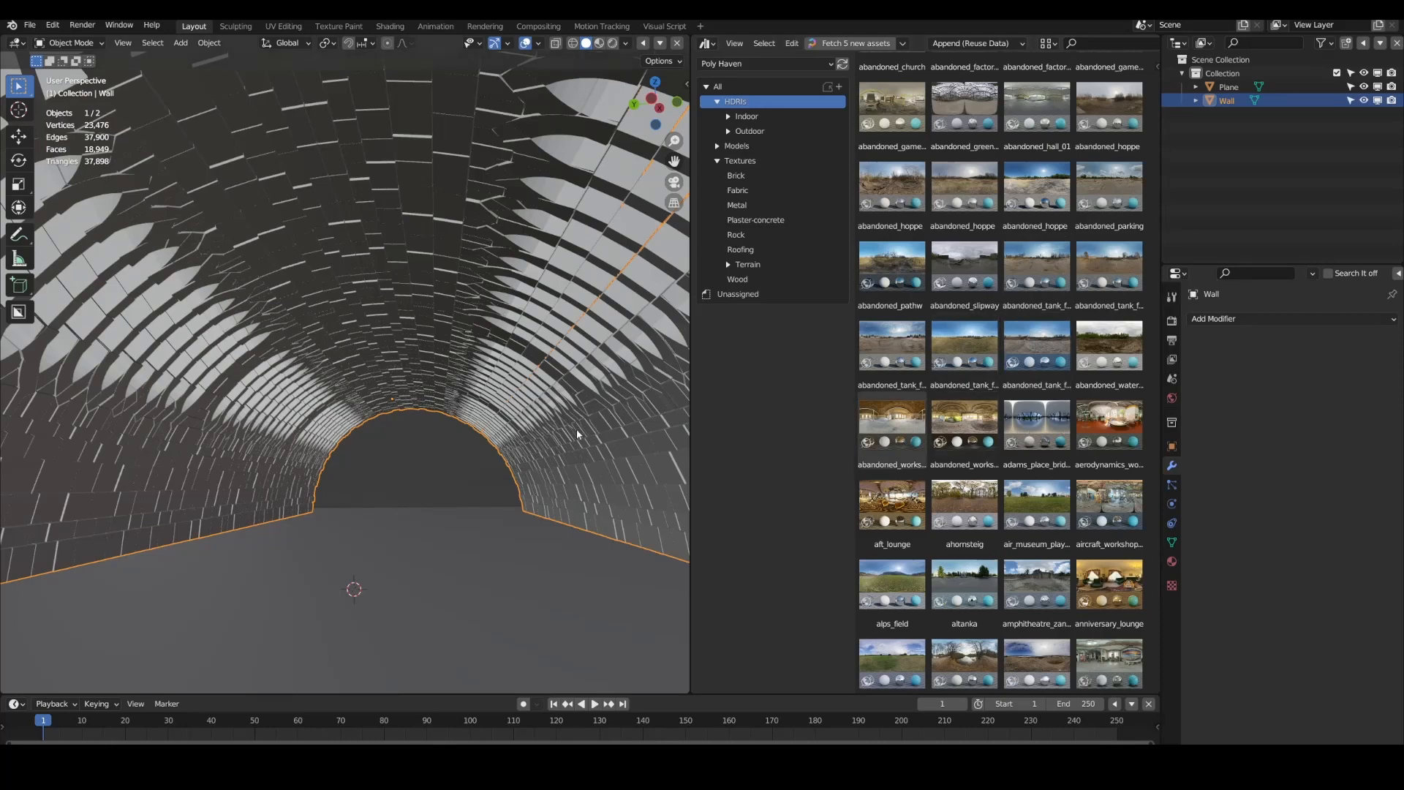
scroll(1024, 532, "down", 8)
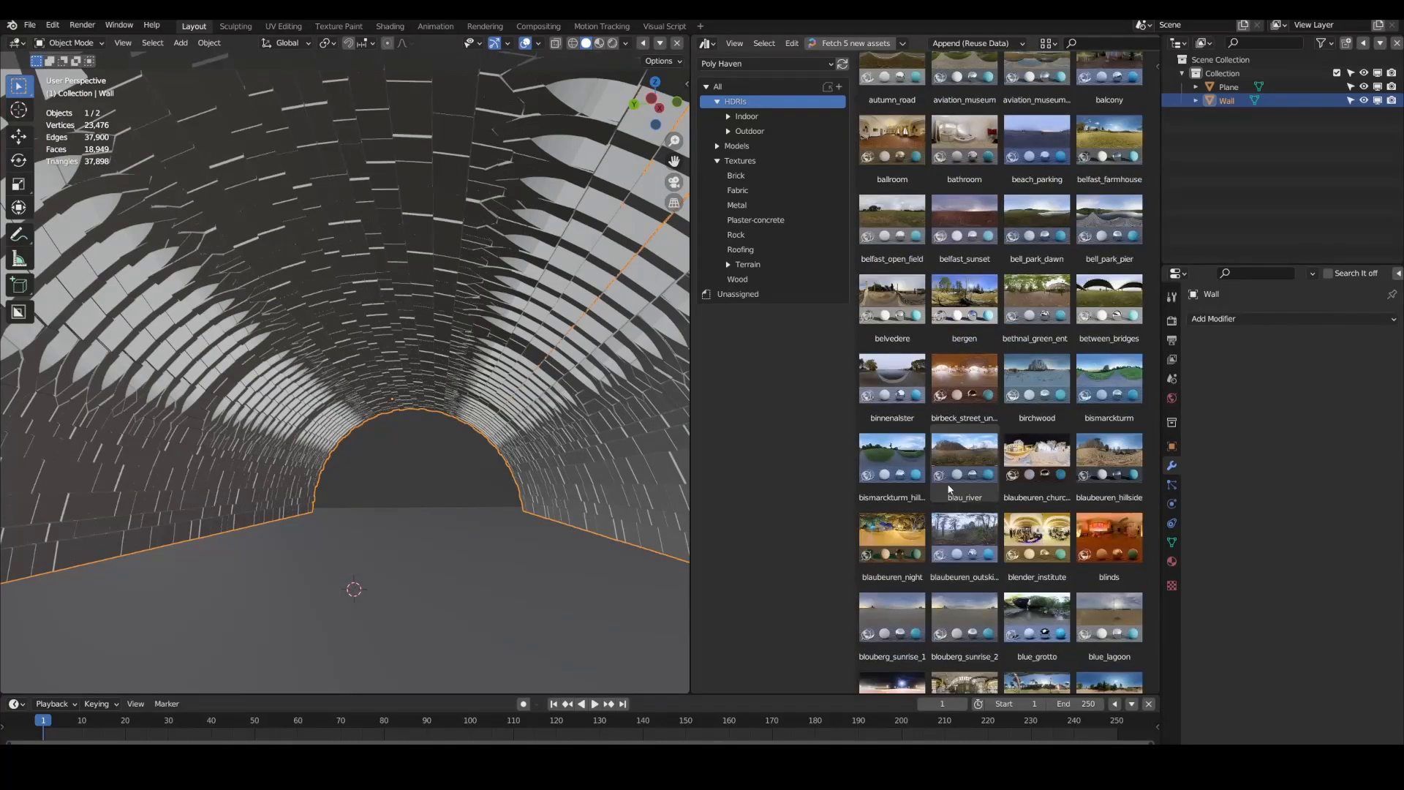
scroll(947, 463, "down", 5)
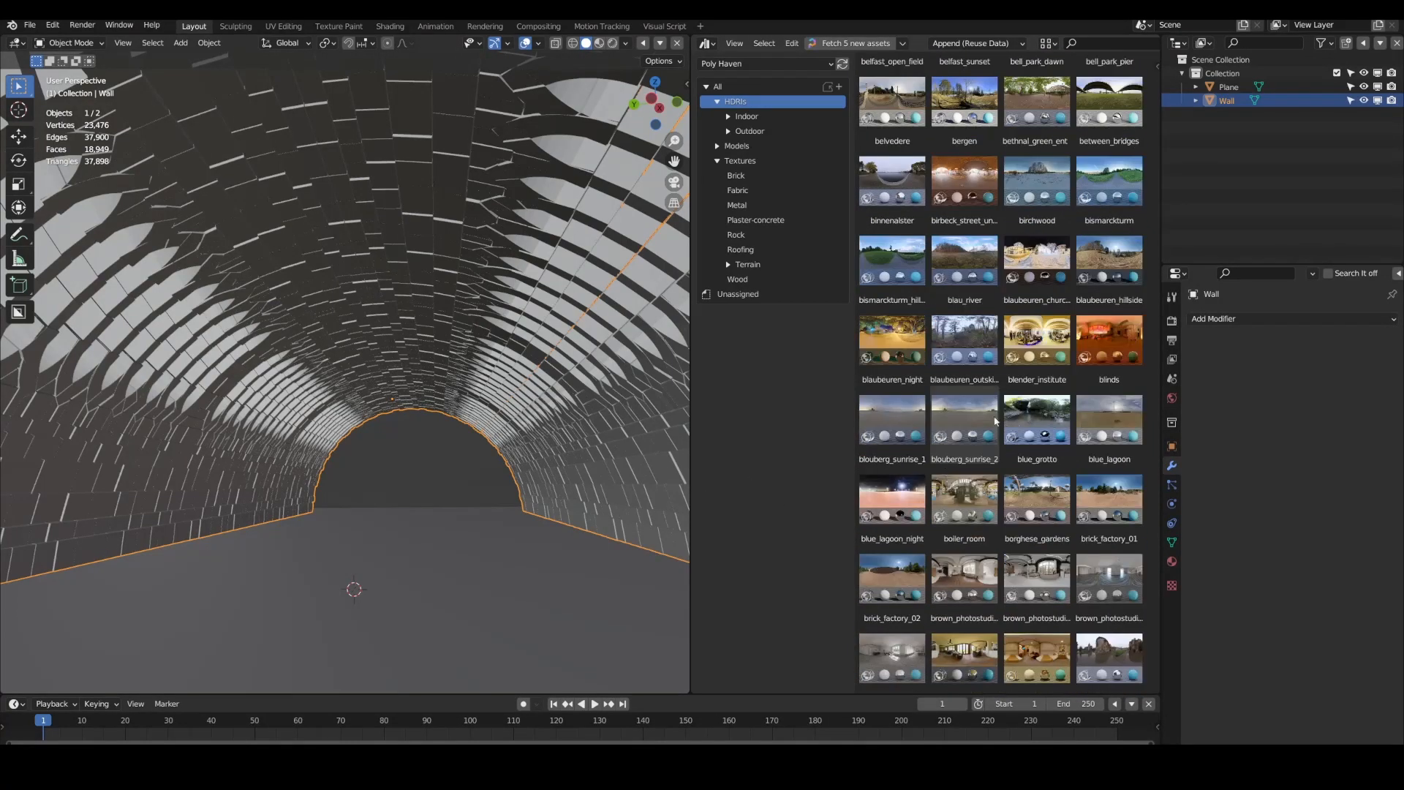
scroll(1073, 347, "down", 2)
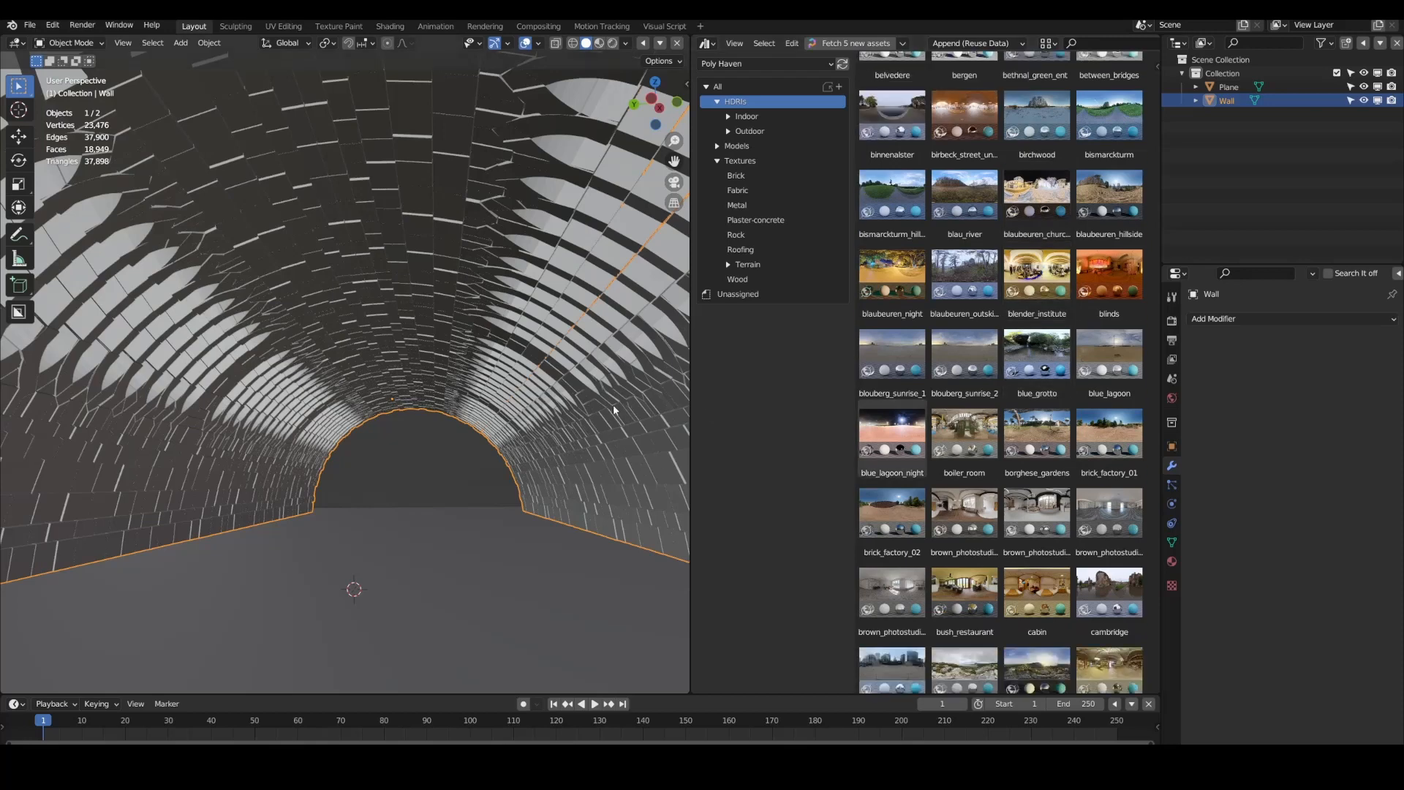
scroll(914, 390, "down", 2)
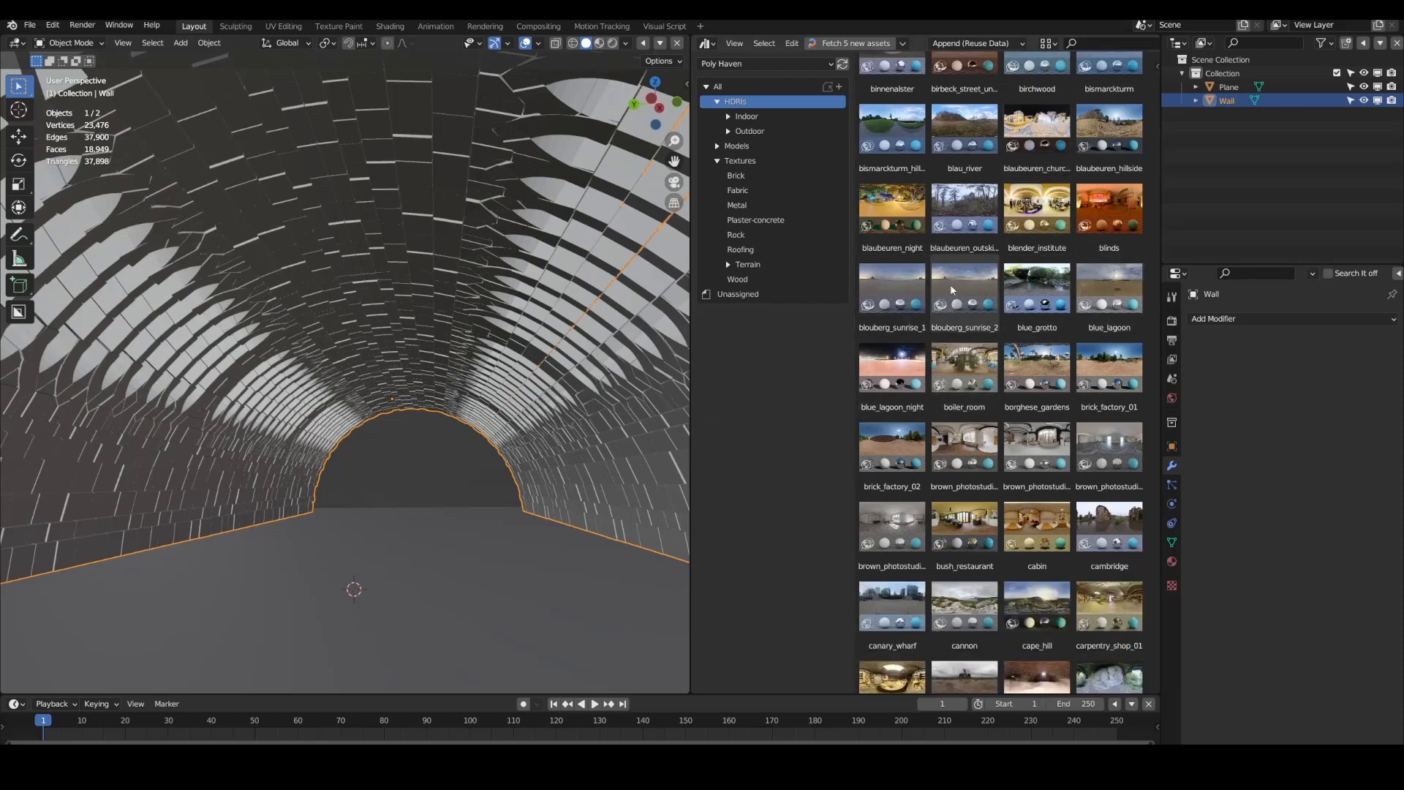
mouse_move(950, 289)
left_mouse_down()
mouse_move(467, 430)
mouse_move(468, 444)
left_mouse_up()
Step: Switch the viewport to Rendered shading and limit rendering to a region around the tunnel's far opening
key("z")
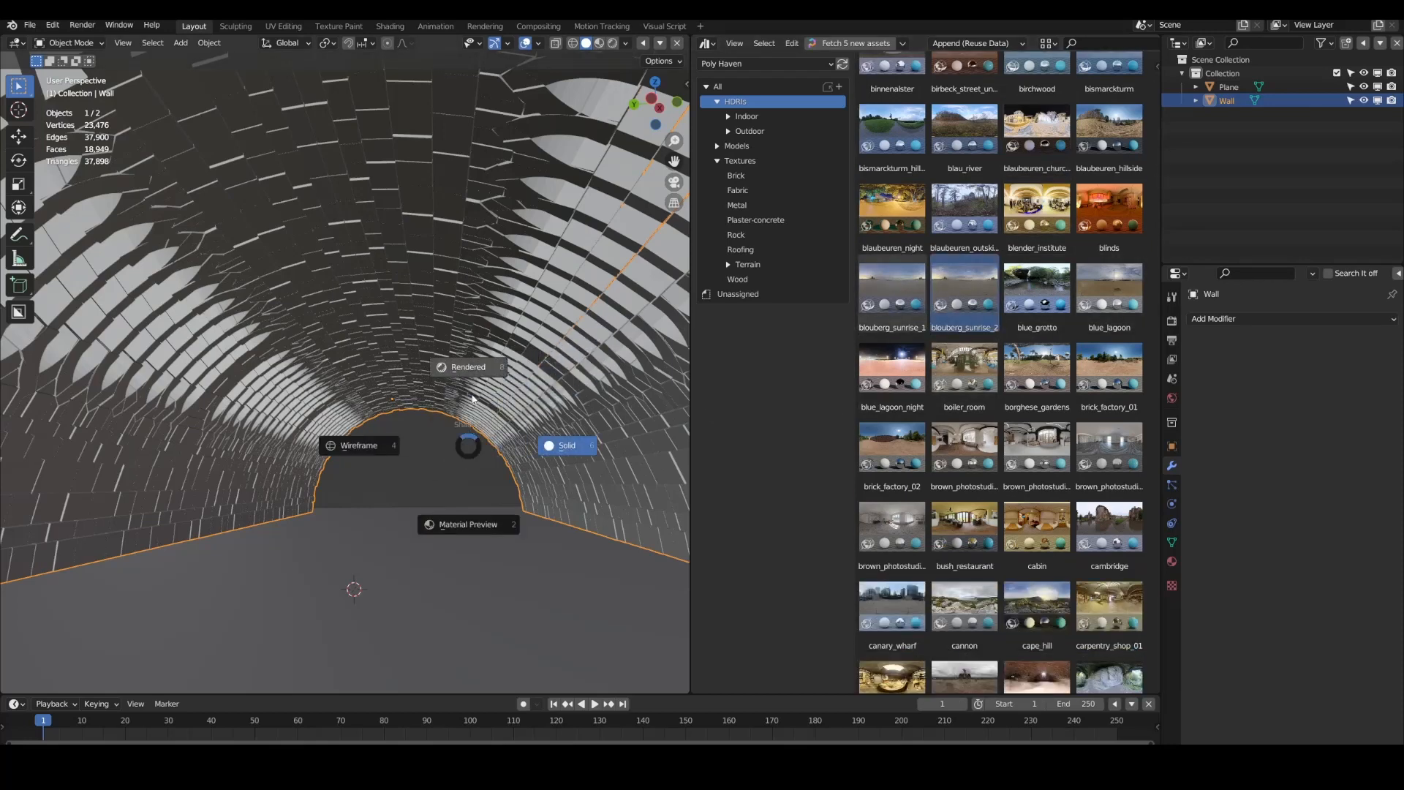
left_click(471, 399)
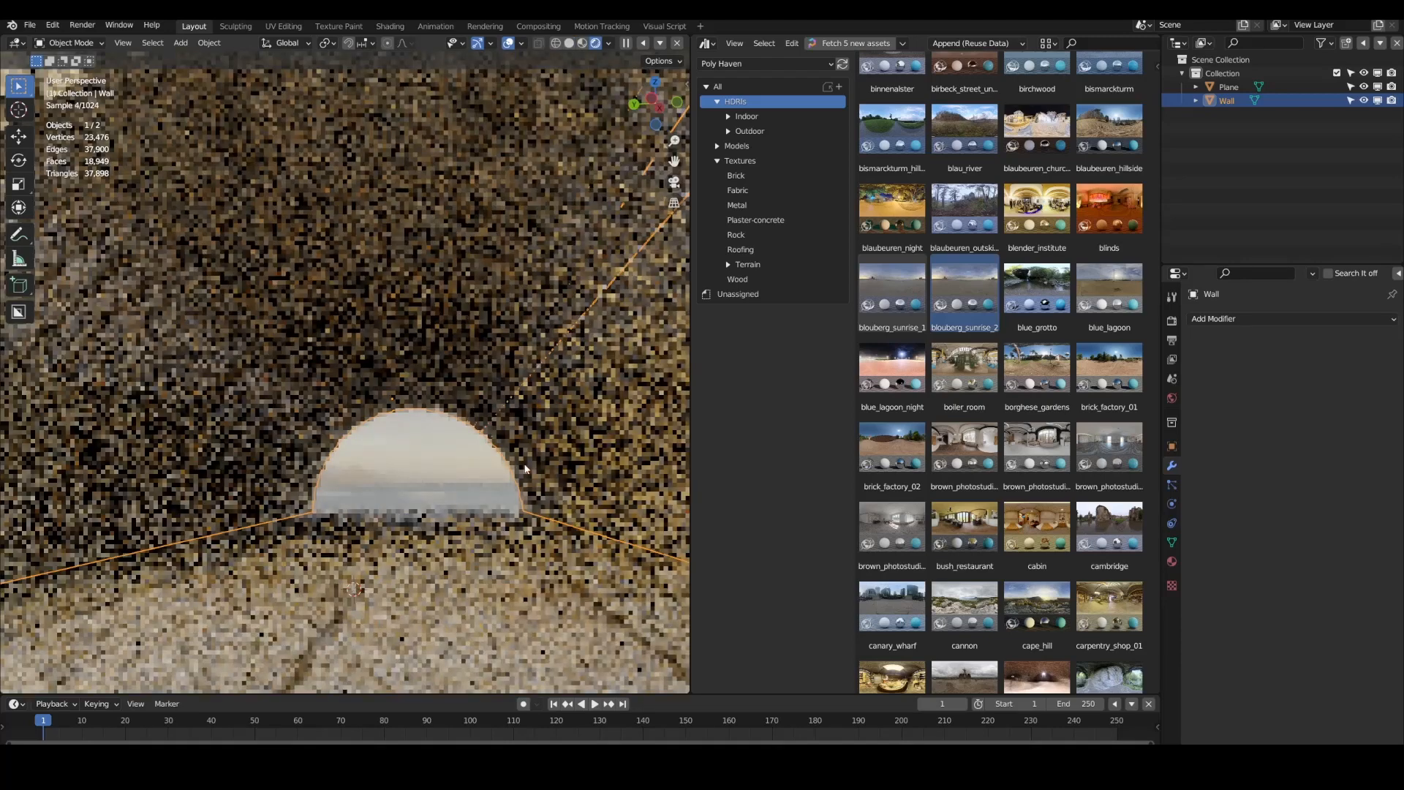
key("ctrl+b")
mouse_move(643, 569)
left_mouse_down()
mouse_move(495, 484)
mouse_move(123, 334)
left_mouse_up()
key("ctrl+b")
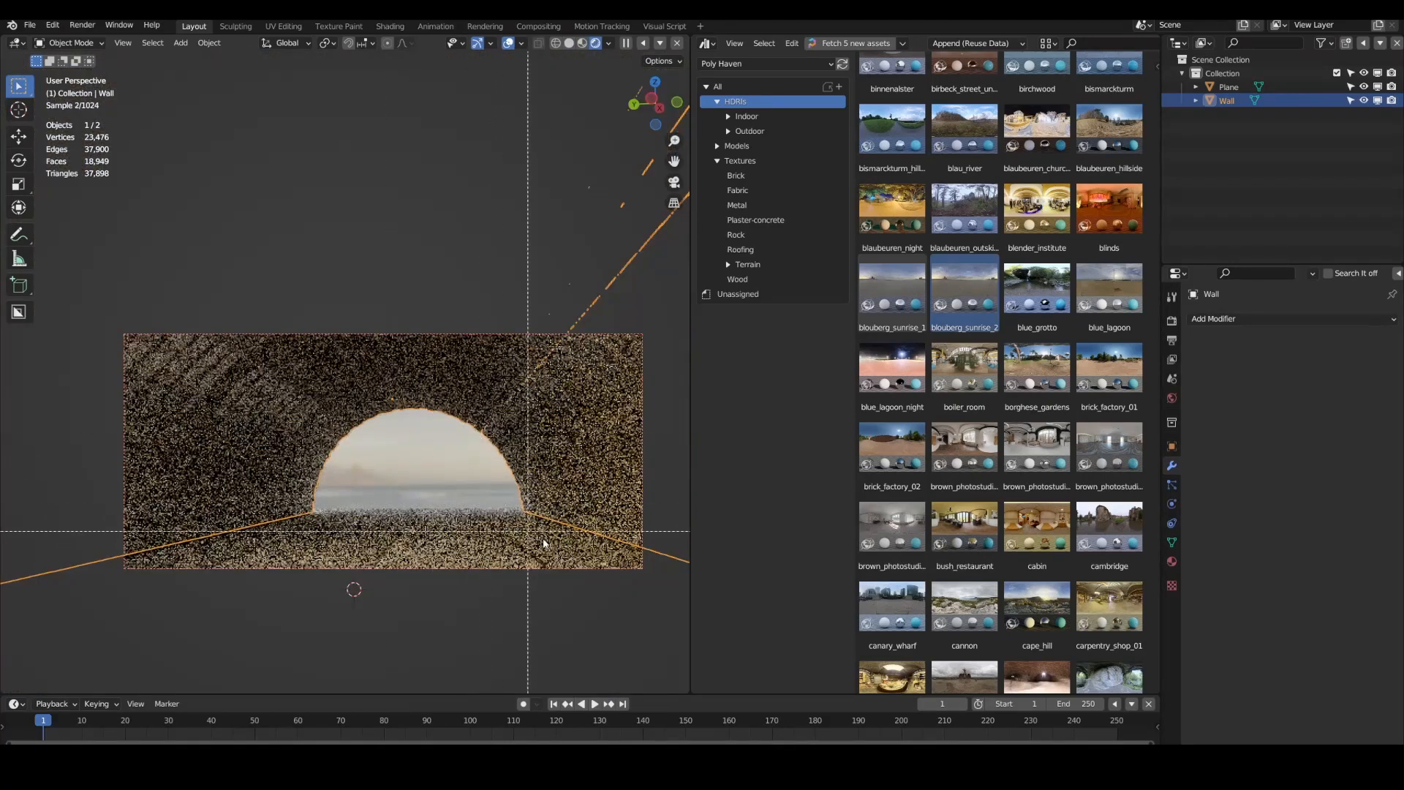
mouse_move(592, 557)
left_mouse_down()
mouse_move(256, 357)
mouse_move(192, 303)
left_mouse_up()
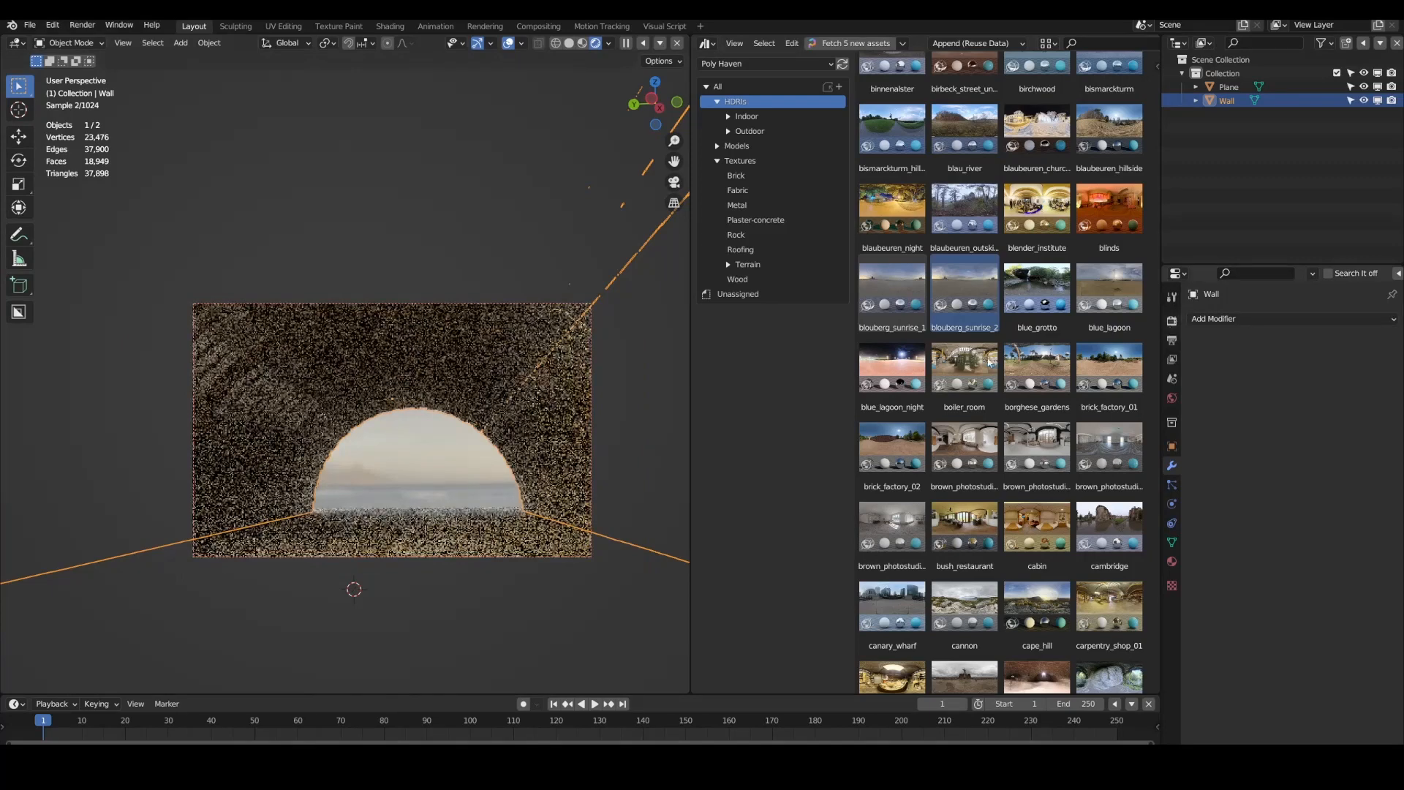
Step: Enable denoising for the viewport in the Cycles sampling settings
left_click(1172, 320)
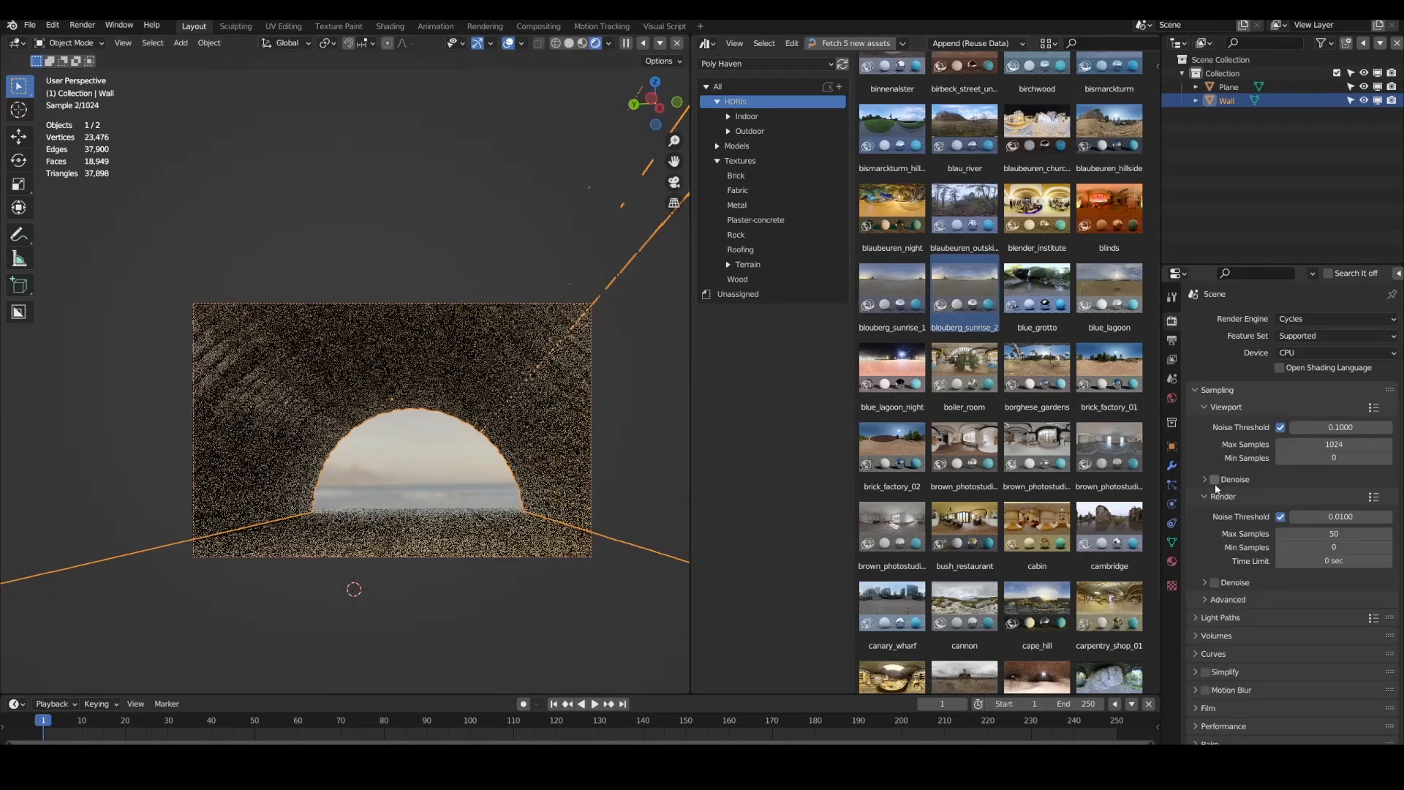
left_click(1171, 340)
left_click(1278, 412)
left_click(1171, 321)
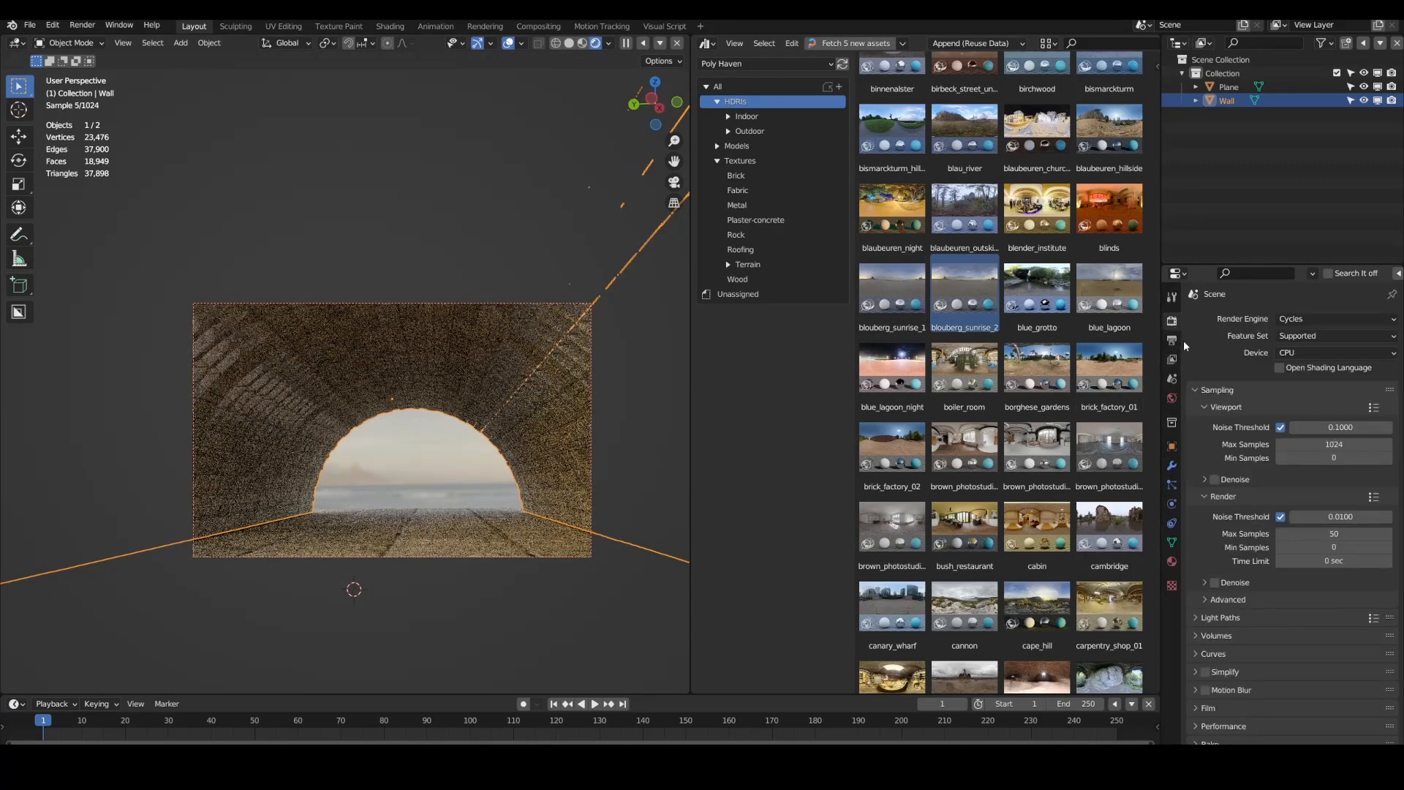
left_click(1214, 480)
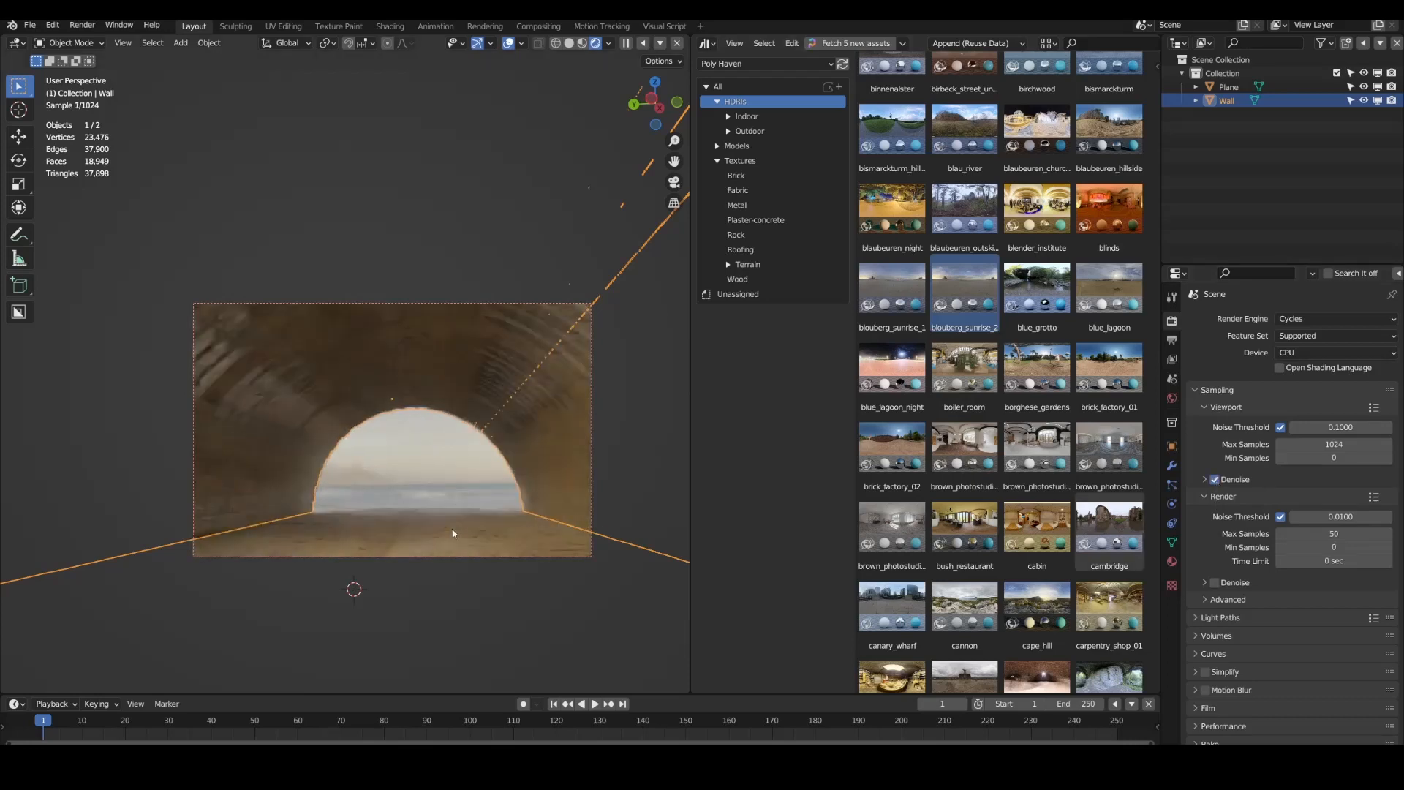
Step: Deselect the wall to check the denoised preview and return the viewport to Solid shading
left_click(464, 474)
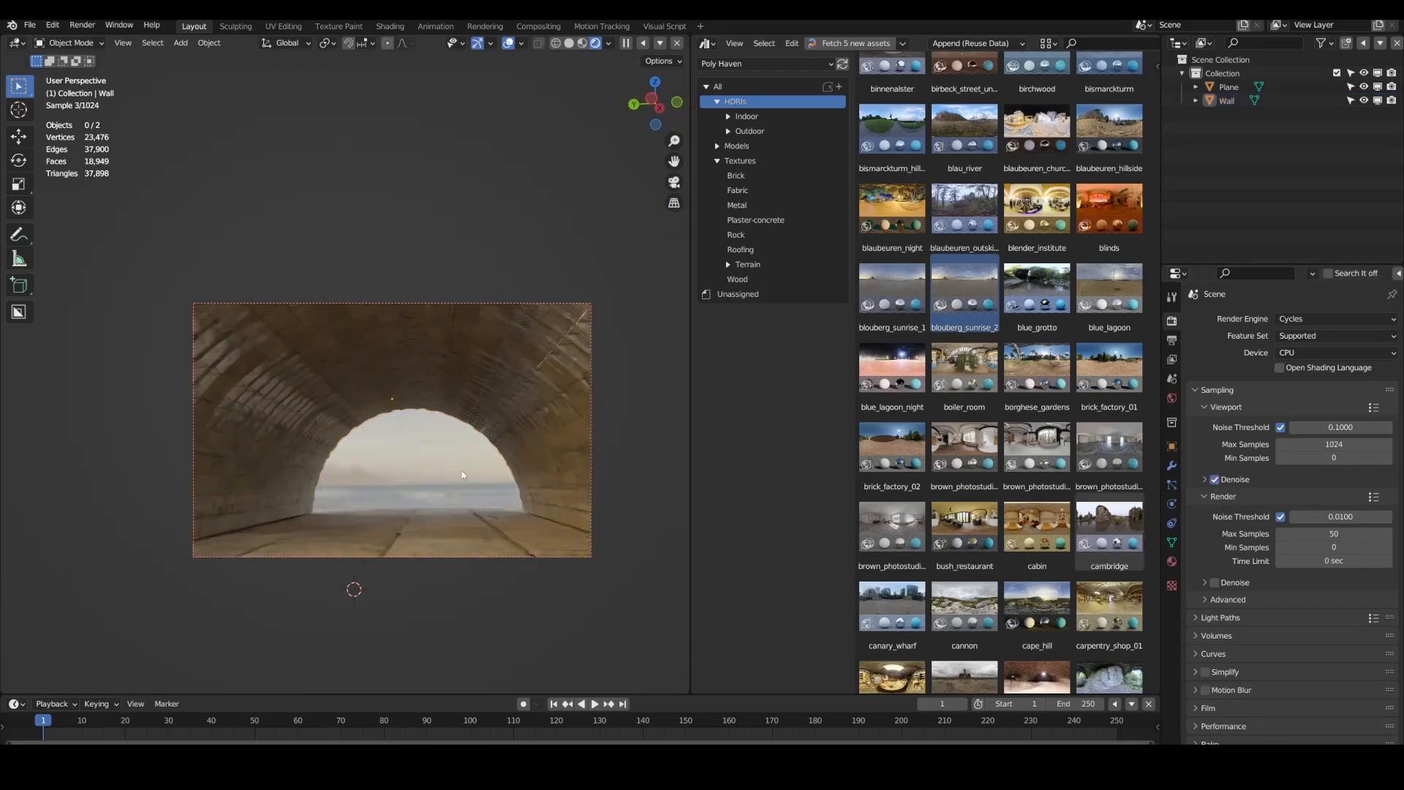
key("z")
left_click(484, 410)
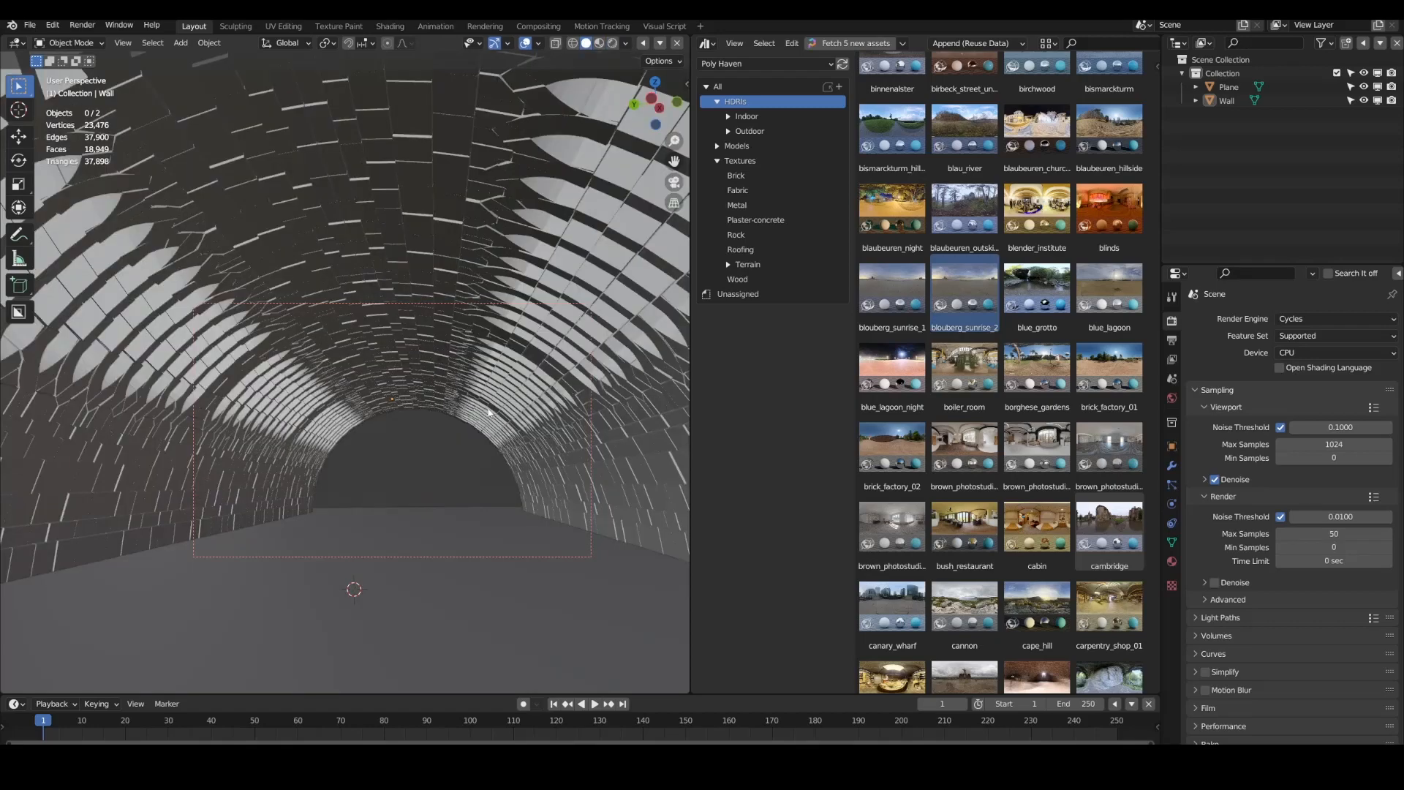
Step: Select the tunnel wall and change the Asset Browser area to a Geometry Node Editor
scroll(489, 438, "down", 4)
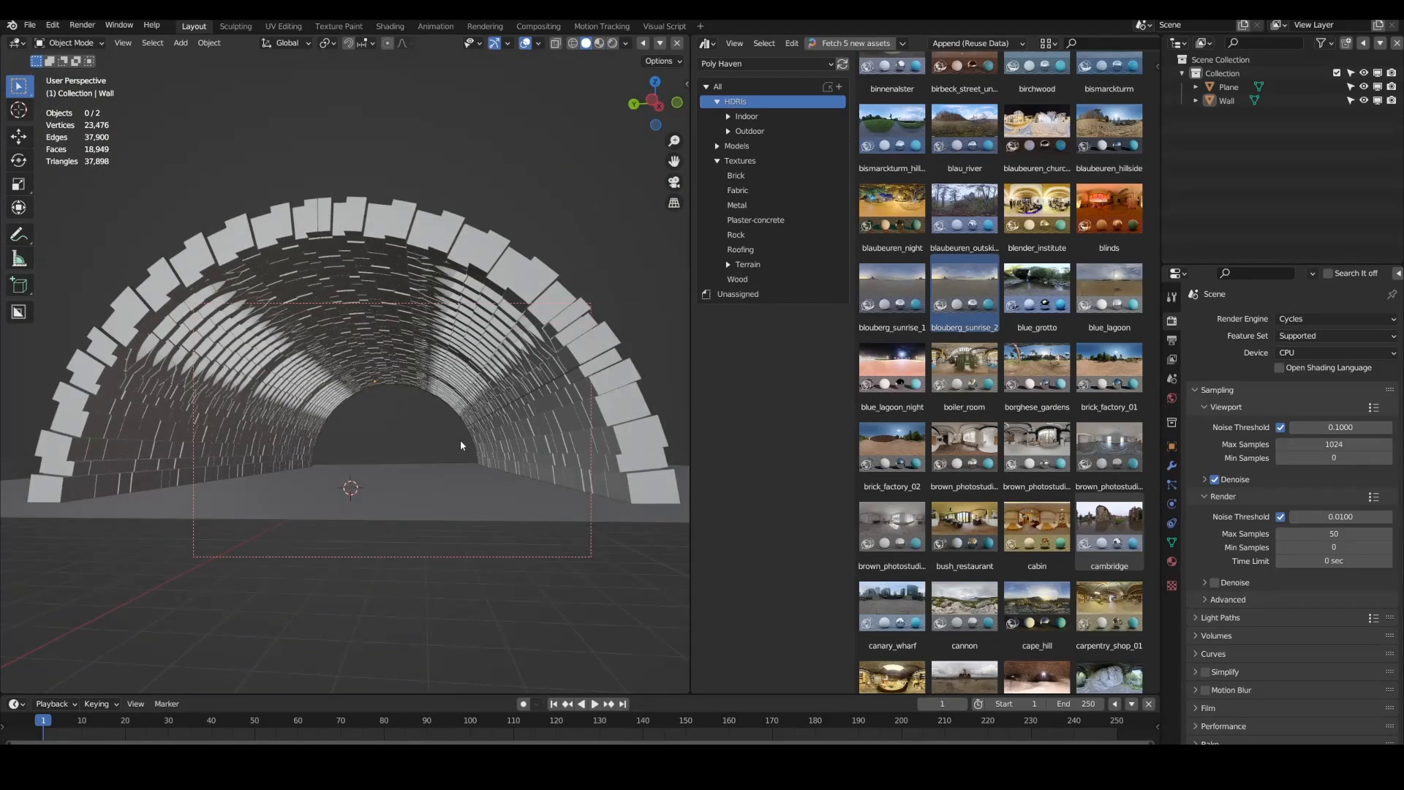
middle_click_drag(451, 415, 412, 476)
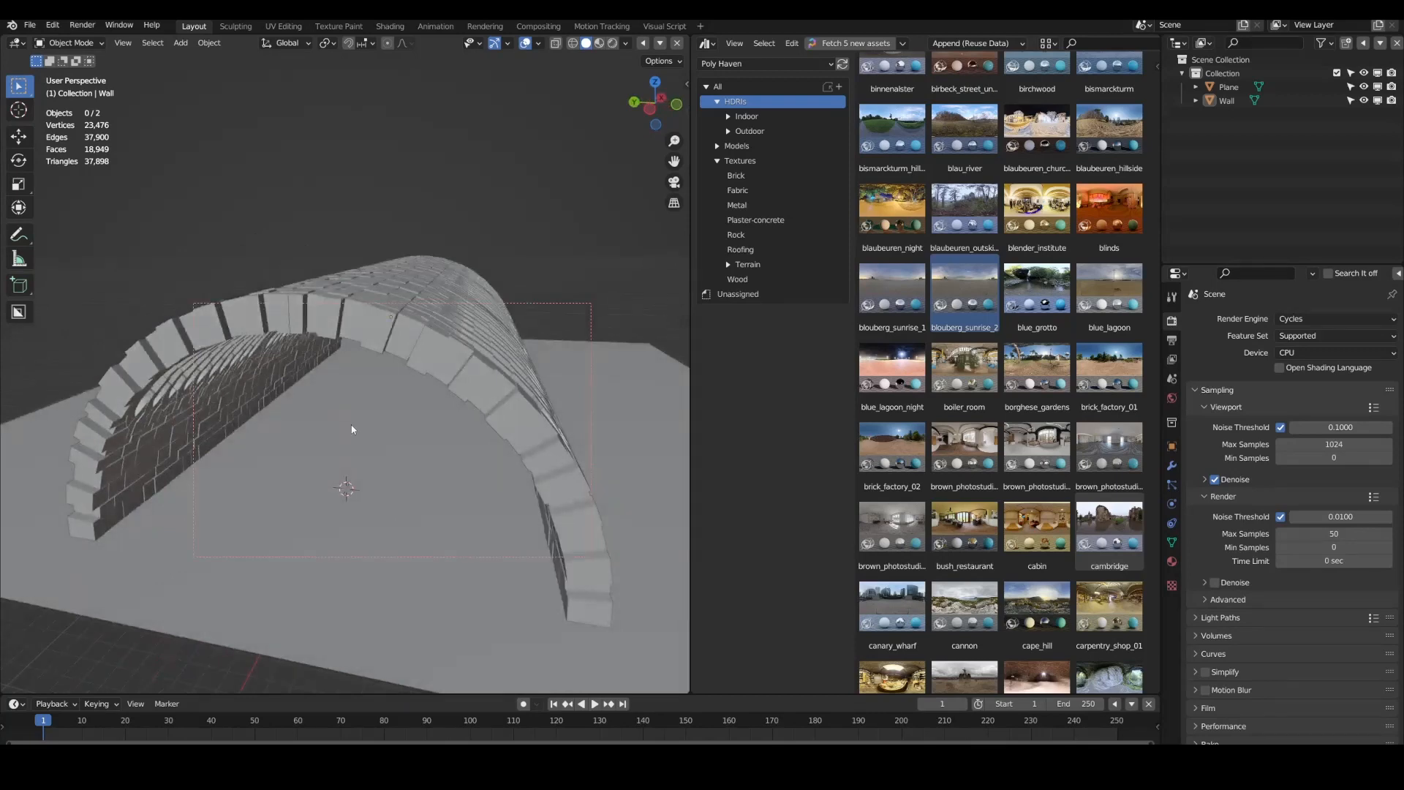
middle_click_drag(352, 430, 394, 363)
left_click(439, 316)
left_click(708, 44)
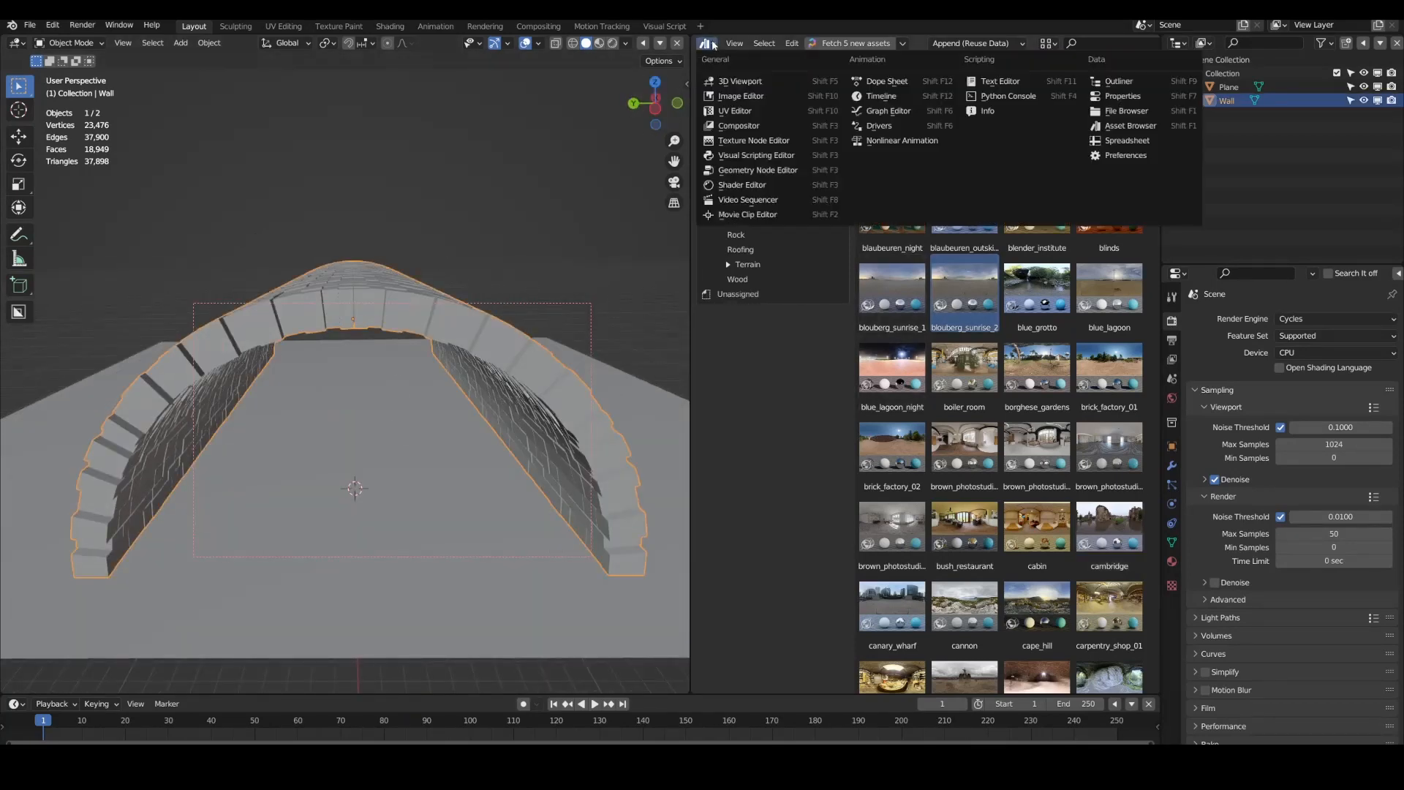
left_click(762, 170)
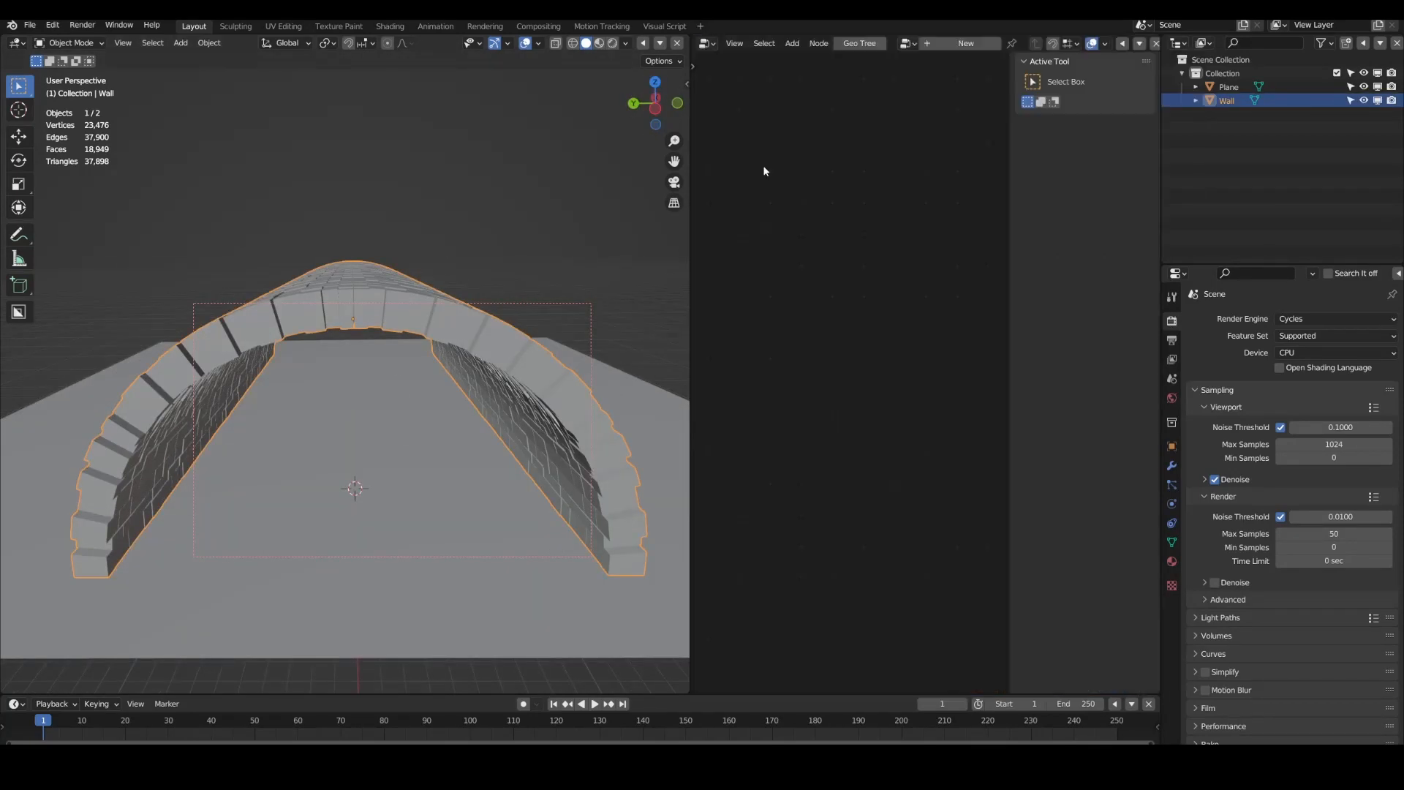
Step: Move the tunnel wall object into a new collection named Wall
middle_click_drag(452, 466, 441, 444)
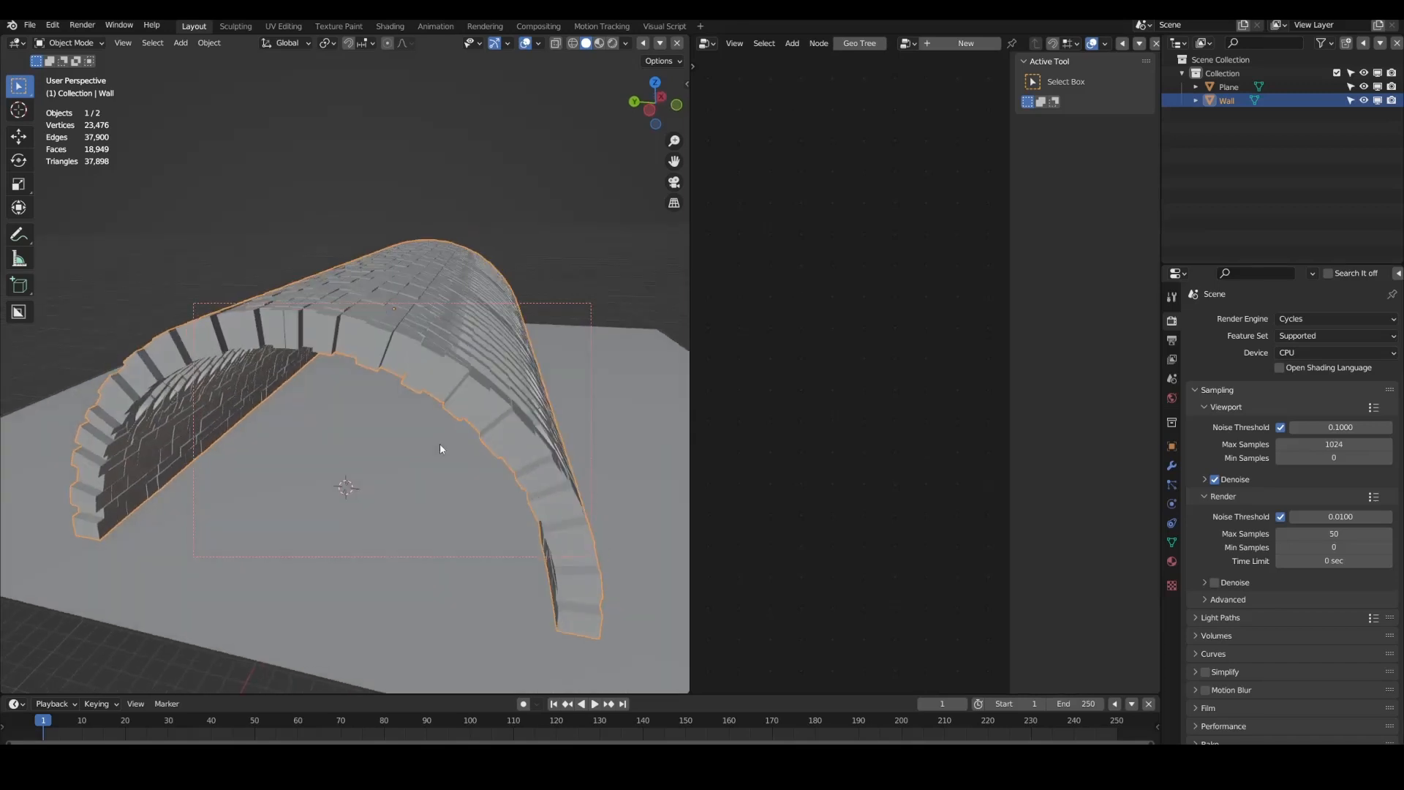
key("Tab")
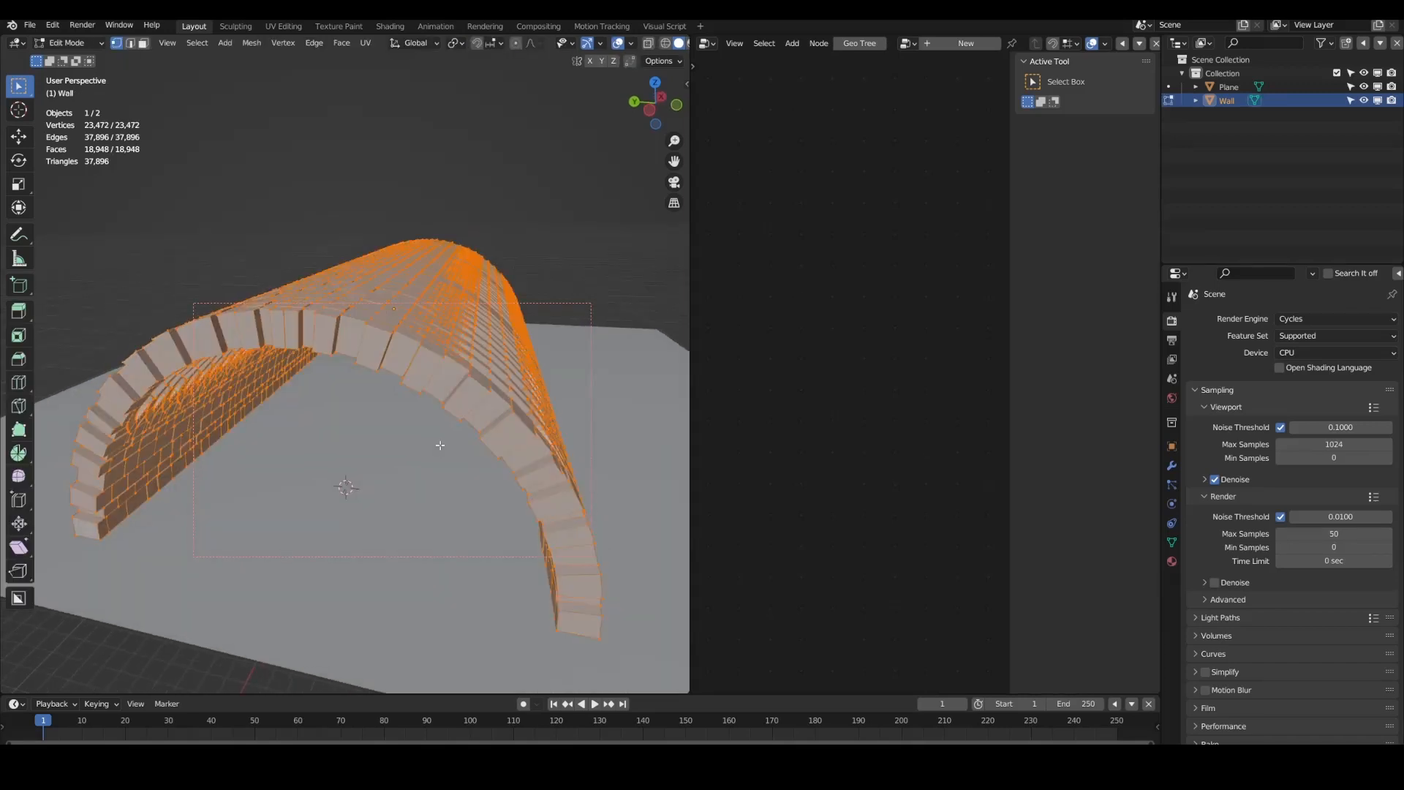
key("Tab")
key("m")
left_click(486, 357)
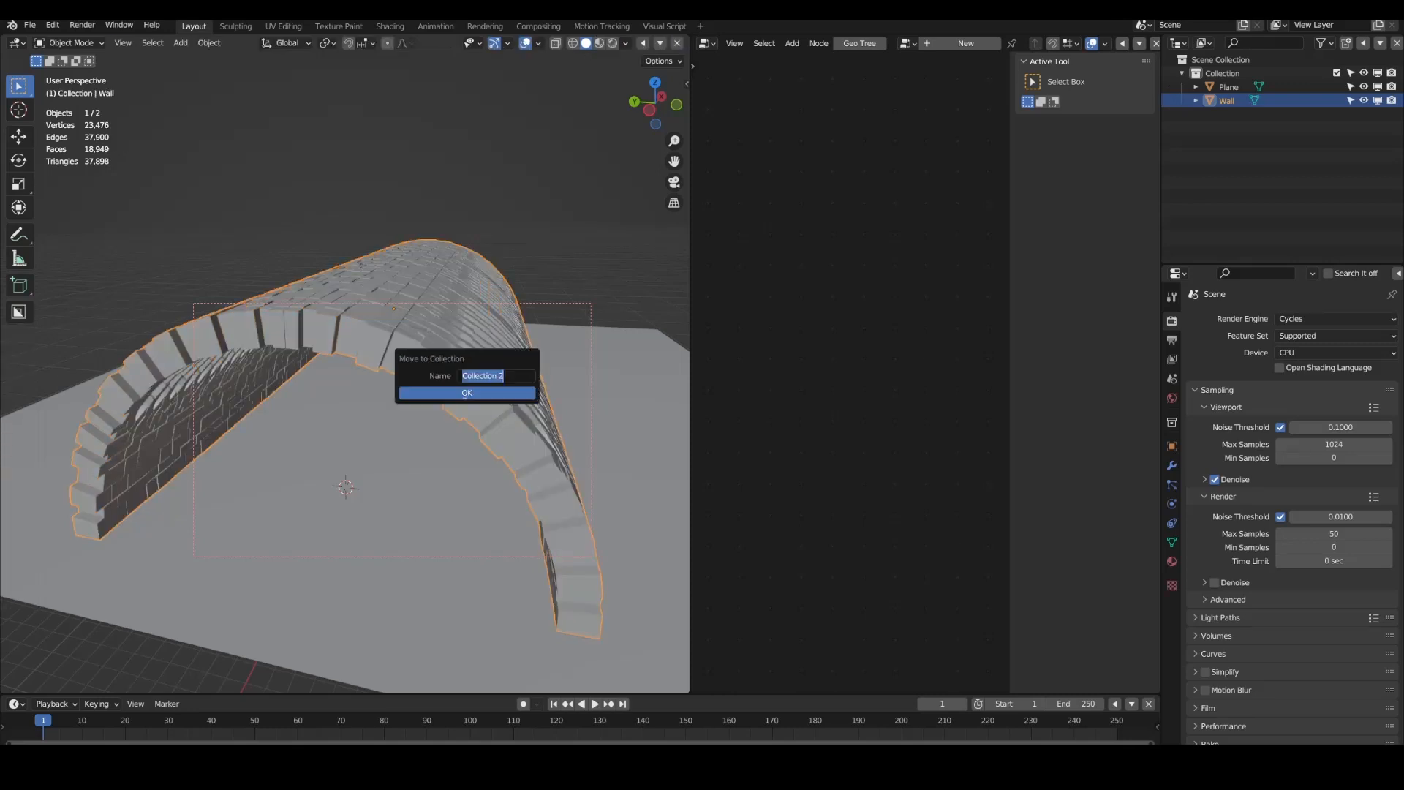
type("Wall")
key("Return")
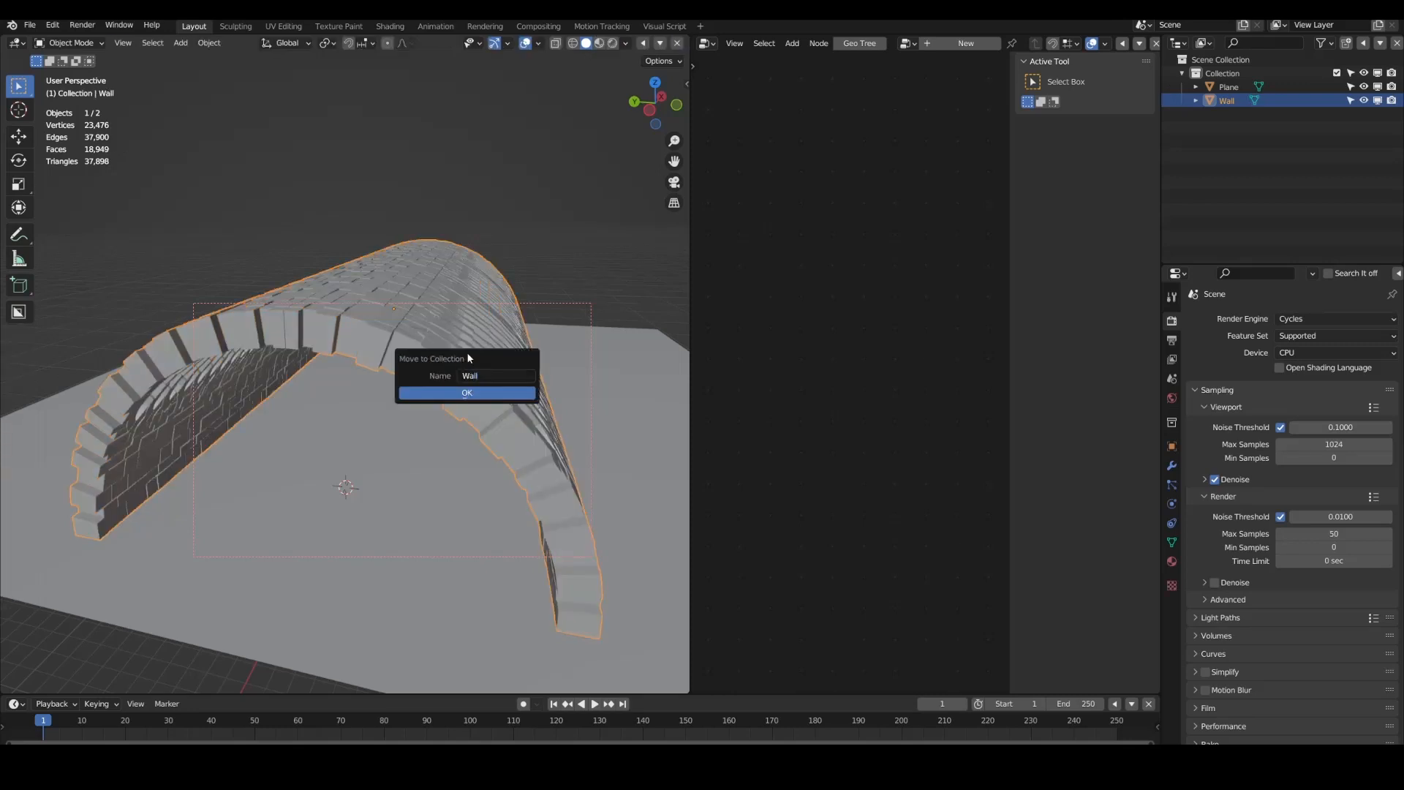
left_click(525, 395)
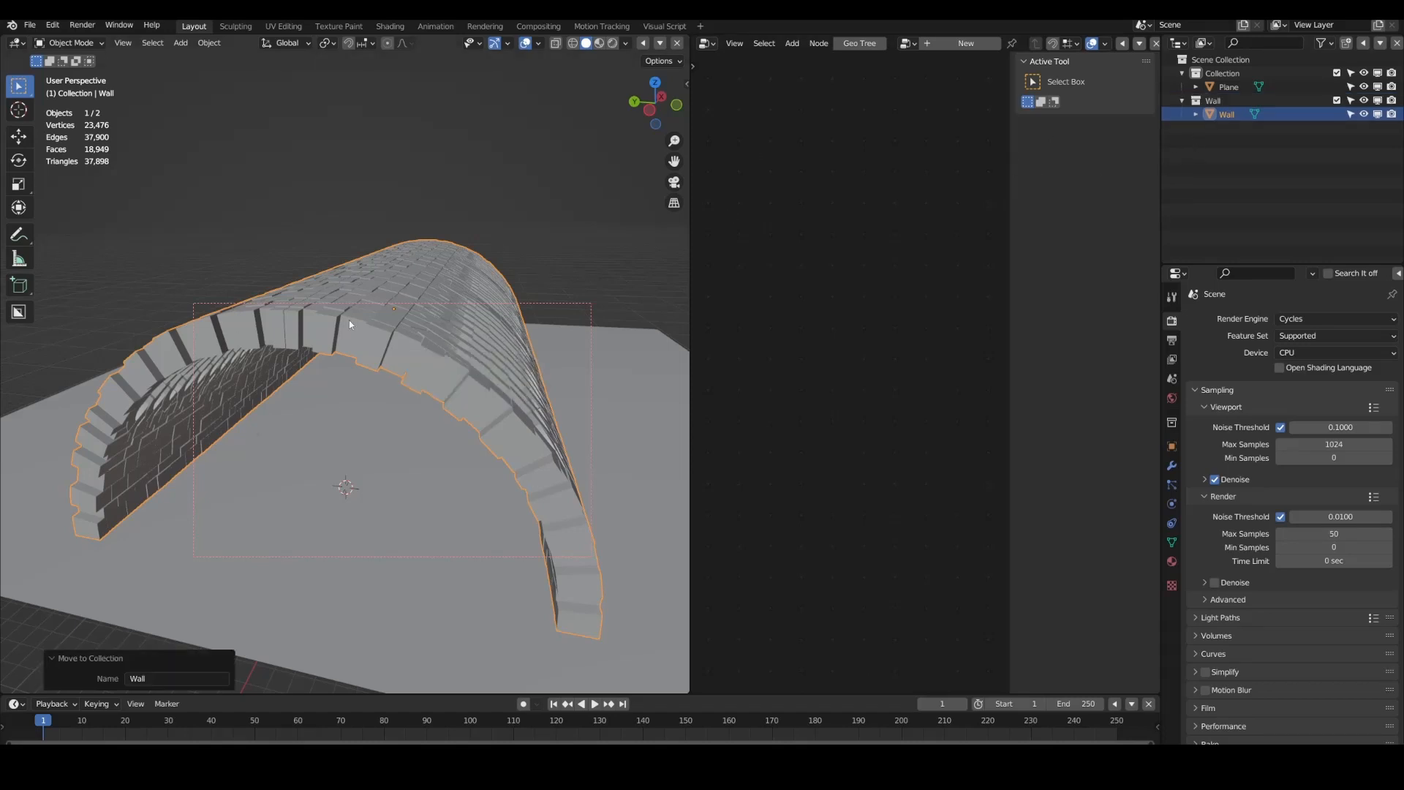
Step: Separate the entire wall mesh by loose parts, return to Object Mode and check that a single brick can be selected
key("Tab")
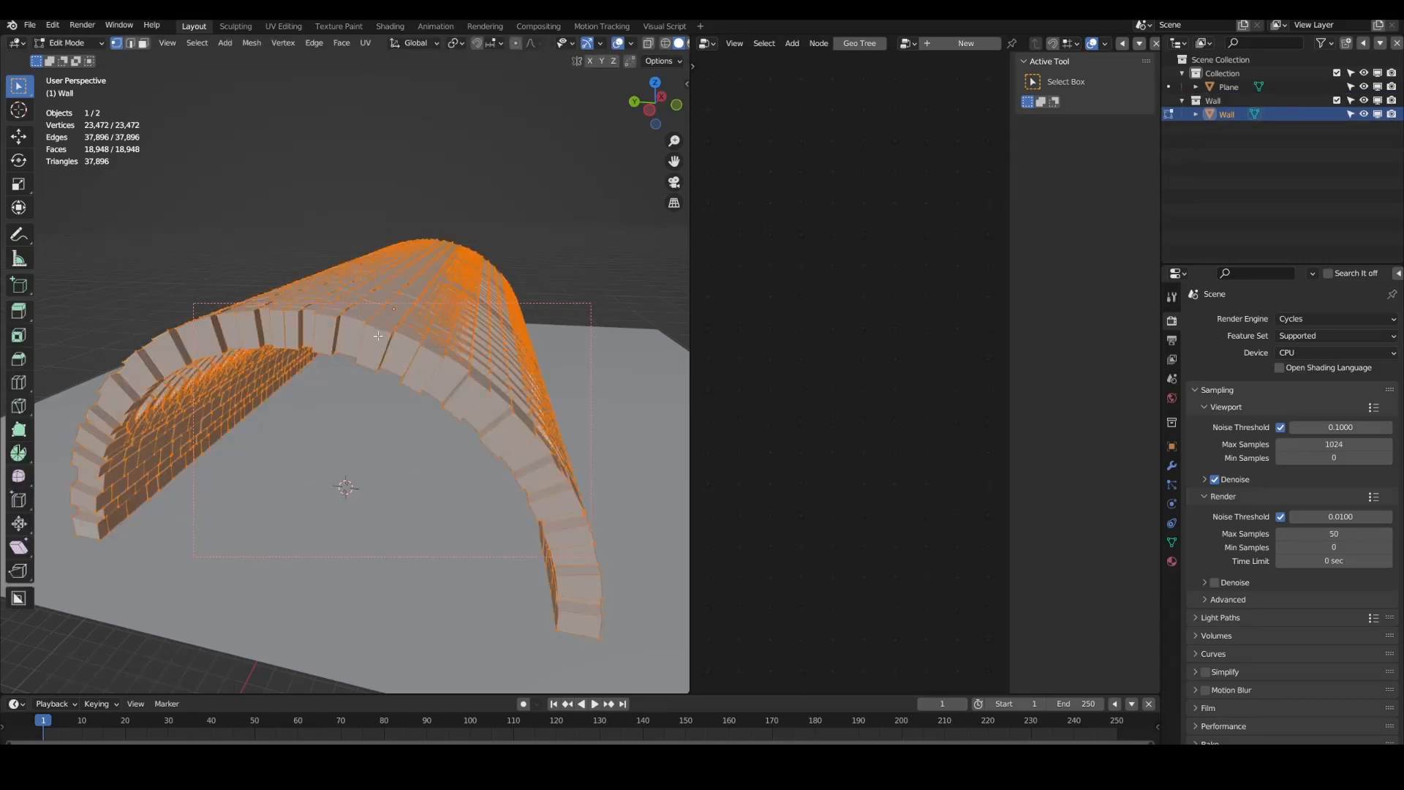
key("p")
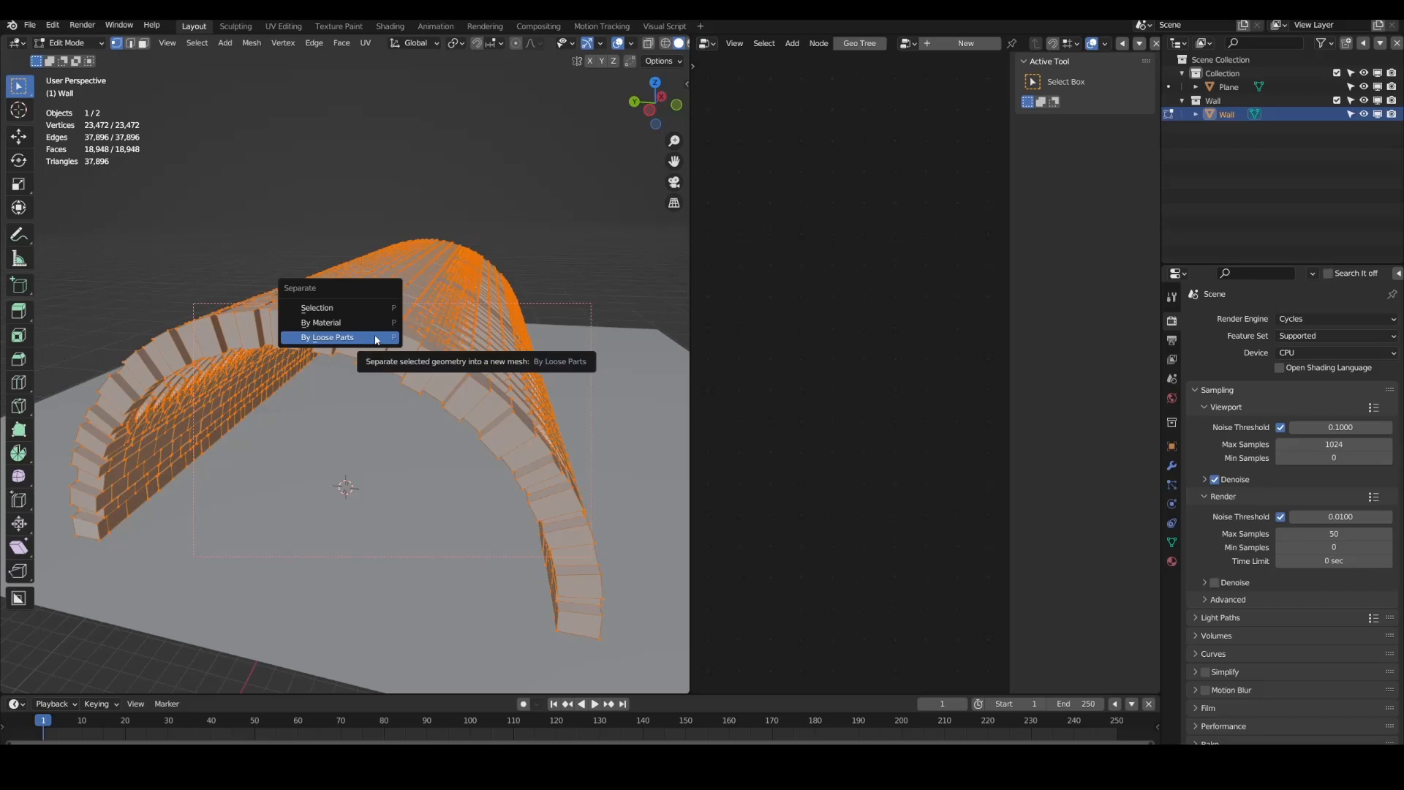
left_click(381, 339)
middle_click_drag(658, 395, 519, 422)
middle_click_drag(614, 468, 439, 421, "shift")
scroll(530, 424, "down", 3)
scroll(427, 419, "up", 6)
scroll(399, 420, "down", 6)
middle_click_drag(249, 355, 443, 349, "shift")
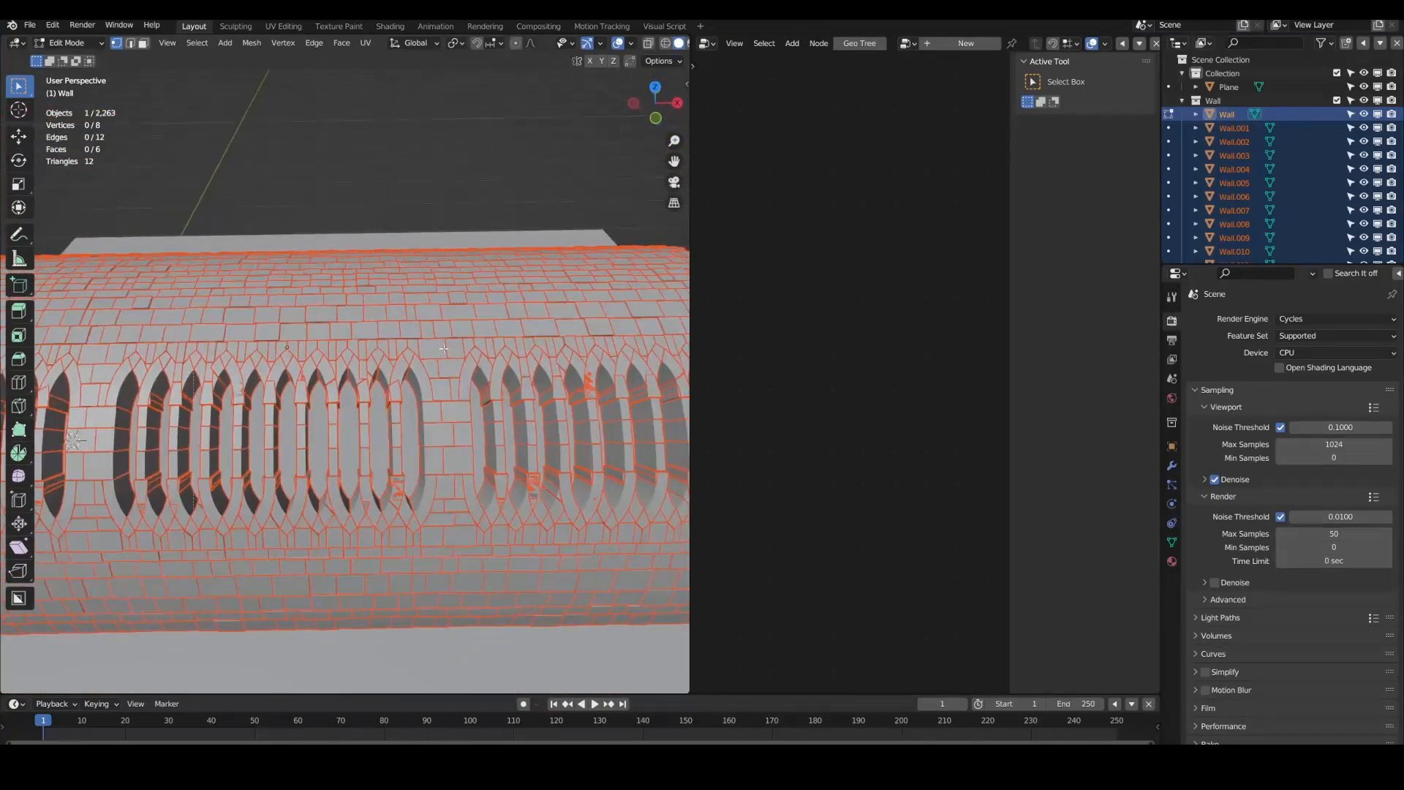
key("Tab")
left_click(351, 340)
middle_click_drag(351, 341, 415, 348)
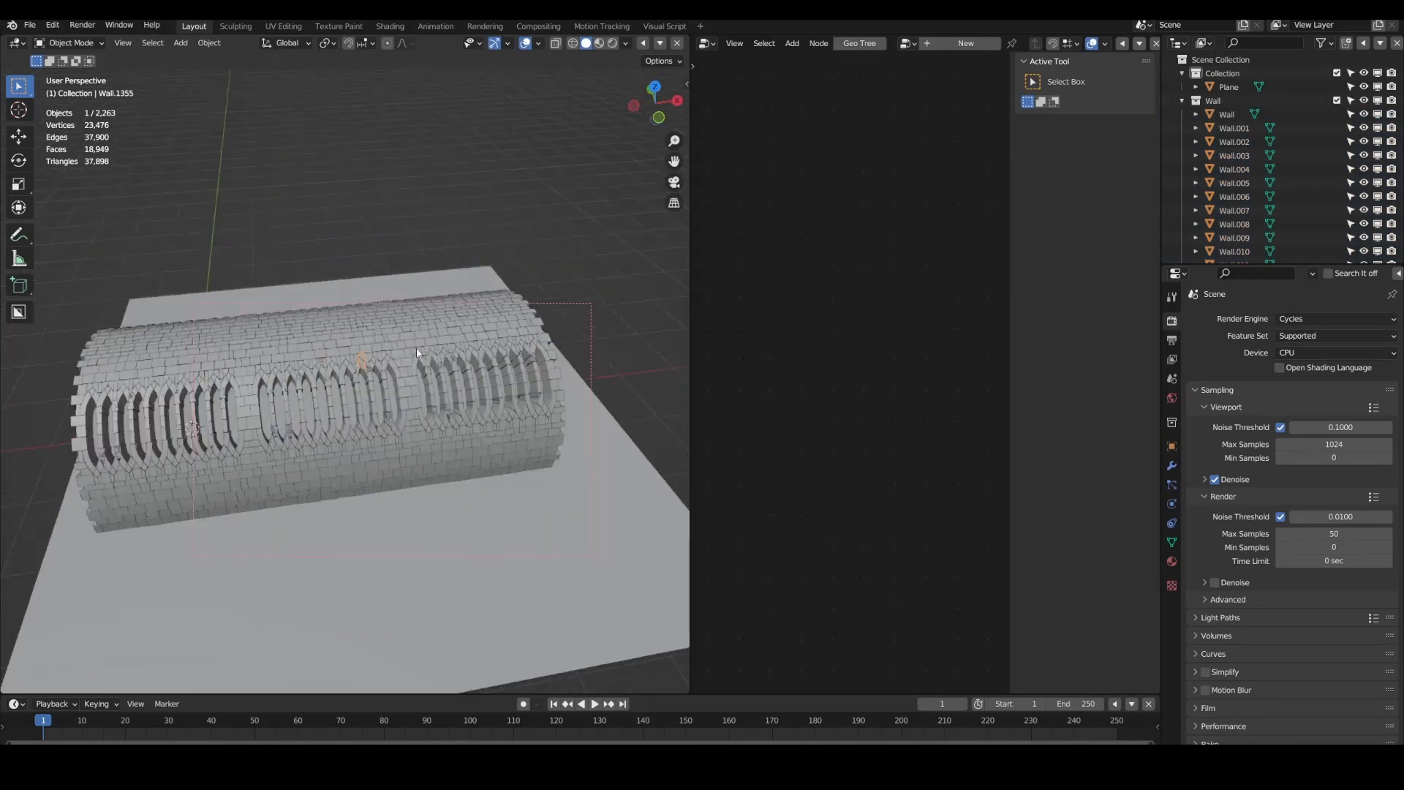
scroll(354, 368, "up", 4)
scroll(460, 342, "down", 5)
Step: Select all objects in the Wall collection, set their origins to their geometry, and check one front brick's origin
left_click(1214, 100)
right_click(1214, 100)
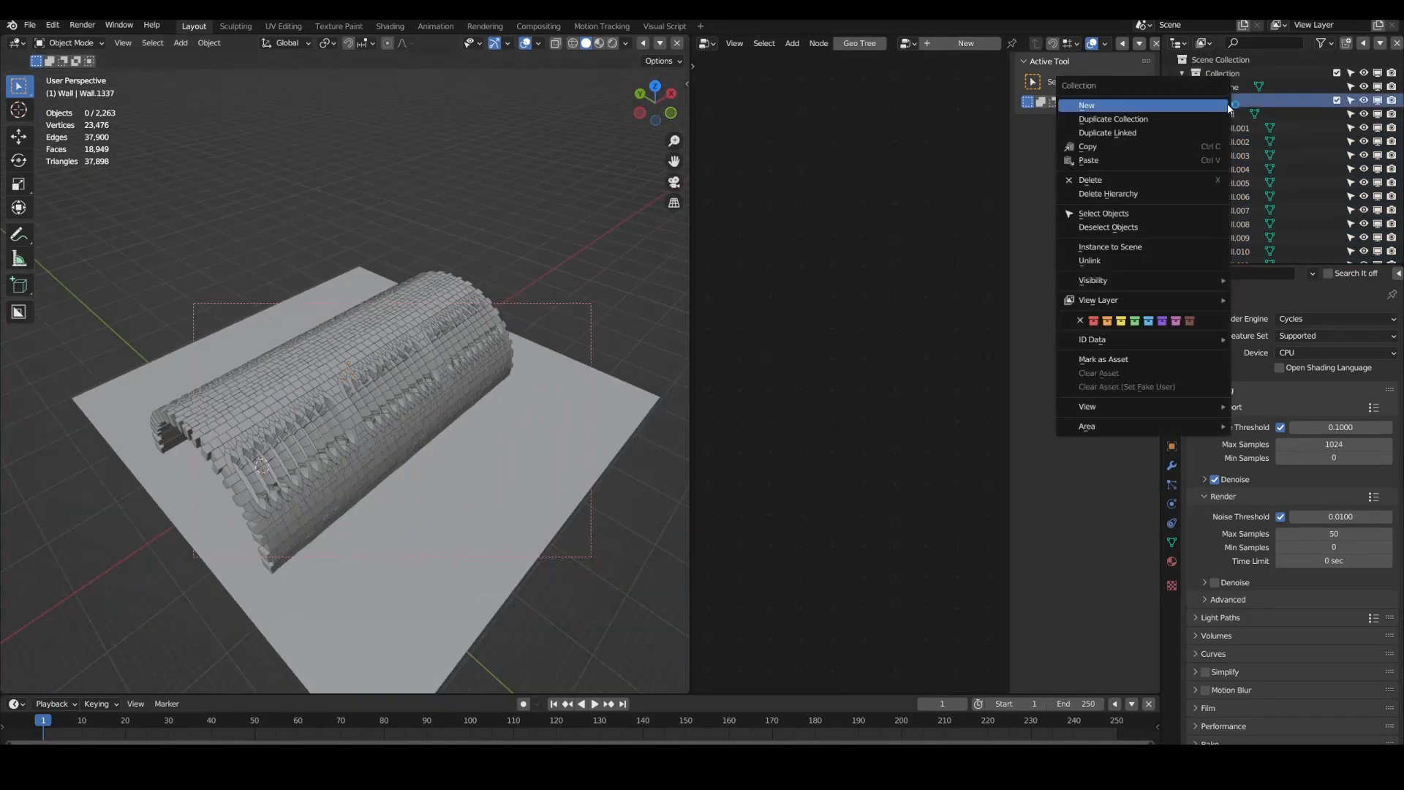
left_click(1113, 212)
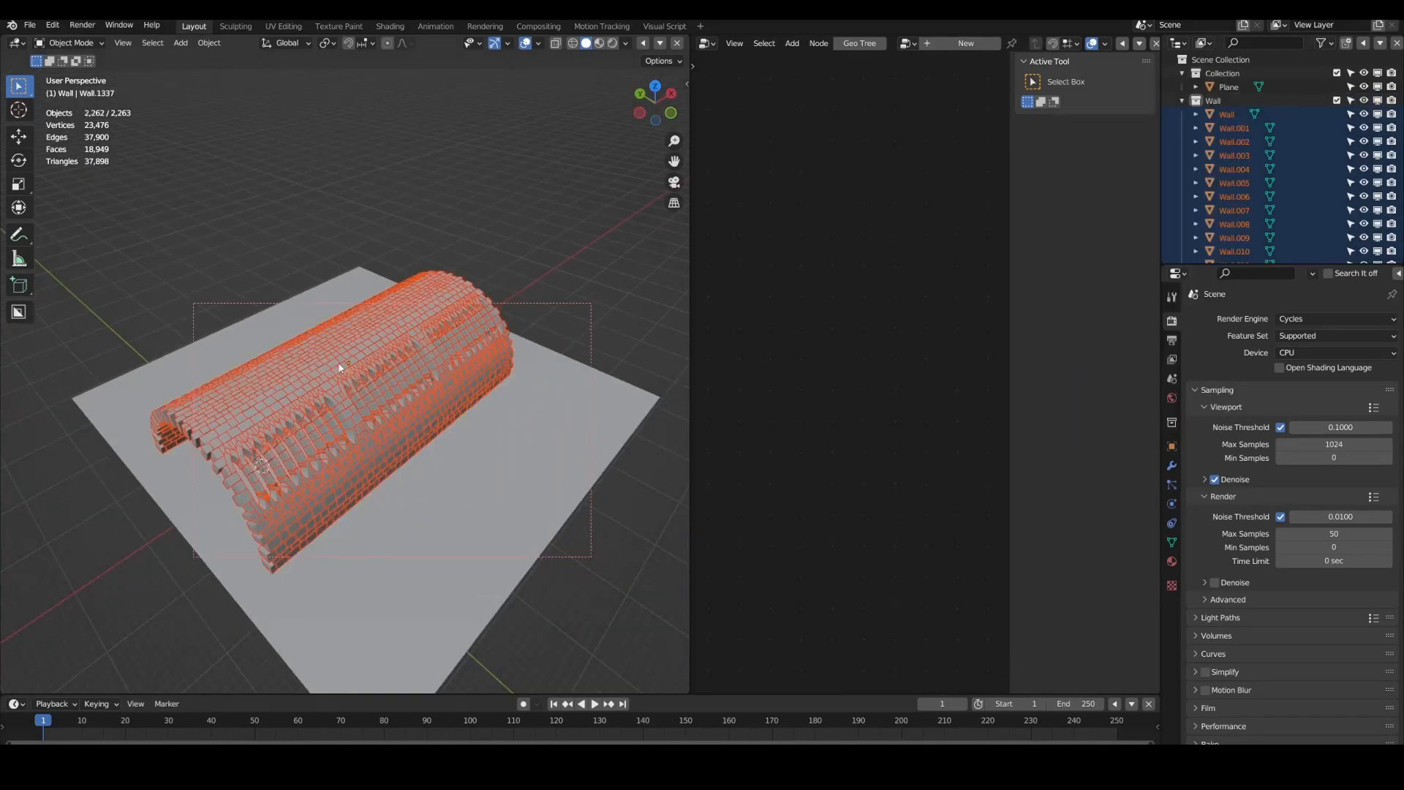
left_click(205, 45)
mouse_move(242, 73)
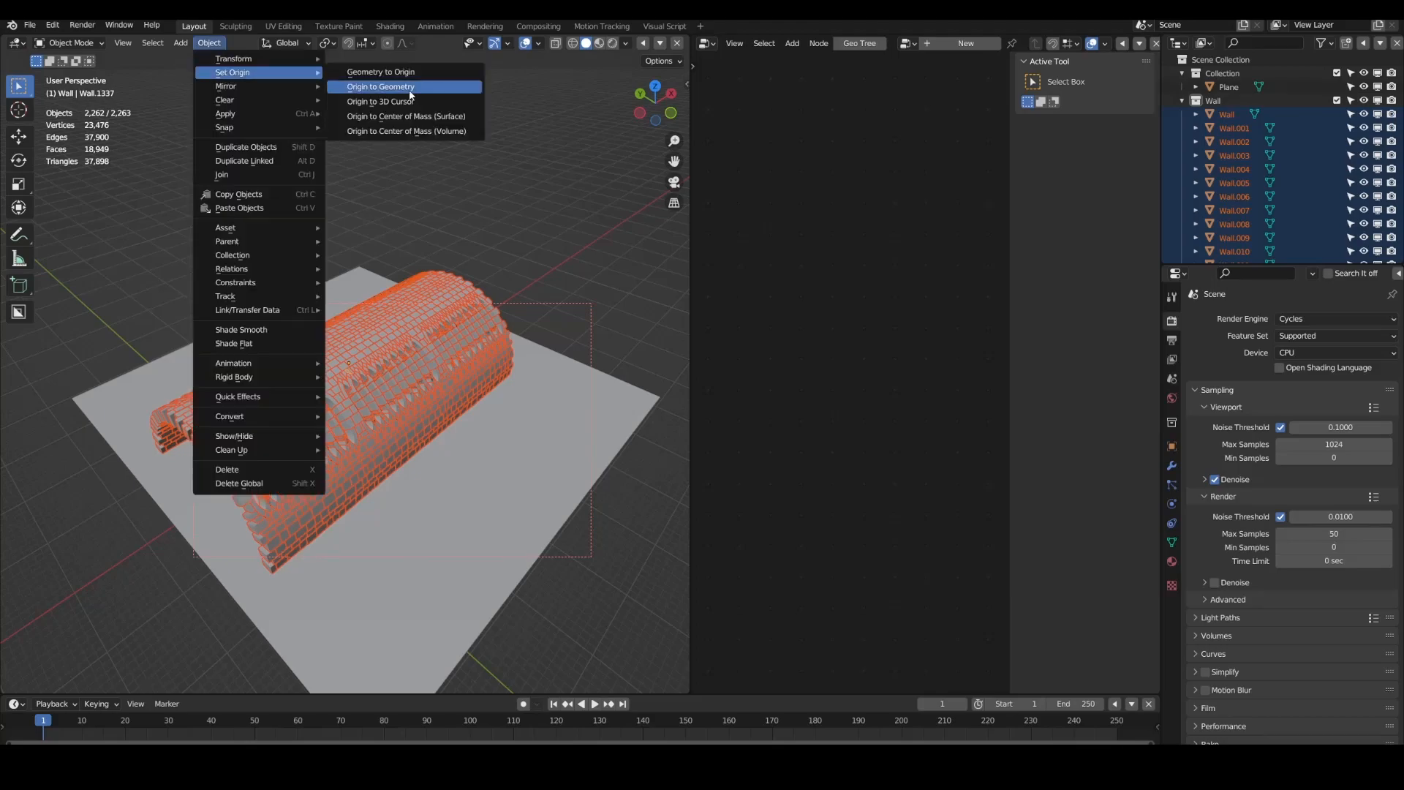
scroll(358, 454, "up", 4)
middle_click_drag(358, 458, 417, 493)
scroll(413, 402, "up", 3)
key("alt+a")
scroll(358, 408, "down", 6)
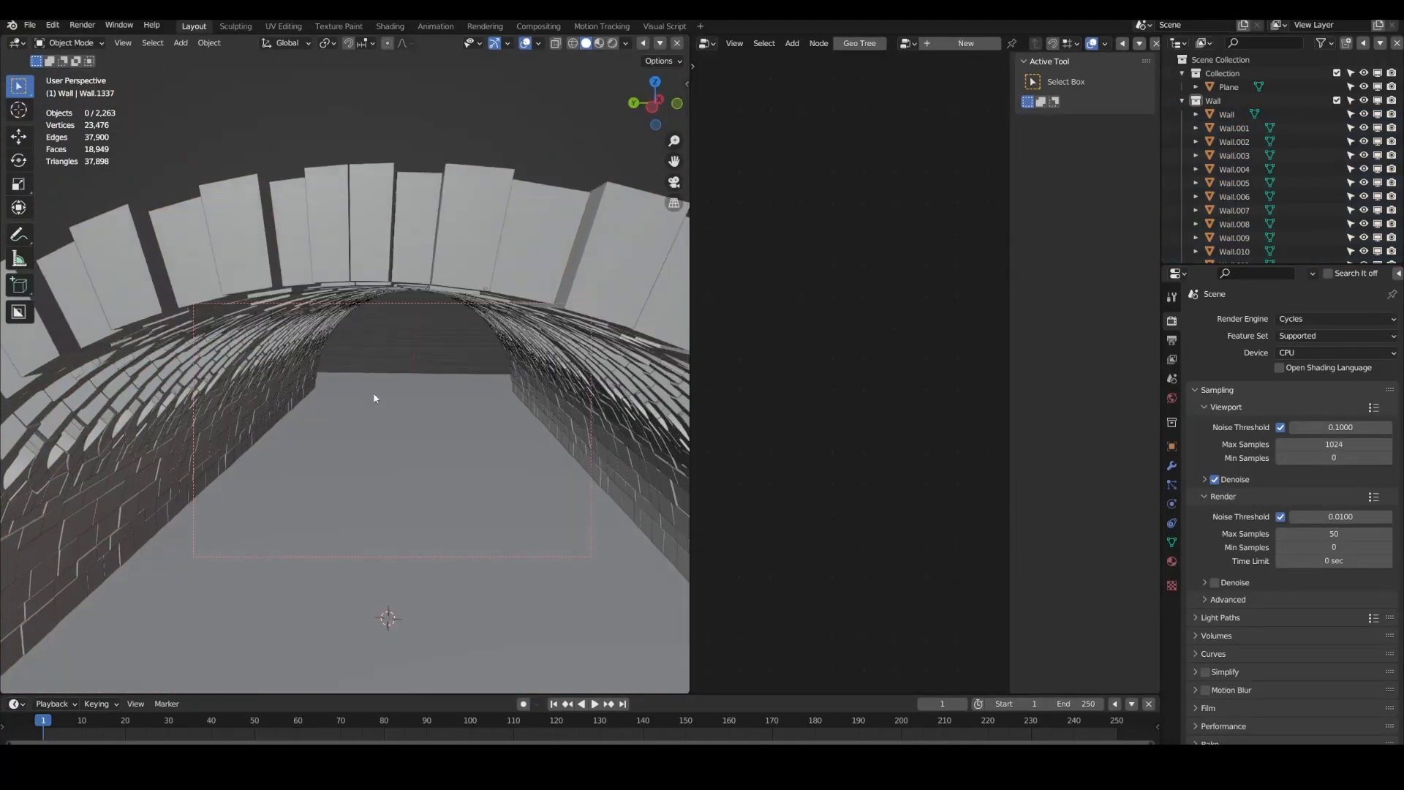
left_click(294, 289)
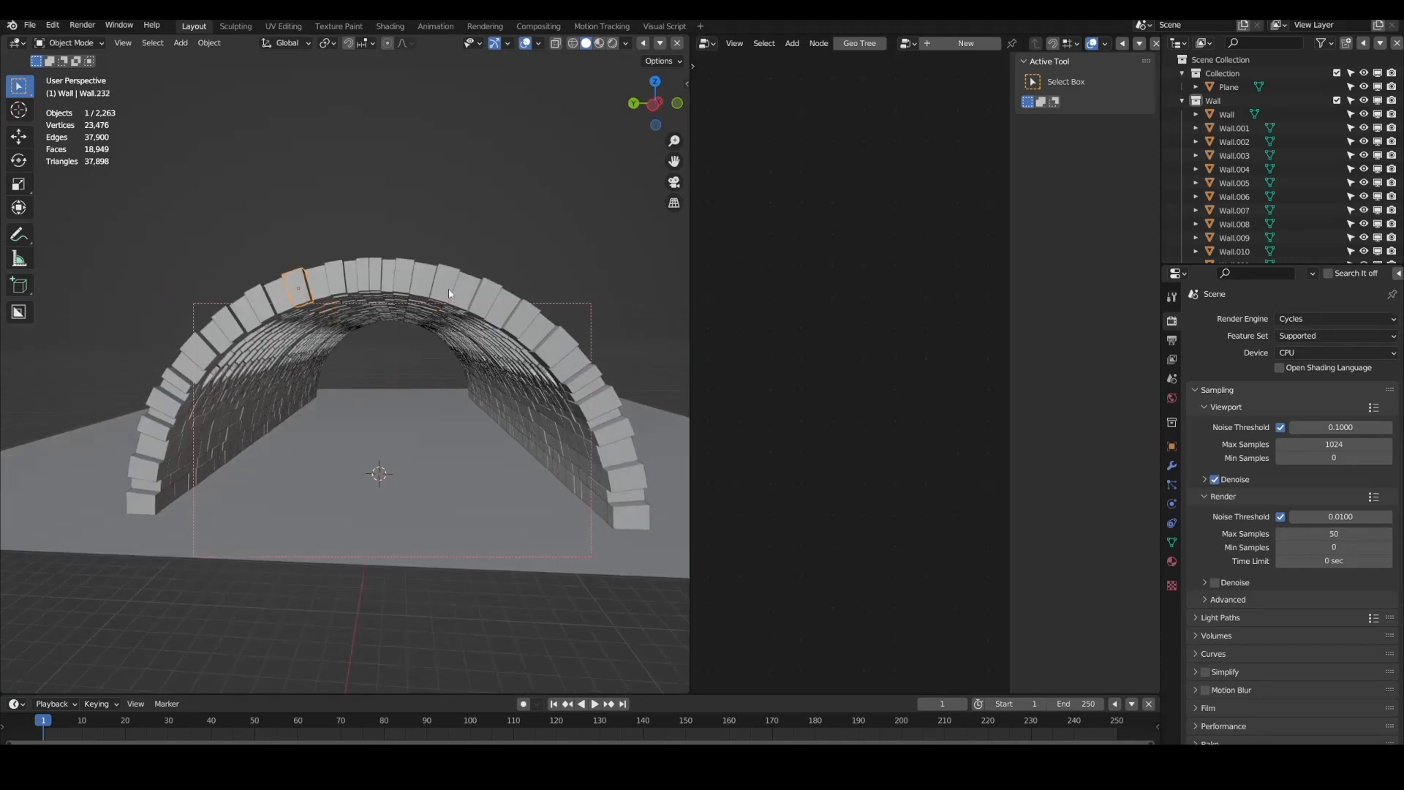
Step: Exclude the Wall collection from the view layer and add a cube to the main collection
left_click(1182, 101)
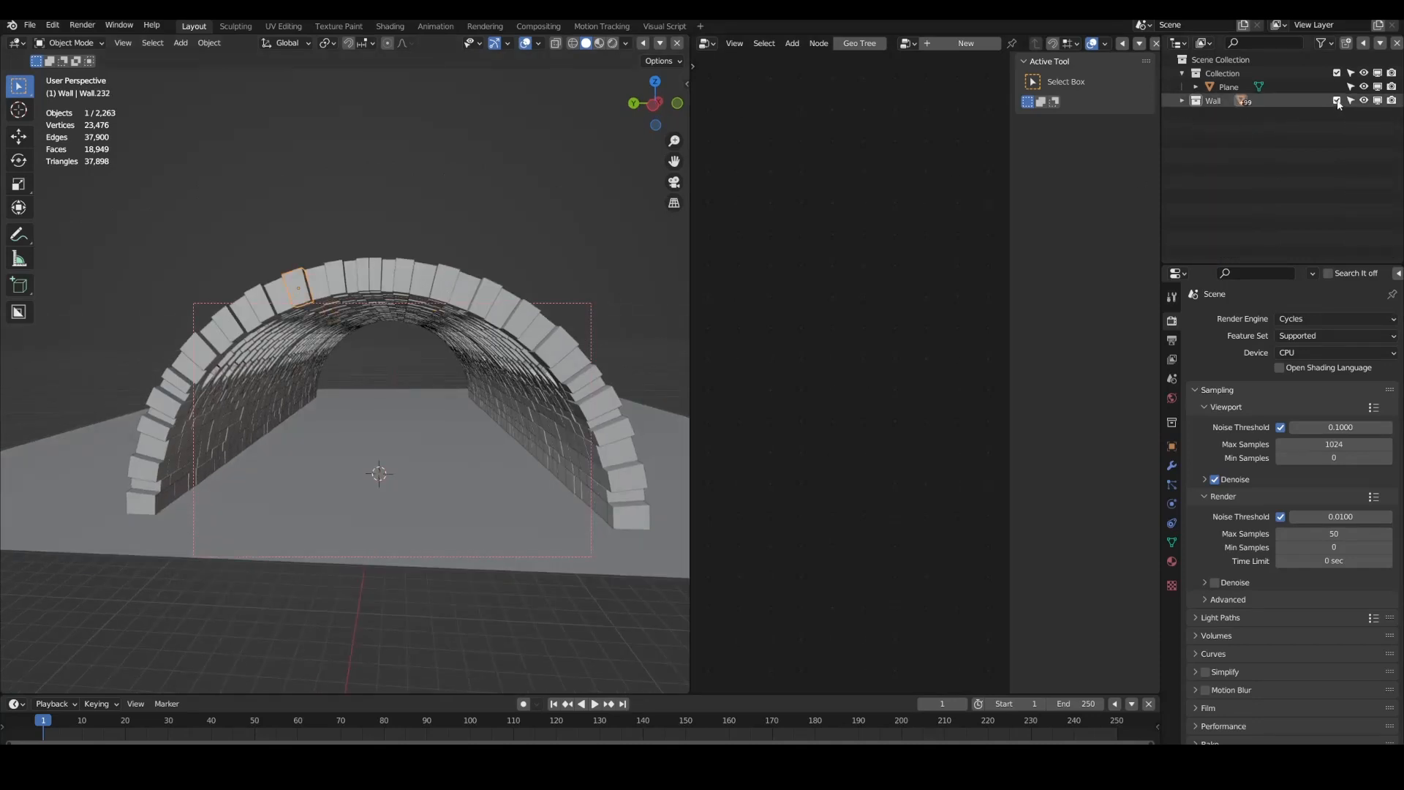
left_click(1337, 100)
left_click(1272, 87)
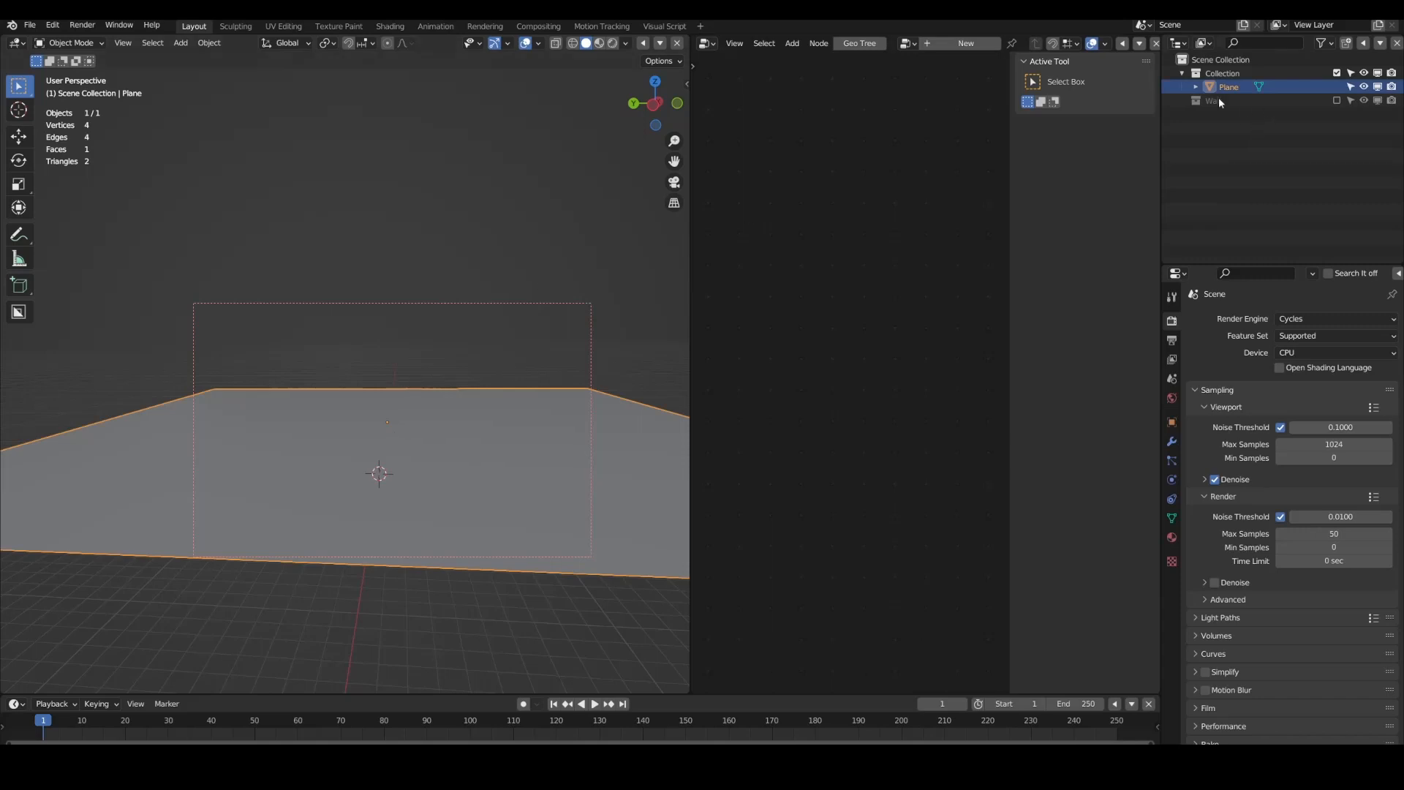
left_click(1222, 75)
key("shift+a")
mouse_move(550, 222)
left_click(592, 233)
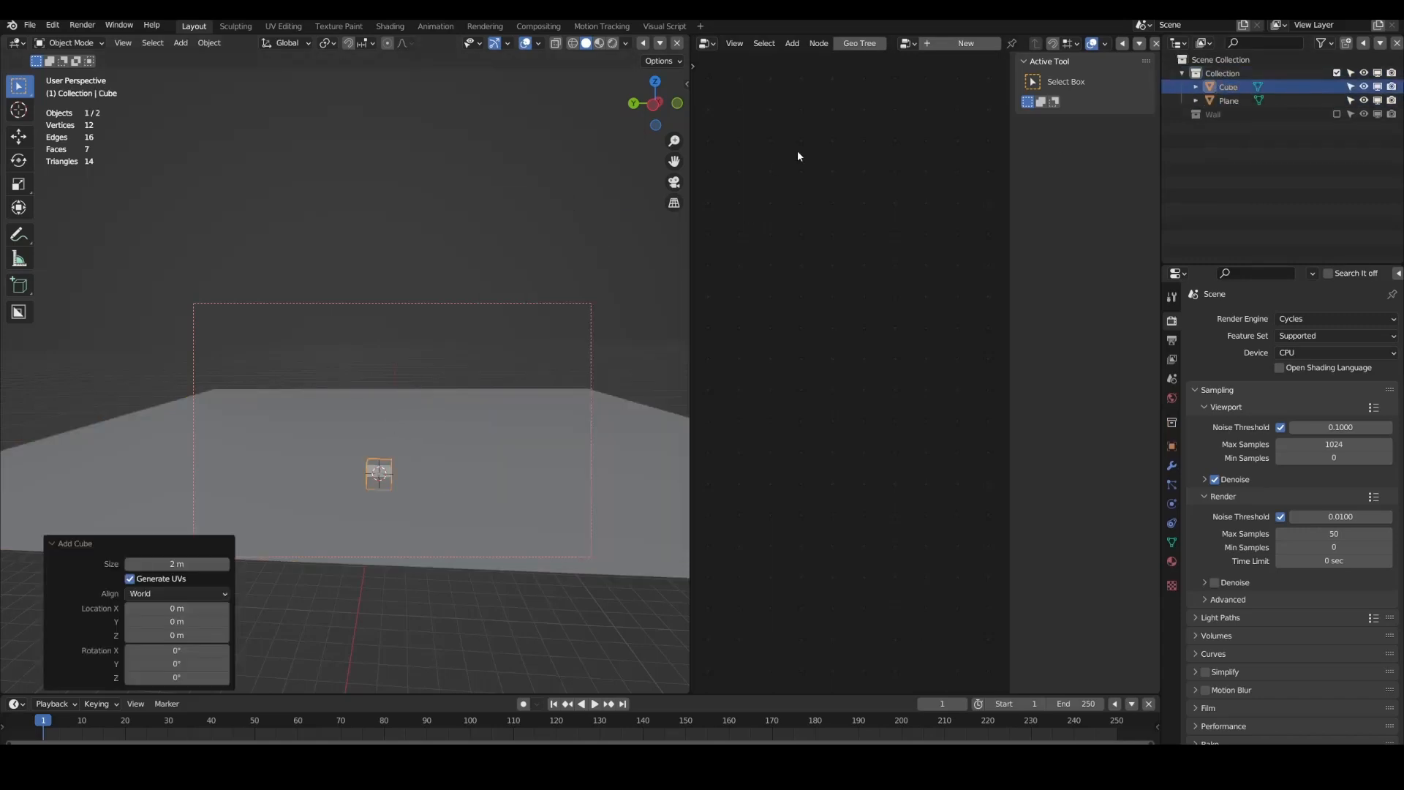
Step: Create a geometry node tree named Blown Away on the cube and show its modifier properties
left_click(965, 44)
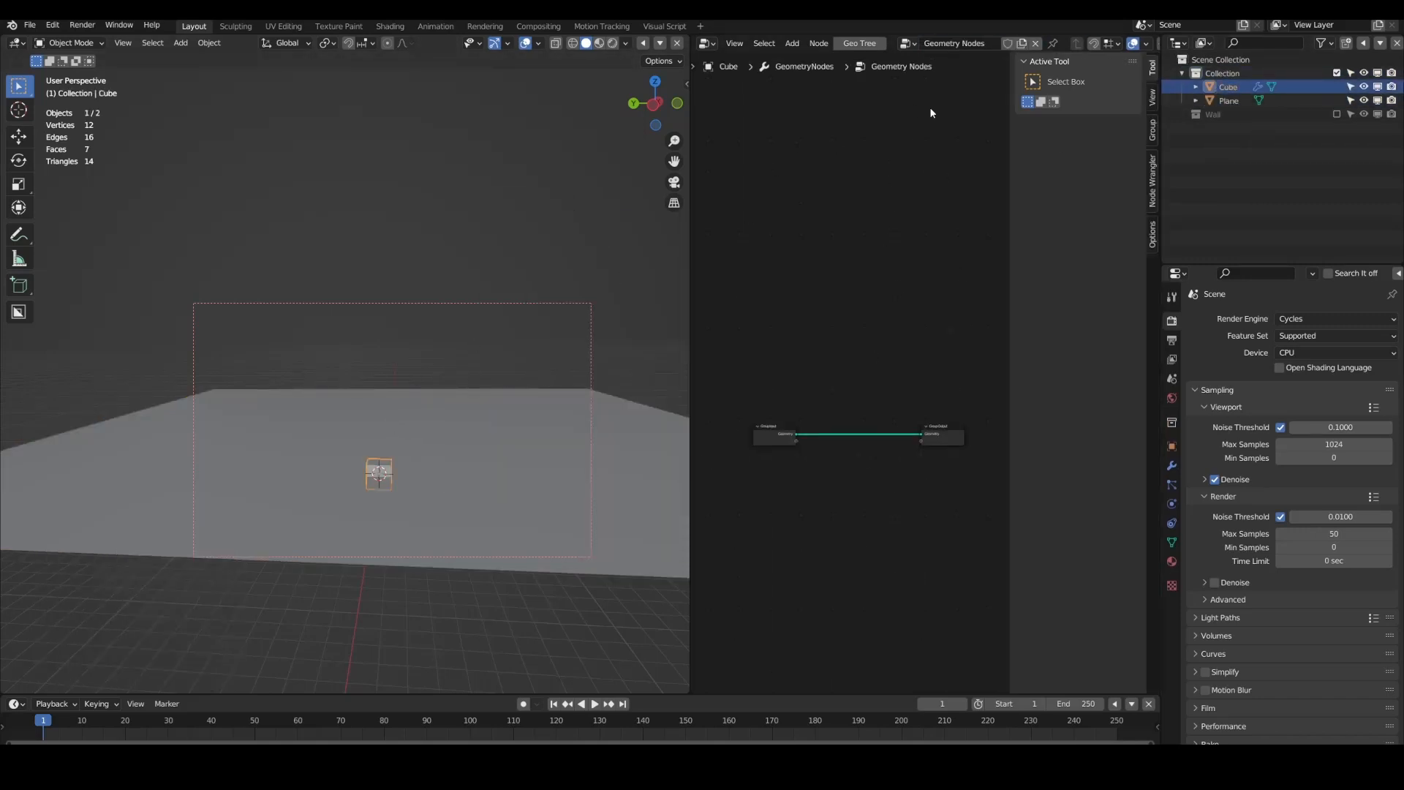
type("W")
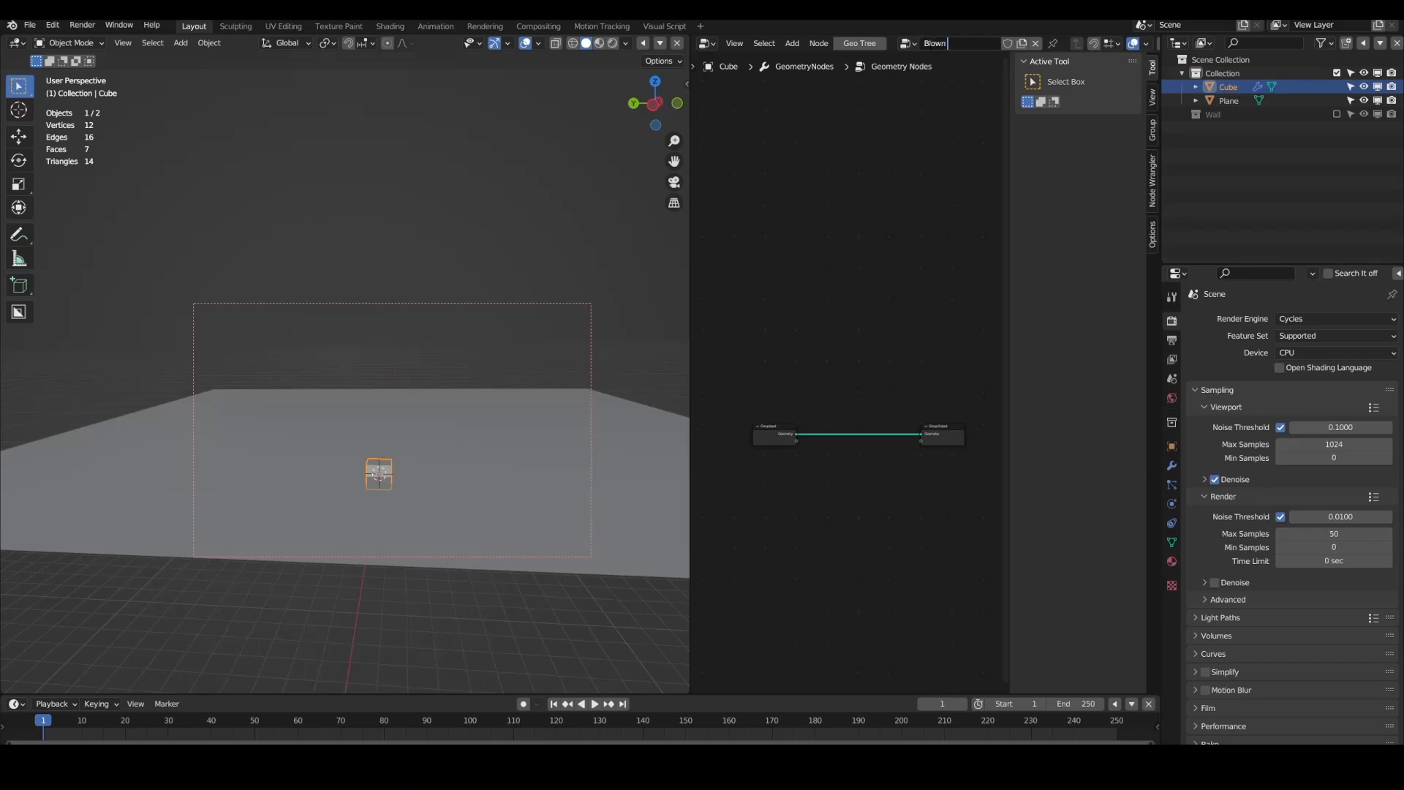
key("Return")
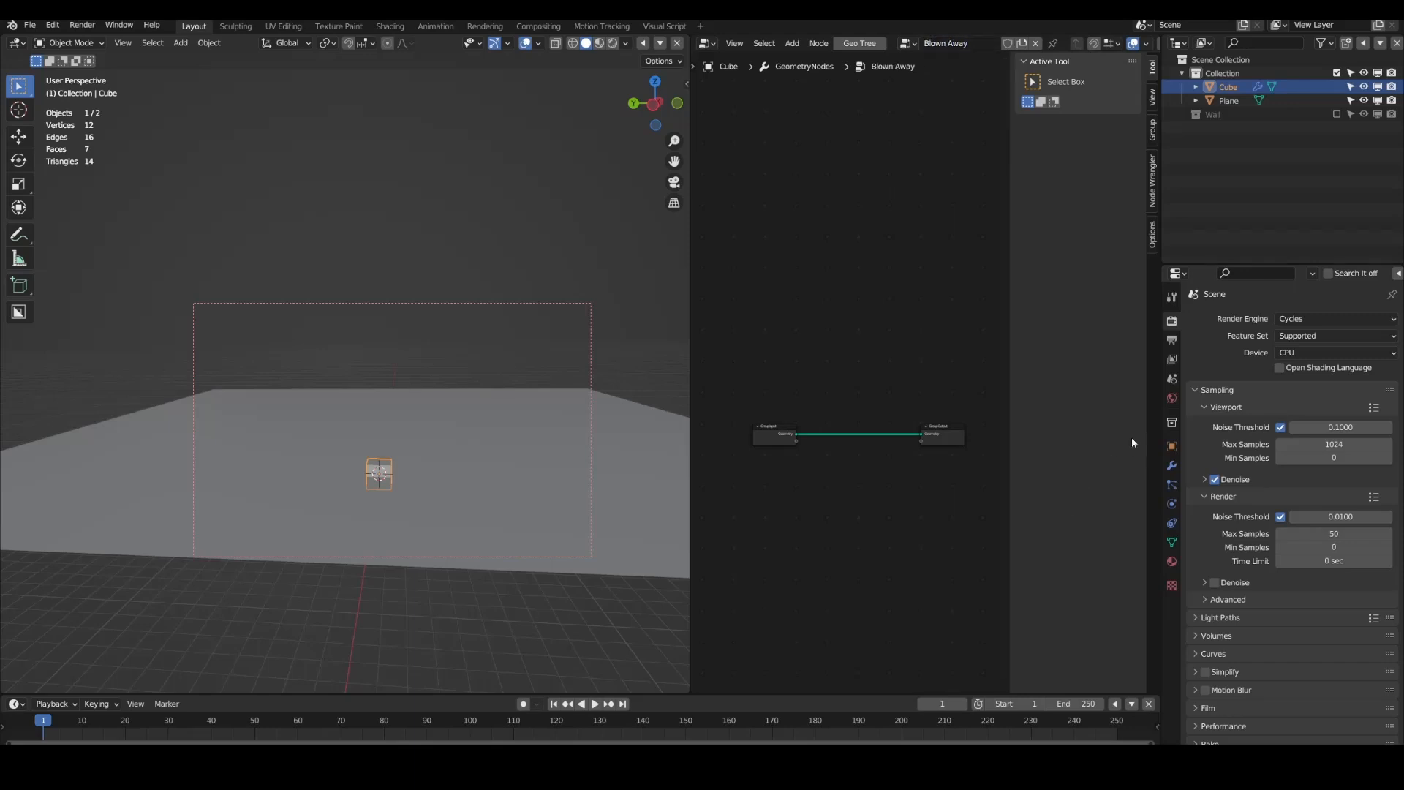
left_click(1171, 466)
Step: Cut the Group Input link and add a Collection Info node for the Wall collection with Separate Children enabled
scroll(835, 454, "up", 1)
right_click_drag(835, 454, 810, 444, "ctrl")
left_click_drag(752, 452, 755, 373)
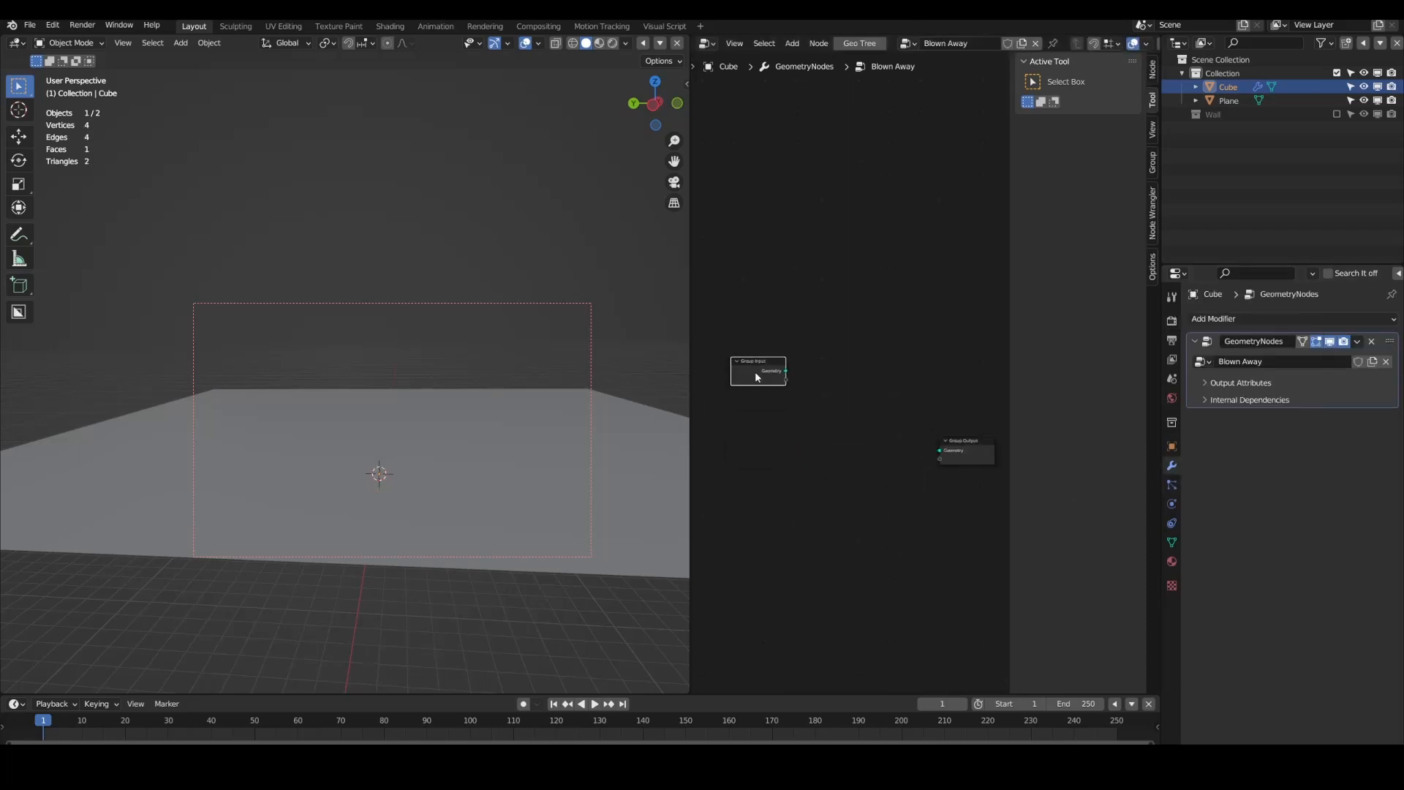
left_click_drag(1212, 114, 831, 364)
left_click(748, 358)
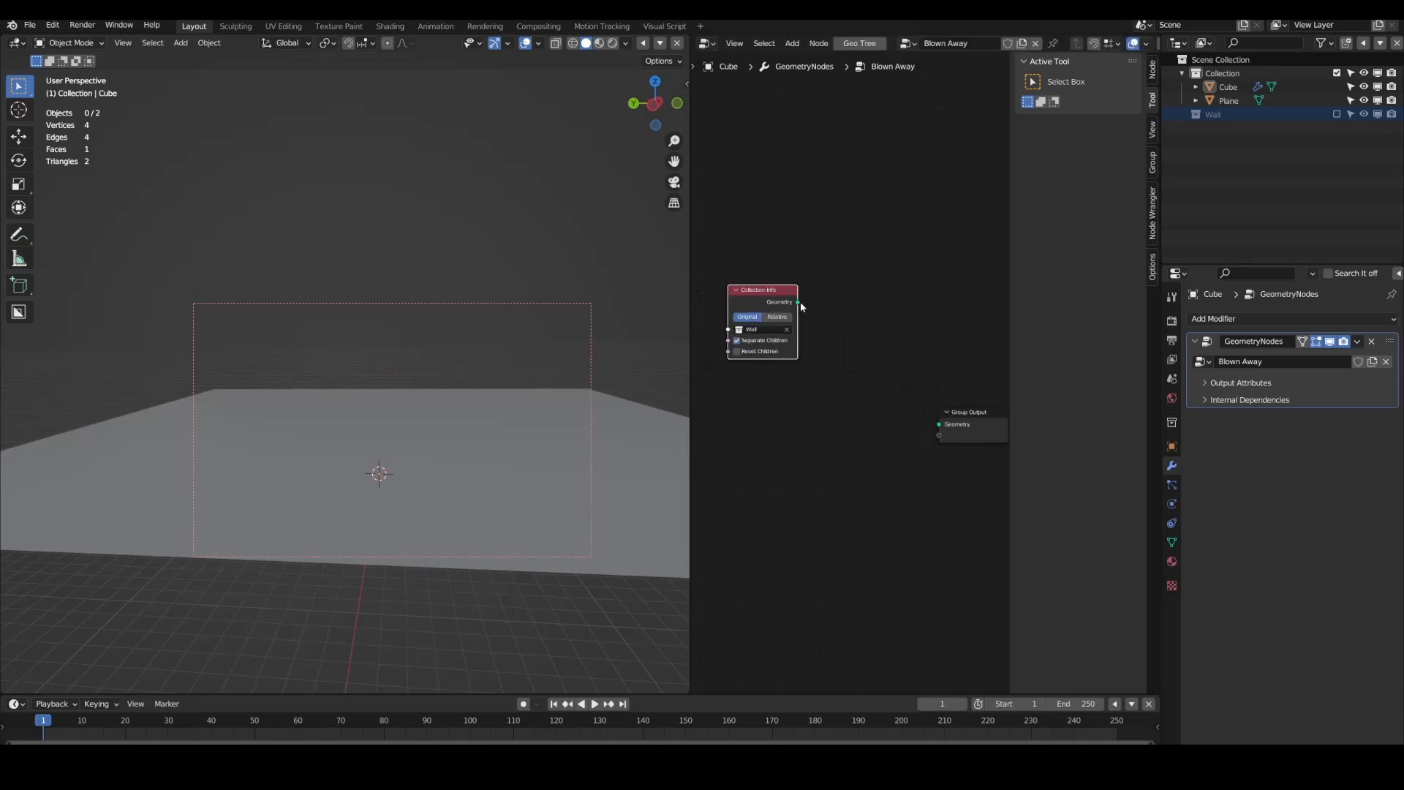
Step: Set the Collection Info node to Relative, connect its geometry to the Group Output and tidy the node placement
left_click(777, 317)
left_click_drag(797, 302, 939, 425)
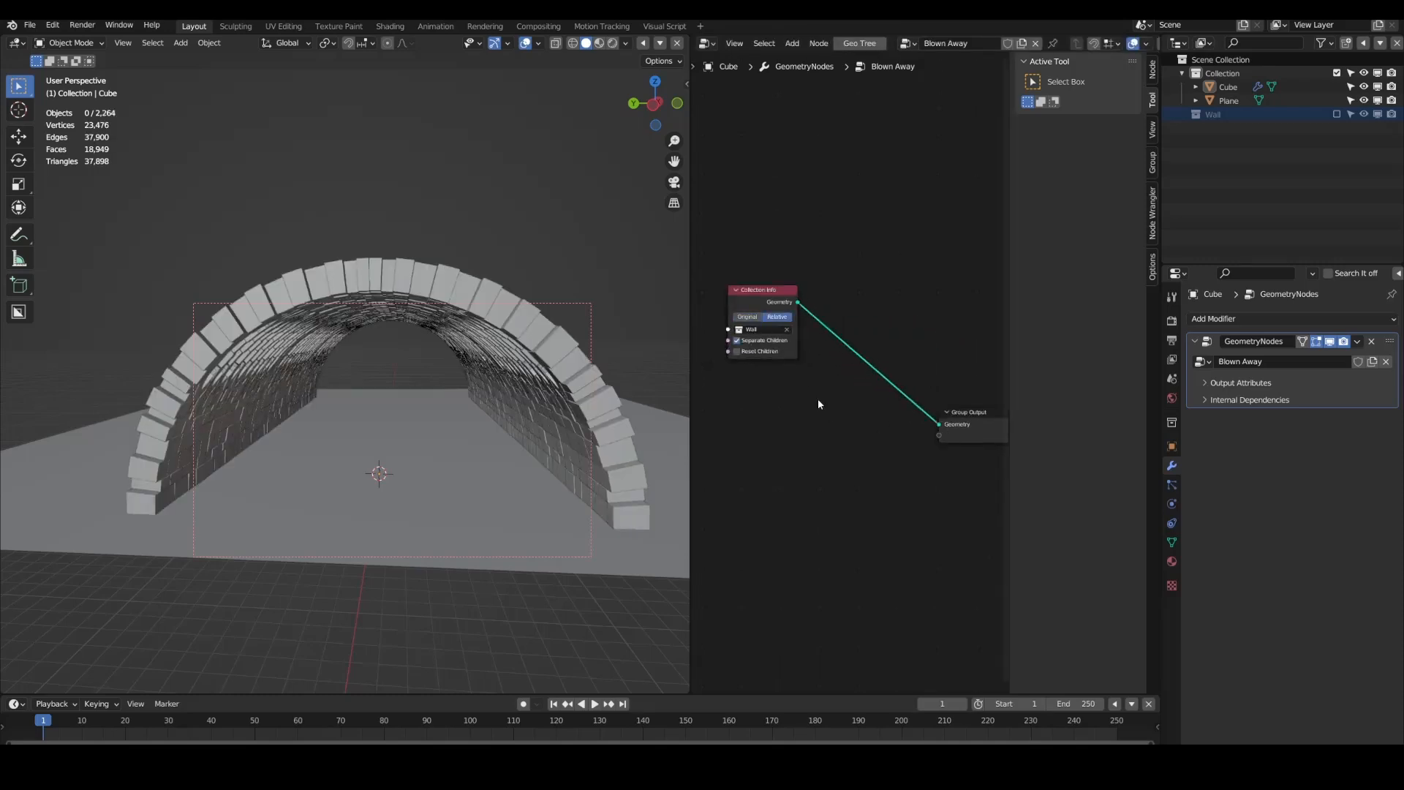
middle_click_drag(797, 366, 867, 351)
left_click_drag(839, 277, 784, 297)
scroll(782, 333, "down", 8)
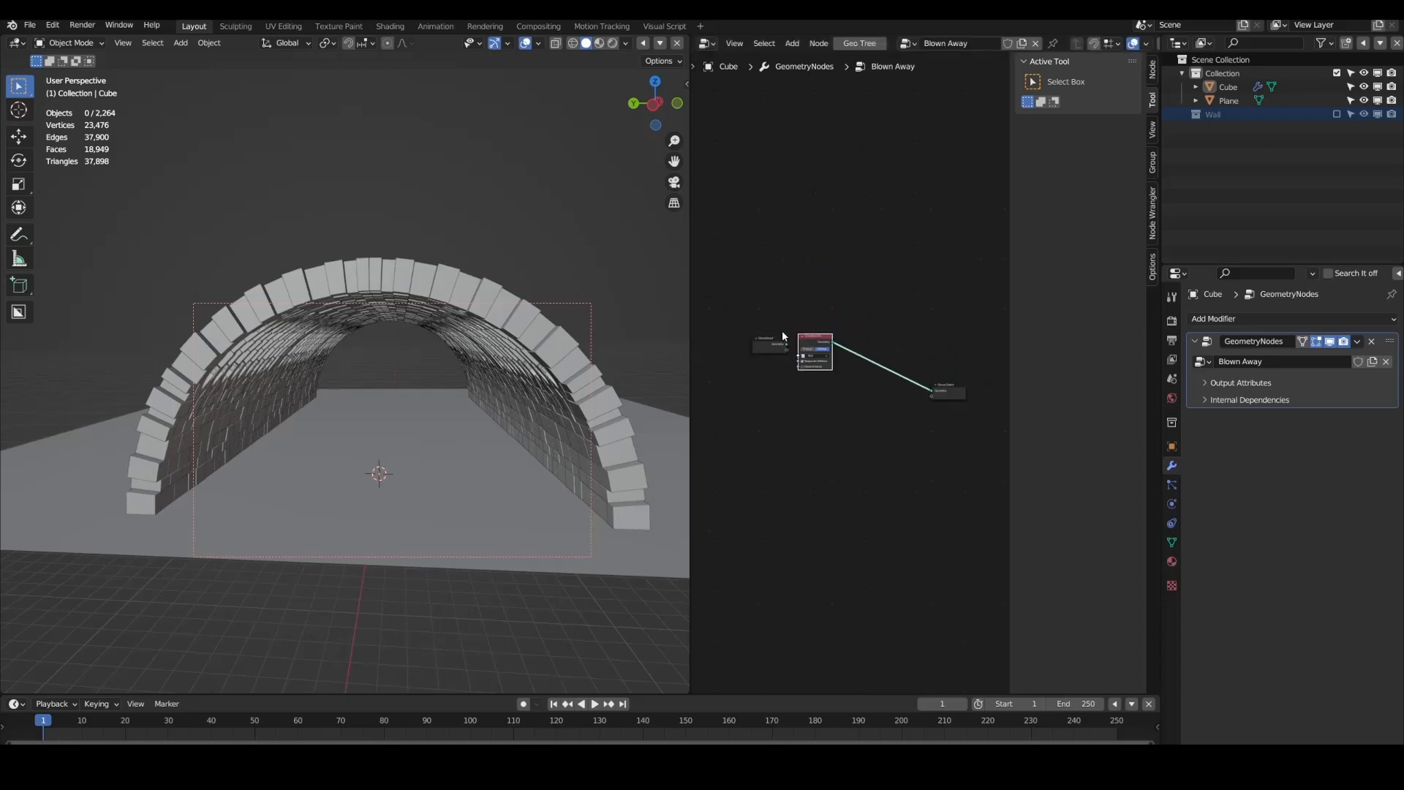
scroll(906, 392, "up", 2)
mouse_move(556, 435)
middle_mouse_down()
mouse_move(354, 480)
mouse_move(564, 438)
middle_mouse_up()
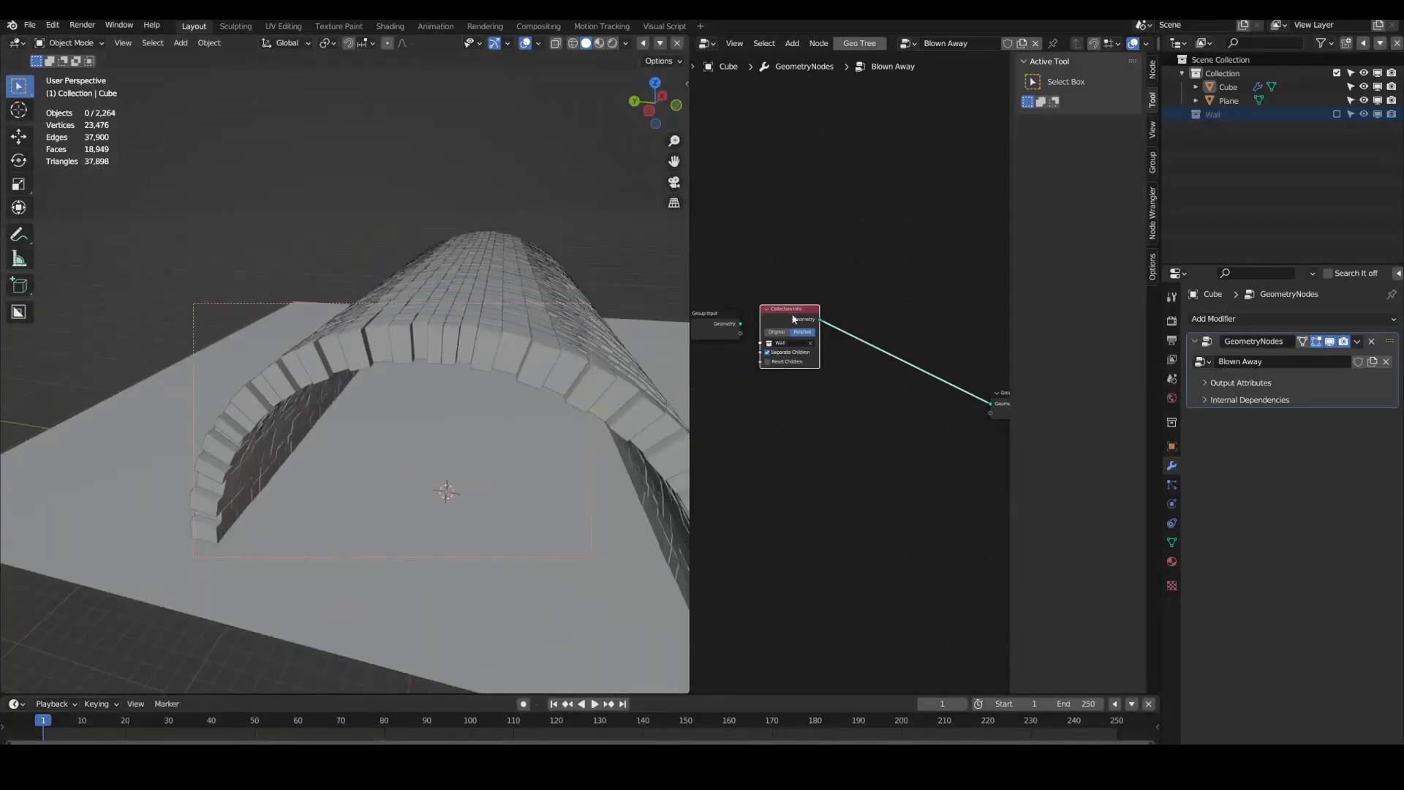
left_click_drag(792, 319, 764, 319)
Step: Insert a Set Position node between Collection Info and Group Output, and move Collection Info away to make room
key("shift+a")
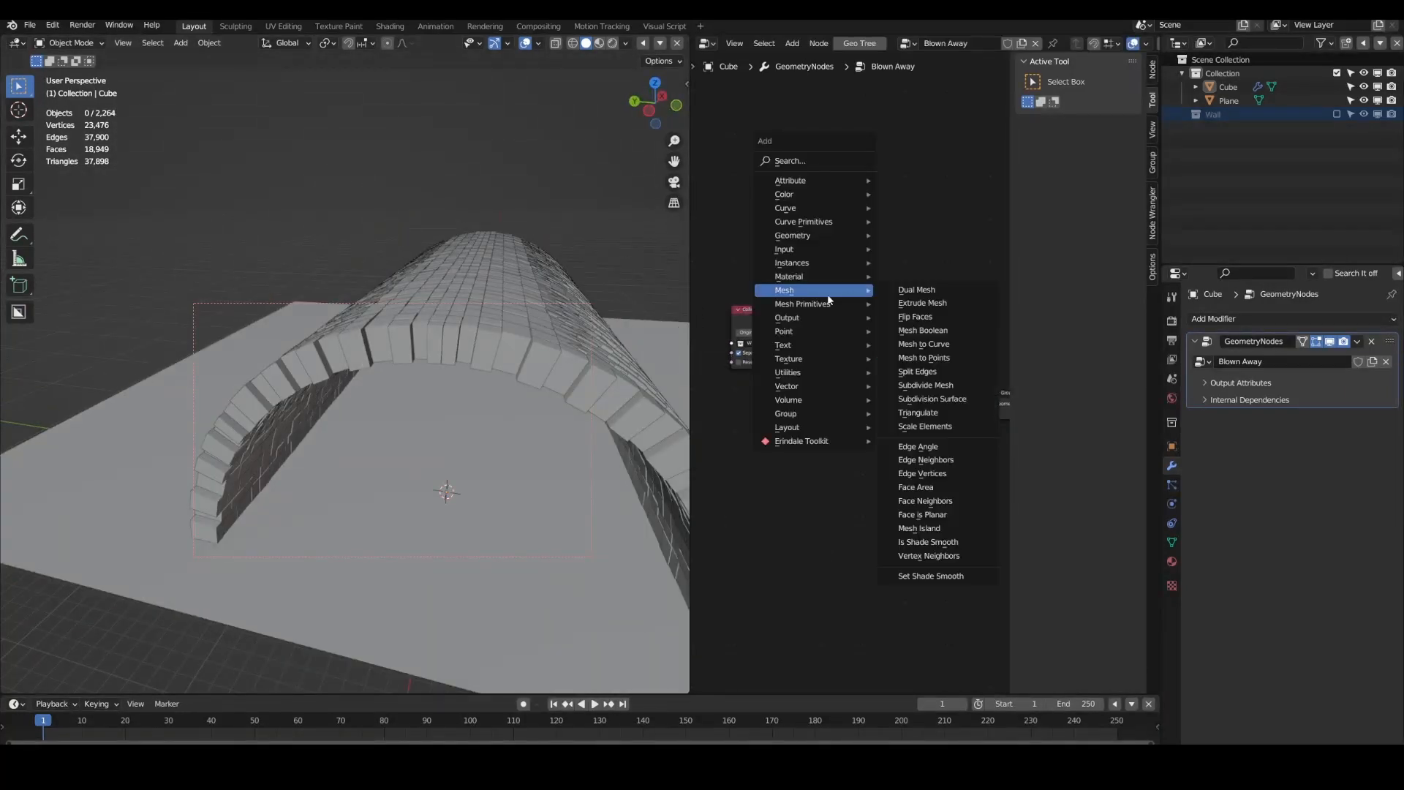
left_click(811, 155)
type("set")
key("Down")
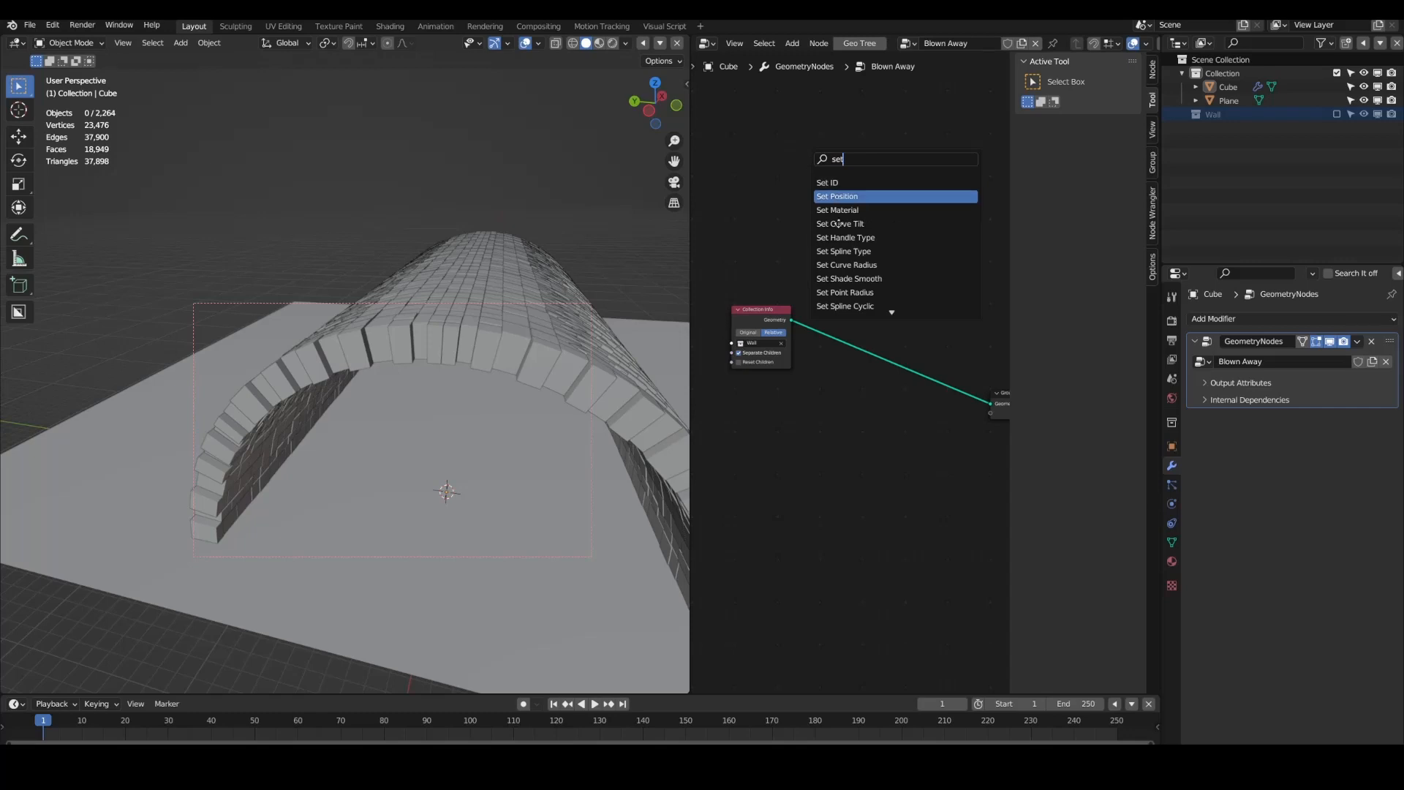
key("Return")
left_click(841, 338)
left_click_drag(749, 313, 736, 313)
middle_click_drag(738, 319, 918, 294)
scroll(918, 294, "up", 3)
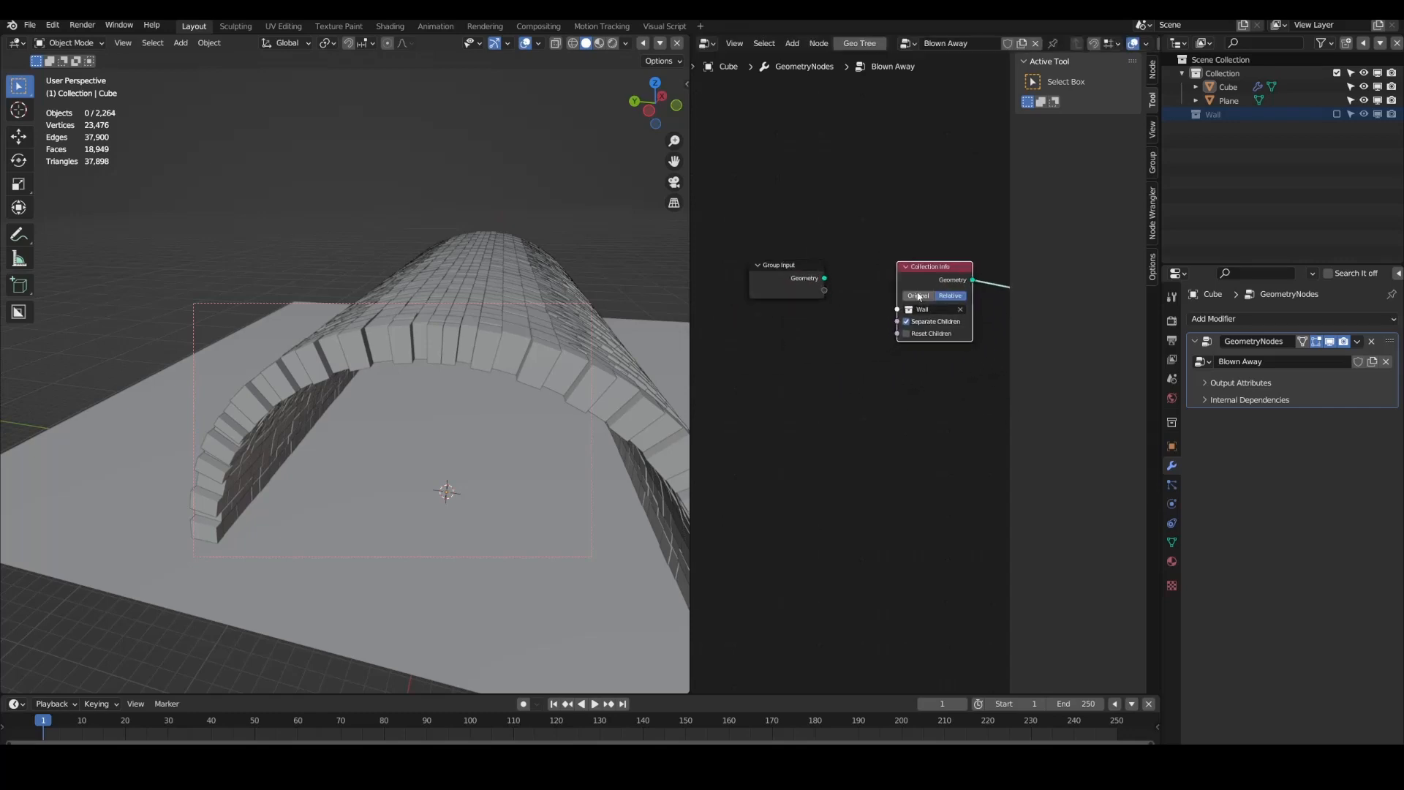
left_click_drag(916, 286, 768, 326)
middle_click_drag(867, 332, 701, 339)
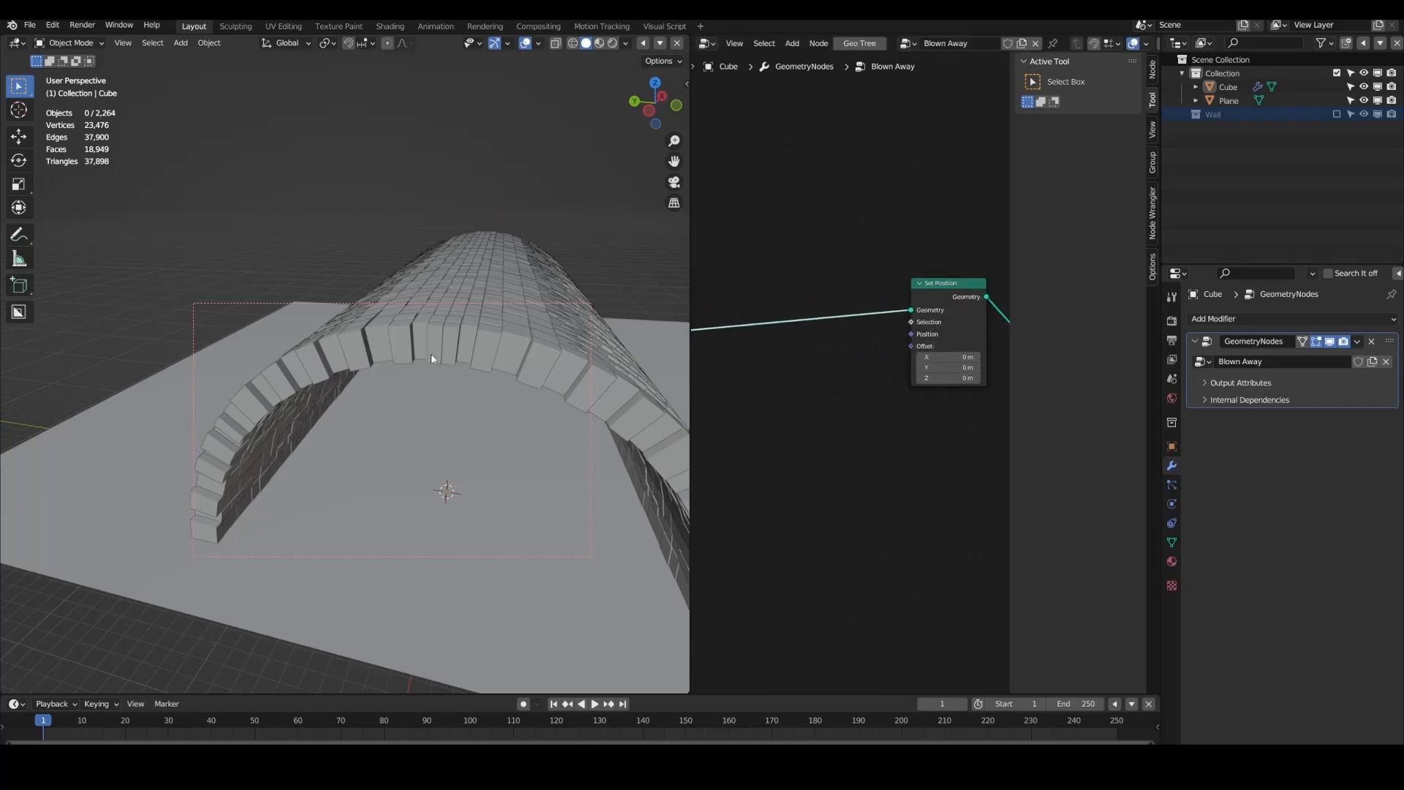
Step: Switch the viewport to Material Preview and examine the brick texture inside the tunnel
key("z")
left_click(434, 427)
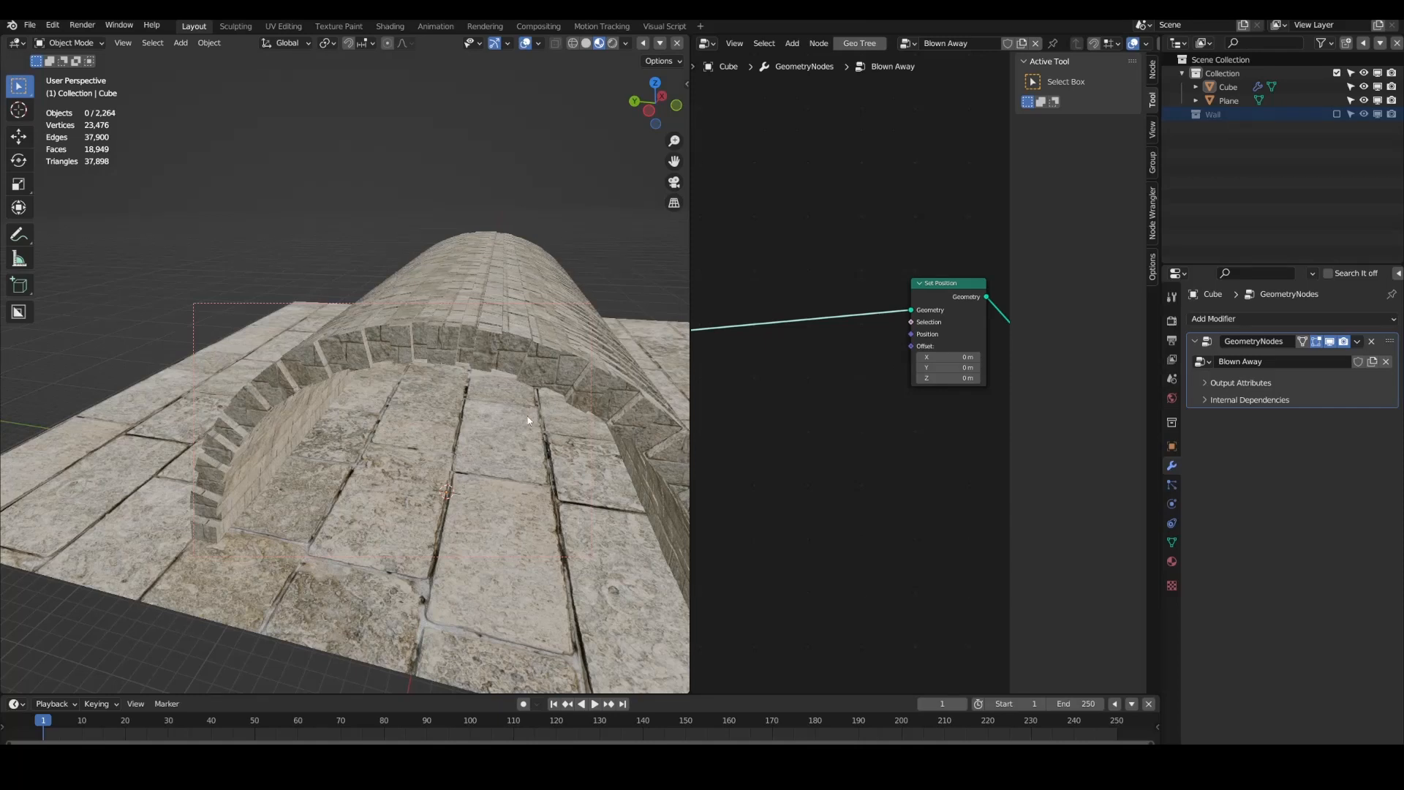
left_click_drag(950, 309, 956, 337)
scroll(511, 402, "up", 8)
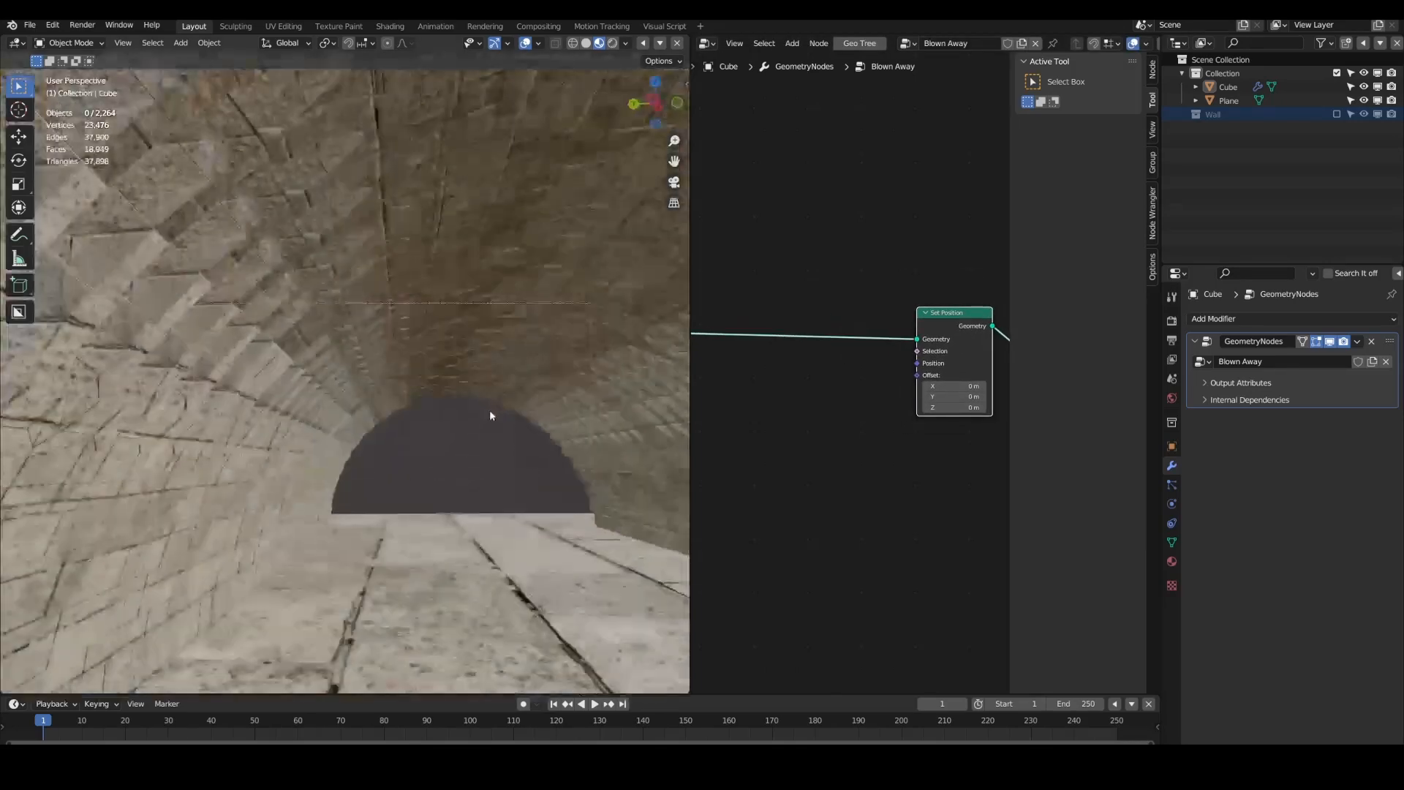
scroll(928, 360, "down", 3)
Step: Insert a Realize Instances node between Collection Info and Set Position
middle_click_drag(777, 373, 912, 368)
key("shift+a")
left_click(890, 296)
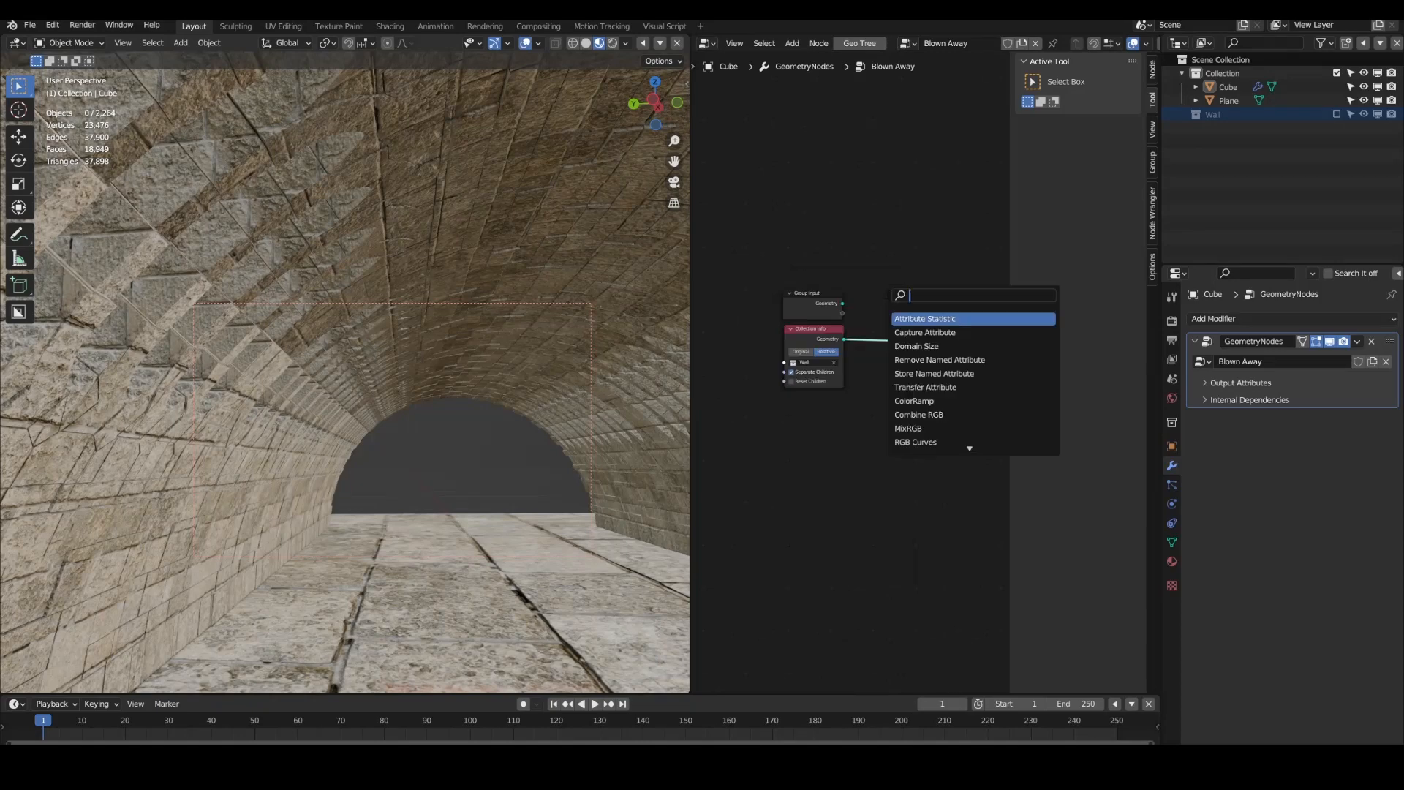
type("realize")
key("Return")
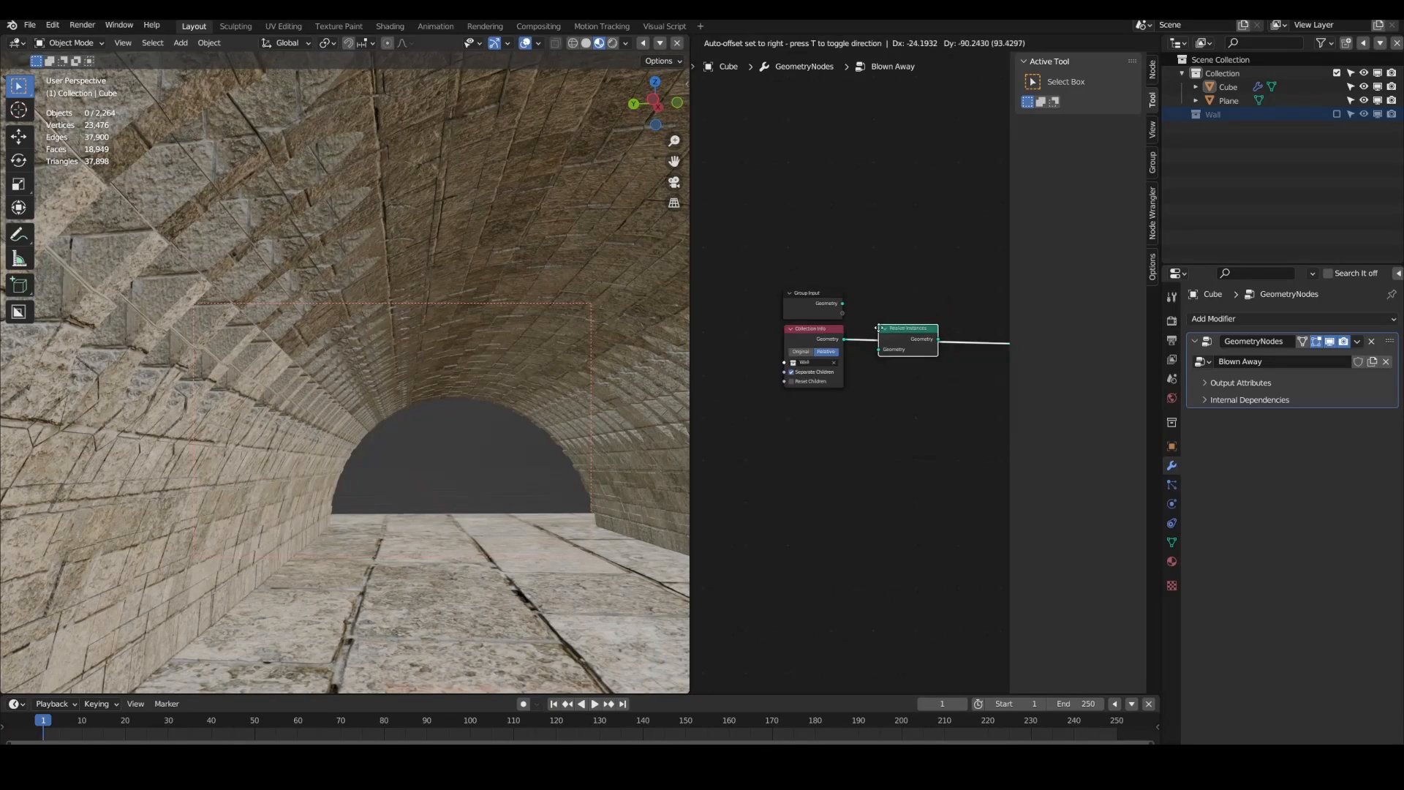
left_click(881, 330)
Step: Switch the viewport to Solid shading and examine the realized bricks and openings of the tunnel up close
scroll(441, 467, "down", 6)
mouse_move(440, 472)
middle_mouse_down()
mouse_move(453, 491)
mouse_move(401, 488)
mouse_move(521, 444)
mouse_move(547, 475)
mouse_move(534, 496)
middle_mouse_up()
key("z")
left_click(521, 479)
scroll(514, 445, "up", 3)
scroll(520, 468, "up", 3)
scroll(533, 497, "up", 3)
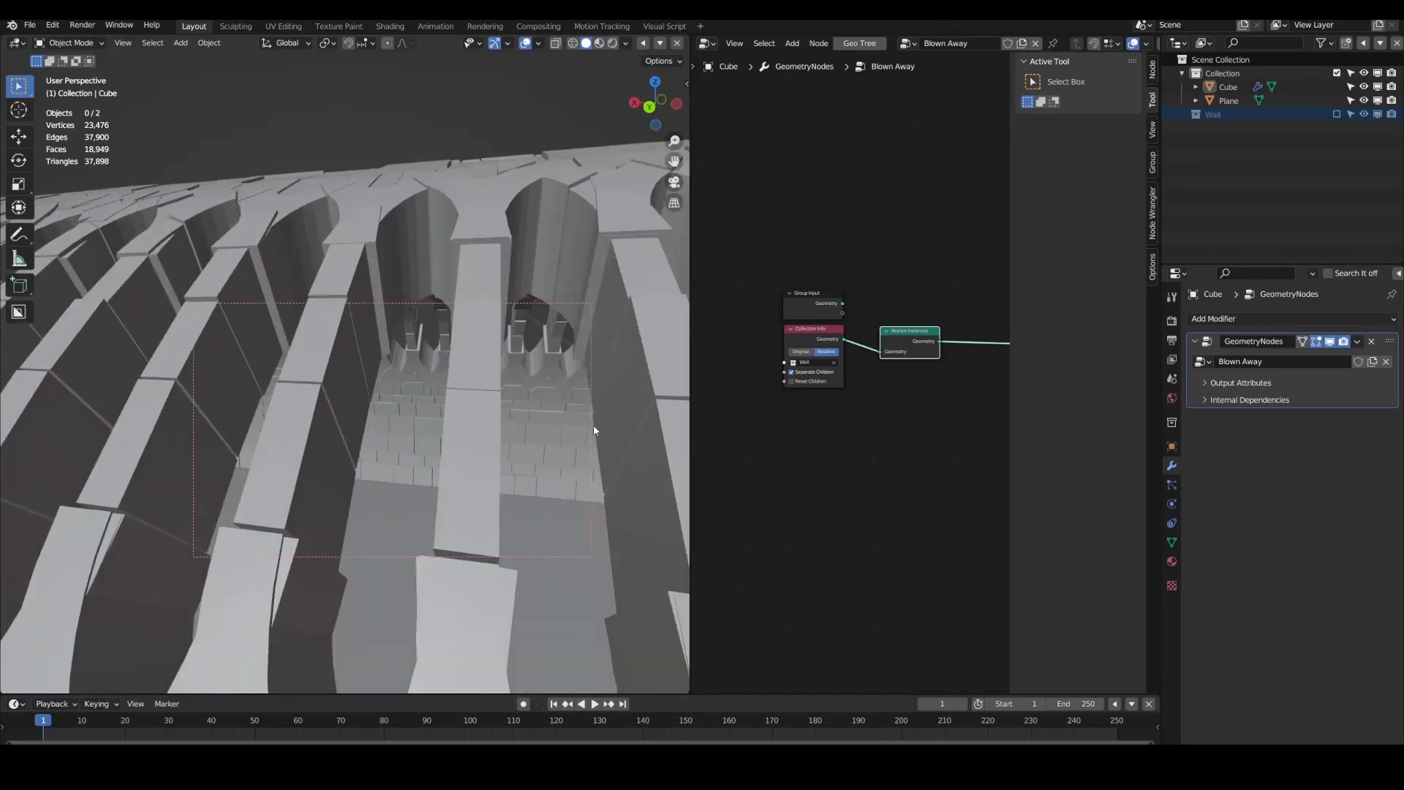
middle_click_drag(594, 427, 493, 454)
scroll(477, 486, "down", 4)
scroll(530, 449, "up", 1)
scroll(545, 445, "down", 4)
scroll(490, 449, "down", 5)
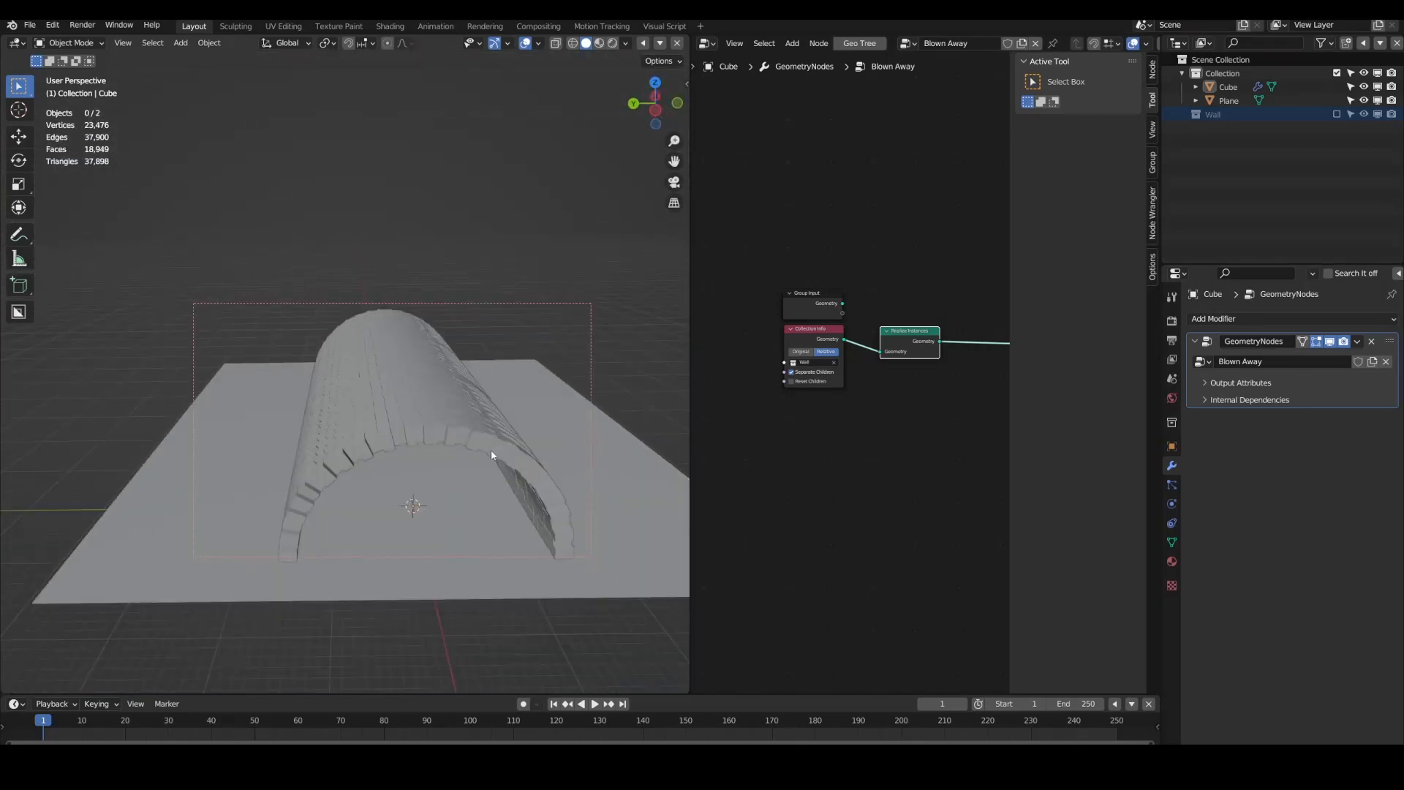
Step: Return the viewport to Material Preview and examine how the realized bricks' material looks inside the tunnel
key("z")
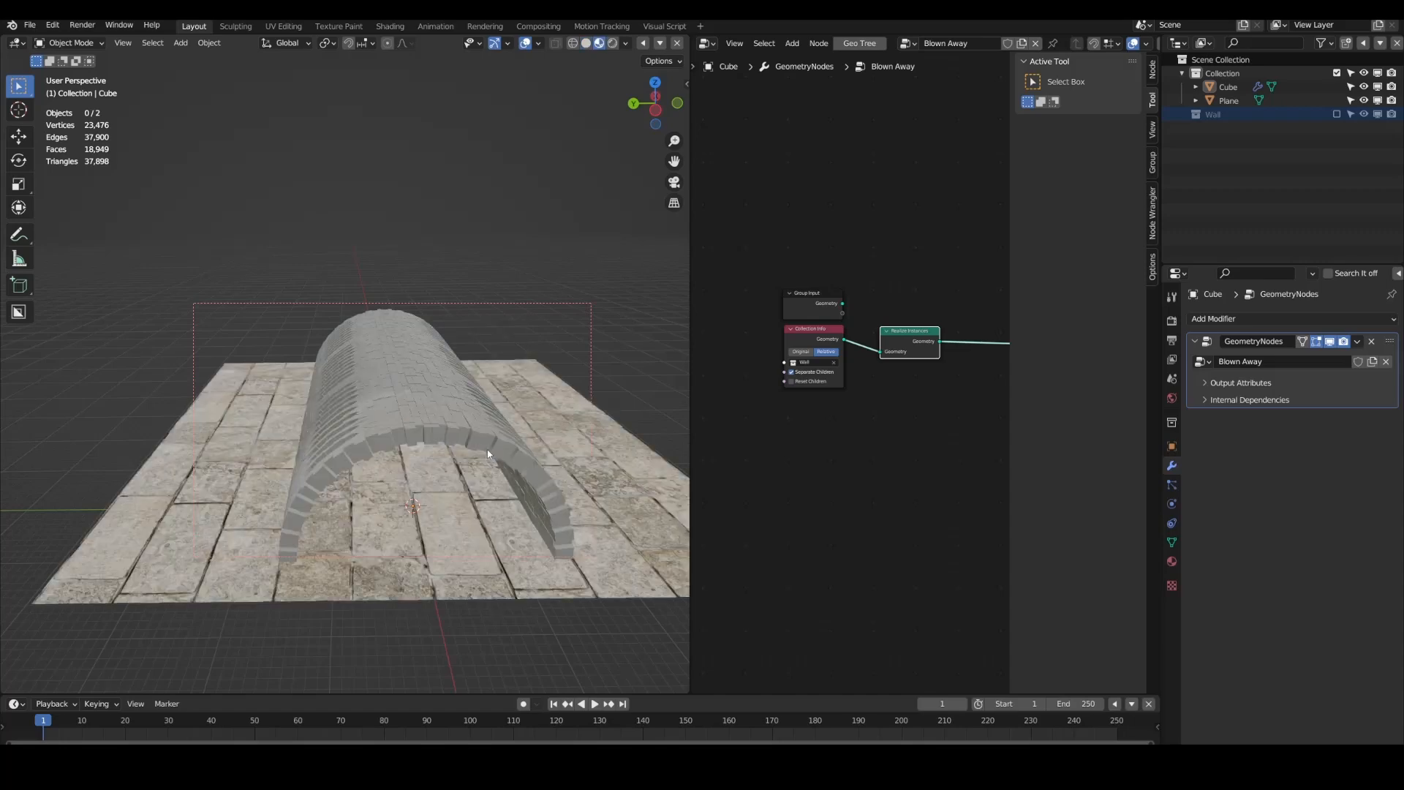
scroll(457, 468, "up", 5)
middle_click_drag(458, 469, 432, 440)
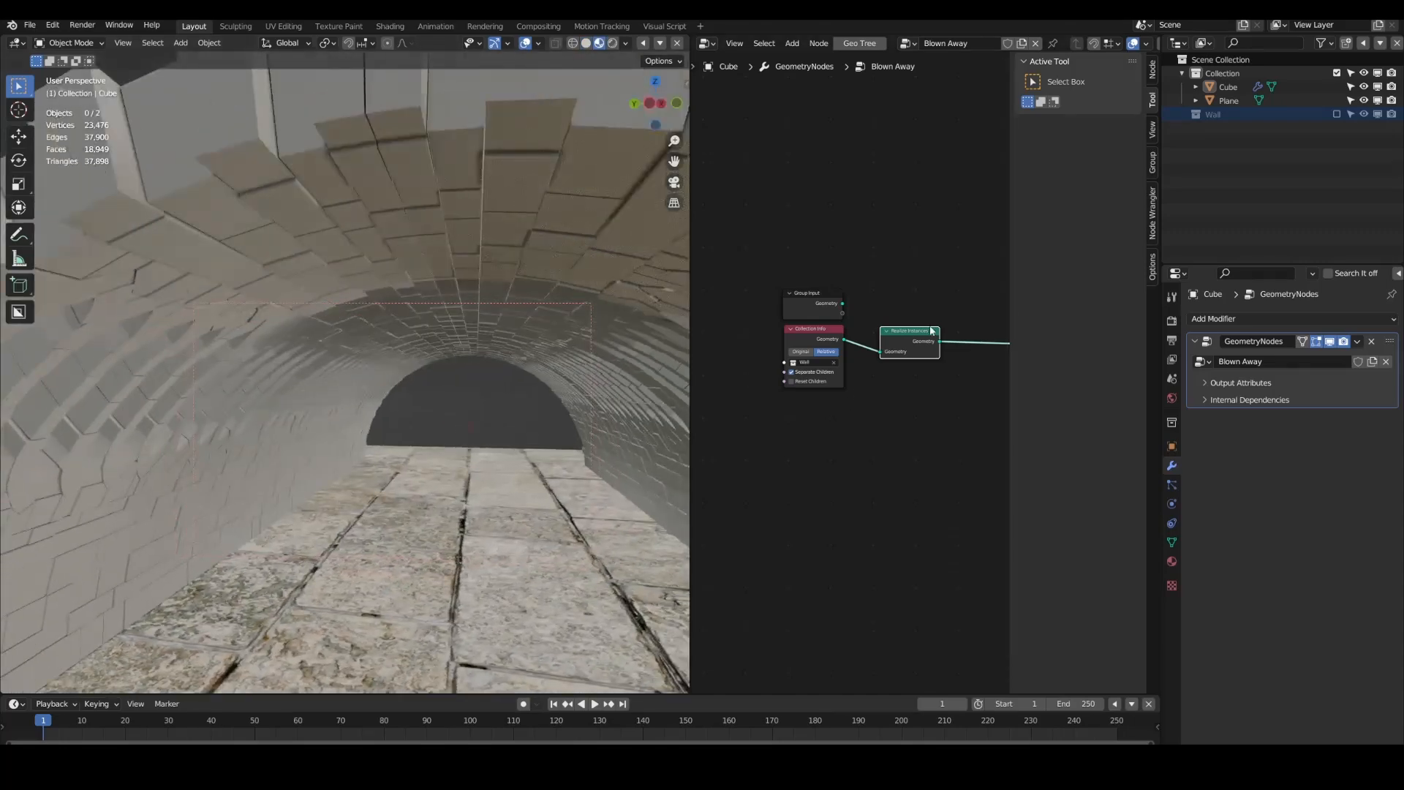
scroll(480, 357, "down", 5)
middle_click_drag(479, 357, 570, 329)
scroll(445, 360, "up", 5)
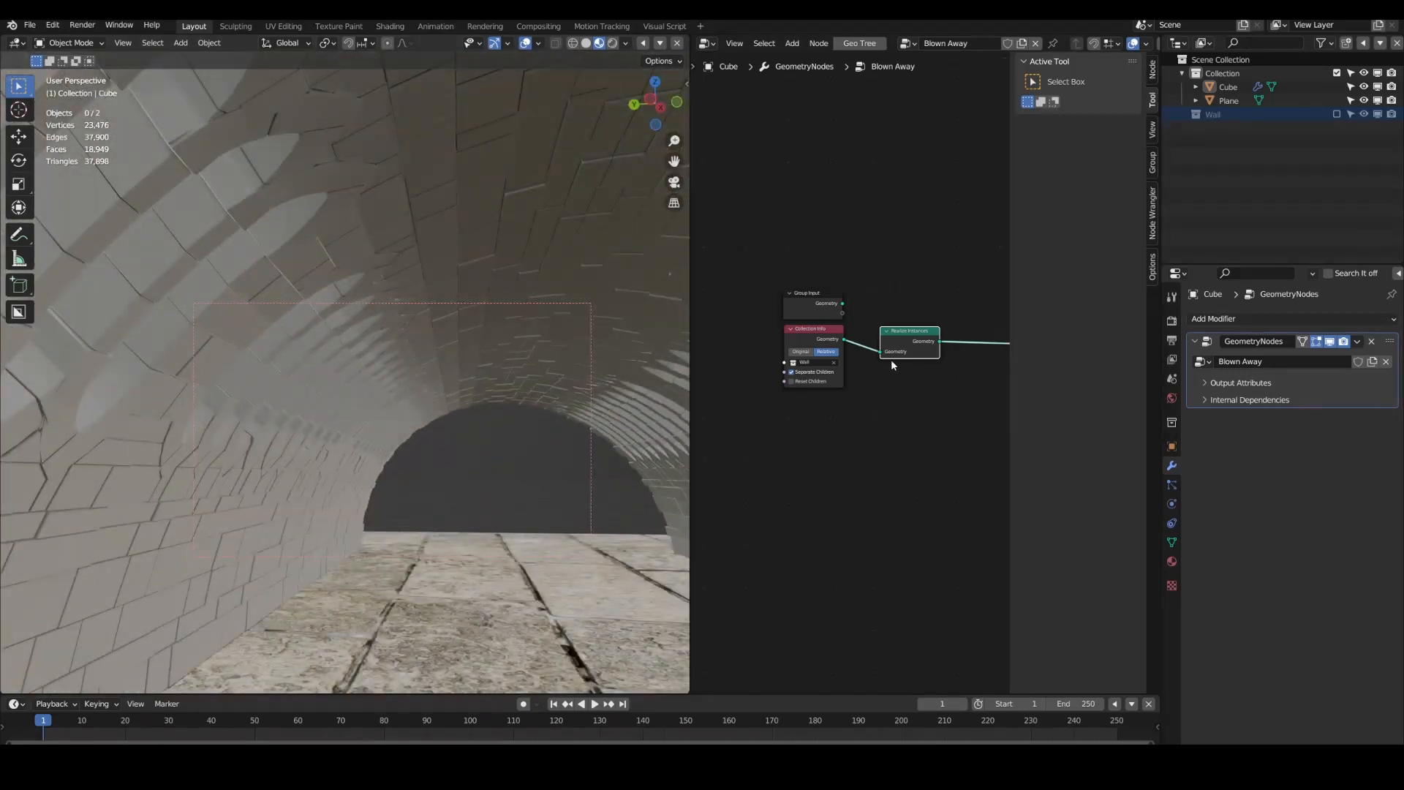
Step: Delete the Realize Instances node while keeping its link, and check the tunnel's texture from outside
key("ctrl+x")
scroll(531, 412, "down", 1)
scroll(593, 395, "down", 7)
middle_click_drag(593, 395, 502, 432)
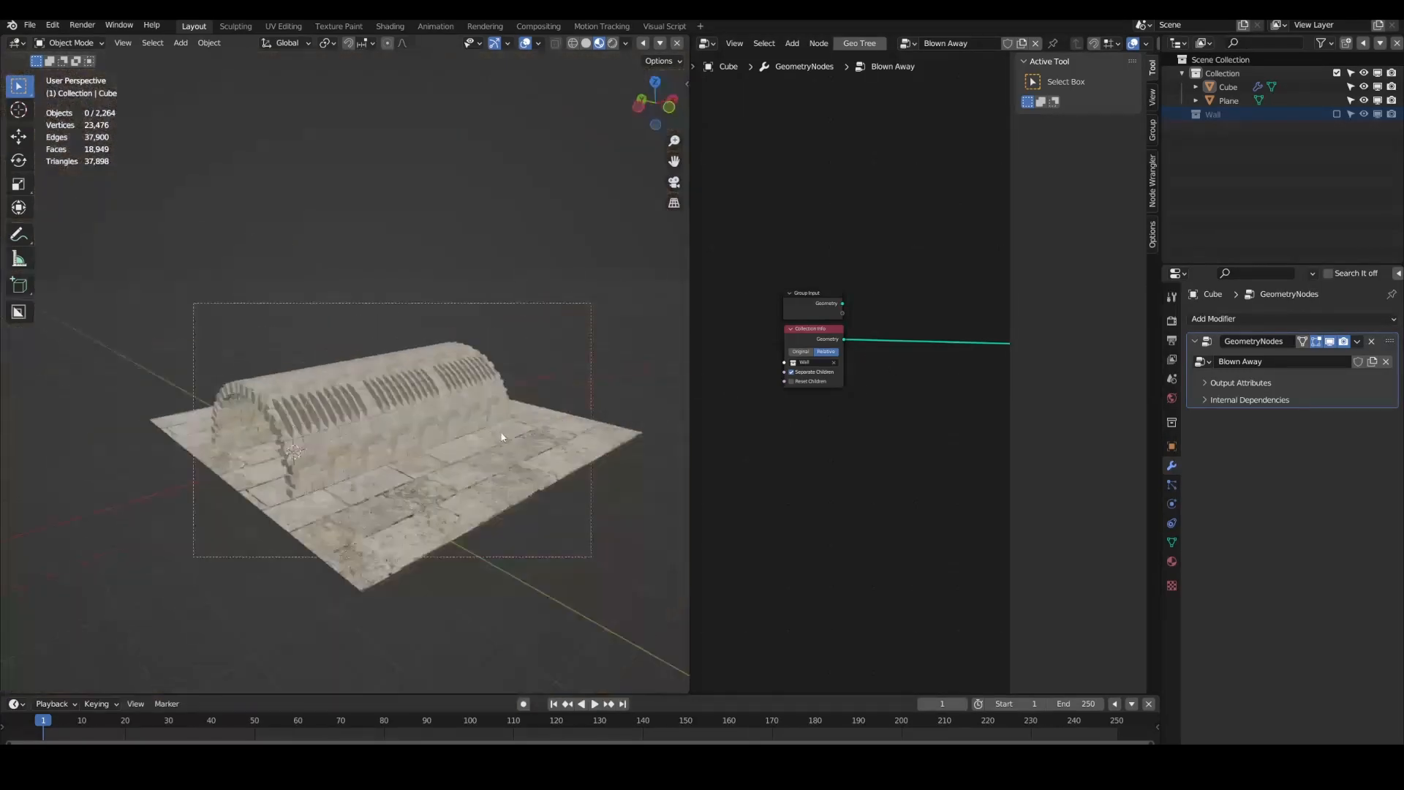
scroll(502, 432, "up", 4)
Step: Add a Vector Math node set to Scale and connect its output to the Position input of Set Position
middle_click_drag(895, 375, 702, 405)
middle_click_drag(827, 396, 915, 339)
key("shift+a")
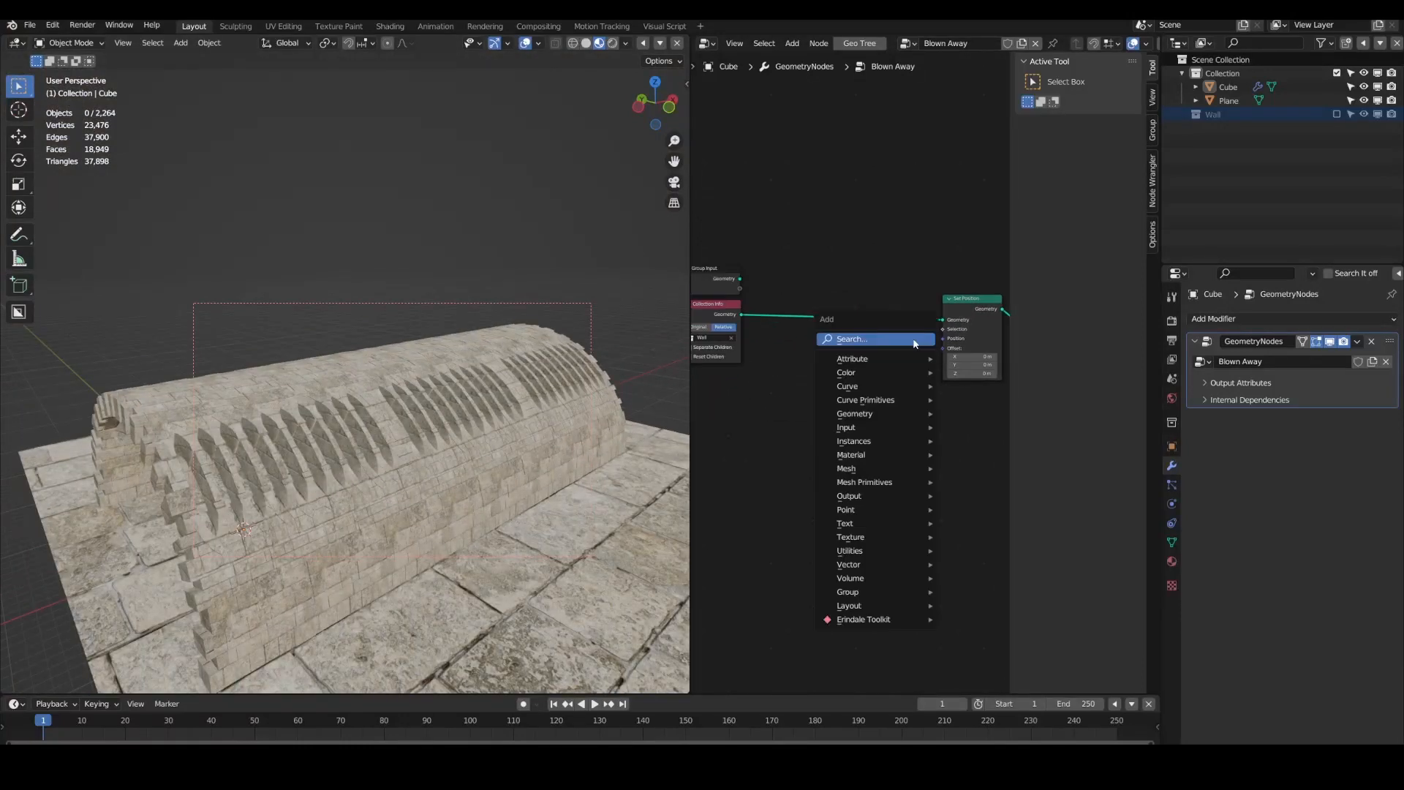
mouse_move(918, 564)
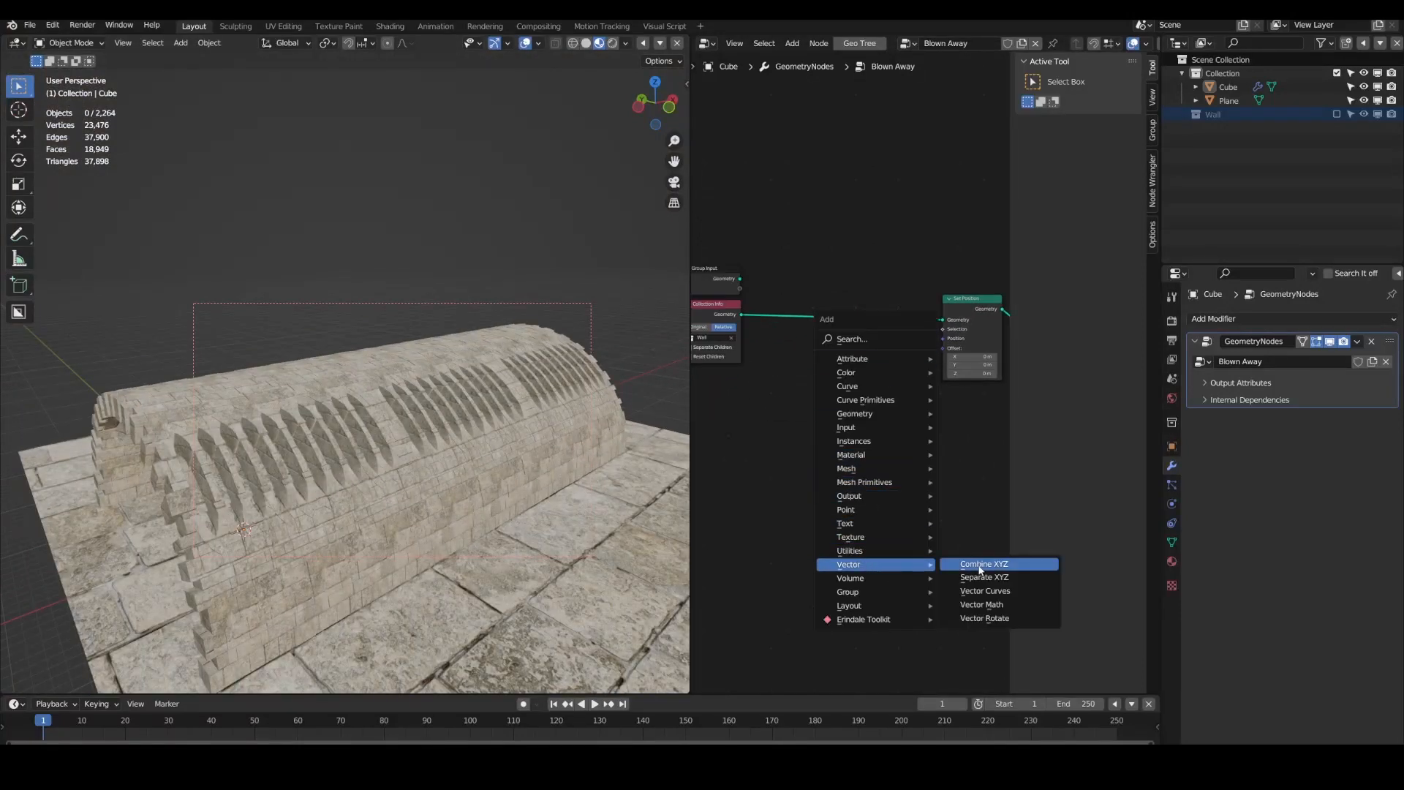
left_click(981, 604)
left_click(874, 399)
left_click(878, 388)
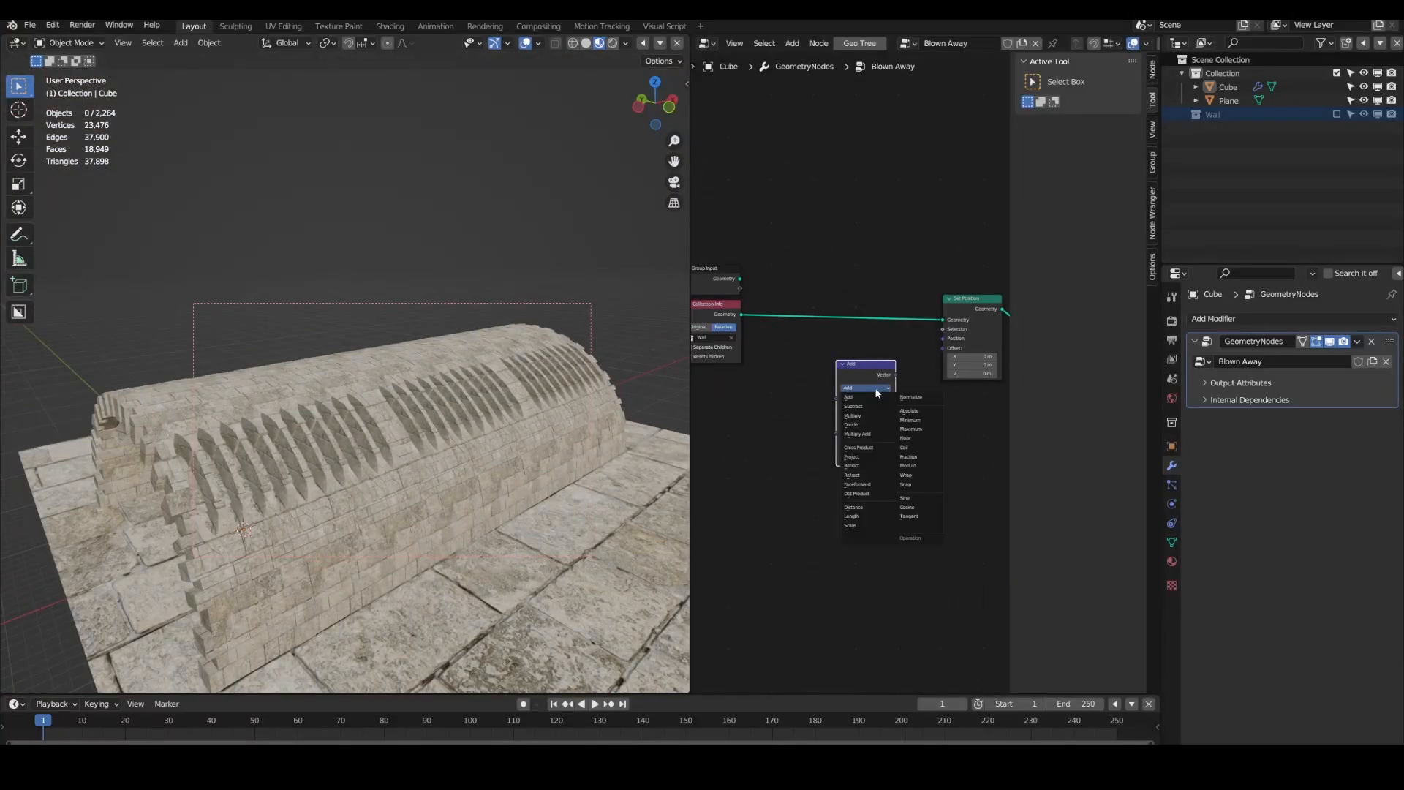
left_click(866, 525)
left_click_drag(895, 375, 943, 348)
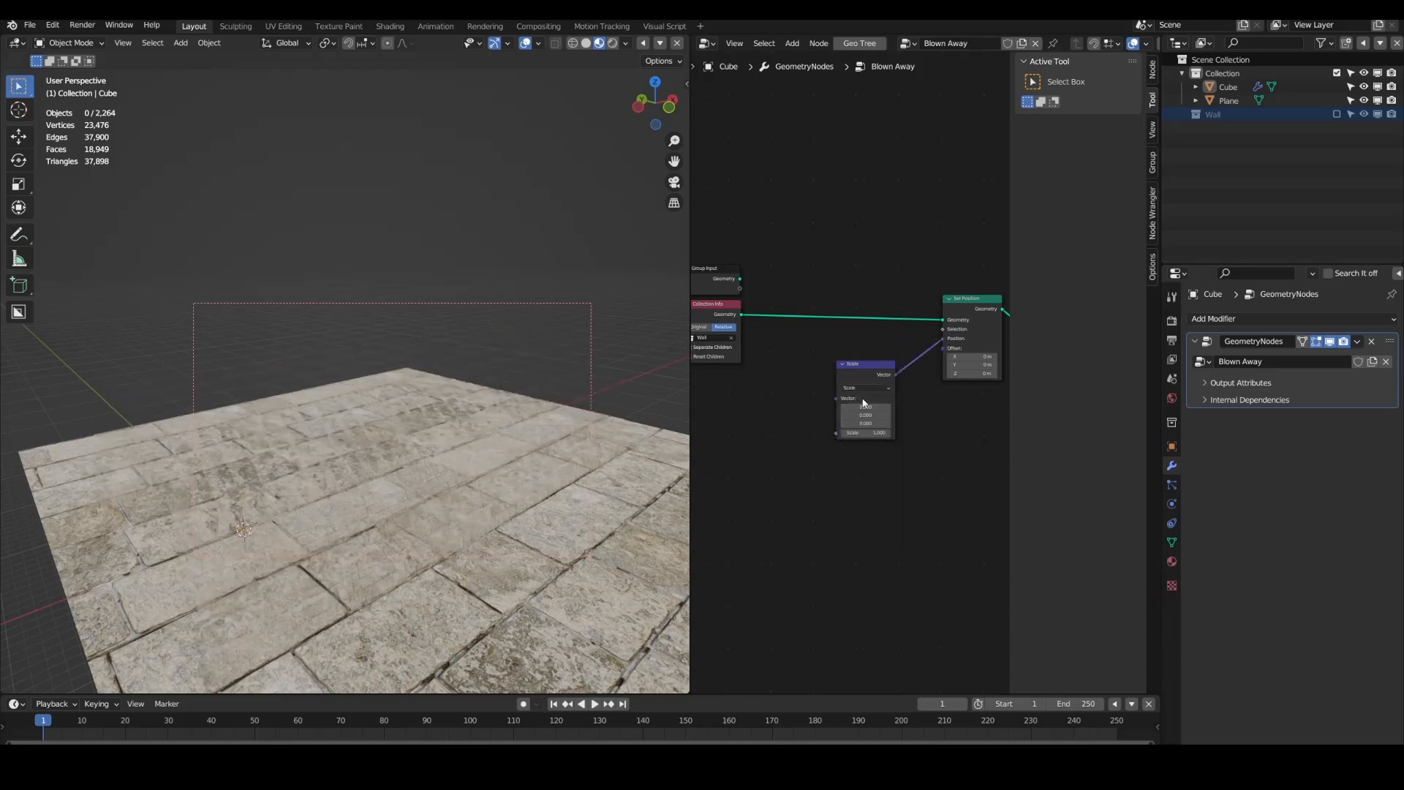
Step: Switch the viewport from material preview to Solid shading
scroll(863, 403, "up", 1)
middle_click_drag(863, 403, 924, 385)
key("z")
left_click(607, 424)
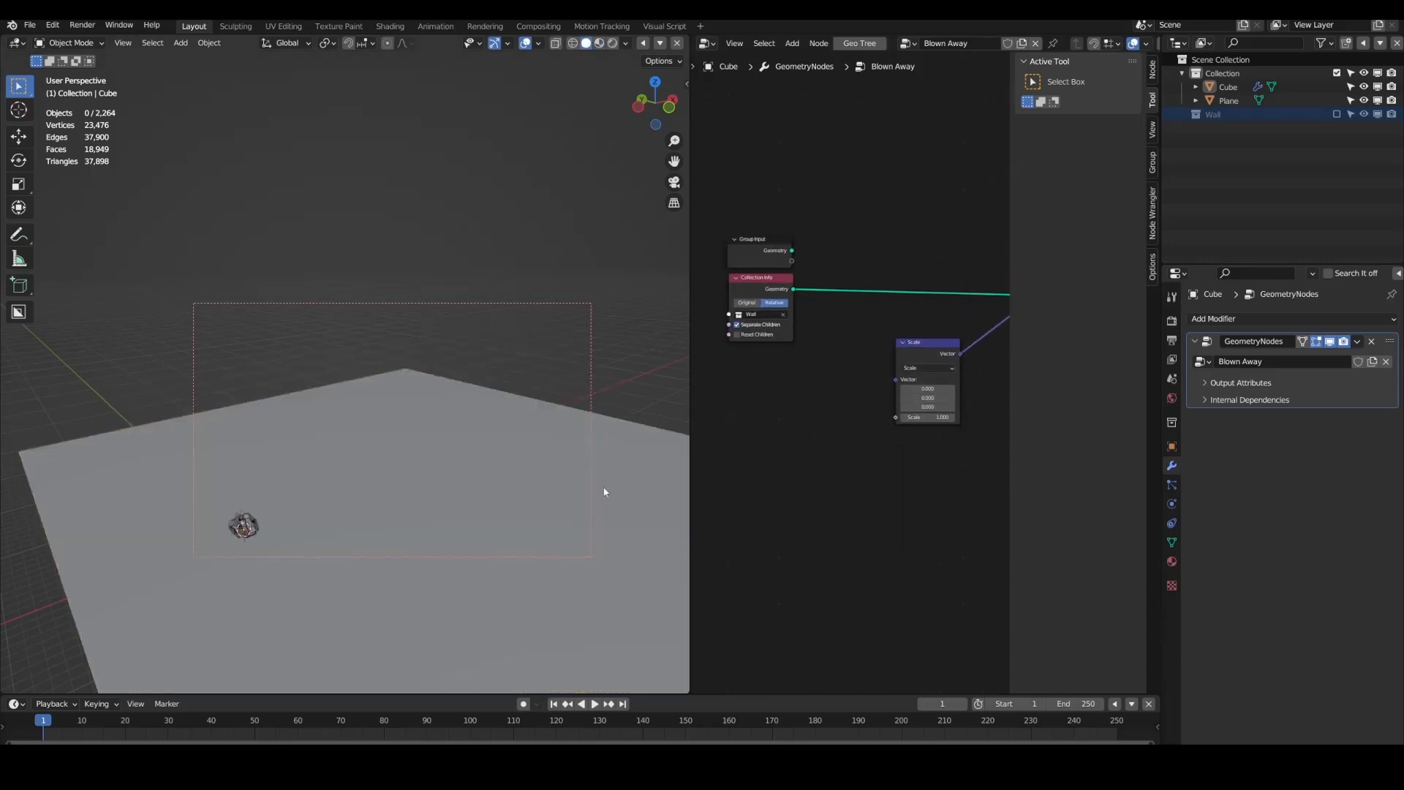
Step: Add a Position node and connect it to the Vector input of the Scale node
key("shift+a")
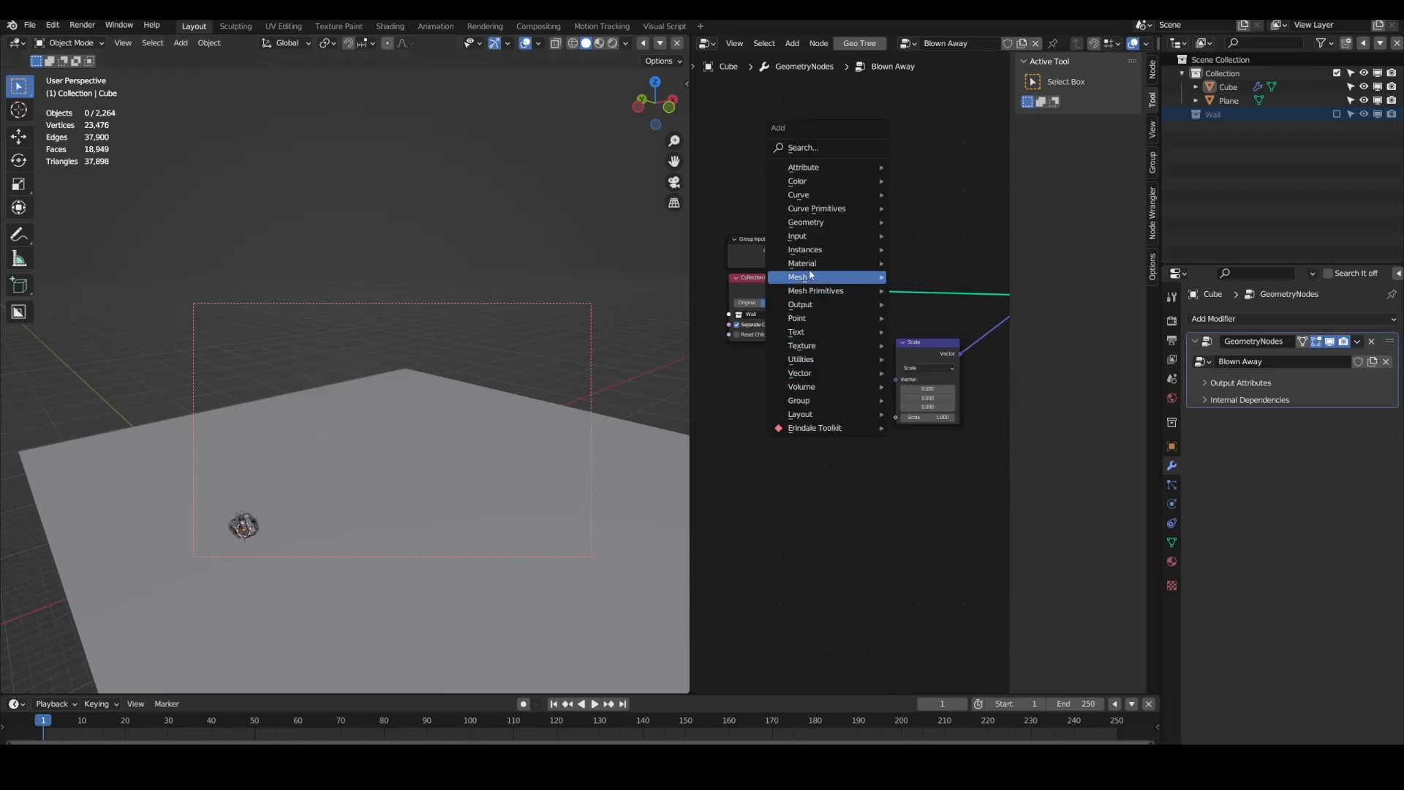
mouse_move(841, 237)
left_click(951, 436)
left_click(783, 371)
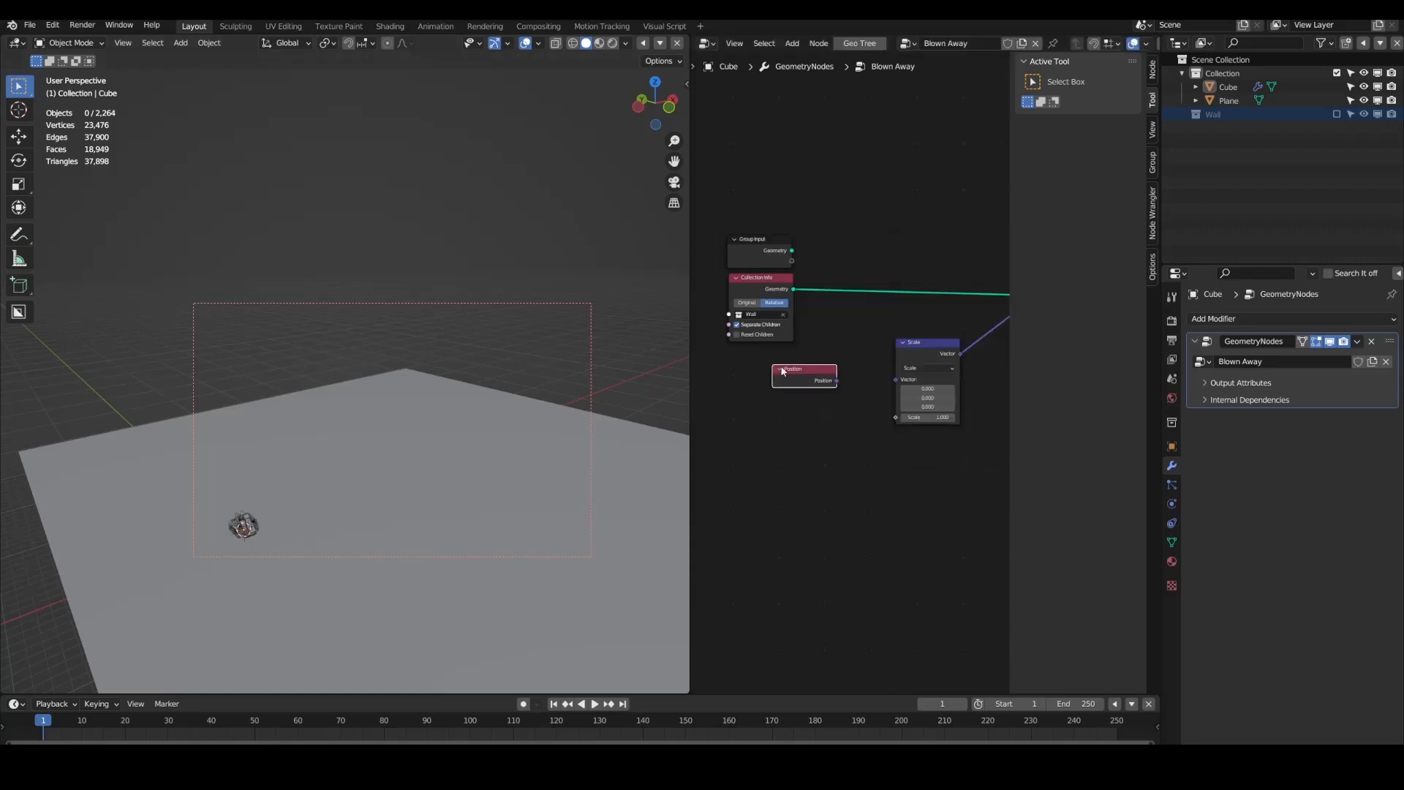
left_click_drag(896, 367, 965, 389)
Step: Test the Scale node on the bricks with a factor of 0 and with a factor of 1
left_click(930, 389)
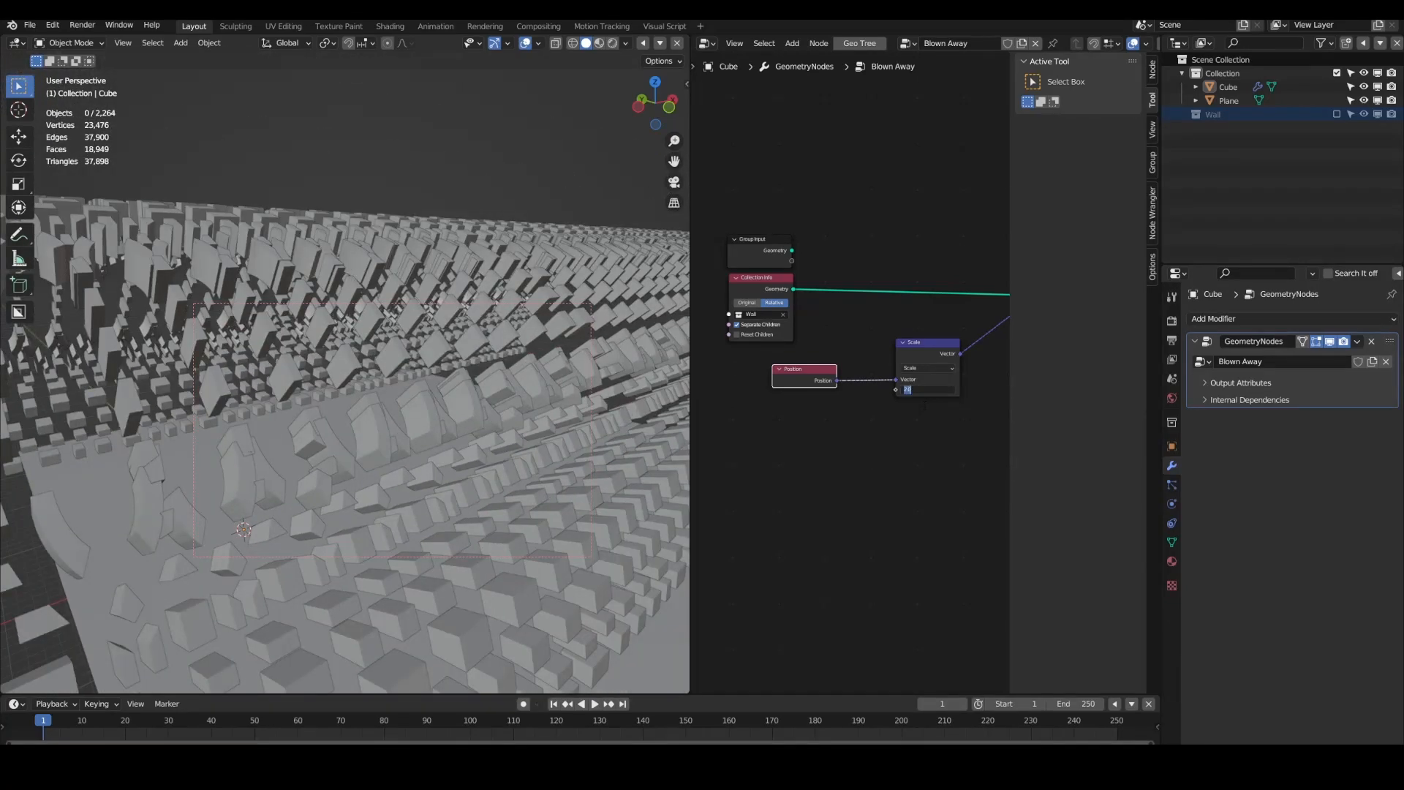
type("0")
key("Return")
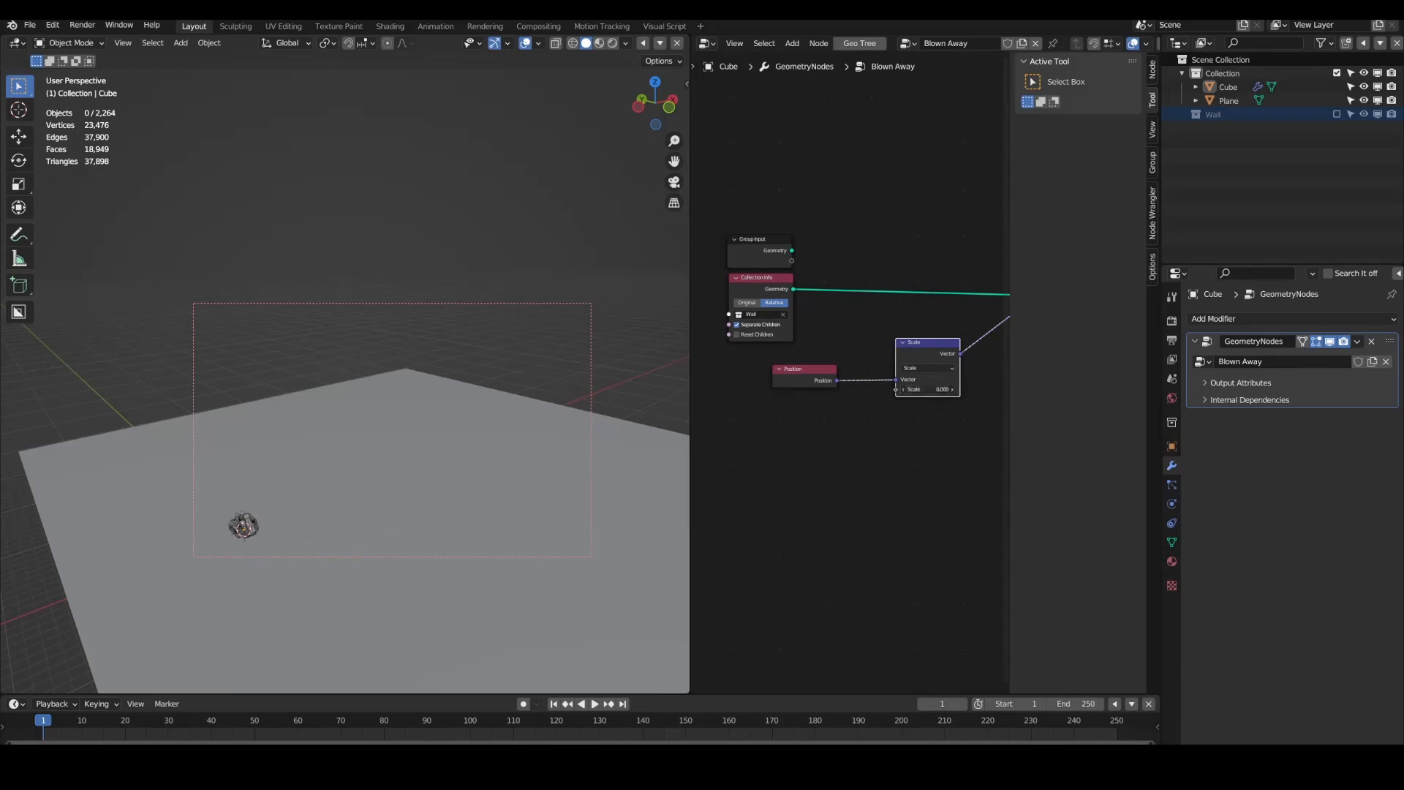
left_click(945, 390)
type("1")
key("Return")
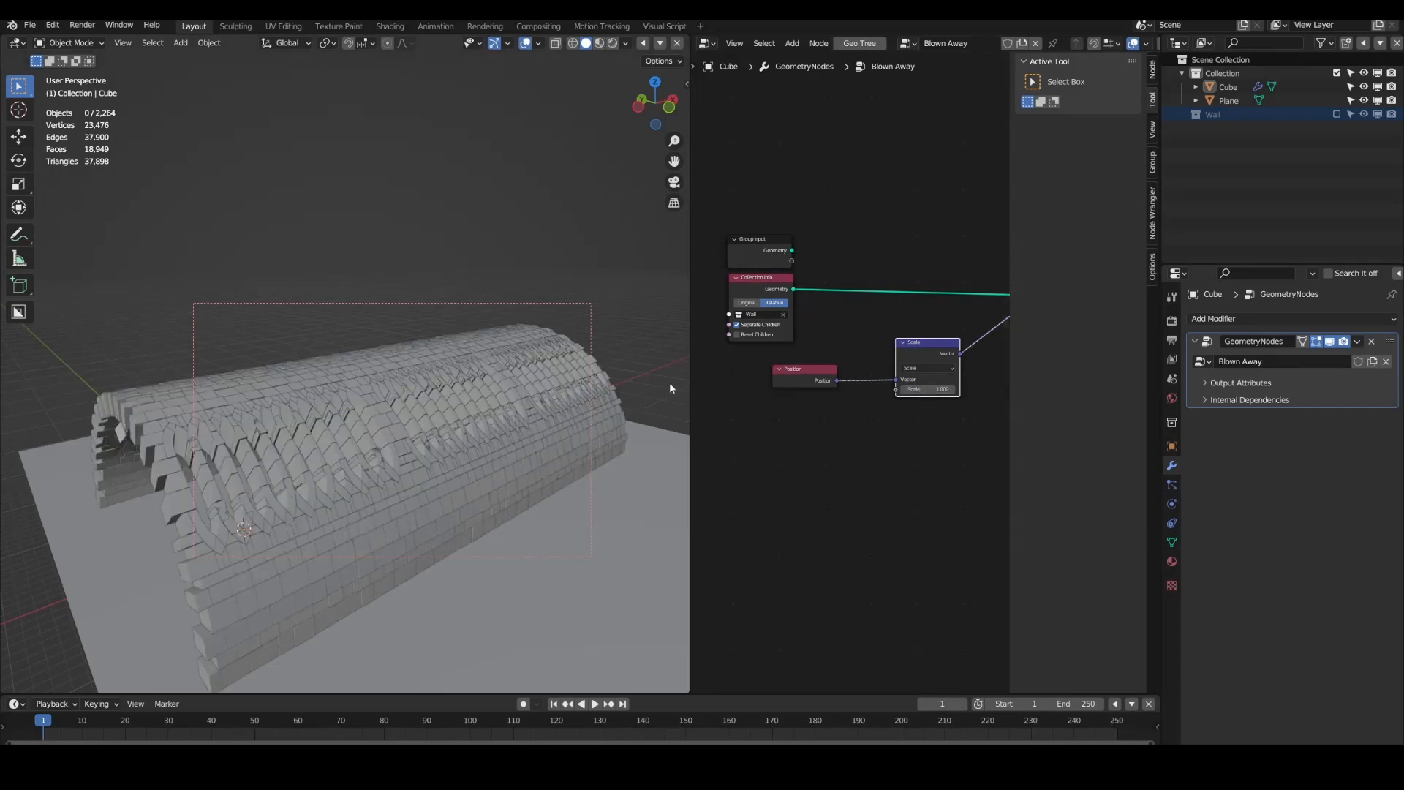
Step: Move the Position node away from the Scale node, raise the scale factor to 1.4, and check the brick gaps from the tunnel's end
left_click_drag(801, 384, 738, 378)
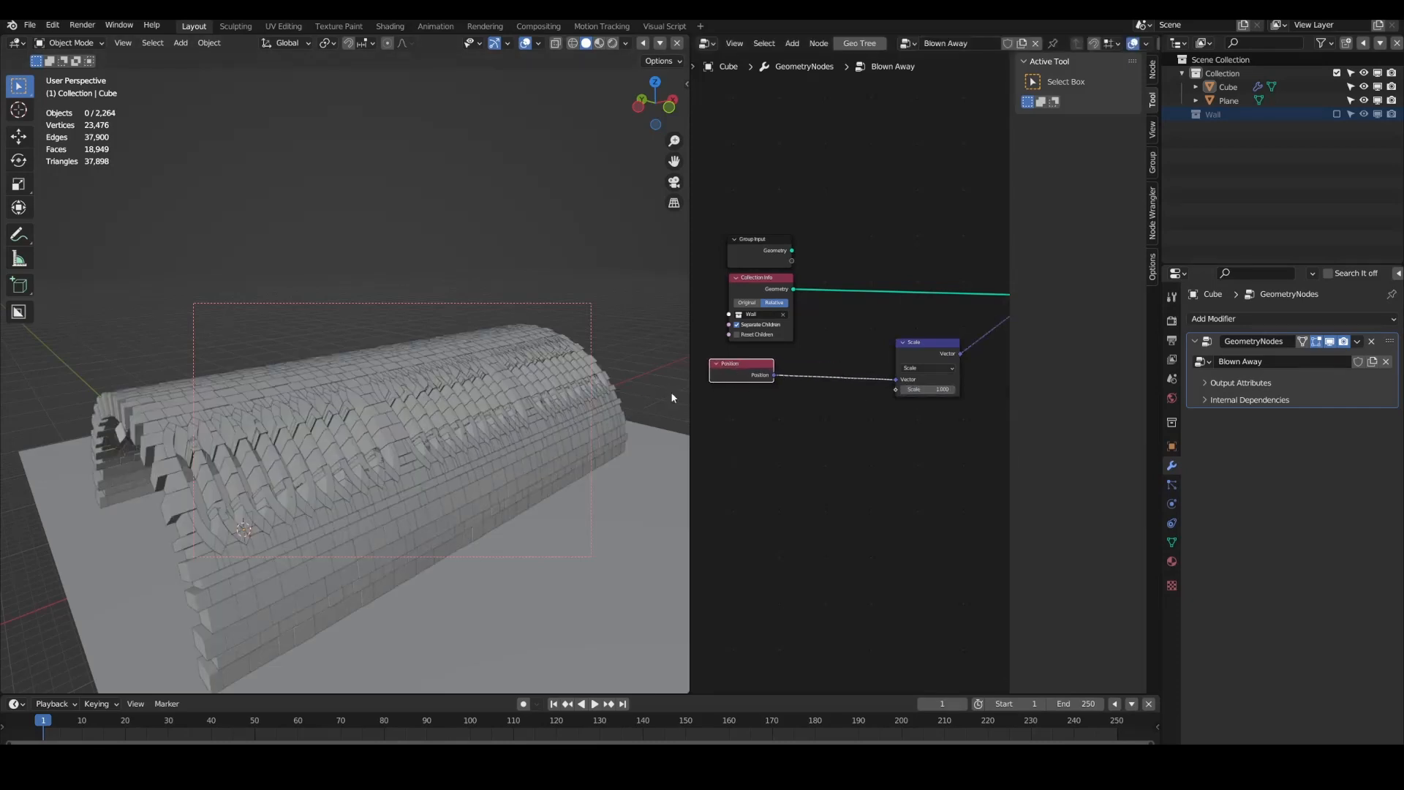
left_click_drag(933, 389, 964, 389)
middle_click_drag(381, 482, 505, 462)
middle_click_drag(836, 403, 890, 391)
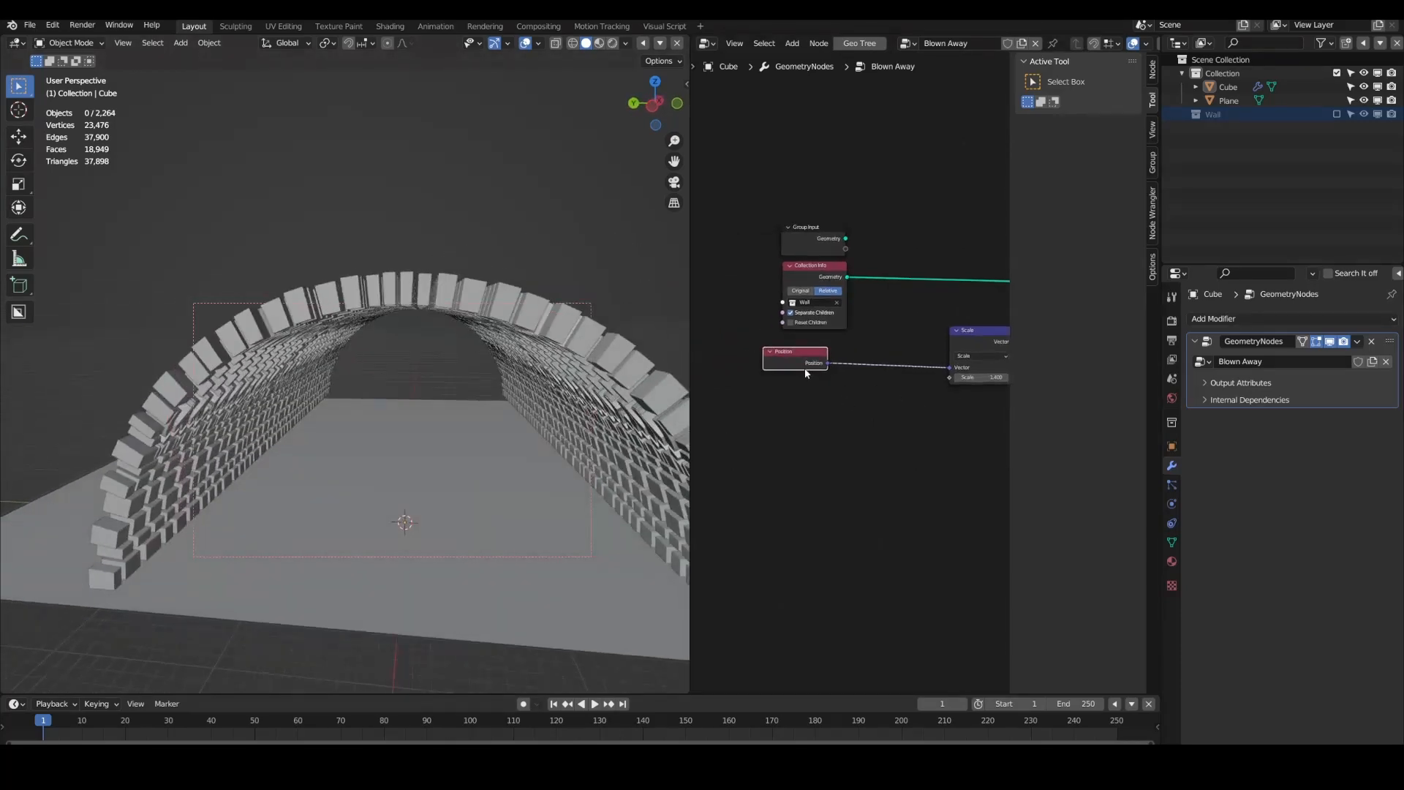
Step: Insert a Vector Math node with the Add operation between the Position and Scale nodes
left_click_drag(803, 366, 752, 367)
key("shift+a")
mouse_move(819, 493)
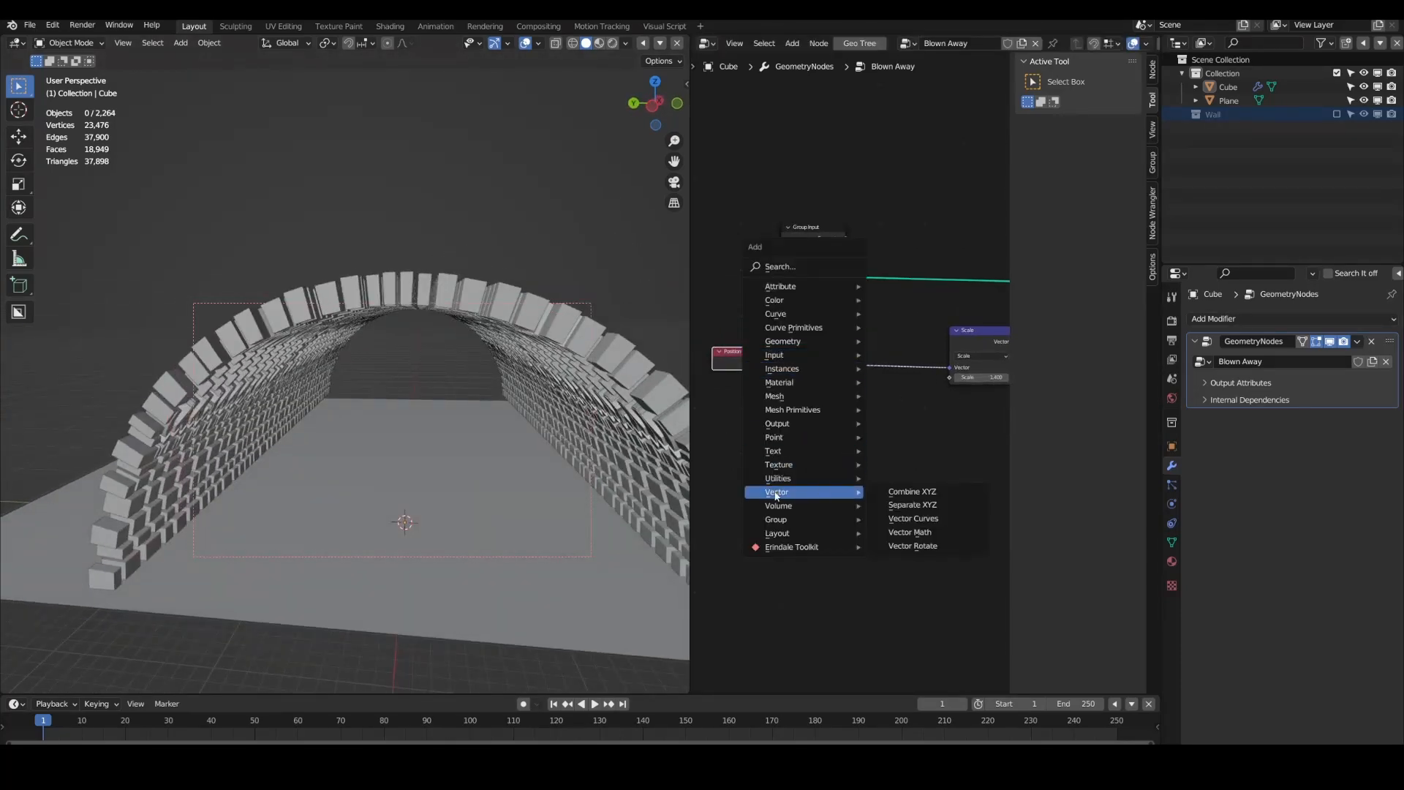
left_click(894, 538)
left_click(845, 389)
middle_click_drag(845, 389, 883, 358)
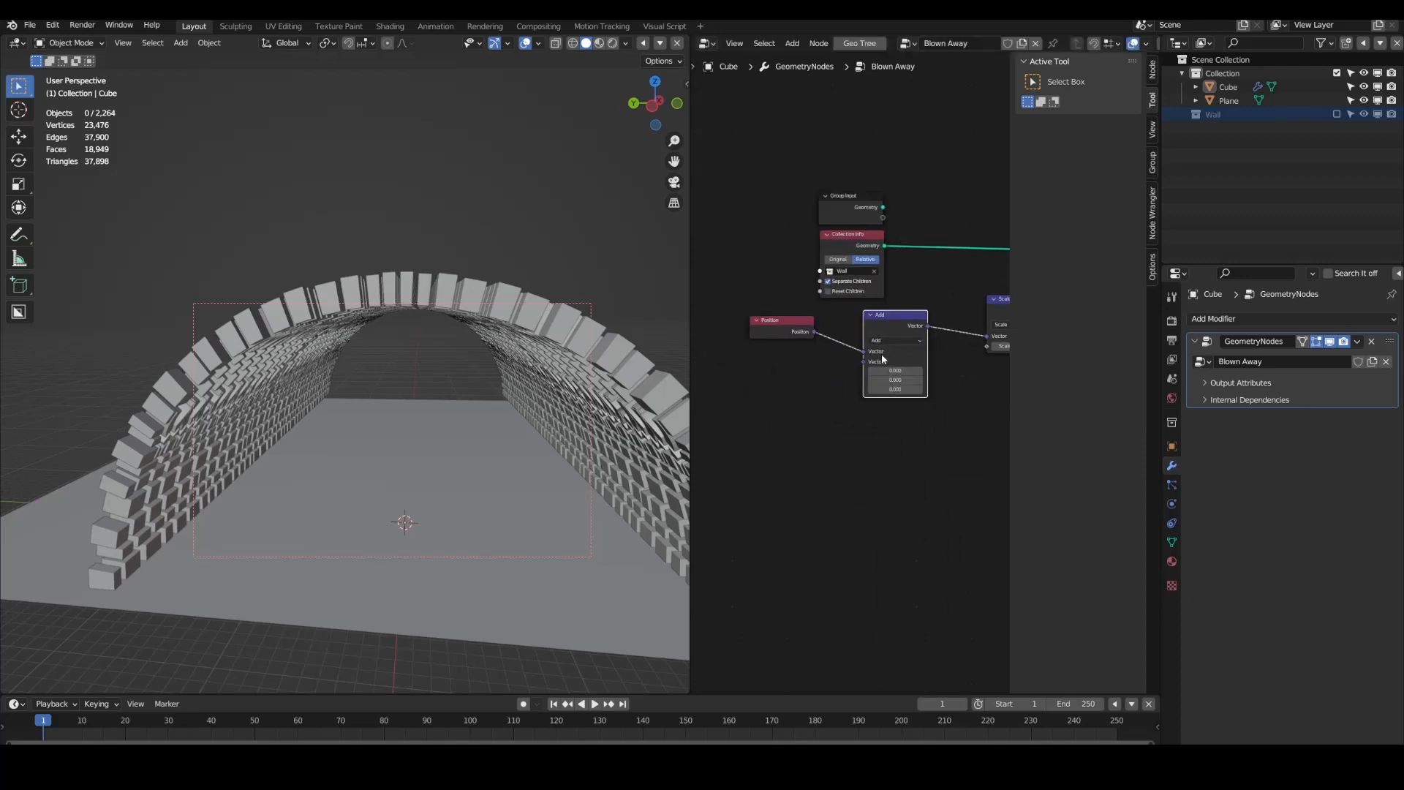
Step: Add a Random Value node set to Vector and connect it to the second vector input of the Add node
key("shift+a")
mouse_move(775, 378)
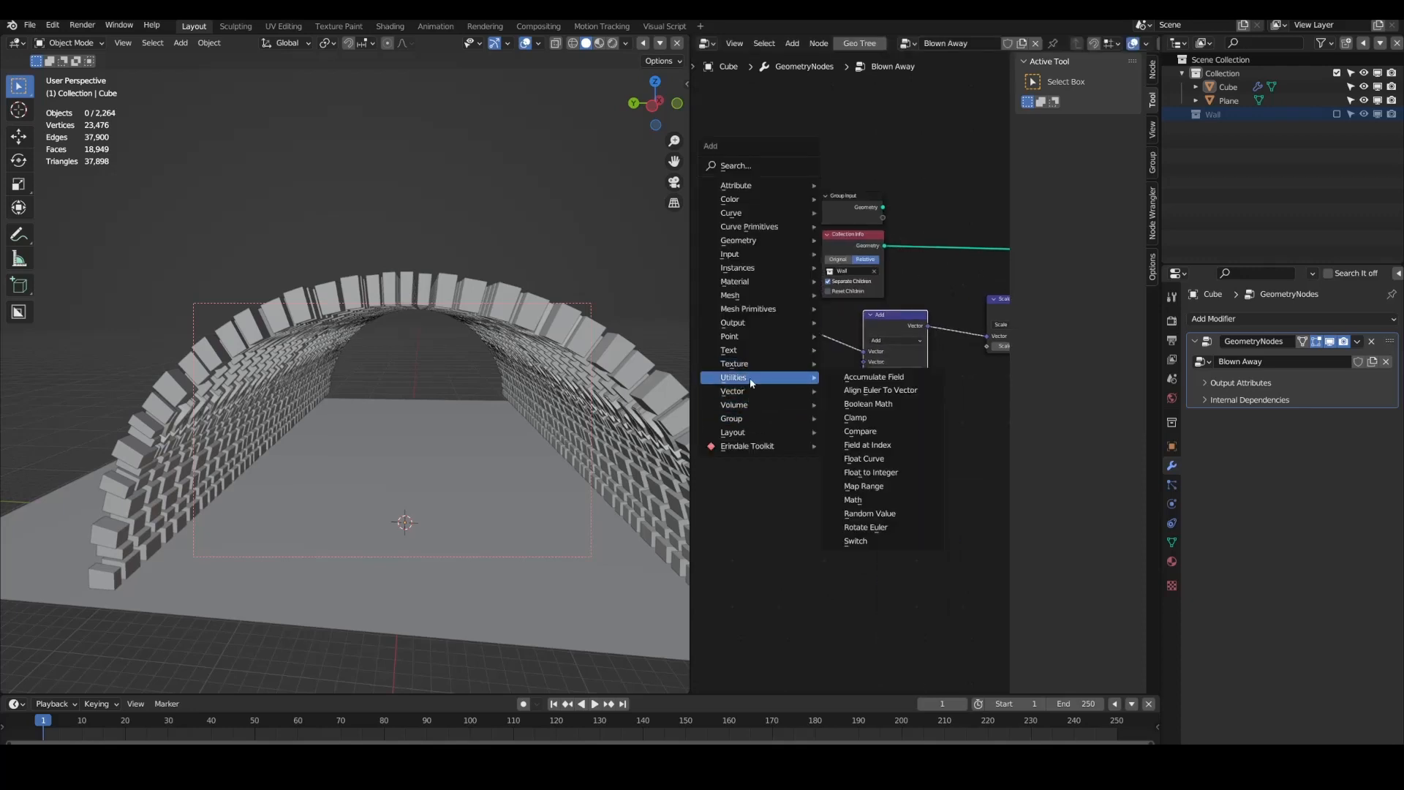
left_click(867, 514)
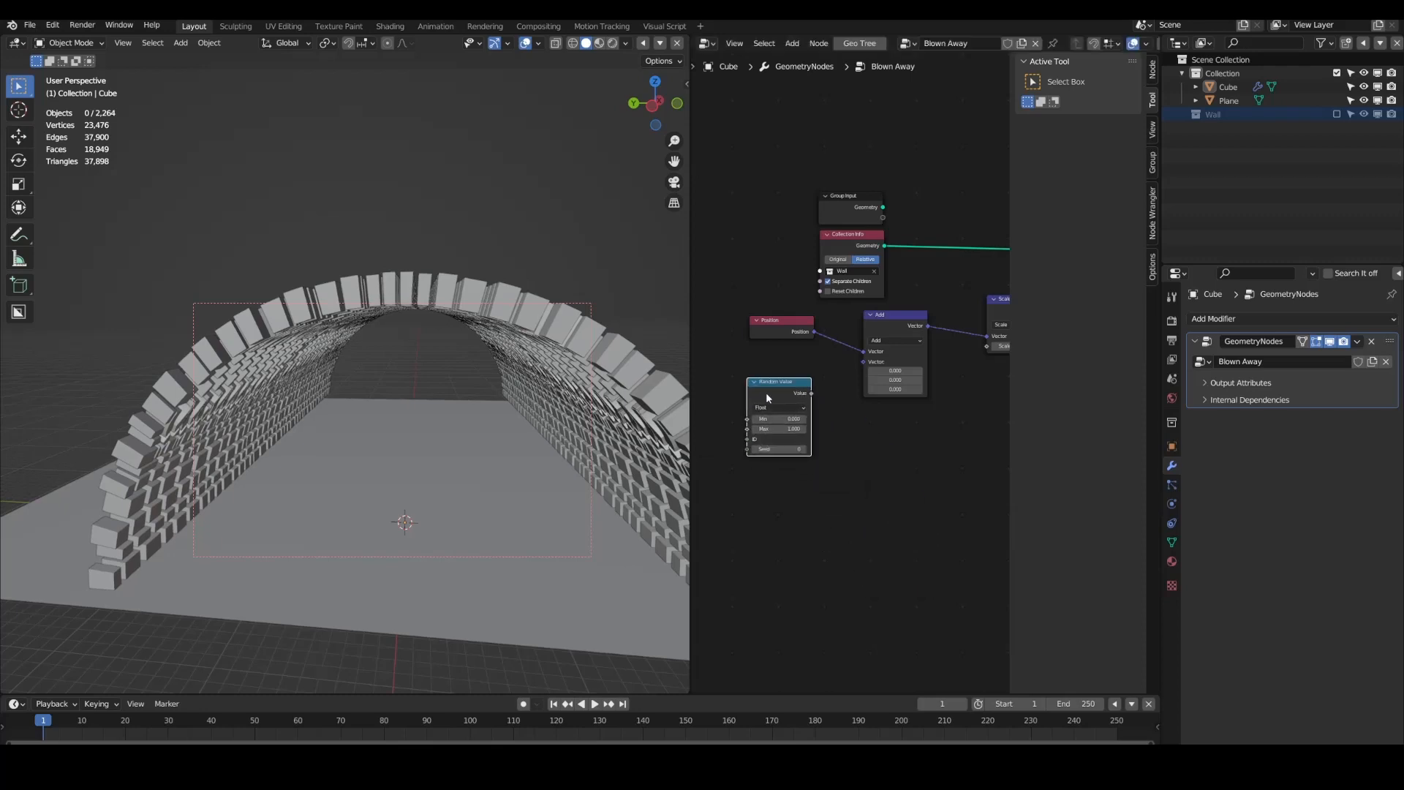
left_click(775, 439)
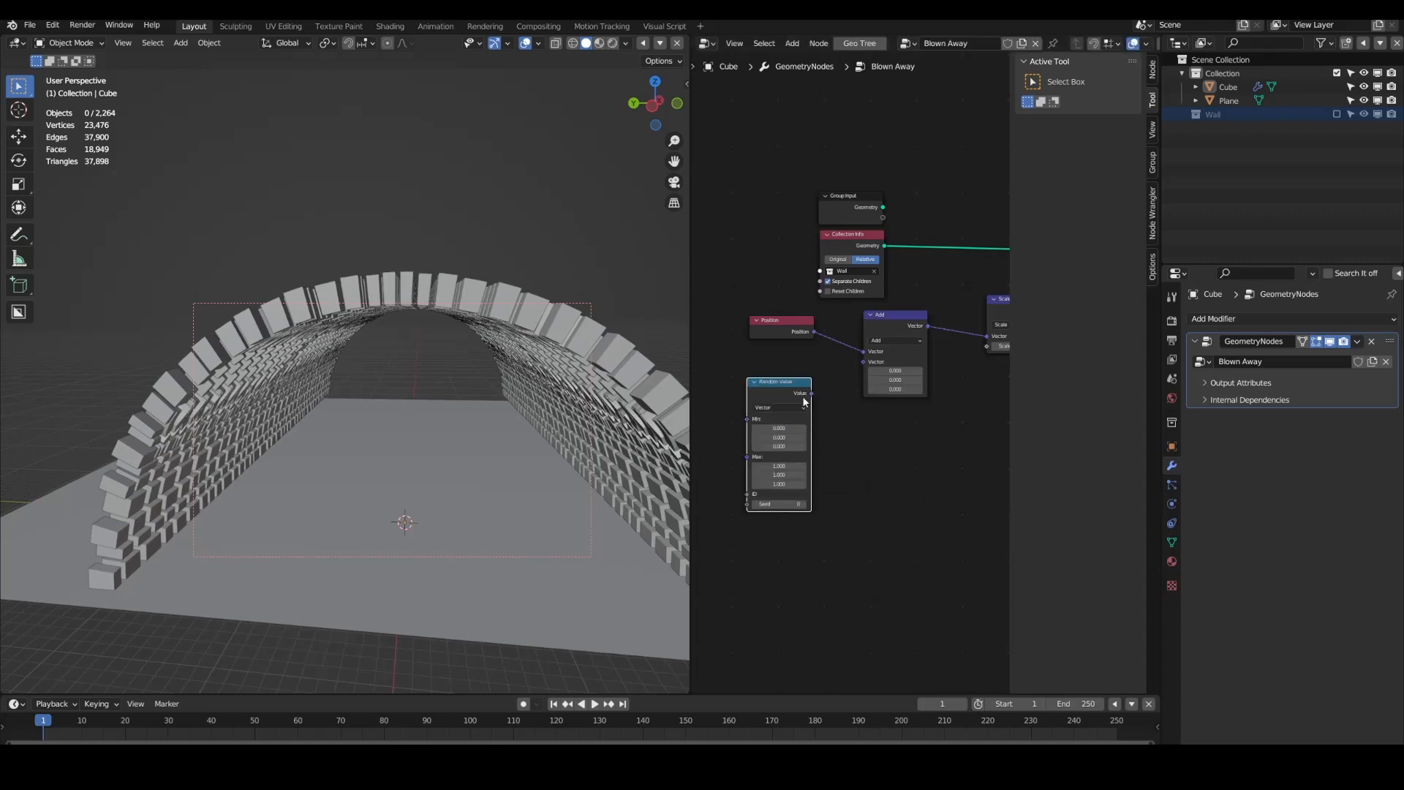
left_click_drag(848, 379, 863, 362)
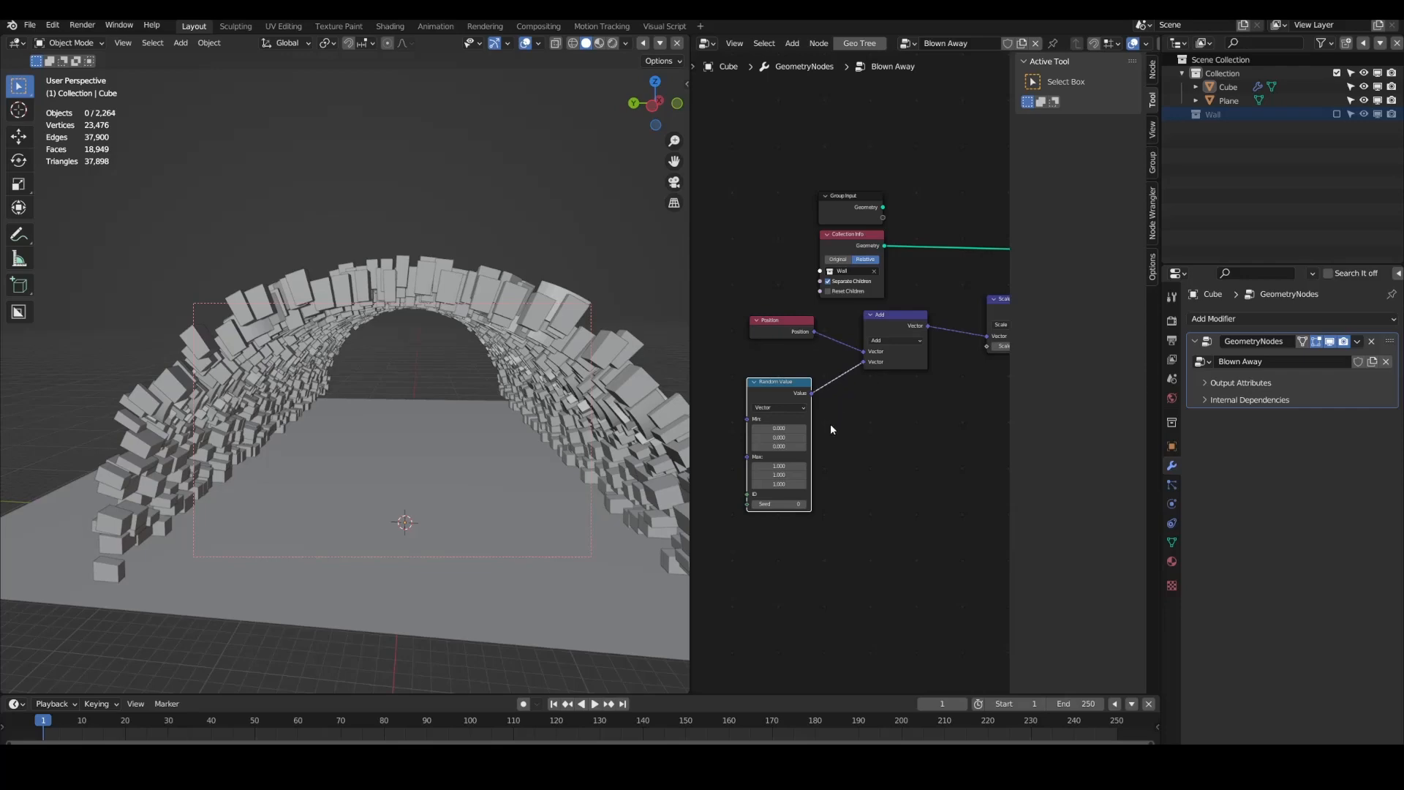
Step: Try scattering the bricks with the Random Value node's Max at 6.5 and Min at -5.6 on all axes
scroll(820, 442, "up", 2)
scroll(821, 448, "up", 3)
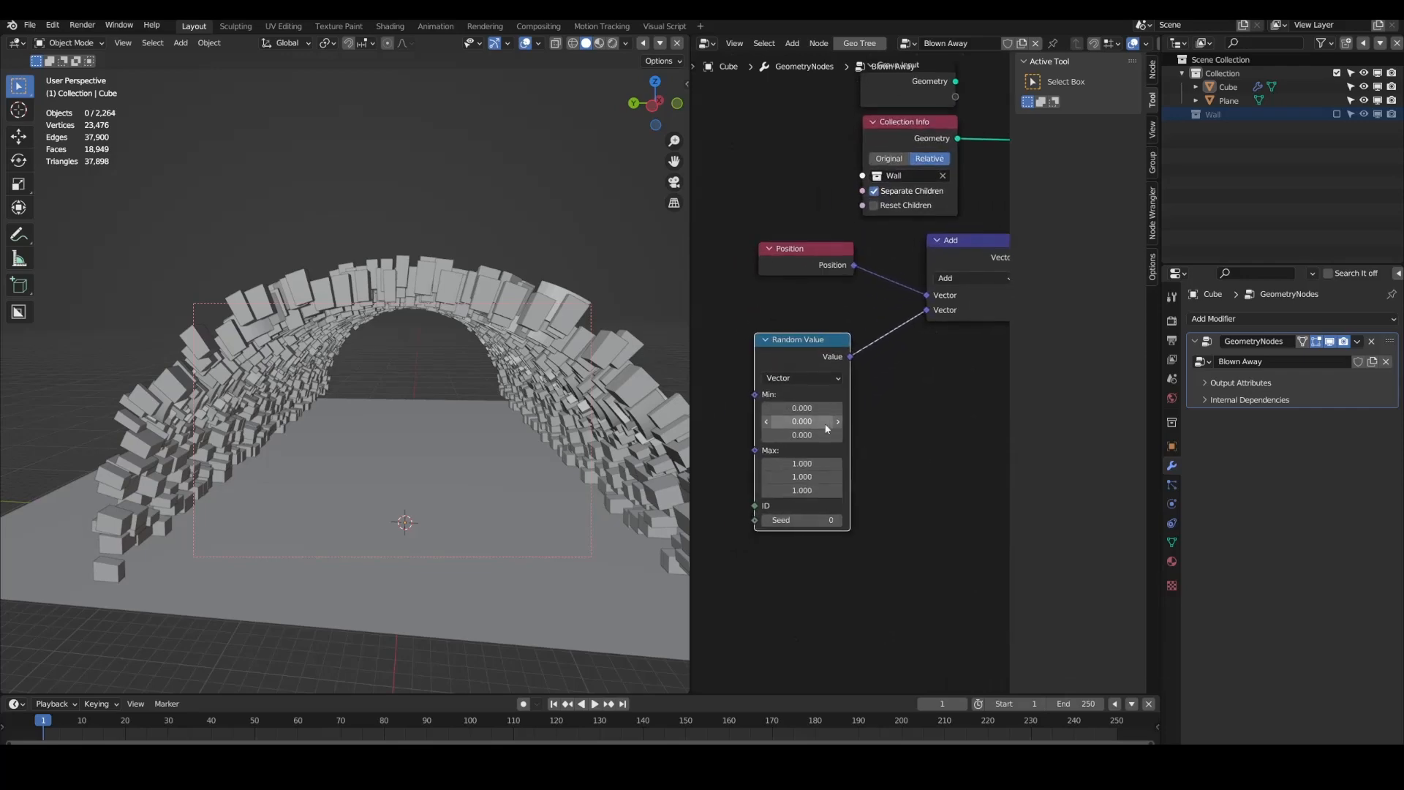
left_click_drag(784, 496, 874, 533)
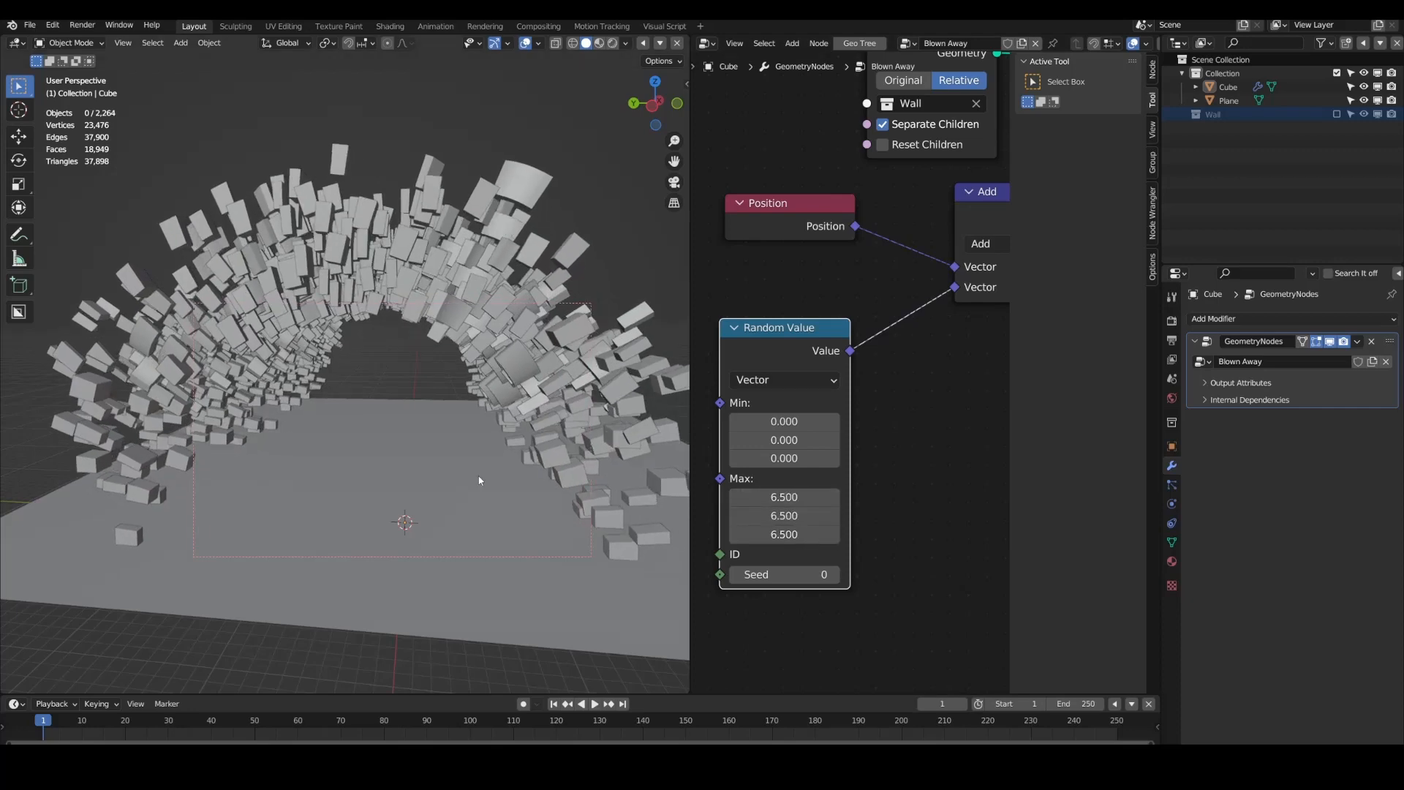
middle_click_drag(483, 480, 50, 262)
left_click_drag(784, 422, 691, 458)
left_click_drag(784, 458, 778, 429)
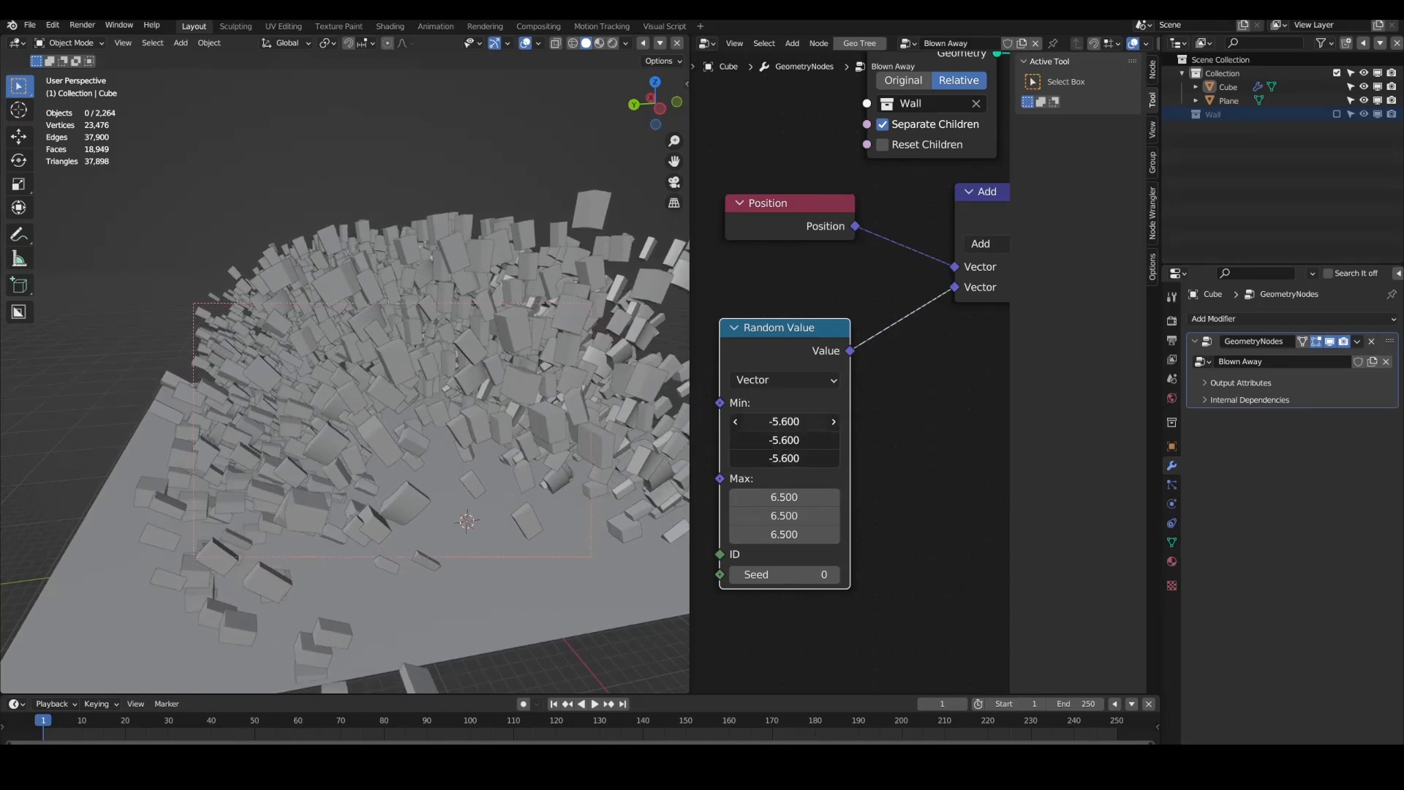
Step: Reset the Random Value node's Min and Max to 0 on all axes
type("0")
key("Return")
left_click_drag(789, 498, 784, 534)
type("0")
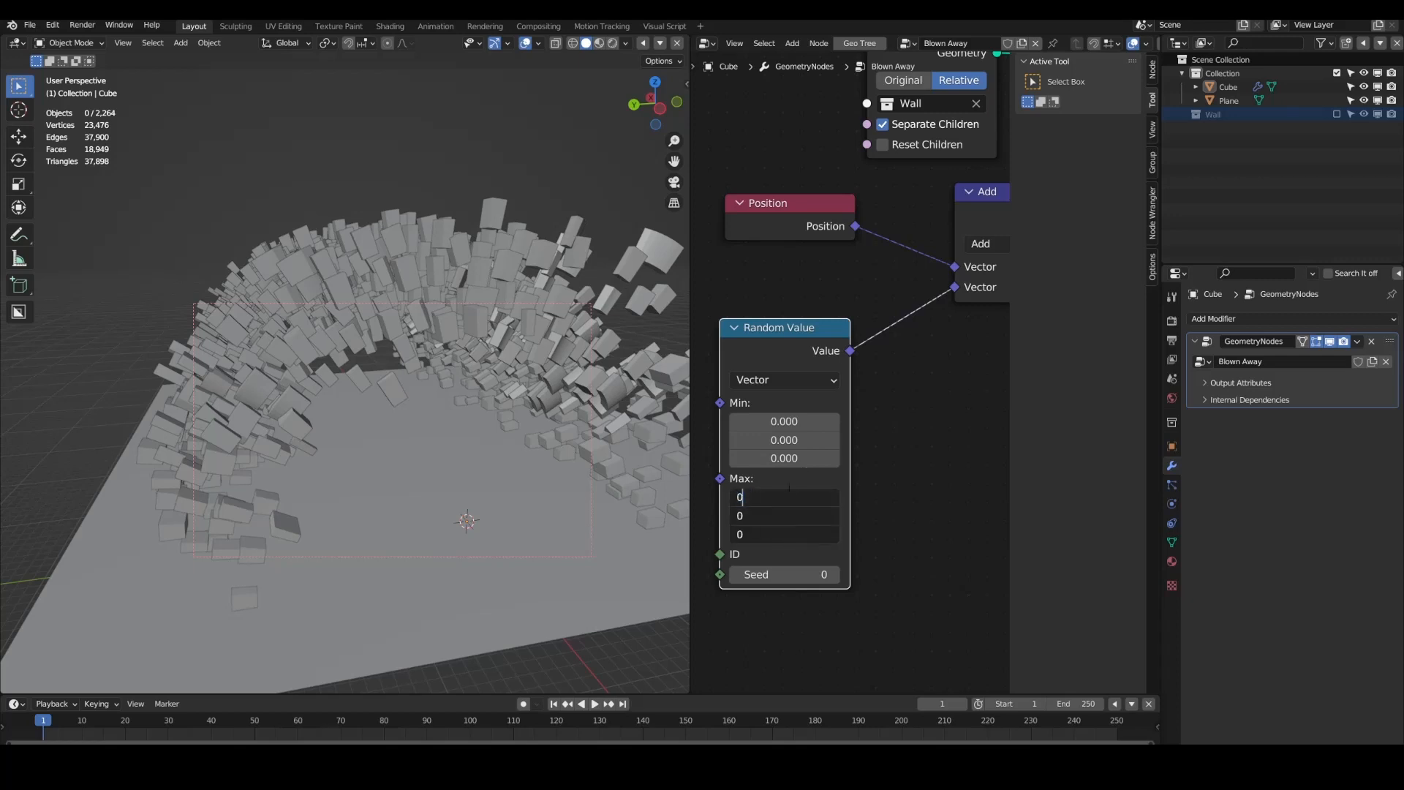
key("Return")
Step: Move the Group Input node clear of the other nodes and add a Combine XYZ node beside it
scroll(827, 422, "down", 3)
scroll(827, 418, "up", 2)
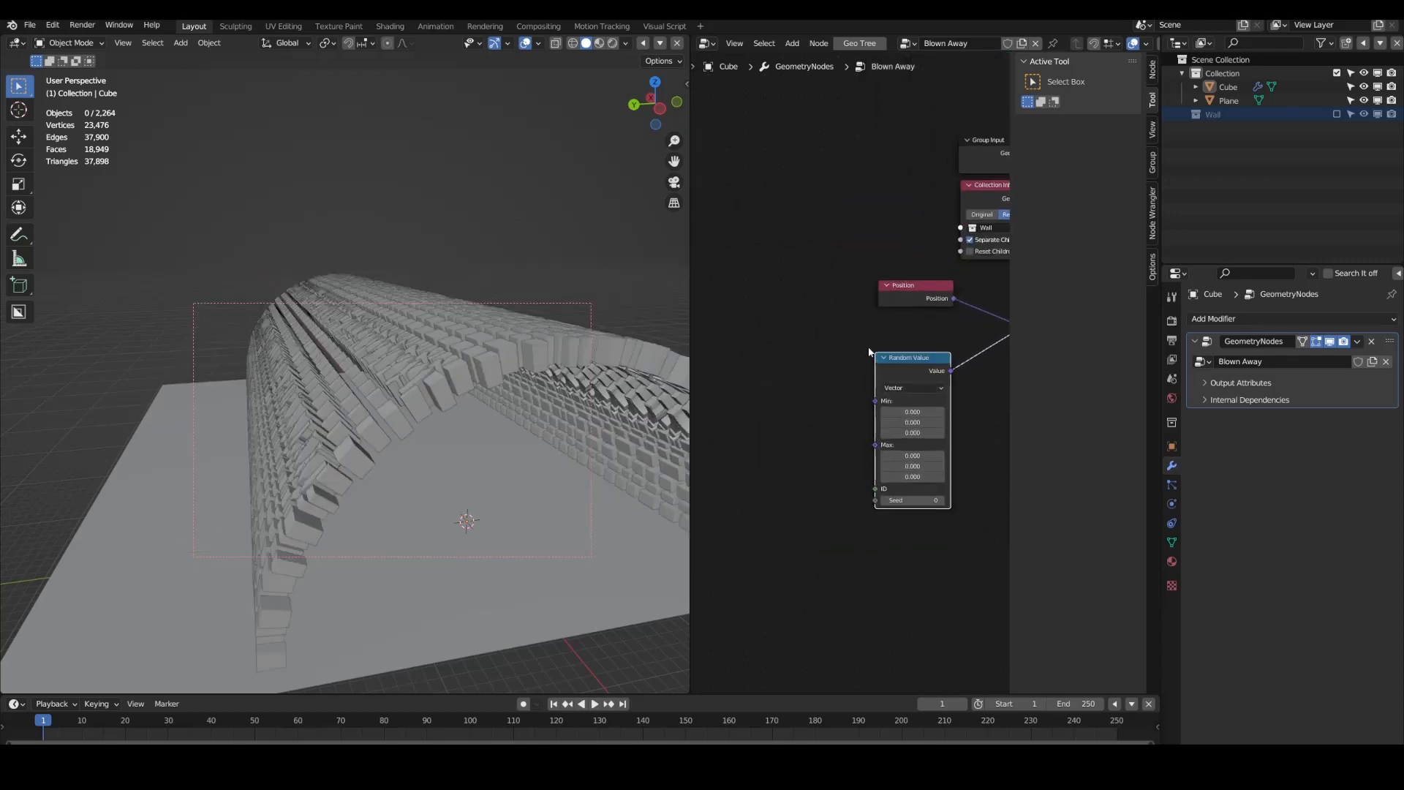
left_click_drag(977, 143, 701, 202)
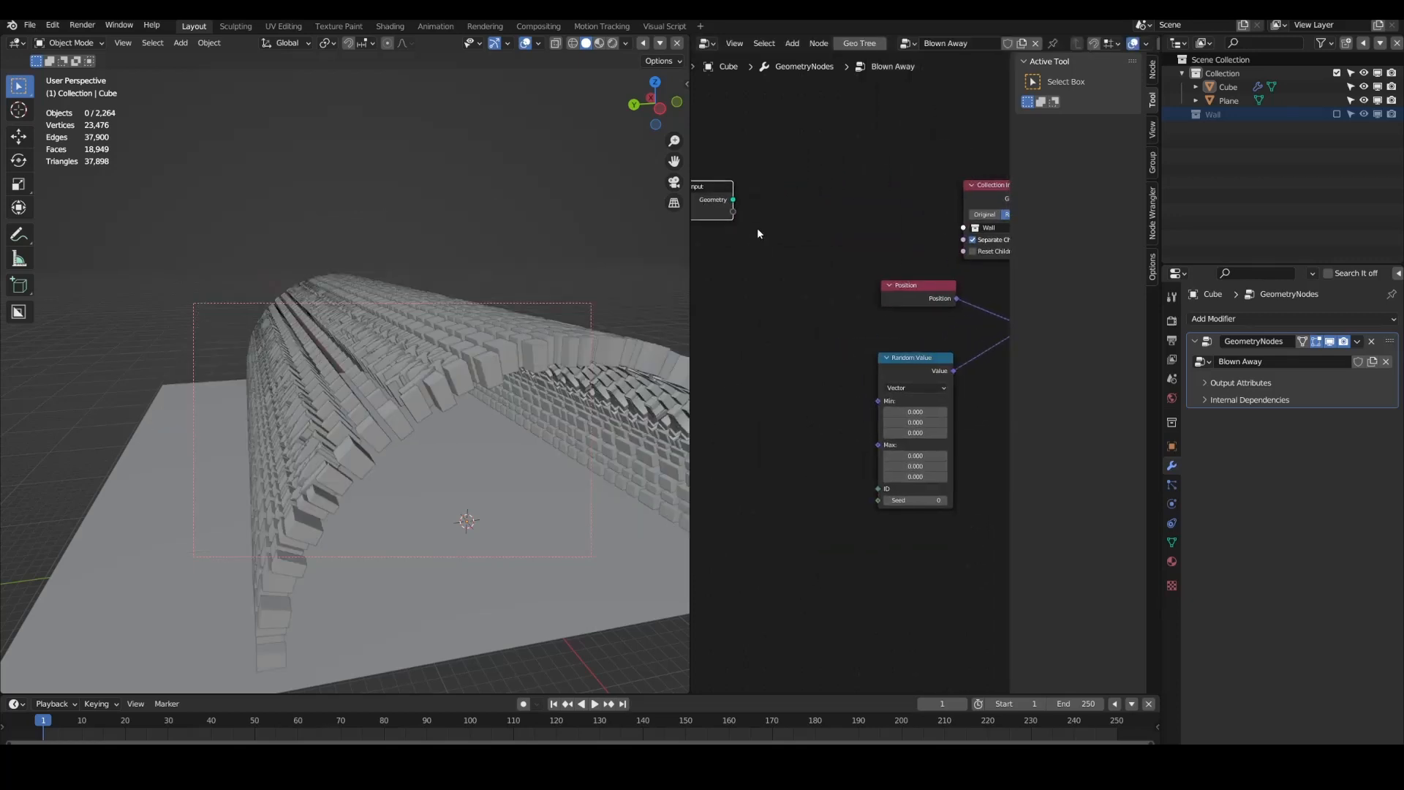
middle_click_drag(757, 227, 847, 230)
left_click_drag(785, 212, 713, 250)
key("shift+a")
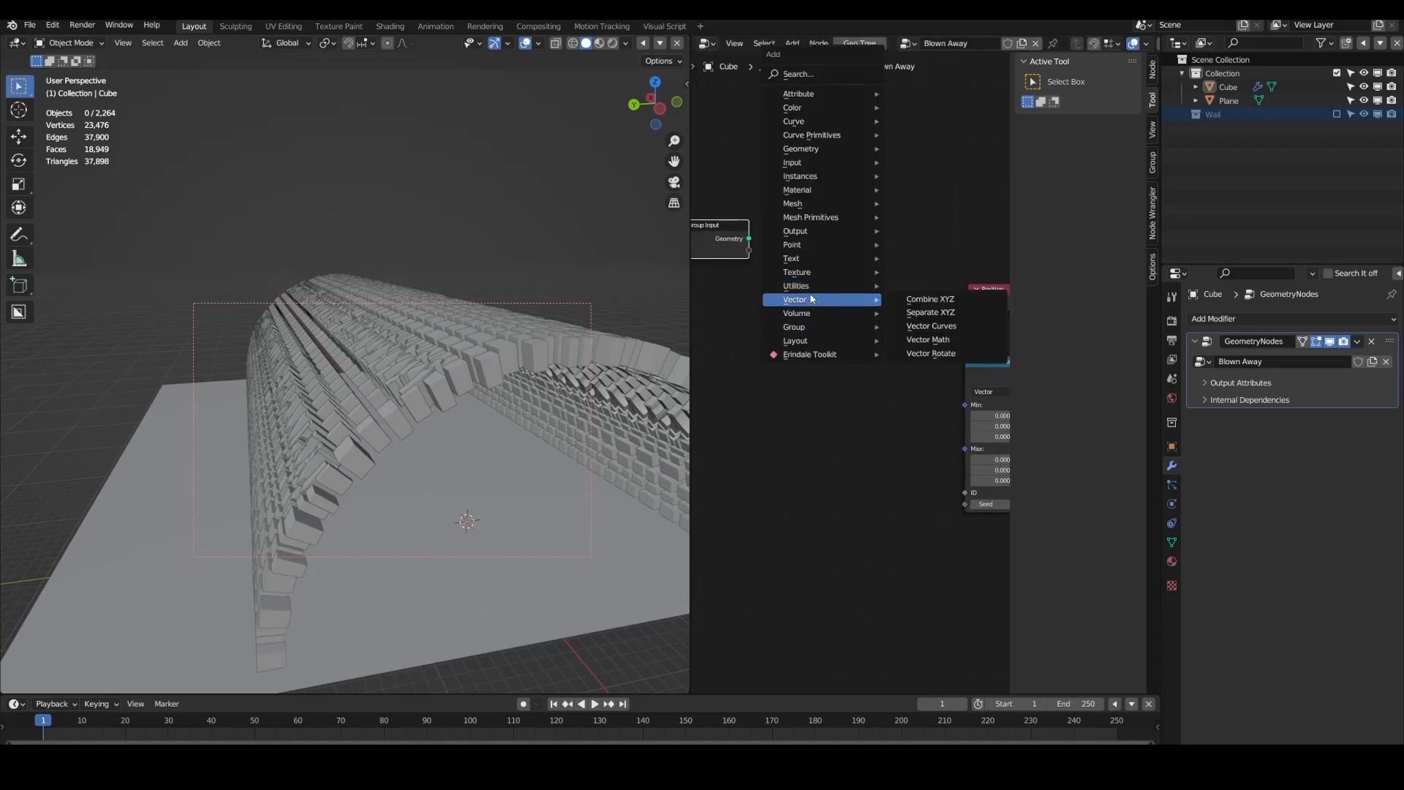
mouse_move(819, 299)
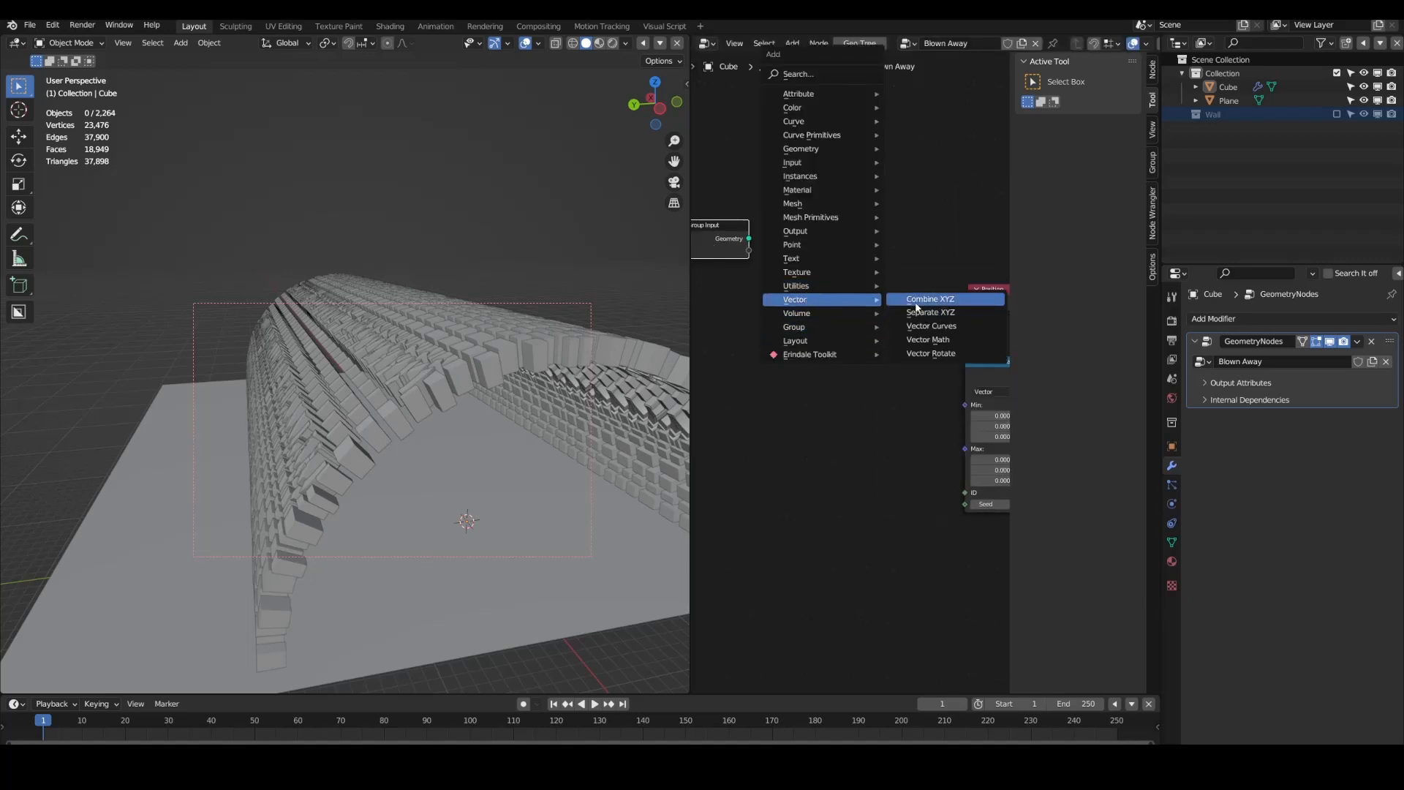
left_click(925, 299)
left_click(848, 306)
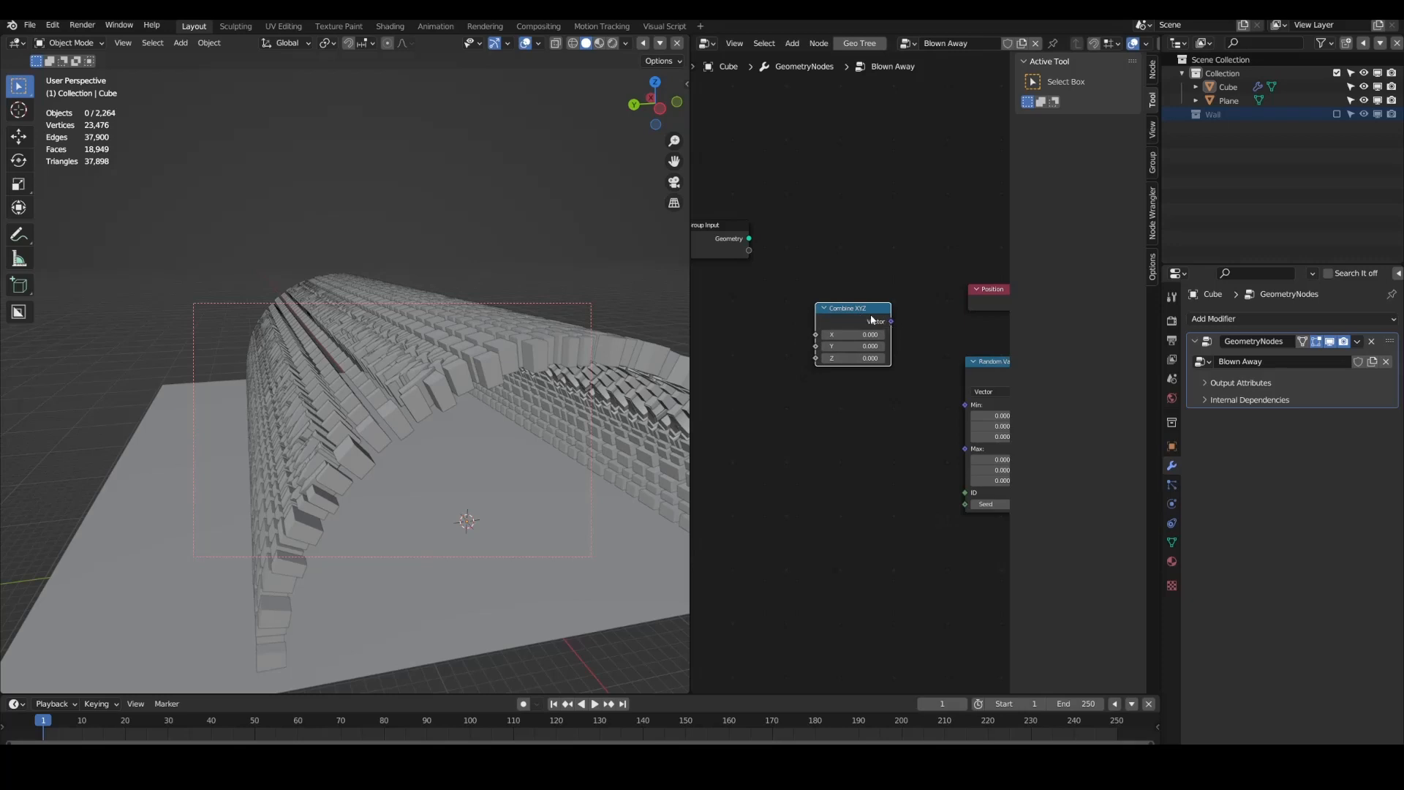
left_click_drag(870, 320, 850, 289)
Step: Connect one new Group Input socket to the X, Y and Z inputs of Combine XYZ through a shared reroute
middle_click_drag(777, 308, 887, 307)
left_click_drag(793, 238, 721, 253)
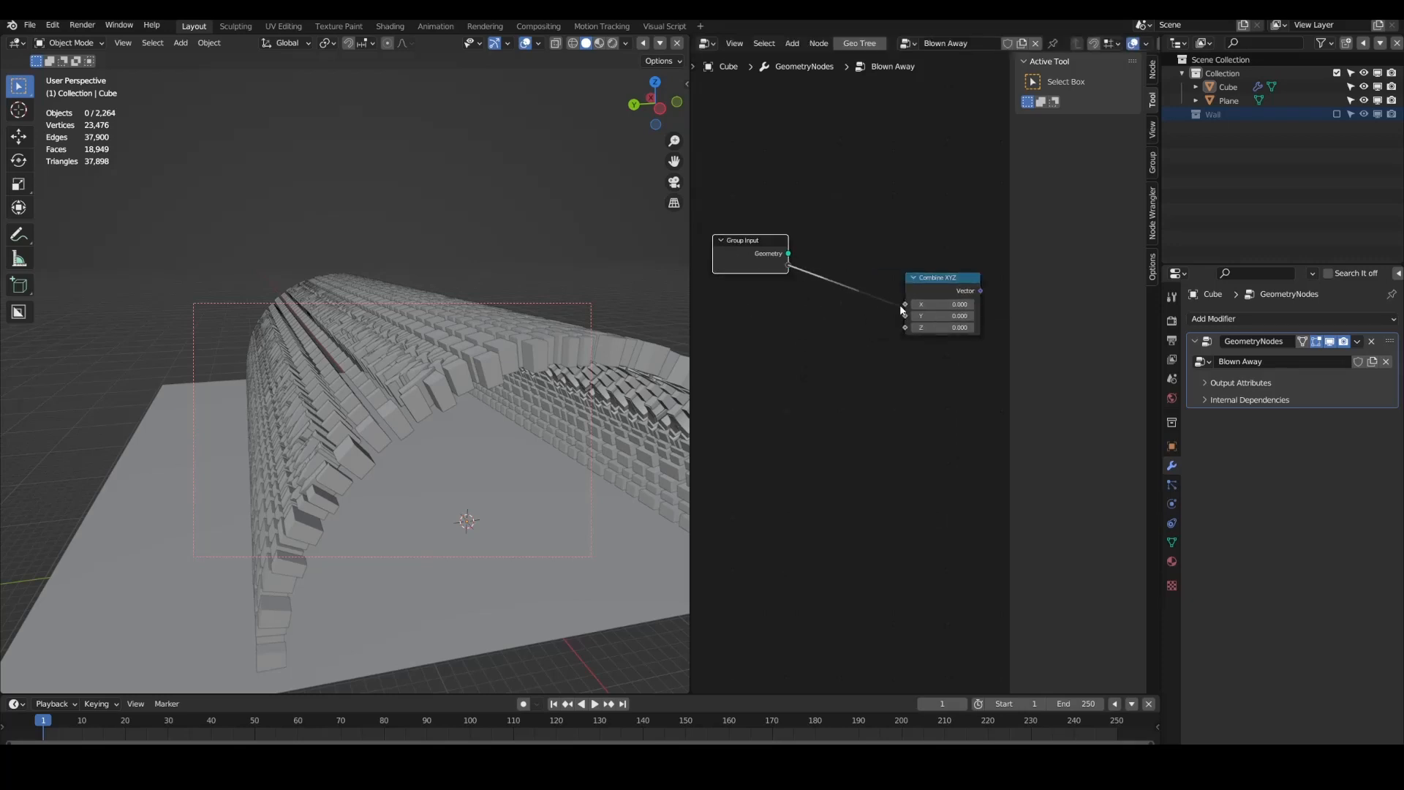
left_click_drag(901, 309, 906, 316)
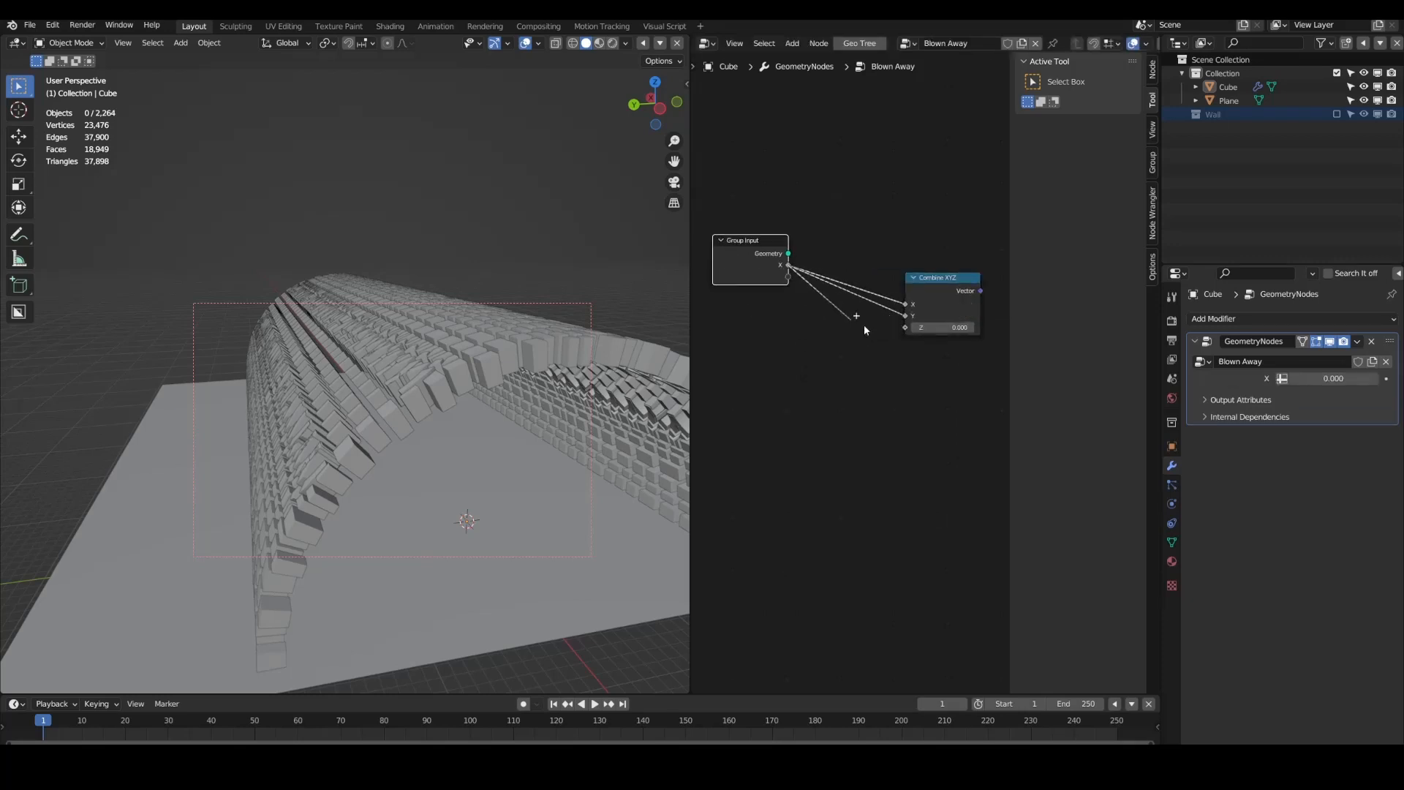
right_click_drag(834, 304, 832, 306, "shift")
Step: Connect the Combine XYZ vector to both Min and Max of the Random Value node, trying and undoing a shared reroute
middle_click_drag(929, 323, 798, 317)
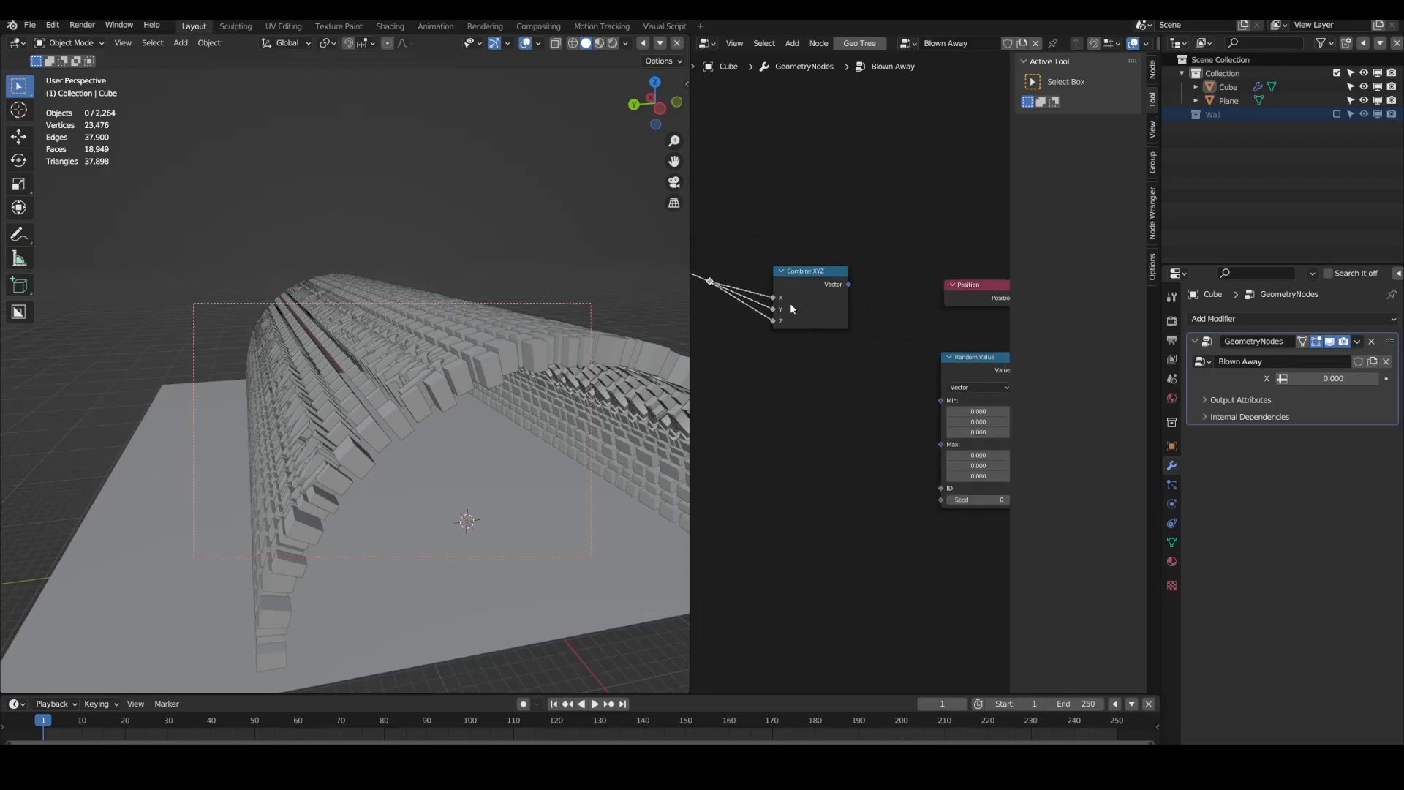
left_click_drag(841, 287, 942, 412)
key("Escape")
right_click_drag(870, 315, 865, 356, "shift")
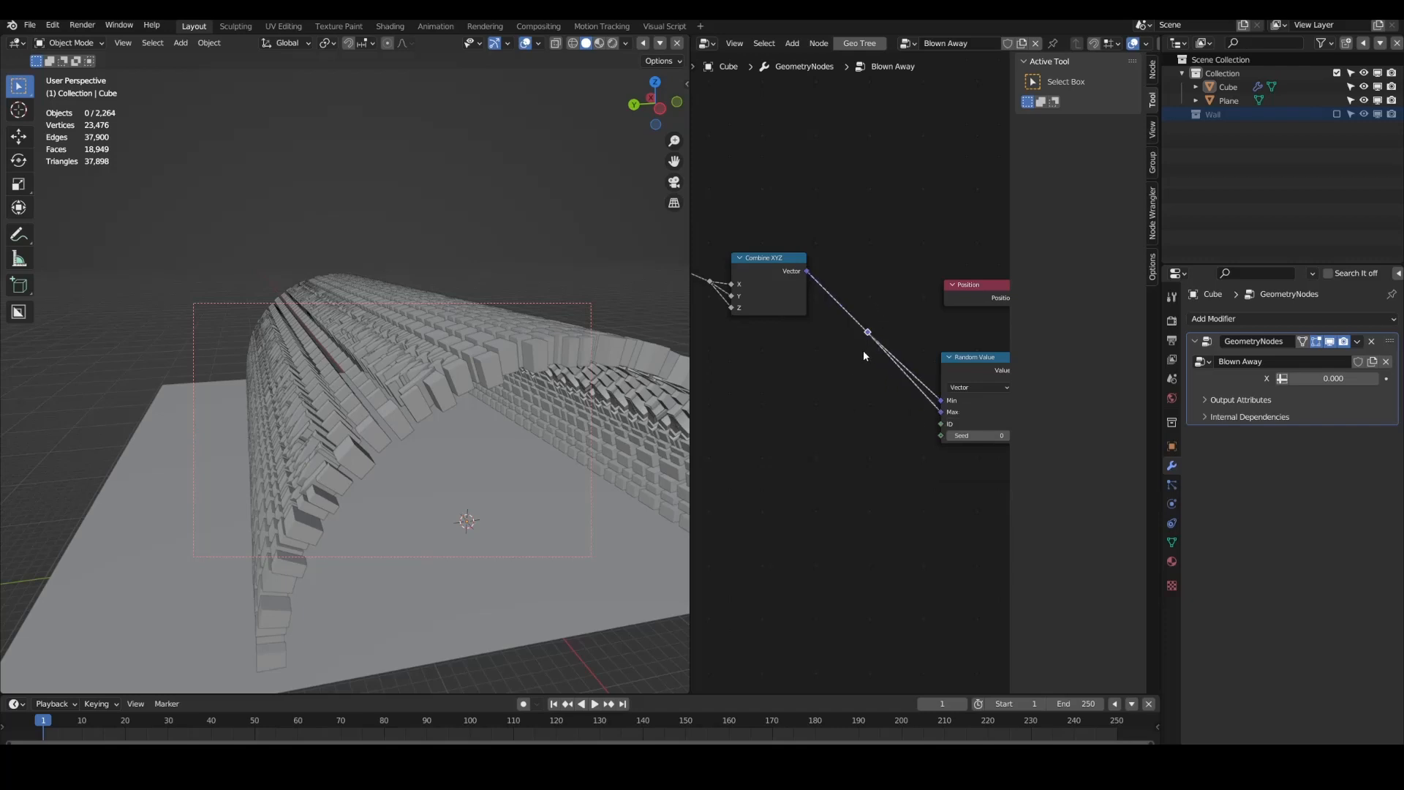
key("ctrl+z")
Step: Insert a Vector Math node into the link between Combine XYZ and the Random Value node's Min
middle_click_drag(892, 351, 827, 340)
key("shift+a")
mouse_move(817, 349)
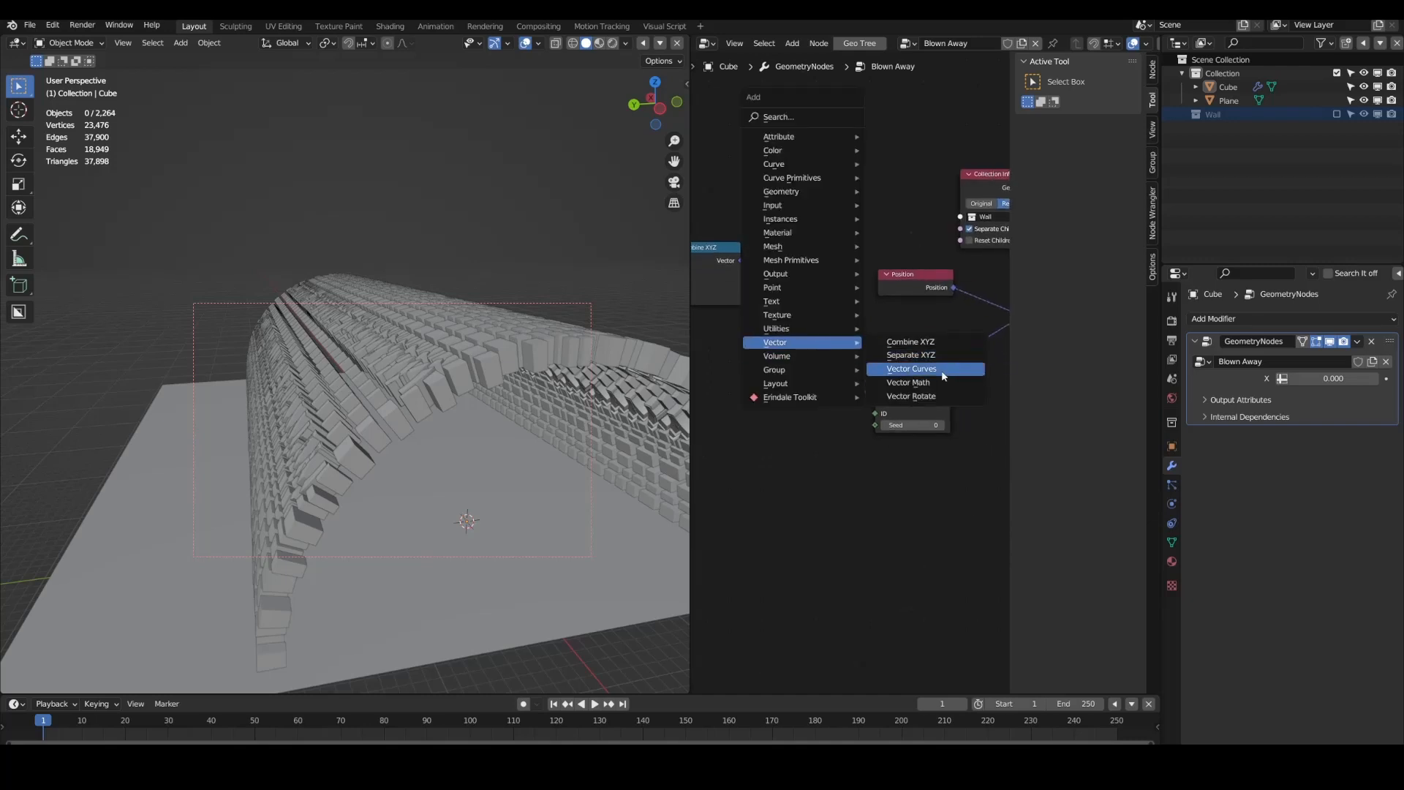
left_click(923, 363)
left_click(827, 299)
left_click_drag(828, 298, 838, 244)
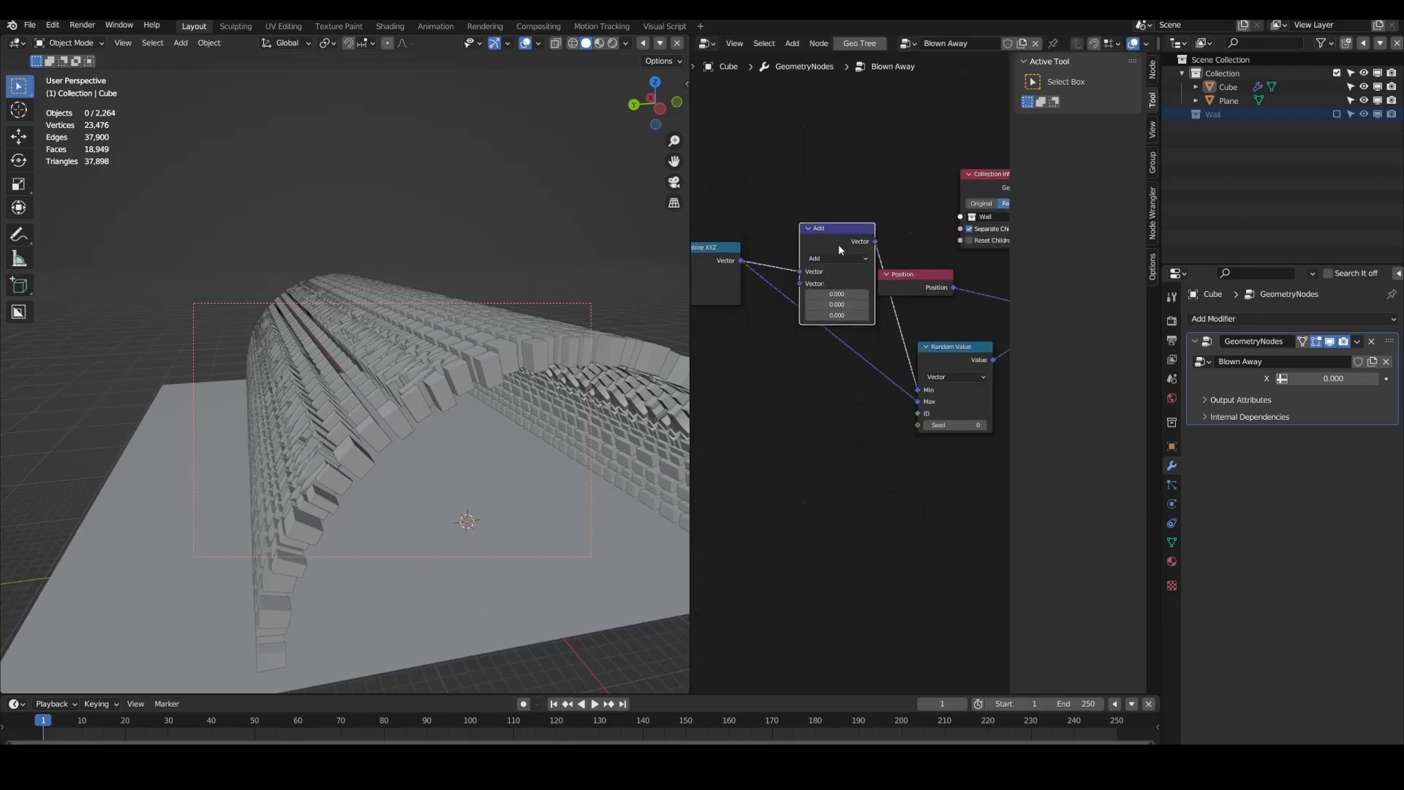
Step: Change the new Vector Math node to Multiply with a second vector of -1 on all axes
left_click(840, 259)
left_click(841, 283)
left_click(835, 294)
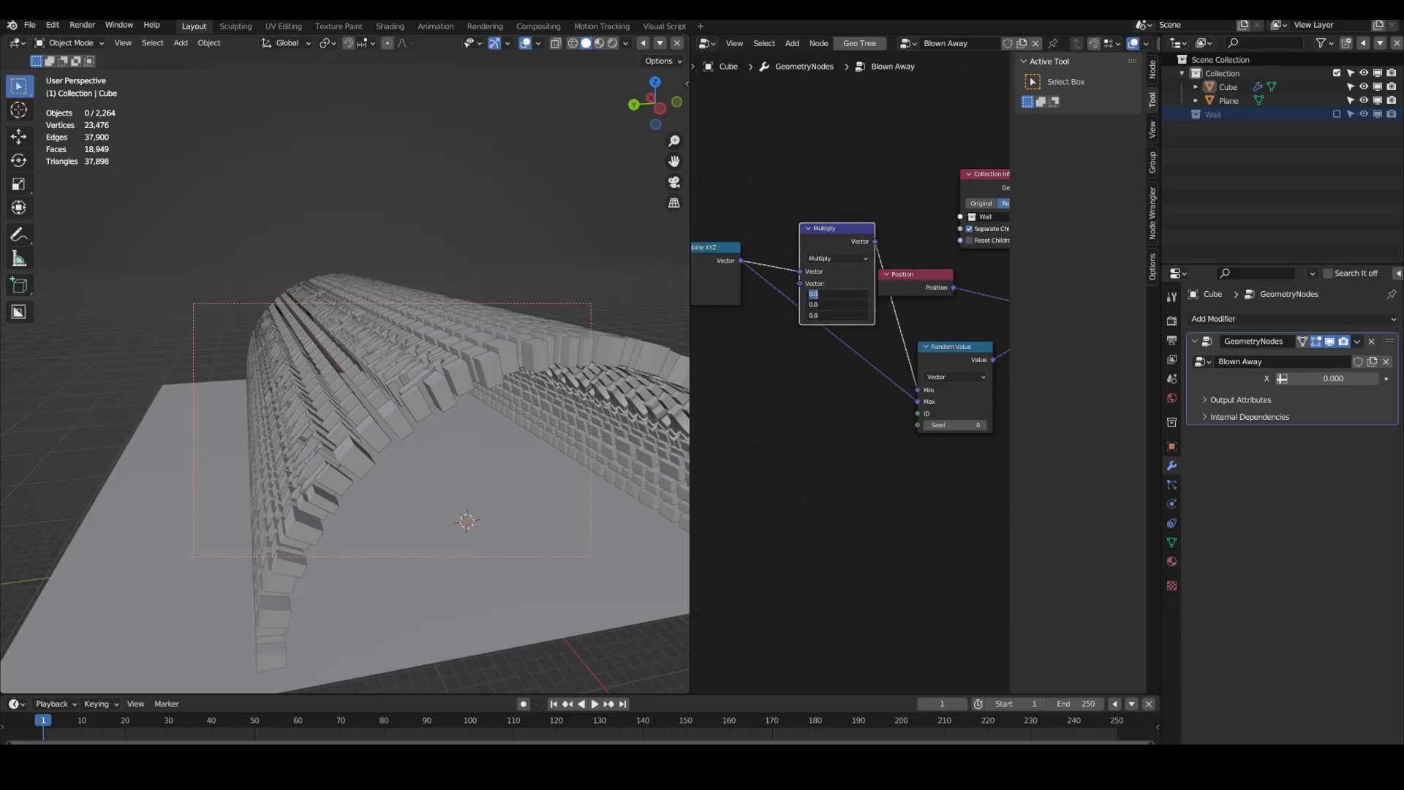
type("-1")
key("Return")
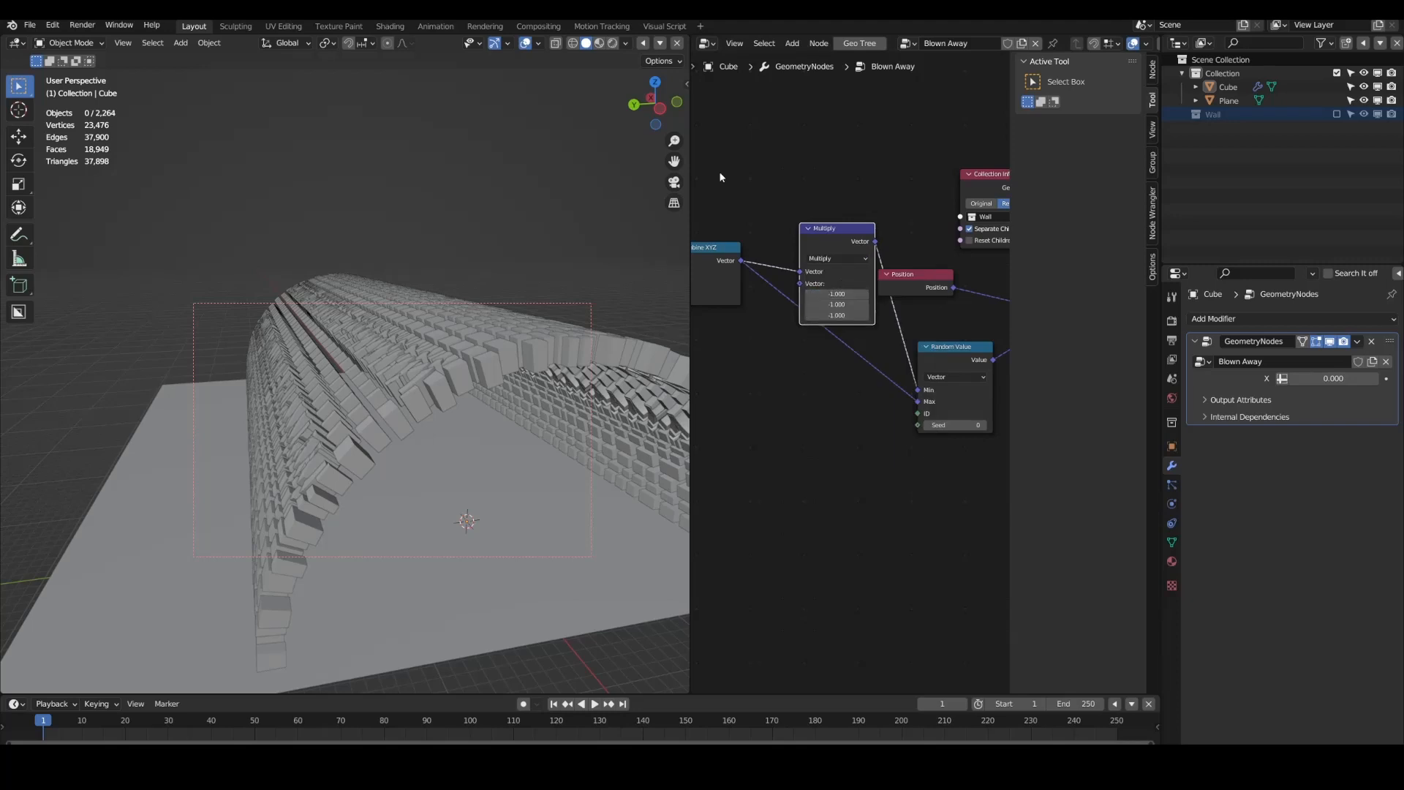
Step: Collapse the Multiply node, move it between Combine XYZ and Random Value, and lower the Combine XYZ node slightly
left_click(808, 228)
left_click_drag(811, 231, 834, 326)
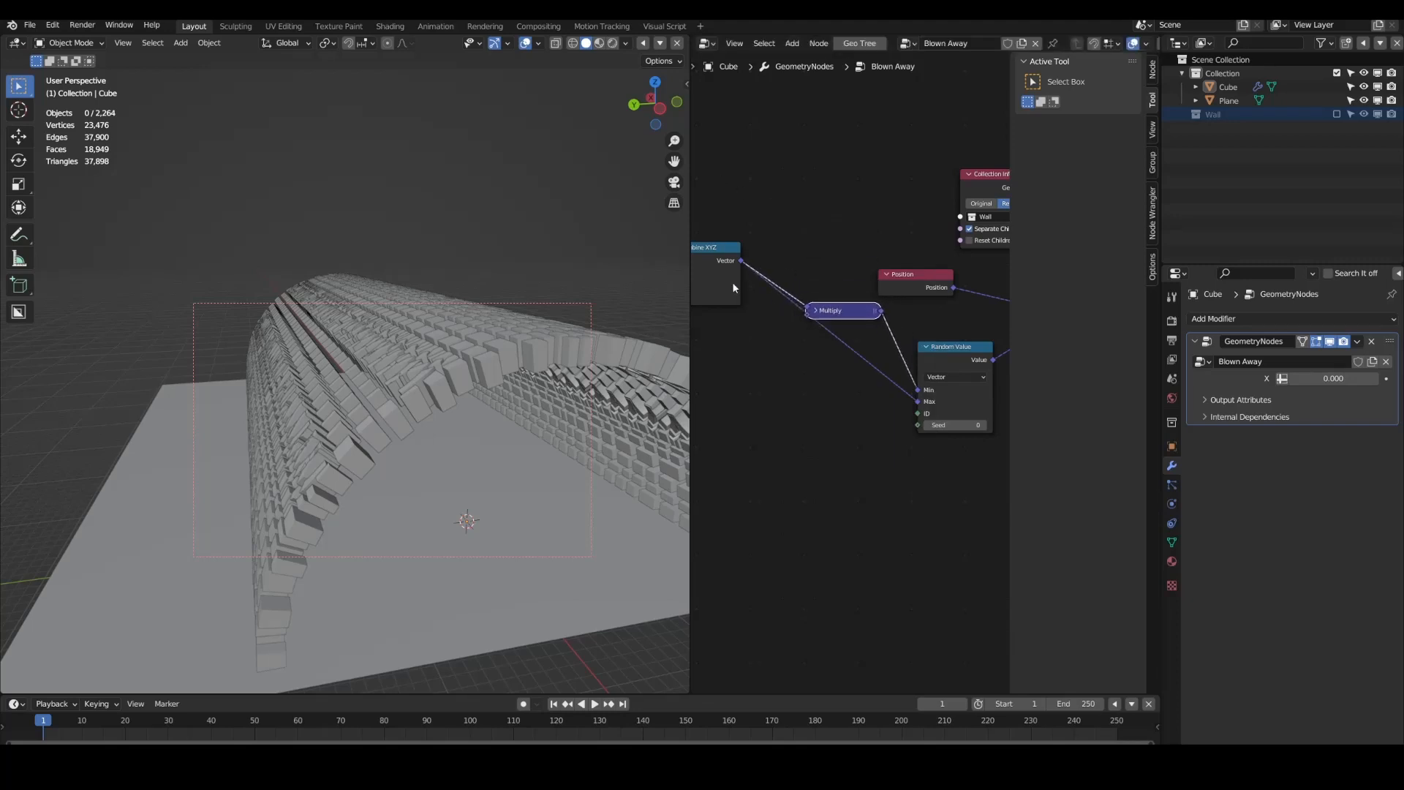
left_click_drag(733, 288, 737, 329)
middle_click_drag(737, 309, 804, 335)
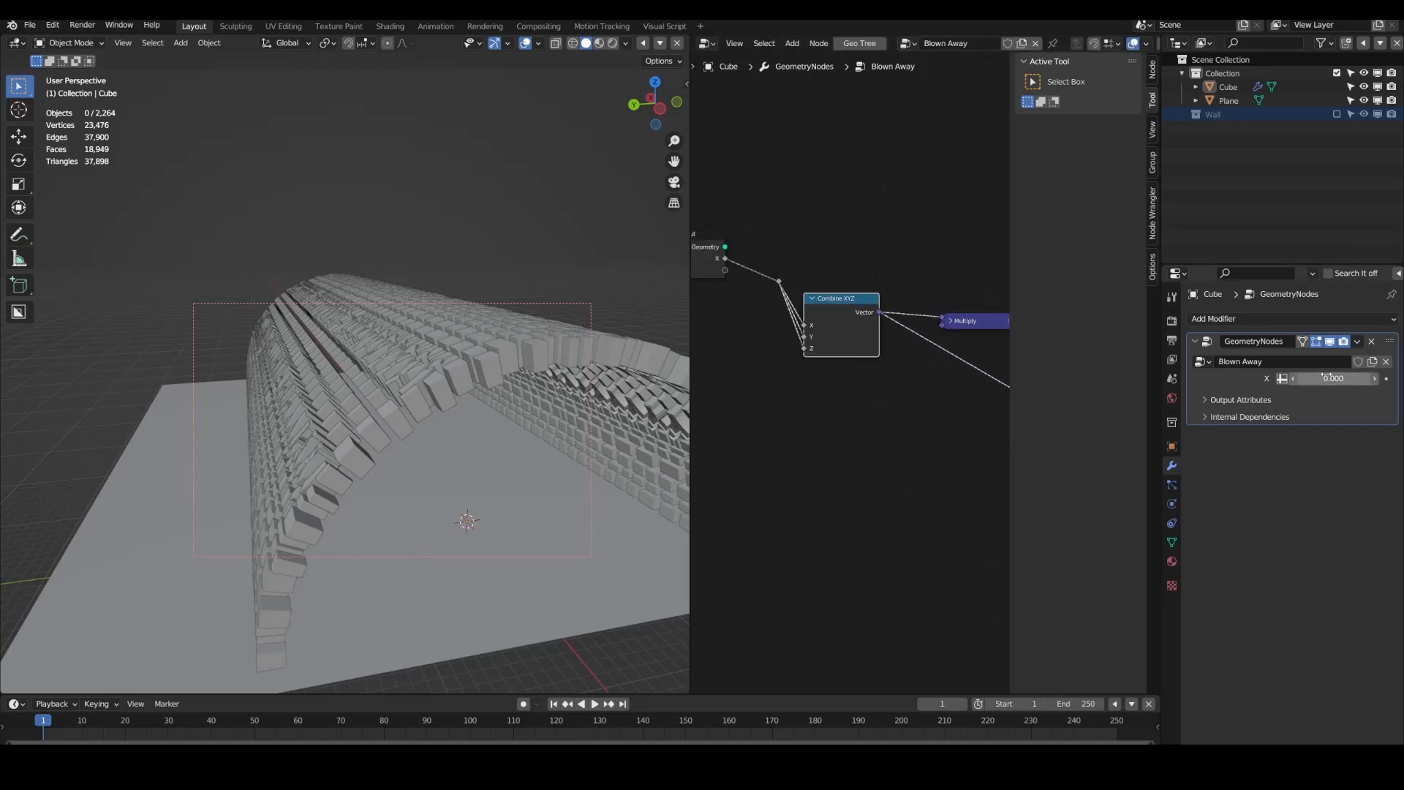
Step: Set the GeometryNodes modifier's X input to 3.520 to scatter the bricks
middle_click_drag(938, 404, 858, 416)
middle_click_drag(896, 335, 787, 321)
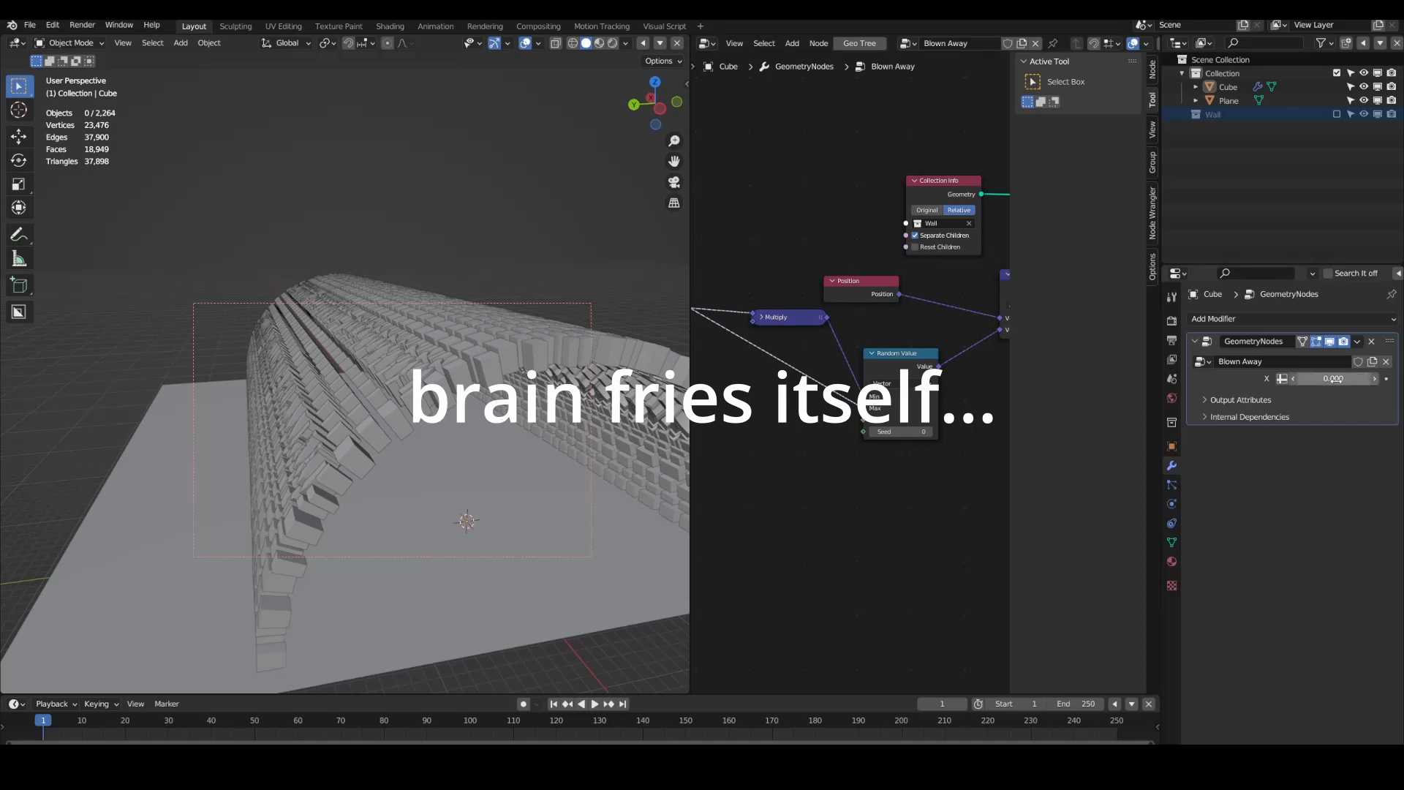
left_click_drag(1335, 378, 1308, 386)
middle_click_drag(648, 466, 458, 396)
left_click_drag(1355, 373, 1400, 378)
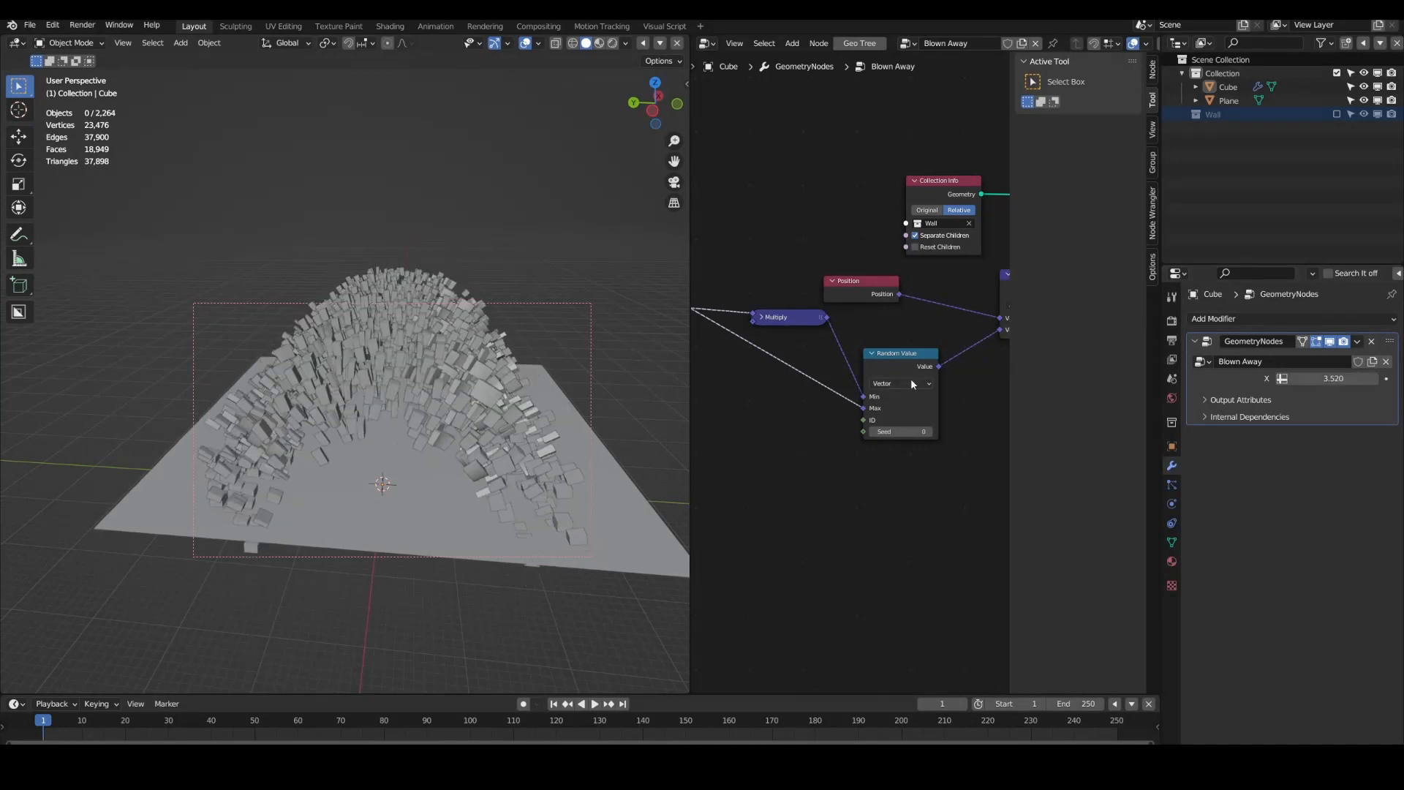
Step: Move the Add and Random Value nodes apart to make room between them
middle_click_drag(960, 348, 852, 384)
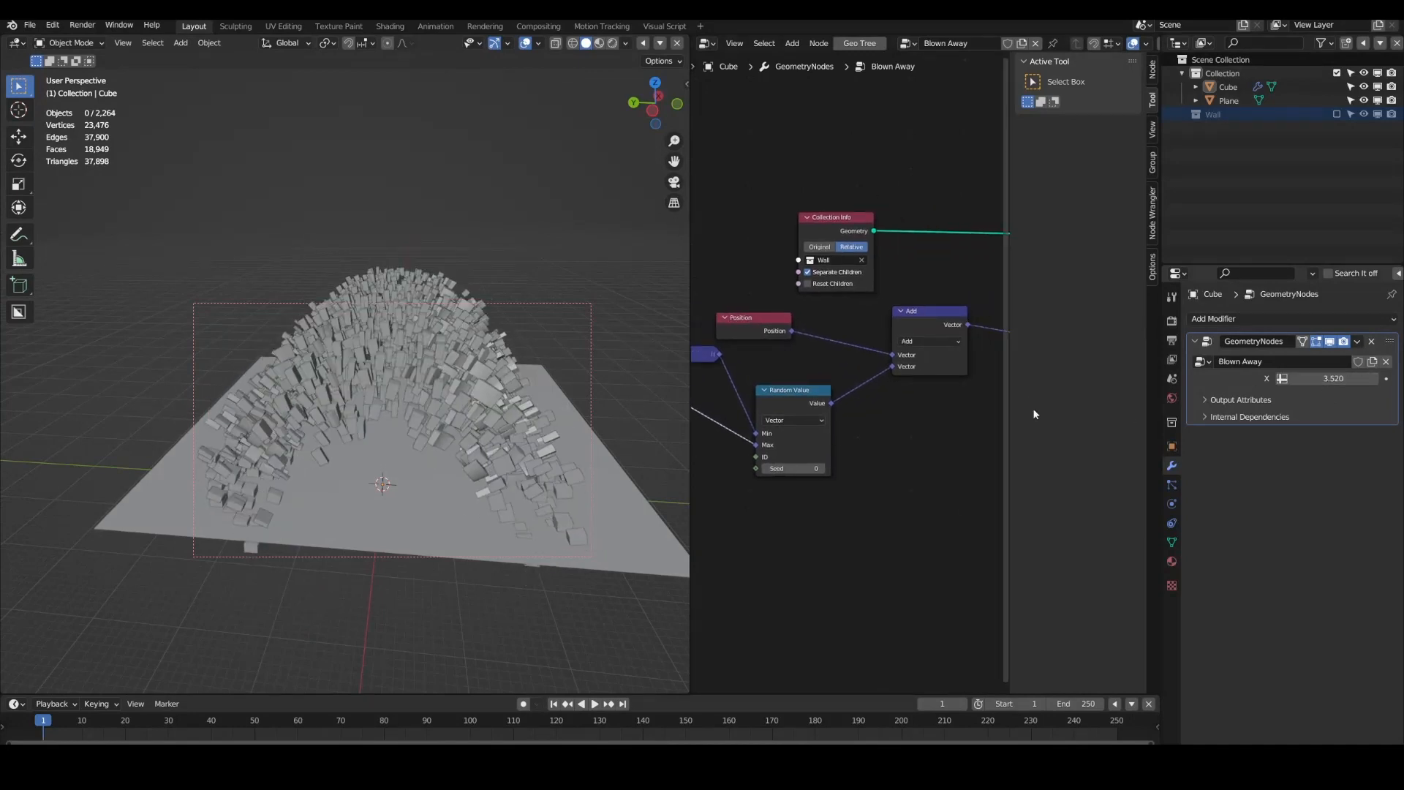
left_click_drag(931, 317, 975, 305)
middle_click_drag(916, 395, 910, 327)
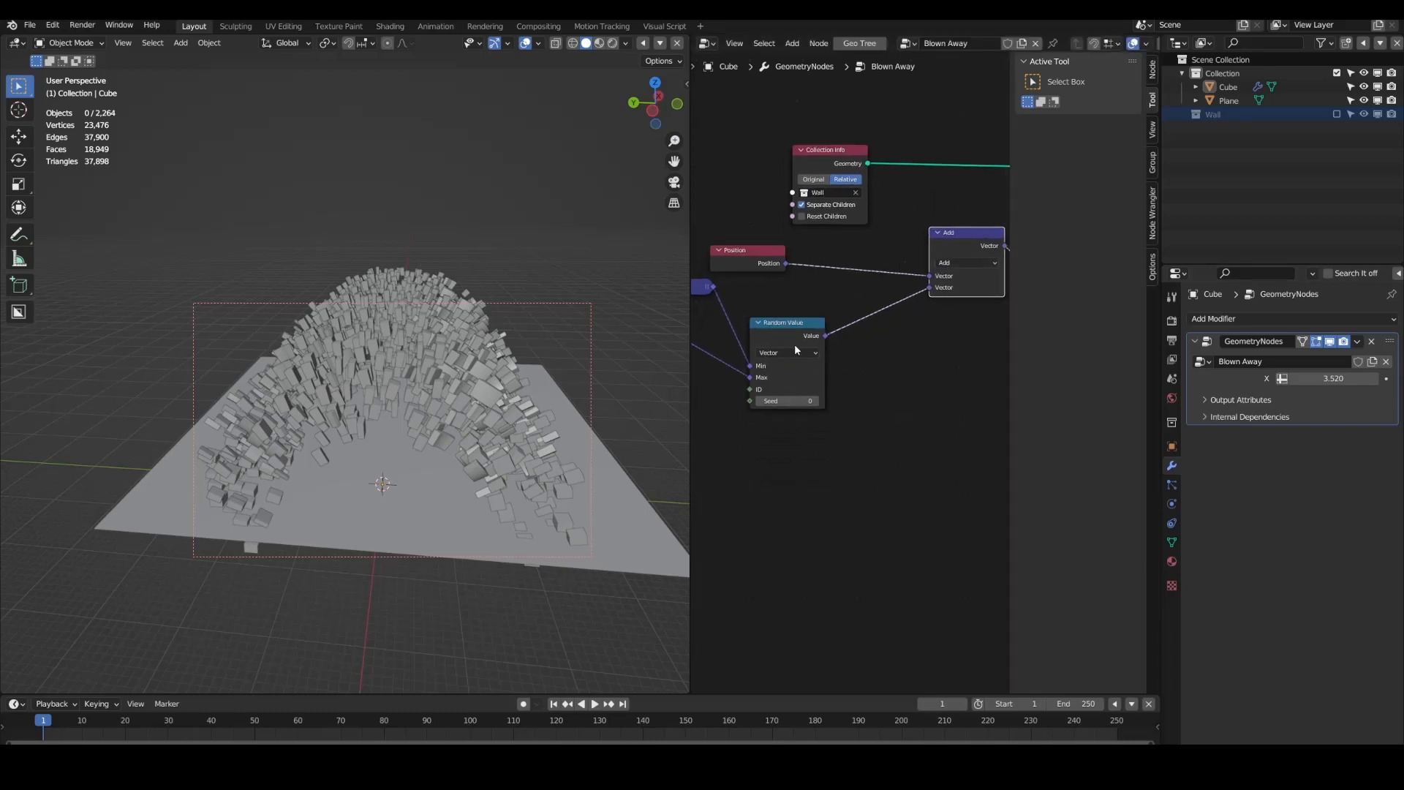
left_click_drag(803, 345, 795, 336)
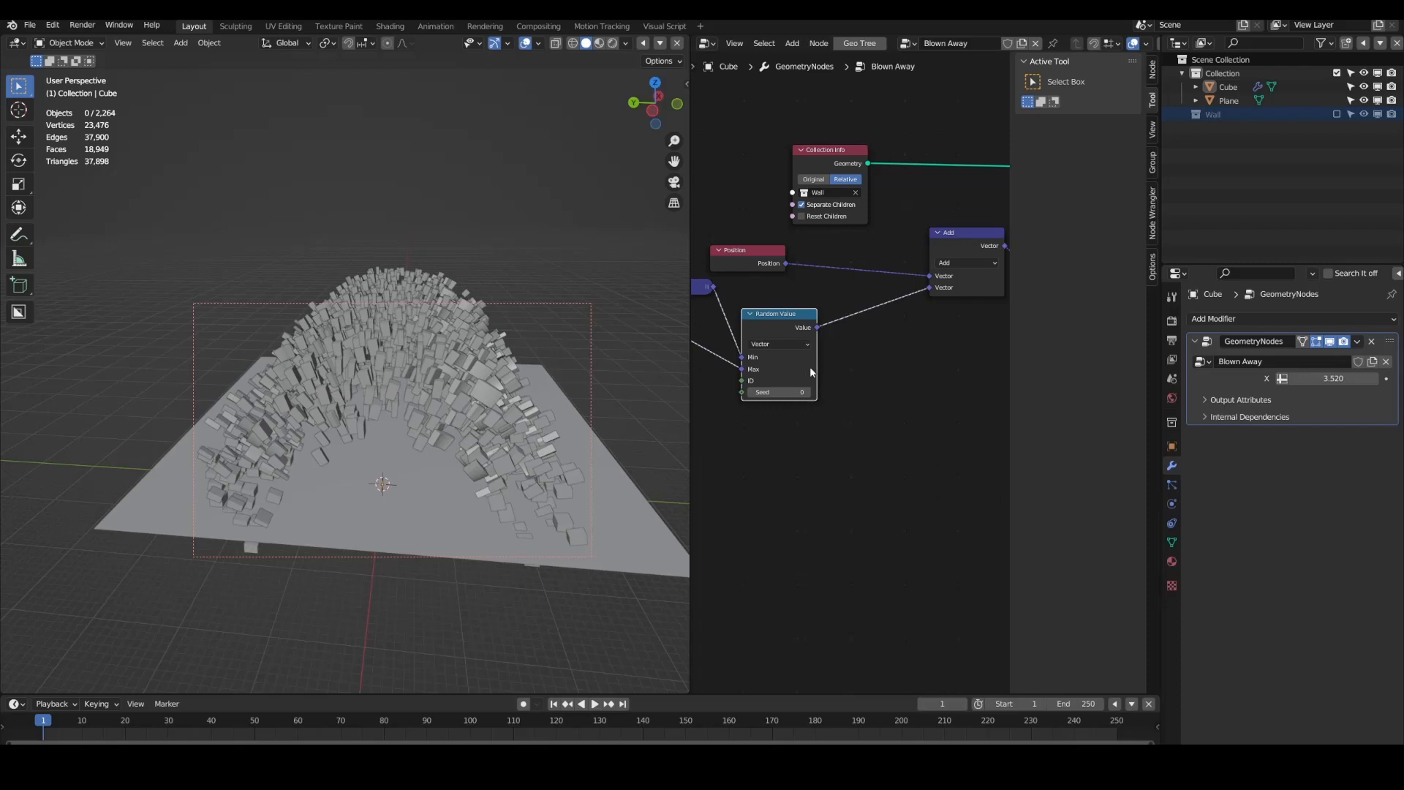
middle_click_drag(857, 349, 863, 332)
Step: Add a MixRGB node and insert it into the link between Random Value and Add
key("shift+a")
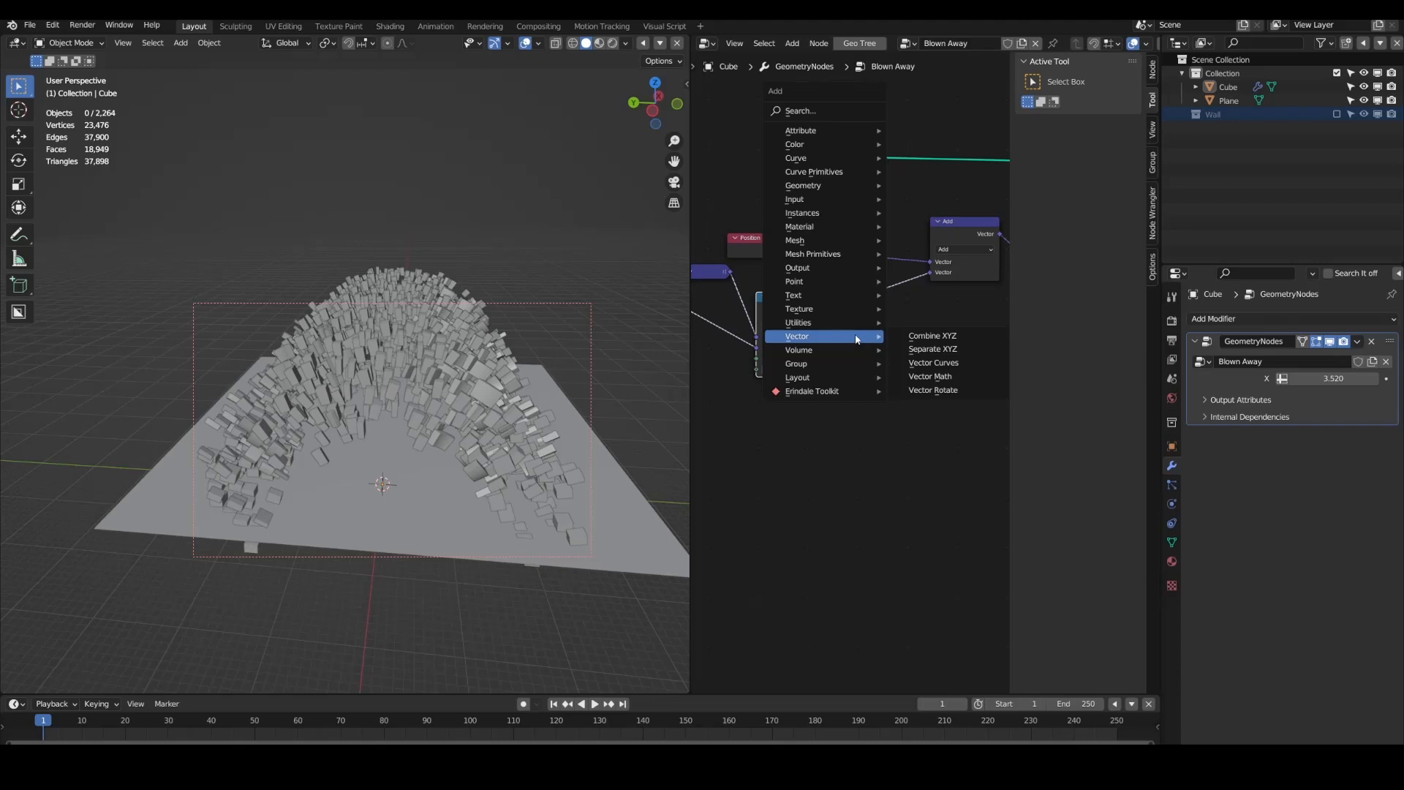
mouse_move(863, 144)
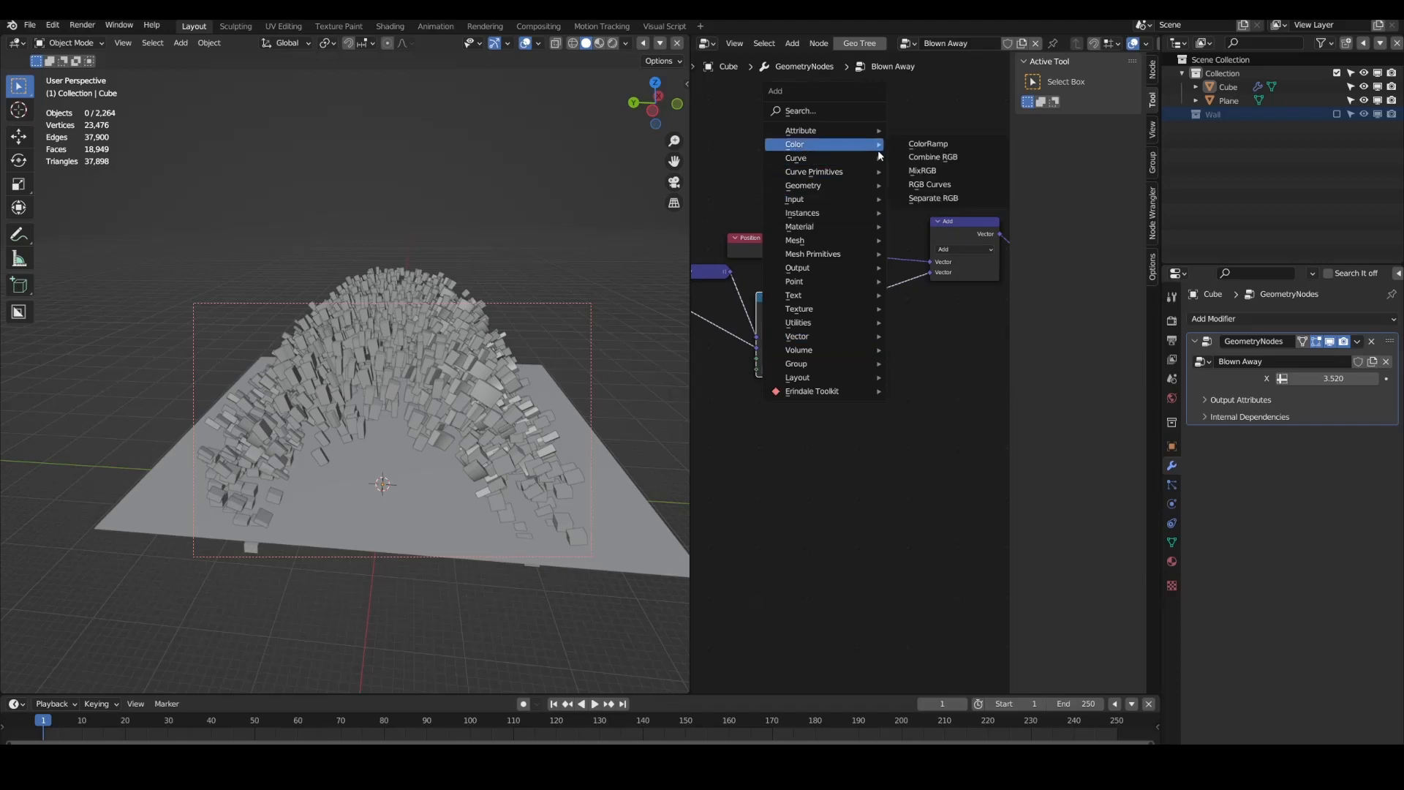
left_click(922, 171)
left_click(860, 331)
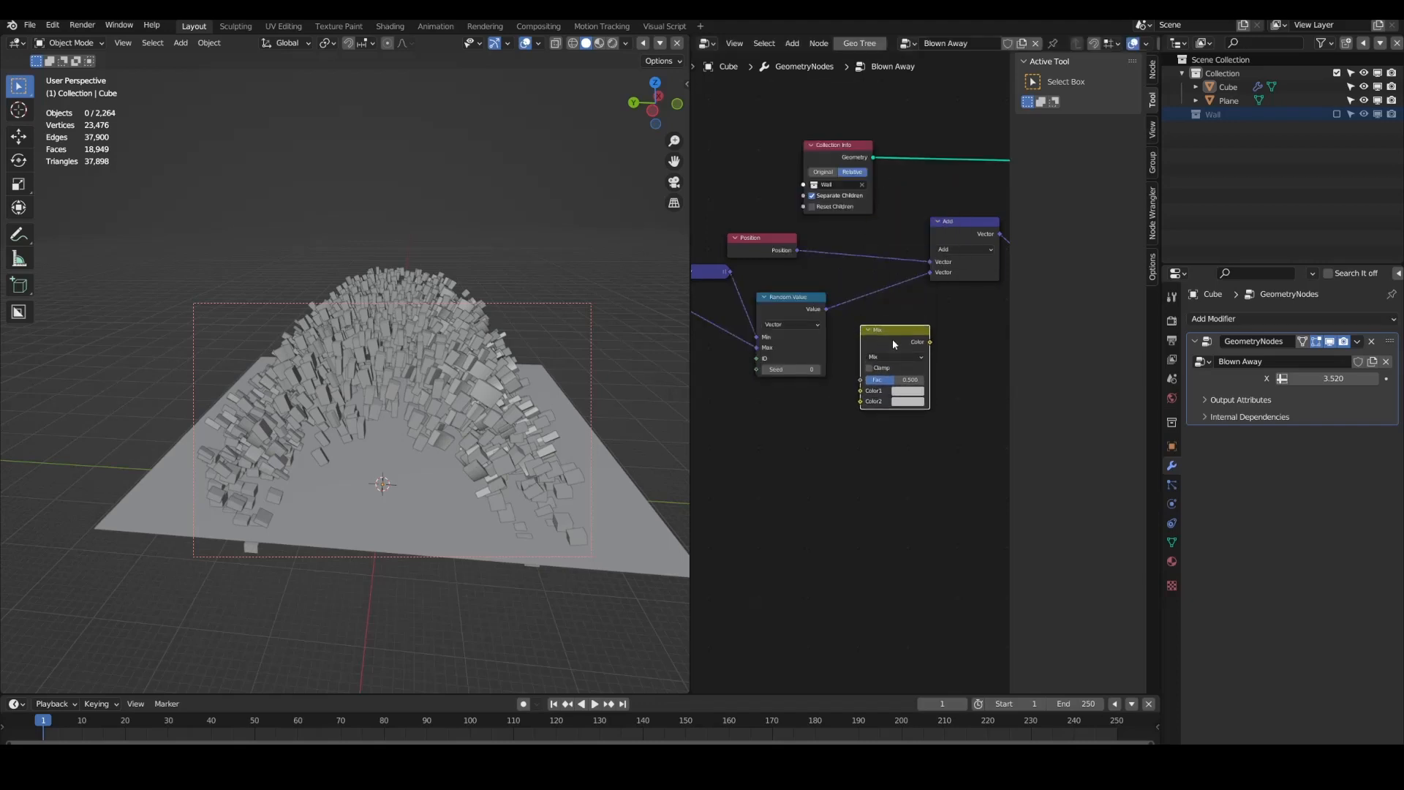
left_click_drag(892, 340, 897, 294)
Step: Set the Mix node's Color2 to pure white with a value of 1.000
left_click(913, 356)
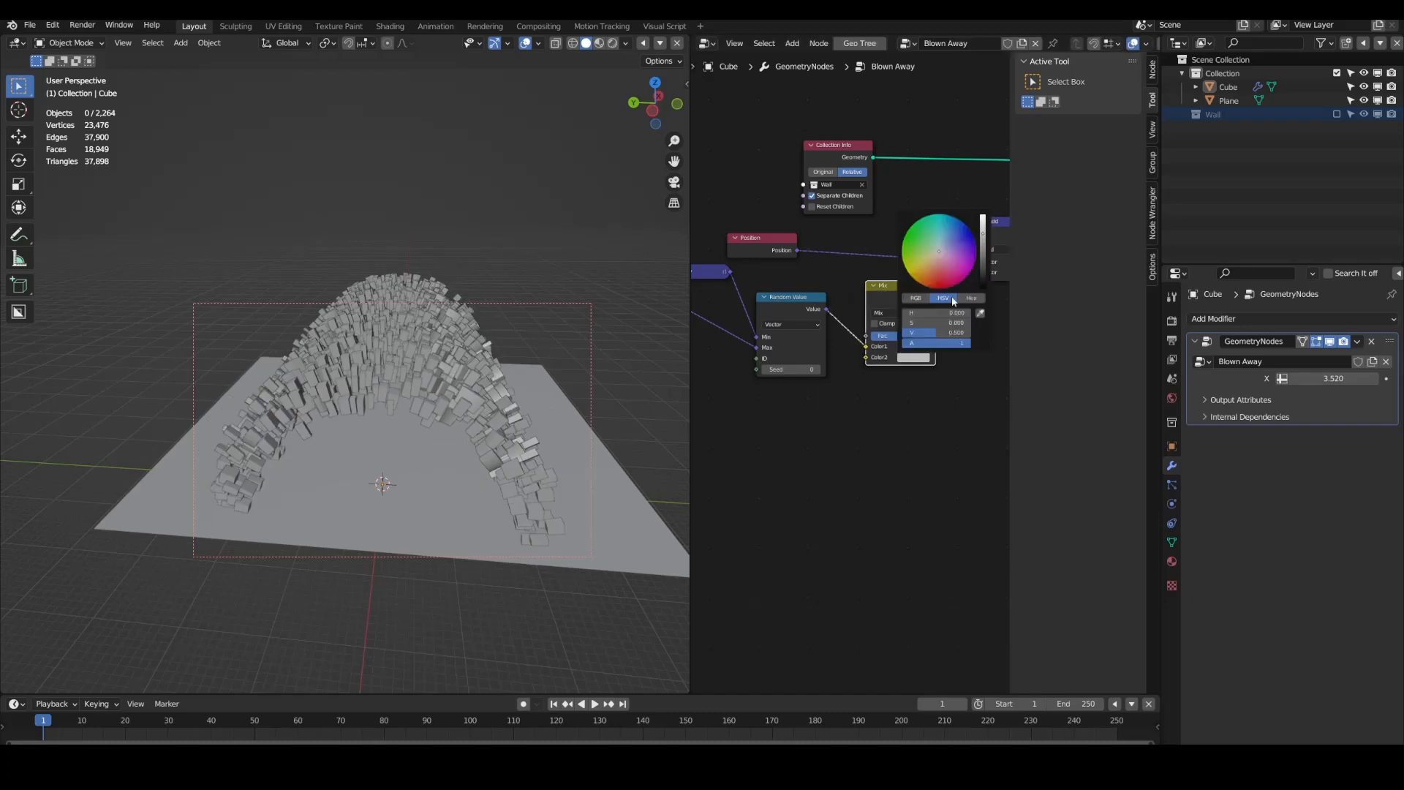
left_click_drag(984, 237, 983, 216)
scroll(924, 362, "up", 3)
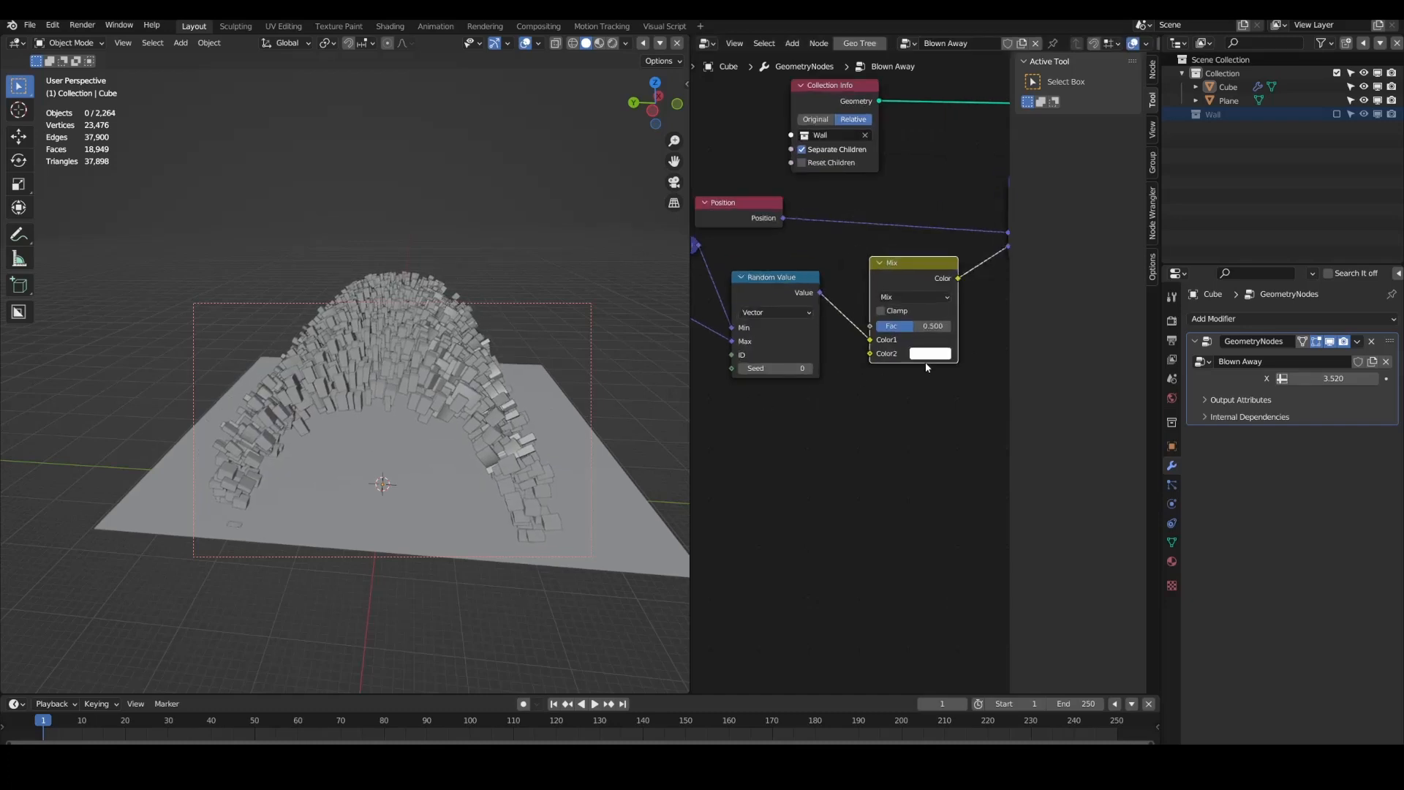
left_click(808, 437)
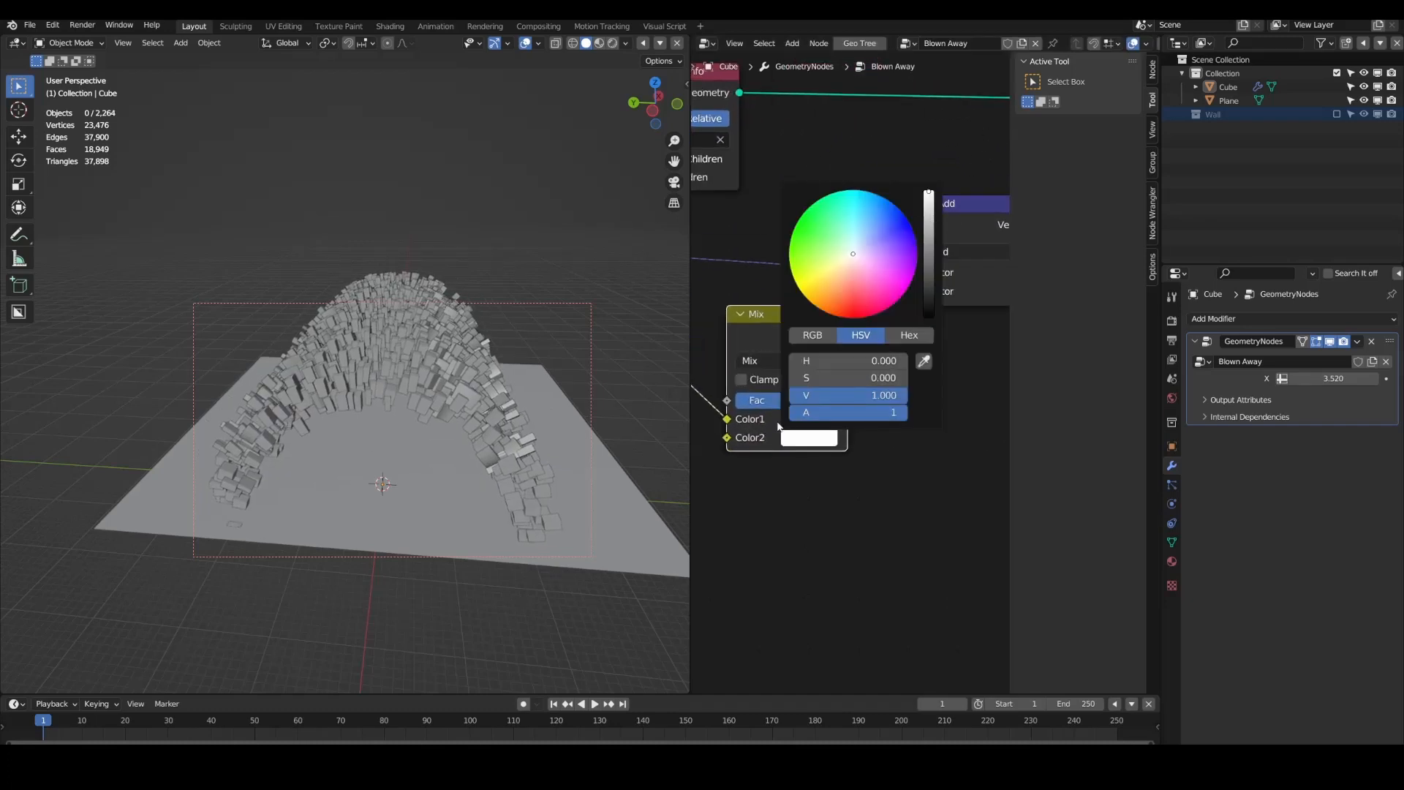
middle_click_drag(837, 438, 854, 442)
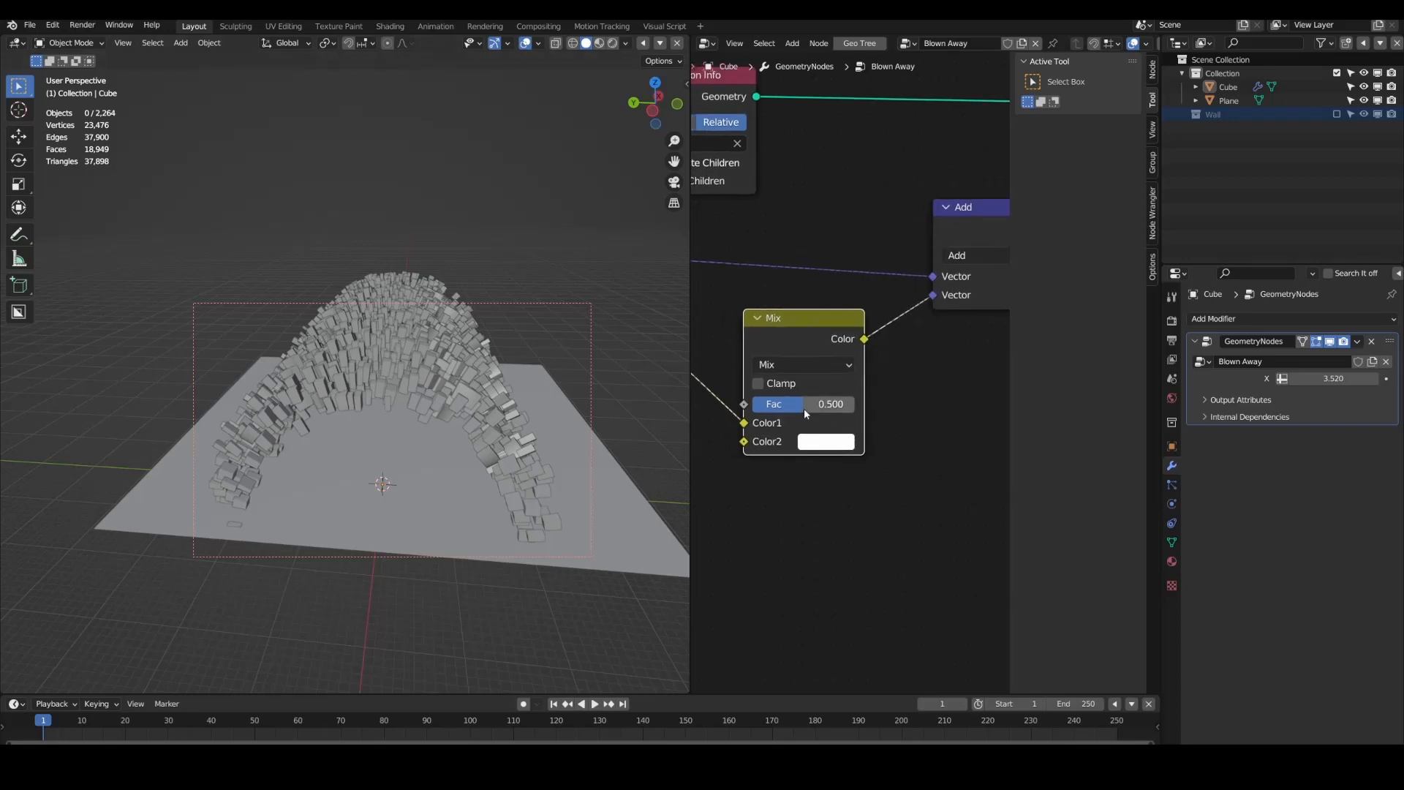
Step: Set the Mix node's Fac to 0.000 and move the node closer to the Add node
mouse_move(805, 408)
left_mouse_down()
mouse_move(754, 408)
mouse_move(852, 408)
mouse_move(752, 404)
mouse_move(854, 404)
mouse_move(768, 404)
mouse_move(854, 403)
mouse_move(799, 389)
mouse_move(854, 389)
mouse_move(798, 389)
left_mouse_up()
scroll(847, 397, "down", 3)
key("g")
left_click(827, 383)
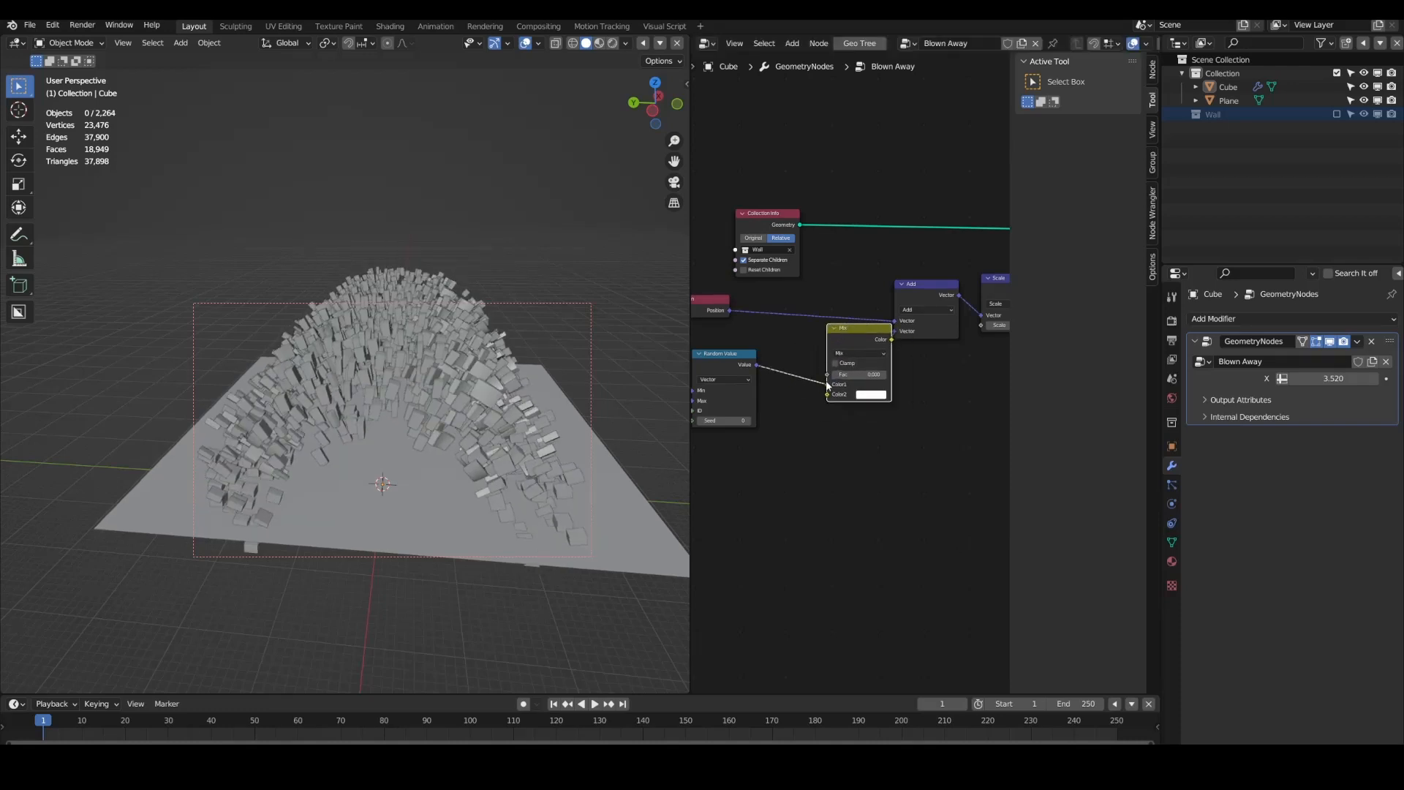
scroll(851, 344, "down", 4)
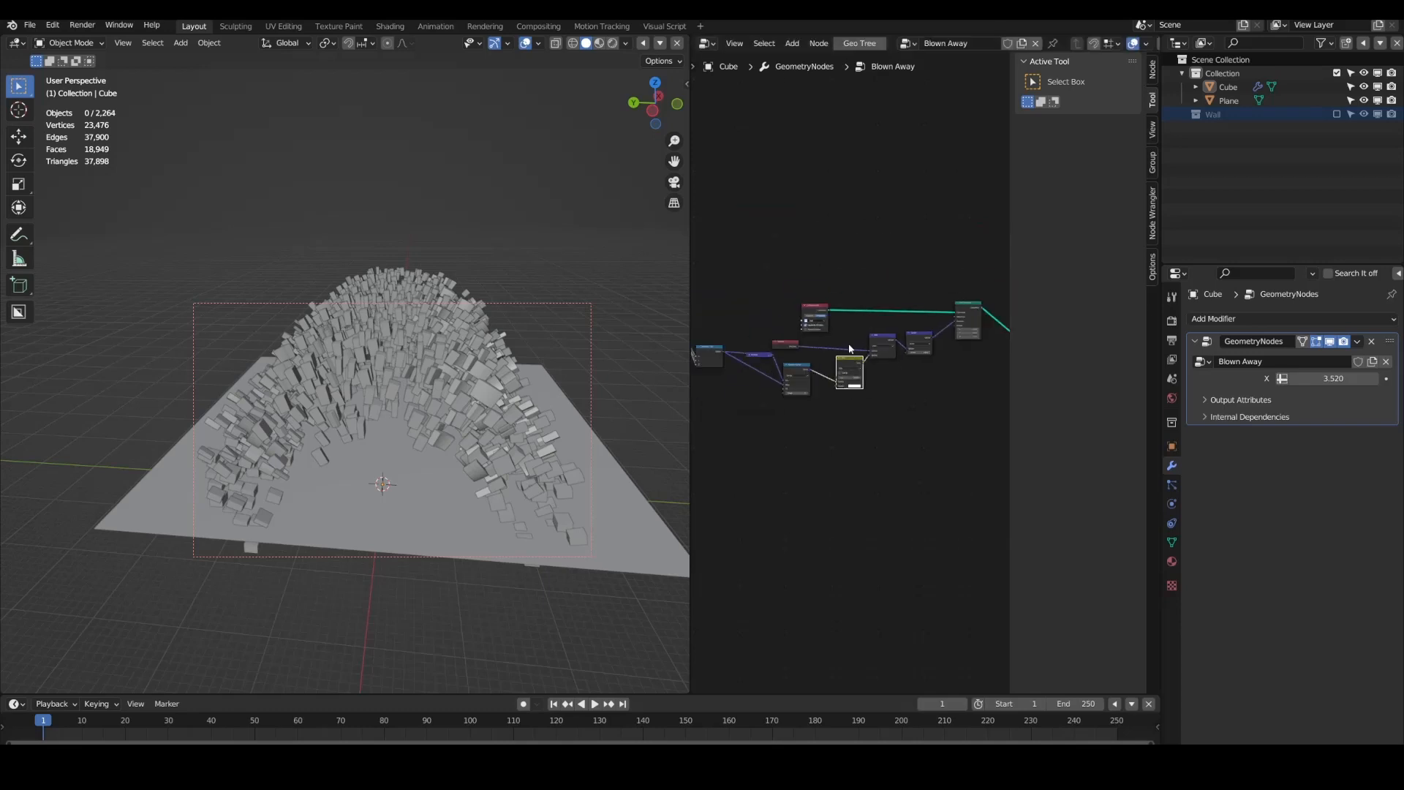
Step: Move the Collection Info node clear and shift the Scale, Set Position and output nodes away from Add to make room
left_click_drag(816, 315, 756, 290)
scroll(754, 326, "up", 6)
middle_click_drag(925, 337, 813, 353)
scroll(814, 354, "down", 1)
left_click_drag(958, 369, 795, 240)
left_click_drag(804, 312, 938, 315)
left_click(823, 296)
middle_click_drag(884, 324, 777, 349)
scroll(778, 349, "up", 6)
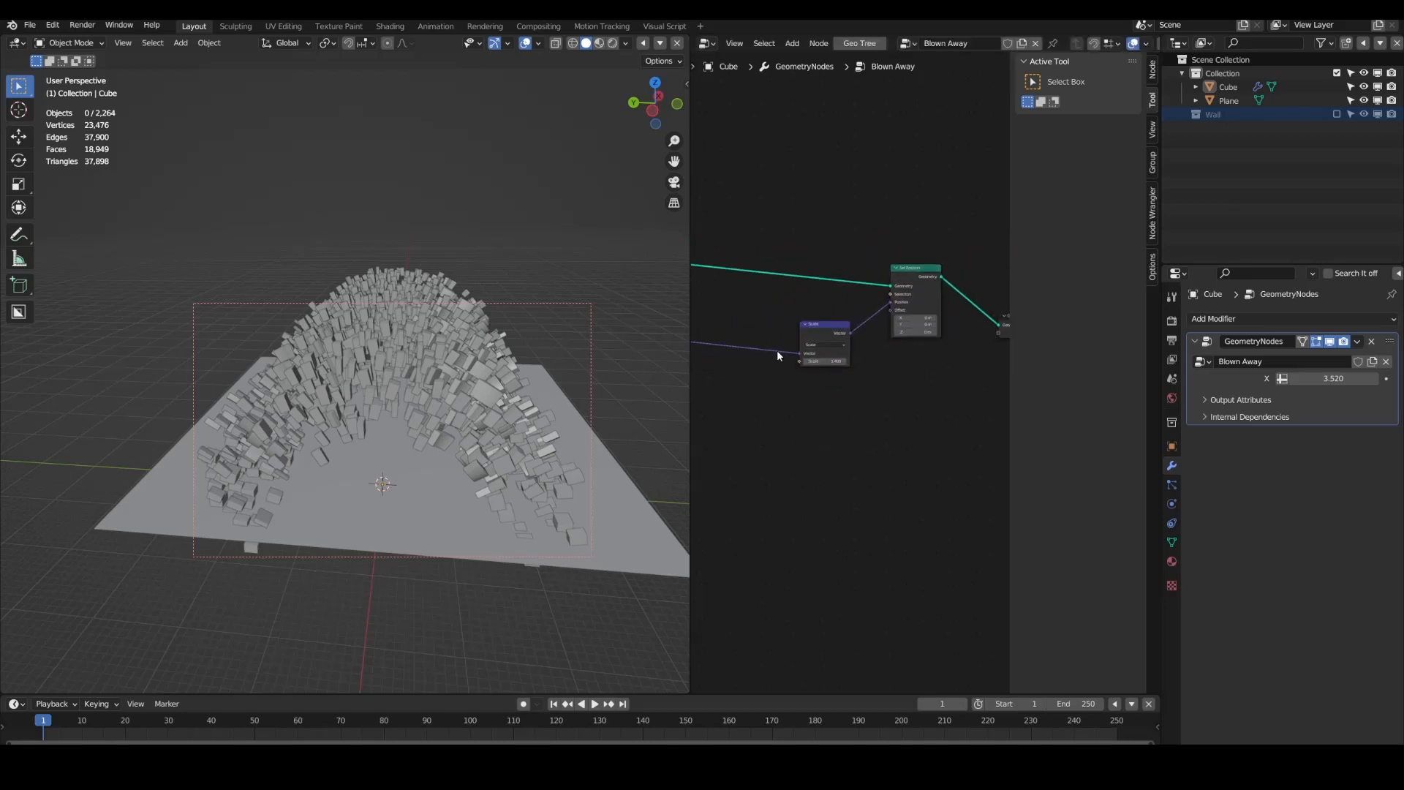
Step: Add a Noise Texture node and connect its Color output to the Scale input of the vector Scale node
middle_click_drag(762, 407, 857, 322)
scroll(856, 354, "down", 5)
scroll(830, 358, "up", 4)
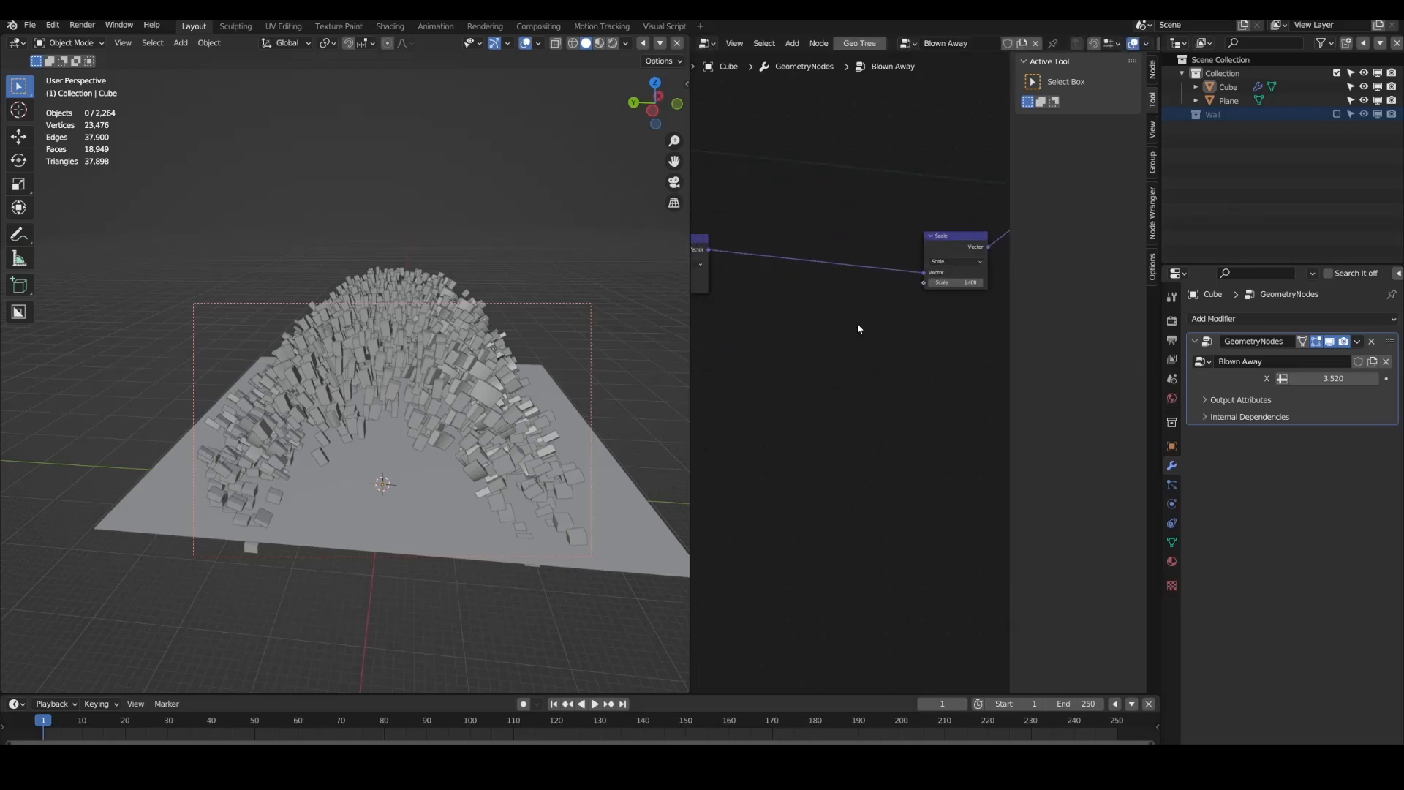
key("shift+a")
mouse_move(779, 491)
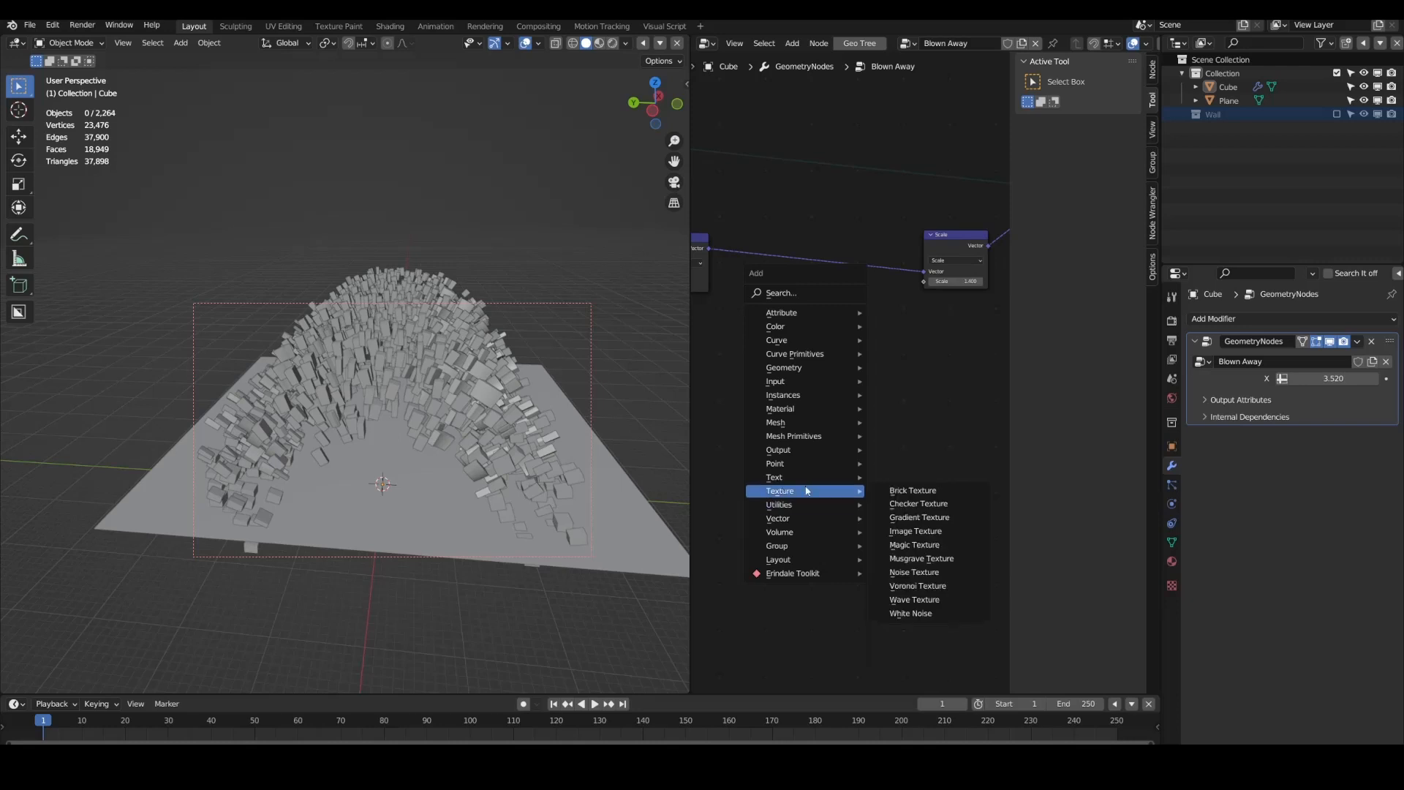
left_click(911, 574)
left_click(735, 348)
left_click_drag(818, 398, 923, 281)
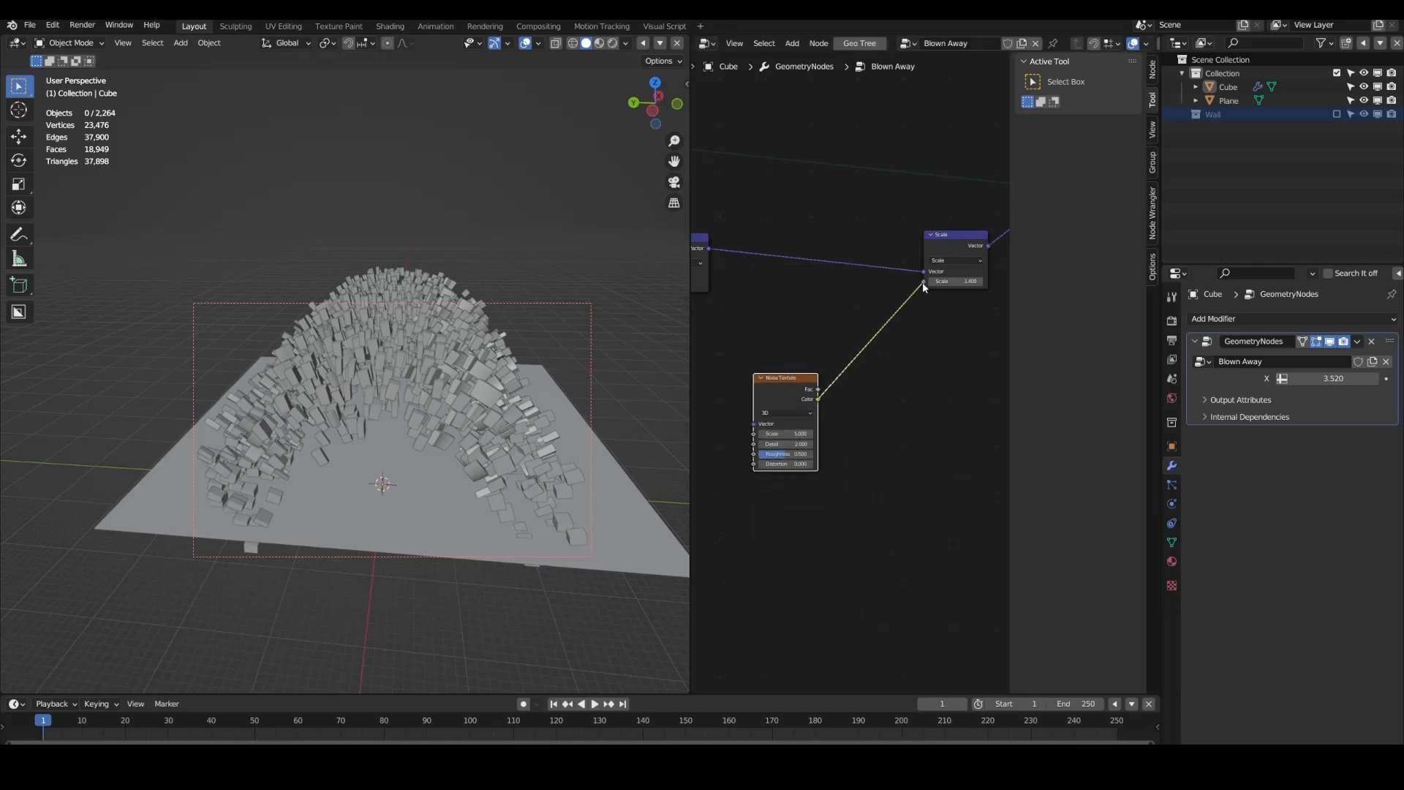
left_click_drag(783, 401, 739, 398)
Step: Insert a Math node between Noise Texture and Scale, change it to Multiply and increase its multiplier
key("shift+a")
mouse_move(788, 345)
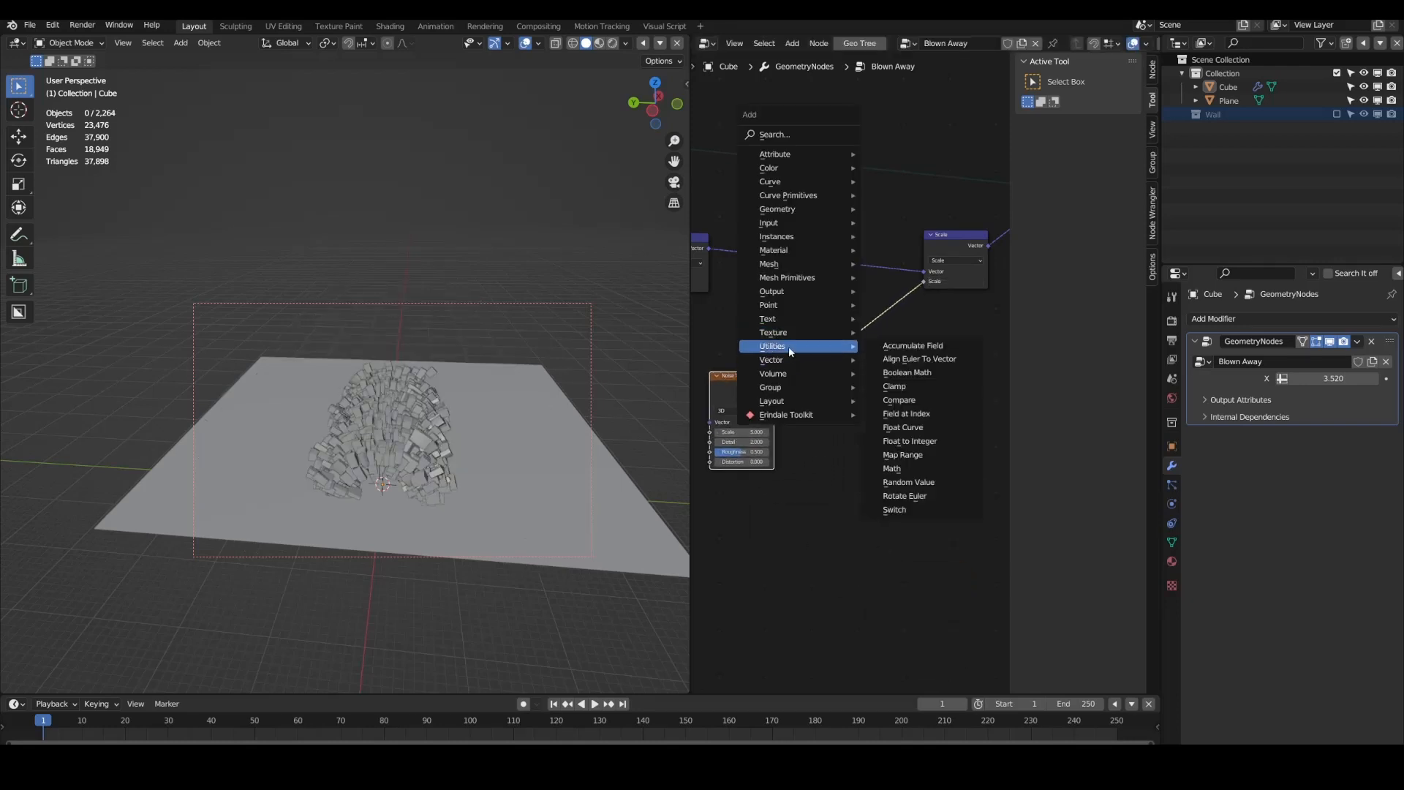
left_click(887, 467)
left_click(844, 354)
left_click(845, 357)
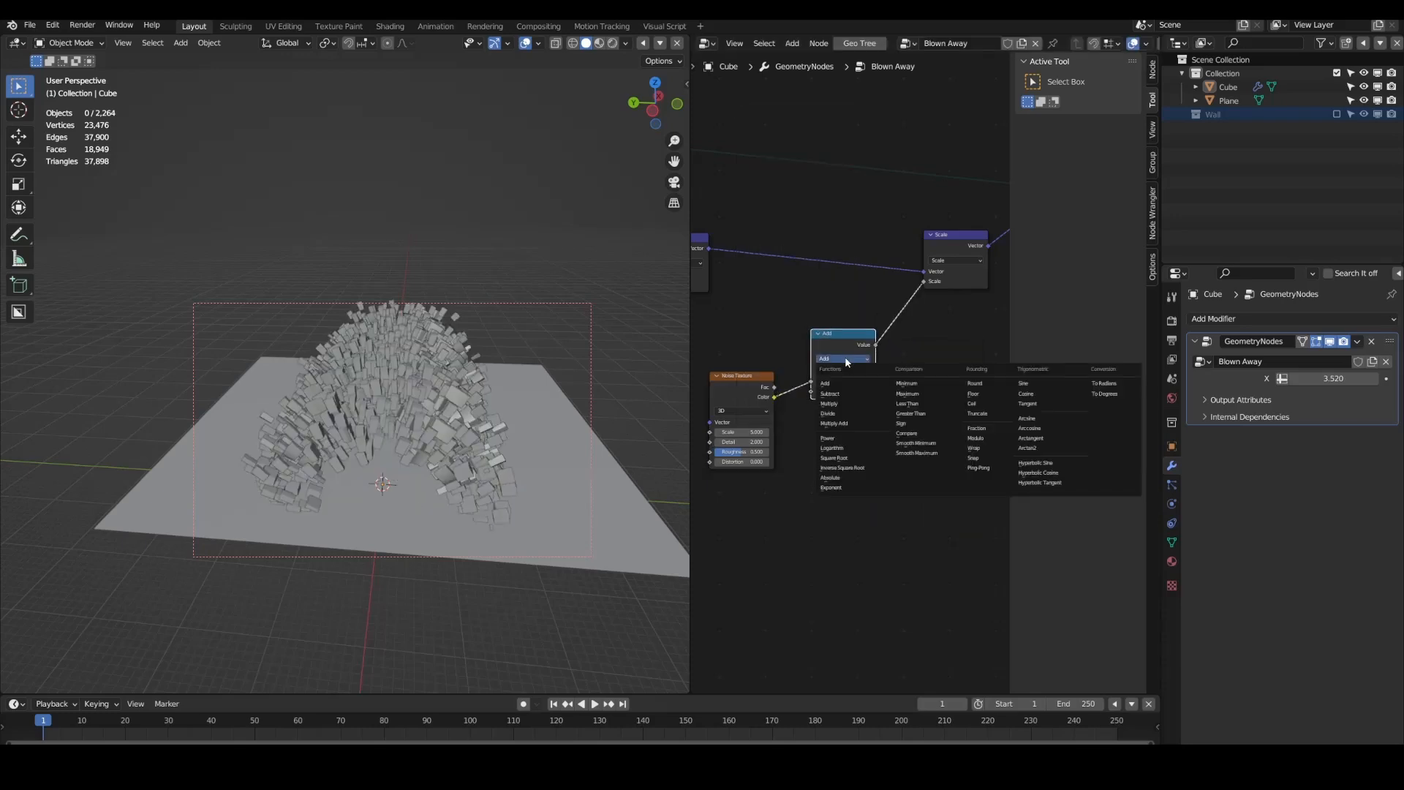
left_click(852, 423)
left_click_drag(848, 397, 857, 390)
left_click_drag(856, 384, 1082, 384)
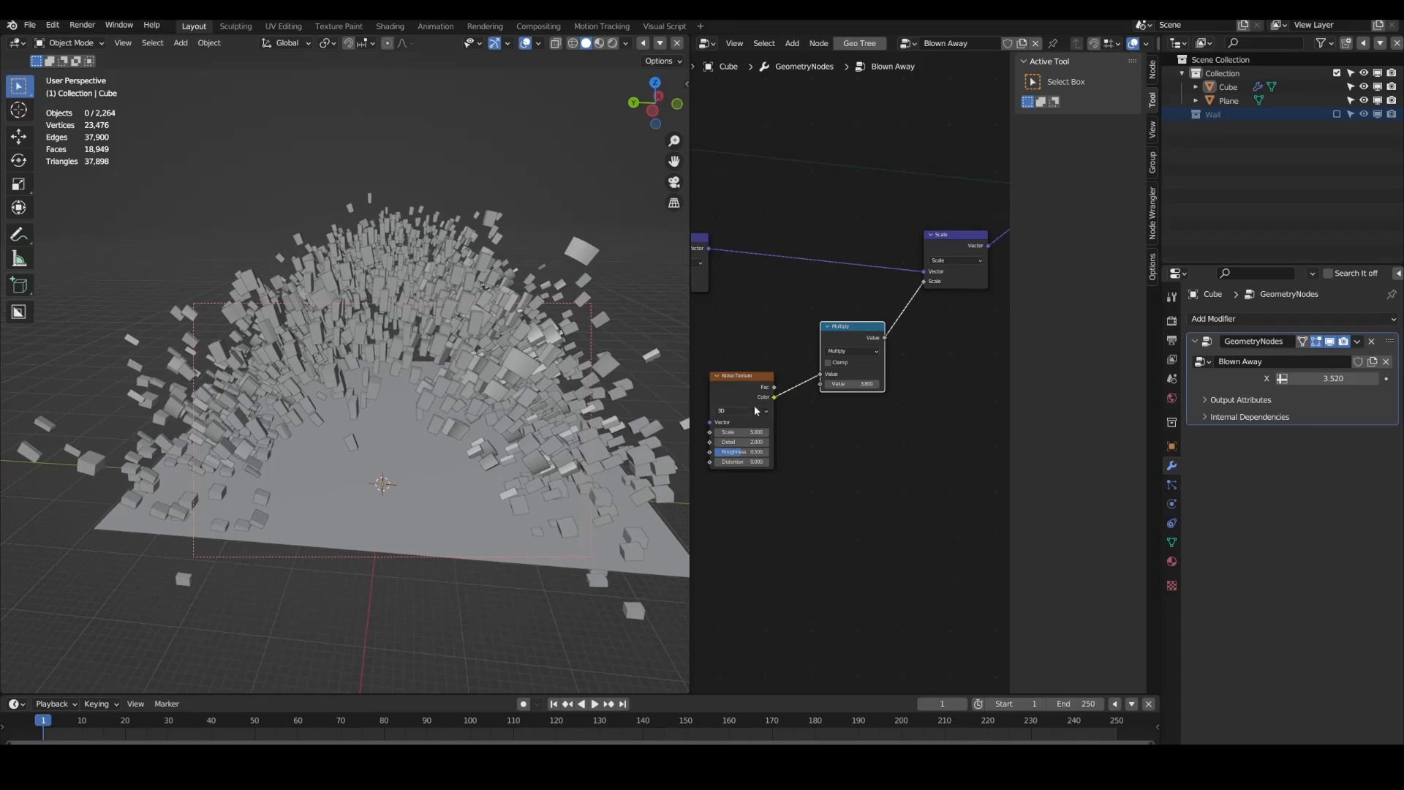
Step: Change the Noise Texture to 4D with a Scale of about 2.9 and W of 1.200
left_click_drag(750, 424, 787, 432)
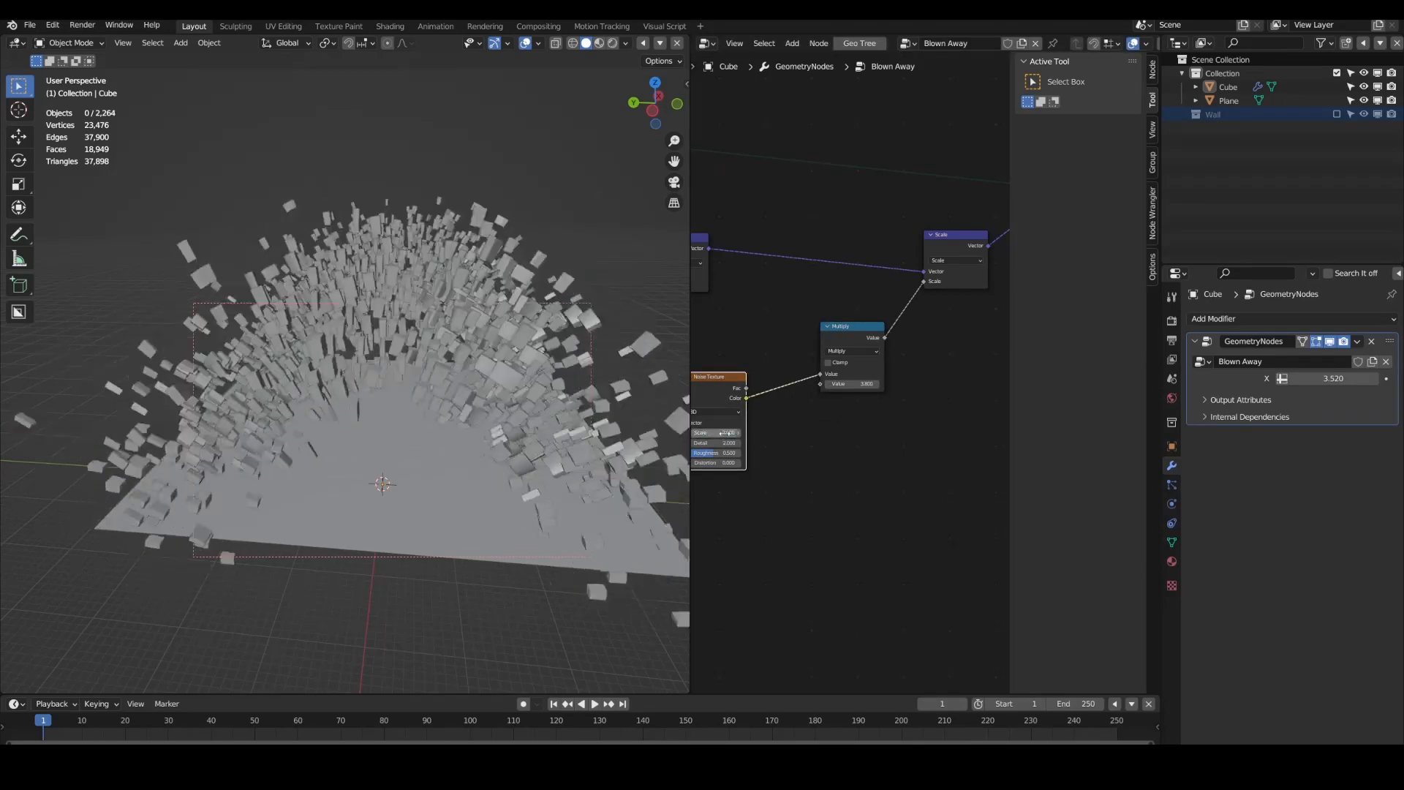
left_click(718, 413)
left_click(716, 452)
middle_click_drag(698, 395, 767, 377)
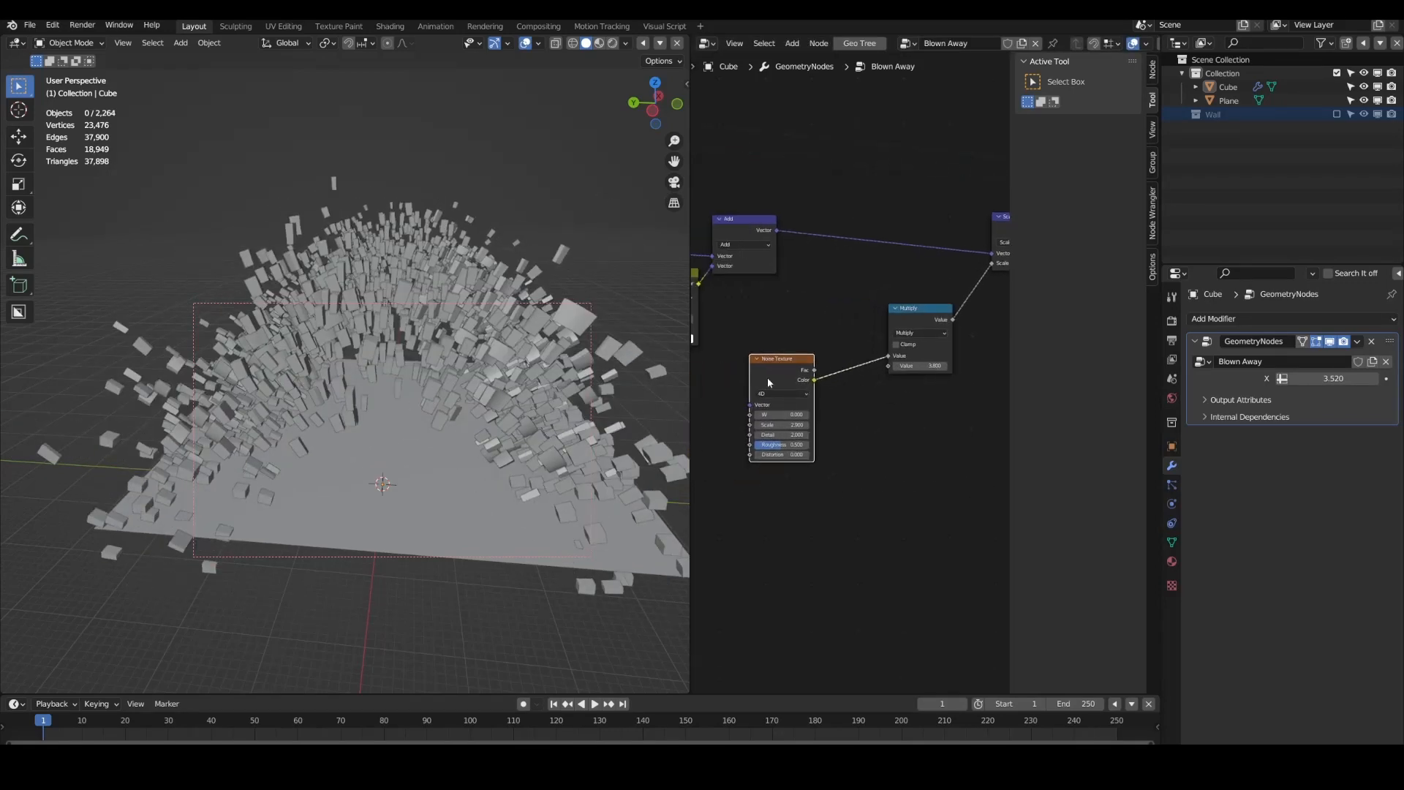
left_click_drag(777, 415, 757, 387)
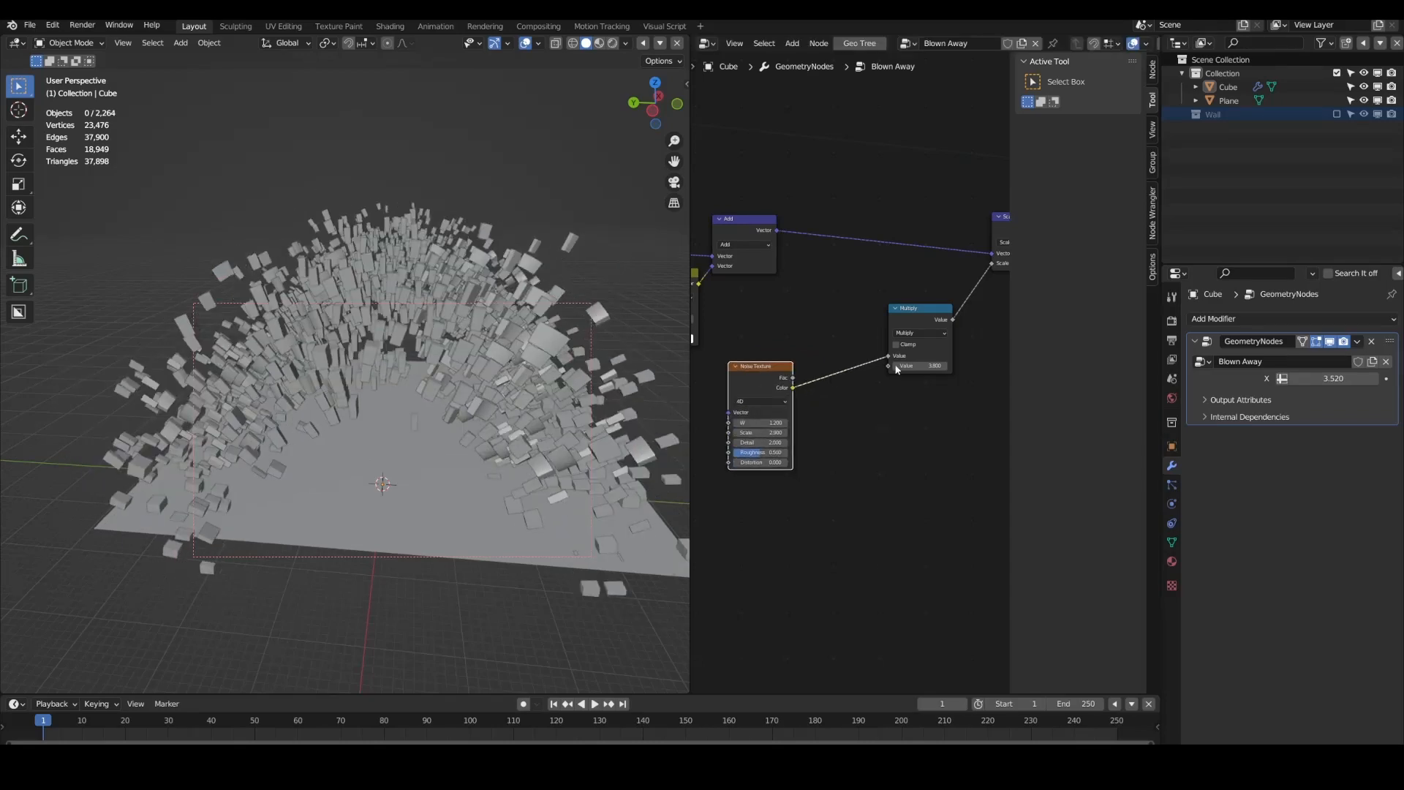
Step: Move the Multiply node back and insert a duplicate of the Mix node between it and the vector Scale node
left_click_drag(925, 308, 900, 307)
middle_click_drag(893, 317, 732, 335)
scroll(777, 344, "down", 6)
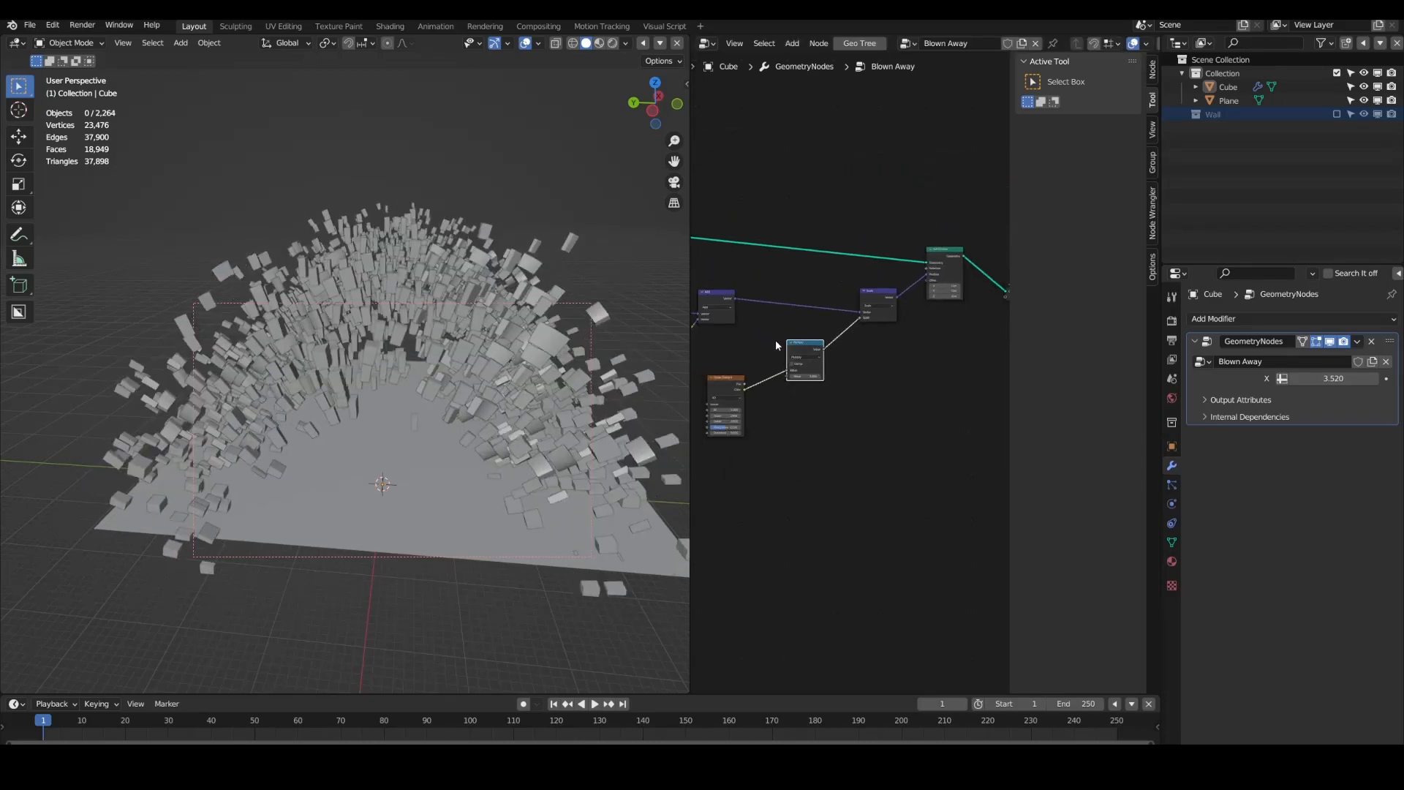
scroll(795, 349, "up", 3)
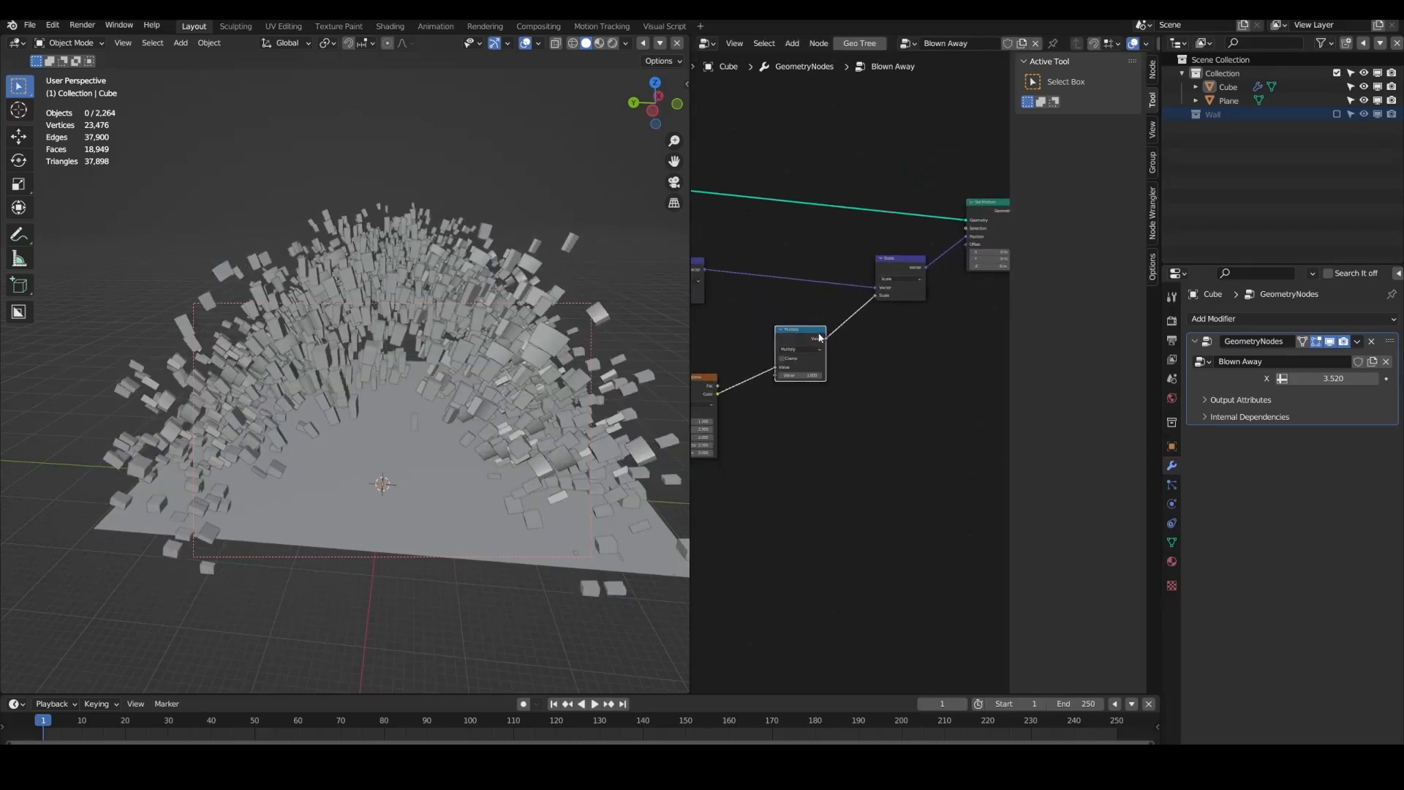
key("shift+a")
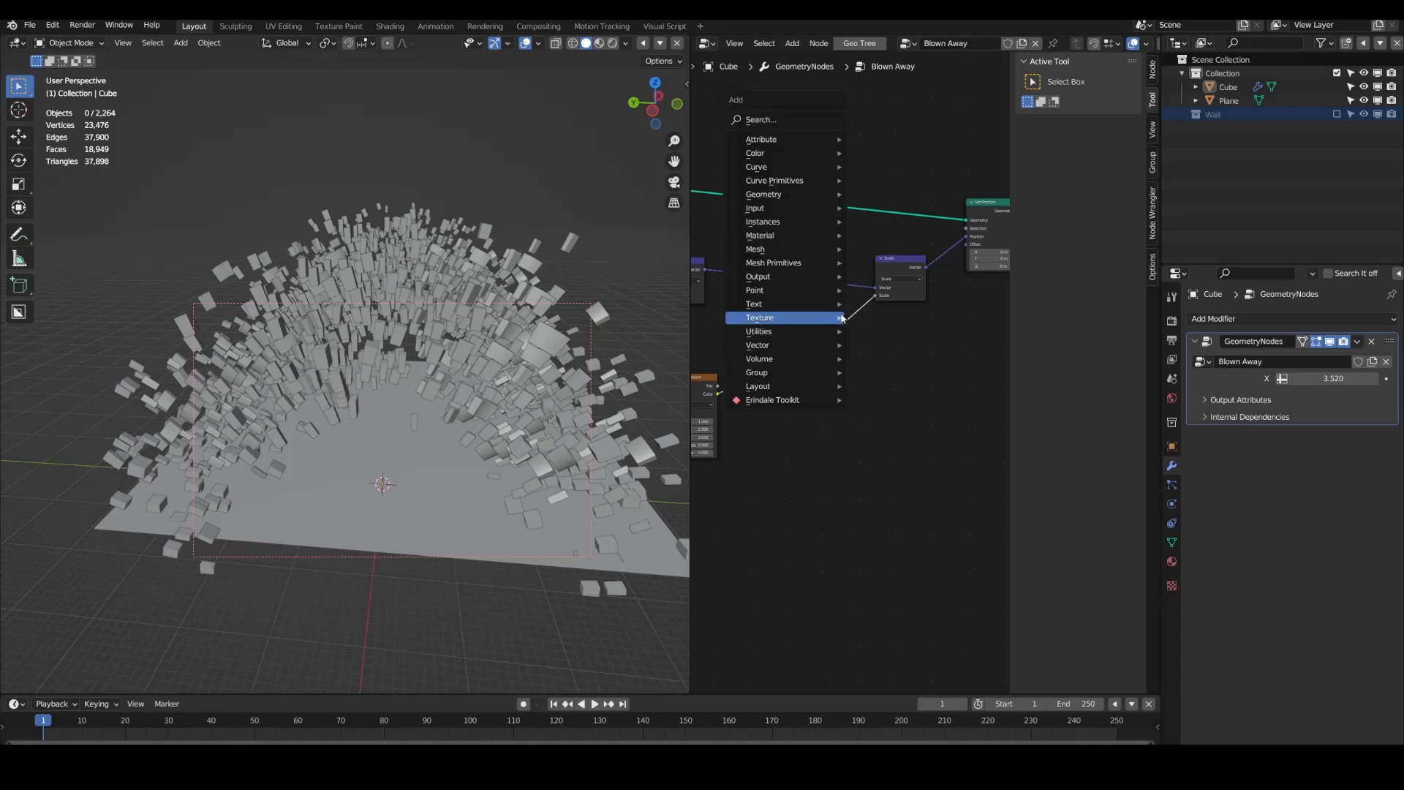
middle_click_drag(766, 448, 846, 467)
left_click(718, 340)
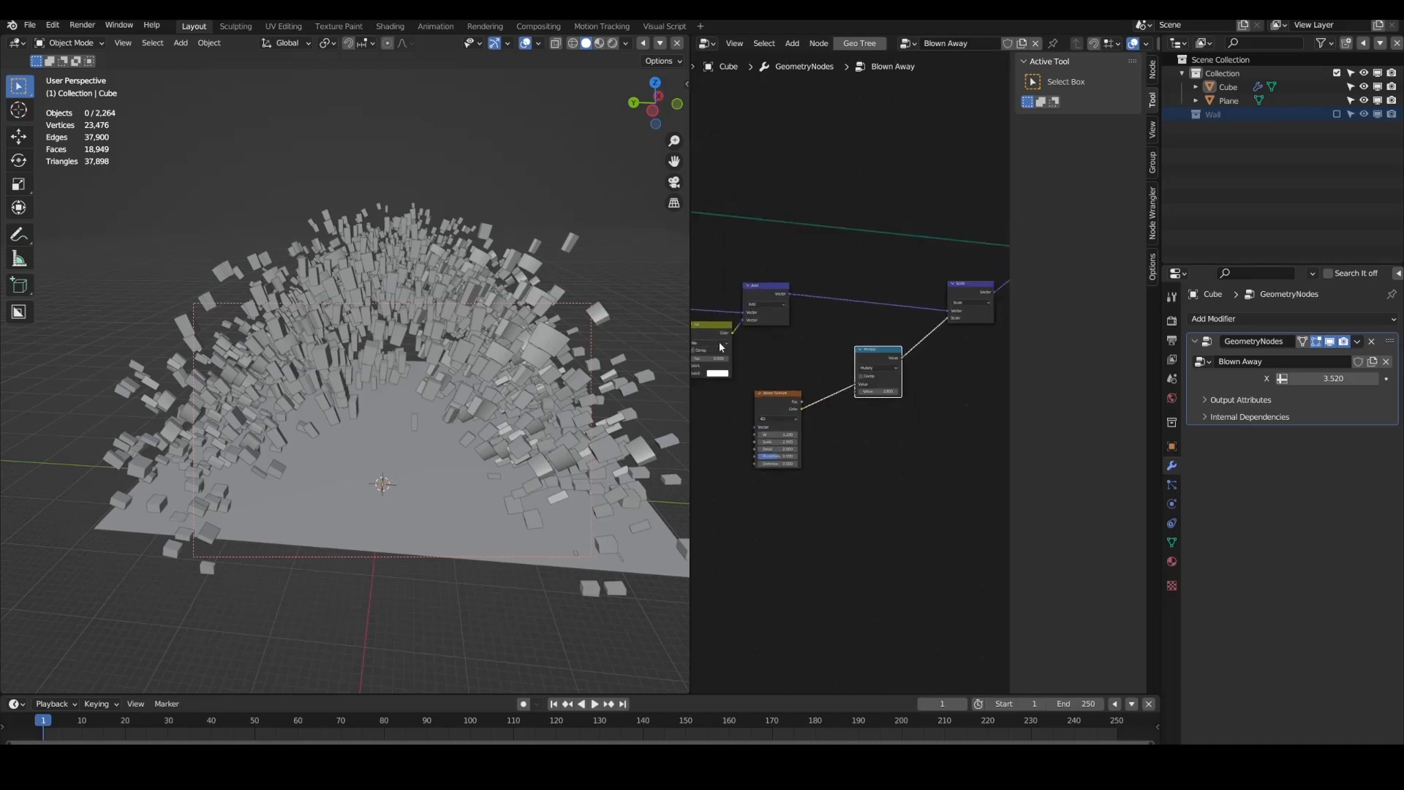
key("shift+d")
left_click(935, 369)
scroll(743, 377, "up", 5)
middle_click_drag(934, 368, 843, 376)
mouse_move(796, 352)
left_mouse_down()
mouse_move(848, 351)
mouse_move(790, 351)
left_mouse_up()
Step: Set the Fac of the original Mix node, feeding the Add node, to 1.000
middle_click_drag(794, 360, 995, 361)
middle_click_drag(727, 363, 834, 356)
left_click_drag(762, 340, 819, 341)
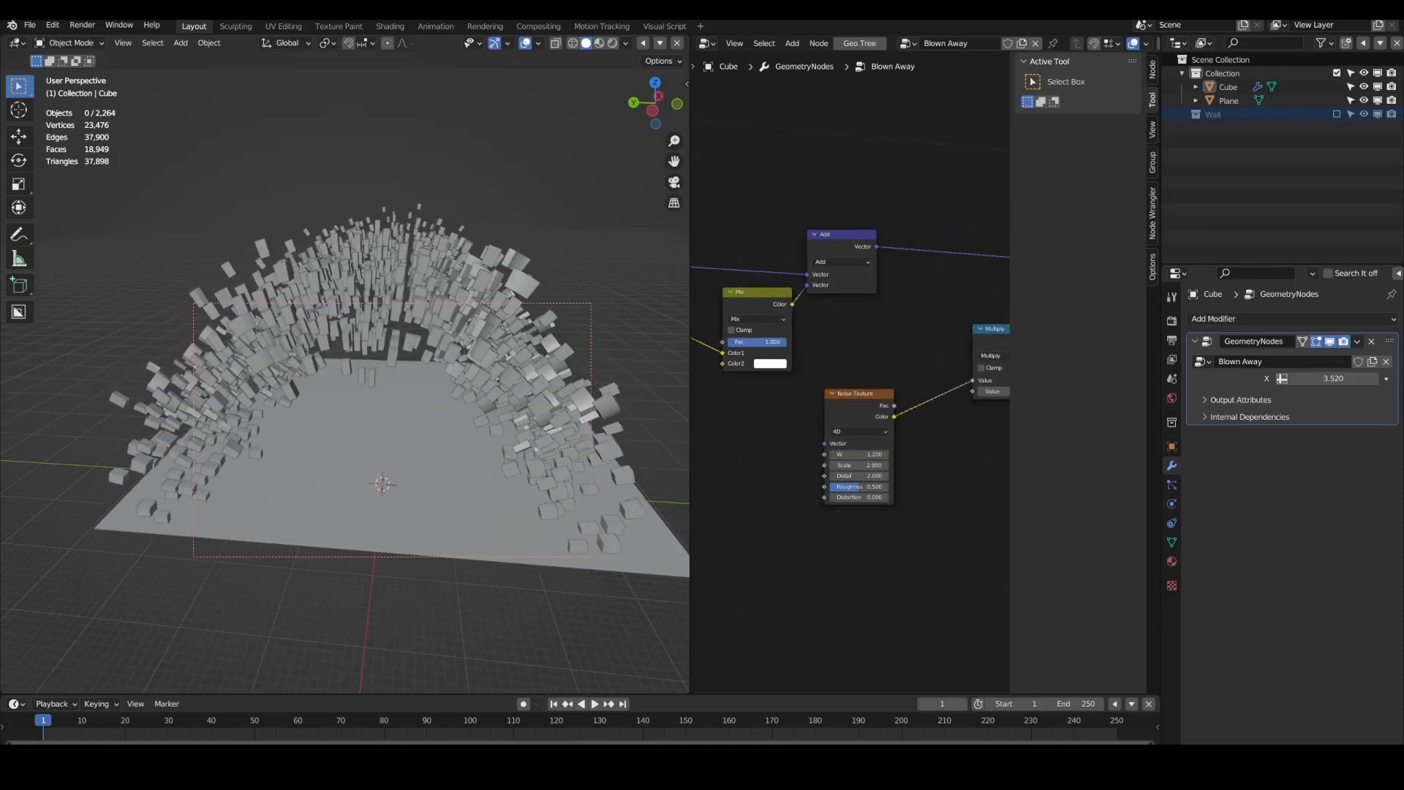
Step: Try the duplicated Mix node's Fac at 1.000, return it to 0.000 and inspect the bricks from other angles
middle_click_drag(987, 336, 653, 367)
left_click_drag(774, 374, 819, 374)
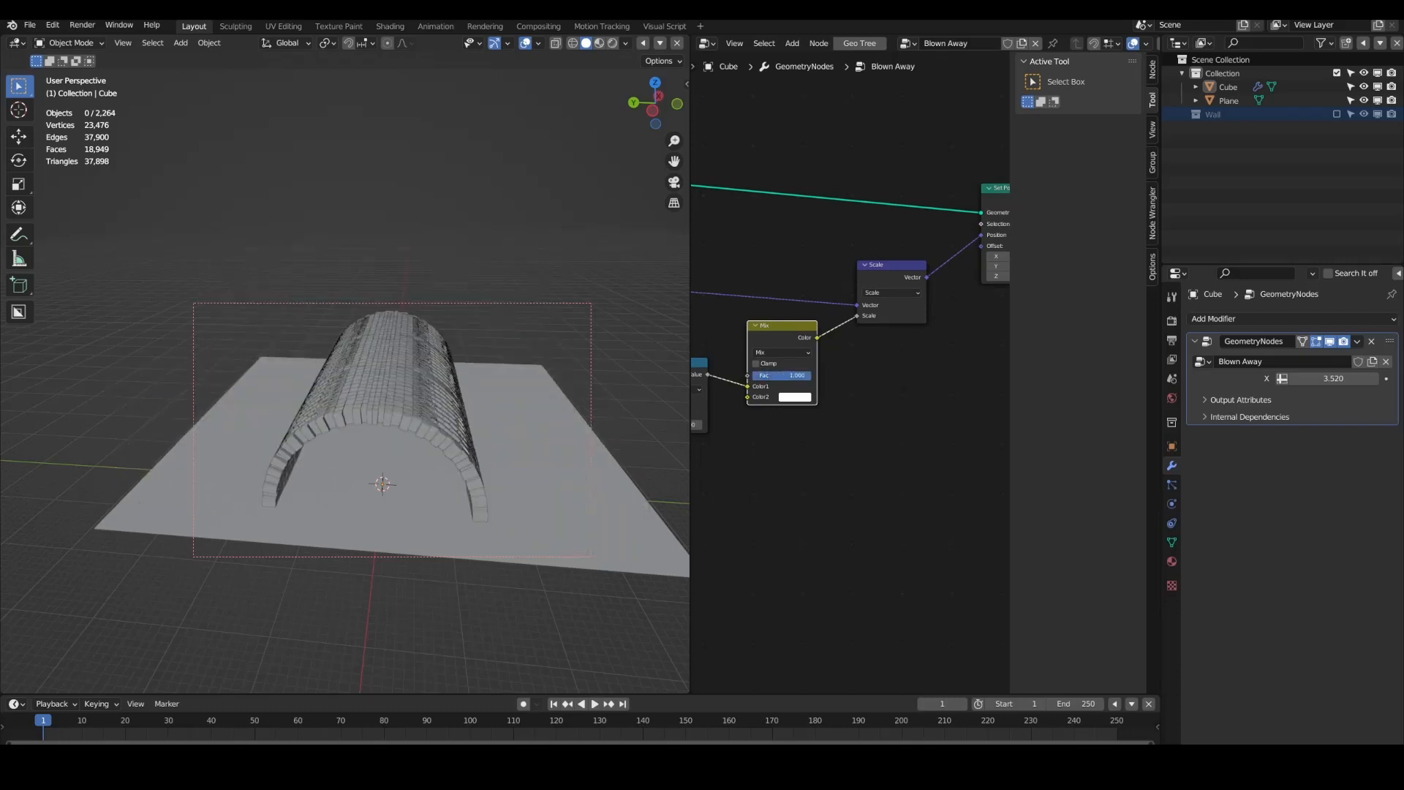
middle_click_drag(477, 396, 568, 427)
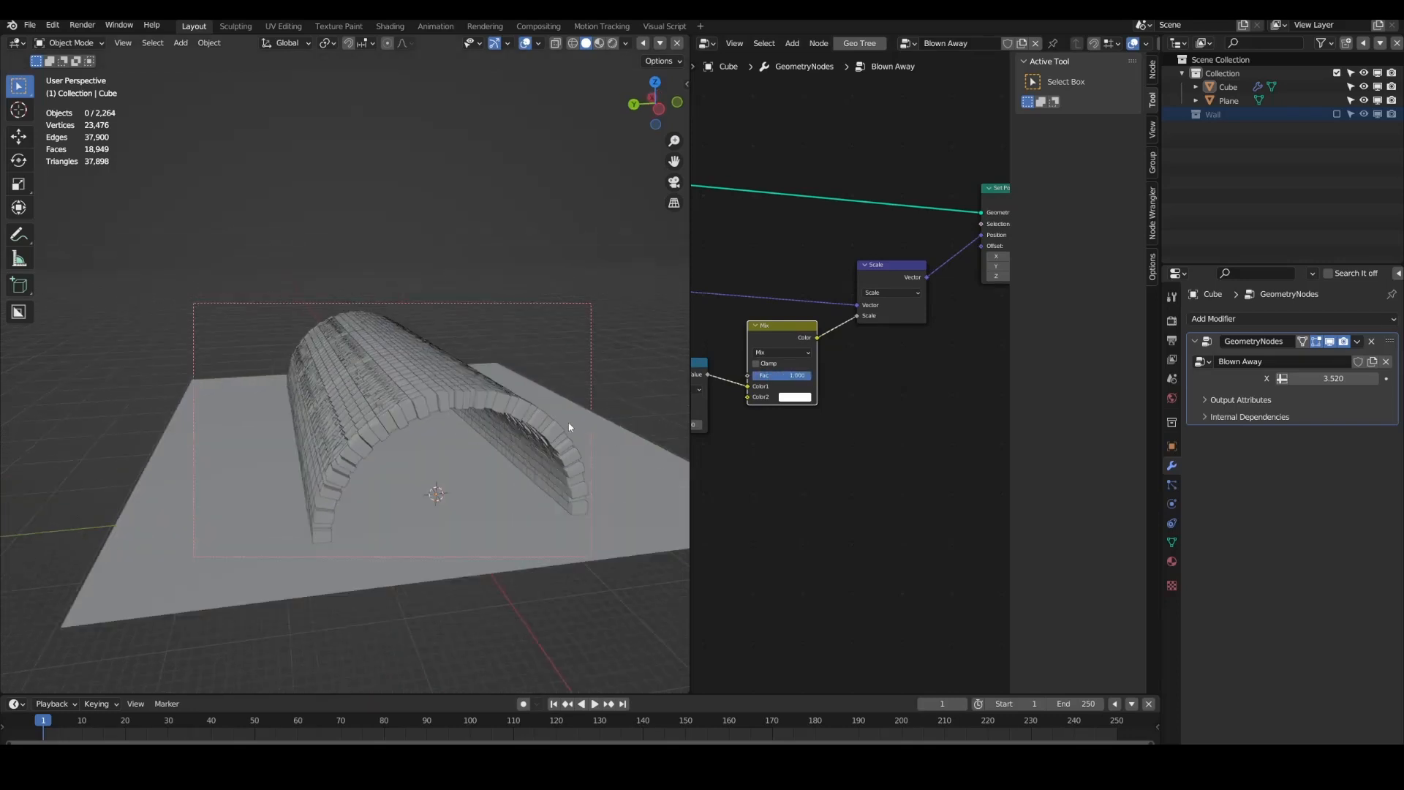
left_click_drag(801, 374, 757, 374)
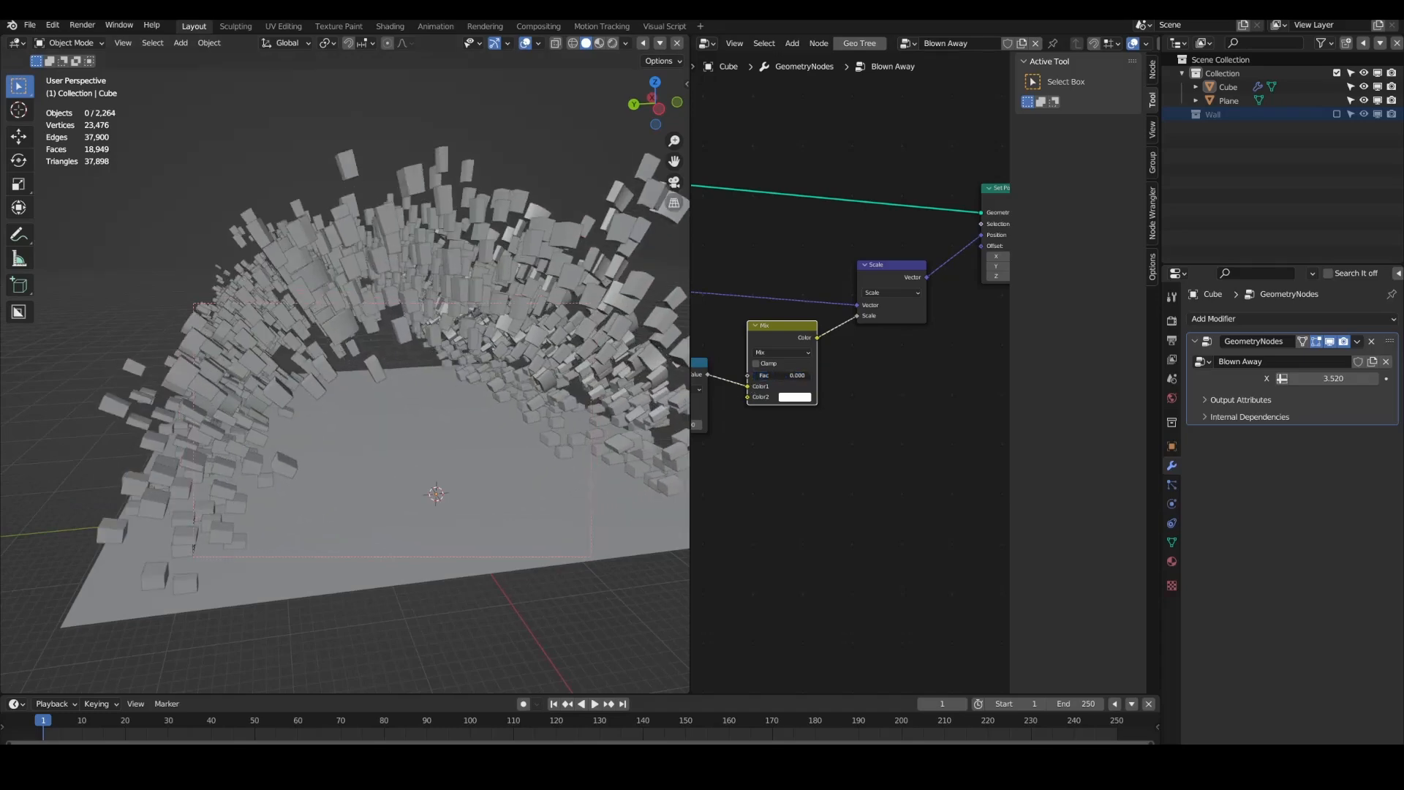
middle_click_drag(367, 397, 462, 392)
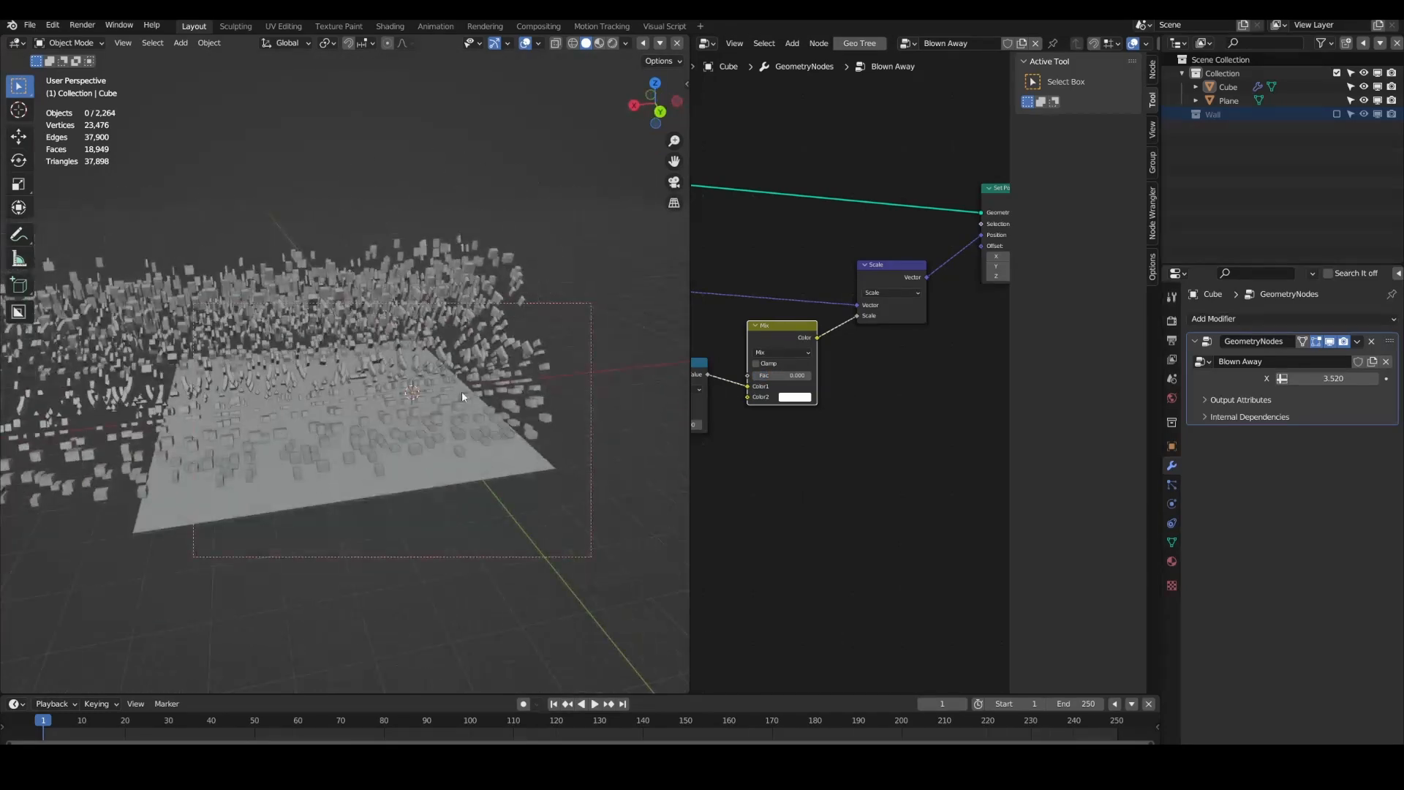
Step: Try the Fac of the Mix node feeding Scale at 1.000, reposition the Multiply node, and return the Fac to 0.000
left_click_drag(780, 376, 815, 374)
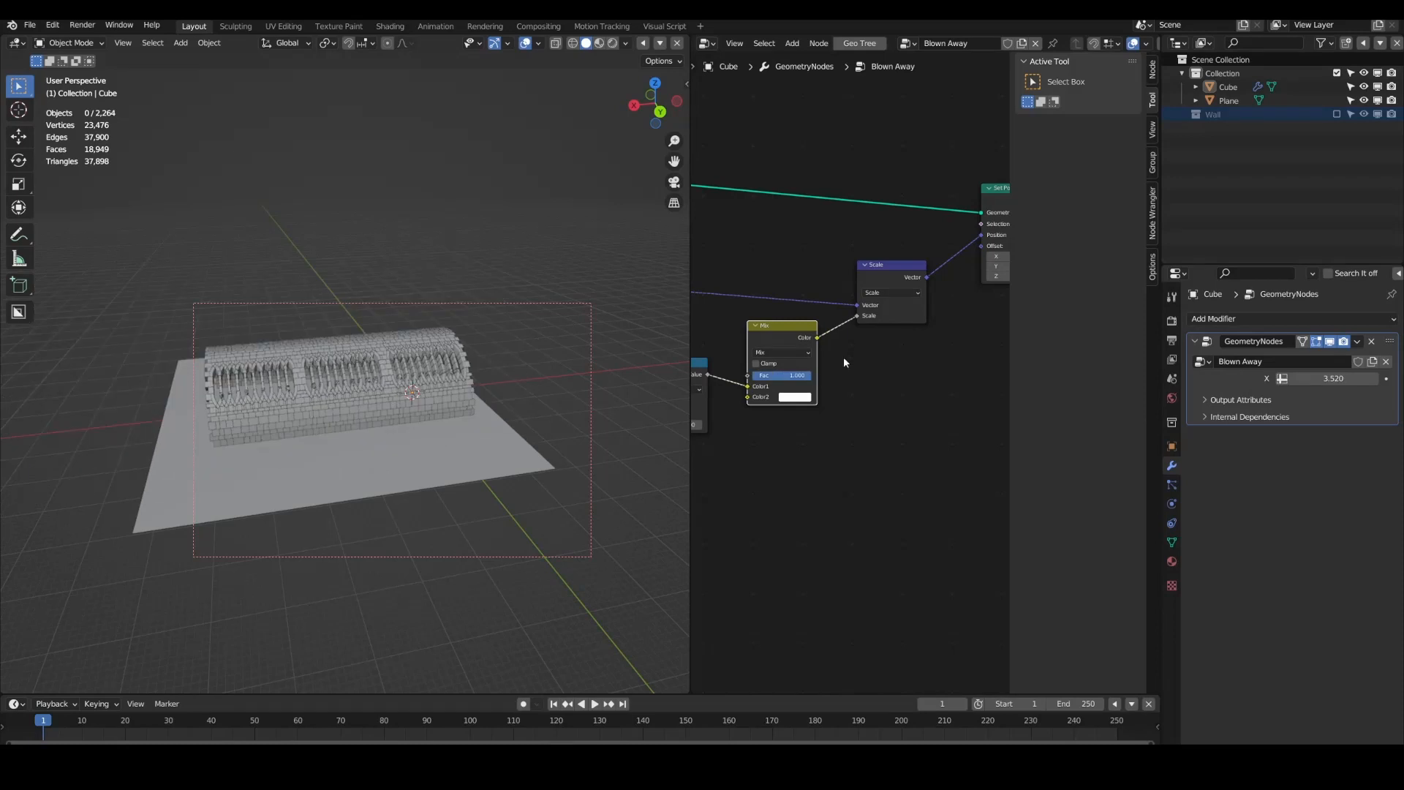
scroll(845, 358, "down", 5)
middle_click_drag(768, 388, 865, 390)
left_click_drag(832, 391, 810, 401)
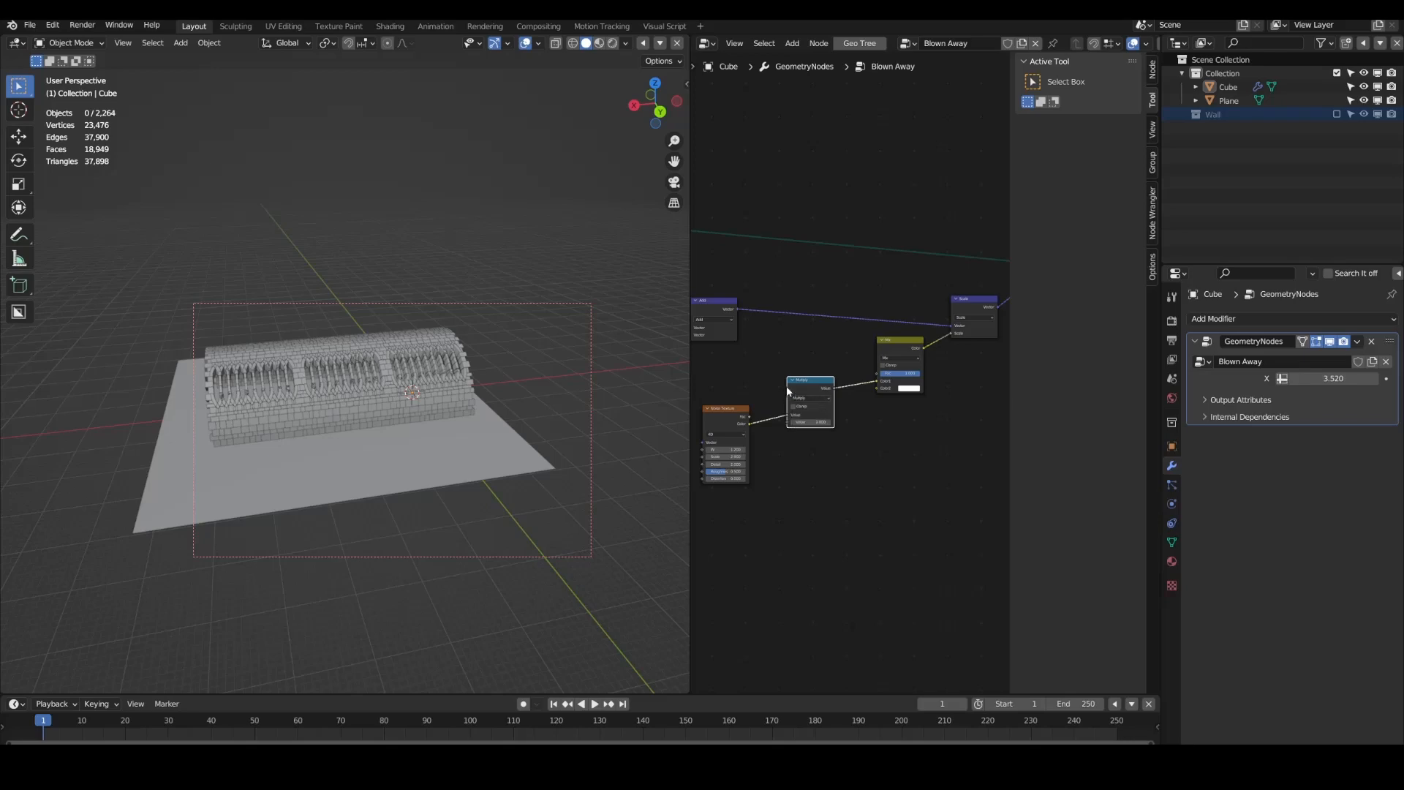
left_click_drag(915, 375, 875, 374)
scroll(427, 392, "up", 5)
middle_click_drag(427, 392, 609, 358)
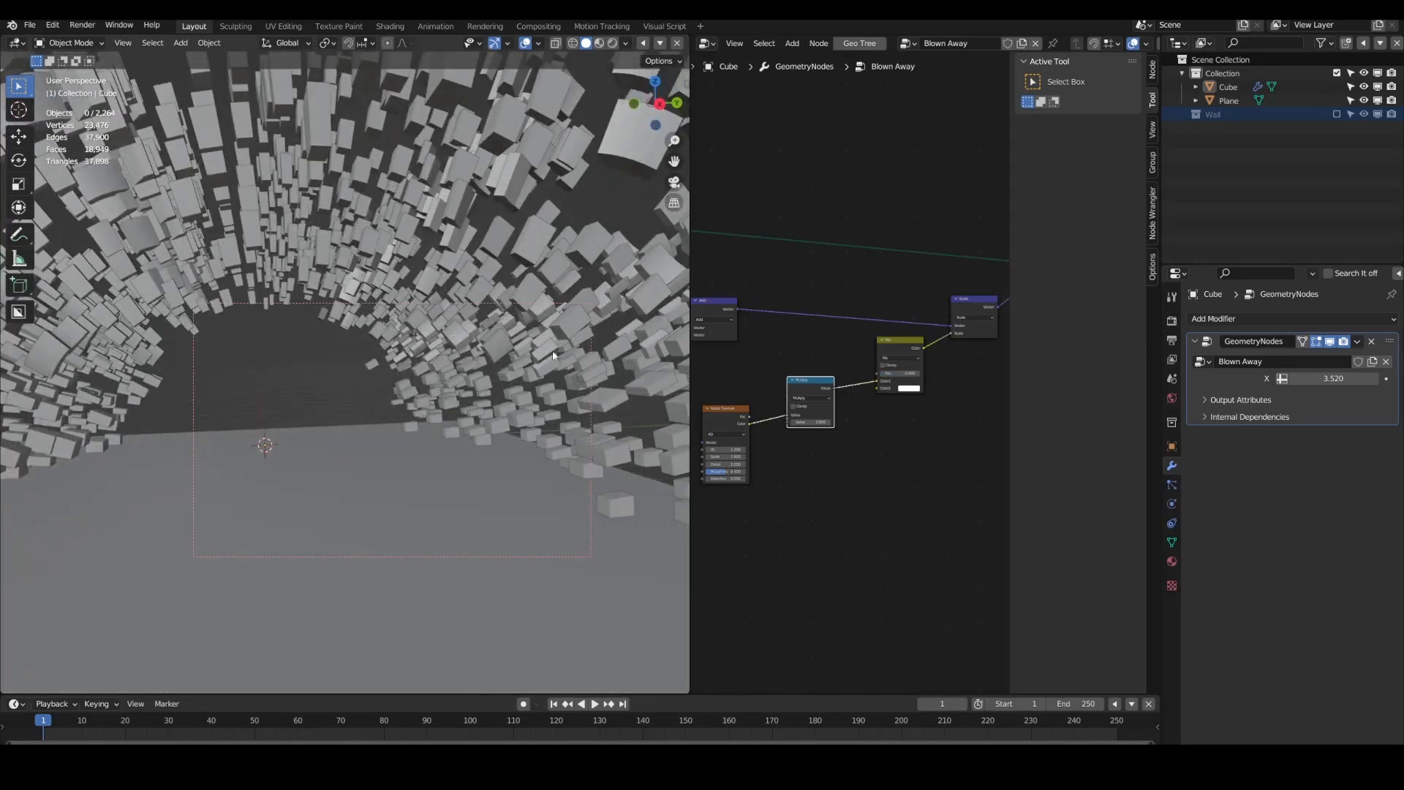
Step: Move the Group Output node farther away and insert a Rotate Instances node between it and Set Position
middle_click_drag(929, 368, 750, 381)
middle_click_drag(907, 342, 740, 386)
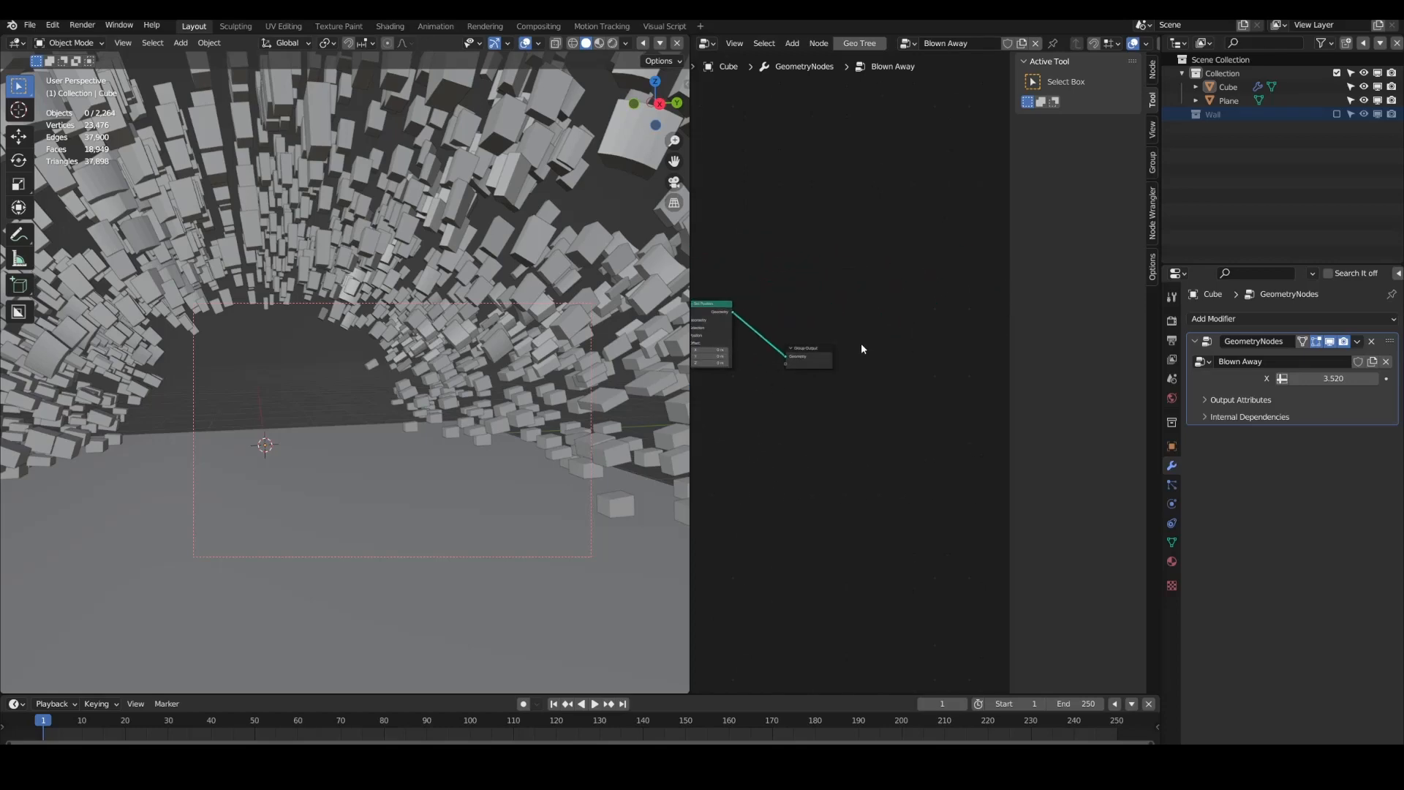
left_click_drag(818, 354, 957, 327)
scroll(958, 280, "up", 2)
middle_click_drag(799, 294, 883, 292)
key("shift+a")
mouse_move(846, 182)
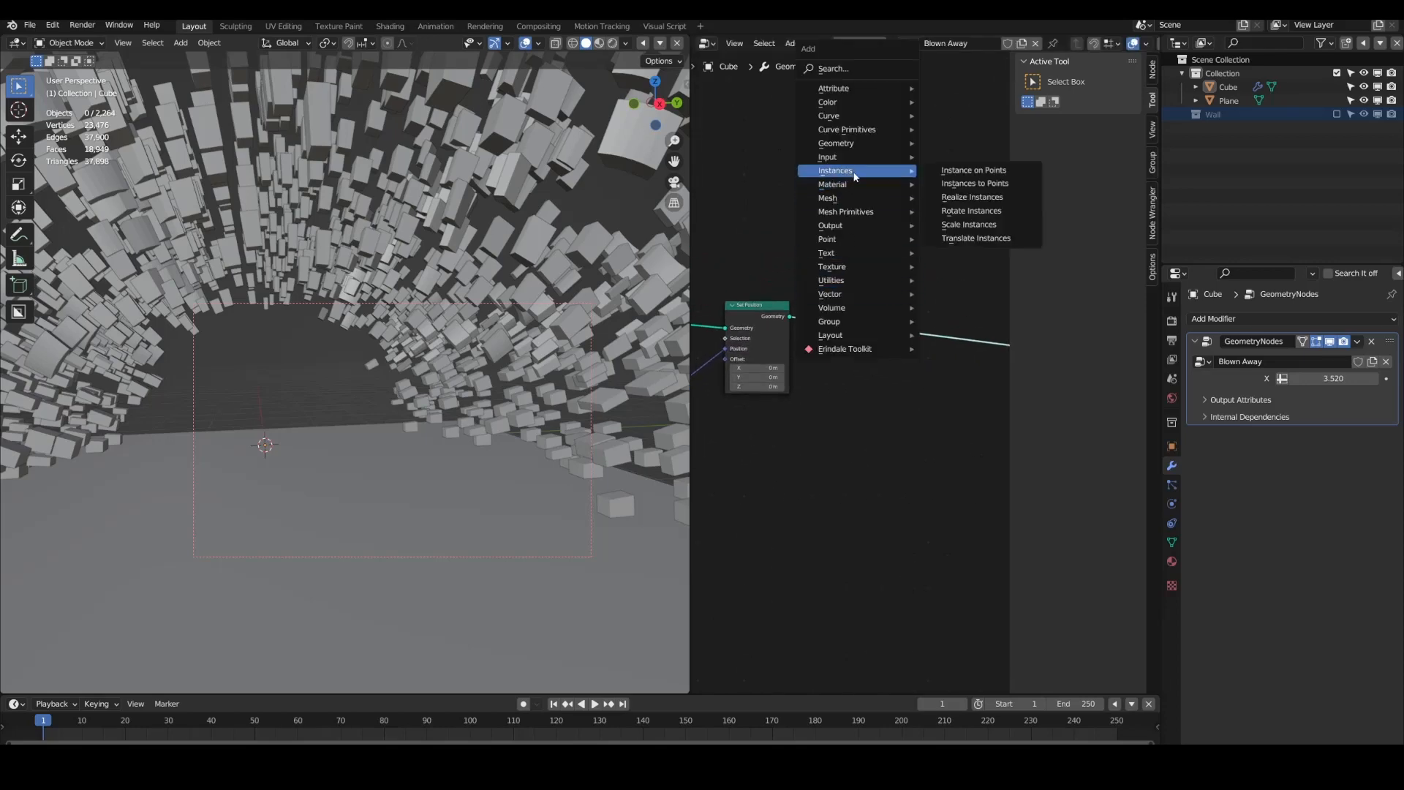
left_click(966, 196)
left_click(880, 282)
Step: Add a Random Value node with Min -8.100 and Max 9.500 and connect its Value to the Rotation of Rotate Instances
key("shift+a")
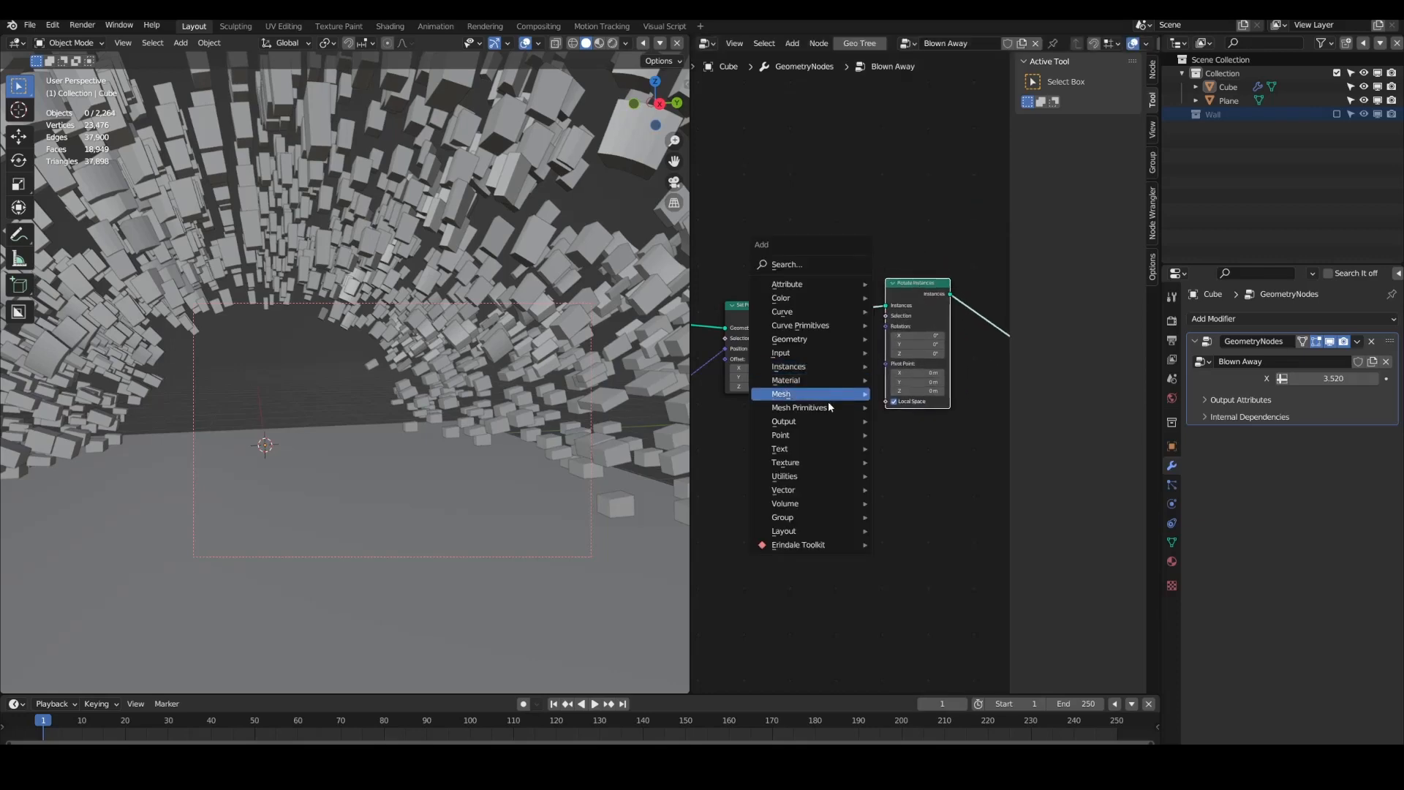
mouse_move(785, 476)
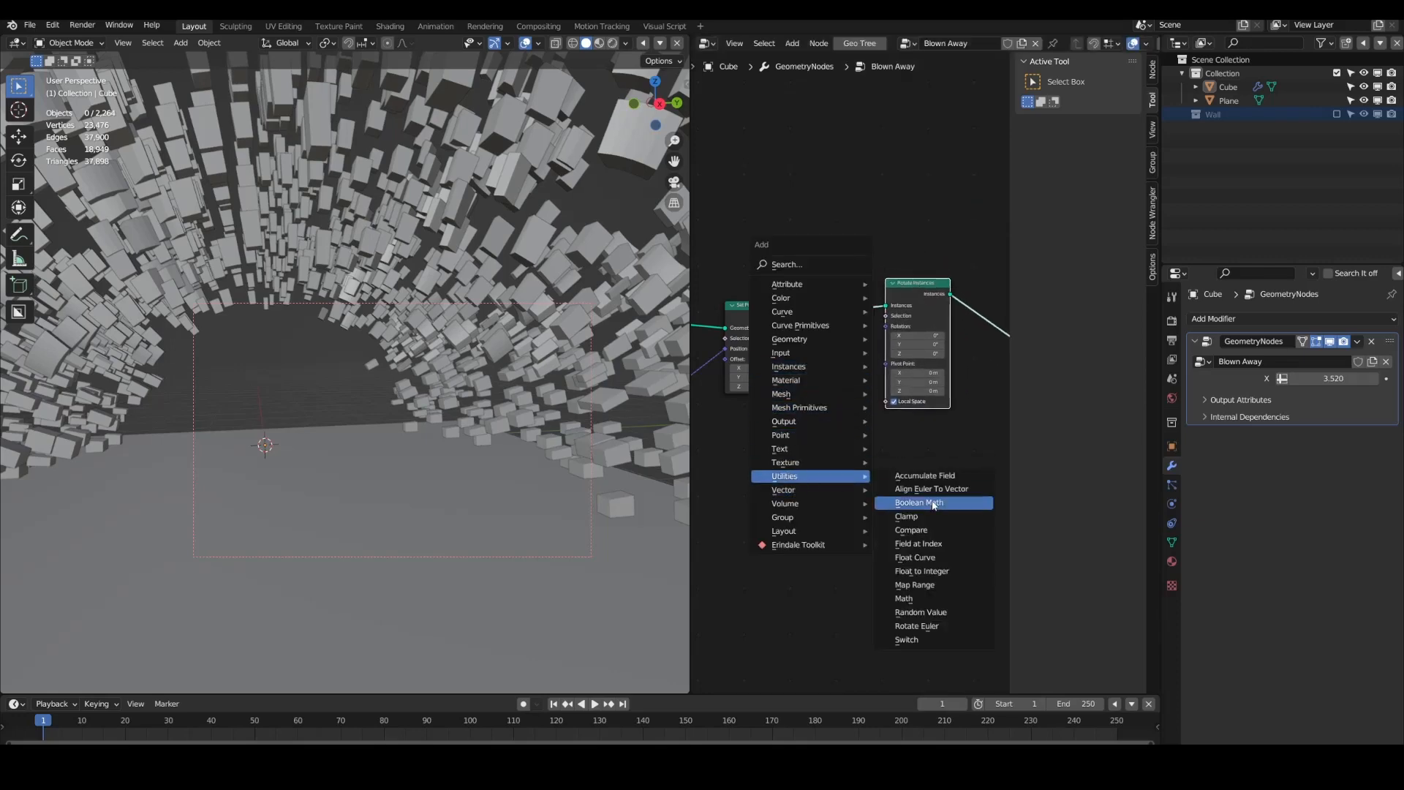
left_click(929, 619)
left_click(748, 388)
left_click_drag(817, 418, 885, 326)
mouse_move(793, 445)
left_mouse_down()
mouse_move(773, 445)
mouse_move(829, 453)
mouse_move(789, 462)
mouse_move(771, 429)
left_mouse_up()
middle_click_drag(541, 368, 629, 455)
scroll(653, 426, "down", 5)
scroll(621, 398, "up", 1)
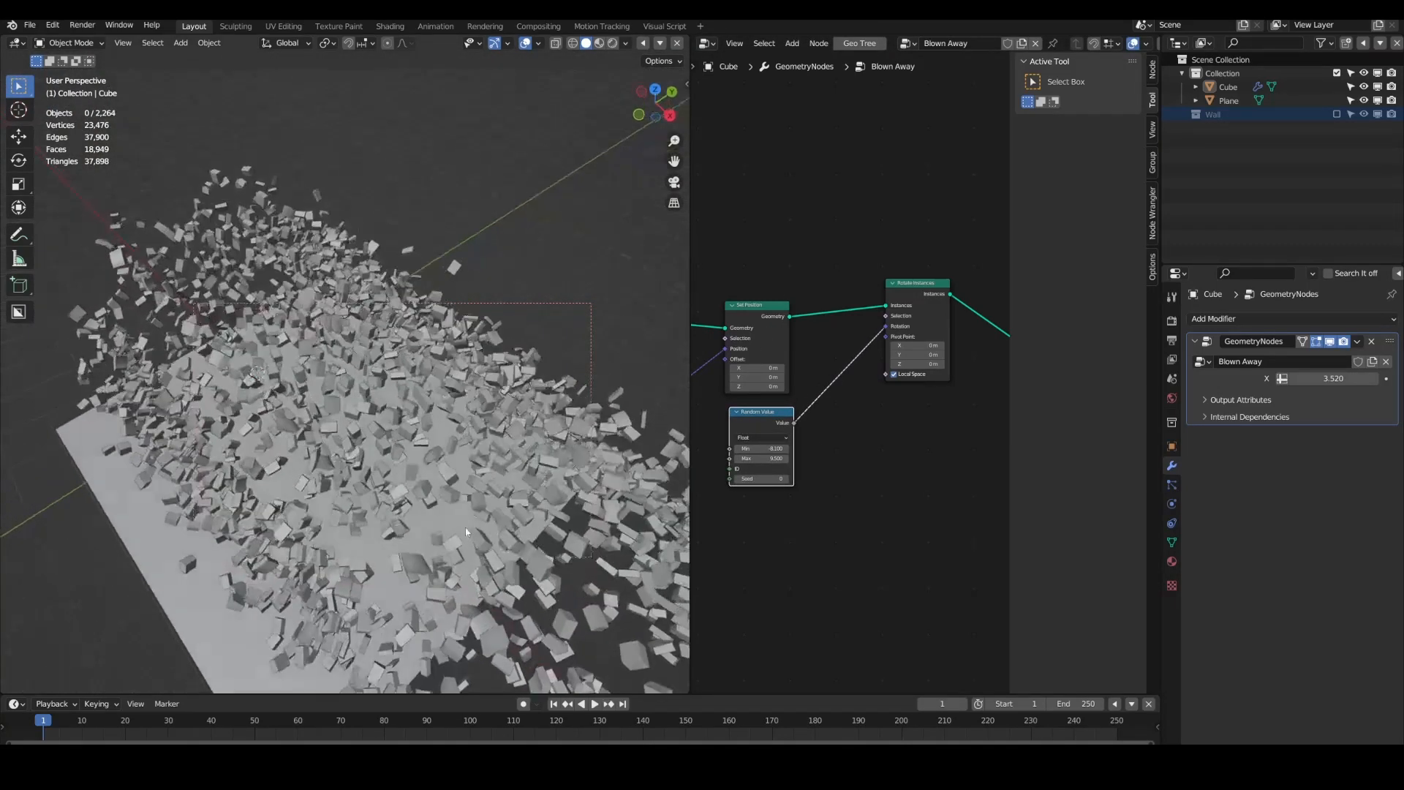
Step: Duplicate the Mix node feeding Scale and insert the copy between Random Value and Rotate Instances
key("shift+a")
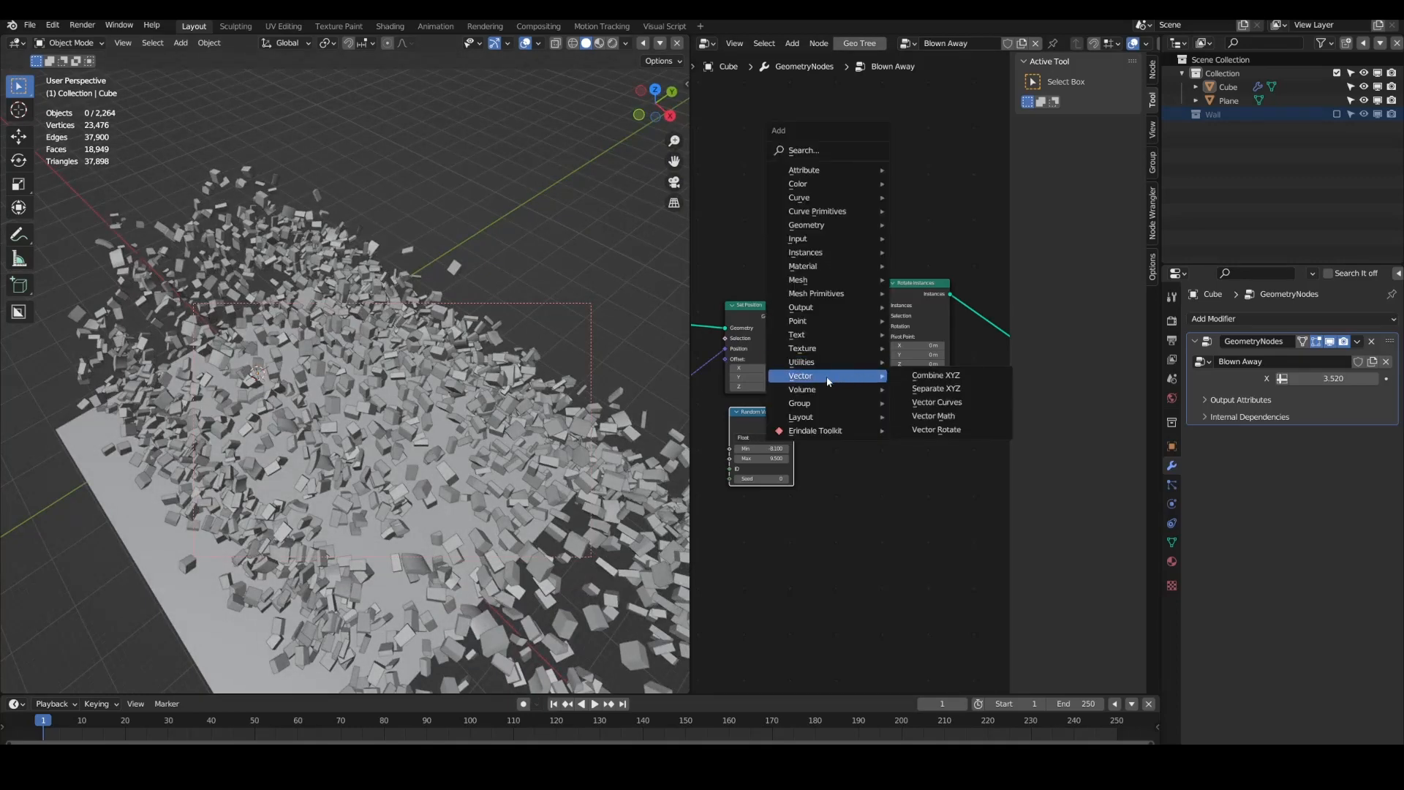
key("Escape")
scroll(761, 418, "down", 6)
middle_click_drag(762, 418, 883, 405)
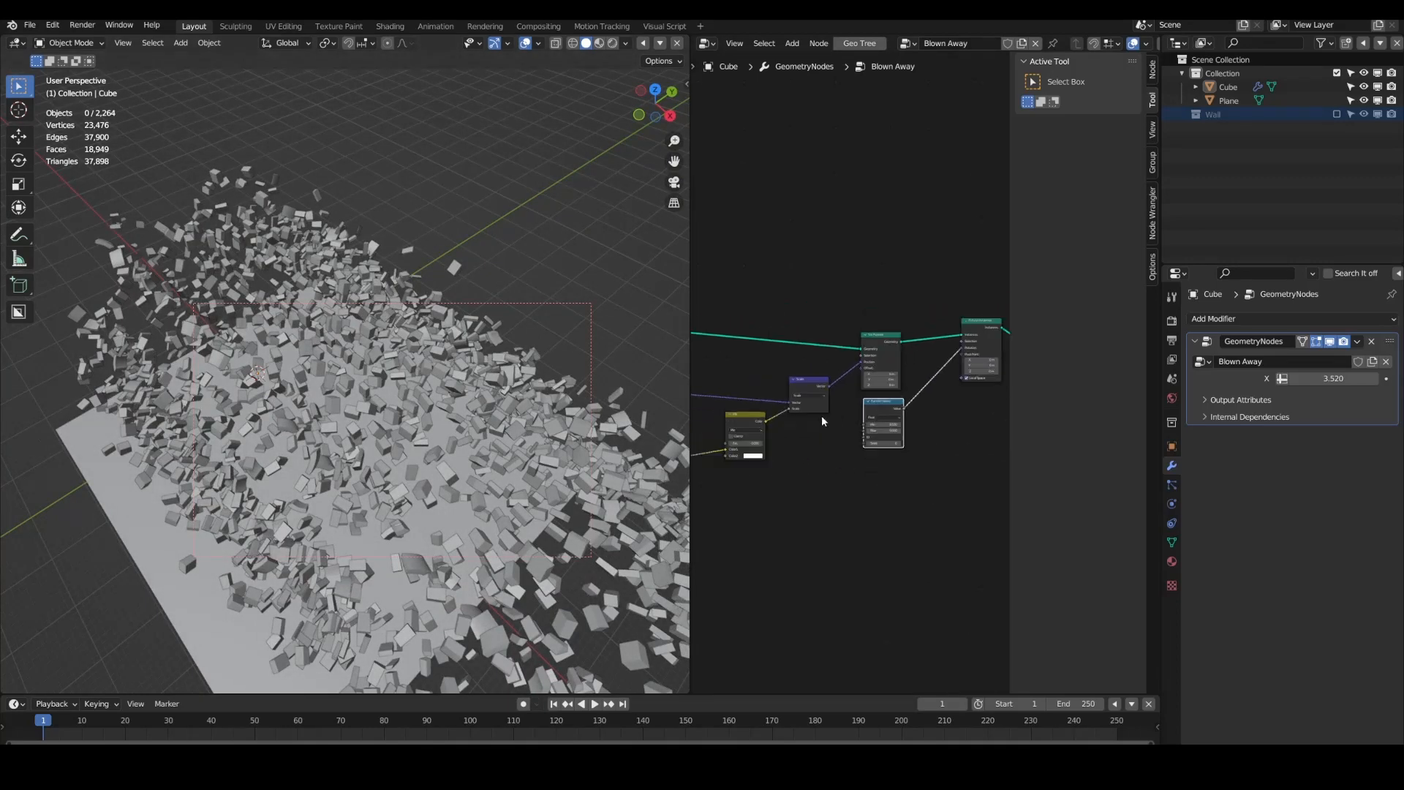
left_click(734, 421)
key("shift+d")
left_click(889, 411)
Step: Change Color2 of the duplicated Mix node feeding Rotation to black
scroll(877, 413, "up", 4)
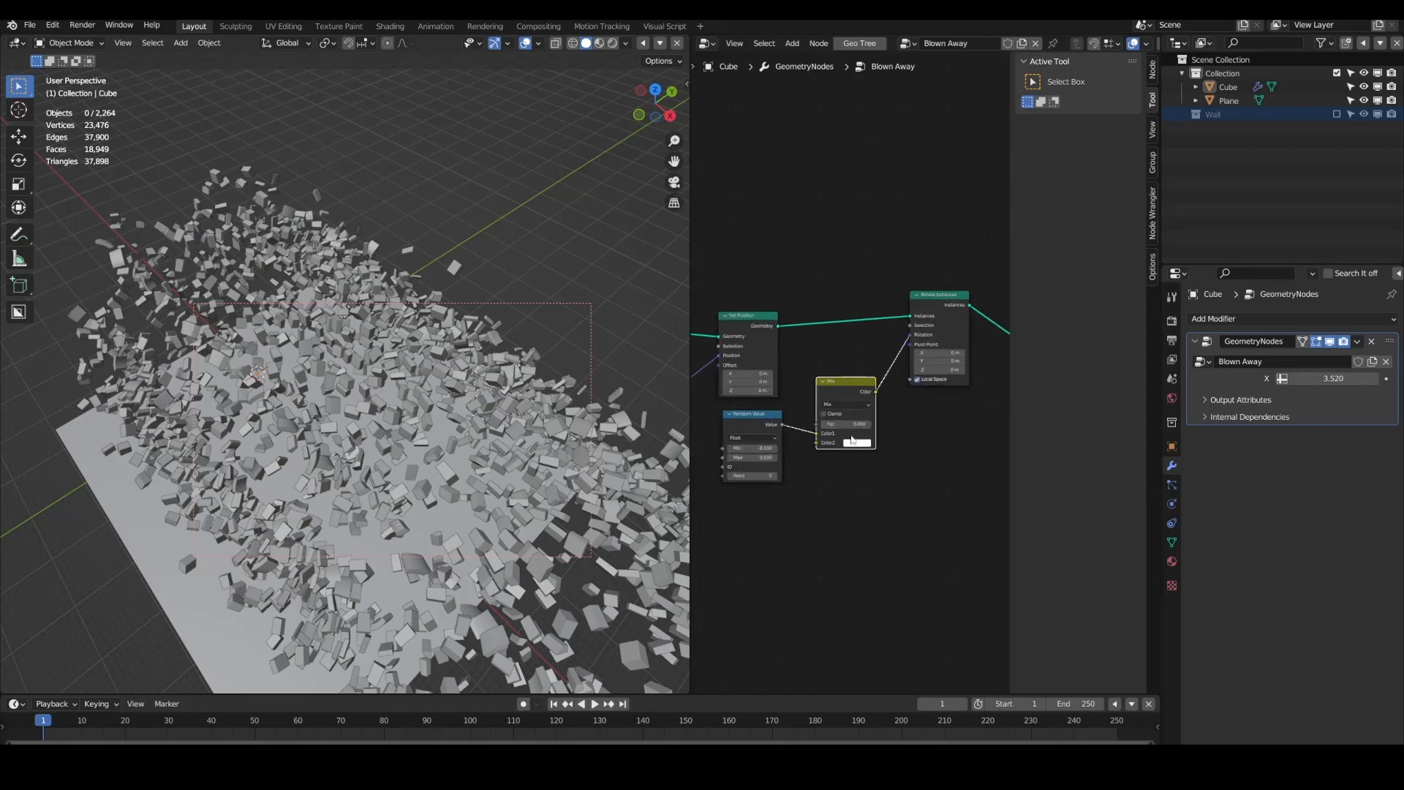
left_click(861, 484)
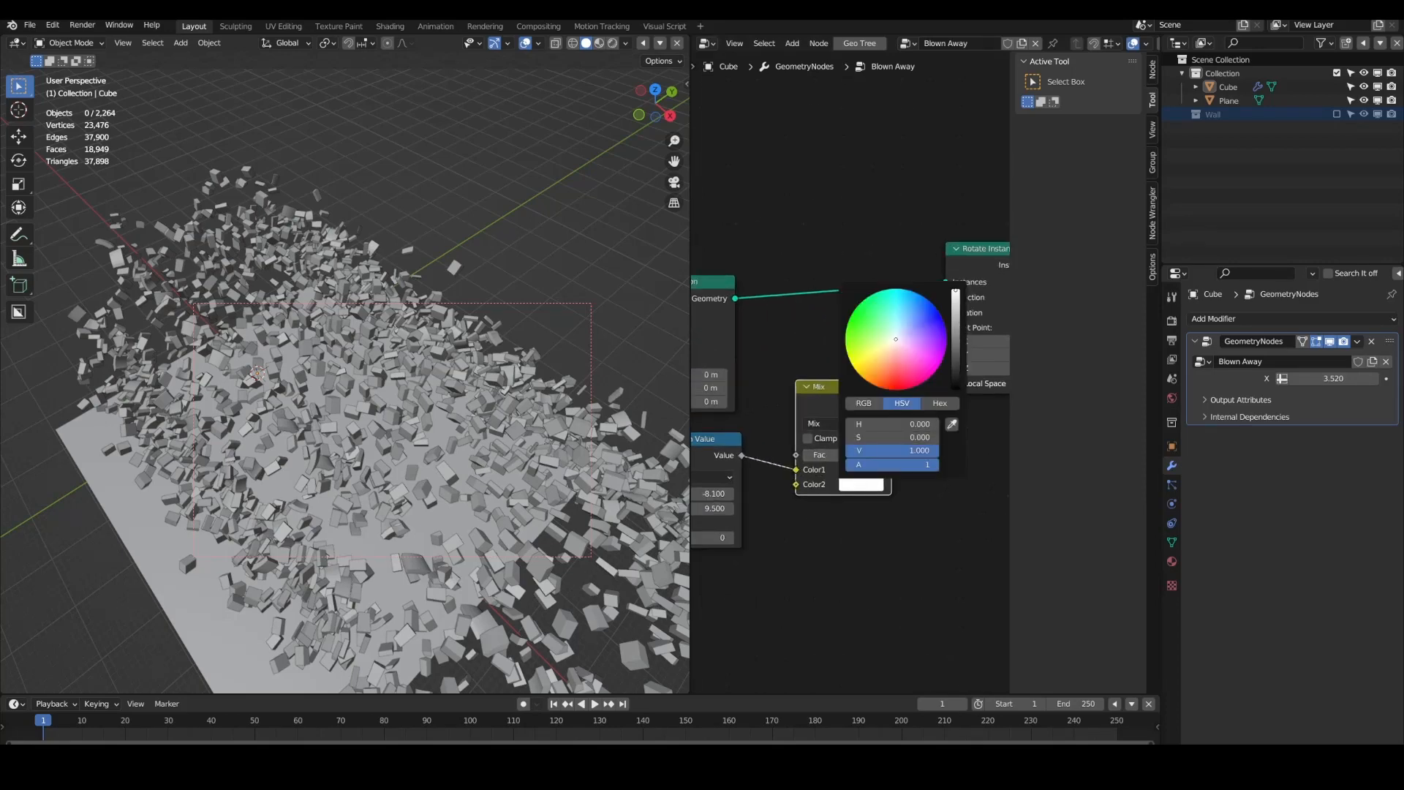
left_click_drag(955, 290, 955, 389)
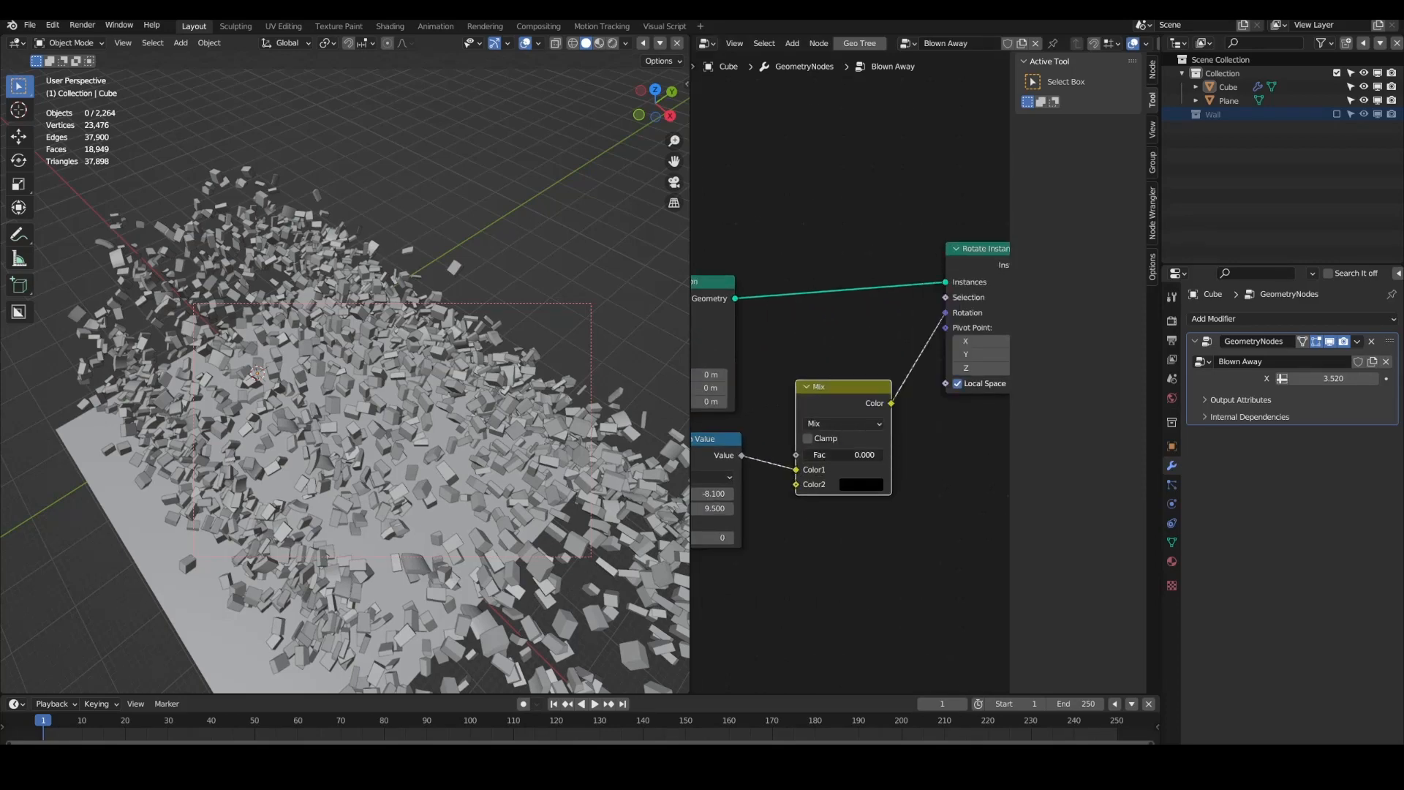
Step: Try the rotation Mix node's Fac at 1.000 and return it to 0.000
left_click_drag(812, 455, 859, 419)
scroll(848, 433, "down", 8)
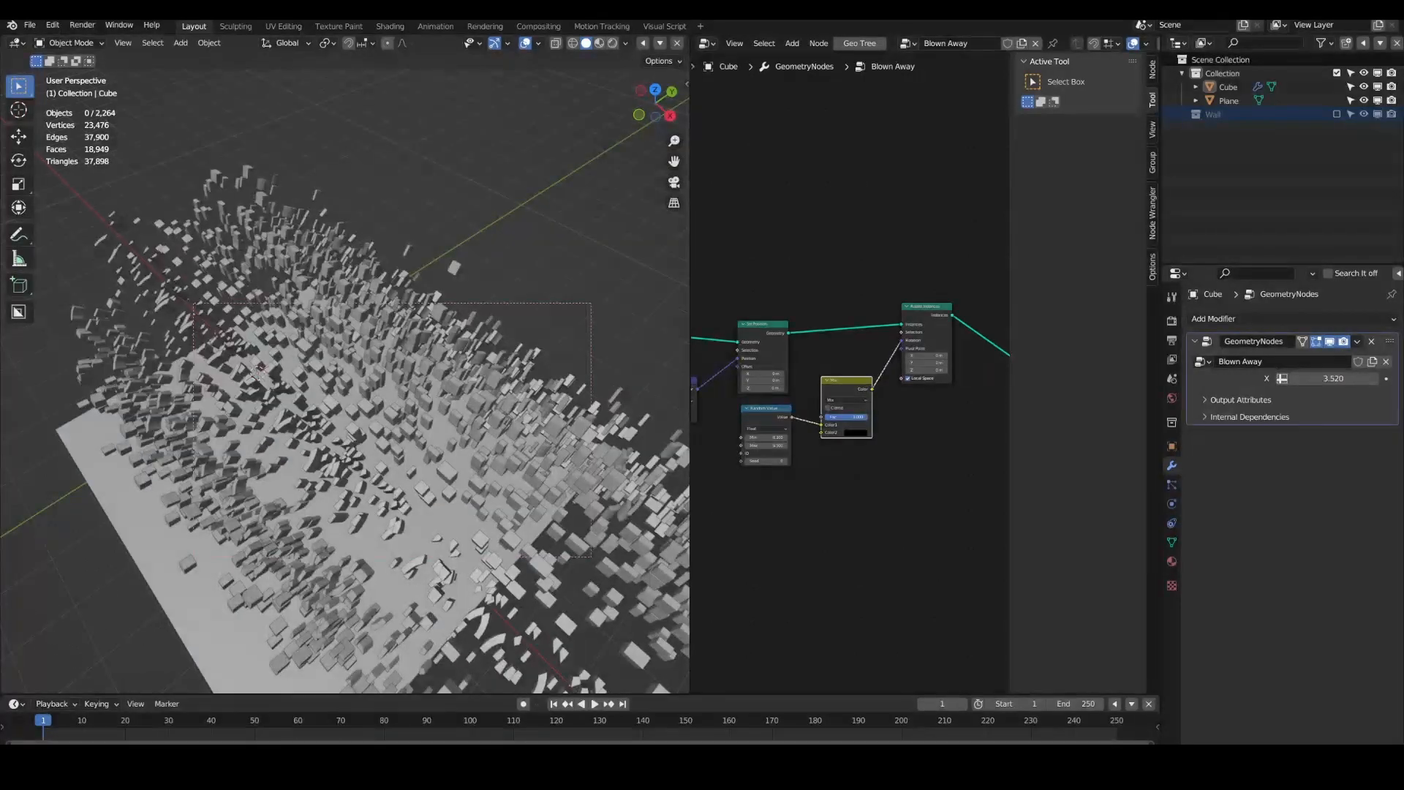
scroll(856, 415, "up", 2)
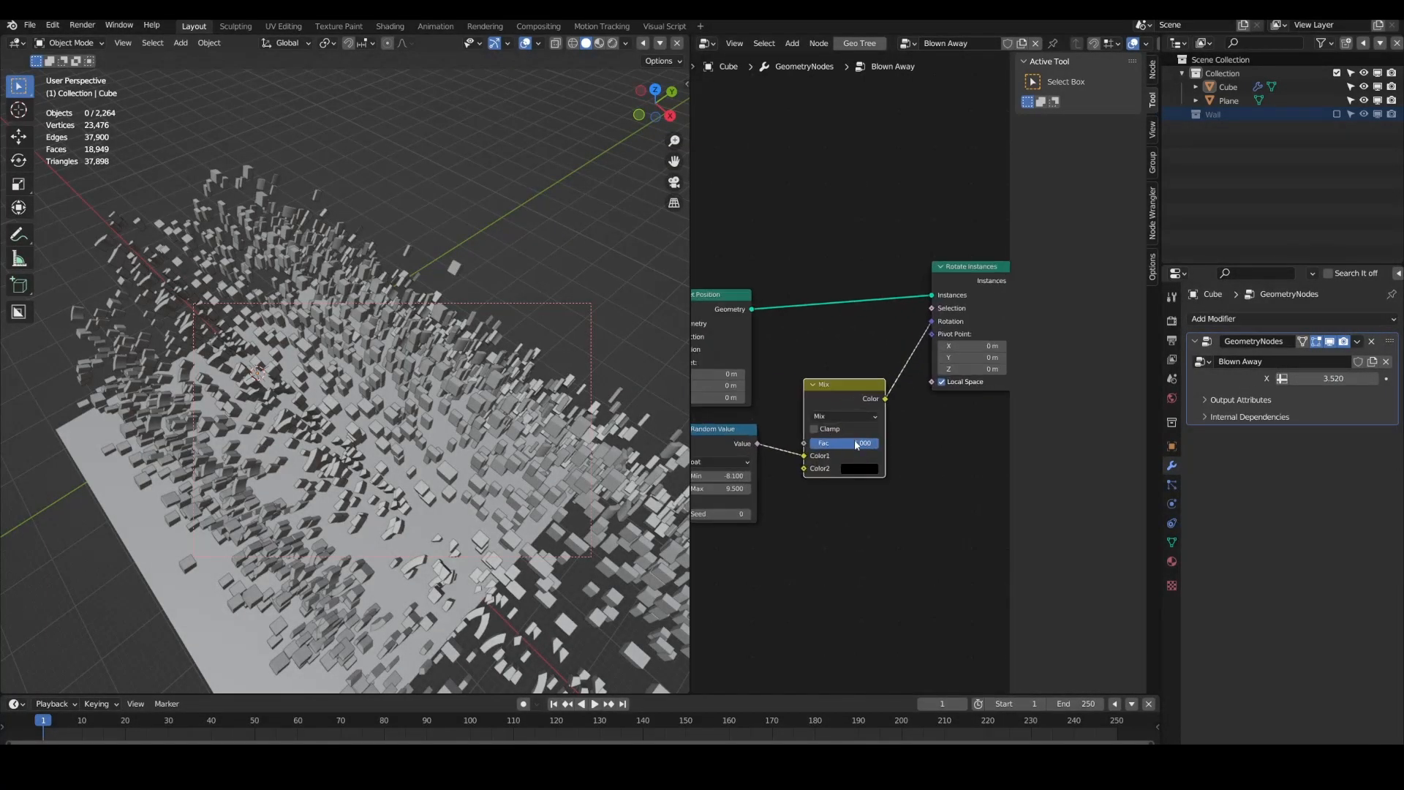
left_click_drag(845, 442, 809, 442)
scroll(841, 438, "down", 3)
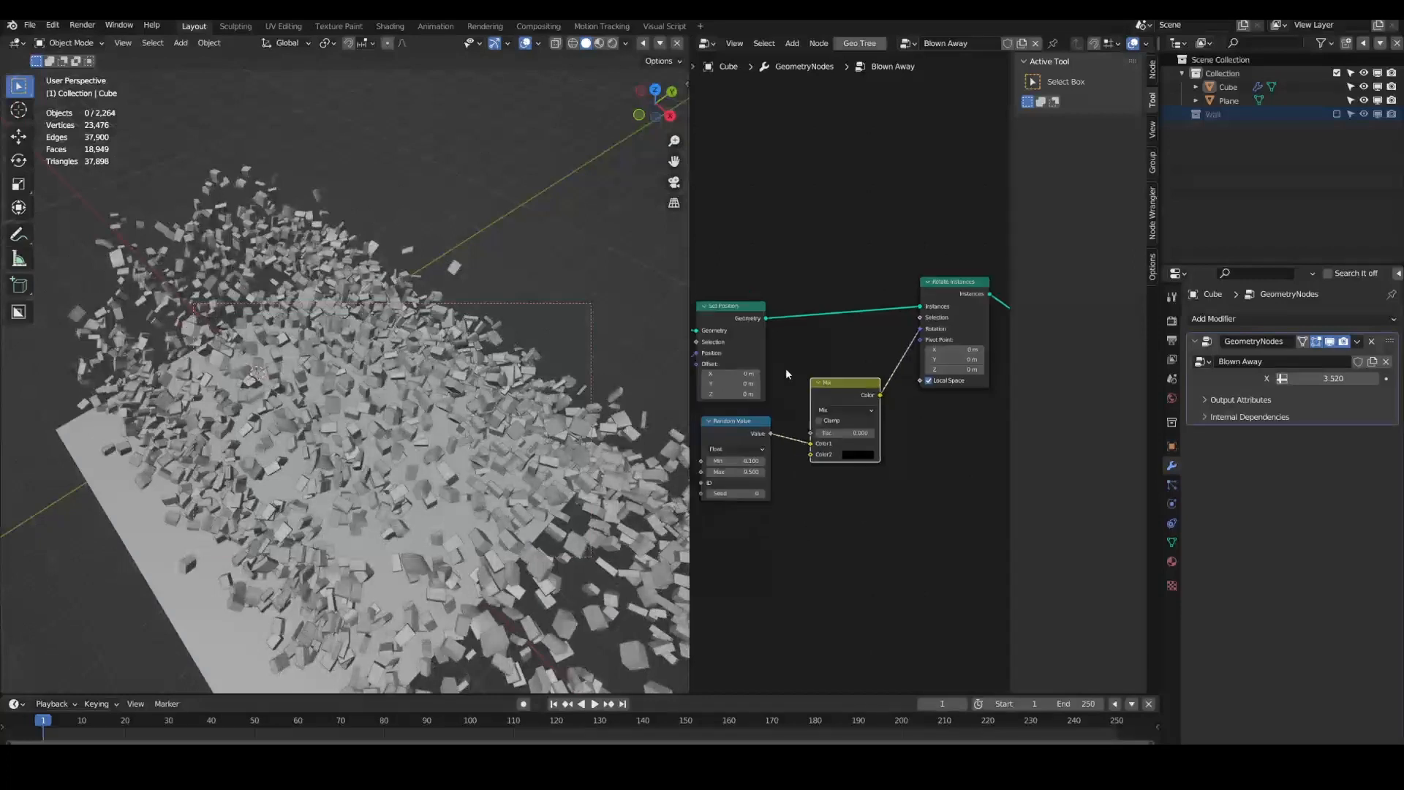
Step: Review the Multiply, Mix, Scale and rotation nodes across the tree and examine the rotated bricks from inside the tunnel
scroll(838, 428, "down", 7)
middle_click_drag(751, 398, 817, 388)
scroll(838, 388, "up", 9)
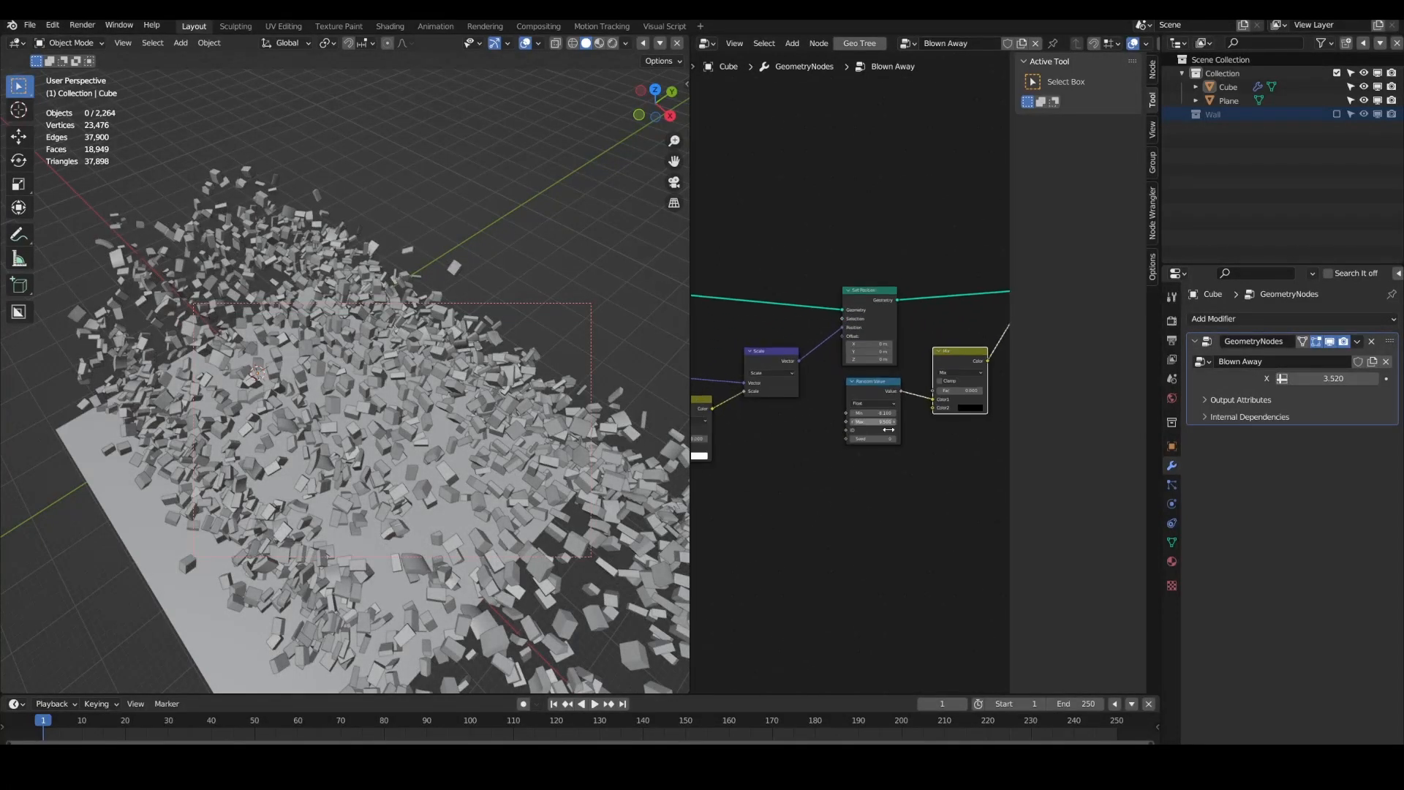
middle_click_drag(932, 443, 848, 470)
scroll(847, 469, "up", 3)
left_click_drag(951, 470, 963, 435)
middle_click_drag(960, 436, 724, 398)
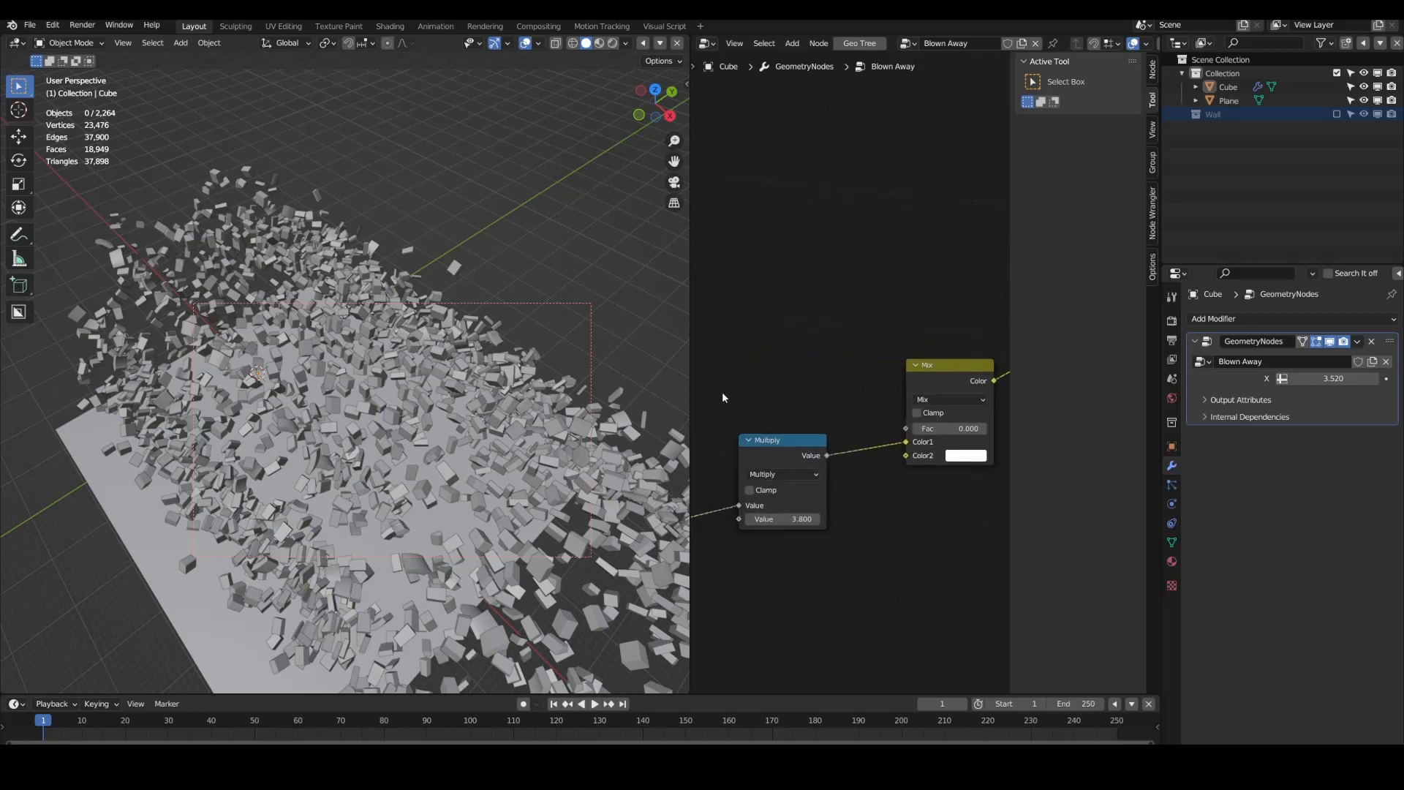
scroll(818, 358, "down", 5)
middle_click_drag(853, 405, 715, 386)
scroll(823, 382, "down", 3)
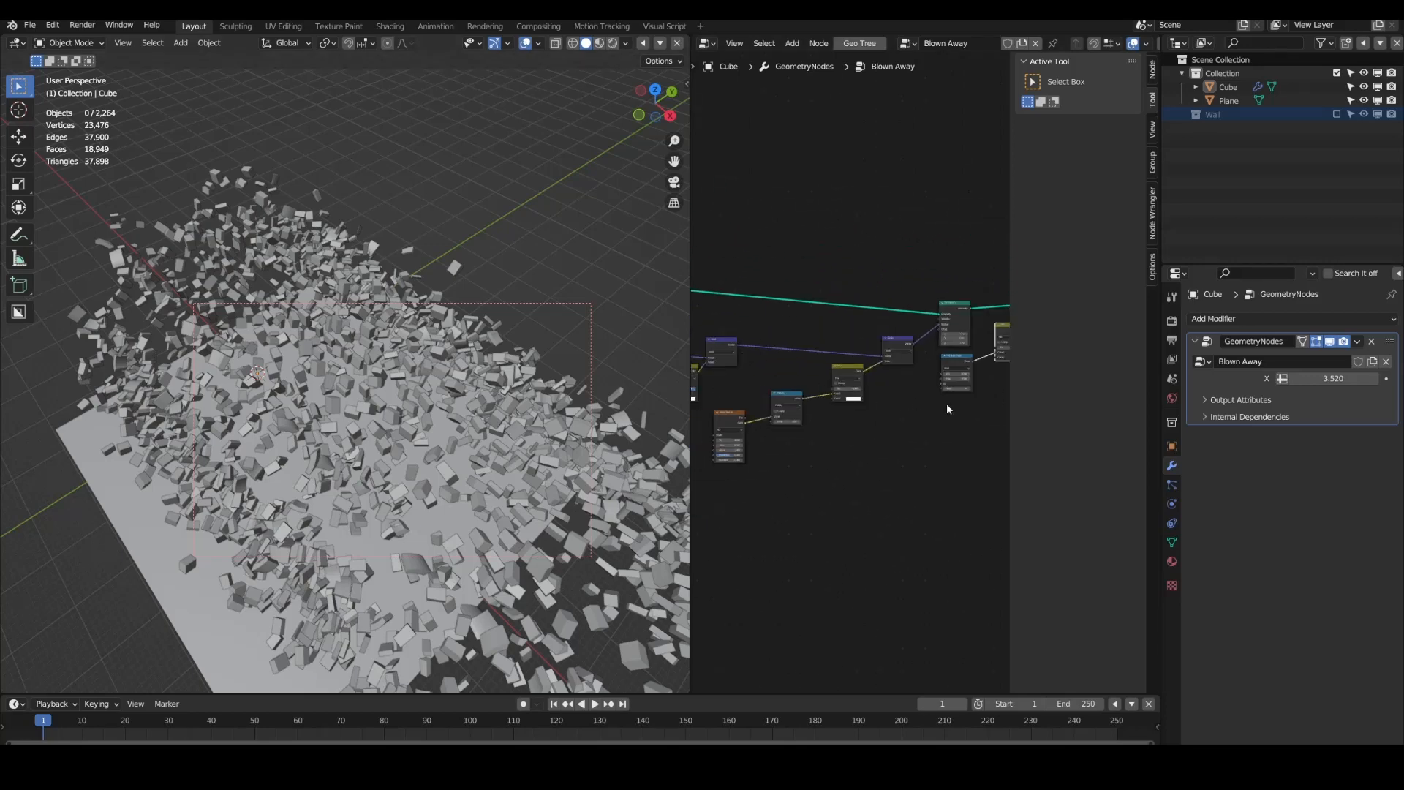
scroll(795, 407, "up", 2)
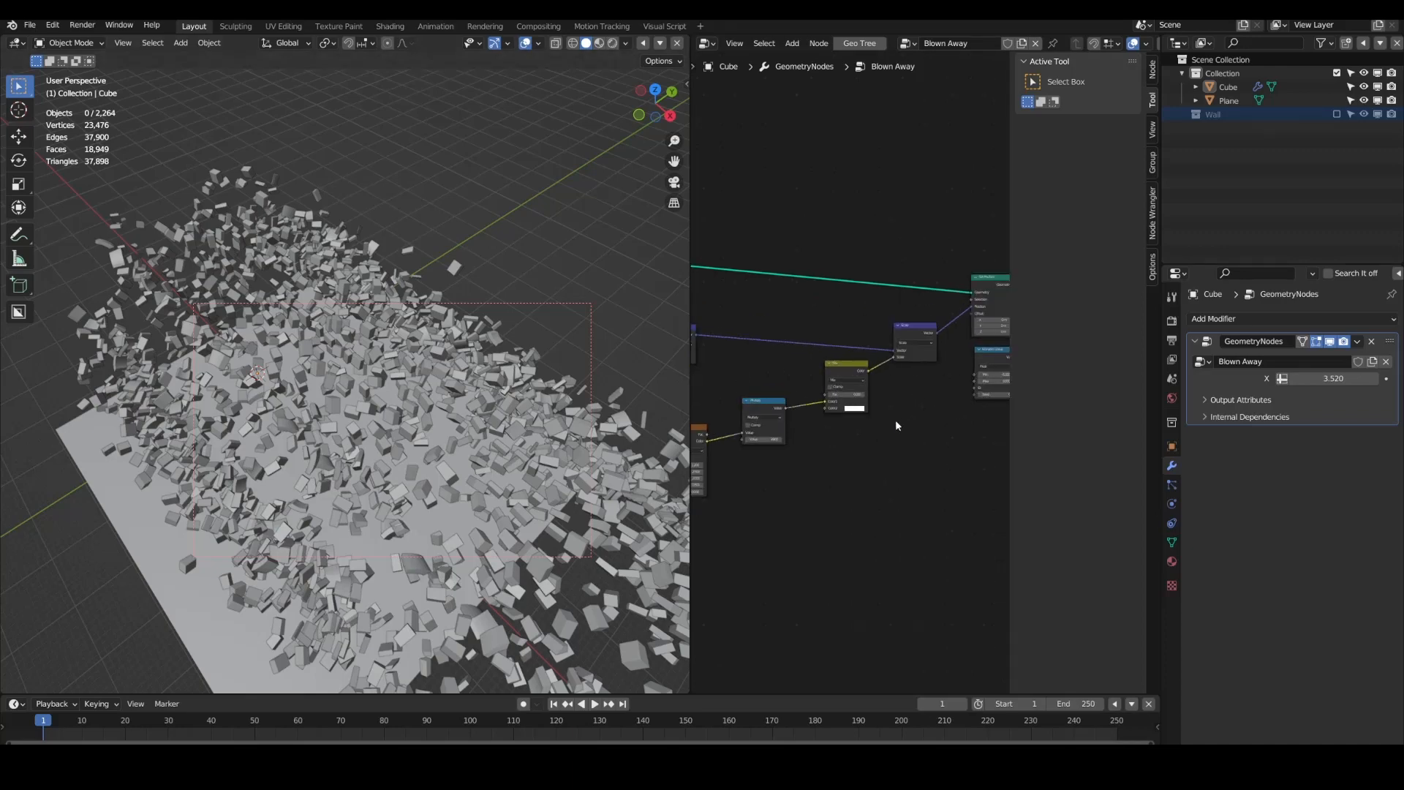
scroll(898, 425, "down", 3)
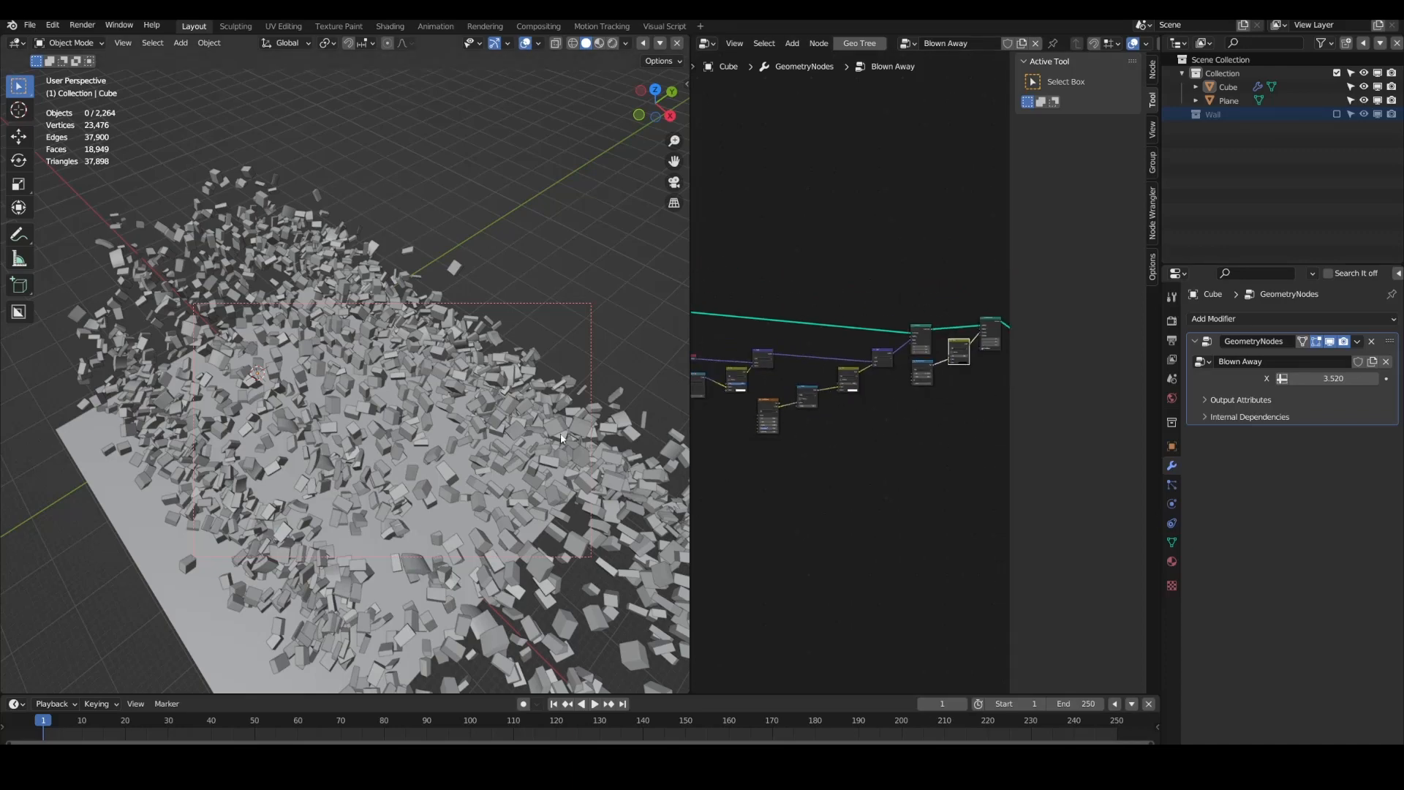
middle_click_drag(562, 438, 643, 380)
scroll(647, 377, "up", 5)
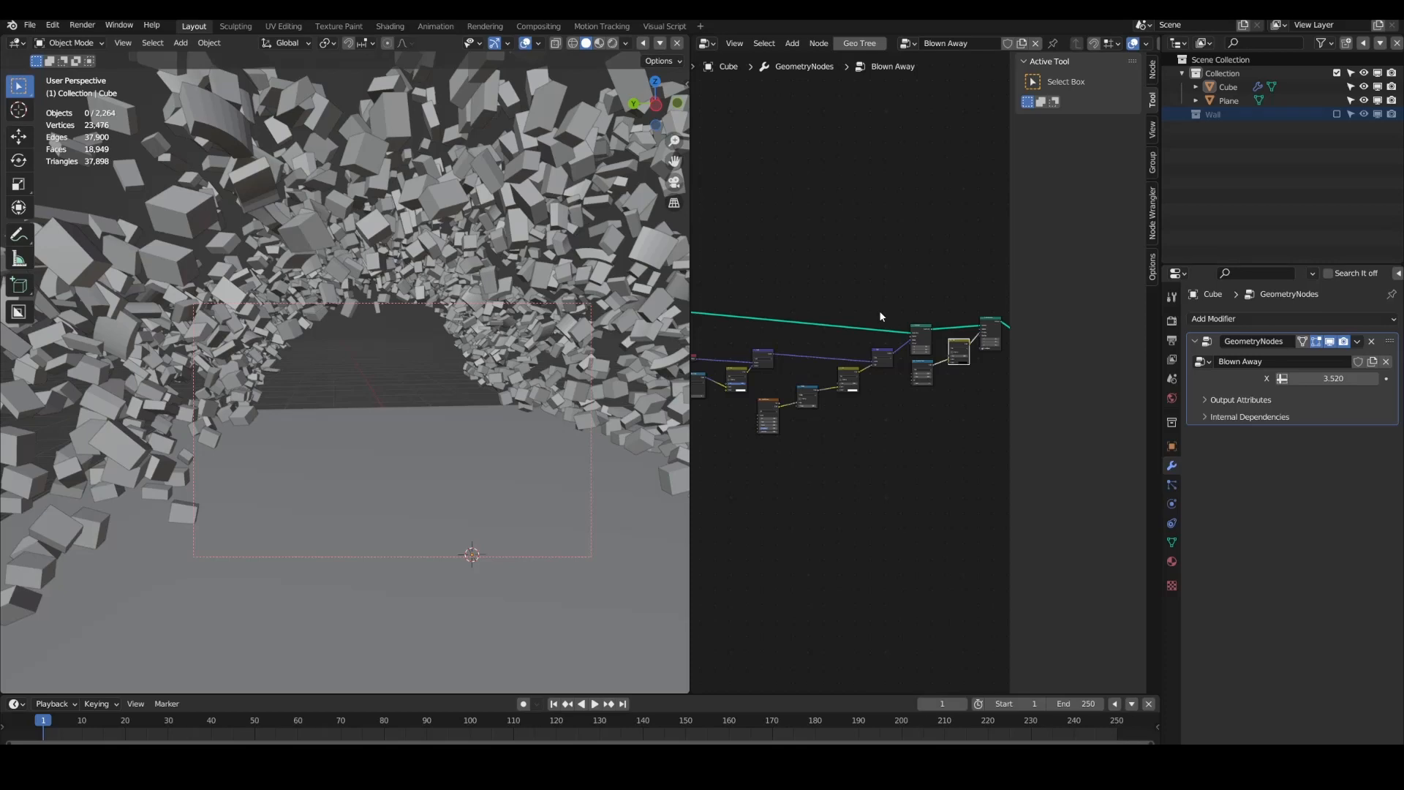
Step: Set the Fac of the Mix node feeding the Rotate Instances rotation to 1.000
scroll(885, 309, "up", 5)
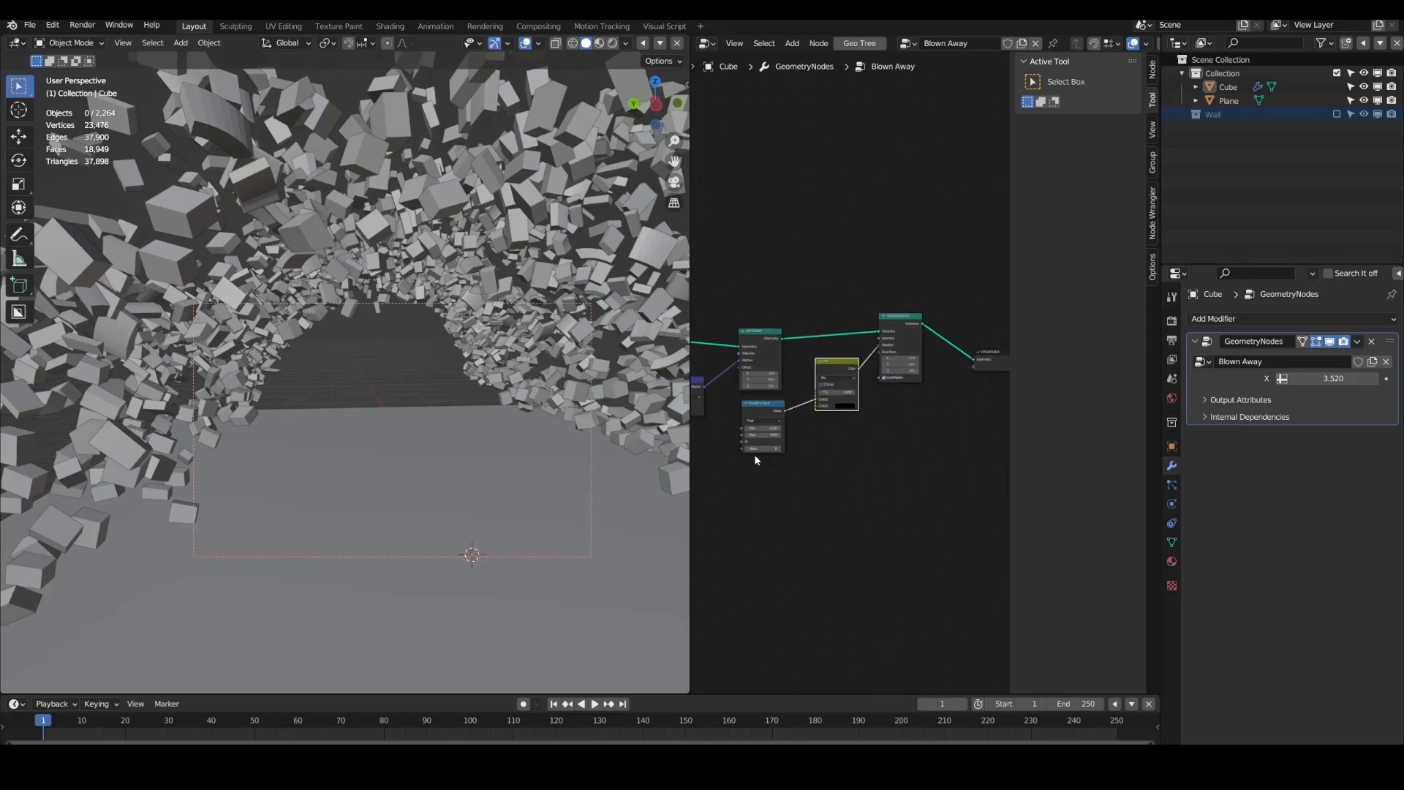
left_click_drag(822, 398, 861, 398)
middle_click_drag(820, 437, 1002, 413)
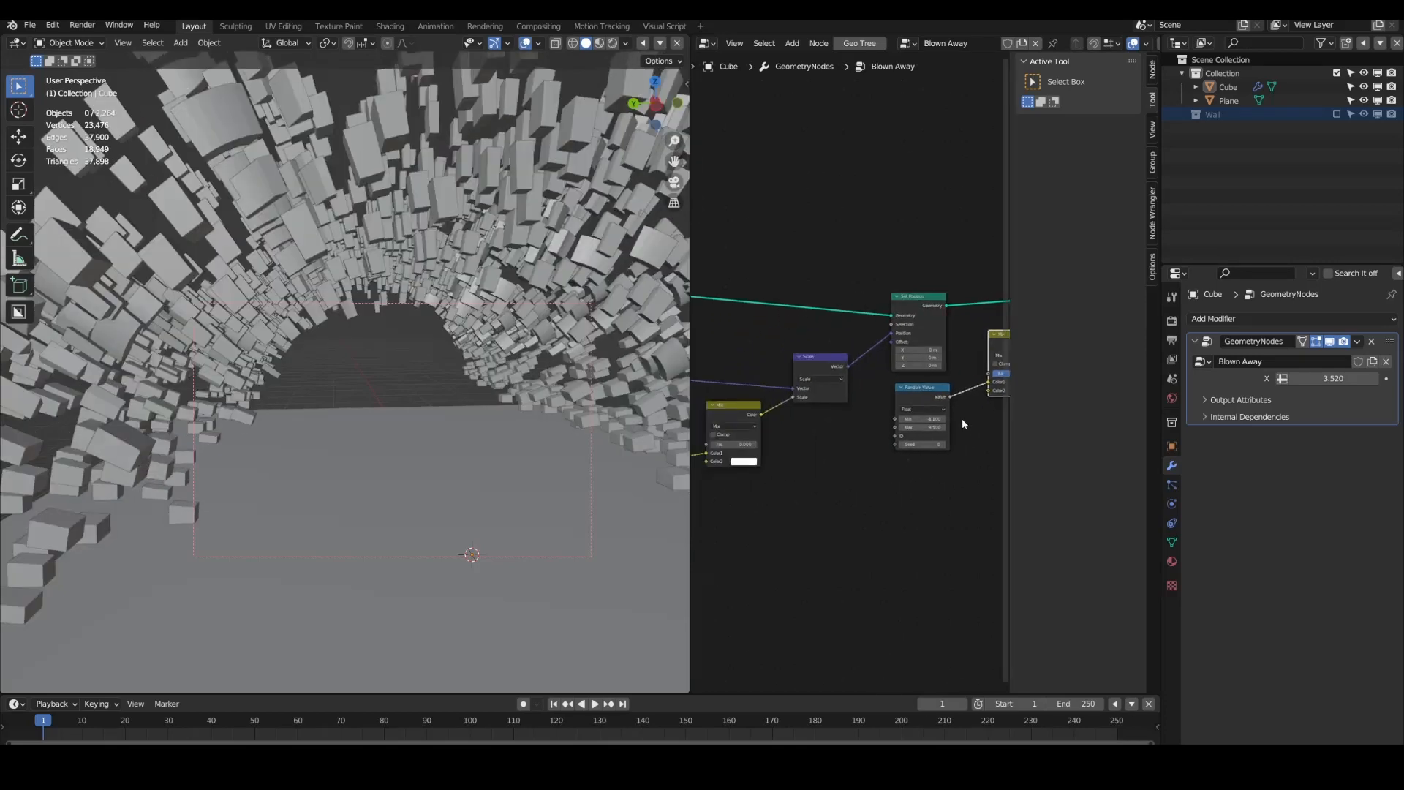
Step: Set the factors of the Mix nodes feeding the Add and Scale vector nodes to 1 so the bricks form an intact tunnel
left_click_drag(737, 452, 766, 419)
scroll(651, 432, "down", 4)
scroll(819, 371, "down", 4)
middle_click_drag(818, 371, 980, 363)
left_click_drag(934, 398, 925, 398)
middle_click_drag(397, 383, 329, 423)
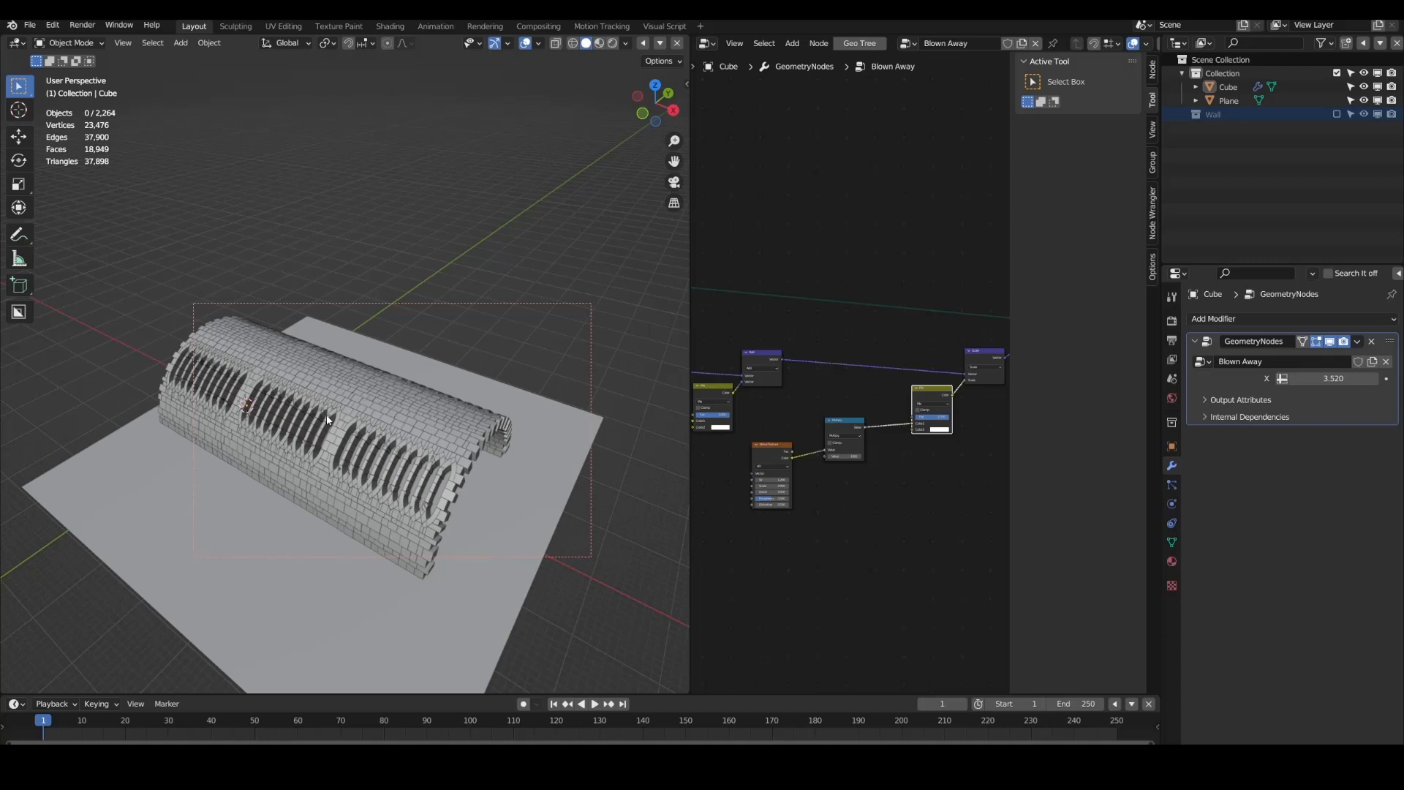
middle_click_drag(800, 294, 846, 314)
scroll(835, 315, "down", 4)
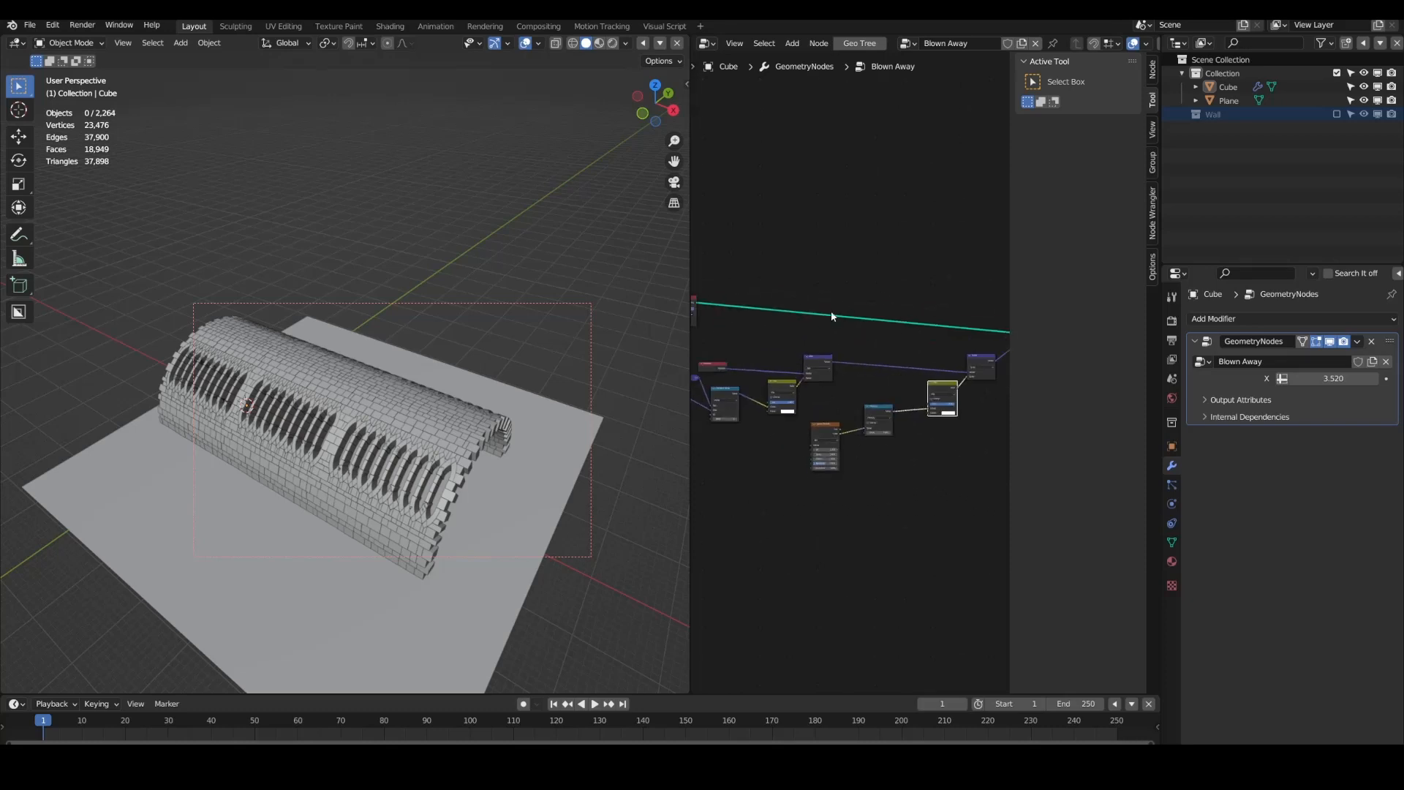
scroll(832, 313, "up", 2)
middle_click_drag(708, 291, 763, 306)
scroll(762, 306, "down", 1)
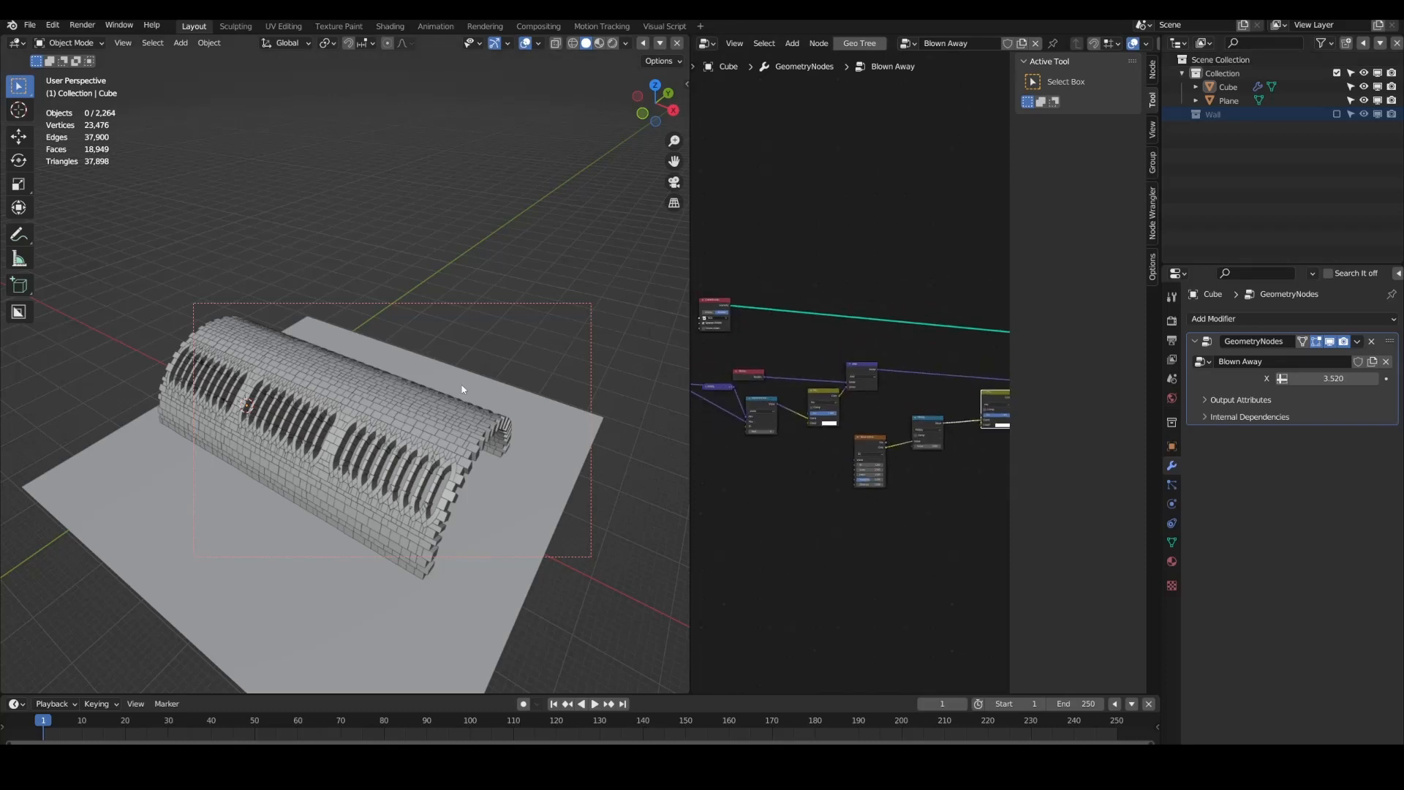
Step: Add a cube to the main collection above the brick tunnel and scale it to about 4.2
left_click(1222, 73)
key("shift+a")
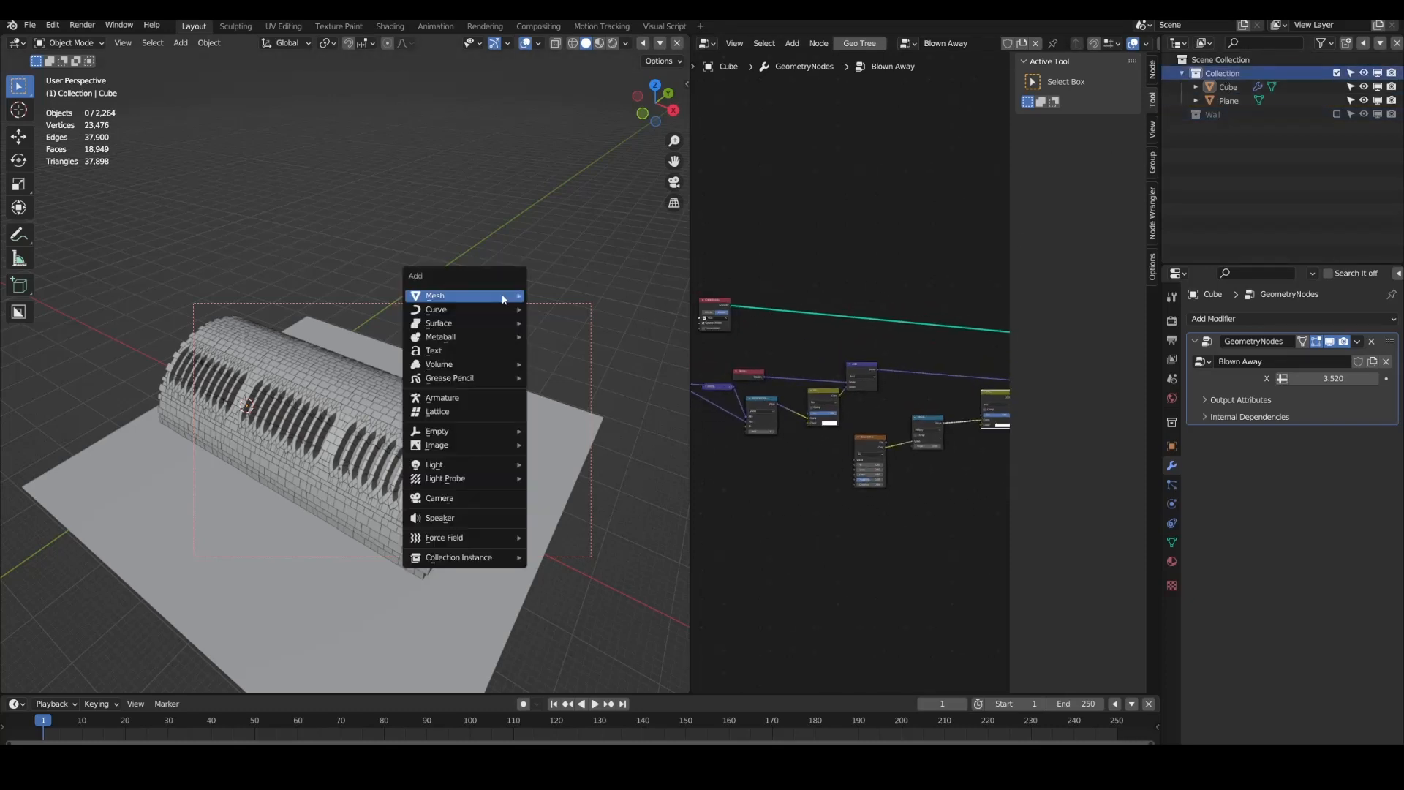
mouse_move(438, 296)
left_click(563, 310)
middle_click_drag(439, 406, 473, 375)
key("g")
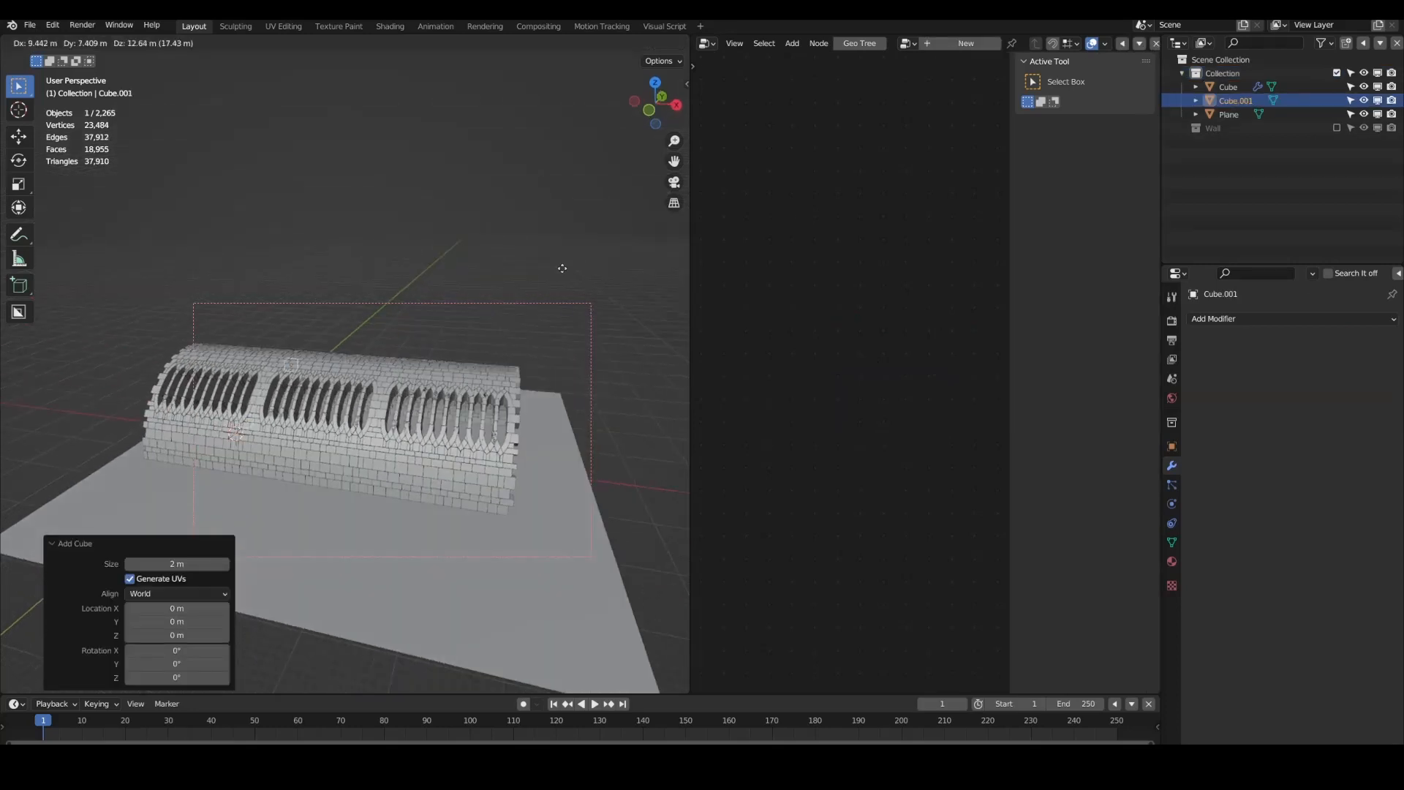
left_click(513, 287)
key("s")
left_click(1090, 433)
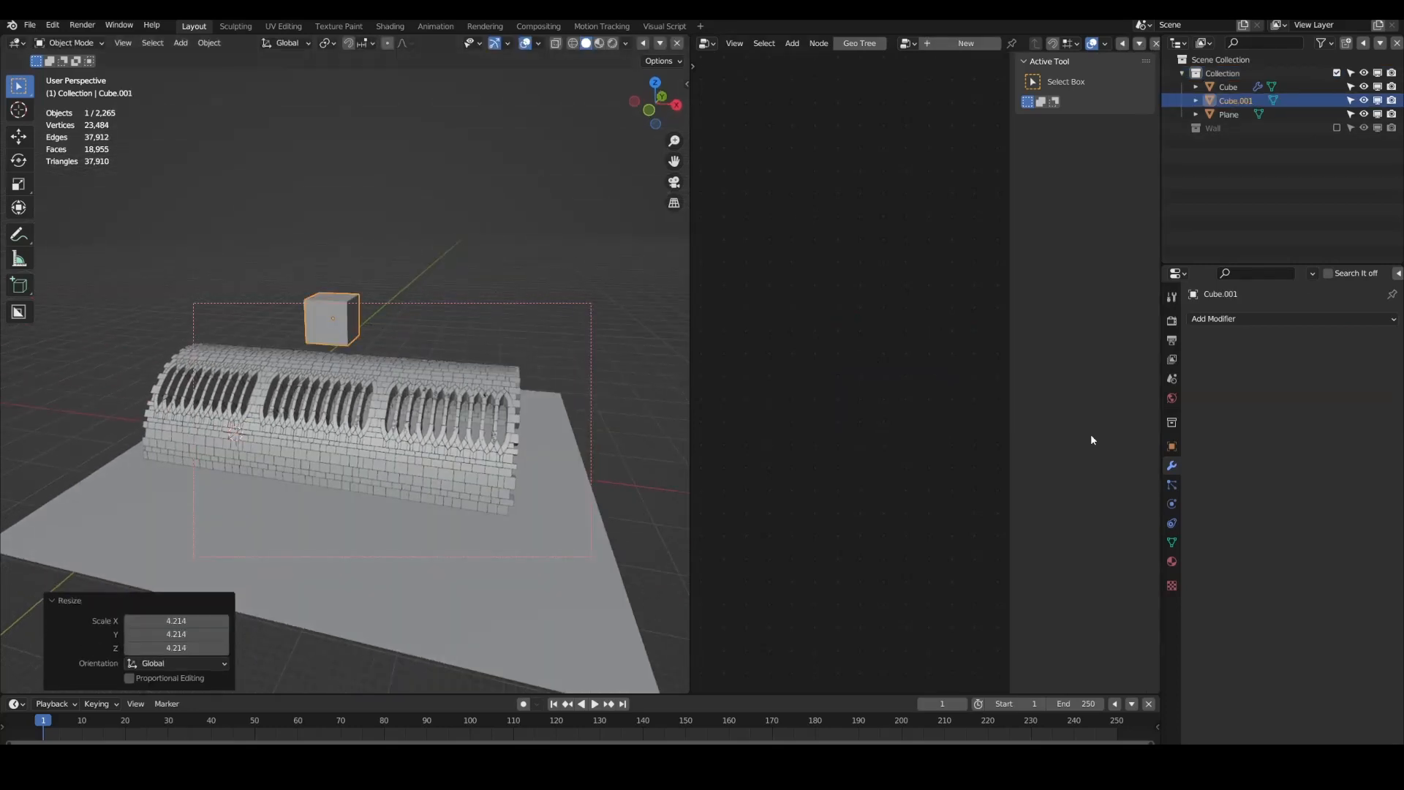
Step: Display the new cube as Wire in the viewport
left_click(1171, 446)
left_click(1243, 660)
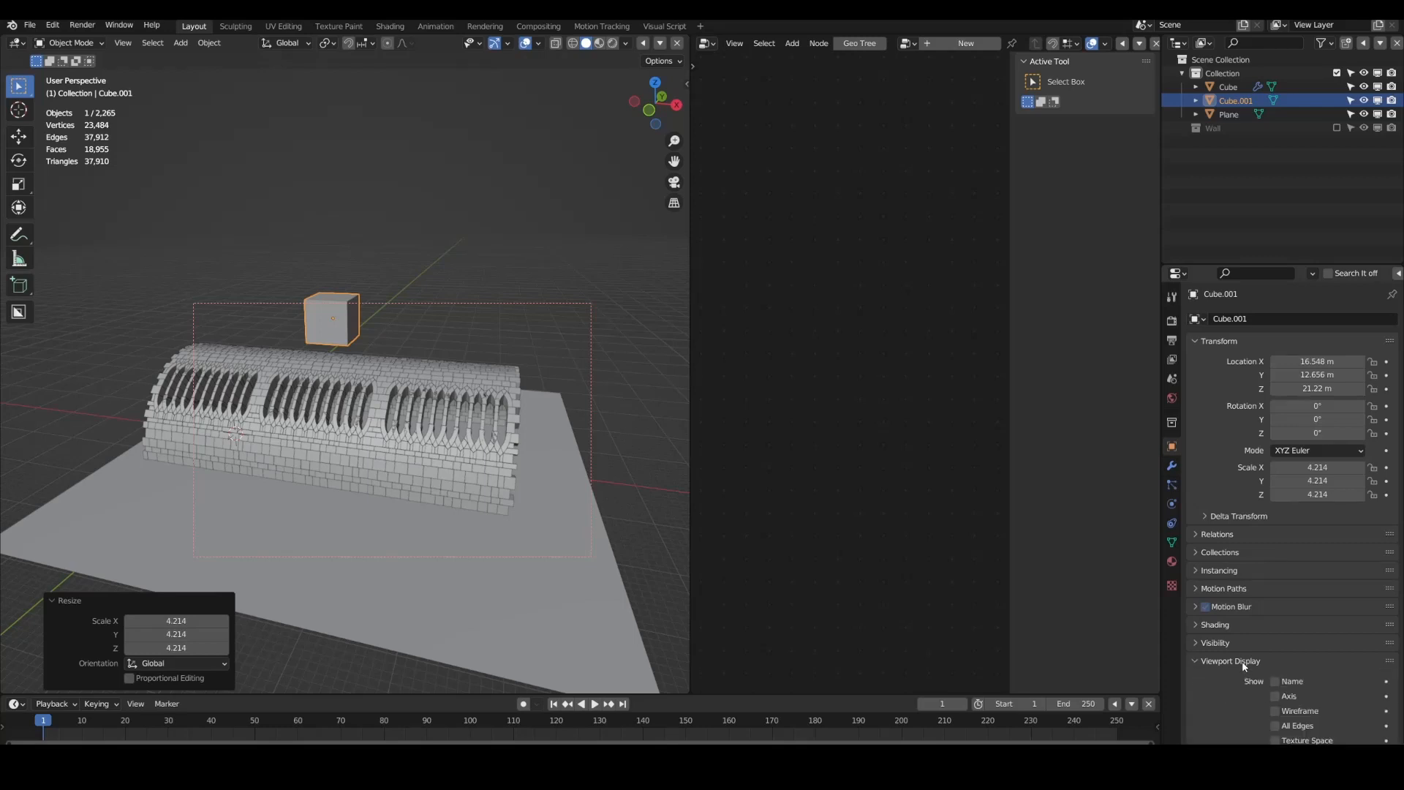
scroll(1258, 649, "down", 4)
left_click(1287, 681)
left_click(1288, 651)
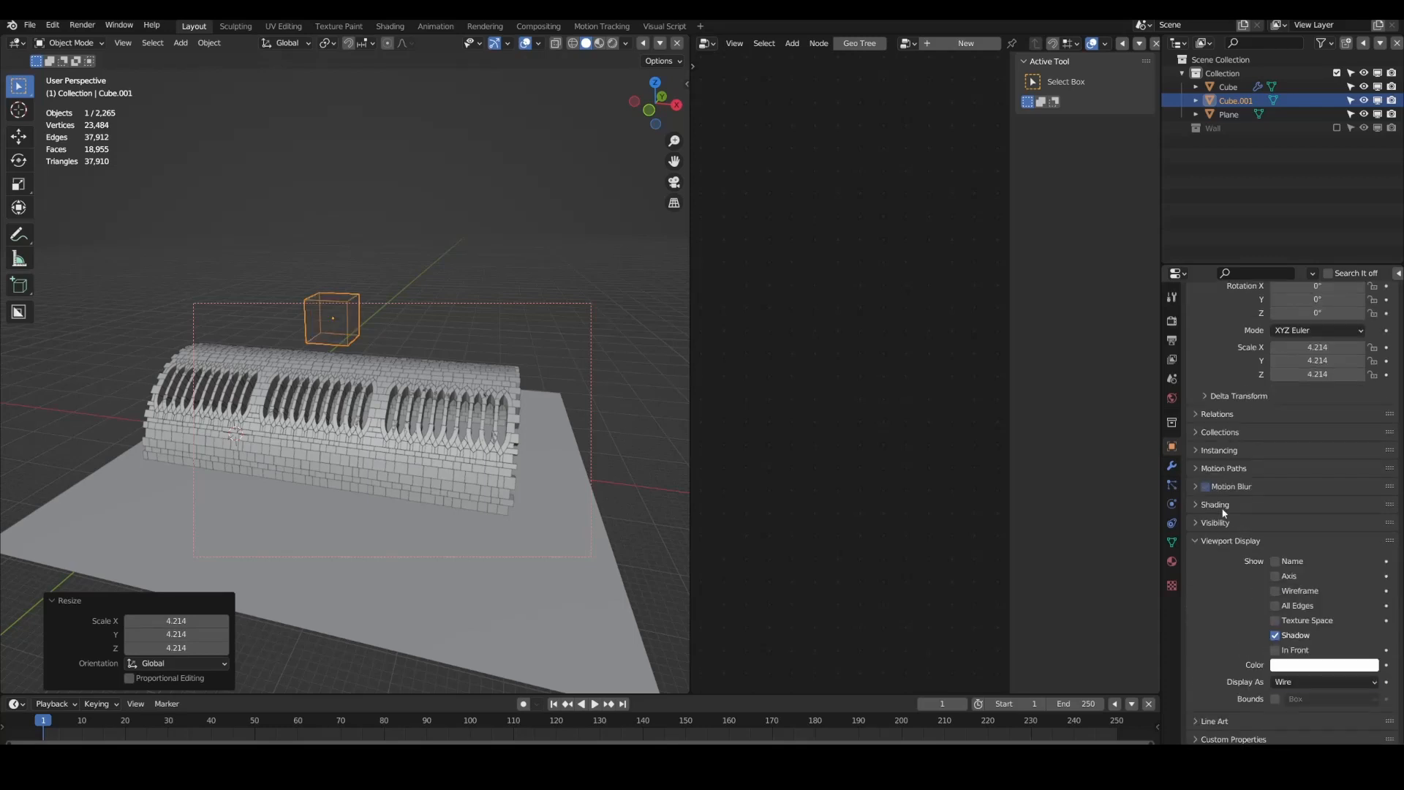
Step: Turn off all ray visibility options of the wire cube and exclude it from renders
left_click(1216, 522)
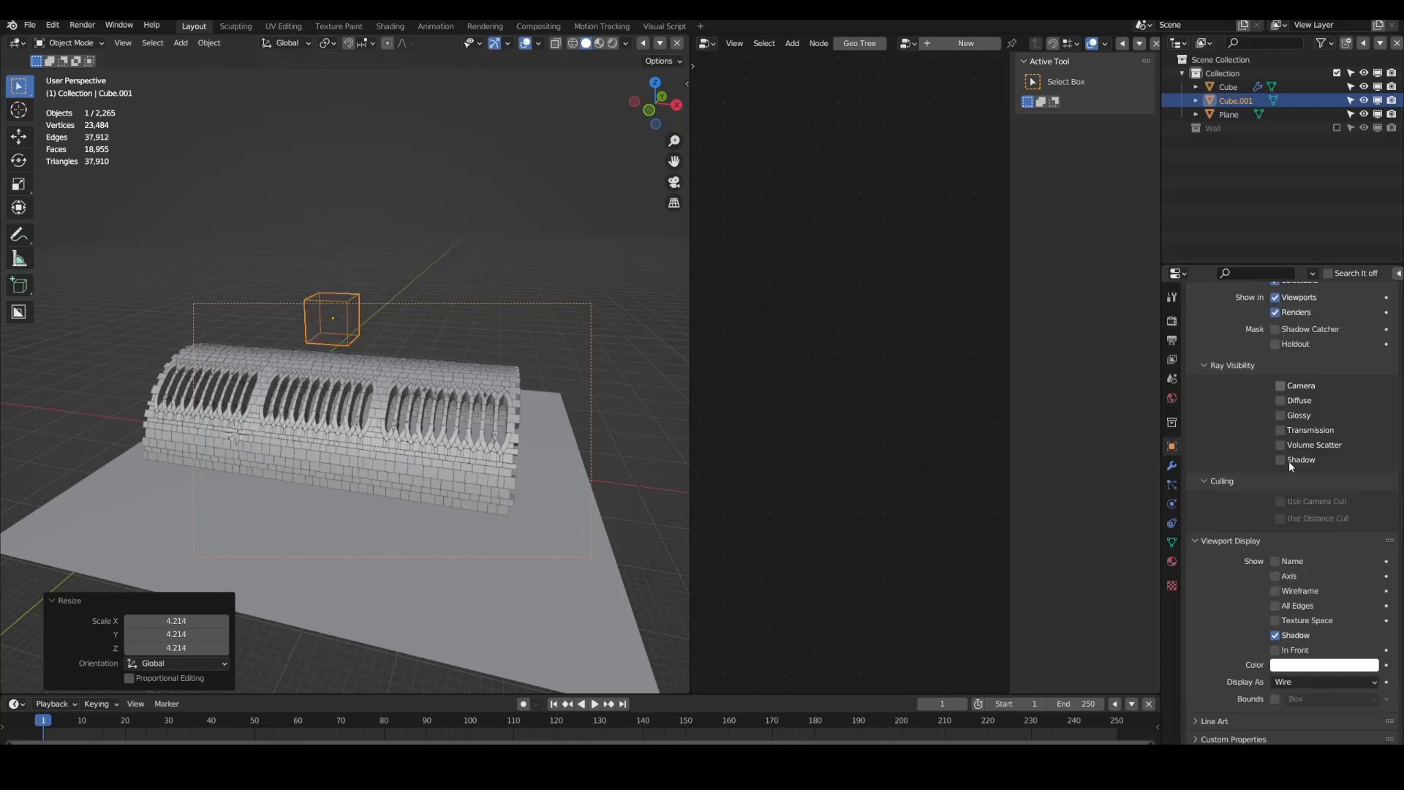
scroll(1250, 367, "up", 2)
left_click(1276, 378)
left_click(1221, 327)
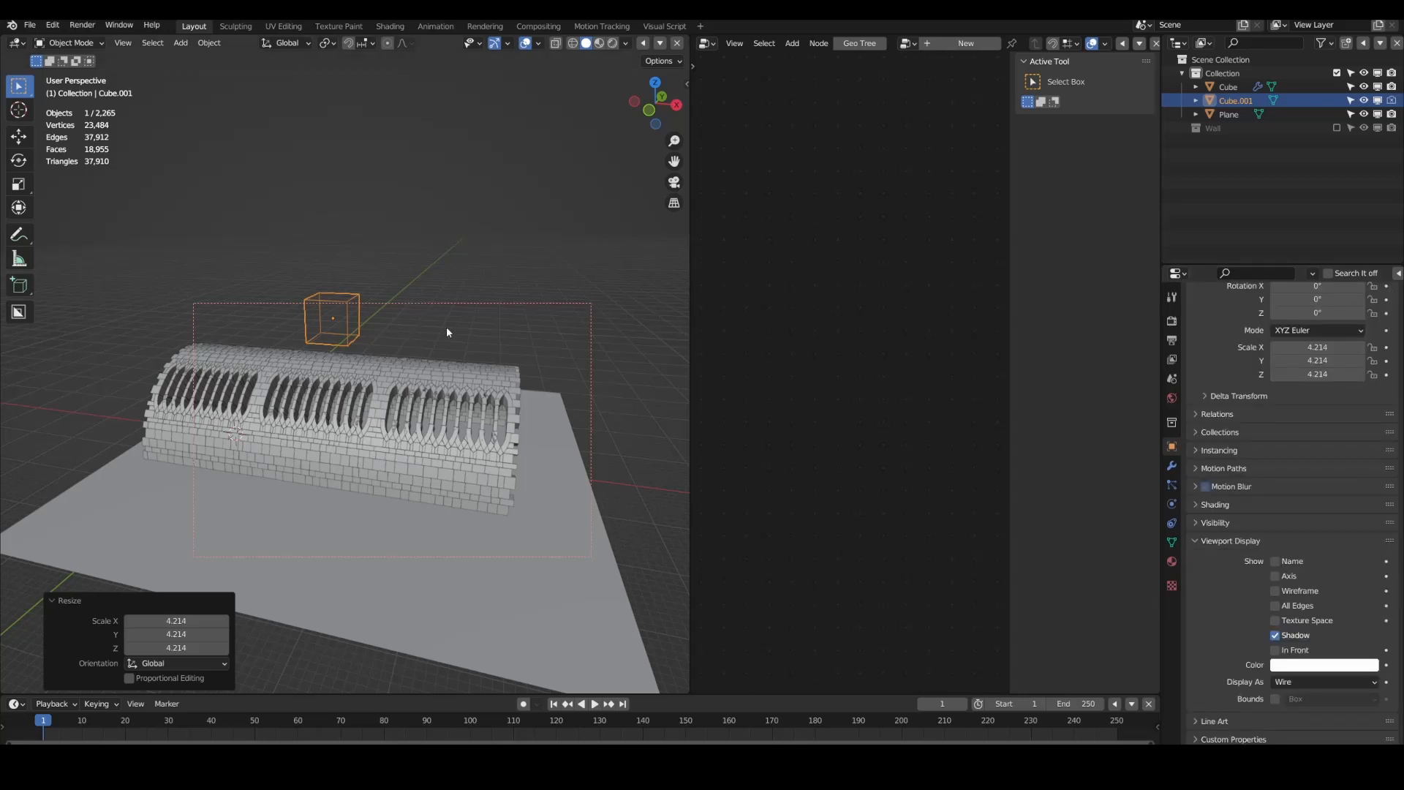
Step: Move the wire cube up past the open end of the brick tunnel
key("g")
left_click(626, 378)
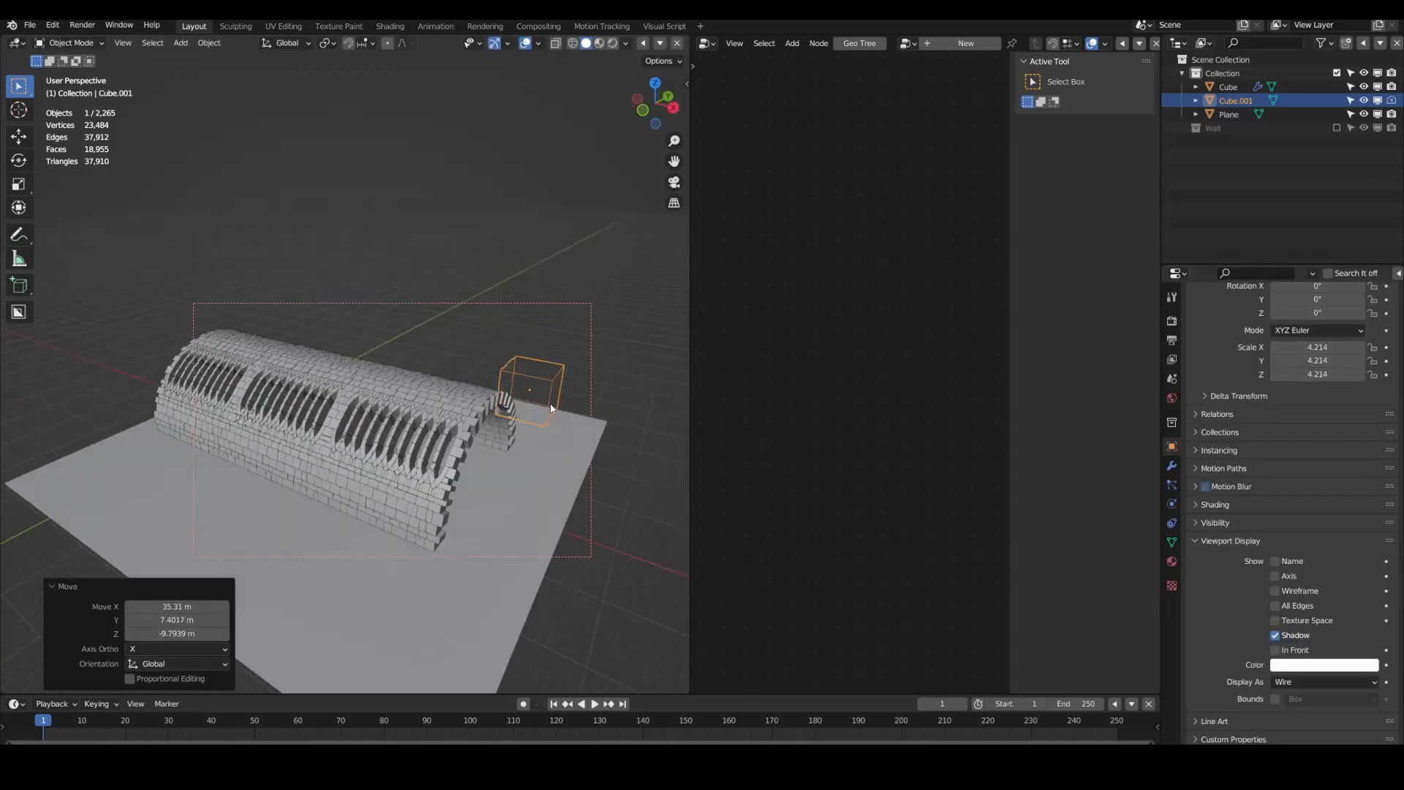
middle_click_drag(621, 380, 381, 439)
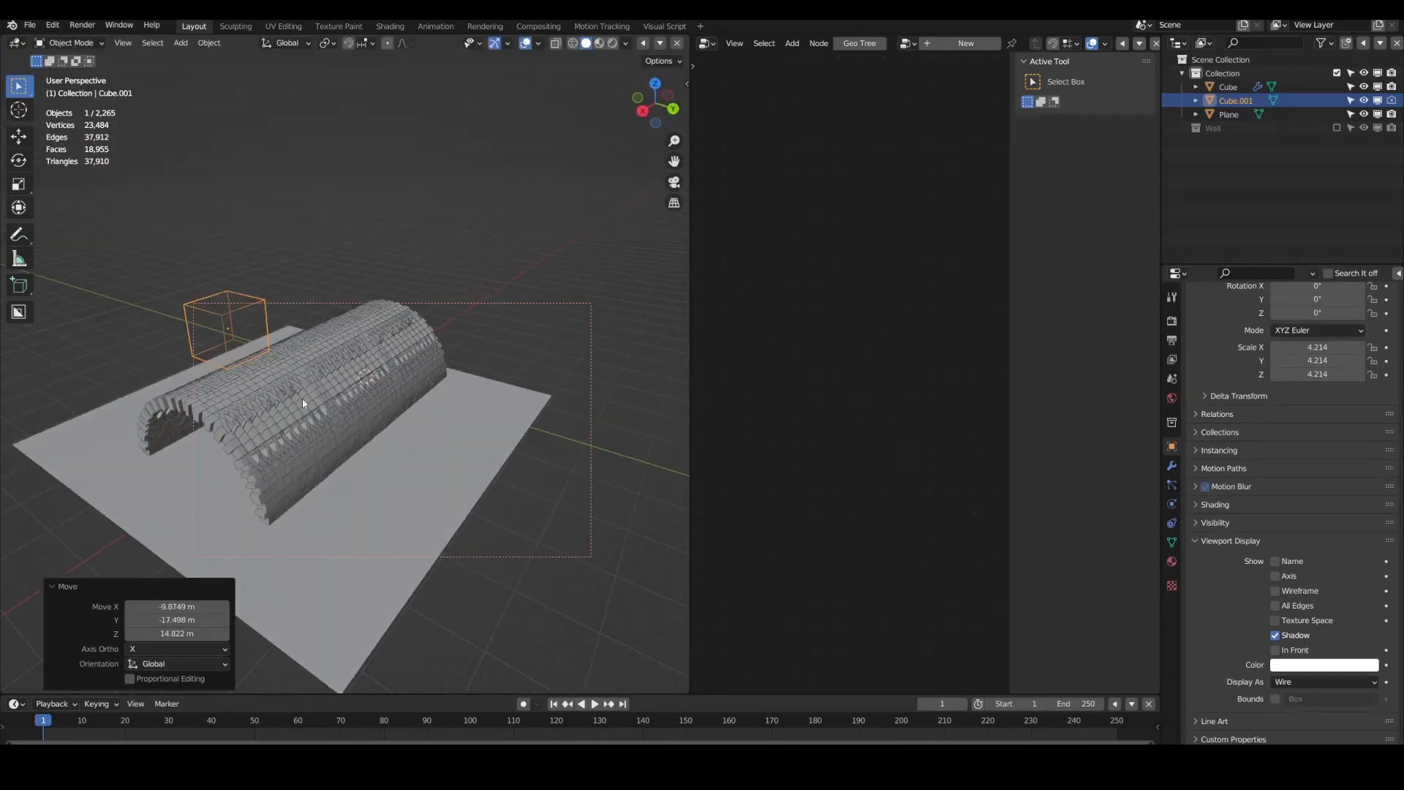
Step: Add an Object Info node for the Cube object to the Blown Away node tree and set it to Relative
left_click(1229, 86)
left_click_drag(1230, 109, 784, 527)
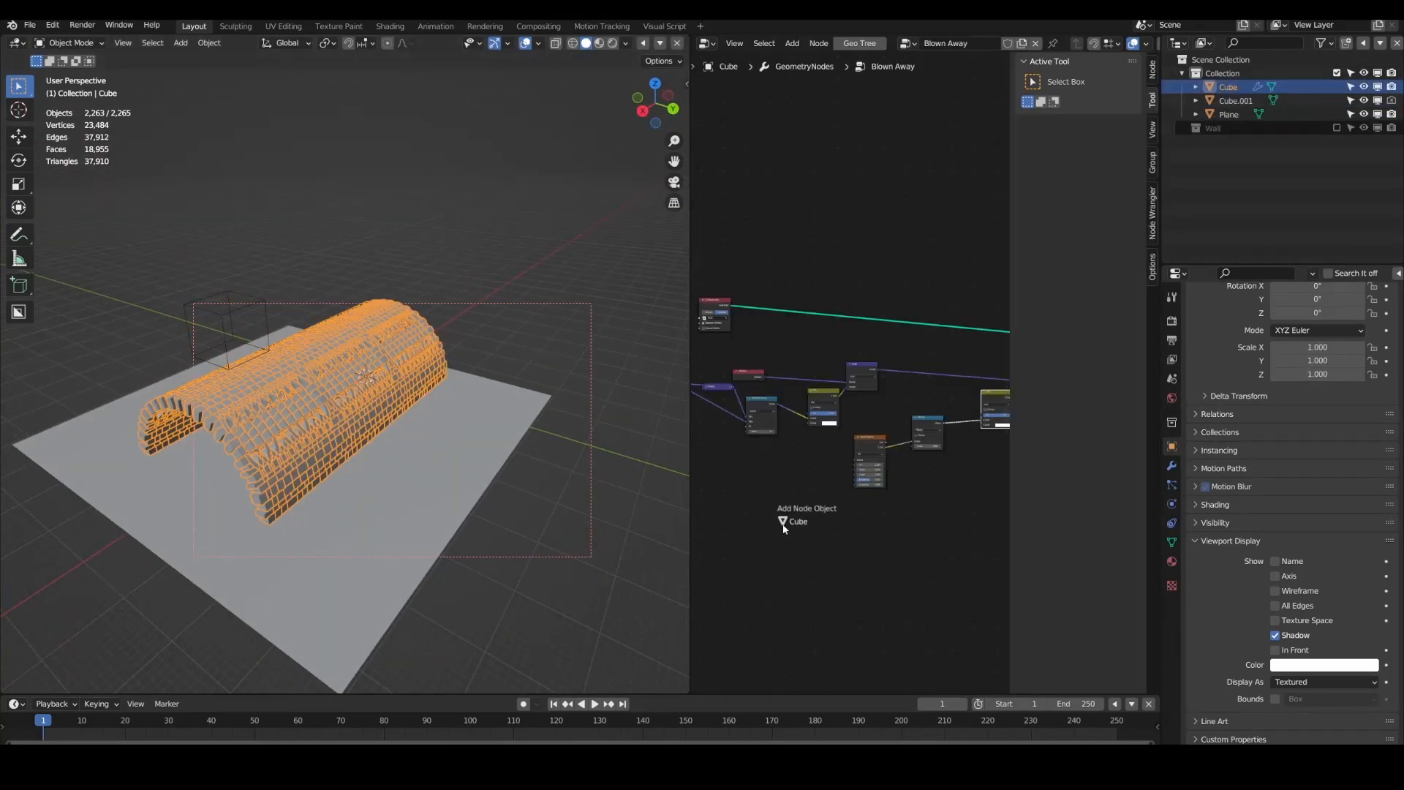
scroll(759, 503, "up", 4)
middle_click_drag(768, 491, 835, 439)
left_click_drag(862, 488, 782, 435)
scroll(862, 439, "up", 1)
scroll(789, 415, "up", 1)
left_click(784, 451)
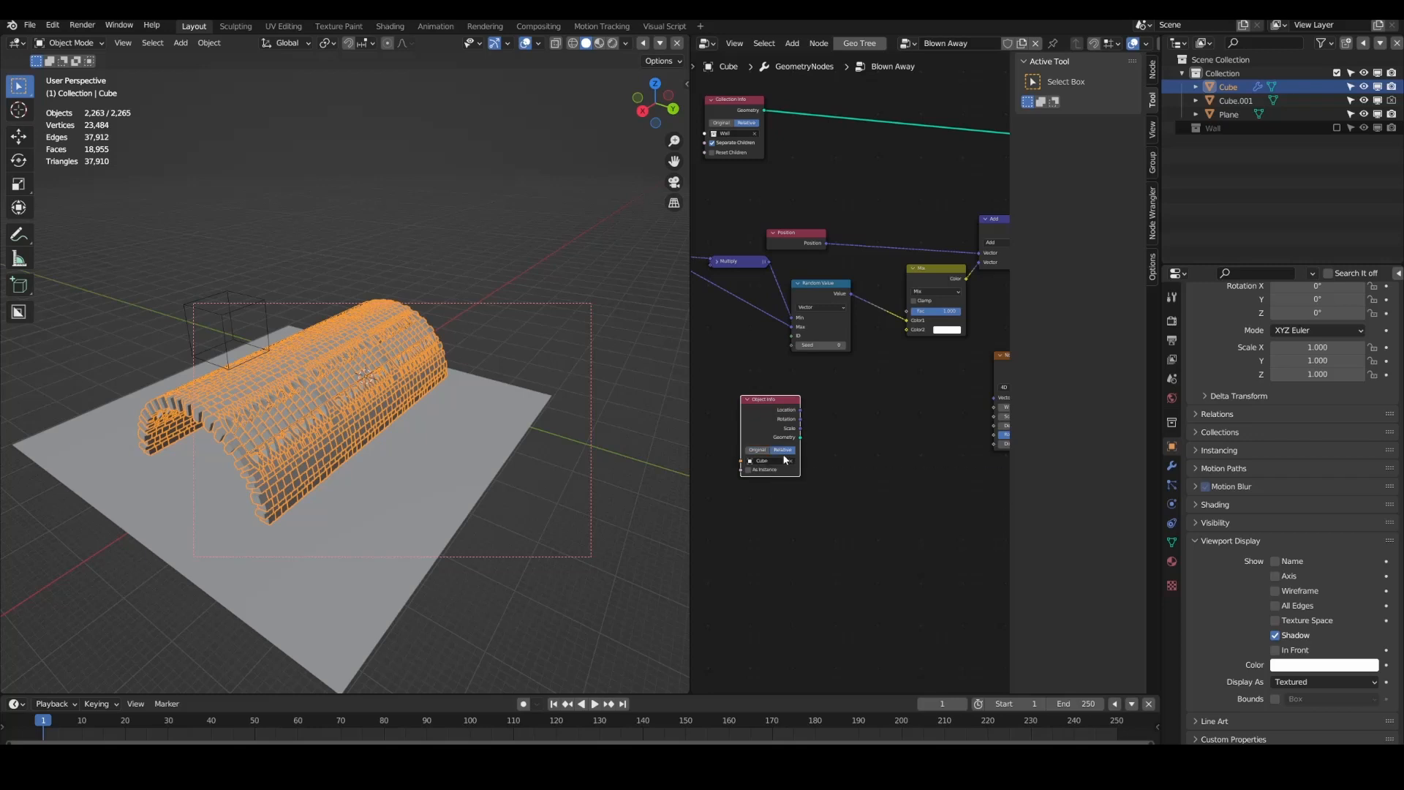
Step: Place the Object Info node in the free space above the Collection Info node
scroll(804, 445, "down", 2)
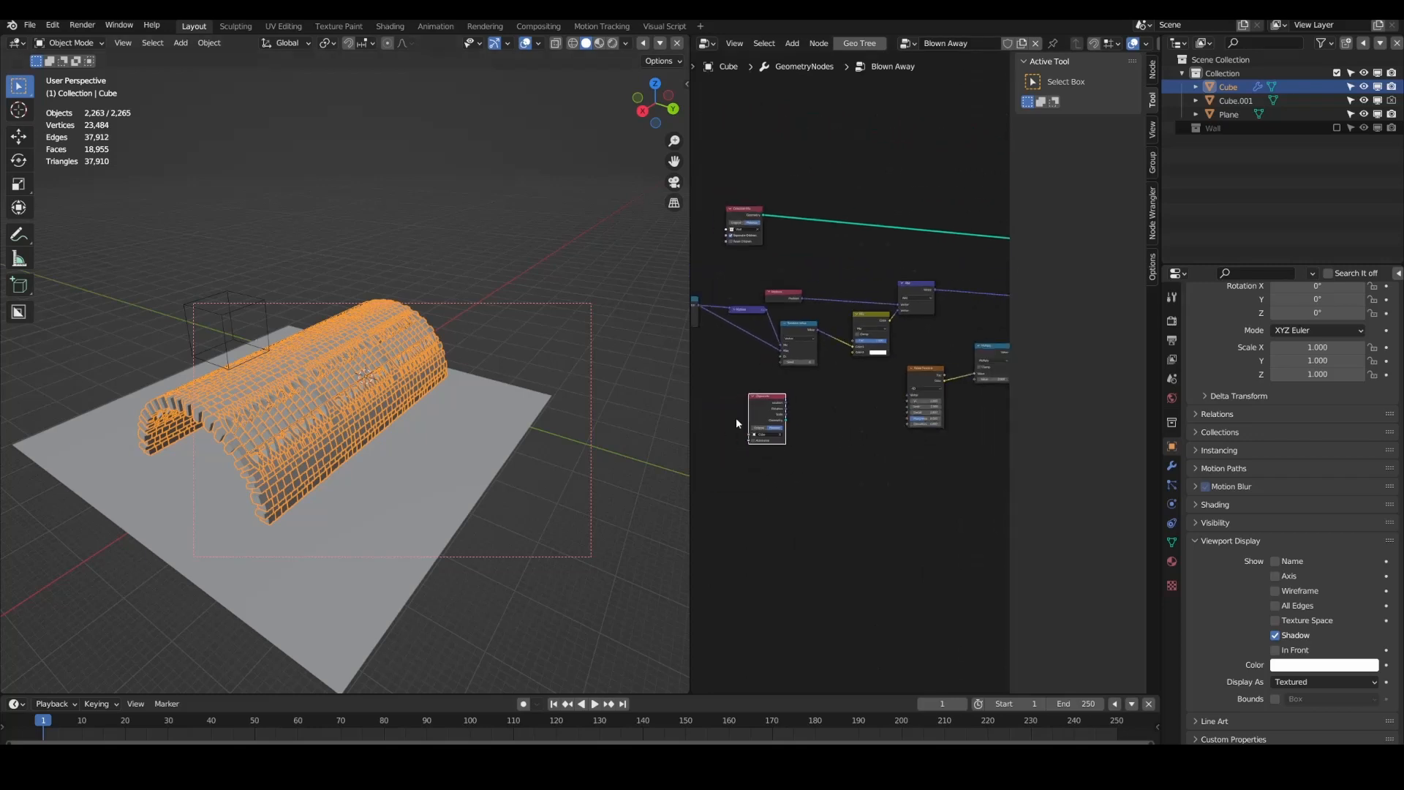
scroll(777, 444, "up", 2)
scroll(841, 443, "up", 1)
middle_click_drag(841, 442, 868, 479)
scroll(868, 479, "down", 2)
left_click_drag(799, 479, 842, 193)
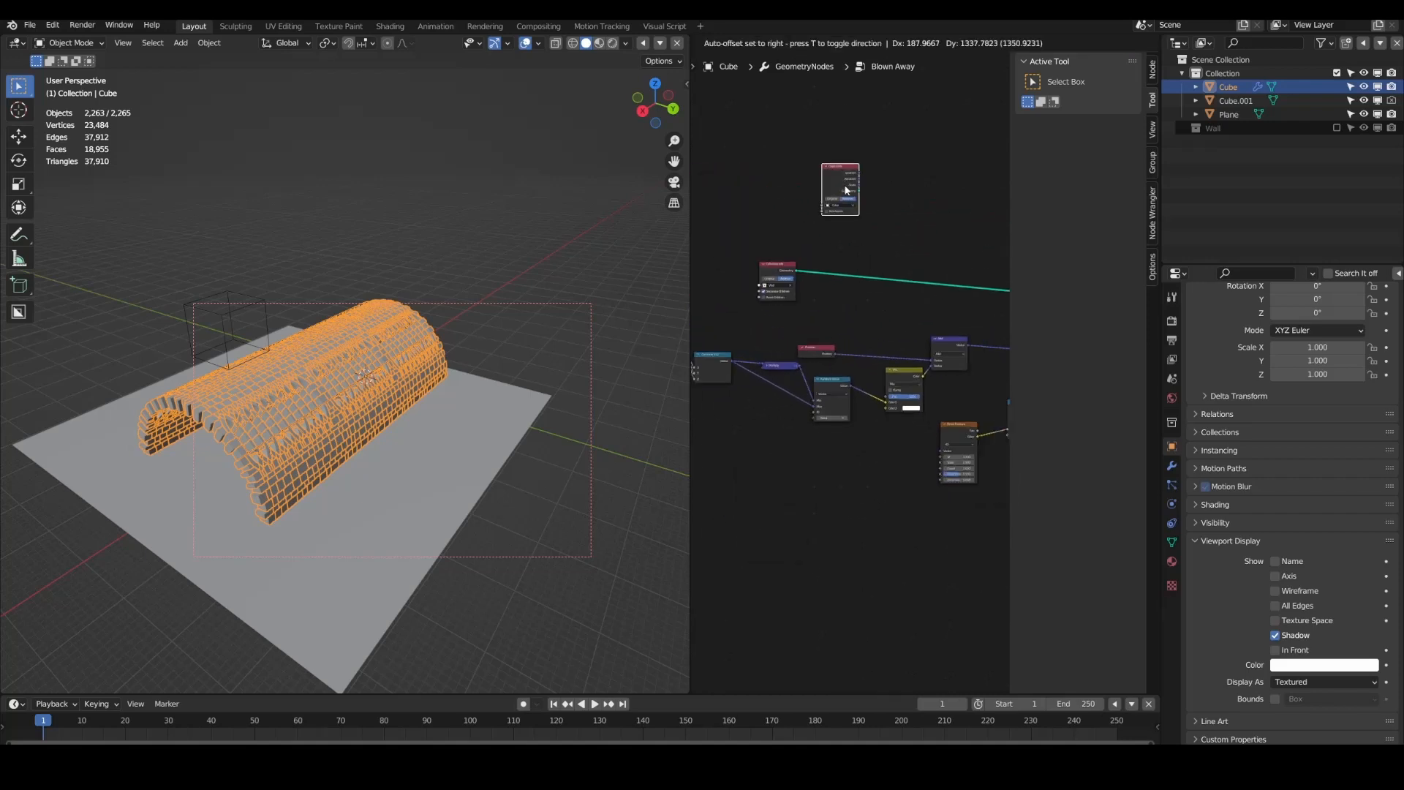
Step: Add a Geometry Proximity node beside Object Info and connect the Object Info geometry to its Target
key("shift+a")
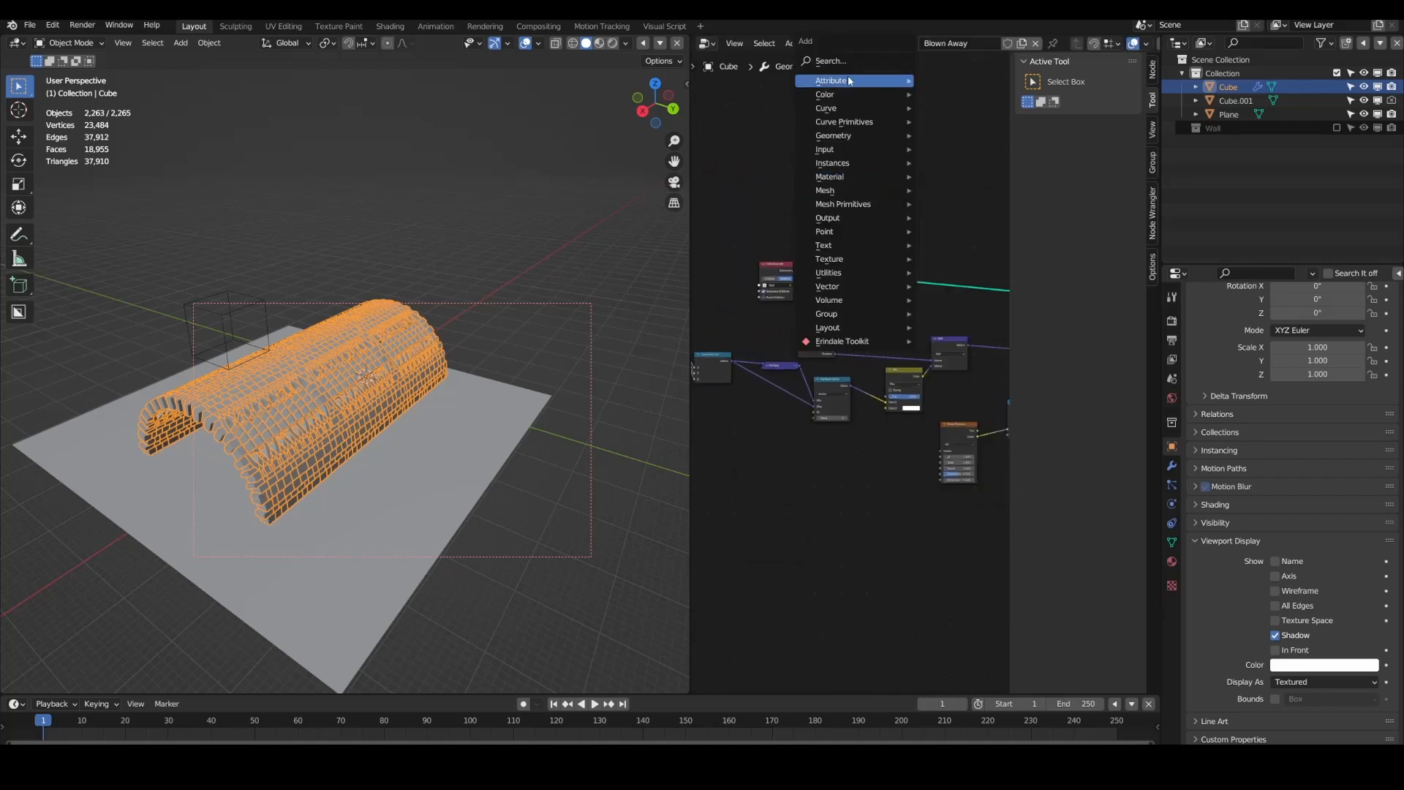
left_click(828, 61)
type("pro")
key("Return")
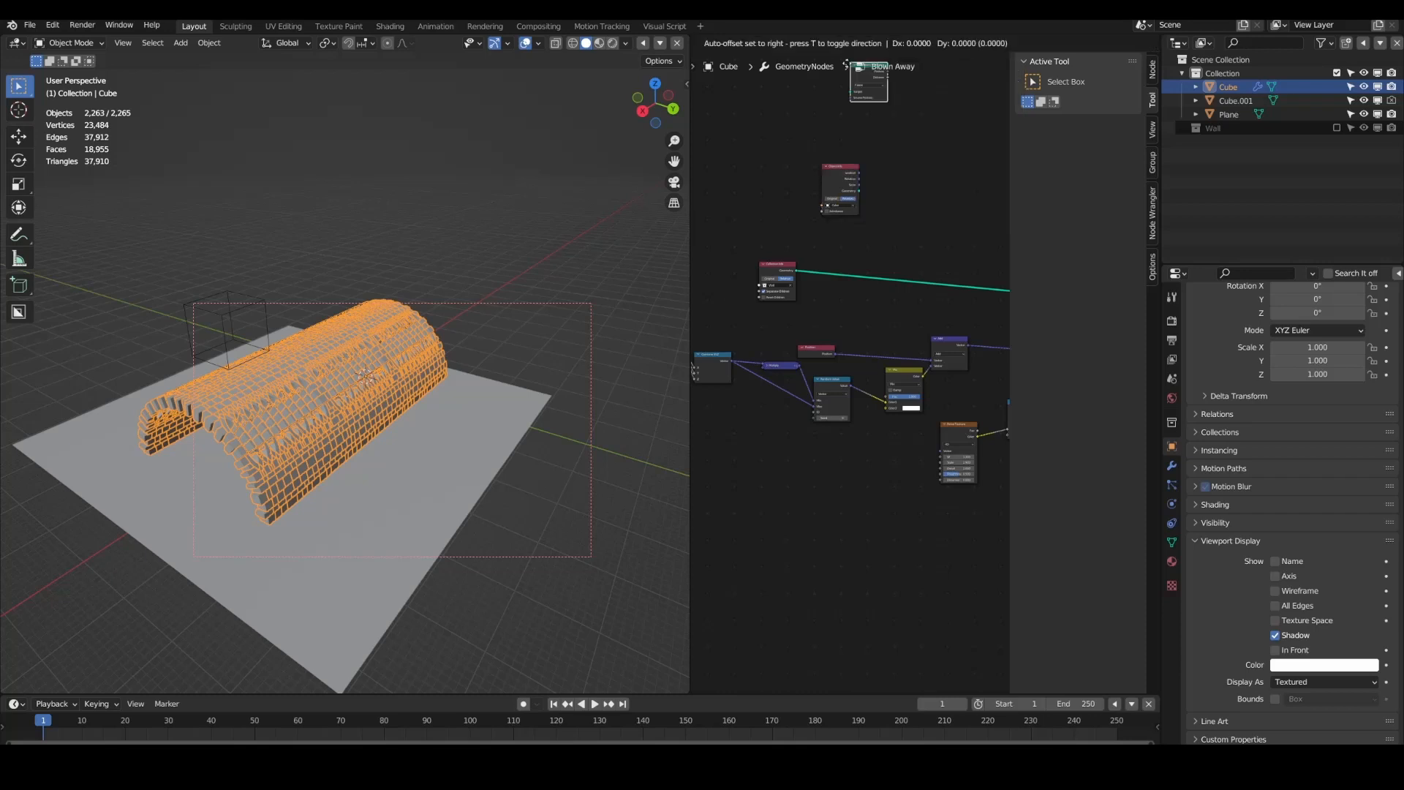
left_click(890, 174)
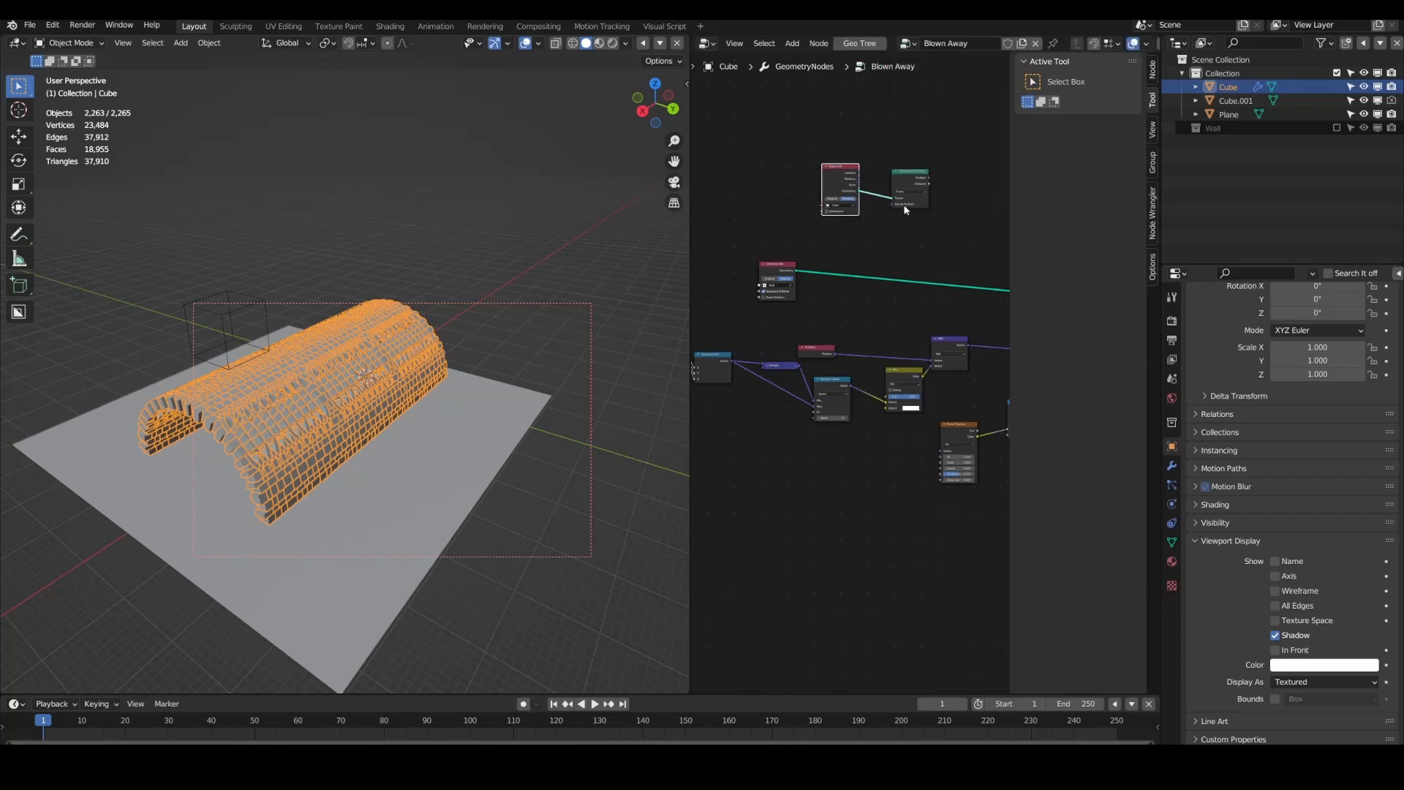
scroll(861, 362, "up", 7)
middle_click_drag(902, 282, 844, 354)
scroll(844, 354, "down", 3)
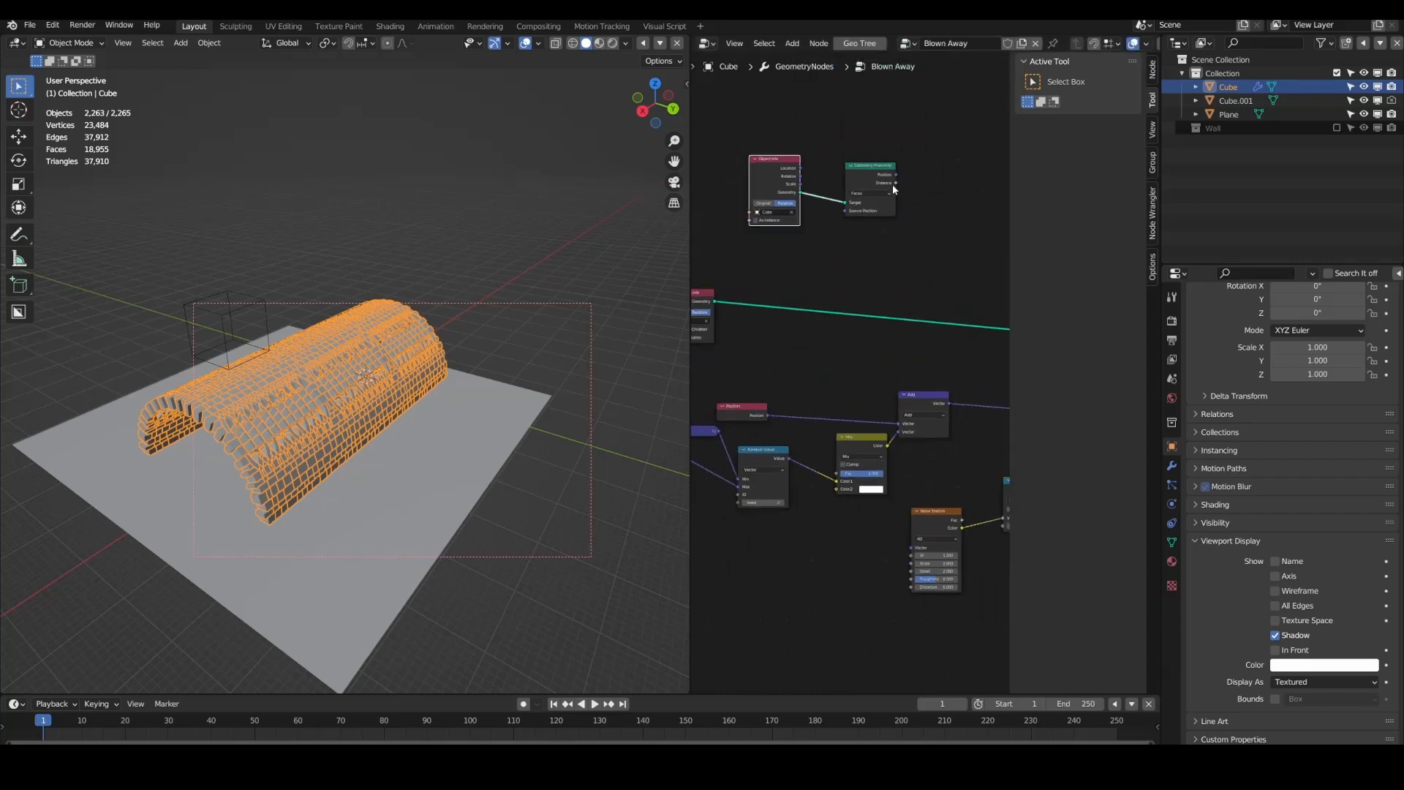
Step: Connect the Geometry Proximity distance to the factor of the Mix node feeding the Add node
scroll(892, 256, "down", 4)
middle_click_drag(900, 281, 805, 316)
scroll(806, 317, "down", 5)
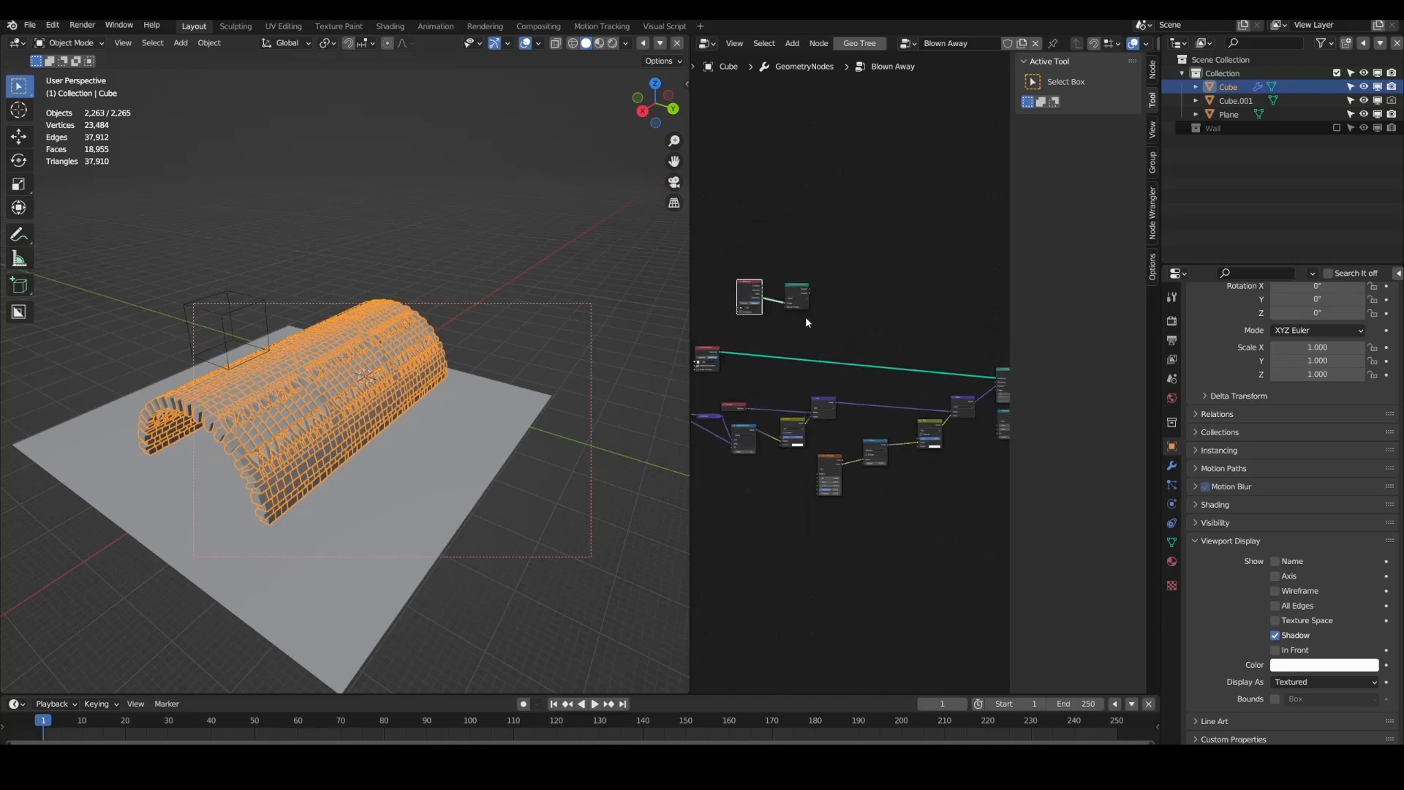
scroll(809, 317, "up", 1)
scroll(792, 424, "up", 1)
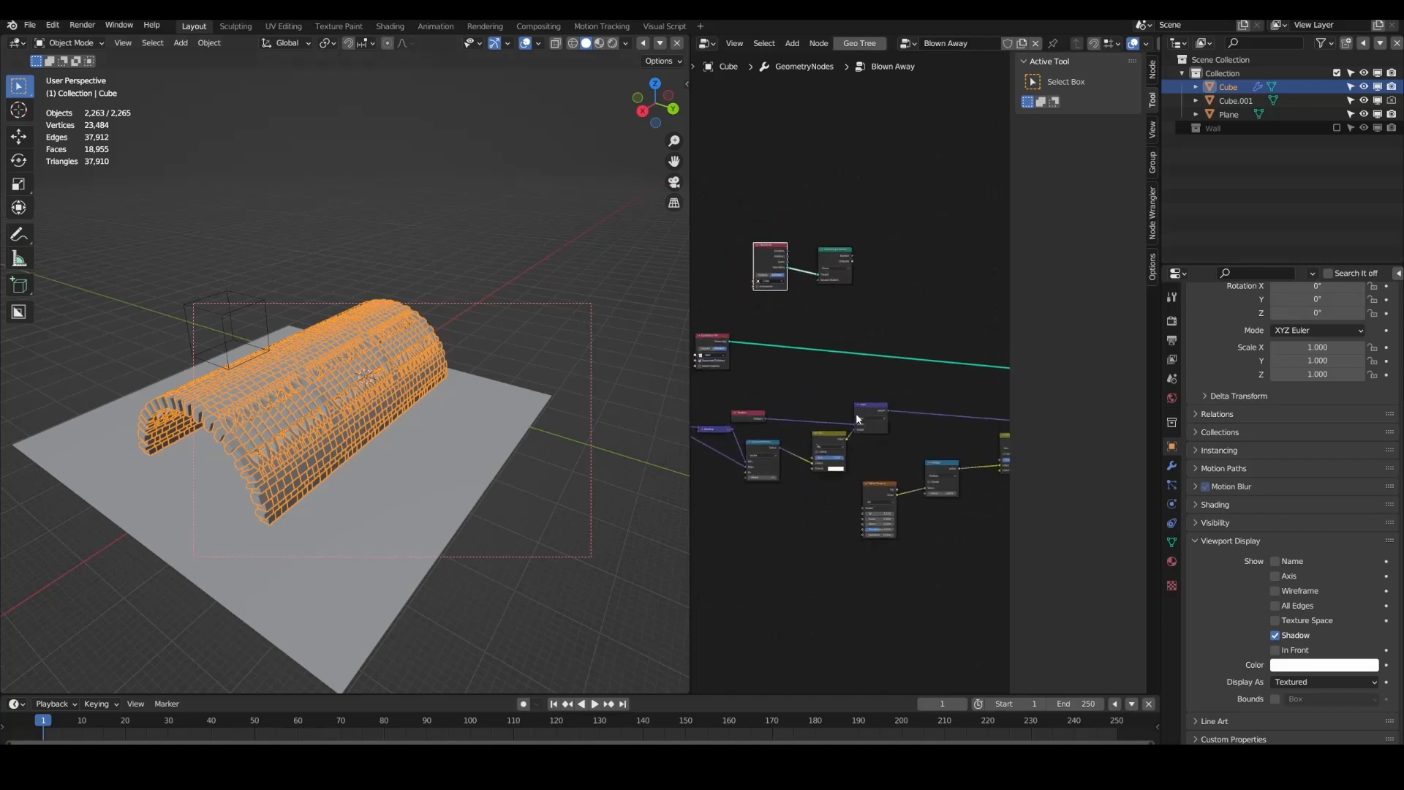
left_click_drag(833, 438, 872, 432)
scroll(870, 434, "up", 4)
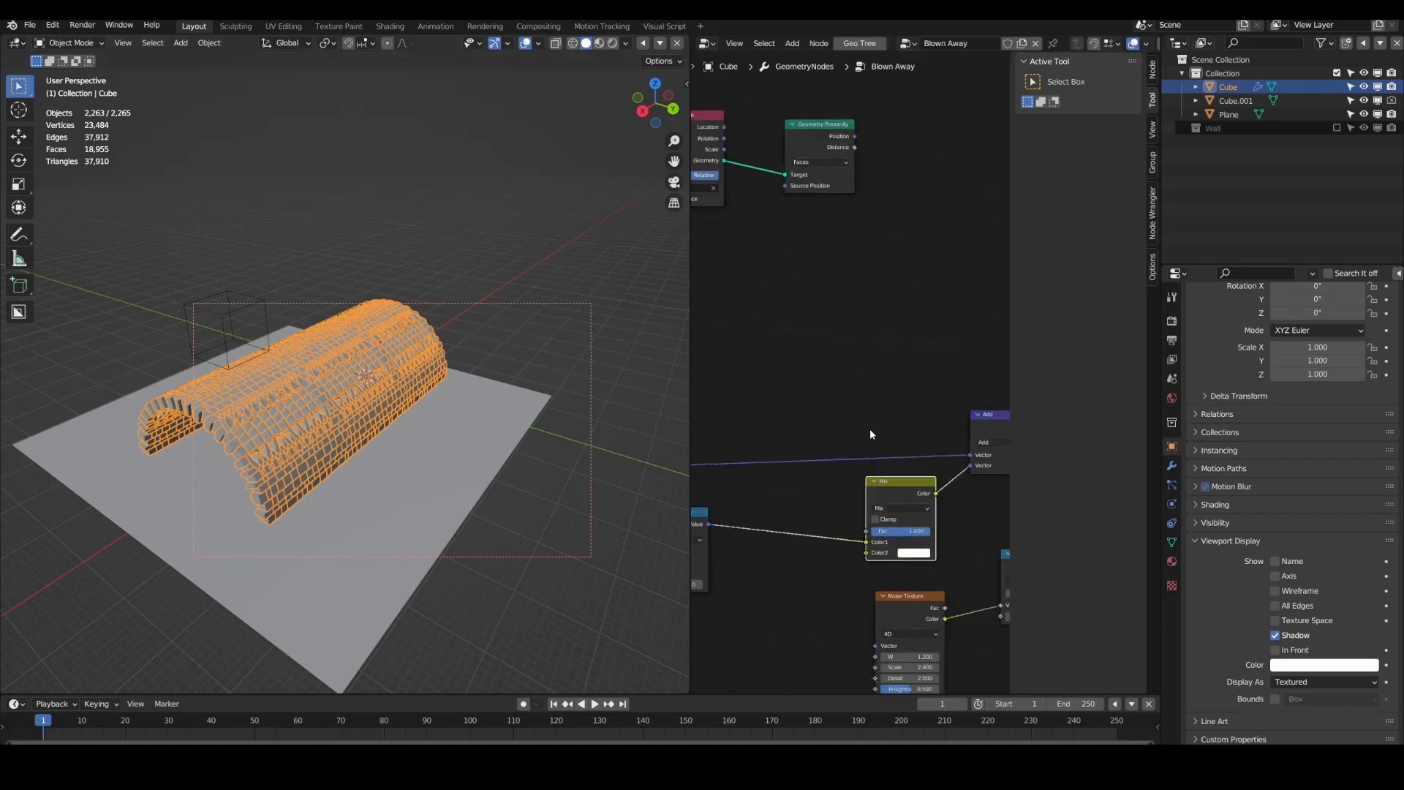
left_click_drag(854, 147, 867, 531)
key("Escape")
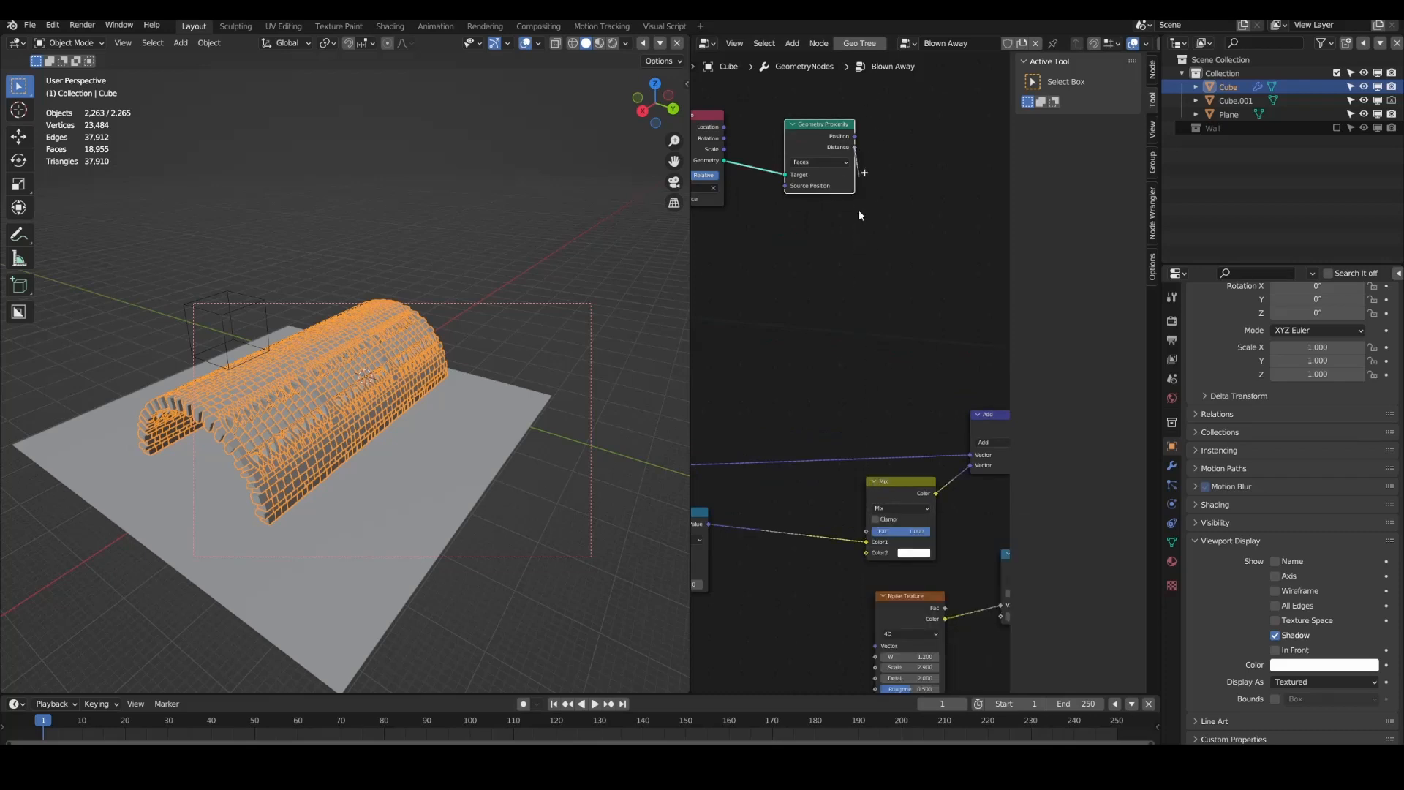
left_click_drag(867, 534, 868, 533)
Step: Insert a reroute on the distance link and connect it to the factor of the Mix node feeding the Scale node
scroll(911, 385, "down", 2)
middle_click_drag(911, 385, 828, 380)
right_click_drag(786, 381, 822, 388, "shift")
scroll(848, 393, "down", 1)
middle_click_drag(848, 392, 776, 398)
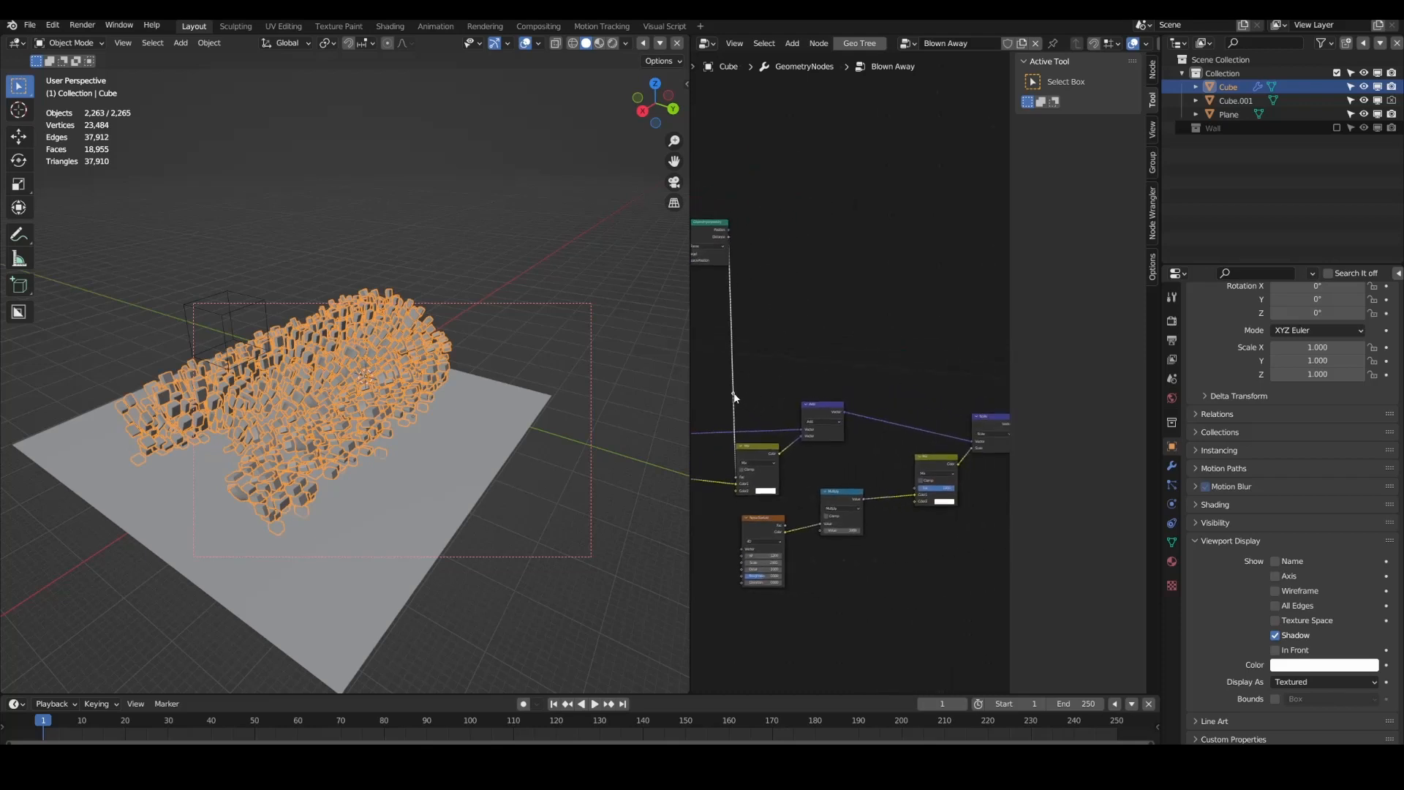
left_click_drag(733, 397, 877, 486)
left_click_drag(743, 393, 910, 480)
middle_click_drag(910, 480, 854, 448)
Step: Connect the distance reroute to the factor of the Mix node that follows the float Random Value node
scroll(855, 448, "down", 6)
scroll(854, 446, "up", 1)
left_click_drag(731, 390, 960, 411)
Step: Replace the Object Info node's object with Cube.001
middle_click_drag(769, 388, 899, 388)
scroll(853, 354, "up", 6)
scroll(430, 384, "down", 5)
scroll(563, 373, "up", 3)
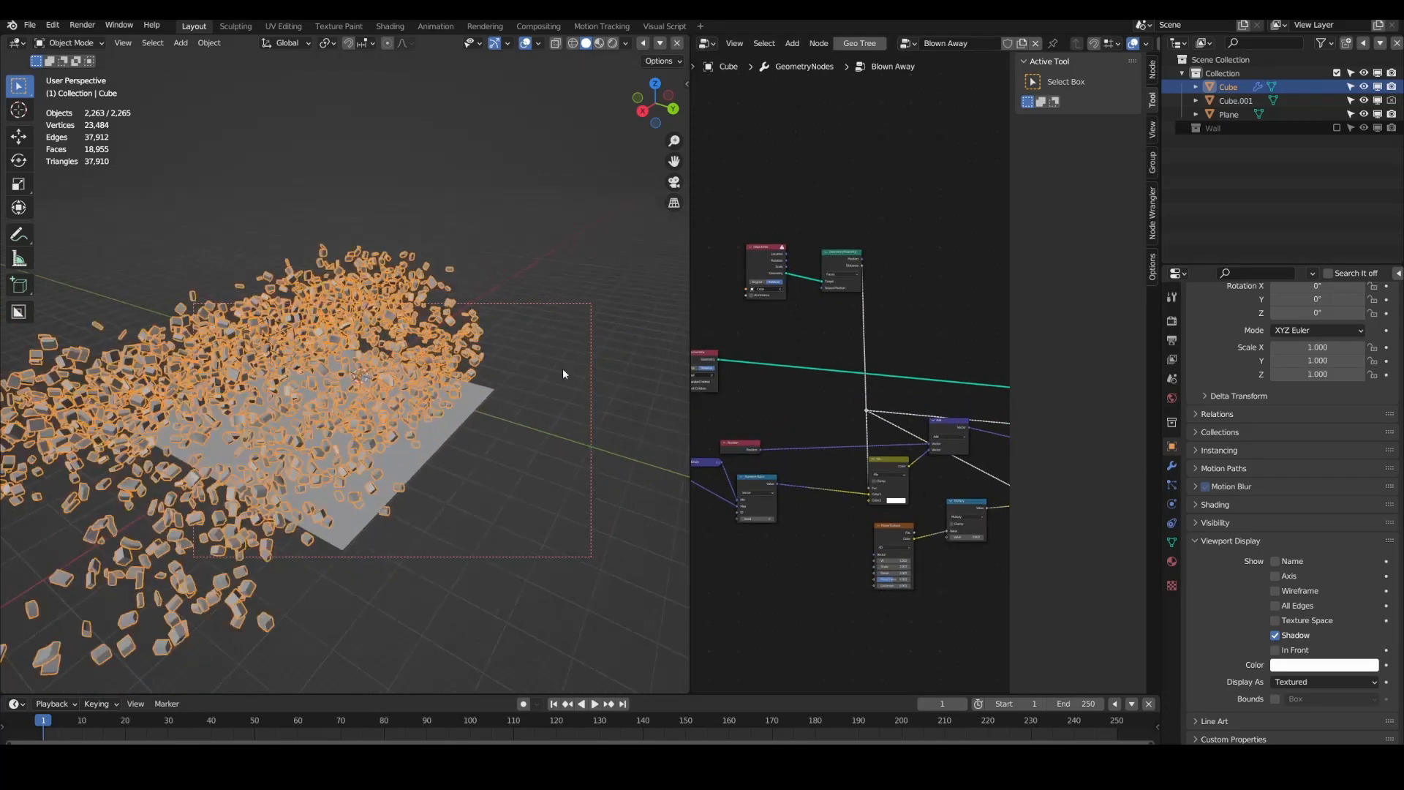
scroll(923, 481, "up", 2)
middle_click_drag(308, 472, 387, 439)
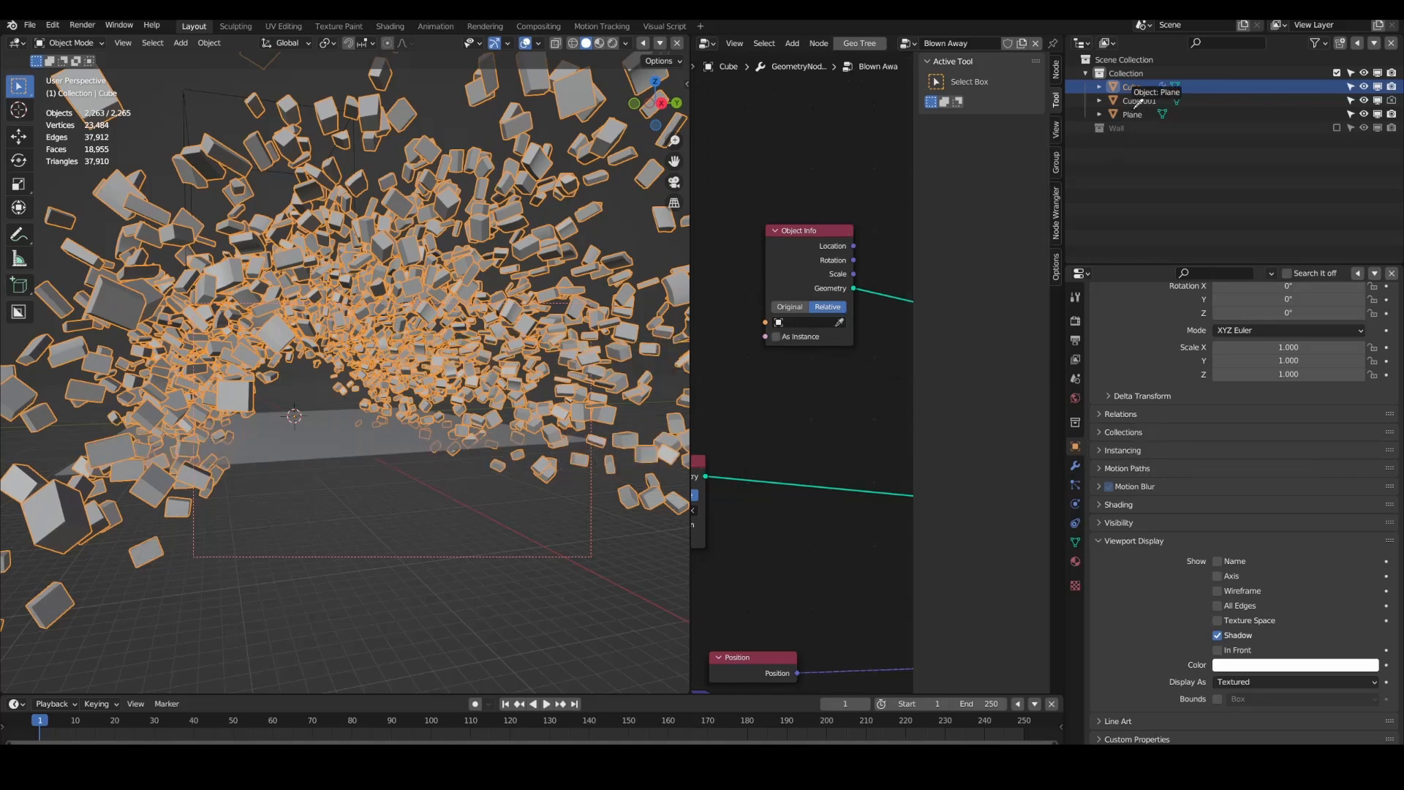
left_click_drag(1143, 93, 805, 322)
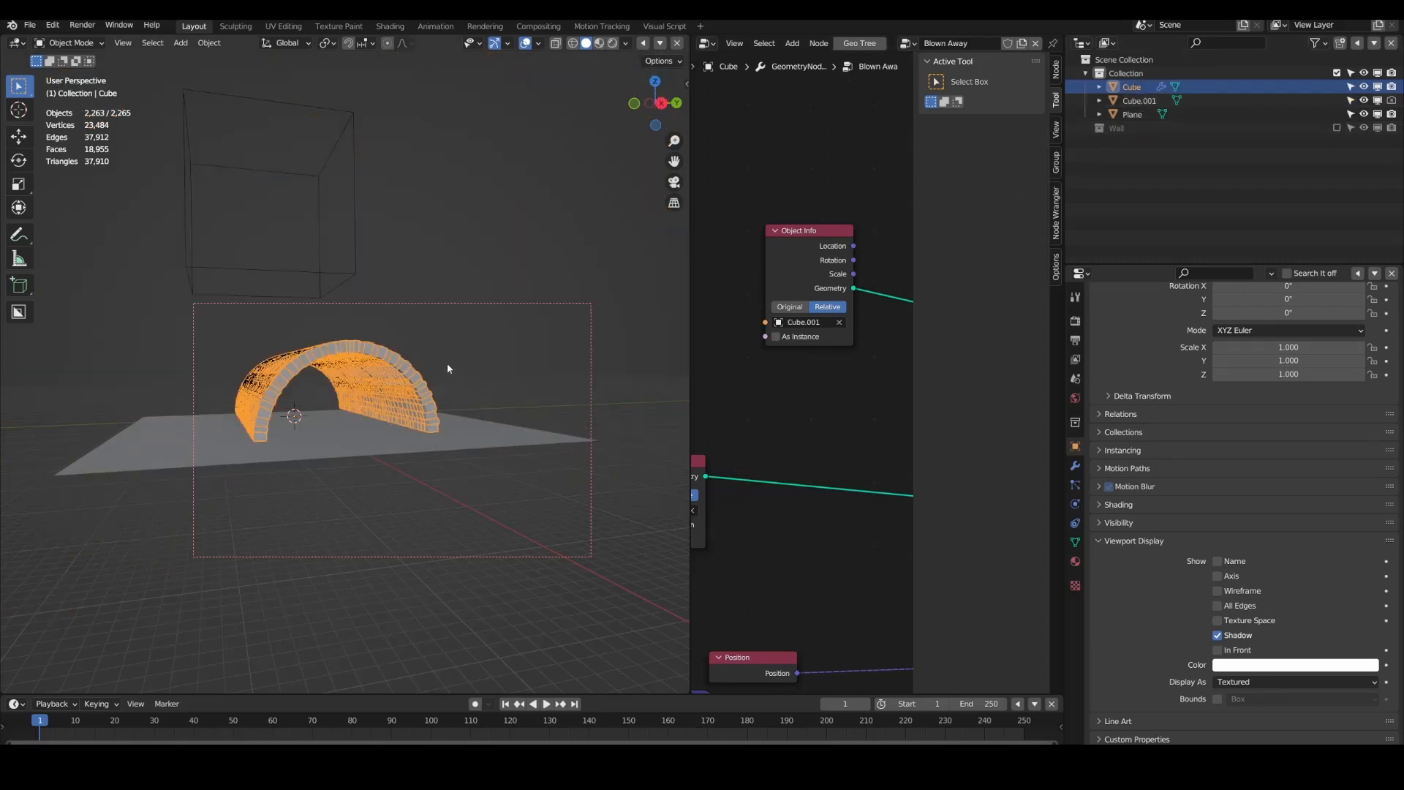
Step: Reposition the wire cube so it encloses part of the middle of the brick tunnel
left_click(352, 289)
key("g")
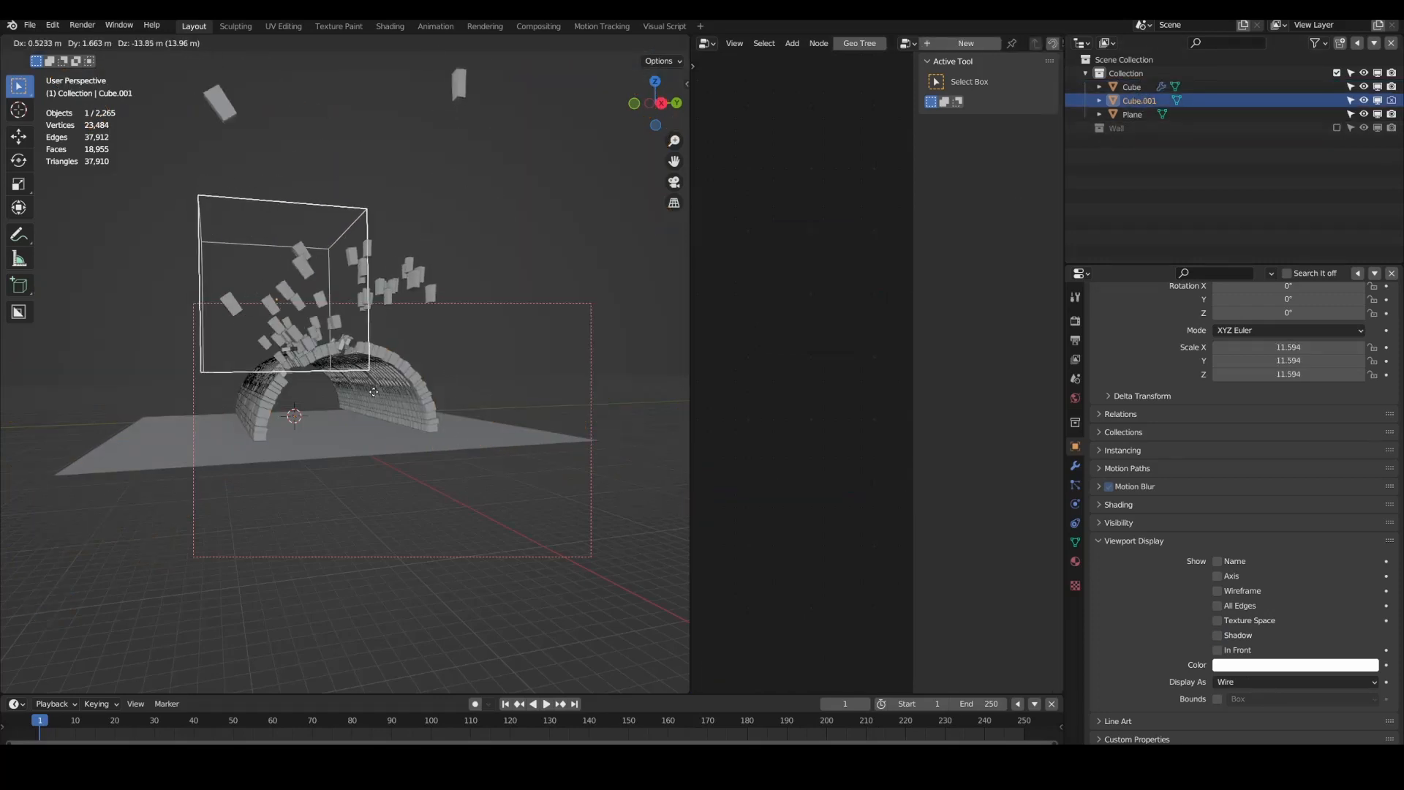
left_click(374, 401)
middle_click_drag(358, 401, 406, 441)
key("g")
left_click(304, 424)
key("g")
left_click(346, 499)
key("g")
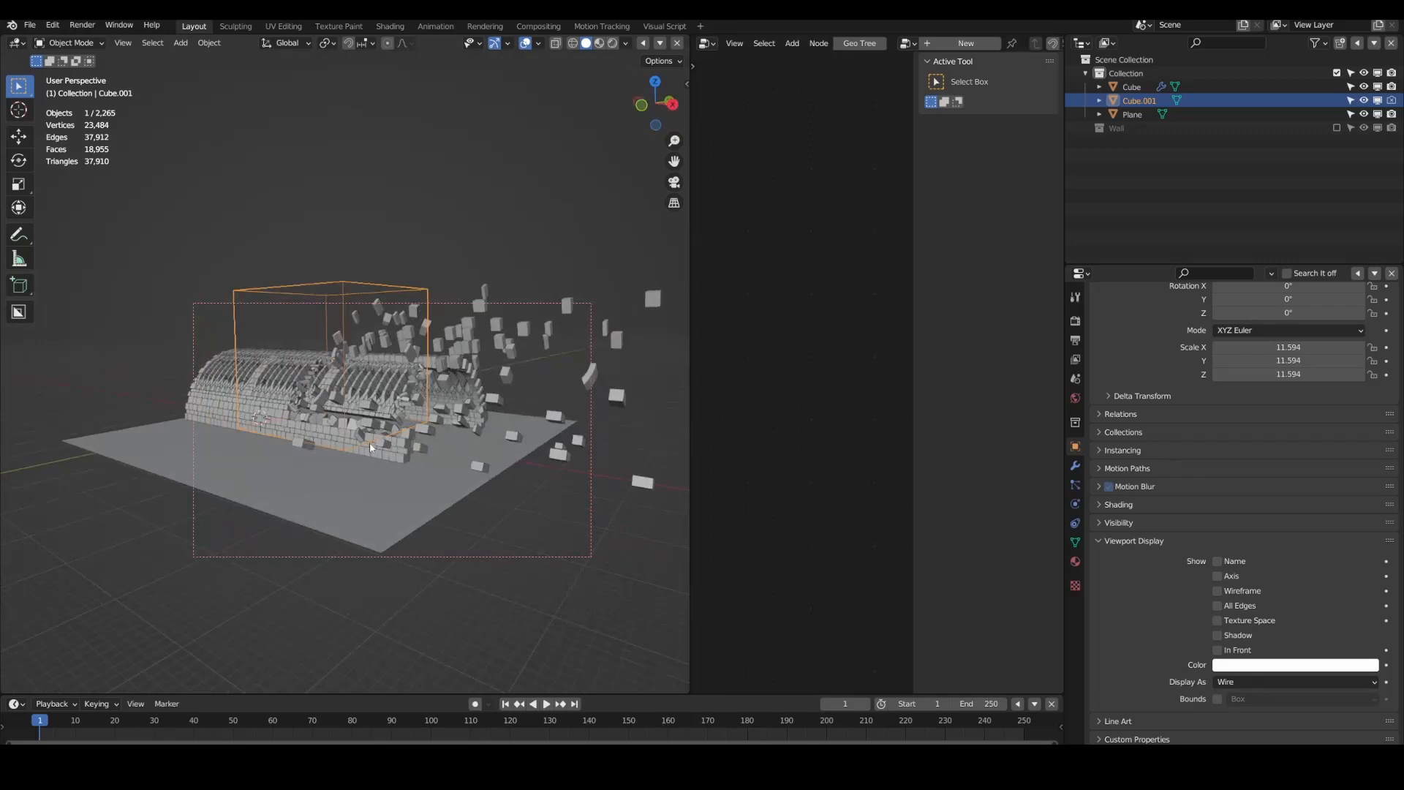
left_click(381, 457)
Step: Set the X value of the Cube object's Blown Away geometry nodes modifier to 5.550
scroll(837, 473, "down", 4)
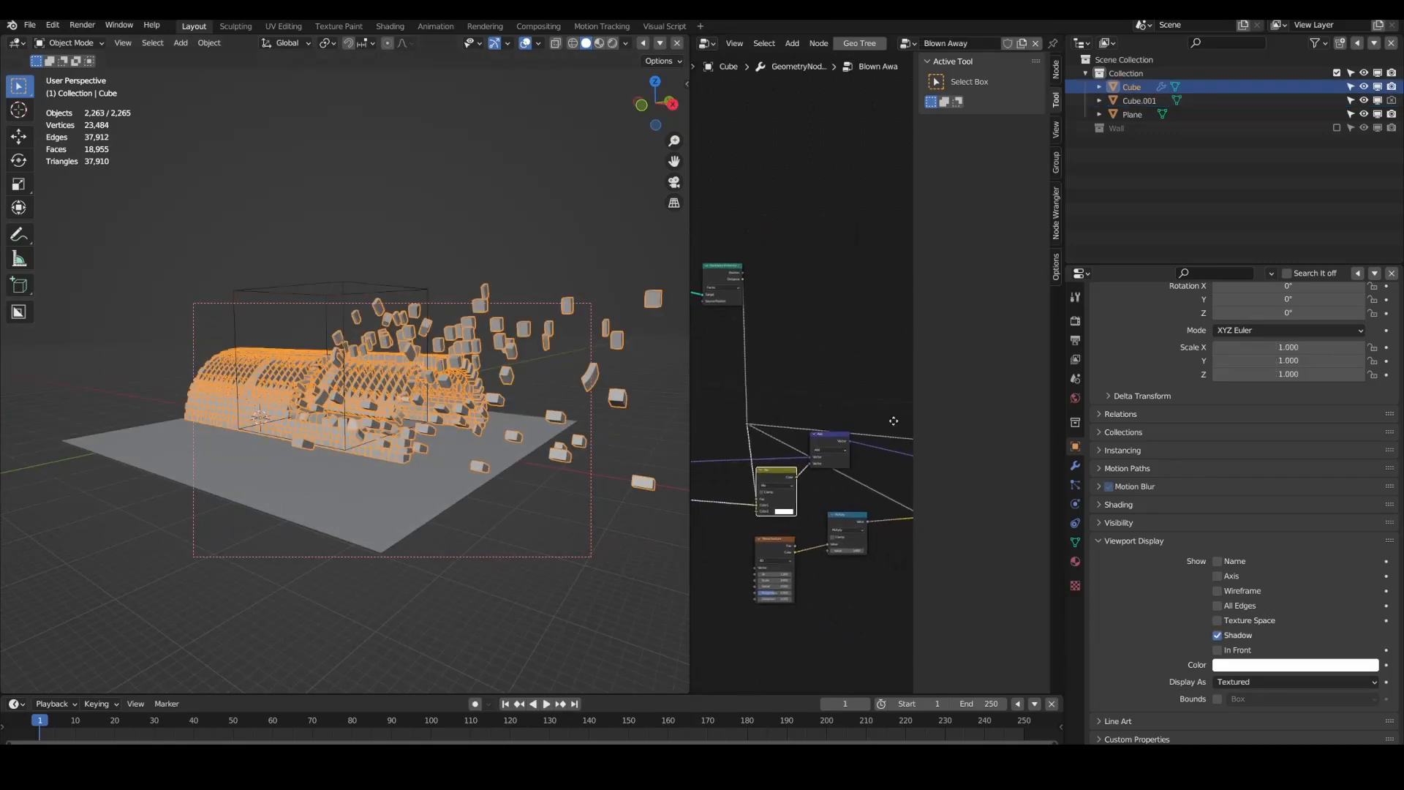
scroll(812, 512, "up", 2)
mouse_move(826, 501)
left_mouse_down()
mouse_move(847, 501)
mouse_move(821, 501)
left_mouse_up()
middle_click_drag(731, 446, 818, 507)
middle_click_drag(760, 470, 794, 460)
scroll(790, 466, "down", 1)
scroll(803, 458, "down", 6)
middle_click_drag(1016, 474, 828, 479)
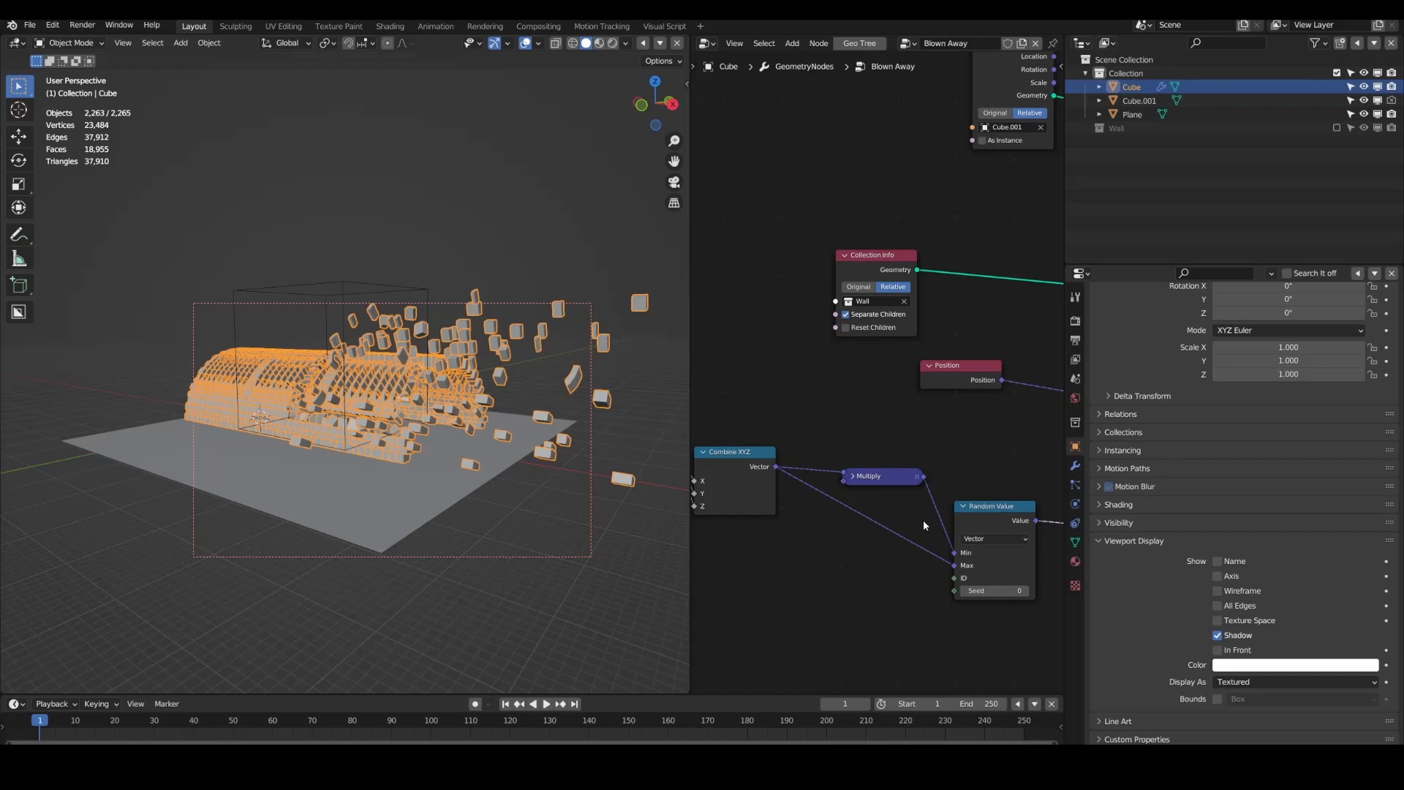
scroll(923, 524, "down", 1)
left_click(1075, 465)
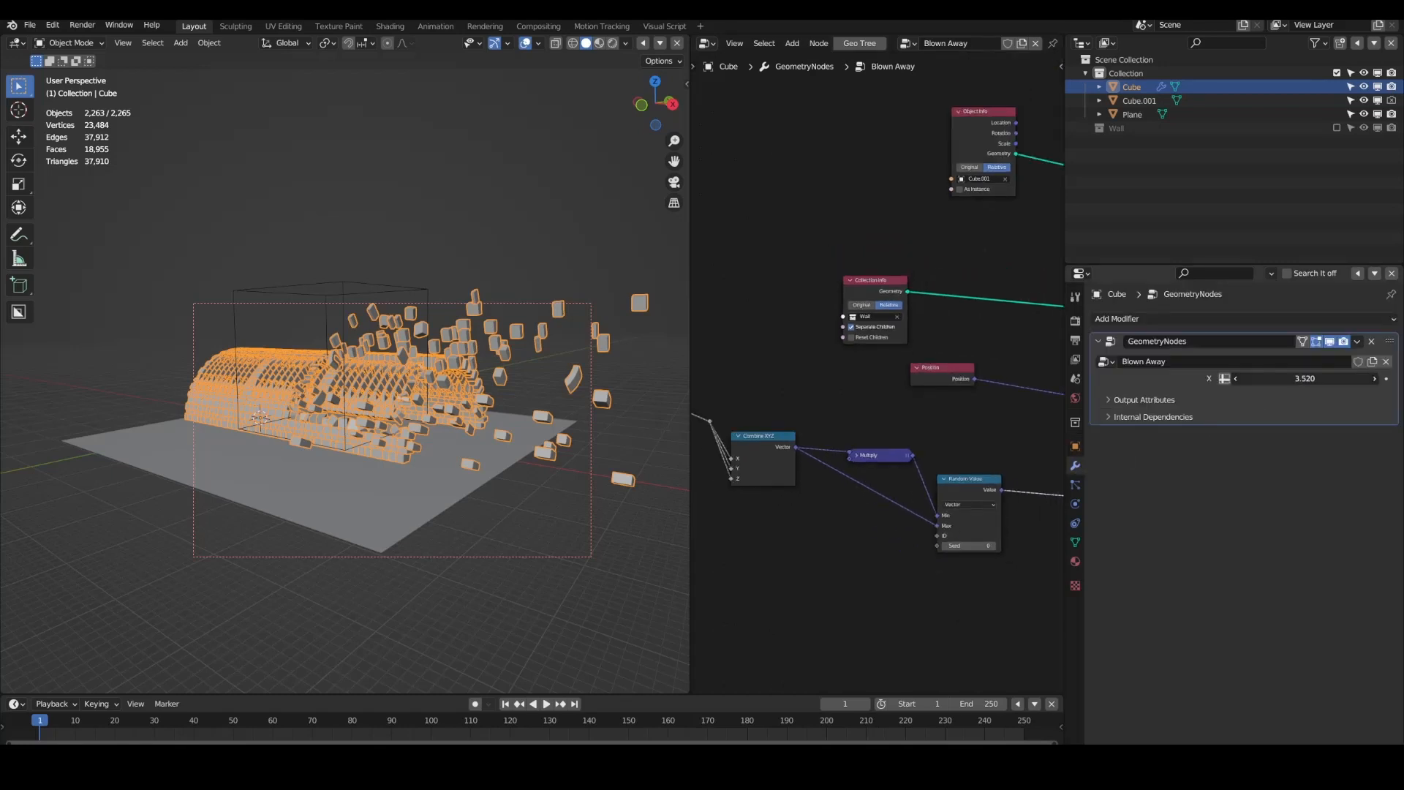
left_click_drag(1304, 378, 1367, 378)
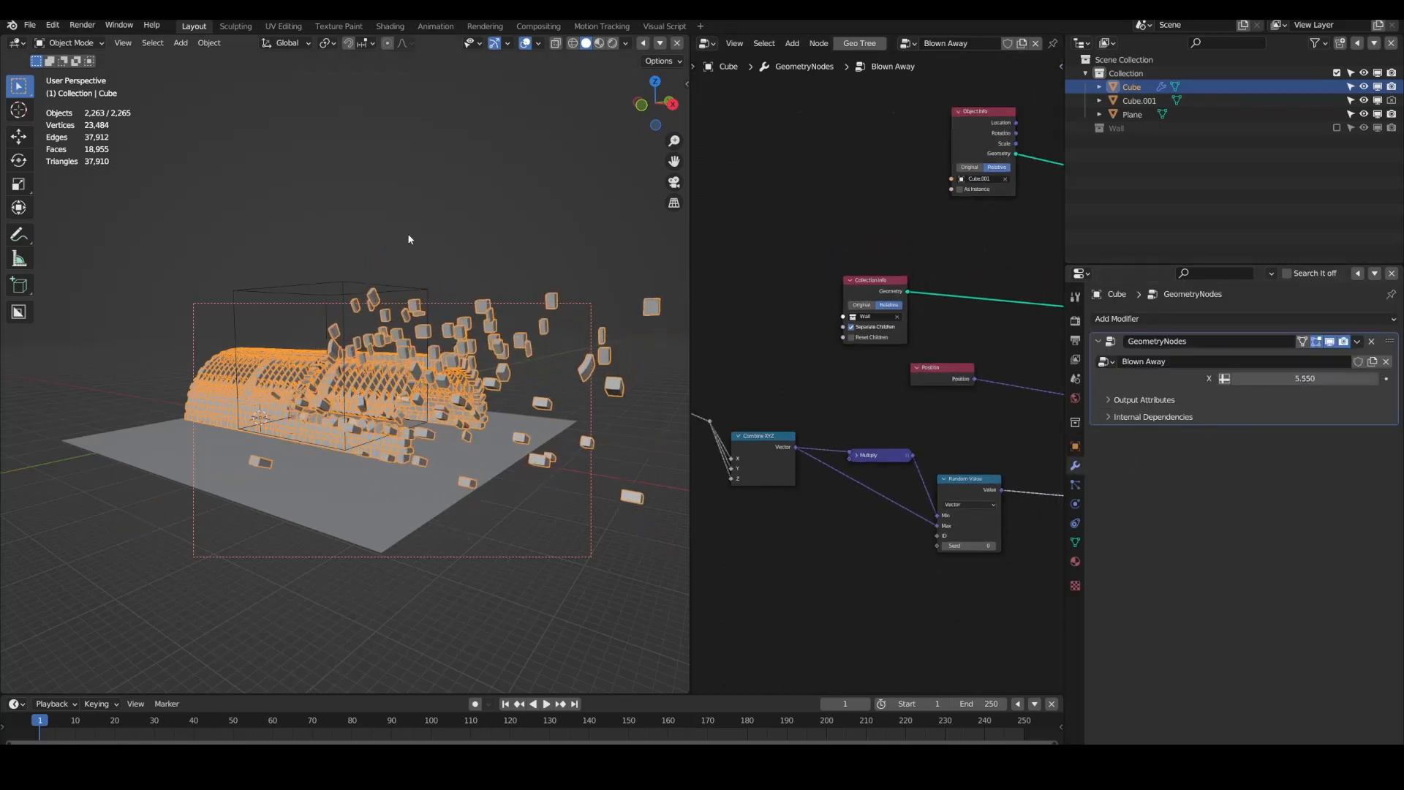
Step: Bevel all edges of the wire cube with several segments so its corners are rounded
left_click(361, 285)
key("Tab")
key("ctrl+b")
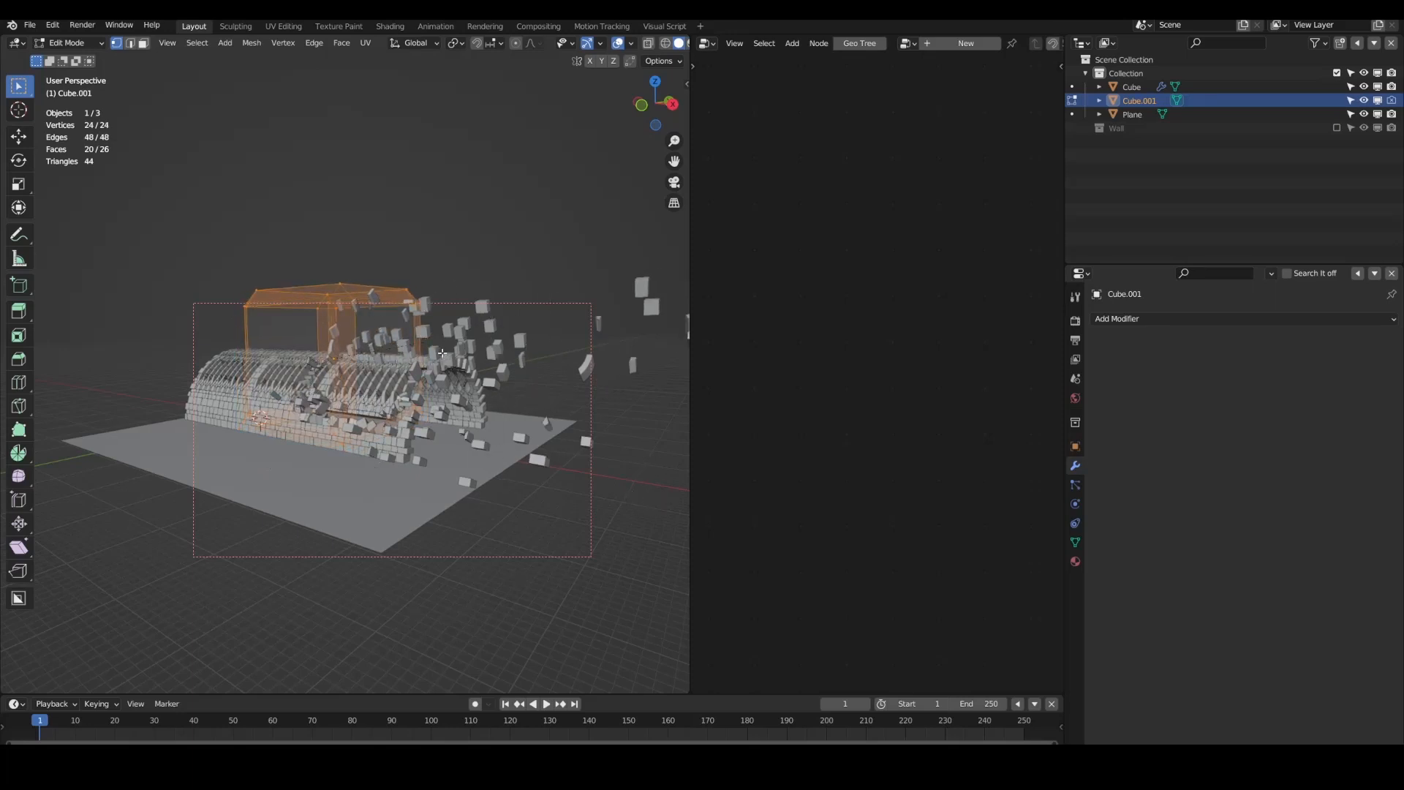
scroll(424, 343, "up", 2)
left_click(433, 353)
key("Tab")
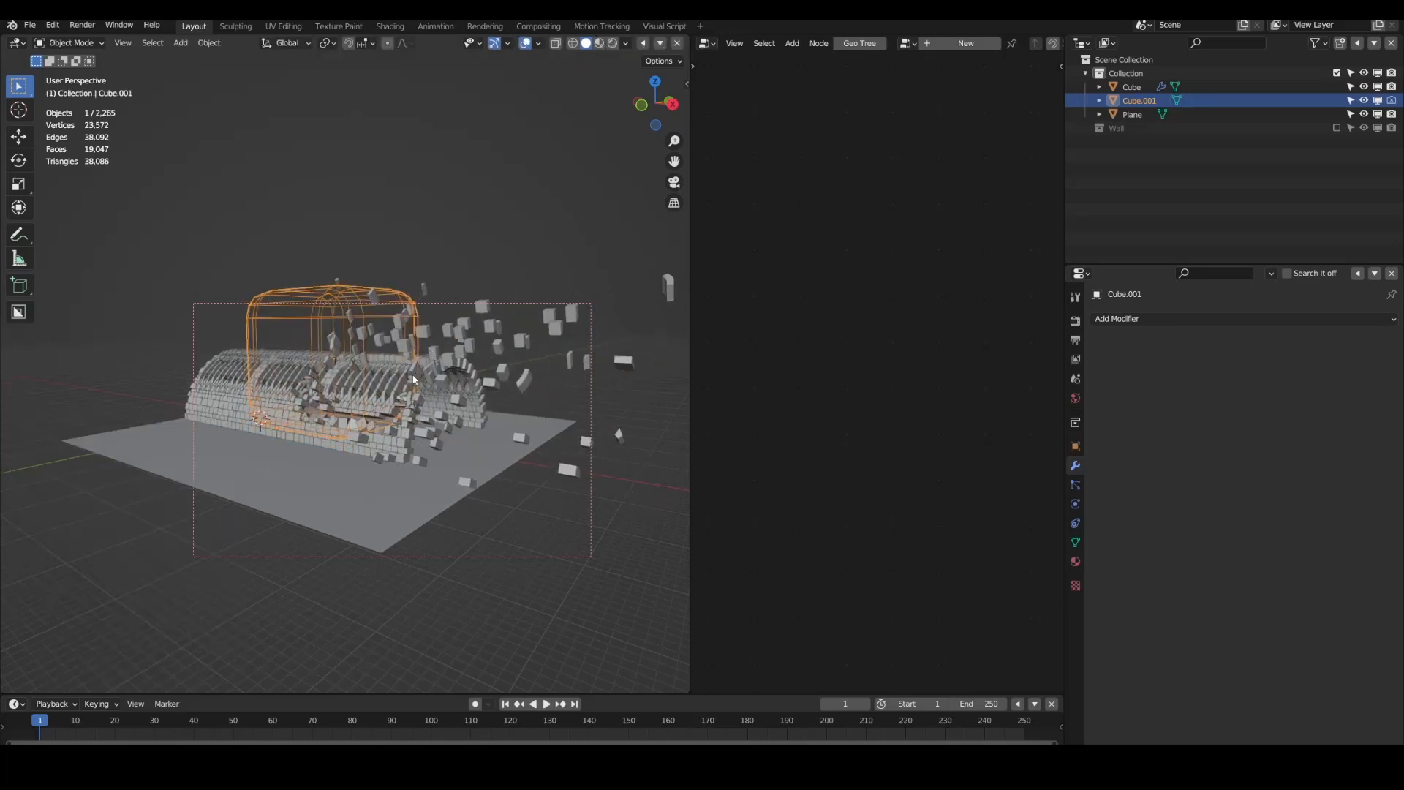
Step: Move the rounded wire cube about 15.2 m in X, 12.5 m in Y and 2 m in Z onto the tunnel's open end
key("g")
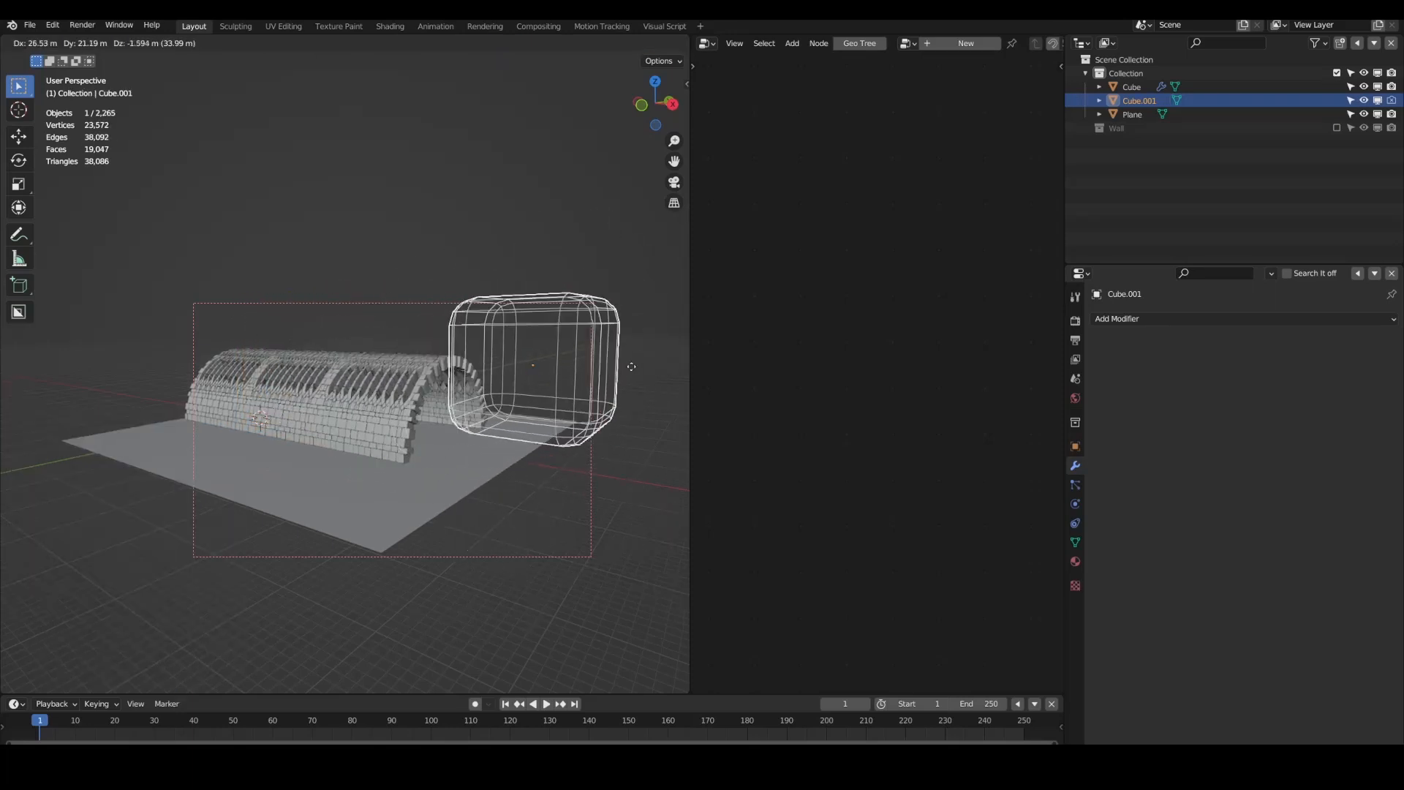
left_click(522, 363)
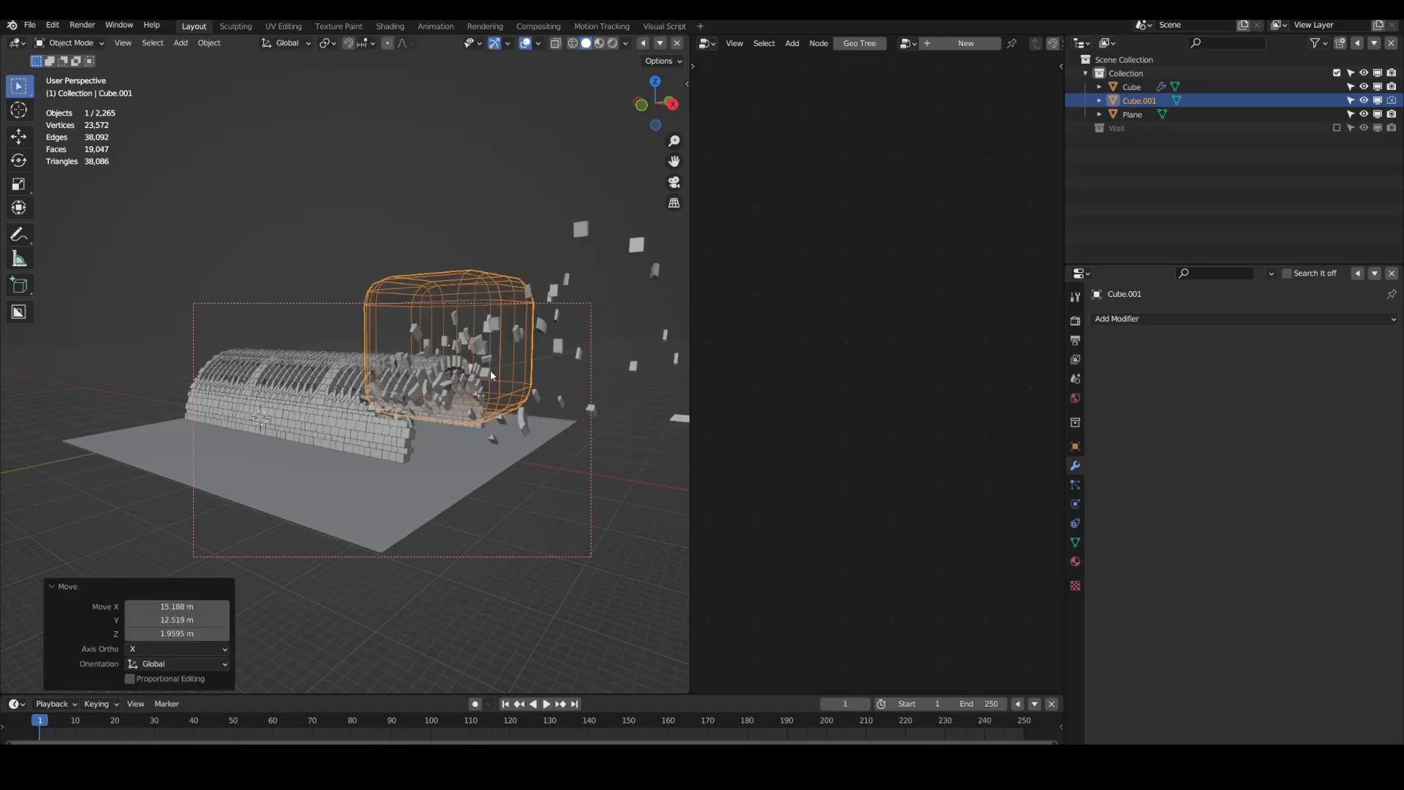
scroll(512, 374, "up", 6)
scroll(538, 420, "down", 5)
middle_click_drag(525, 382, 472, 390)
scroll(541, 426, "up", 1)
scroll(472, 390, "up", 3)
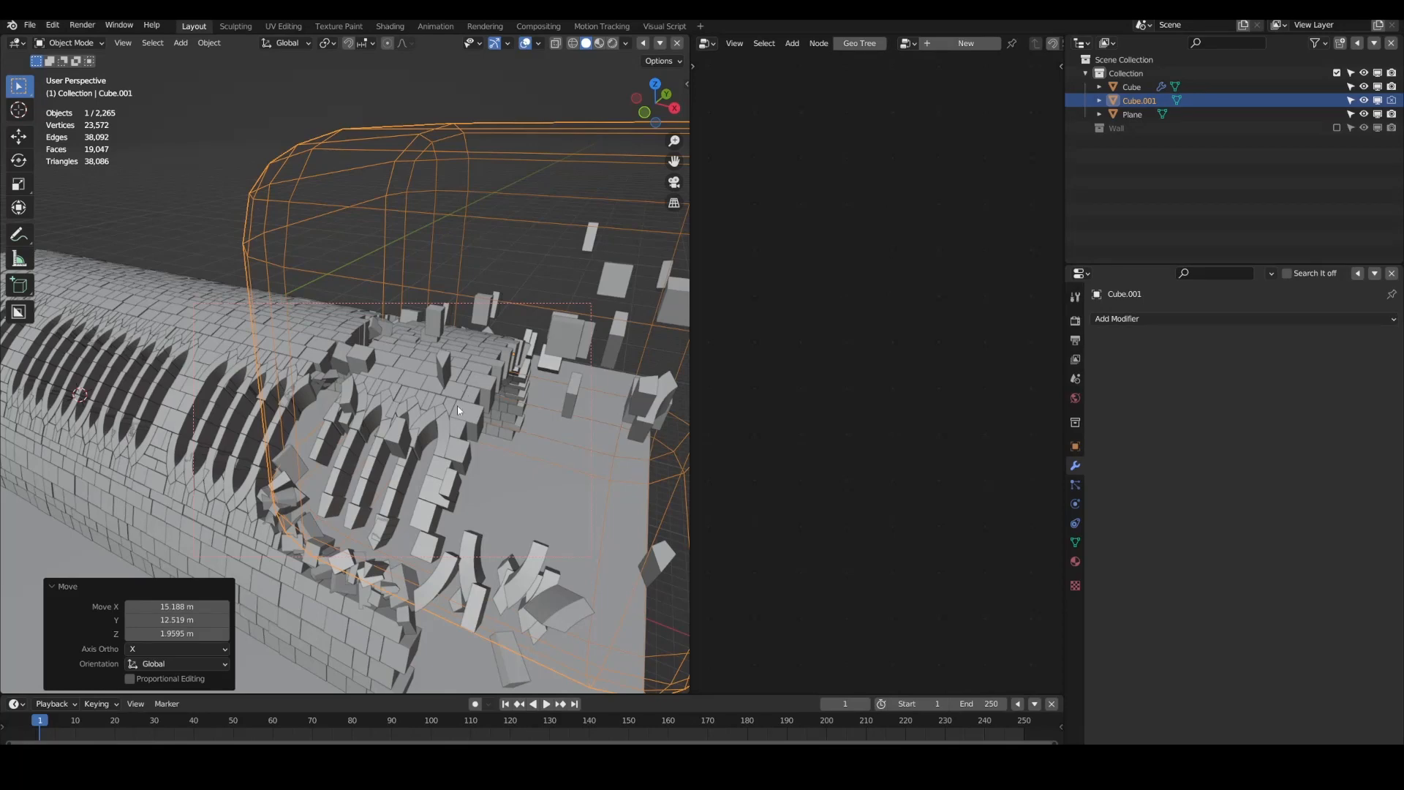
Step: Select the brick tunnel and pin its Blown Away node tree in the node editor
left_click(484, 240)
left_click(484, 214)
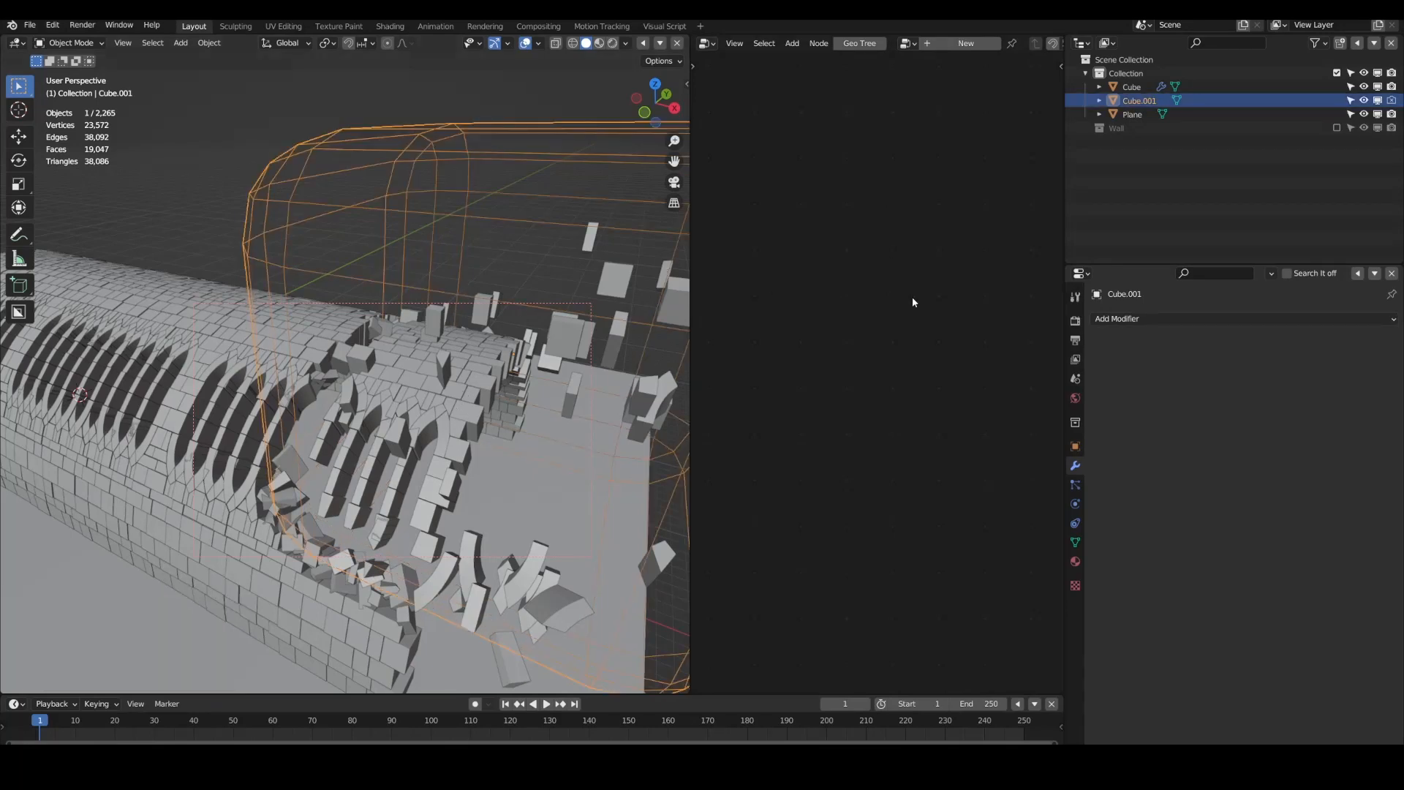
left_click(438, 384)
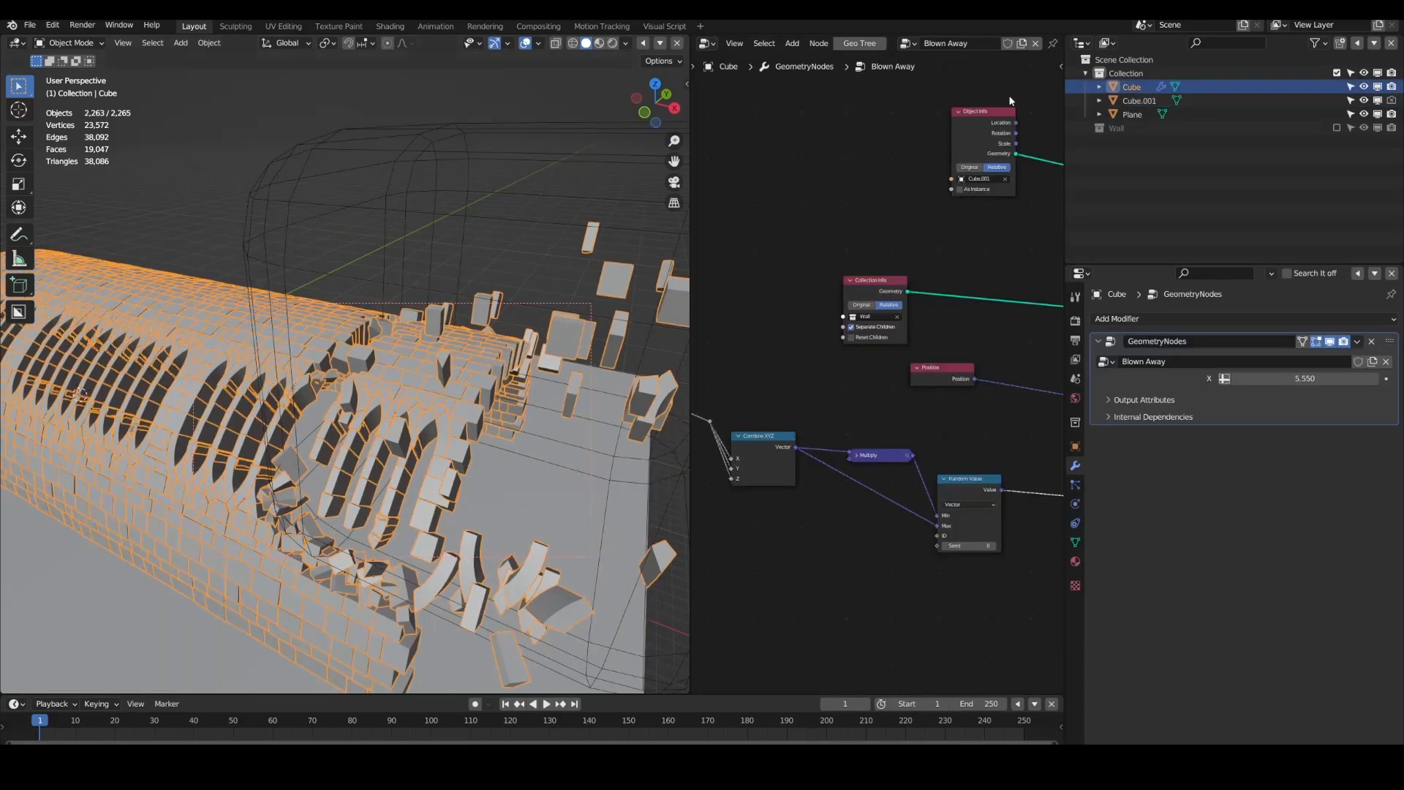
left_click(1053, 45)
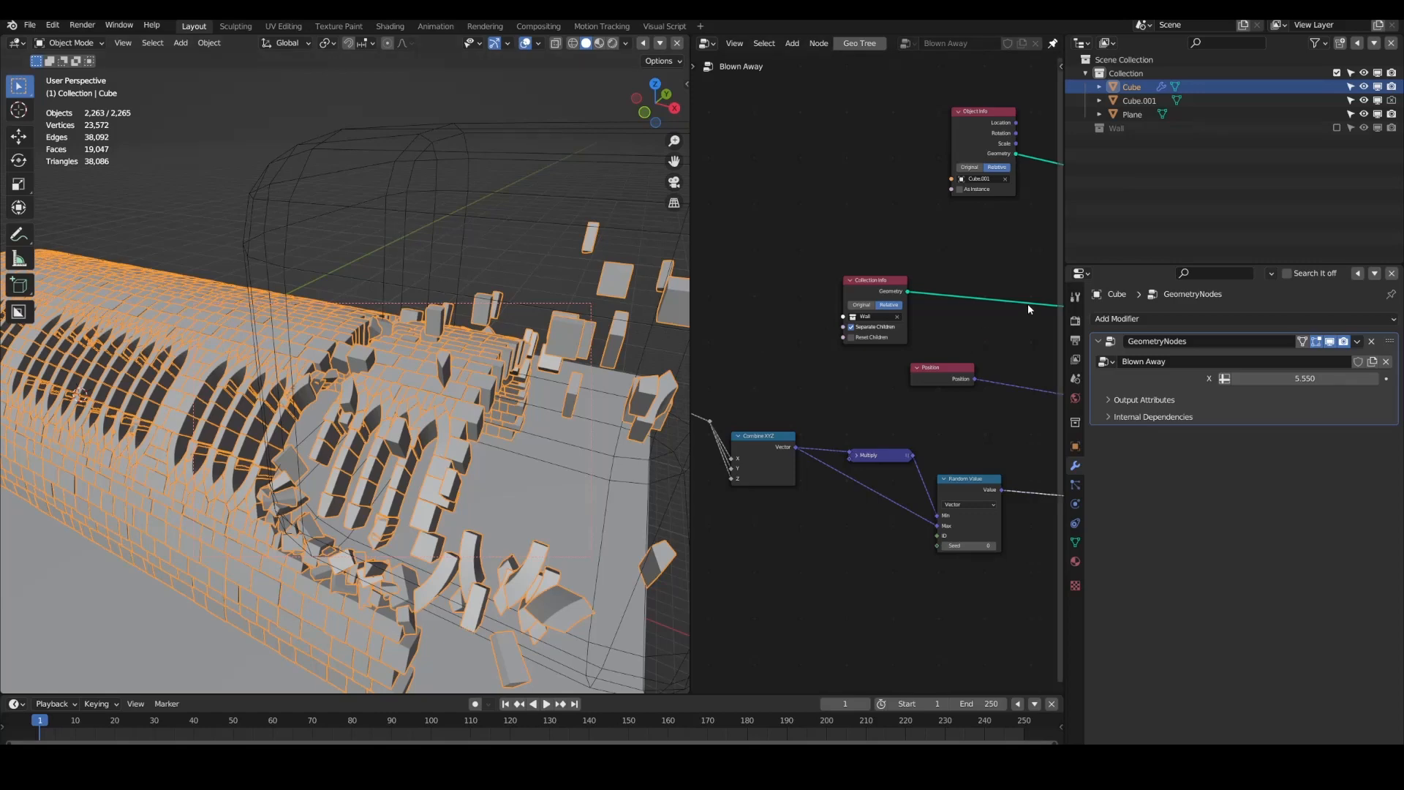
Step: Try Edges and then Points as the Geometry Proximity node's target element
middle_click_drag(1029, 290, 812, 334)
left_click_drag(891, 181, 862, 212)
left_click(859, 255)
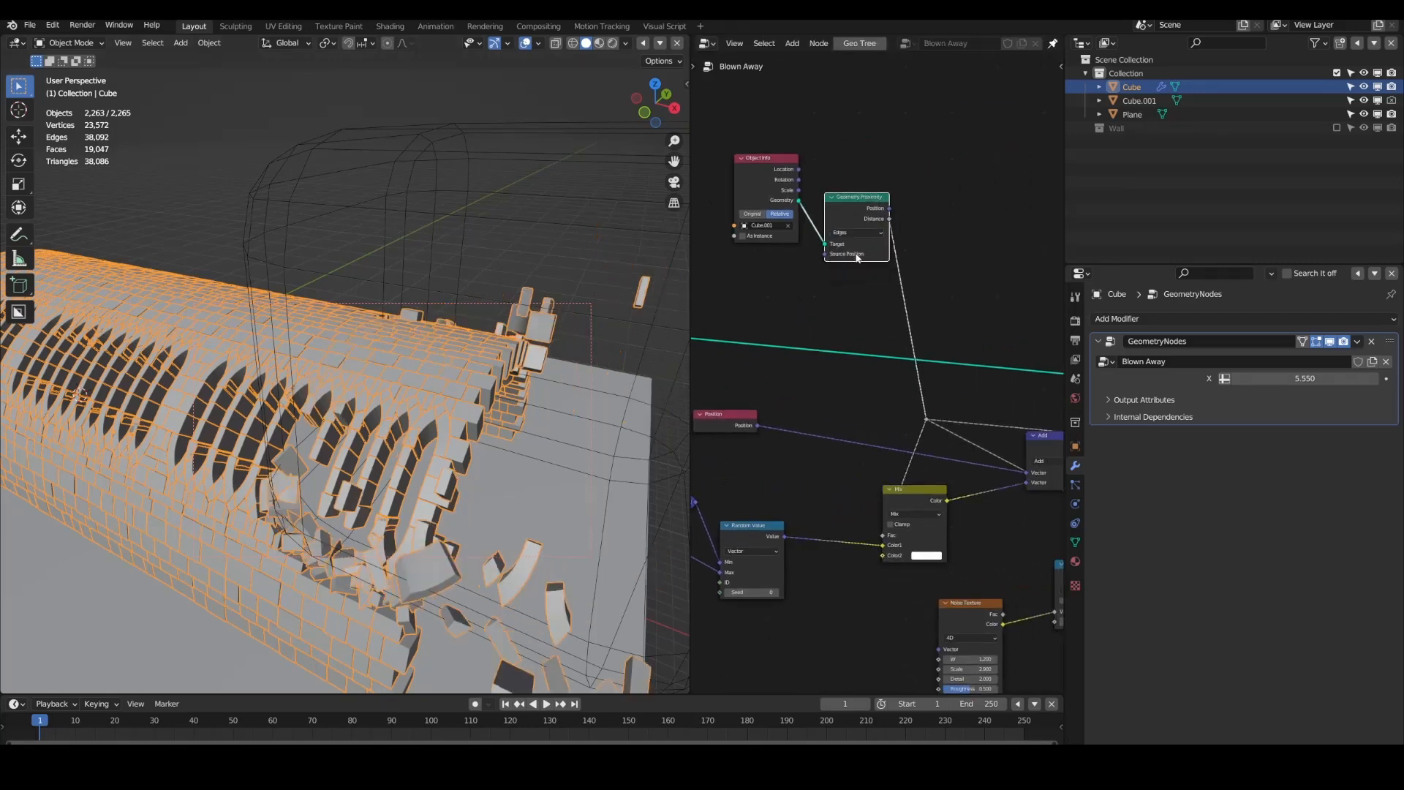
left_click(853, 234)
left_click(841, 249)
Step: Move the rounded wire cube further inward over the end section of the brick tunnel
scroll(473, 333, "down", 4)
left_click(475, 332)
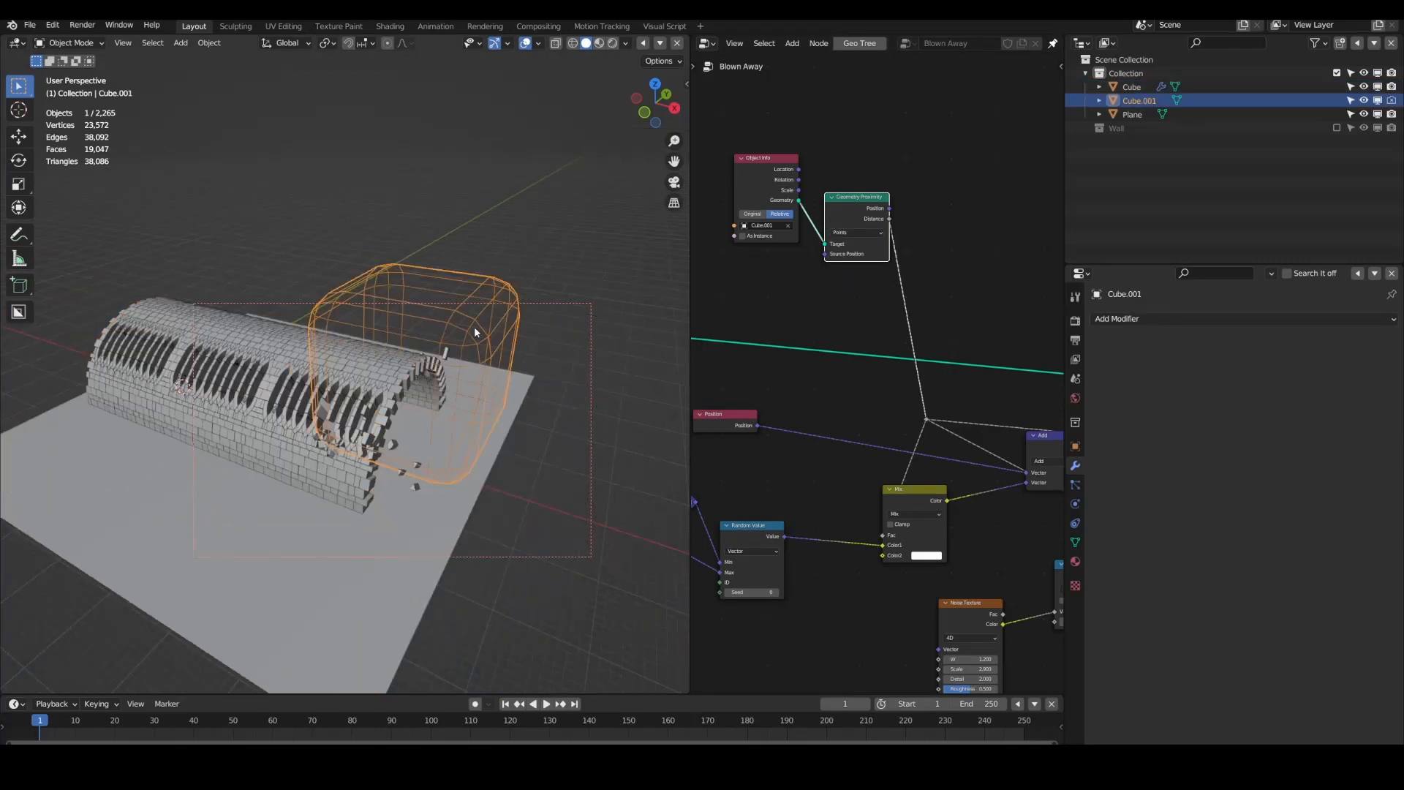
key("g")
left_click(384, 393)
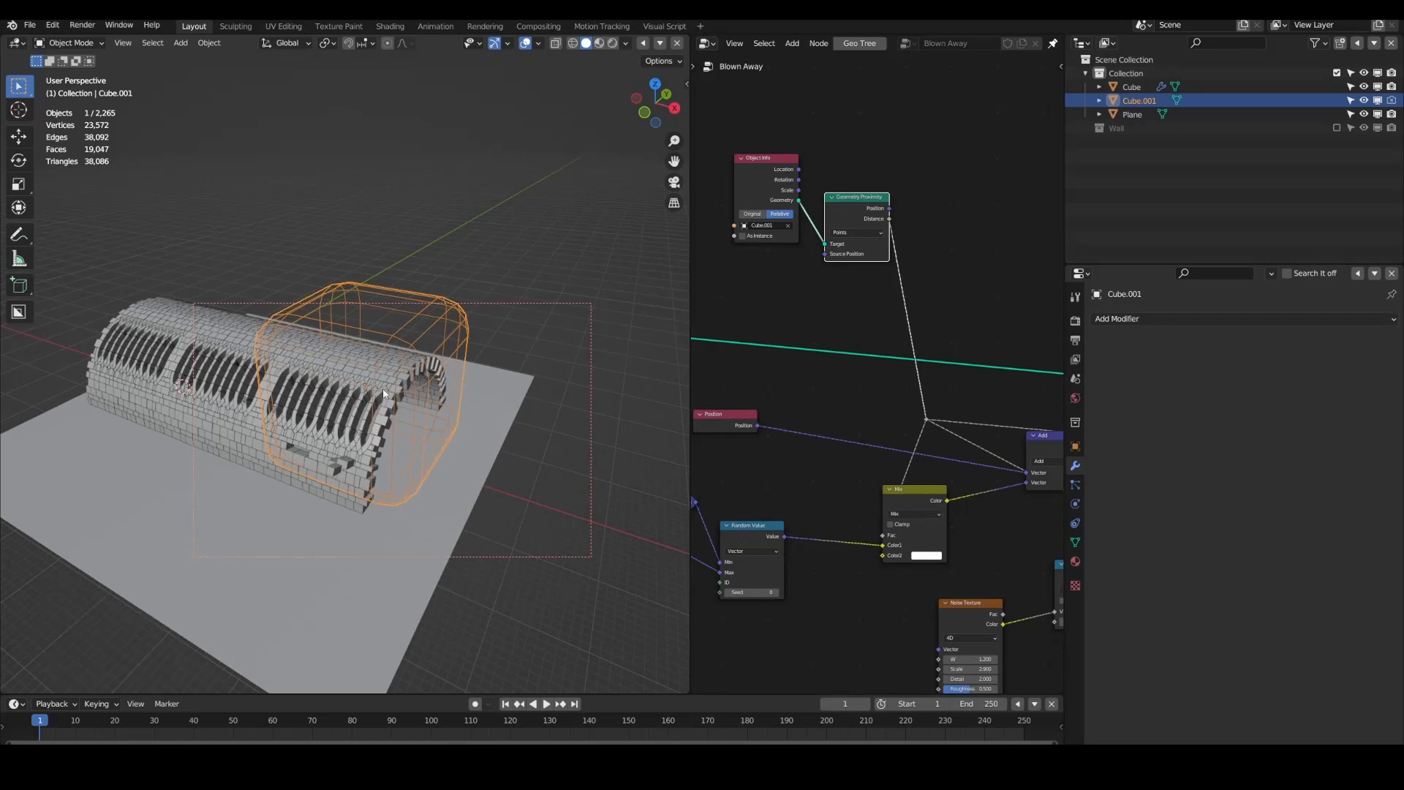
Step: Set the Geometry Proximity node's target element to Faces and move the wire cube outward around the tunnel's open end
left_click(857, 262)
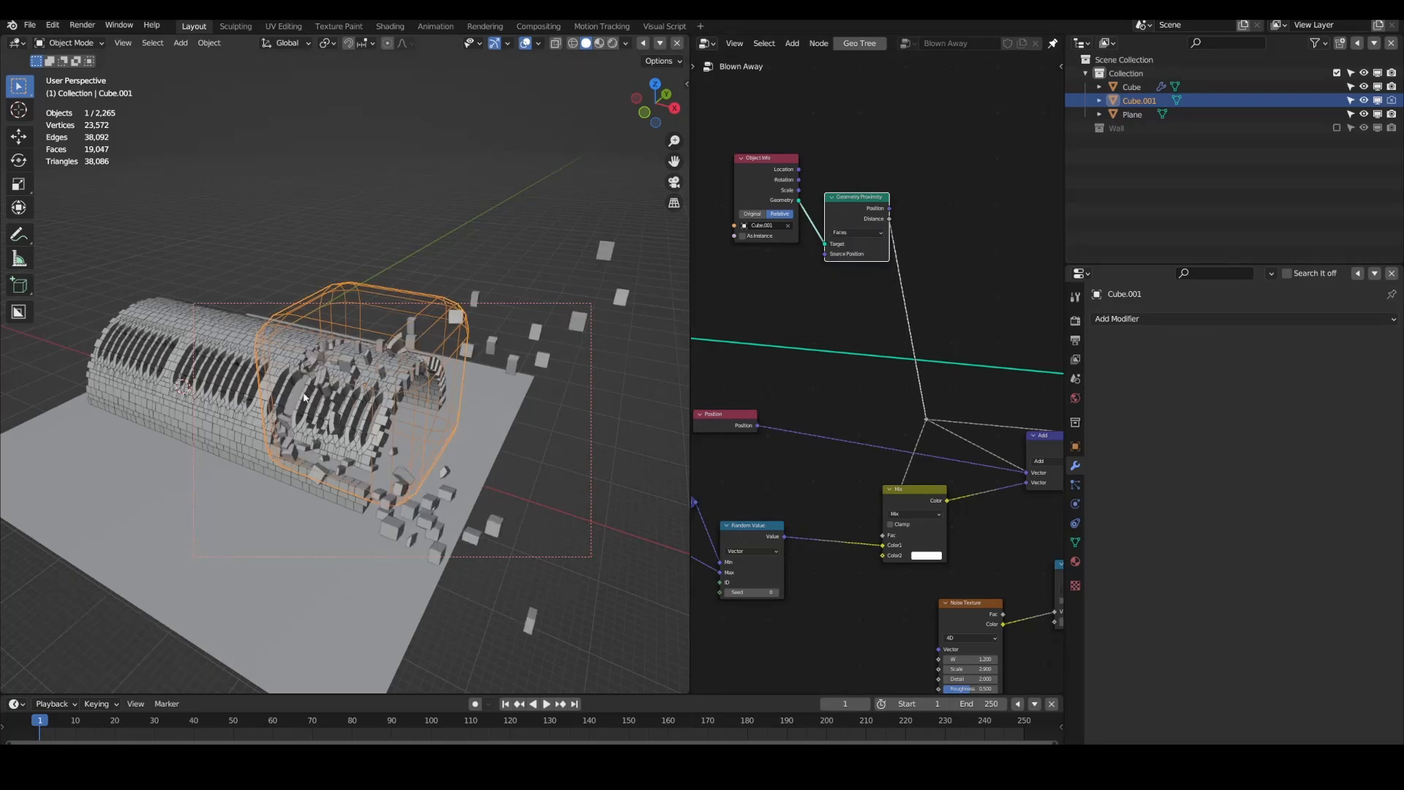
key("g")
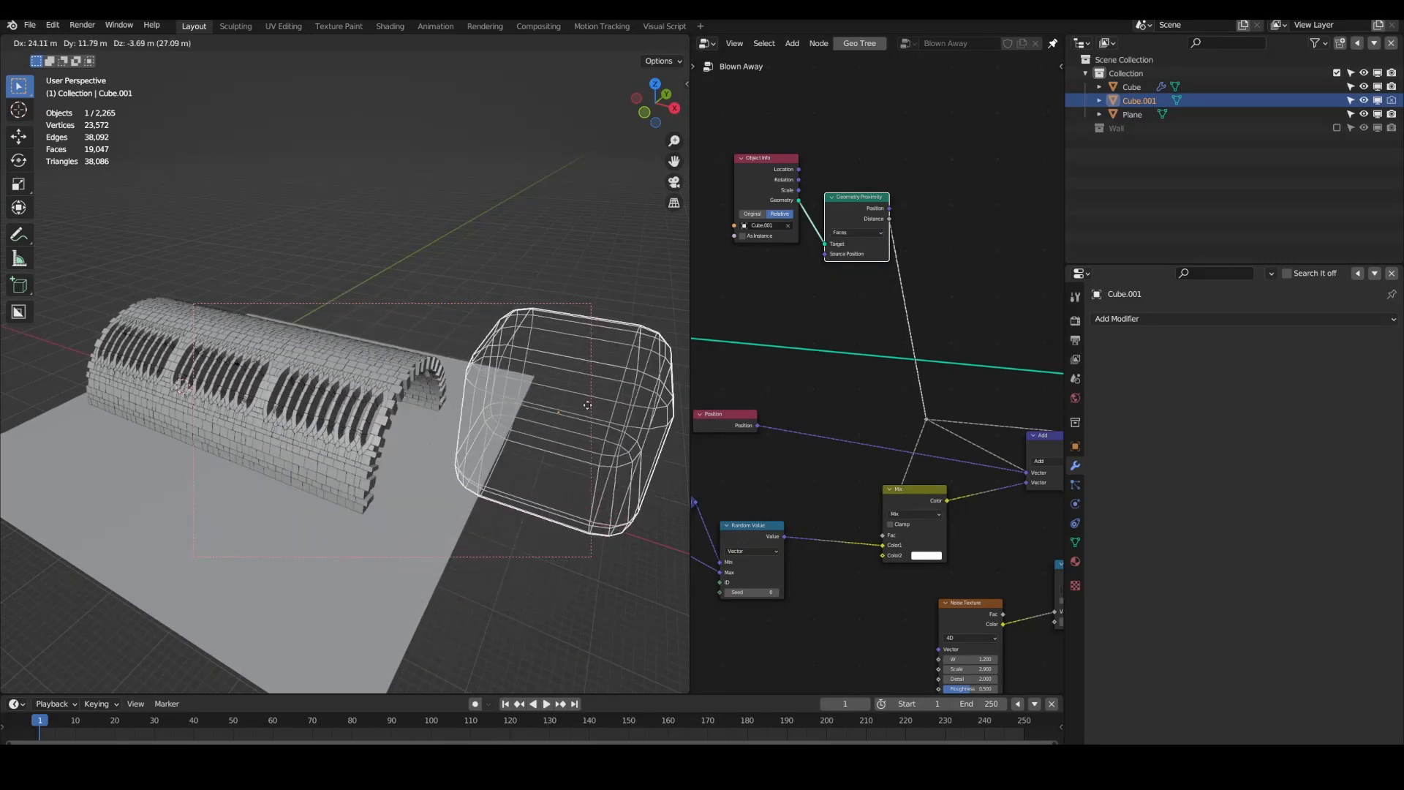
left_click(545, 417)
Step: Insert a Map Range node on the Geometry Proximity node's distance output and set its From Max to 4.9
key("shift+a")
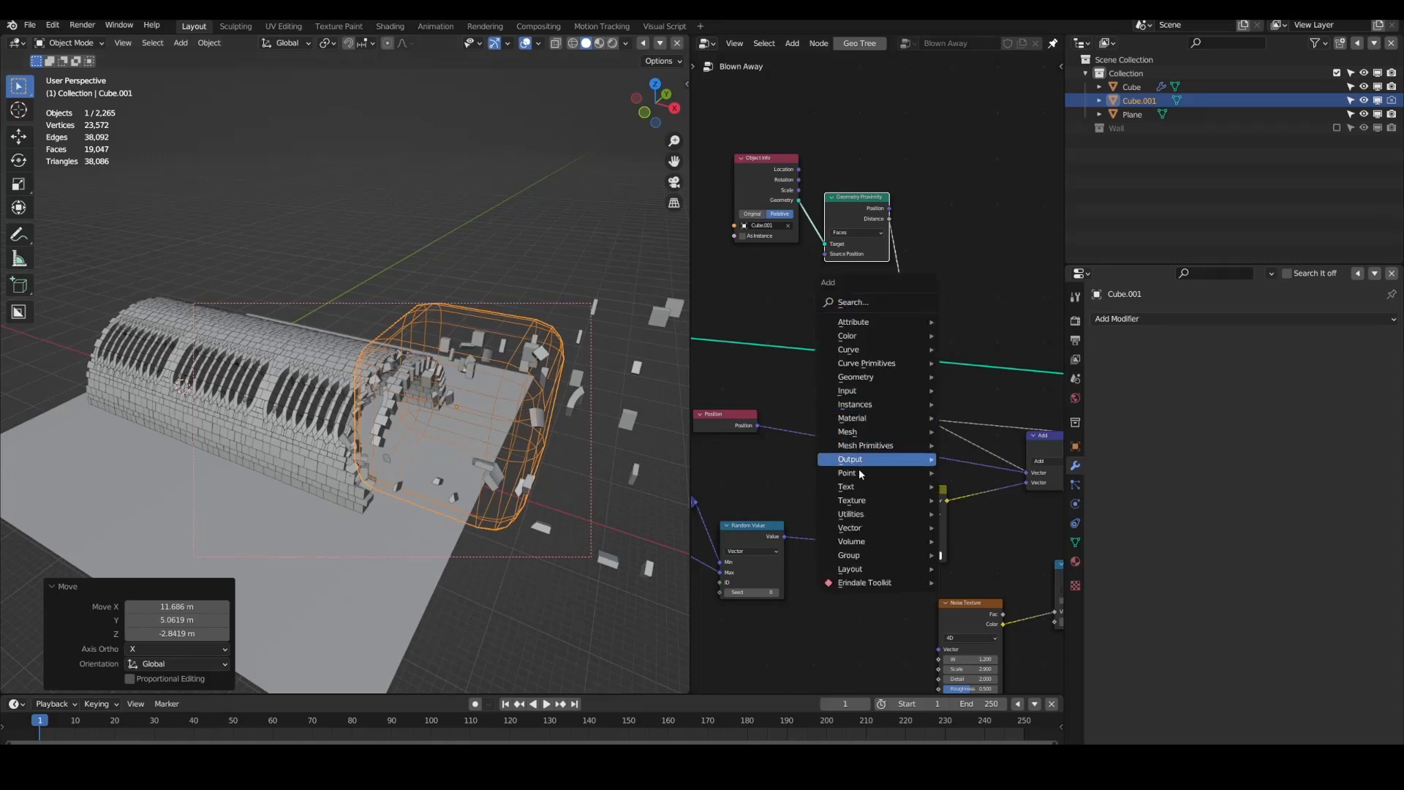
mouse_move(852, 515)
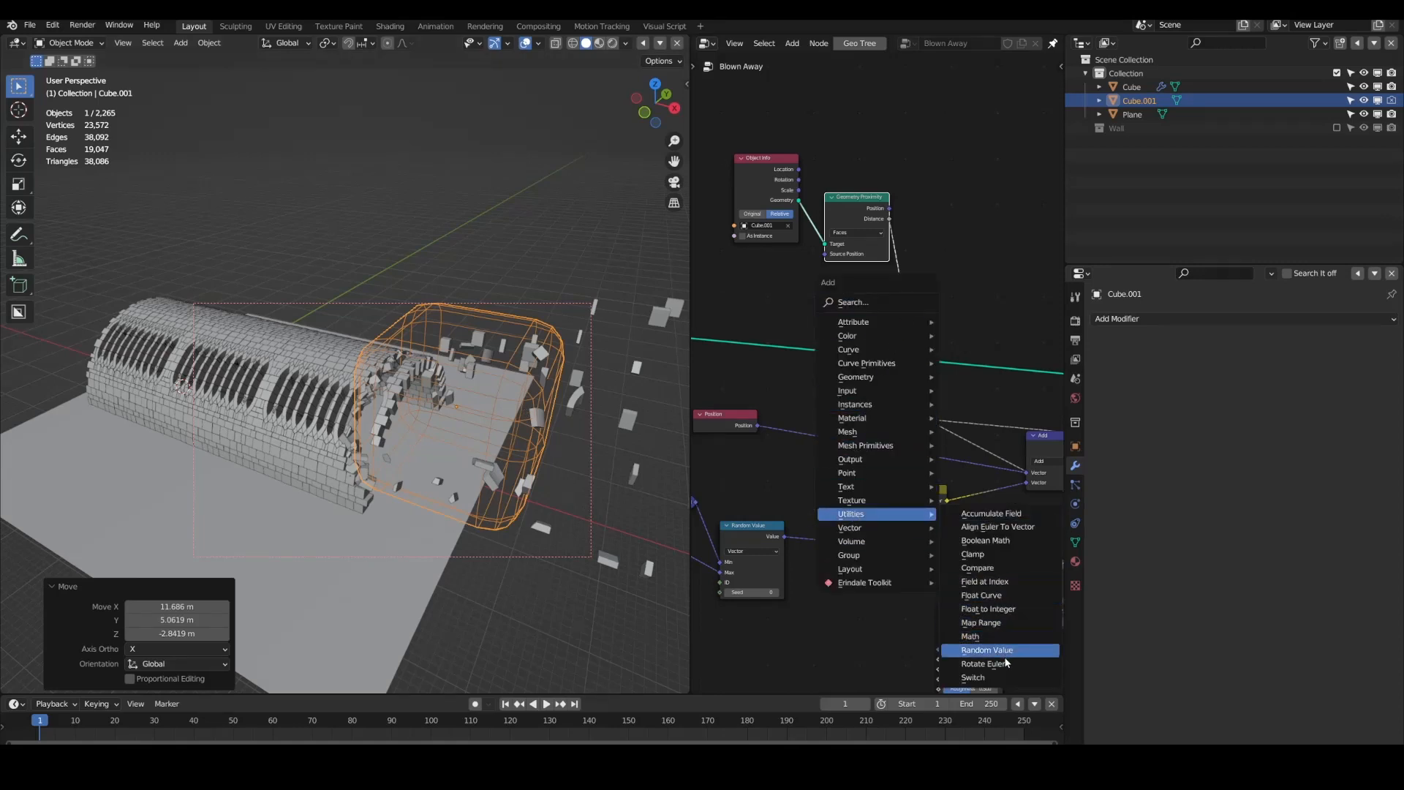
left_click(994, 623)
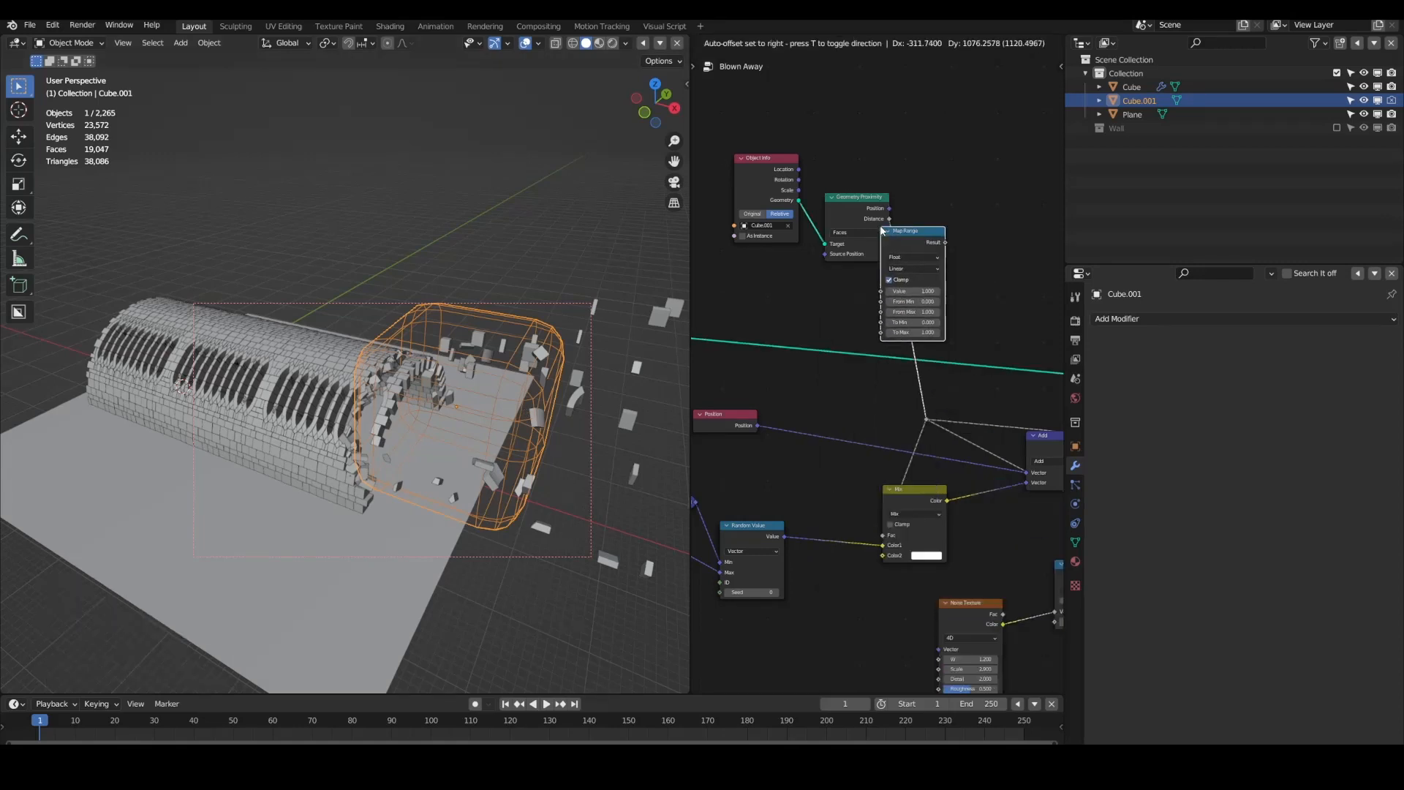
left_click(879, 251)
scroll(946, 370, "up", 5)
left_click_drag(997, 302, 1082, 284)
key("ctrl+z")
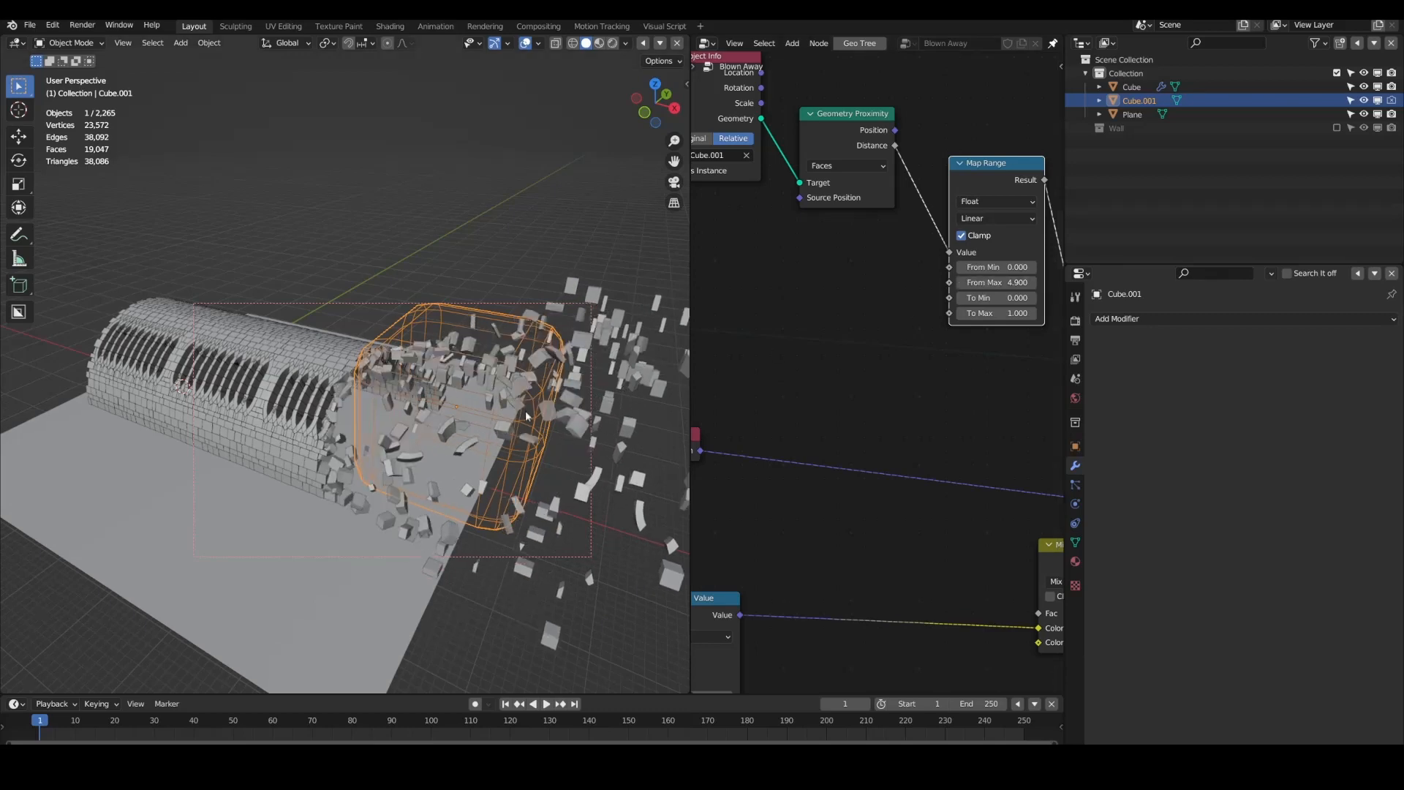
Step: Move the wire cube back over the tunnel's end and set the Map Range node's From Max to 9.3
key("g")
left_click(437, 421)
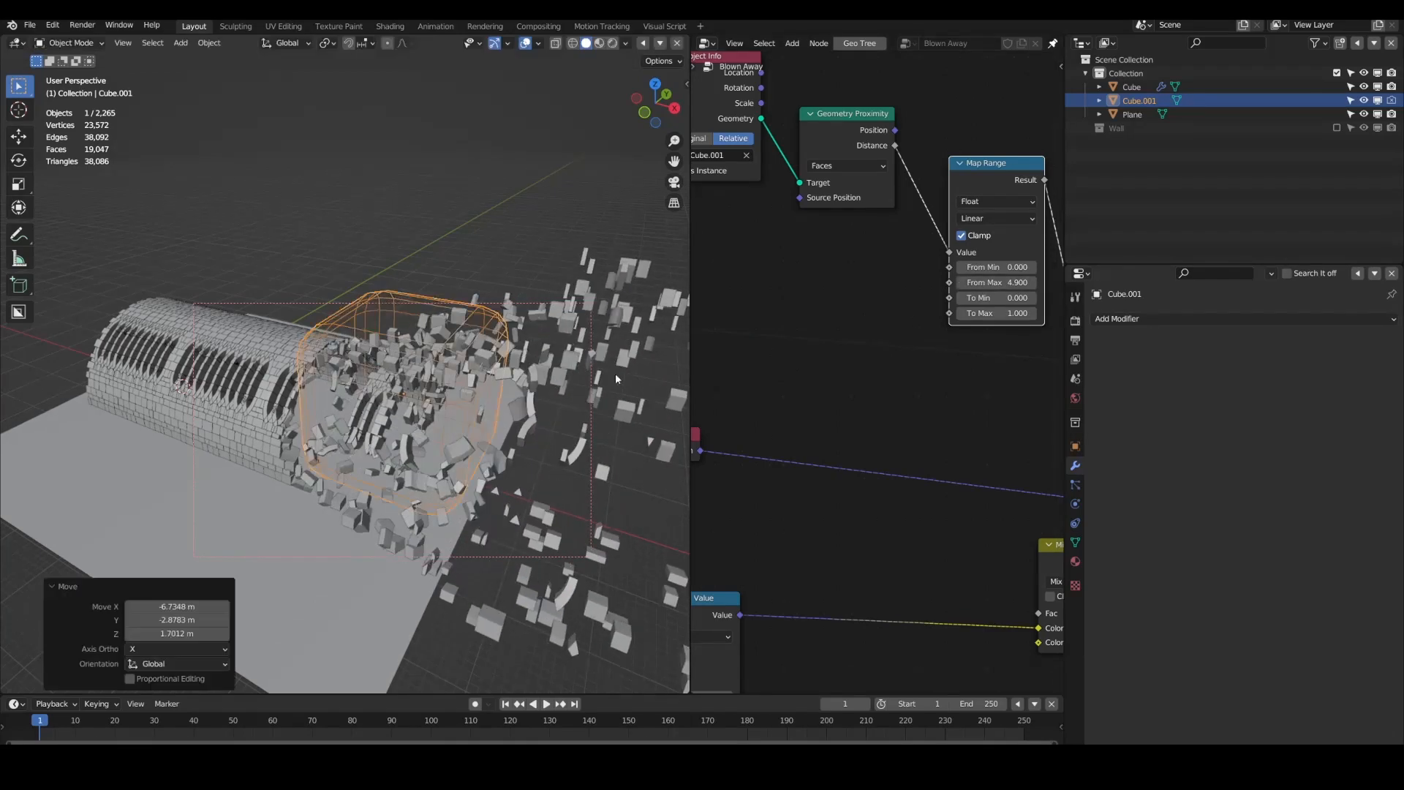
left_click_drag(1010, 284, 1106, 284)
Step: Scale the wire cube up by about 1.405 and reposition it around the tunnel's blown-away end
middle_click_drag(414, 395, 454, 375)
key("g")
left_click(470, 377)
scroll(471, 376, "down", 4)
key("g")
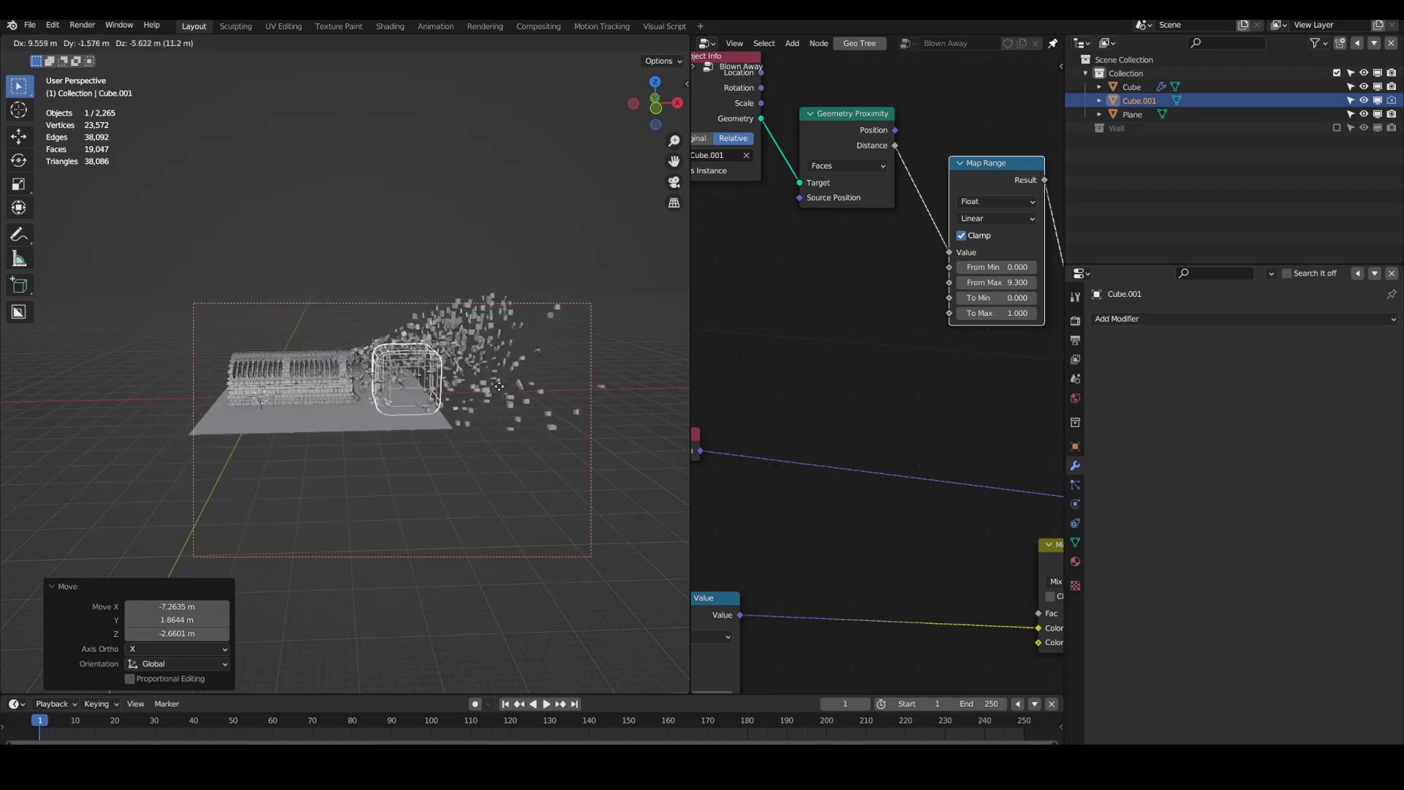
left_click(495, 388)
key("s")
left_click(540, 396)
key("g")
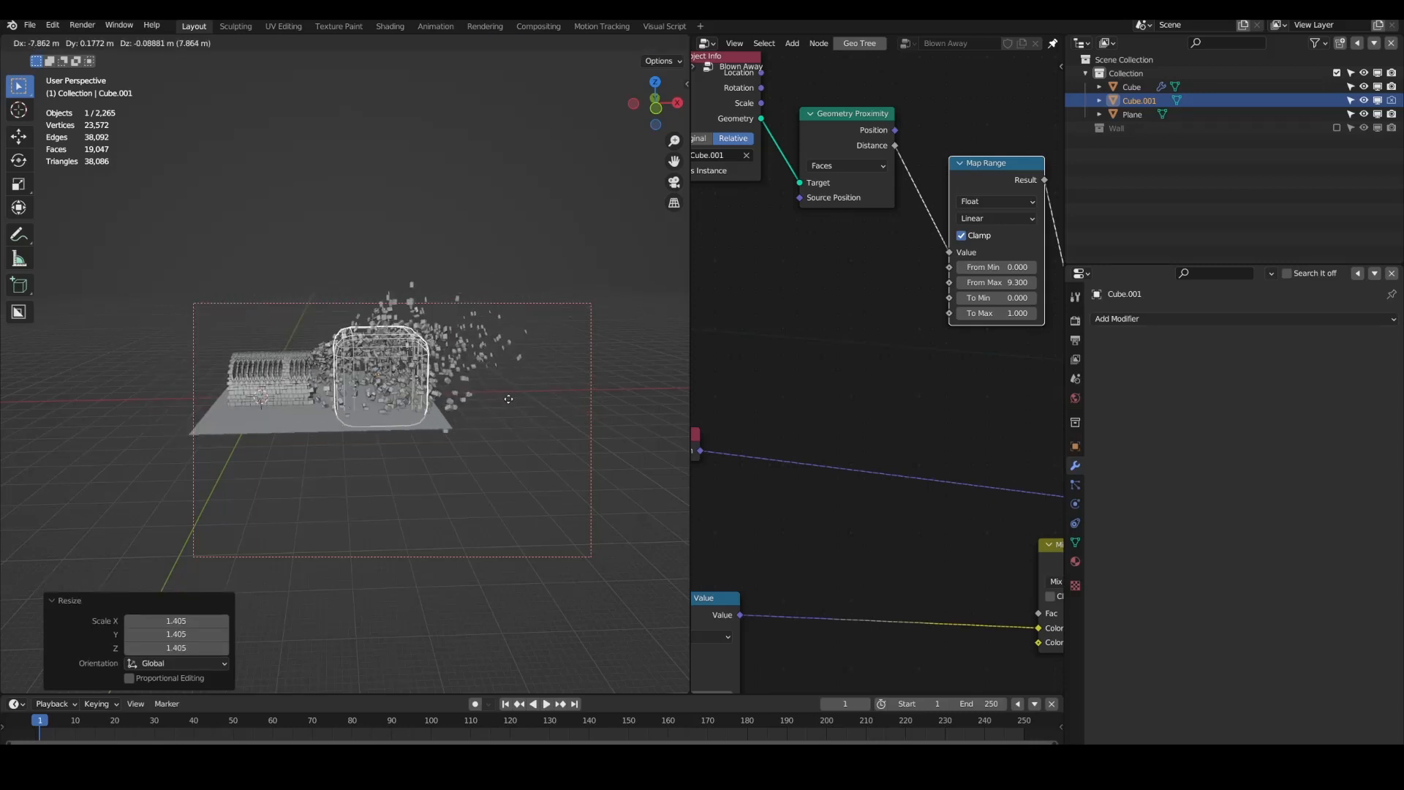
left_click(545, 398)
Step: Set the tunnel modifier's X value to 6.680 and the Multiply value after the Noise Texture to 4.5
left_click(424, 385)
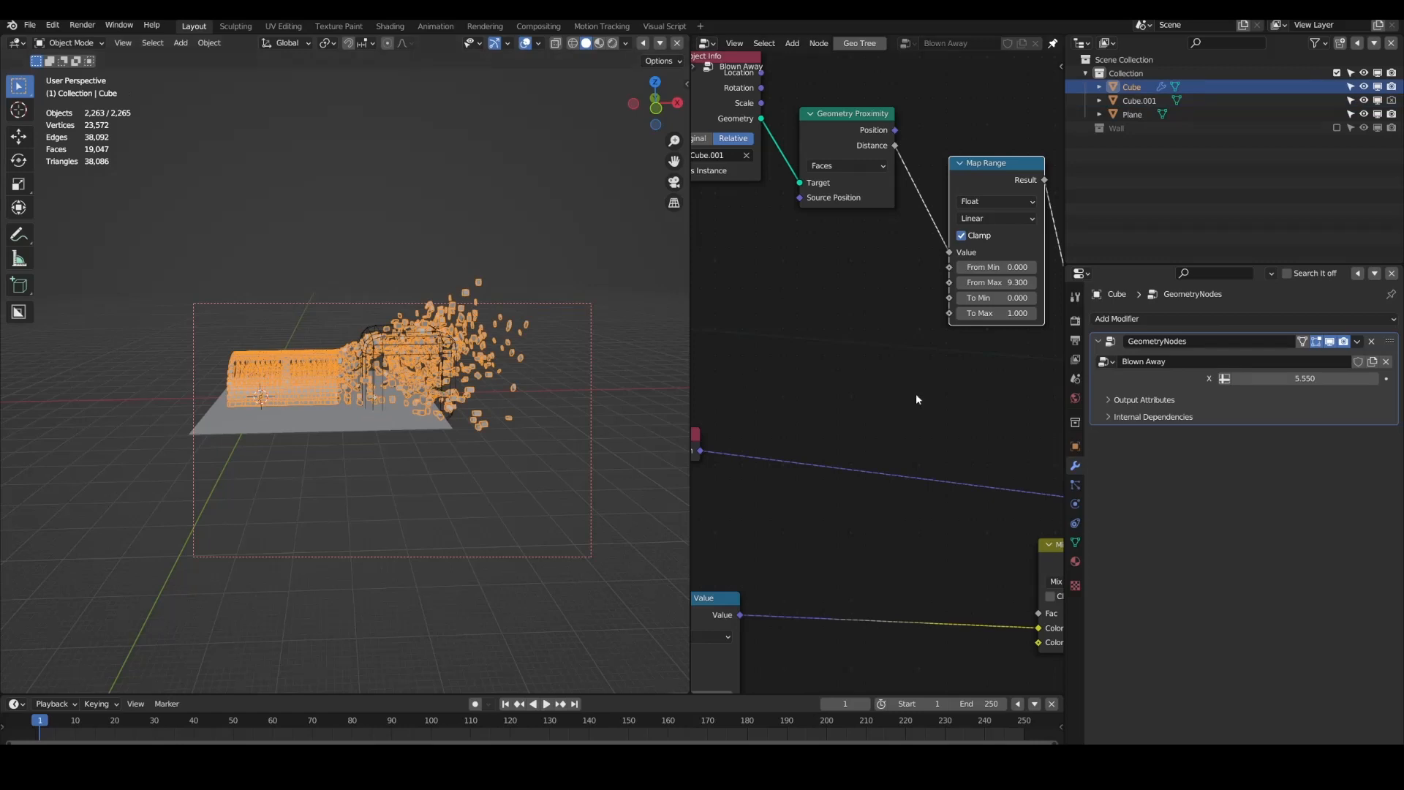
left_click_drag(1304, 379, 1325, 379)
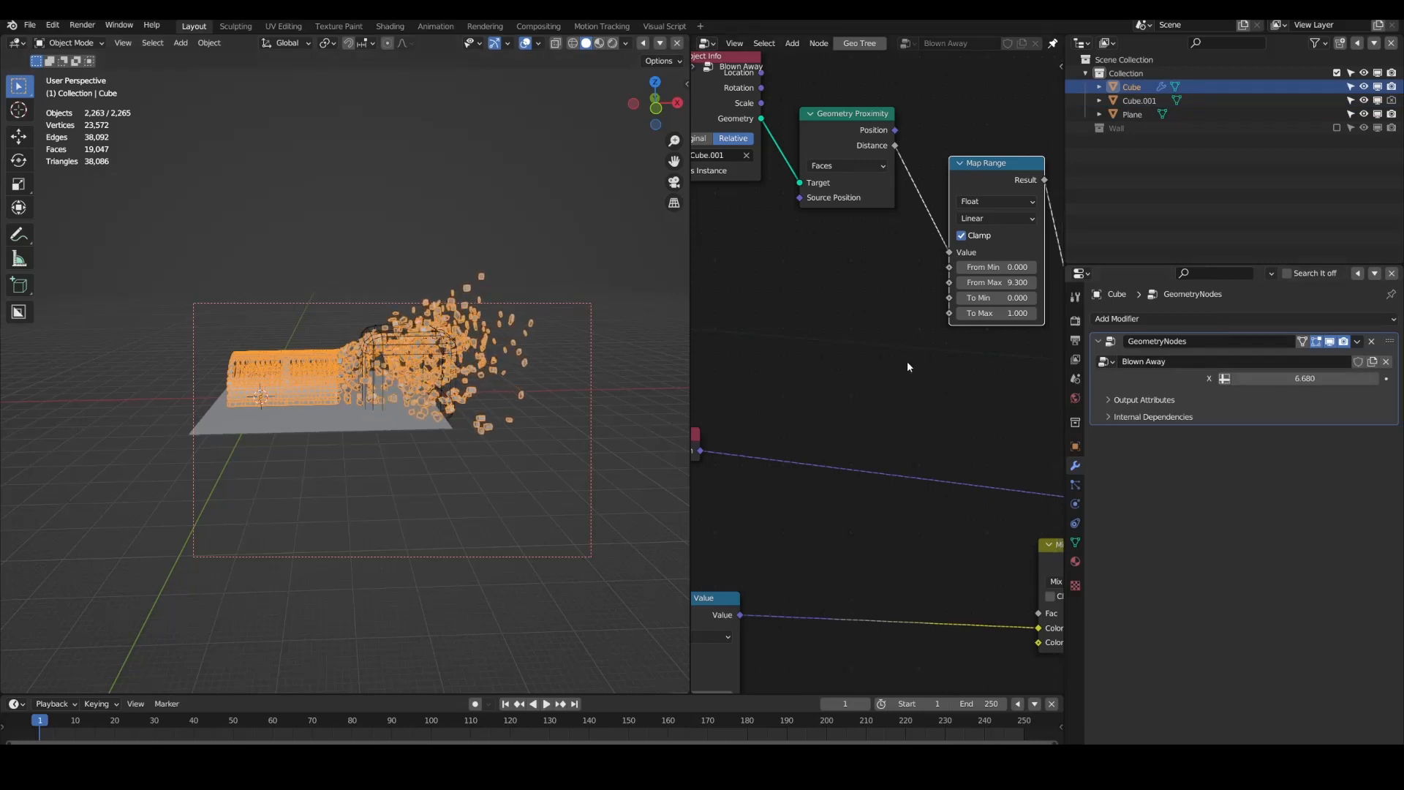
scroll(907, 362, "down", 3)
middle_click_drag(1025, 331, 928, 360)
scroll(927, 360, "down", 6)
scroll(994, 526, "up", 5)
middle_click_drag(993, 527, 955, 488)
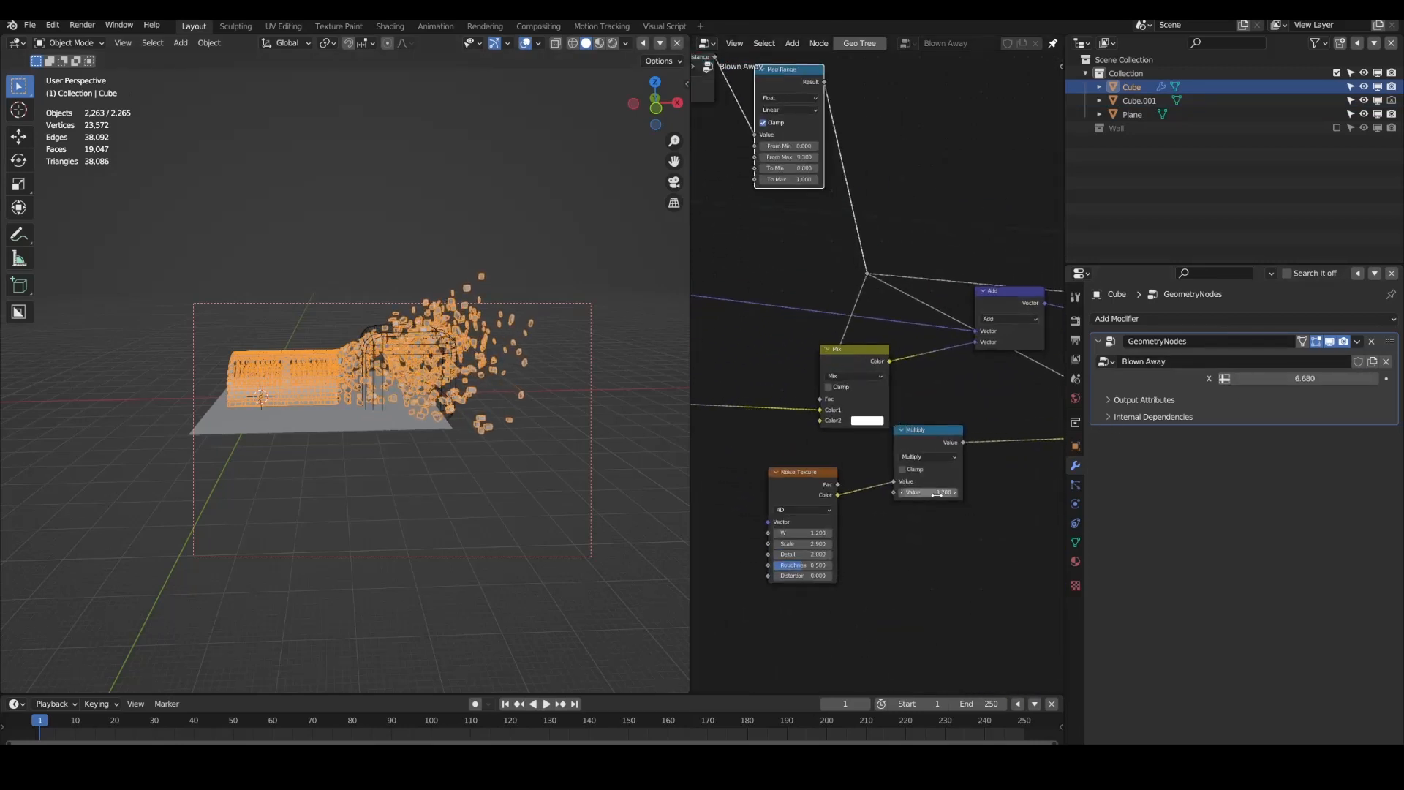
left_click_drag(937, 494, 1024, 495)
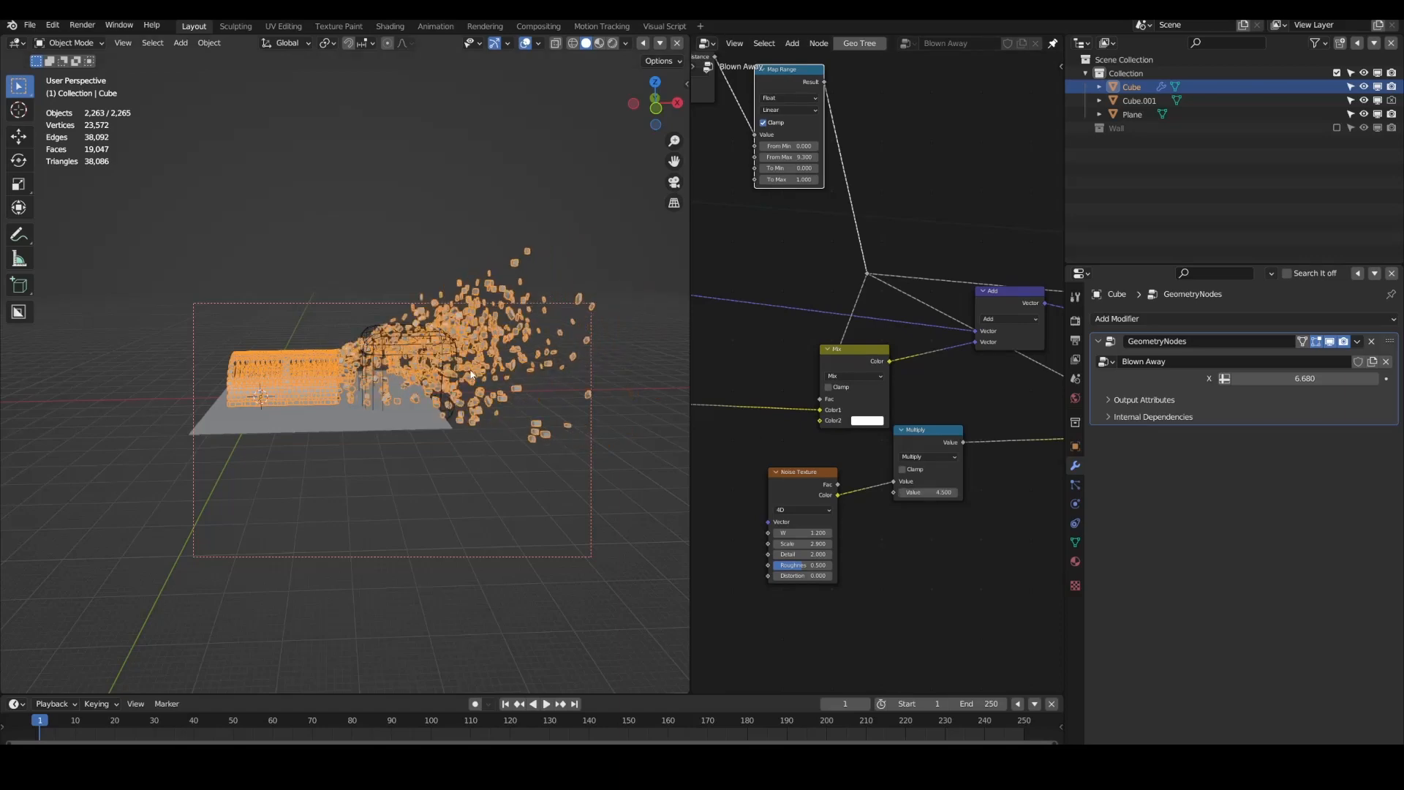
Step: Raise and shift the wire cube in several moves so it surrounds the shattered end of the tunnel
scroll(476, 336, "up", 5)
left_click(481, 301)
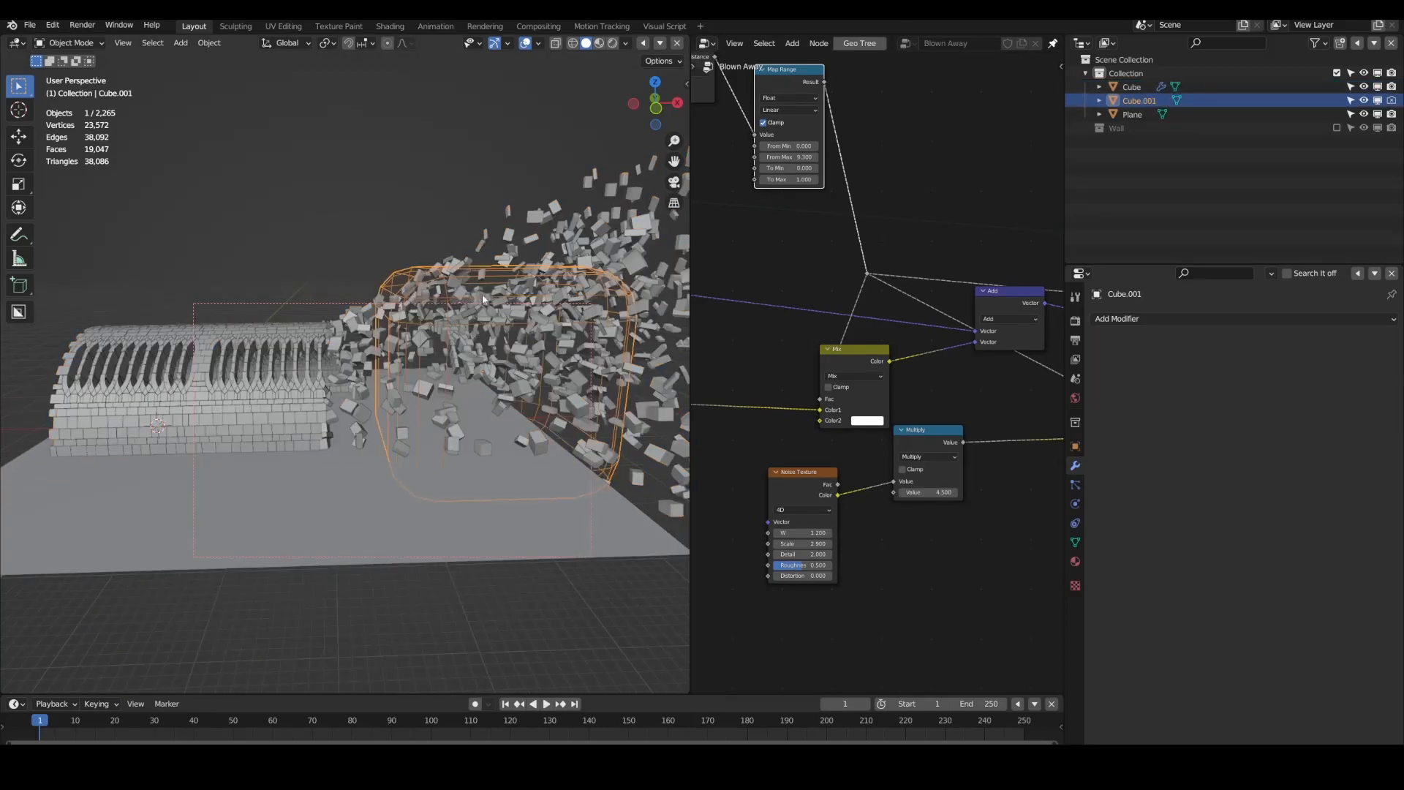
key("g")
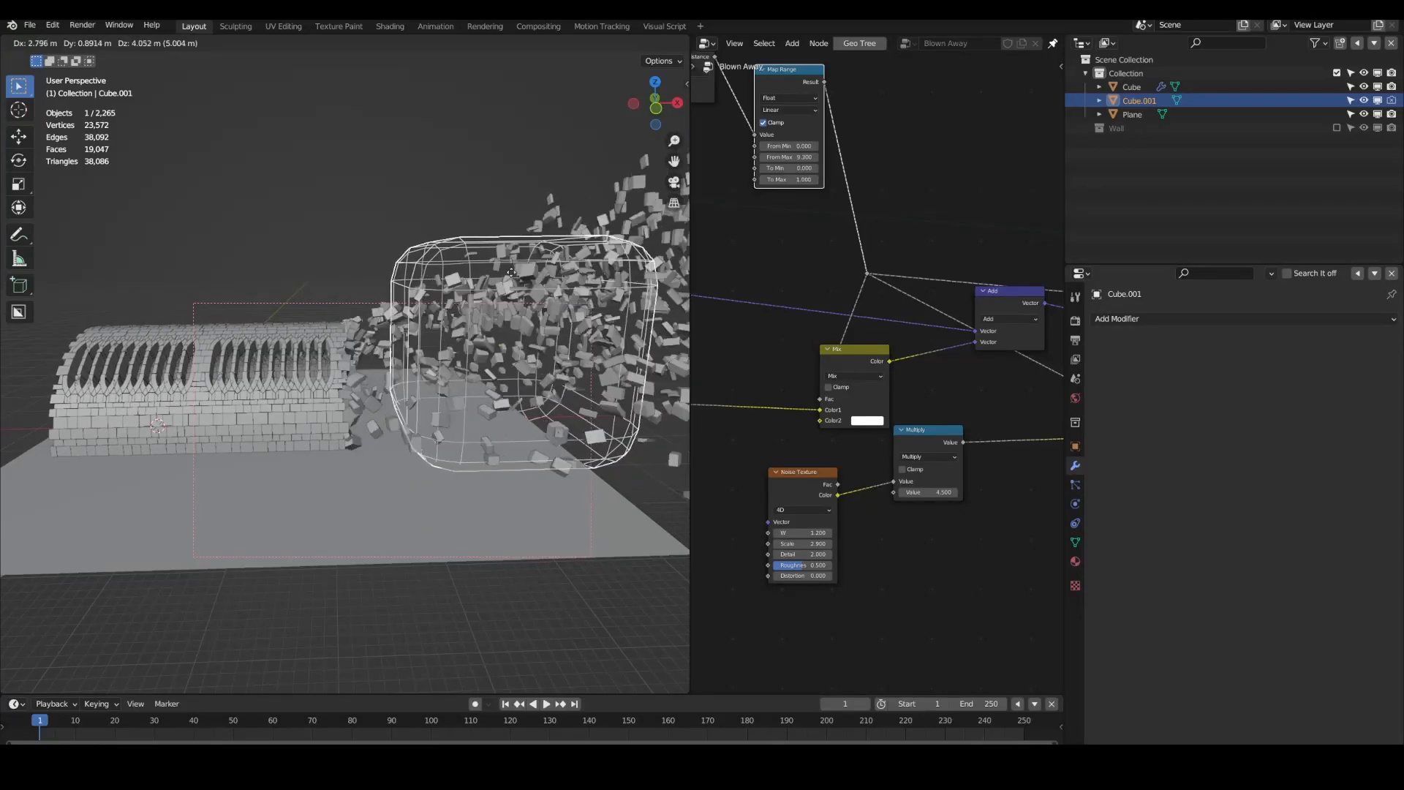
left_click(511, 276)
scroll(478, 373, "up", 6)
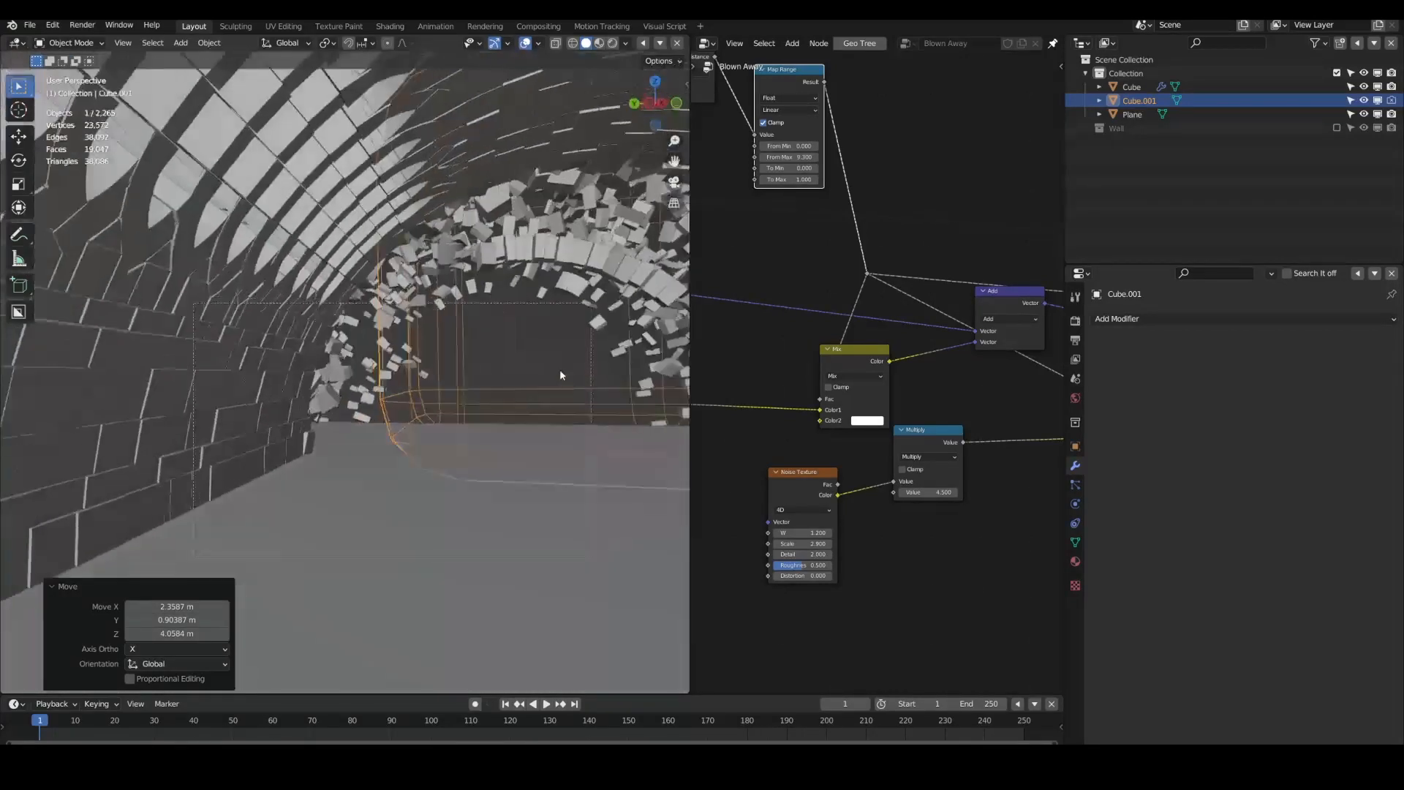
key("g")
left_click(542, 364)
scroll(555, 373, "down", 6)
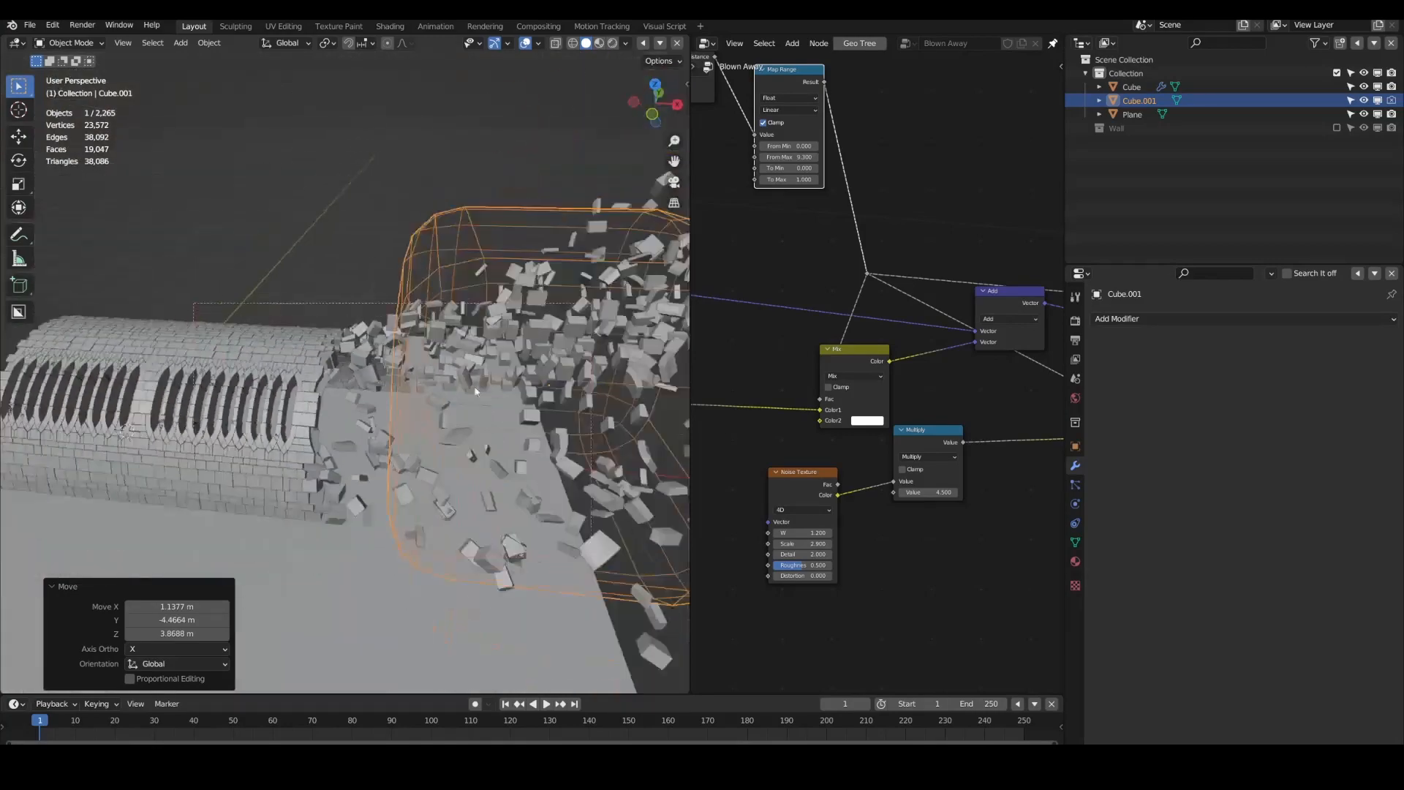
key("g")
left_click(547, 391)
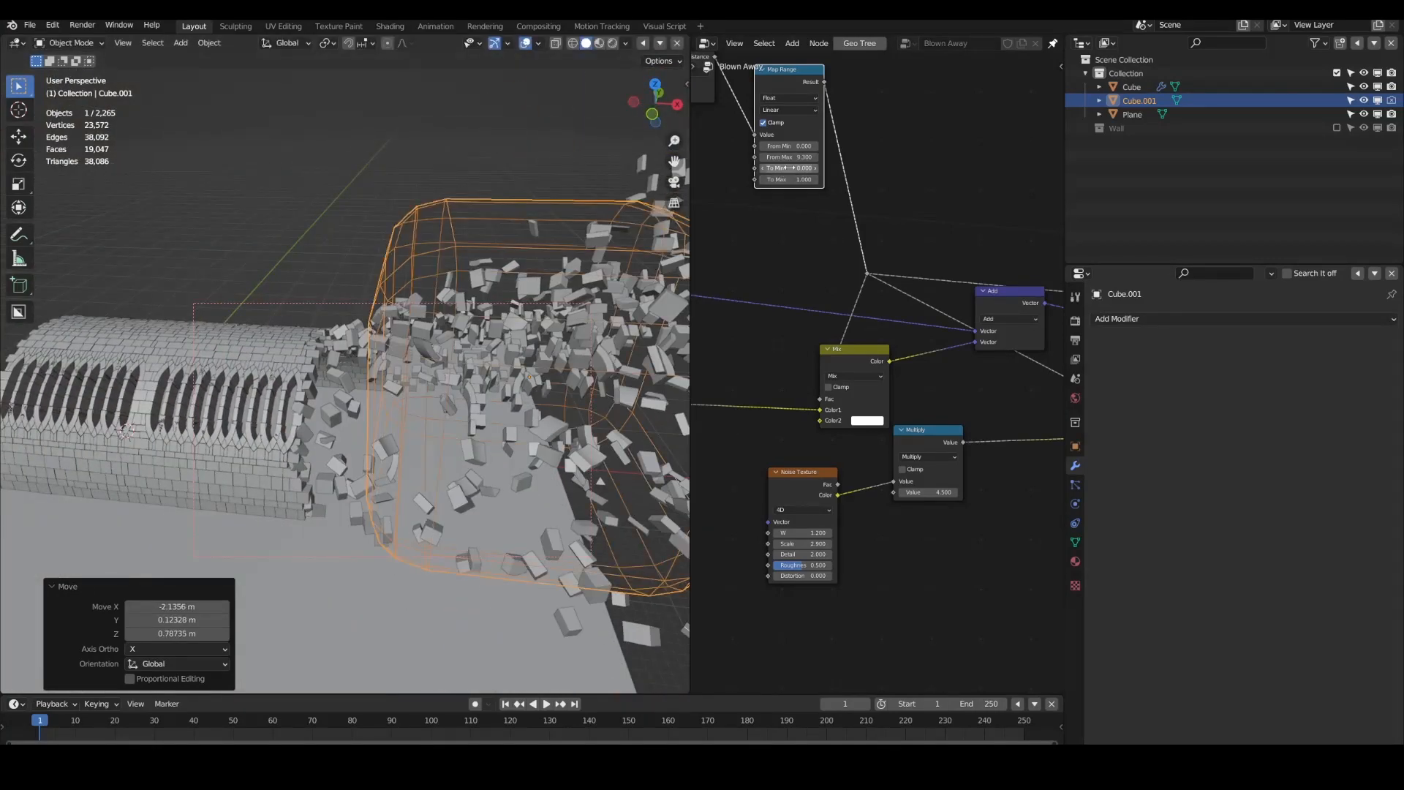
Step: Set the Map Range node's From Max to 11.9 and To Max to 1.2, and lift the wire cube above the tunnel's end
left_click_drag(792, 158, 812, 180)
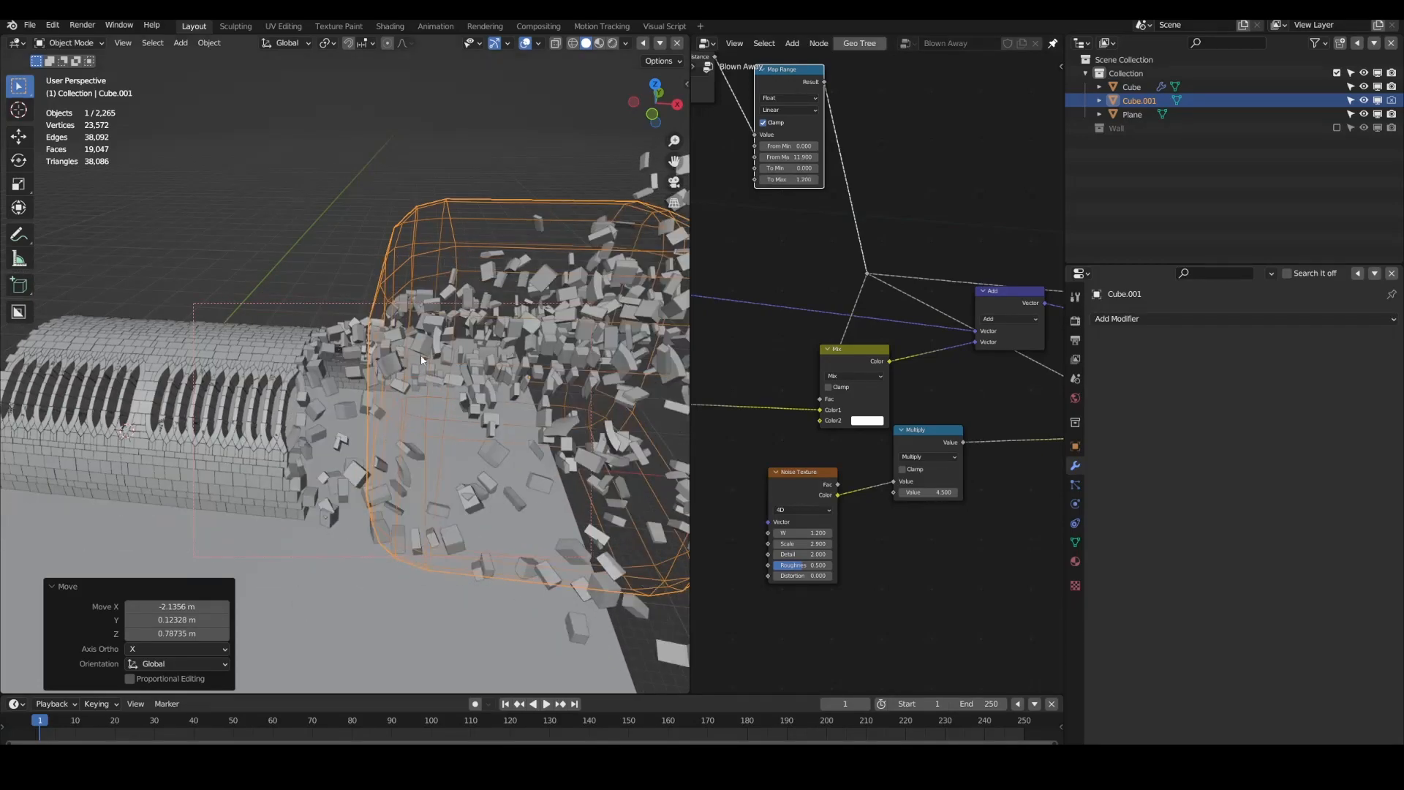
middle_click_drag(422, 360, 384, 307)
key("g")
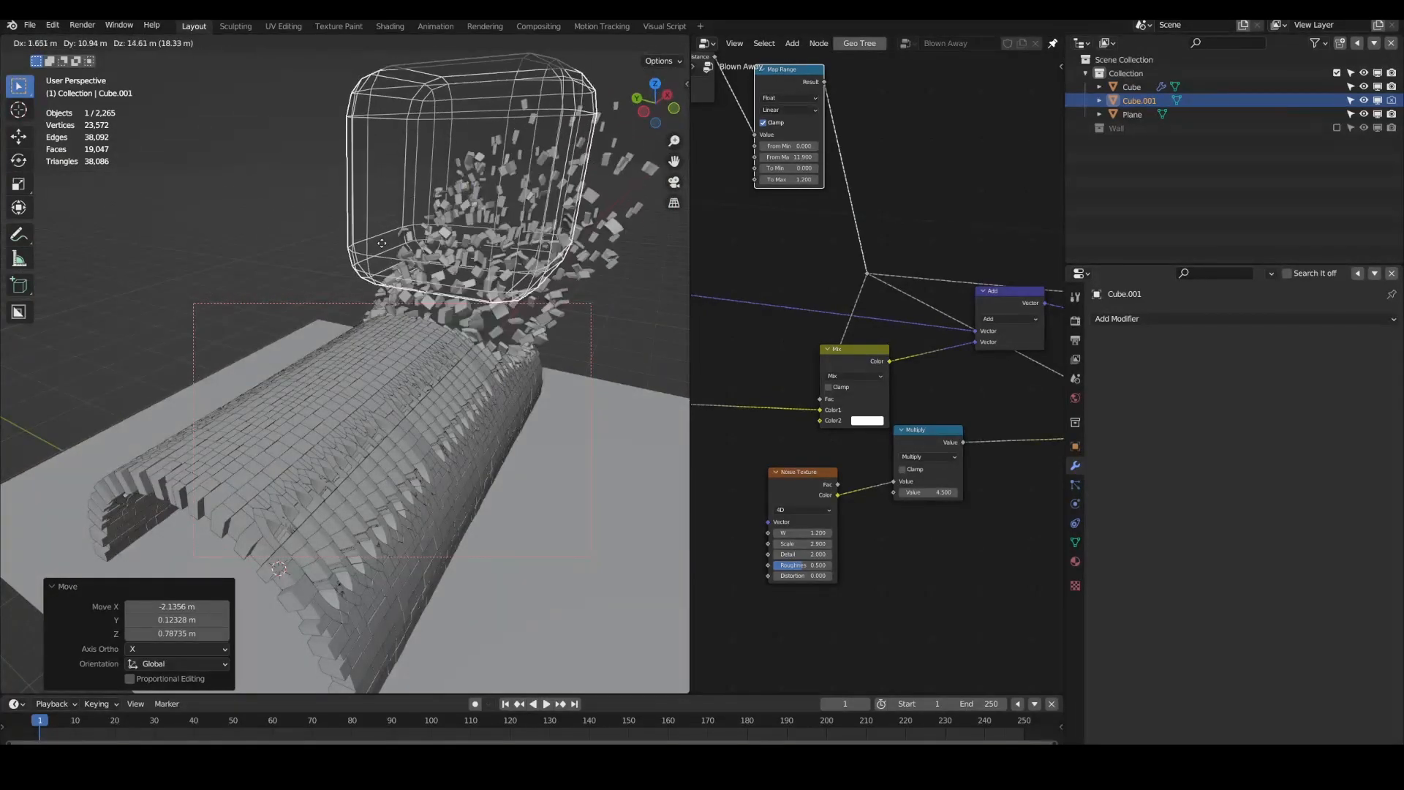
left_click(377, 265)
middle_click_drag(483, 343, 436, 364)
scroll(437, 364, "down", 3)
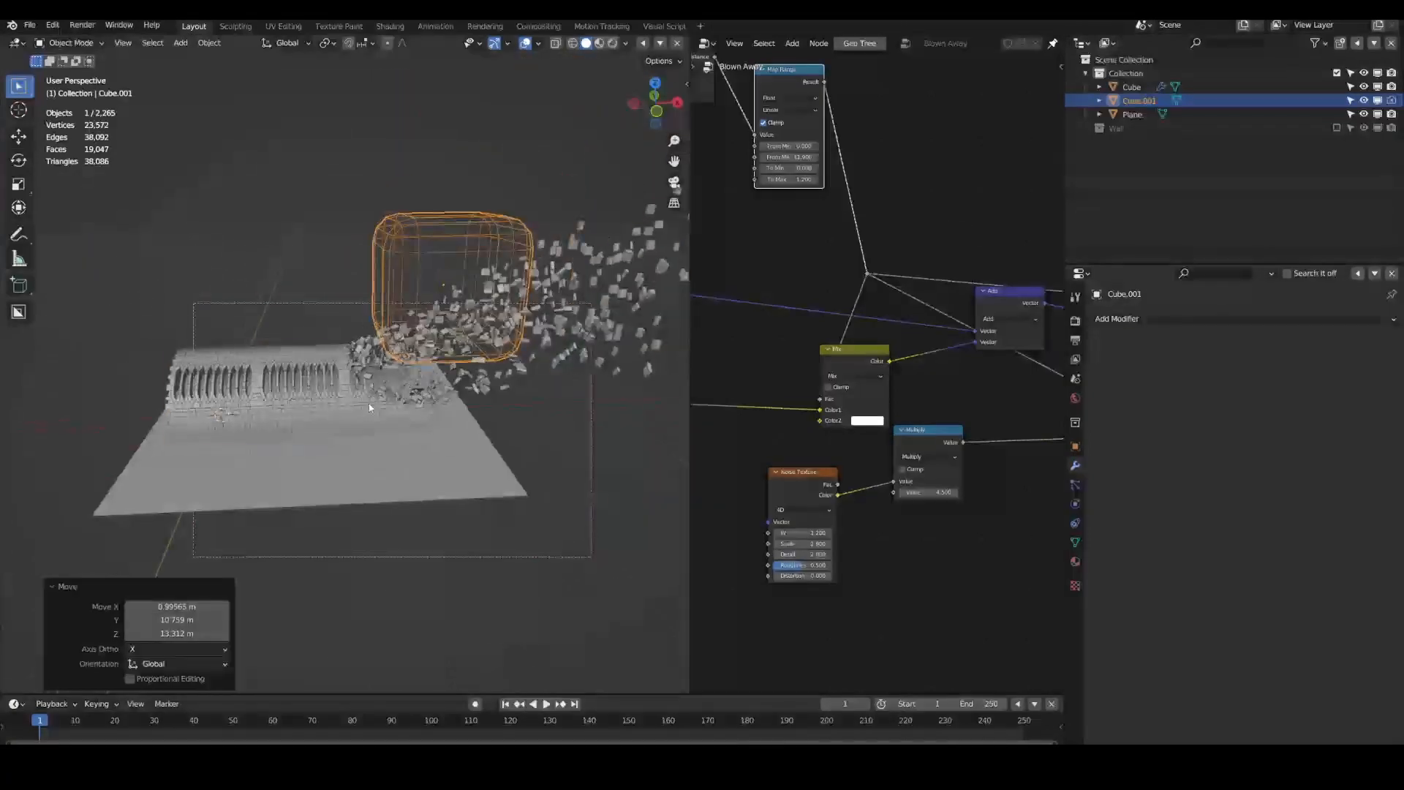
Step: Try a Vector Math Add node on the Position node's output in the tunnel's node tree, and remove it again
left_click(369, 405)
scroll(841, 402, "down", 7)
middle_click_drag(912, 408, 959, 398)
middle_click_drag(816, 397, 903, 392)
scroll(900, 391, "up", 6)
middle_click_drag(829, 333, 978, 360)
scroll(903, 356, "down", 4)
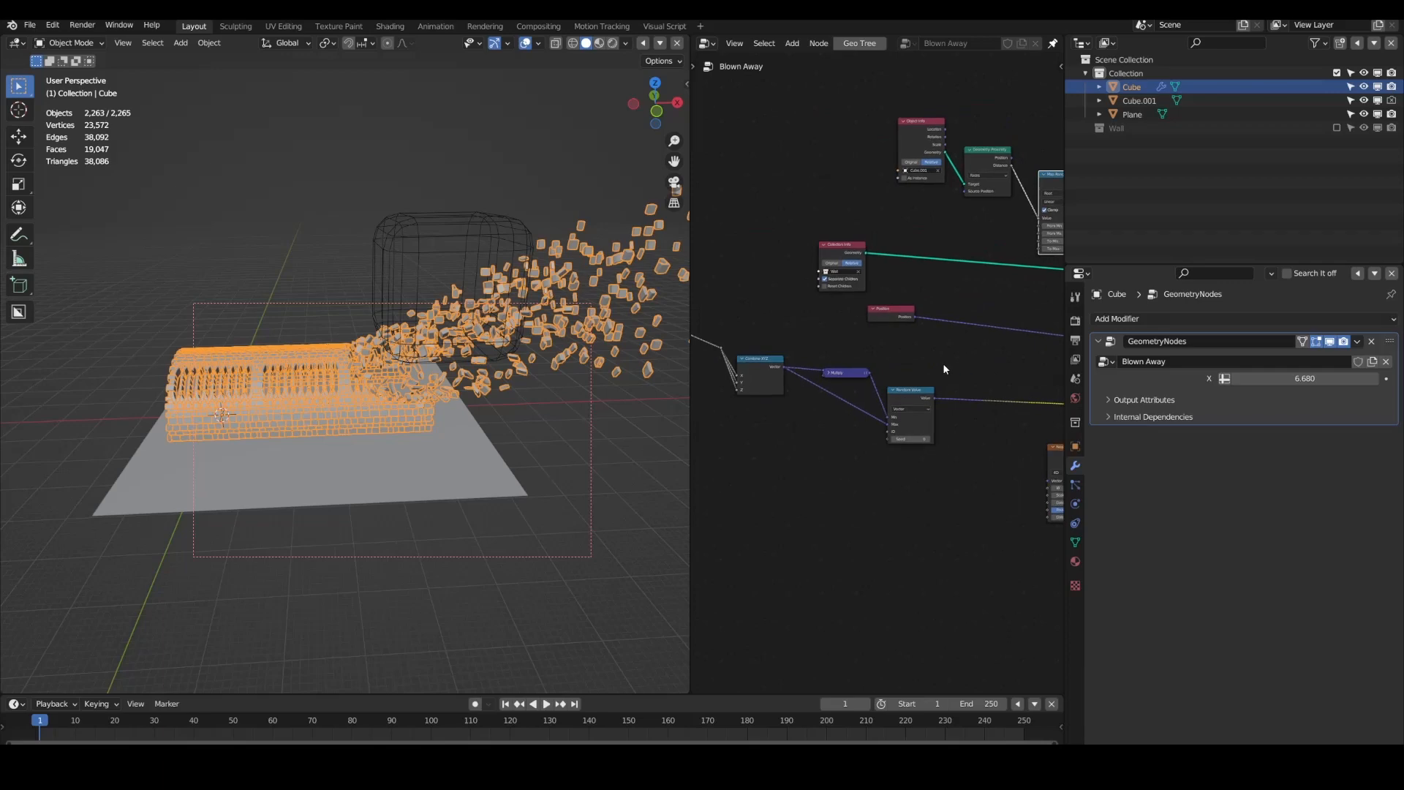
scroll(900, 387, "up", 2)
key("shift+a")
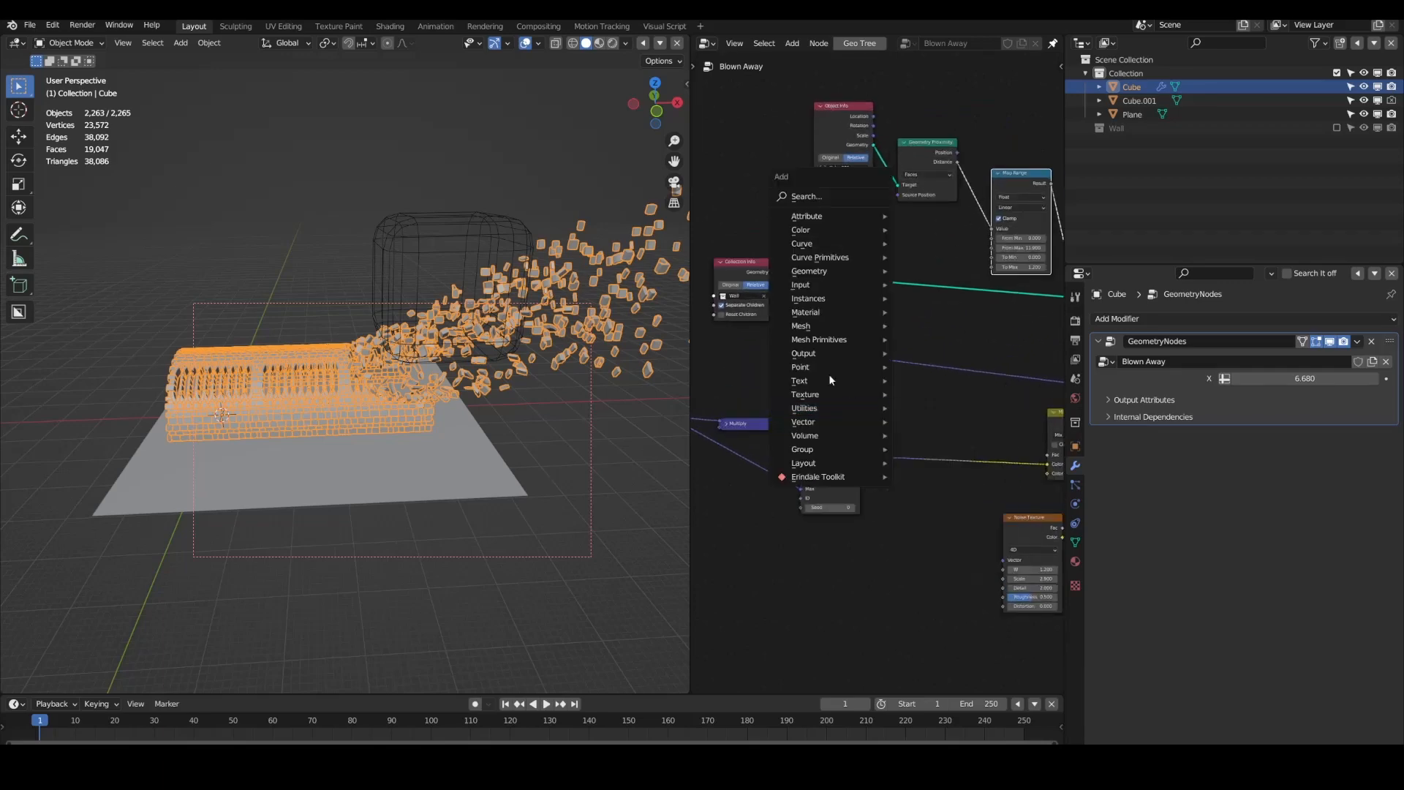
left_click(936, 461)
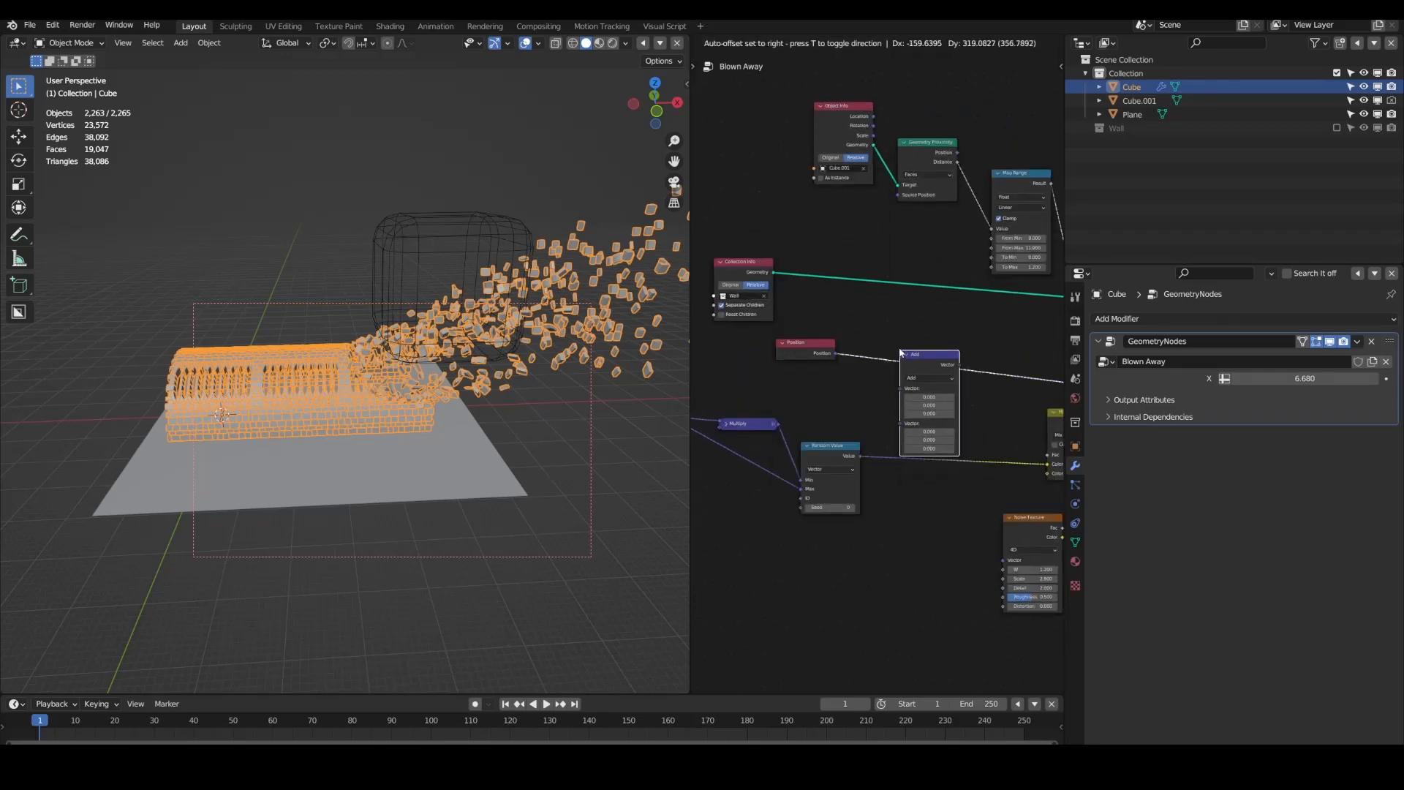
left_click(921, 381)
left_click(923, 378)
left_click(912, 403)
left_click_drag(919, 415, 969, 415)
key("ctrl+x")
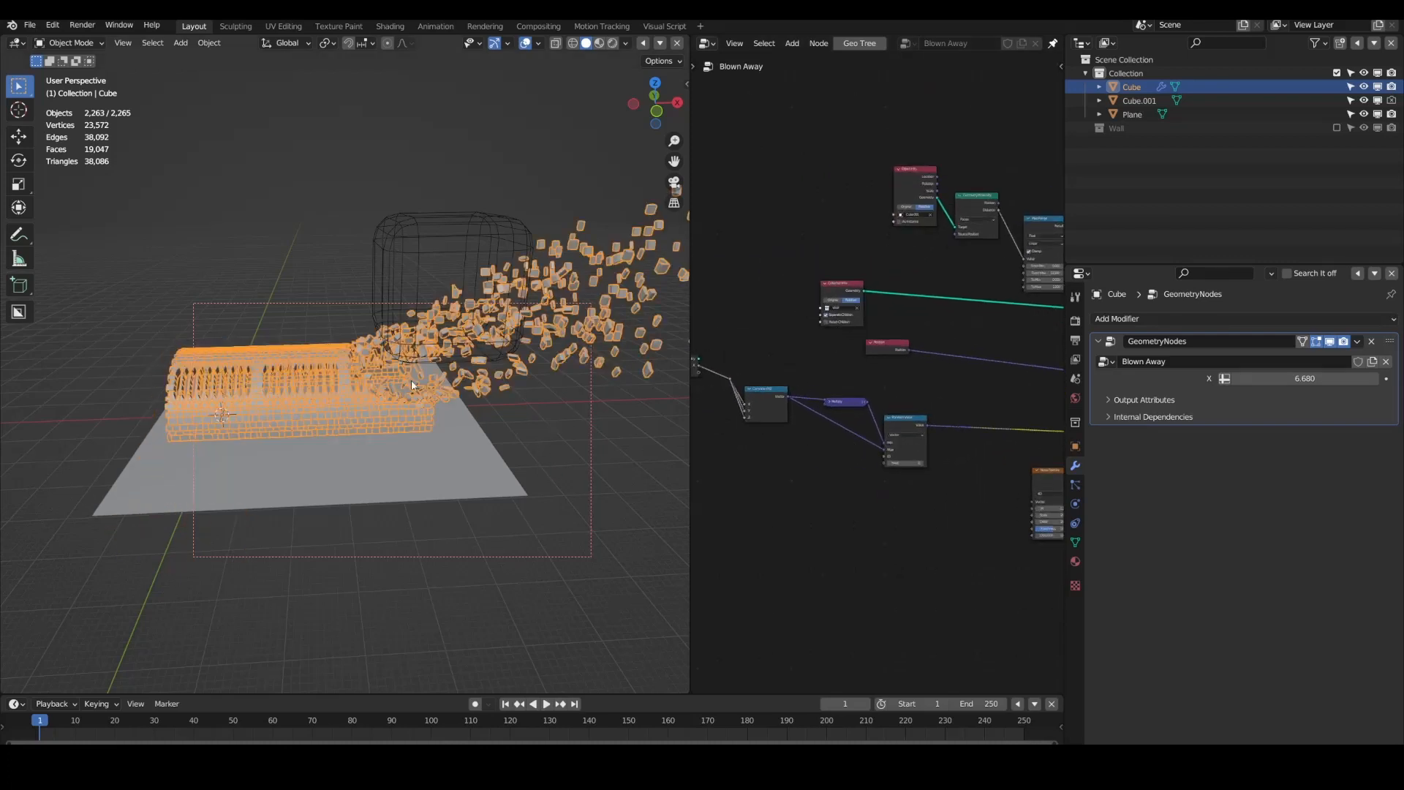
Step: Raise the wire cube off the tunnel's end, and lower it by about 2.07 m and 3.64 m while viewing from inside the tunnel
left_click(417, 238)
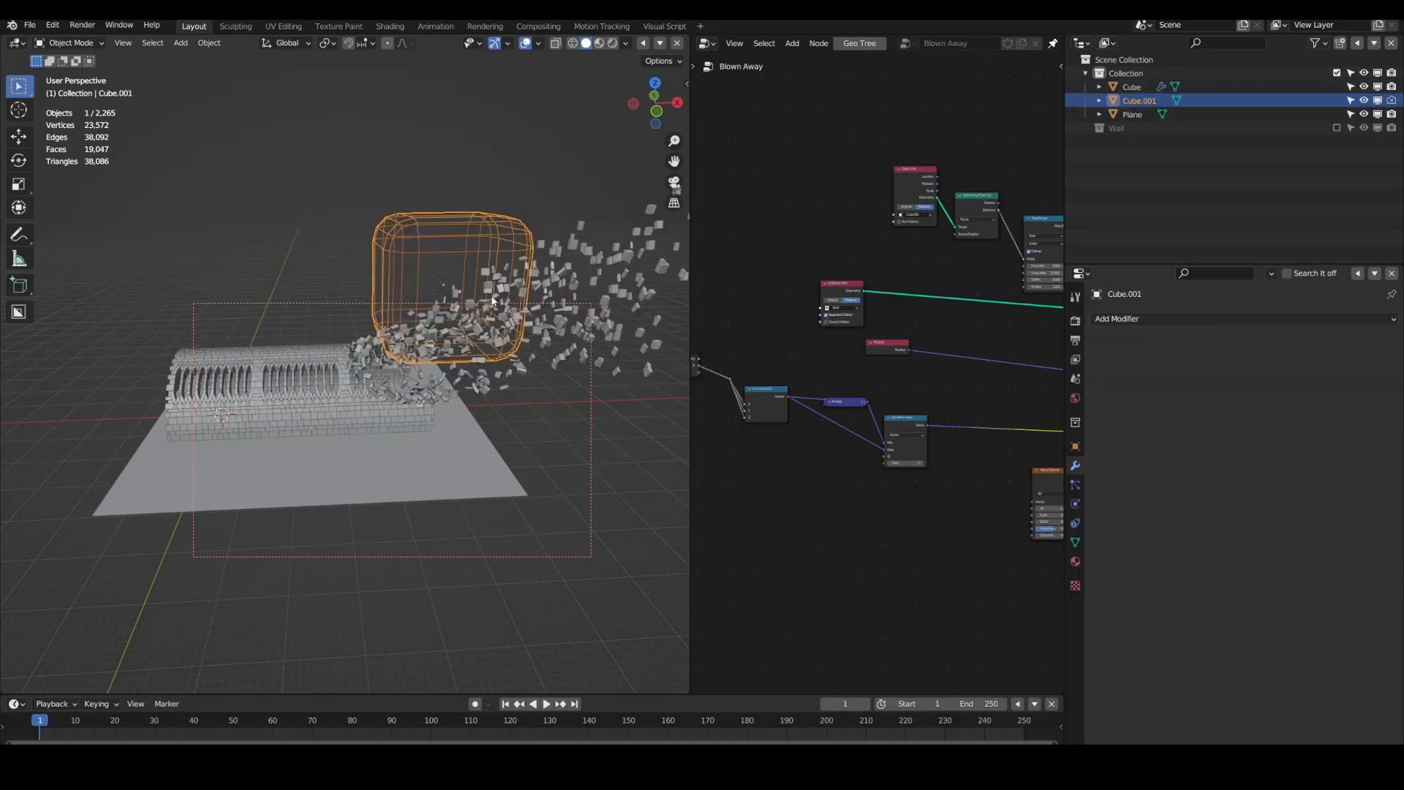
key("g")
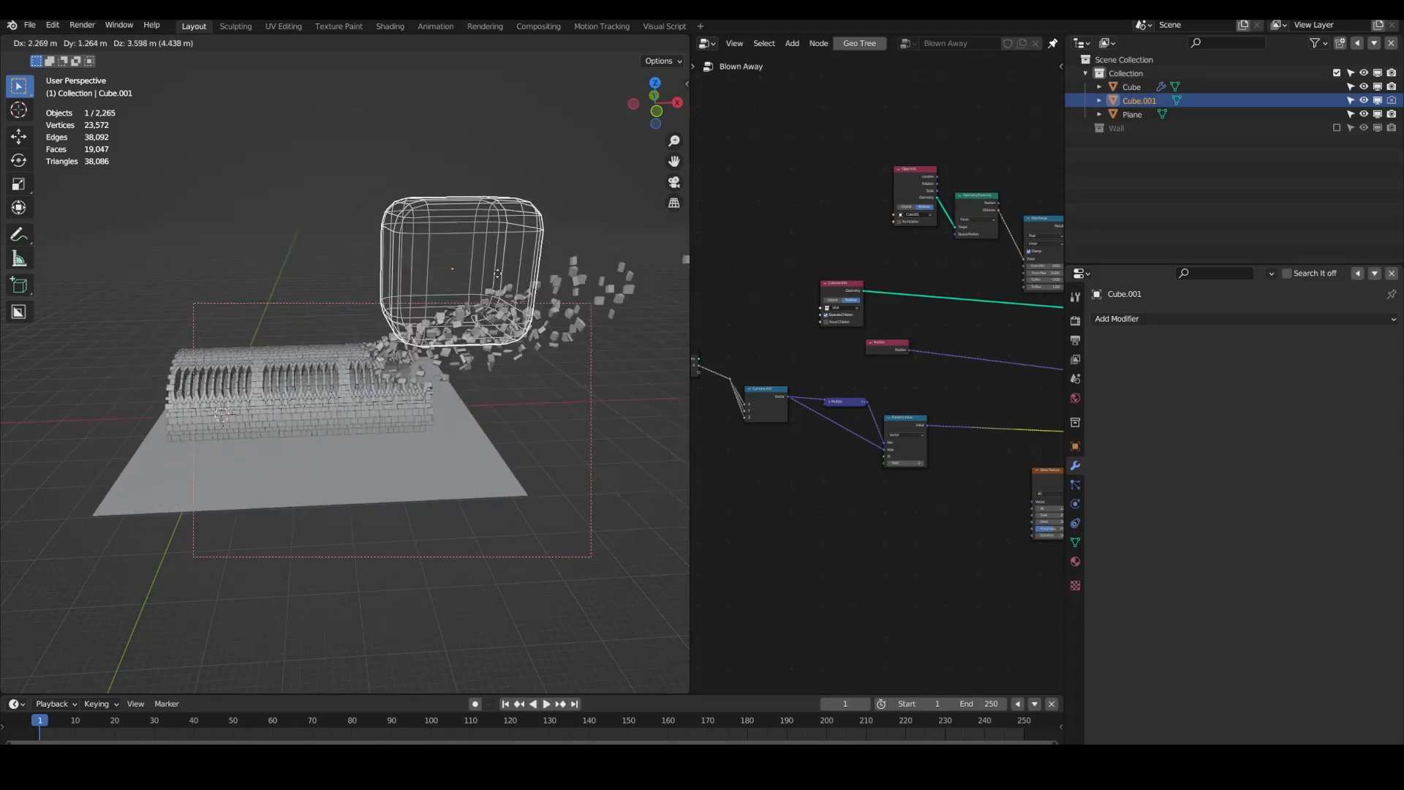
left_click(483, 280)
scroll(423, 395, "up", 7)
middle_click_drag(421, 397, 466, 331)
scroll(527, 348, "up", 1)
scroll(468, 331, "up", 2)
key("g")
left_click(508, 349)
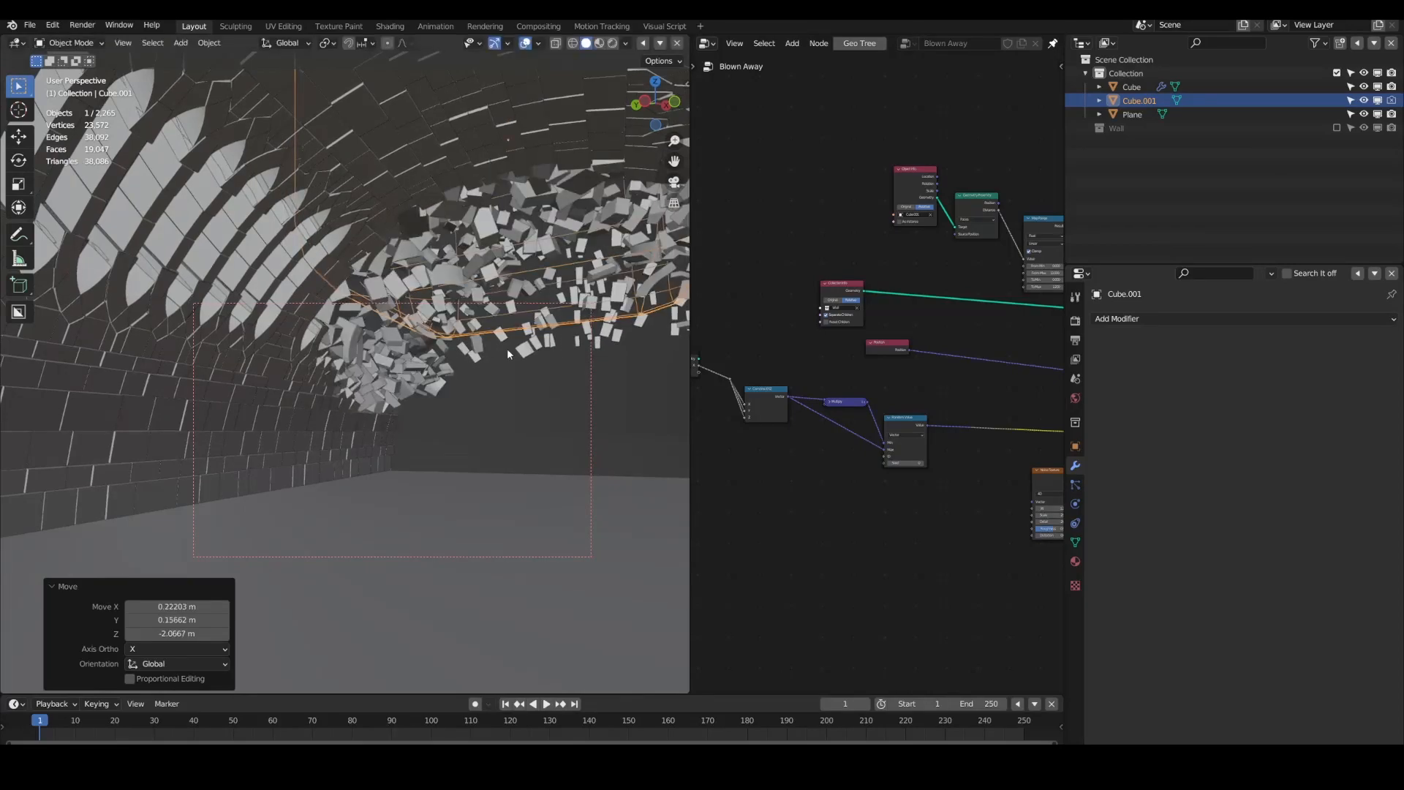
key("g")
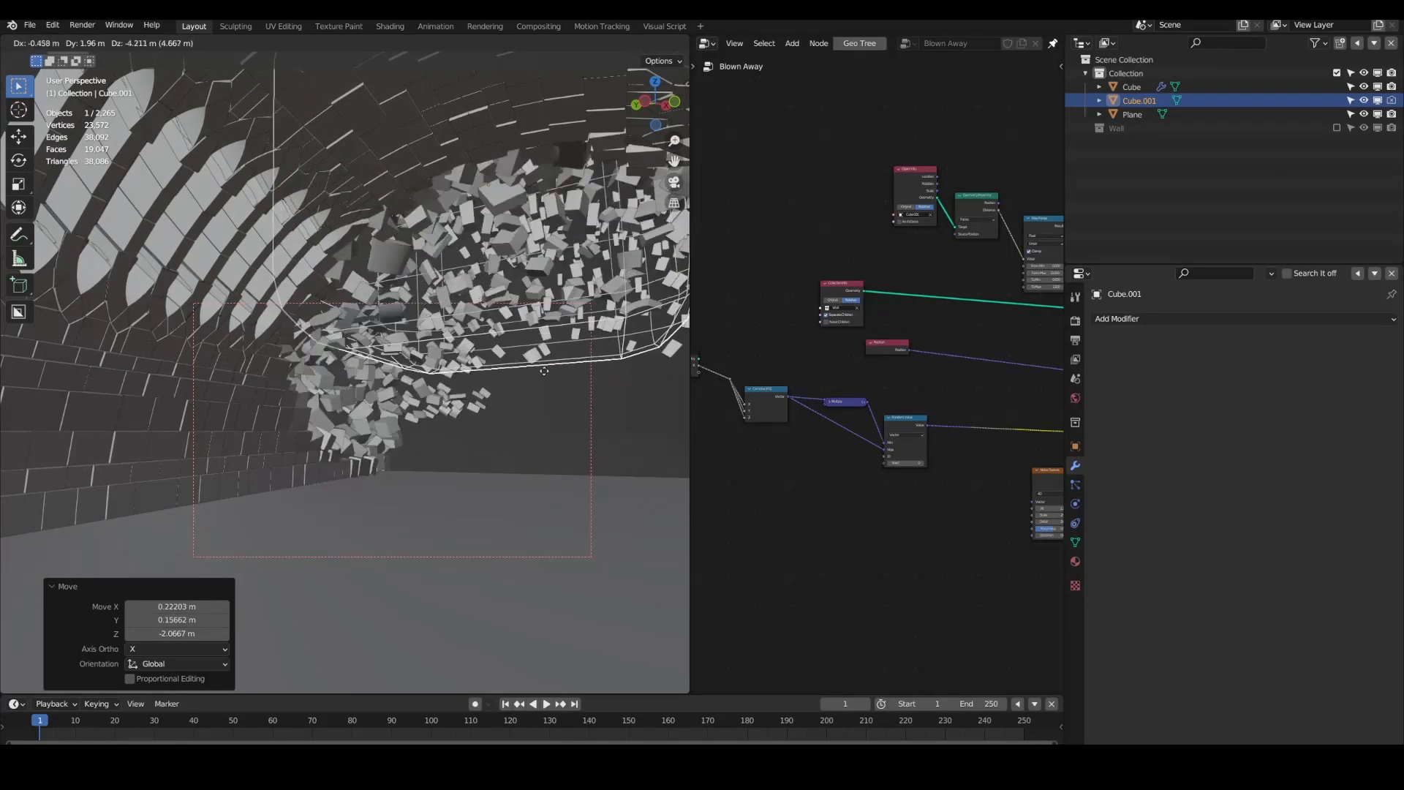
left_click(554, 381)
Step: Shift the wire cube about 2.5 m further back along the tunnel and inspect the scattered bricks
middle_click_drag(557, 377, 467, 420)
scroll(467, 415, "down", 8)
key("g")
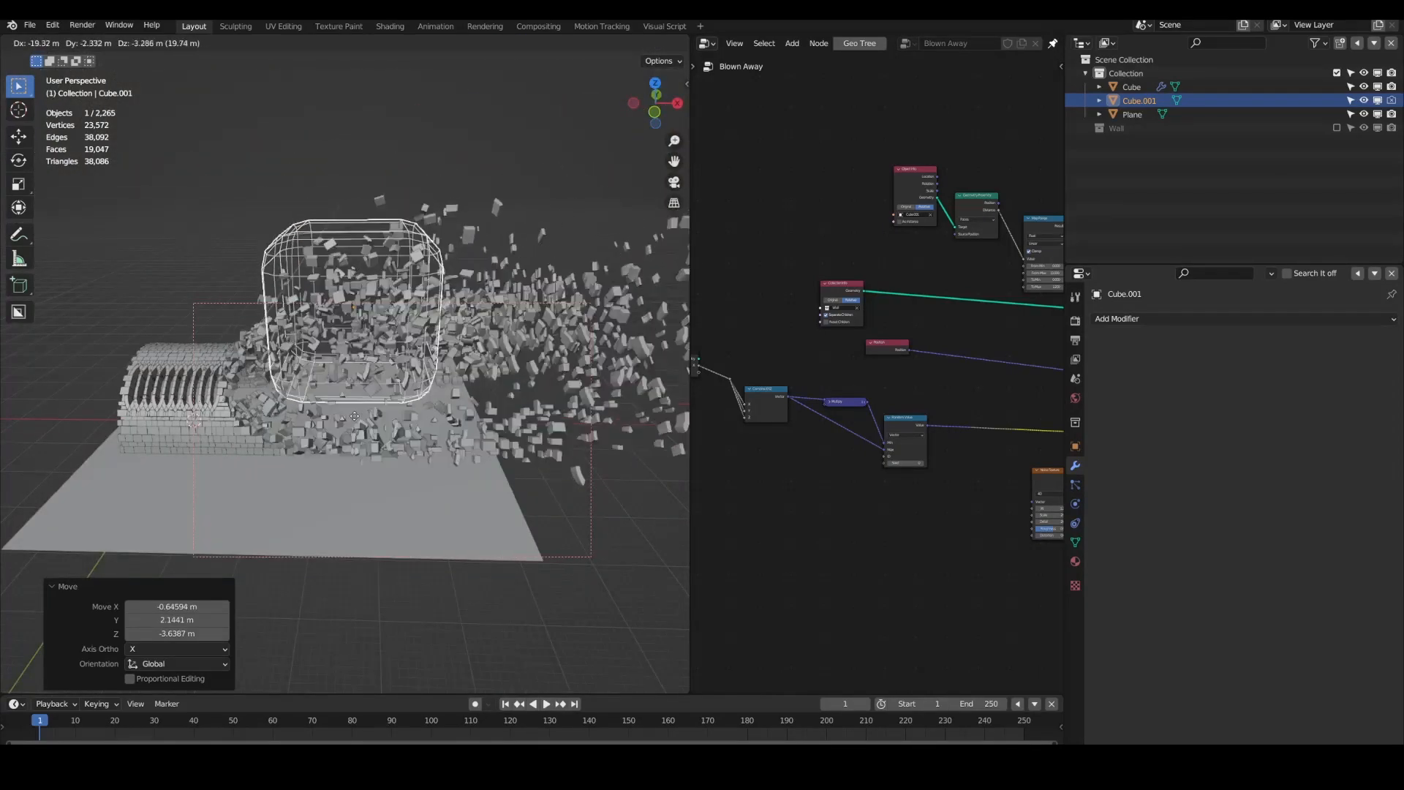
left_click(482, 421)
scroll(348, 442, "up", 5)
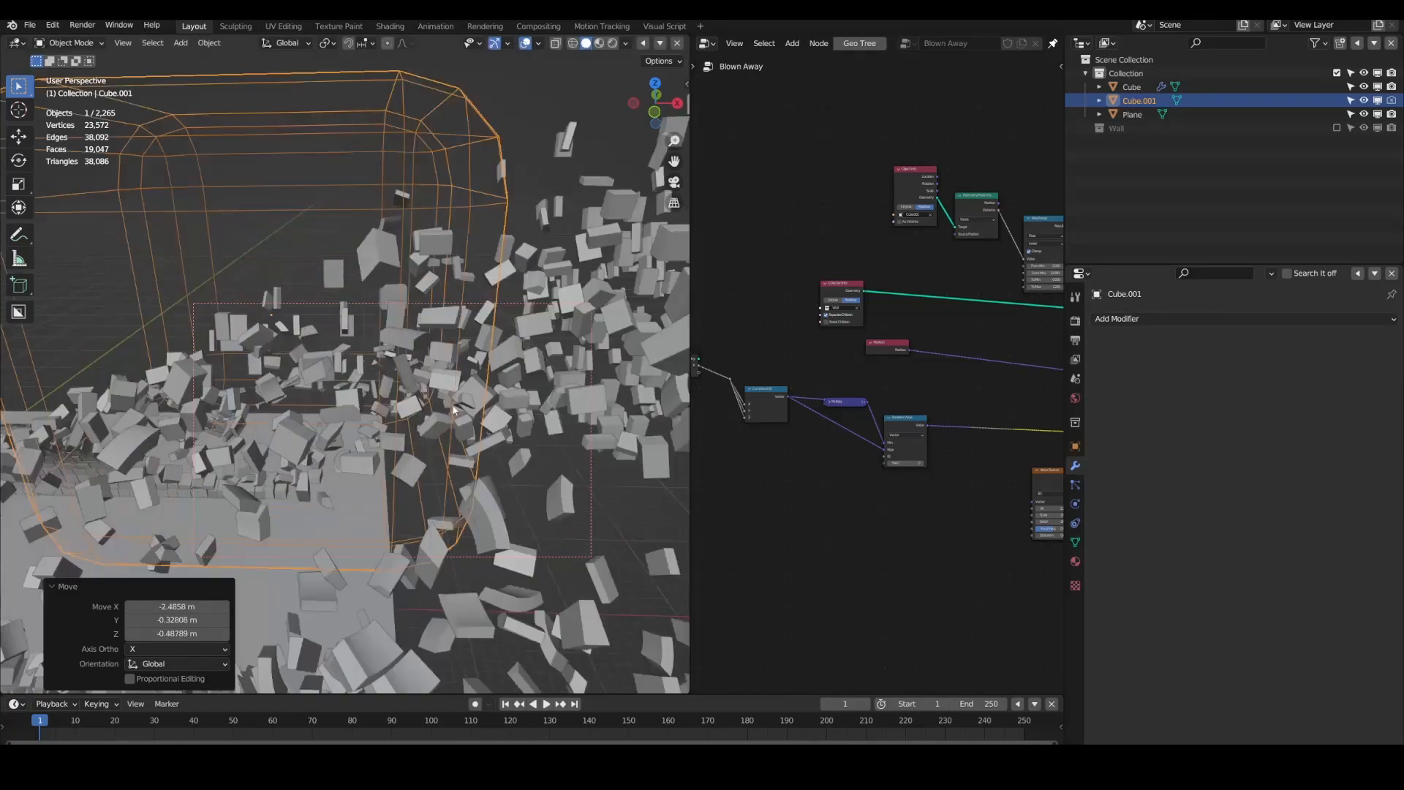
middle_click_drag(348, 442, 466, 400)
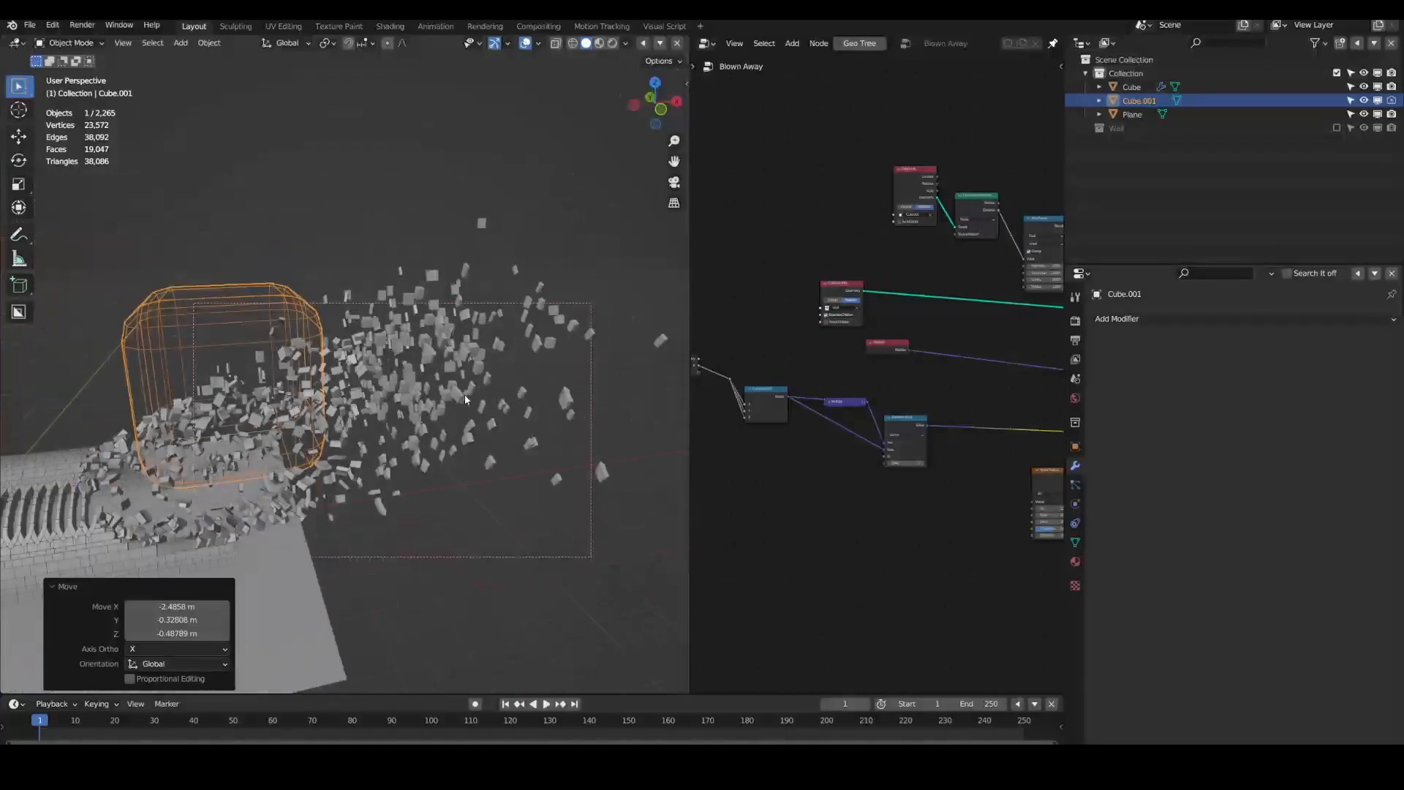
scroll(987, 361, "down", 6)
Step: Move the Random Value node down, clear of the Scale node it overlaps
middle_click_drag(987, 362, 833, 371)
scroll(934, 395, "up", 8)
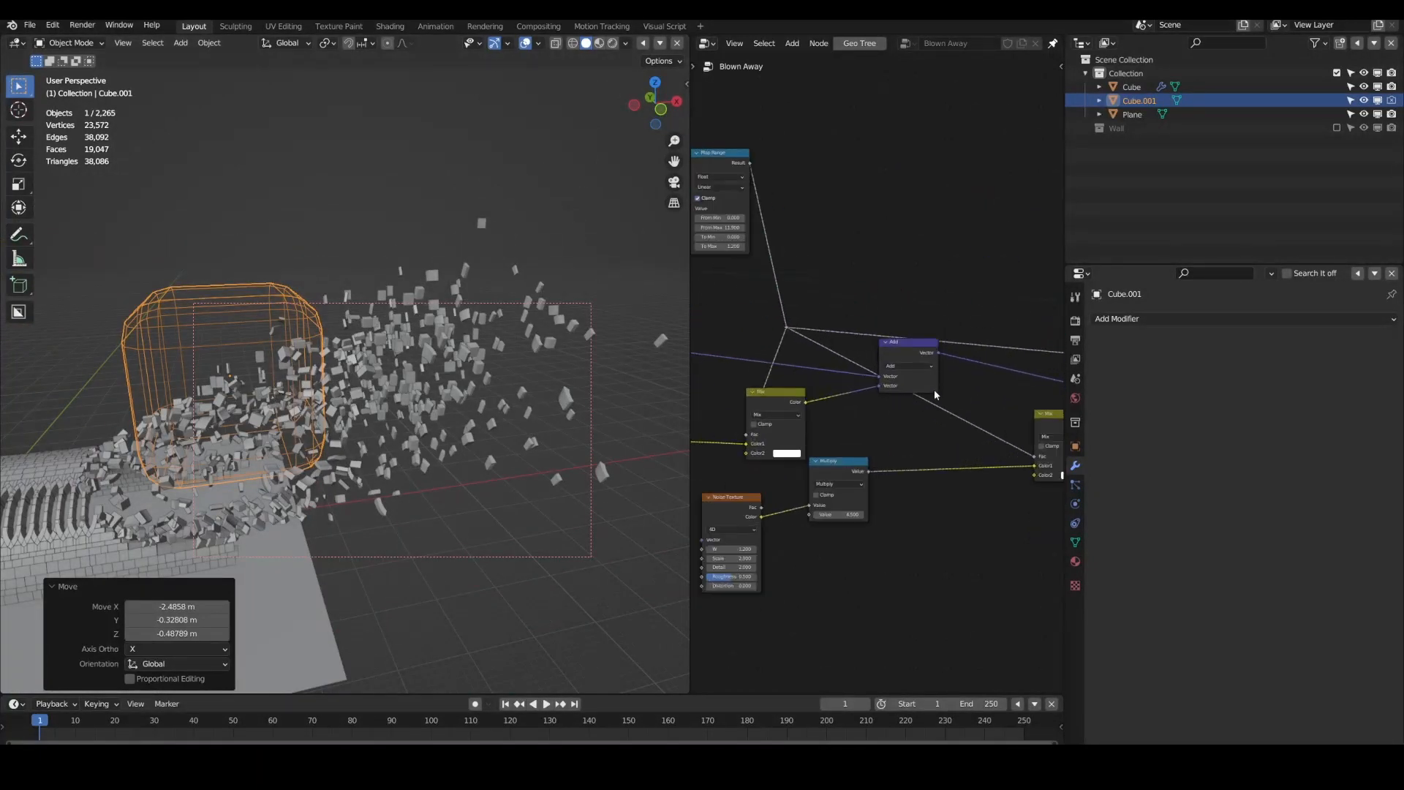
middle_click_drag(934, 395, 728, 418)
key("g")
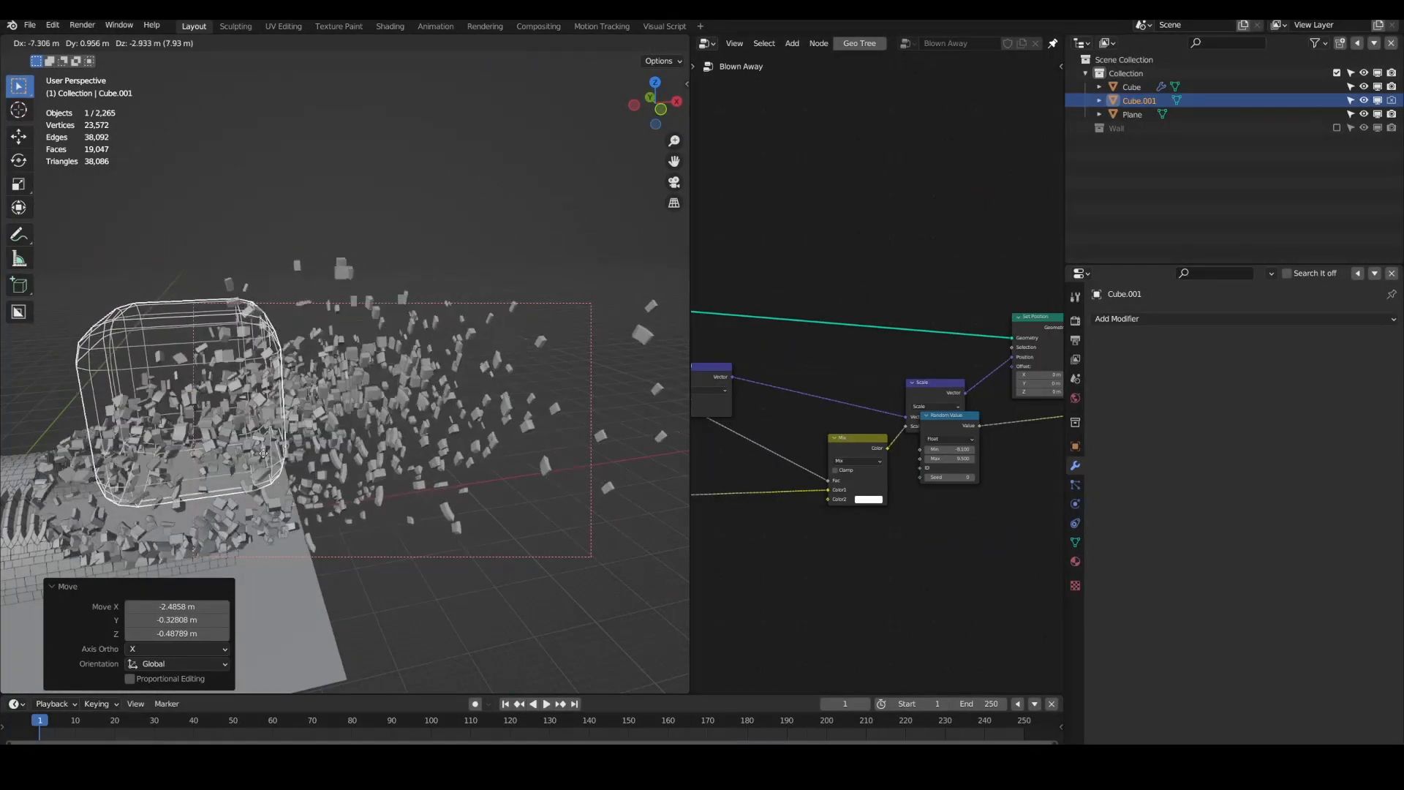
right_click(307, 441)
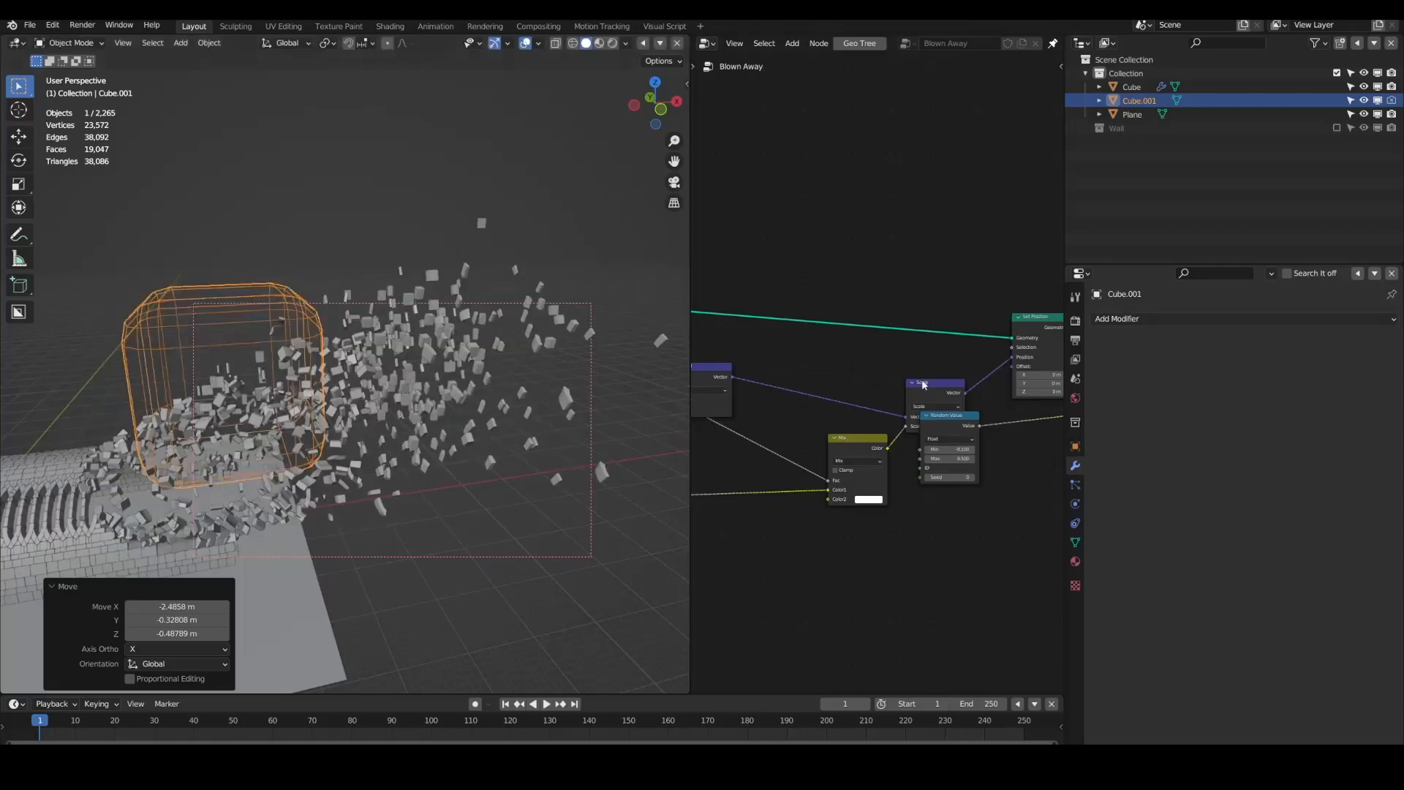
middle_click_drag(925, 392, 817, 373)
scroll(828, 389, "up", 2)
left_click_drag(836, 403, 846, 435)
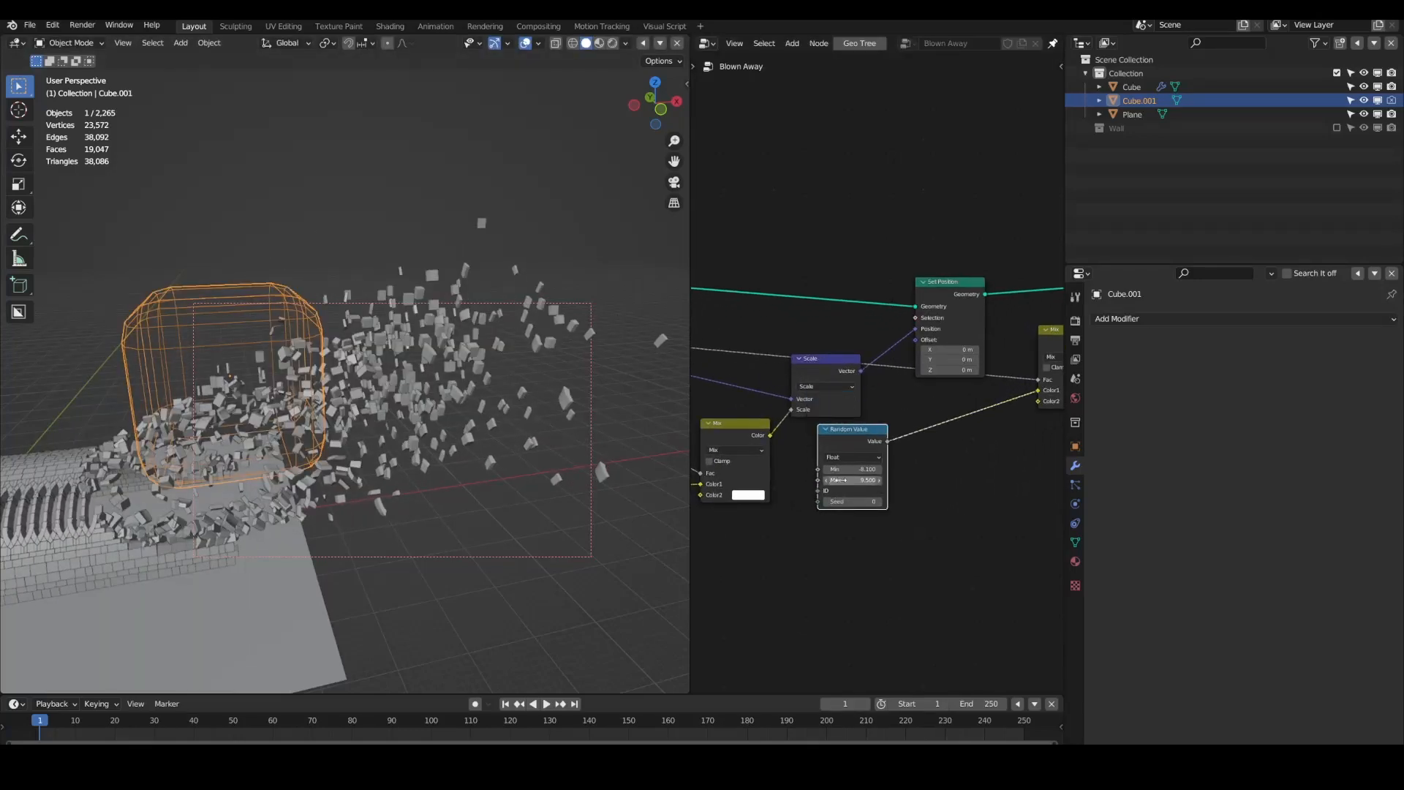
middle_click_drag(842, 482, 923, 410)
left_click_drag(928, 377, 938, 392)
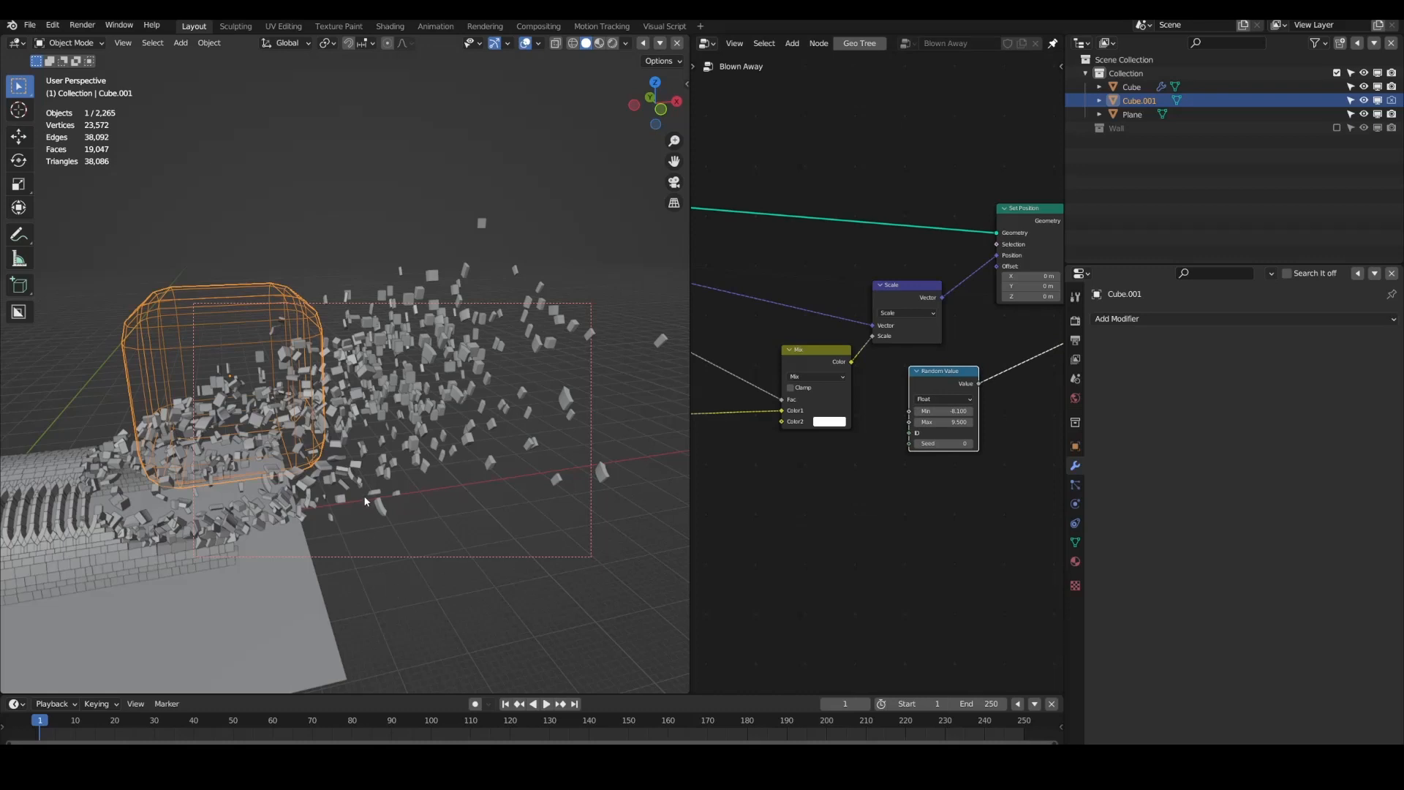
Step: Add a Scene Time input node and place it below the Mix node that feeds the Scale node
key("shift+a")
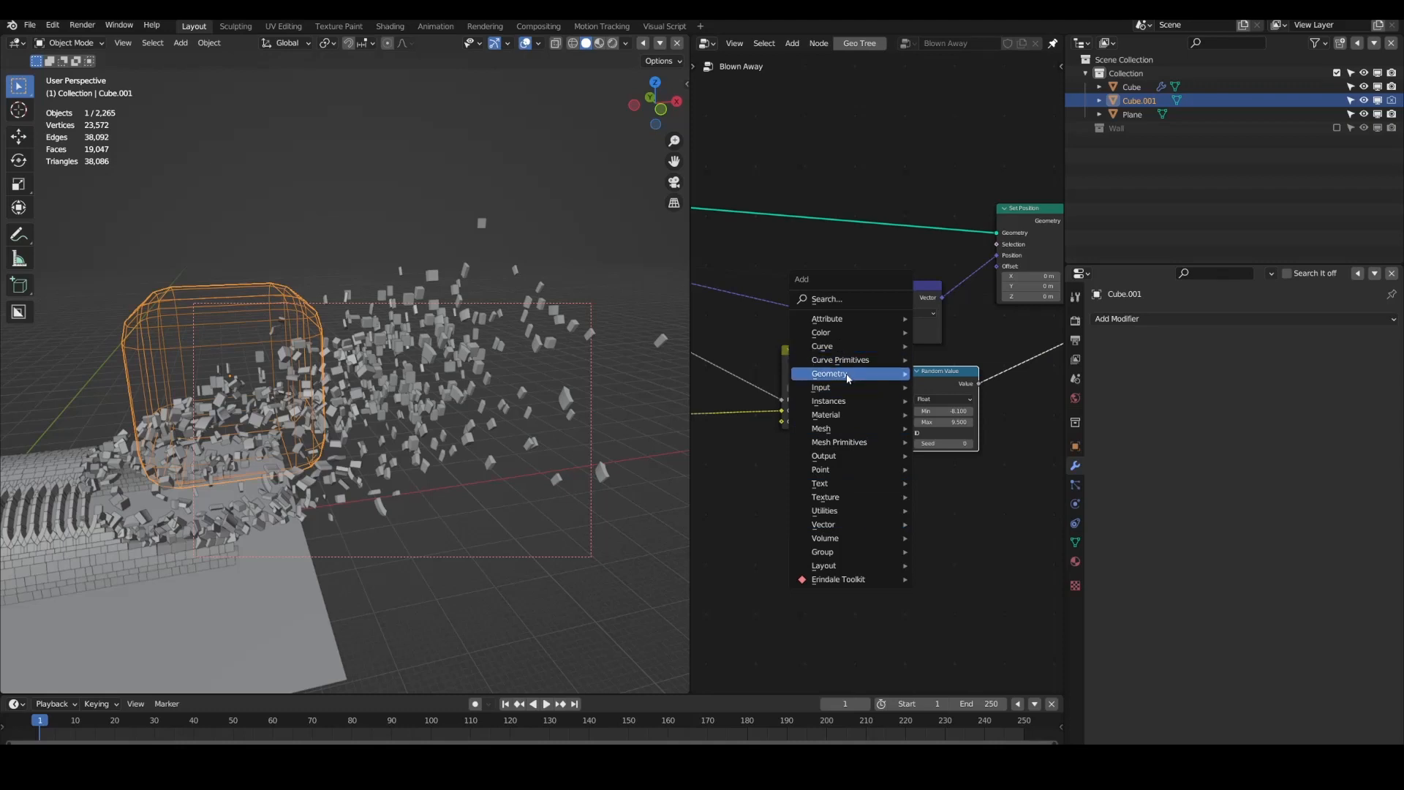
mouse_move(878, 387)
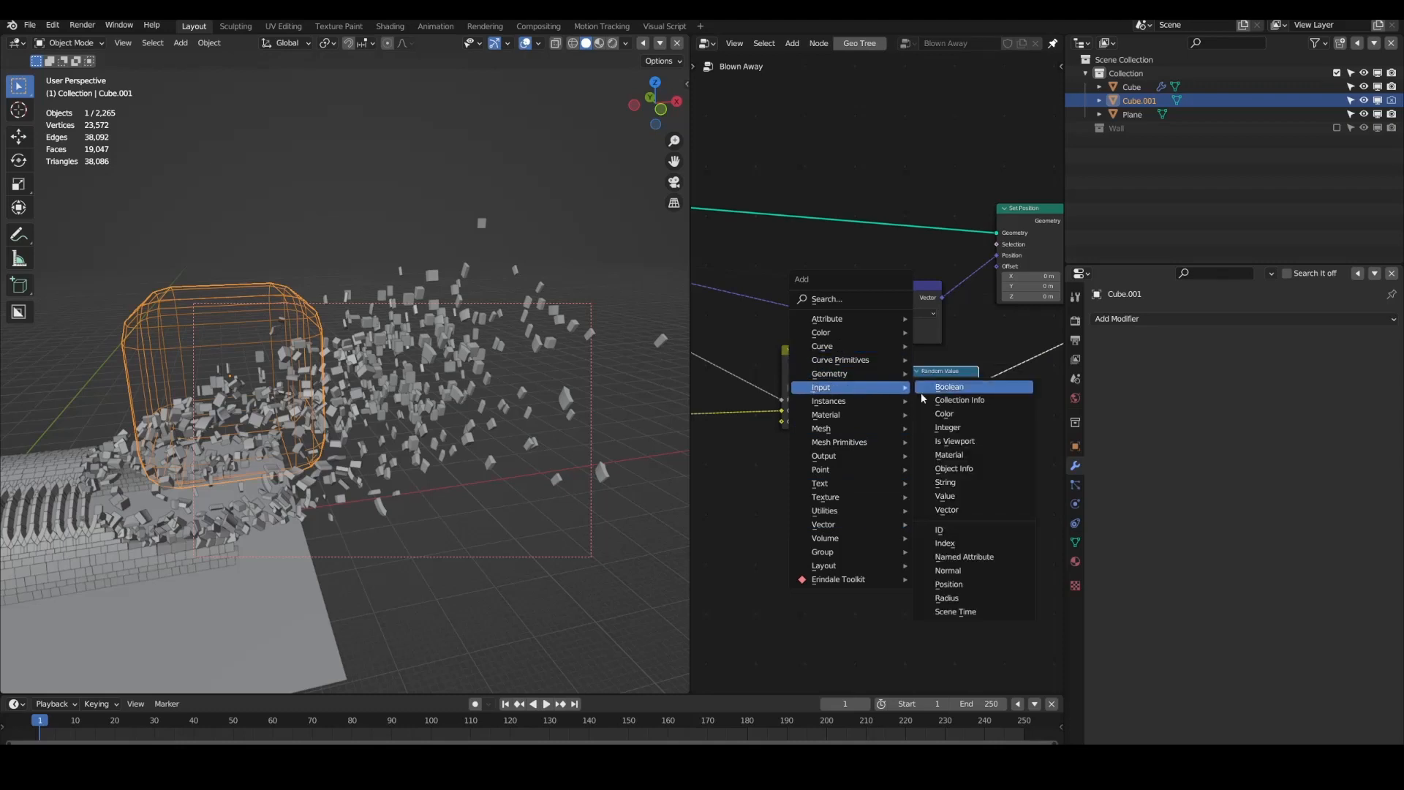
left_click(958, 612)
left_click(817, 480)
mouse_move(858, 490)
left_mouse_down()
mouse_move(794, 490)
mouse_move(837, 484)
left_mouse_up()
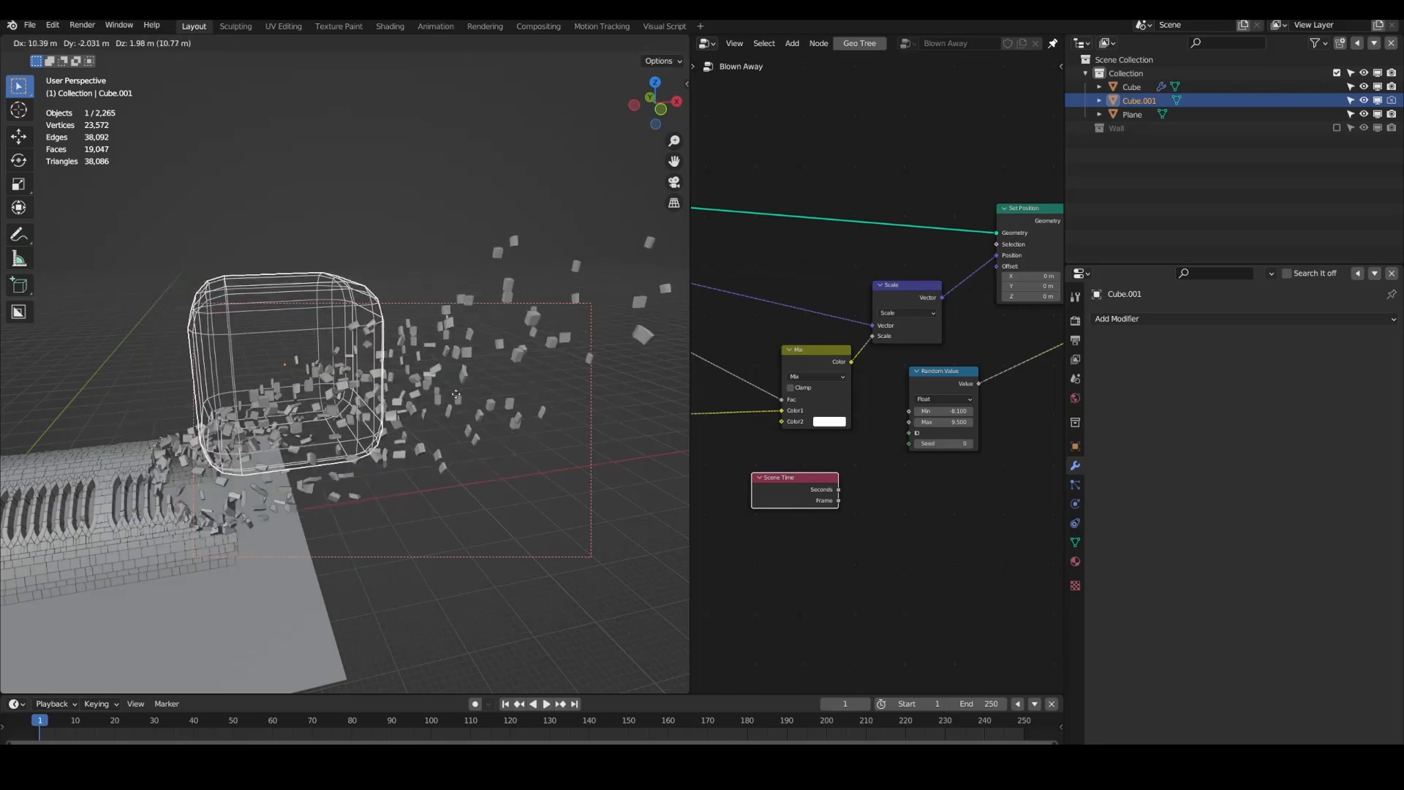
Step: Move the wire cube back and forth around the tunnel's shattered end in several moves, finishing with a shift of about 4.09 m in X
left_click(352, 460)
middle_click_drag(352, 461, 469, 363)
key("g")
left_click(489, 425)
key("g")
left_click(489, 424)
key("g")
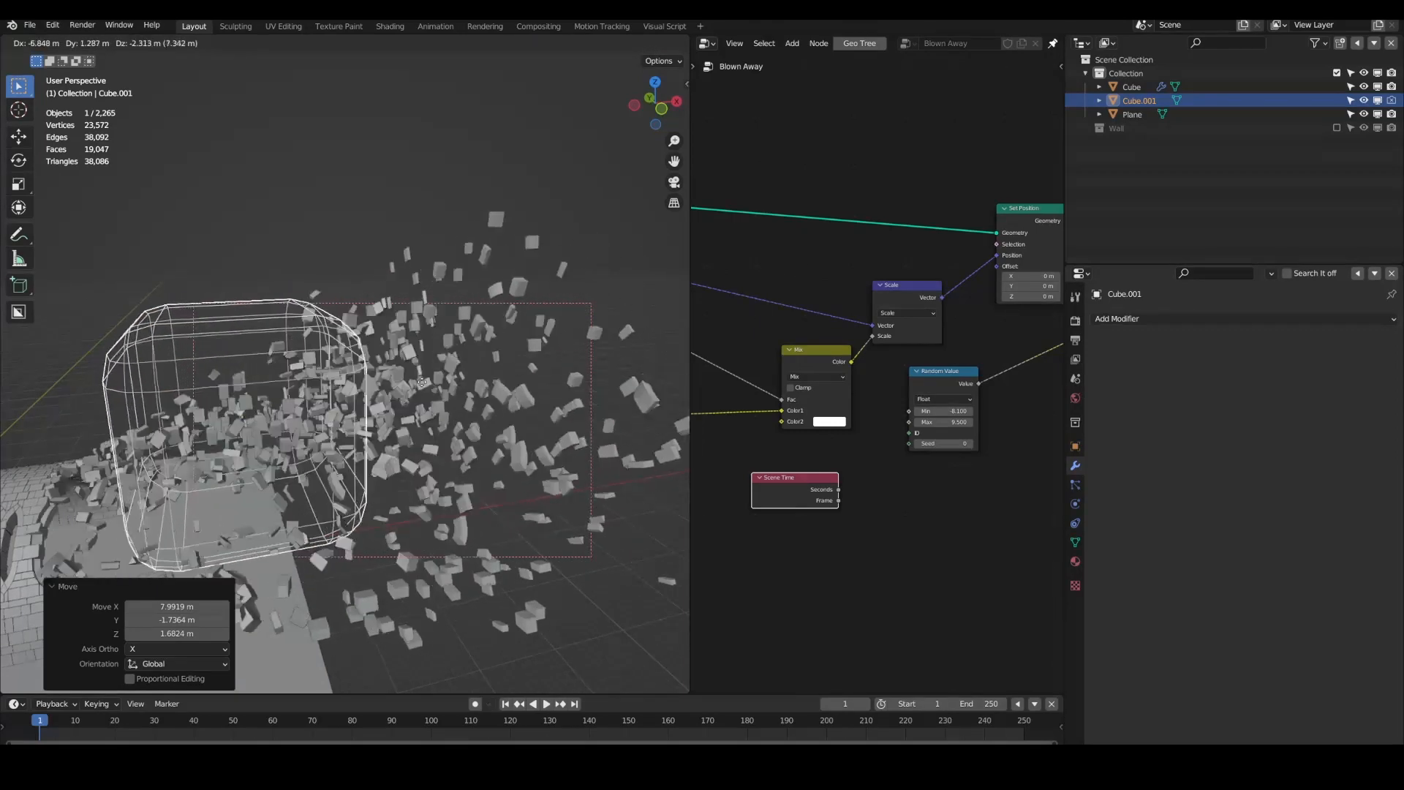
left_click(489, 362)
Step: Lift the wire cube about 22.9 m in Z, clear above the tunnel
scroll(301, 445, "down", 5)
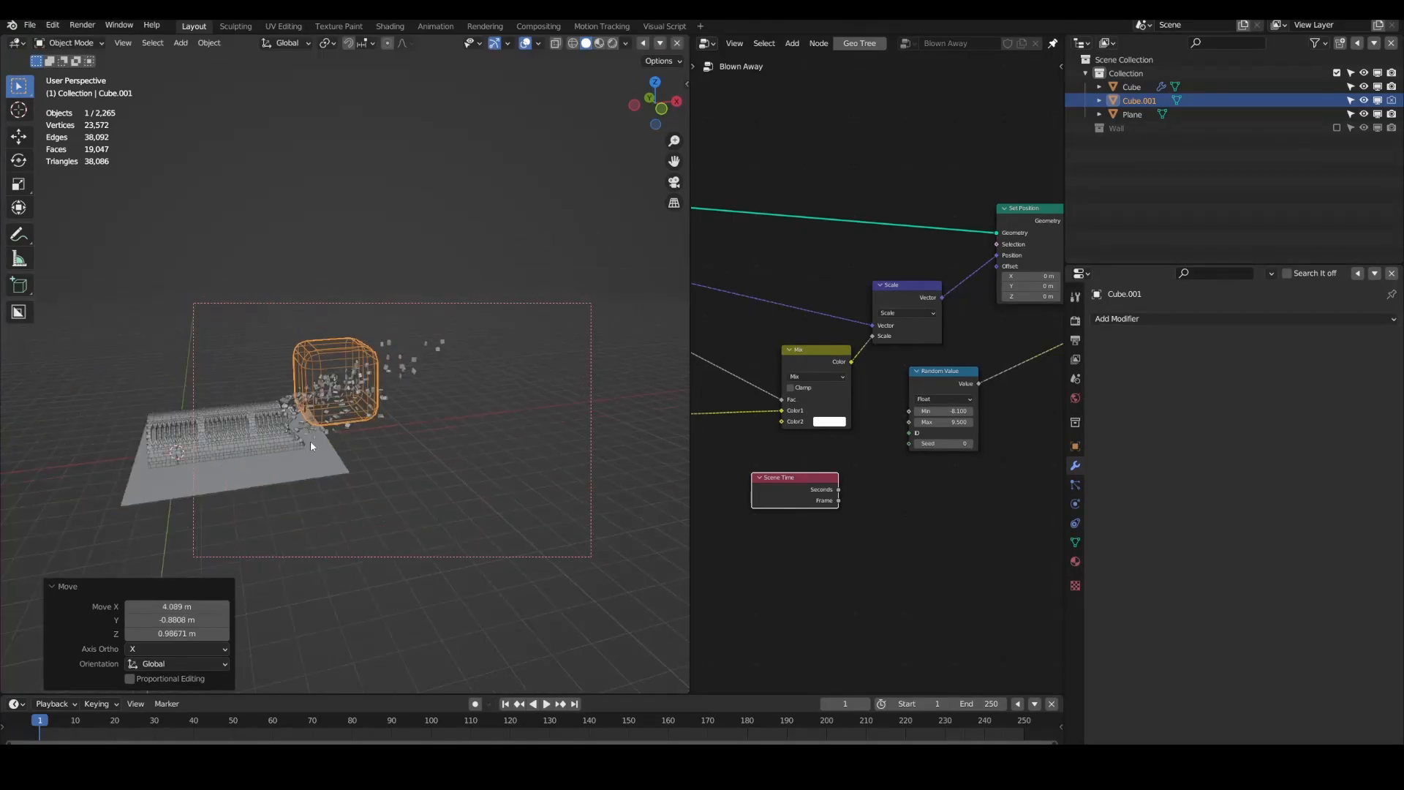
scroll(310, 441, "up", 3)
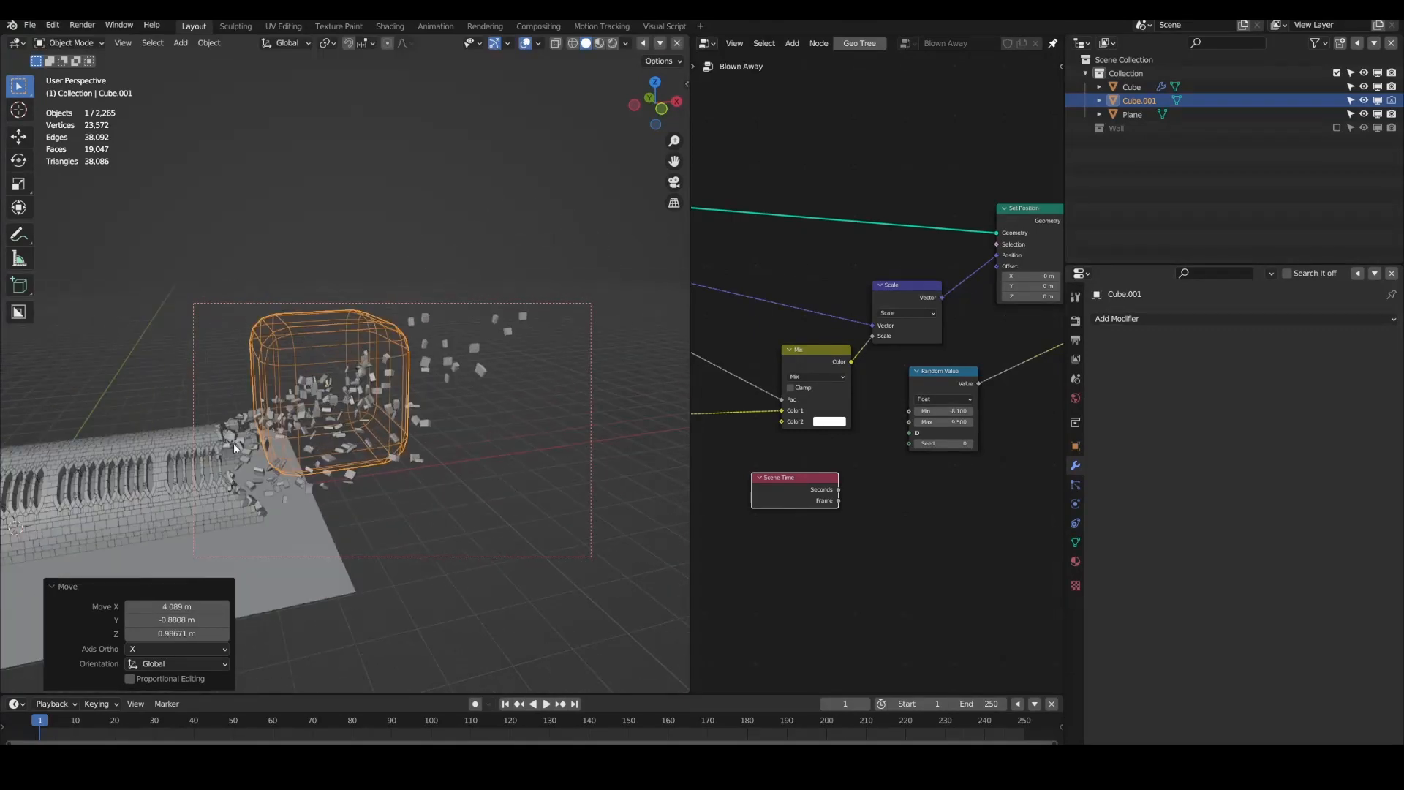
middle_click_drag(249, 442, 464, 379)
key("g")
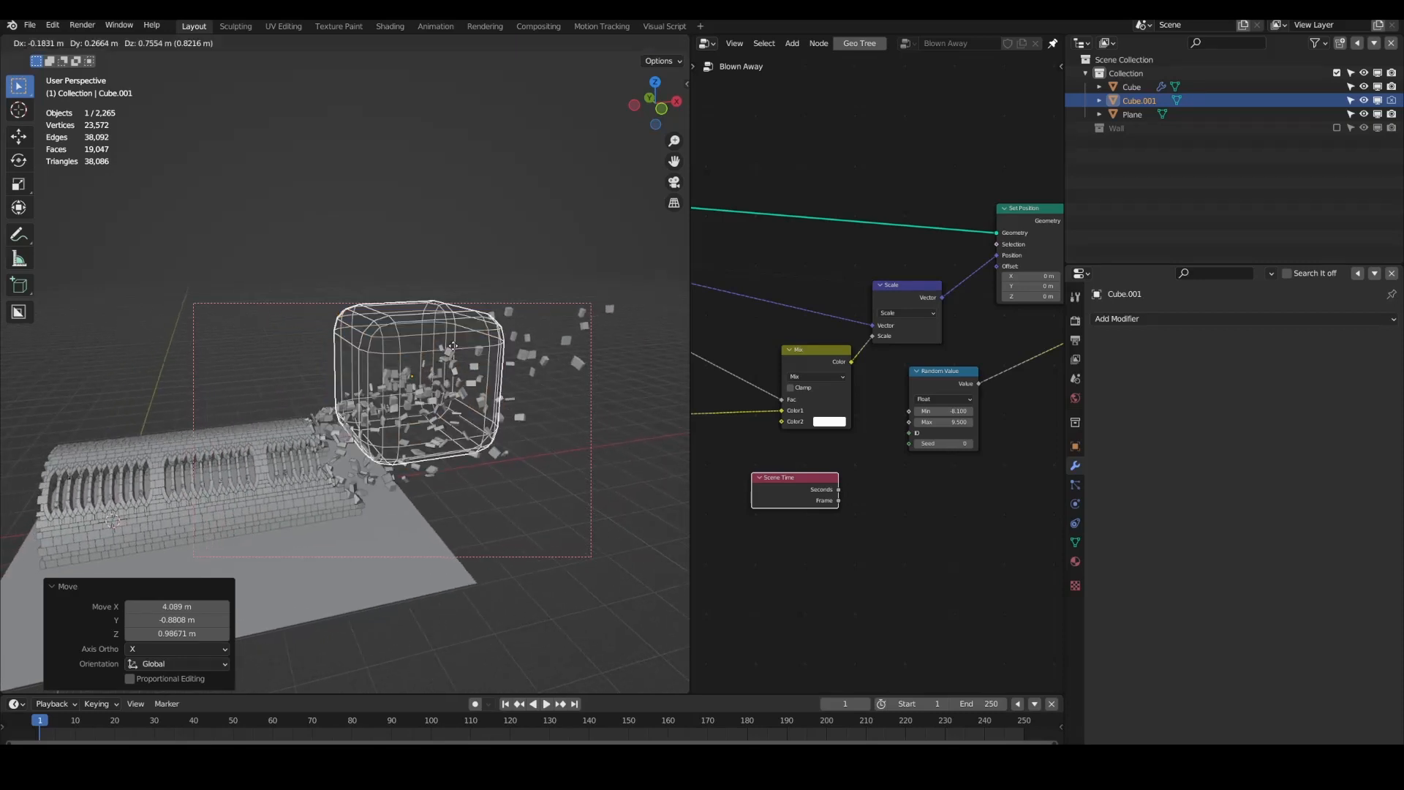
left_click(431, 271)
Step: Delete the Scene Time node from the node tree
scroll(894, 421, "down", 8)
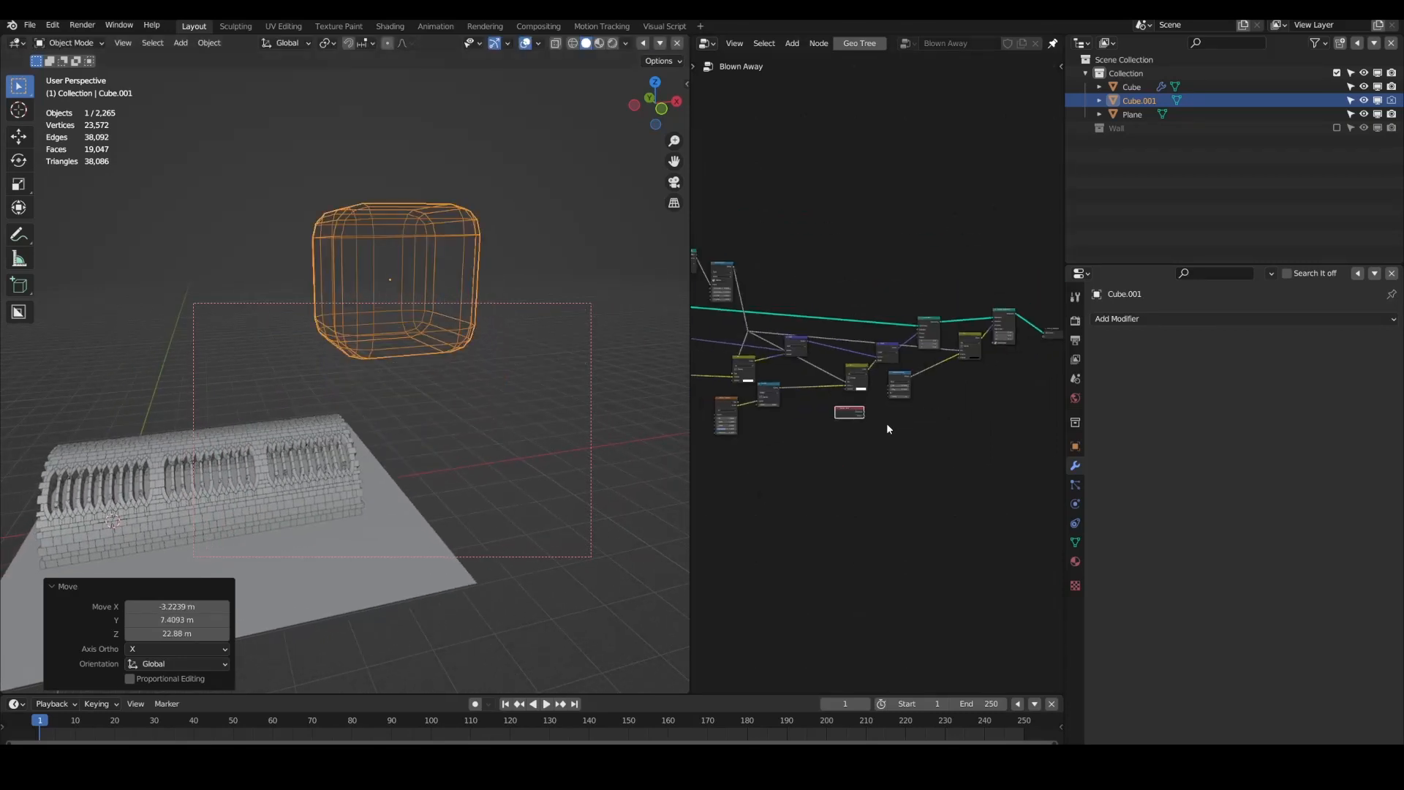
scroll(886, 424, "up", 3)
key("x")
Step: Cut the Map Range node's output link and move the Object Info, Geometry Proximity and Map Range nodes away from the rest of the tree
middle_click_drag(796, 449, 928, 450)
scroll(903, 456, "down", 4)
scroll(927, 454, "up", 2)
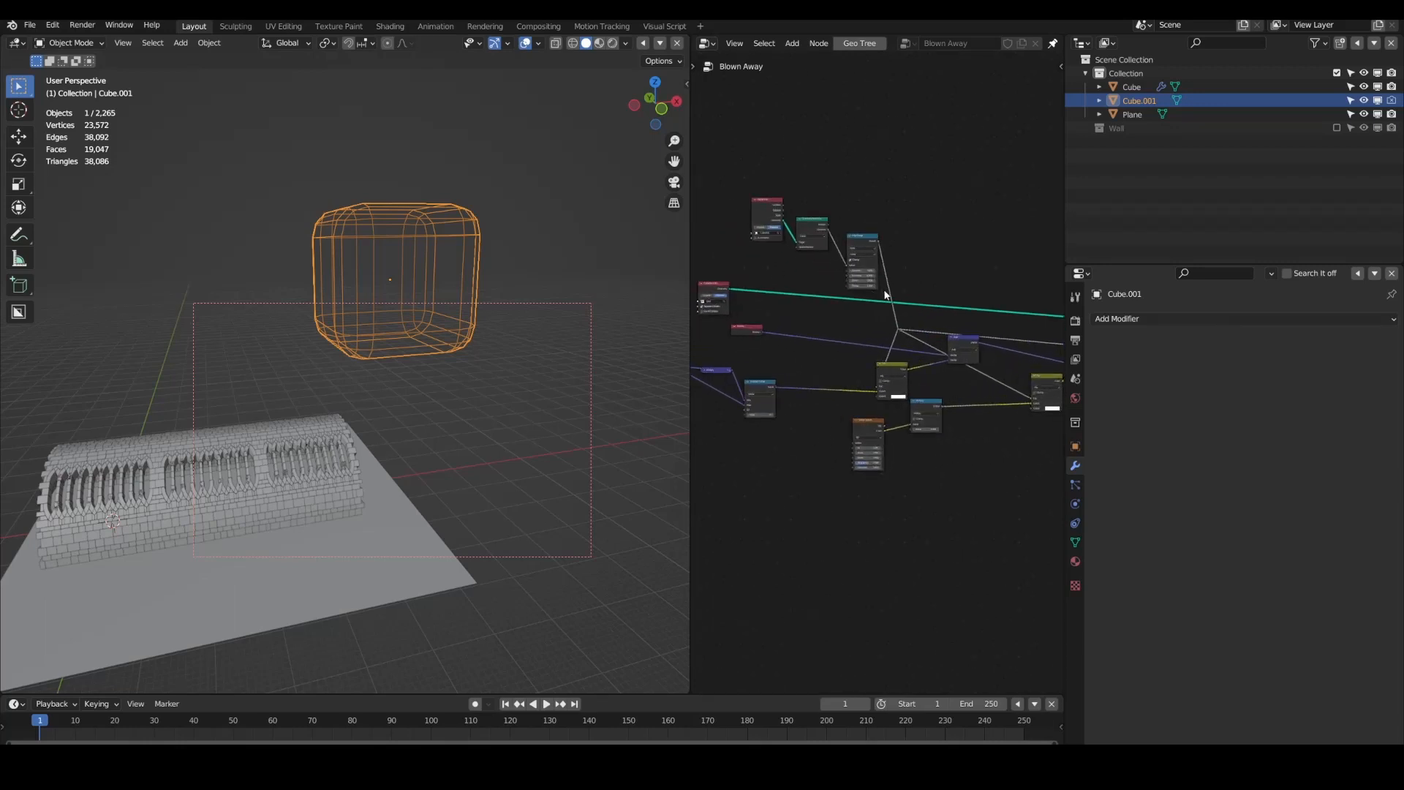
right_click_drag(882, 288, 899, 282, "ctrl")
left_click_drag(914, 285, 735, 196)
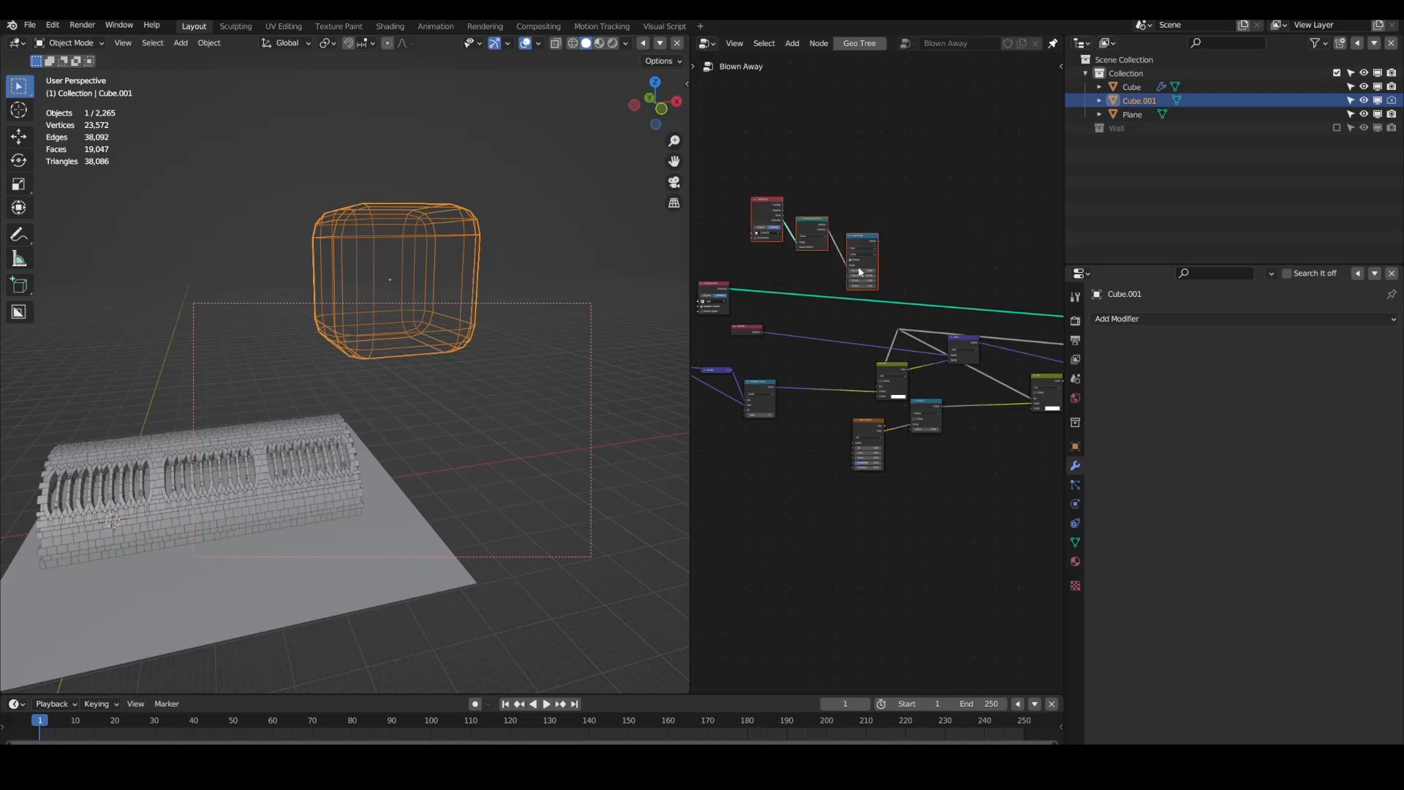
left_click_drag(860, 266, 797, 114)
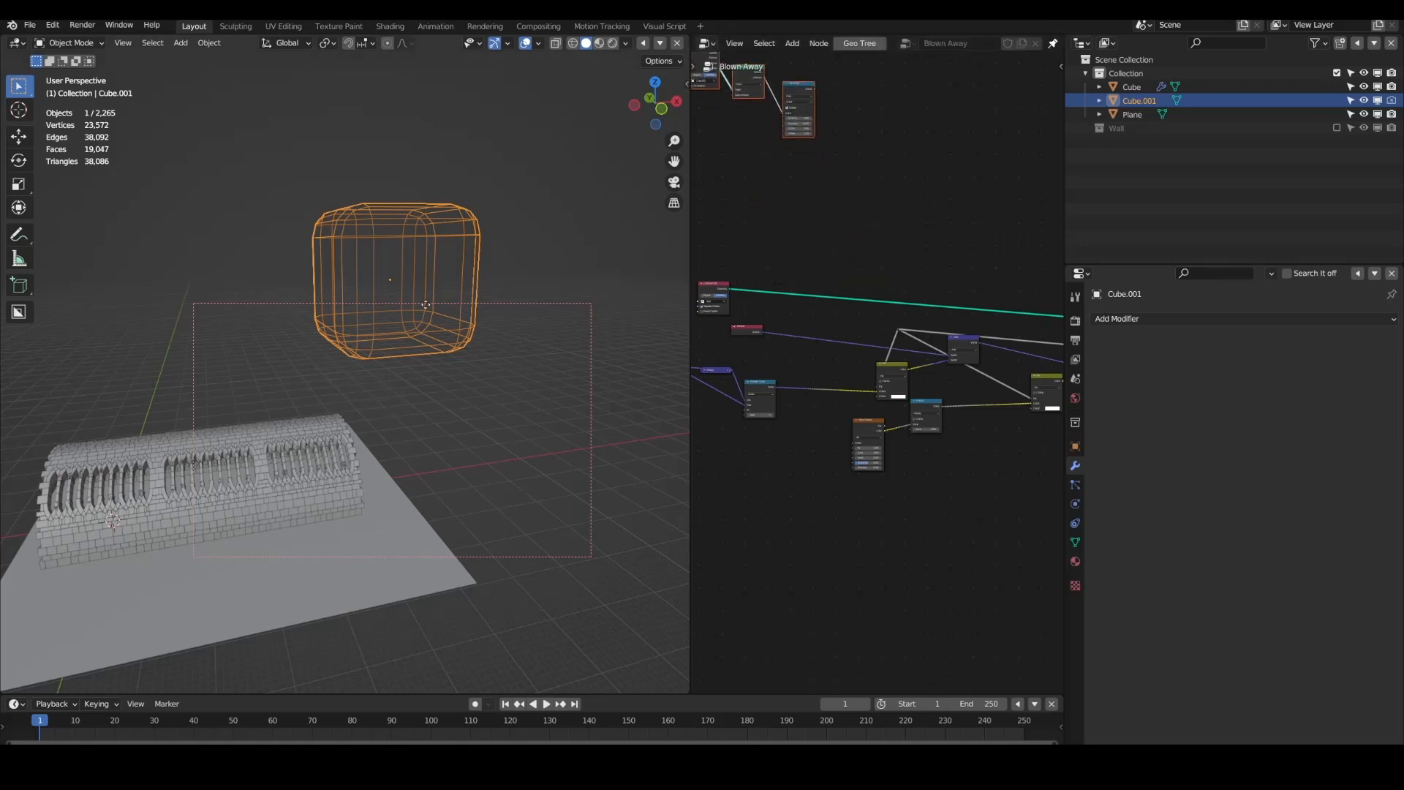
Step: Raise the wire cube higher along Z above the scene and deselect it
key("g")
key("z")
left_click(447, 196)
left_click(500, 380)
Step: Add a sphere empty and scale it up to about 6.351
middle_click_drag(410, 427, 322, 459)
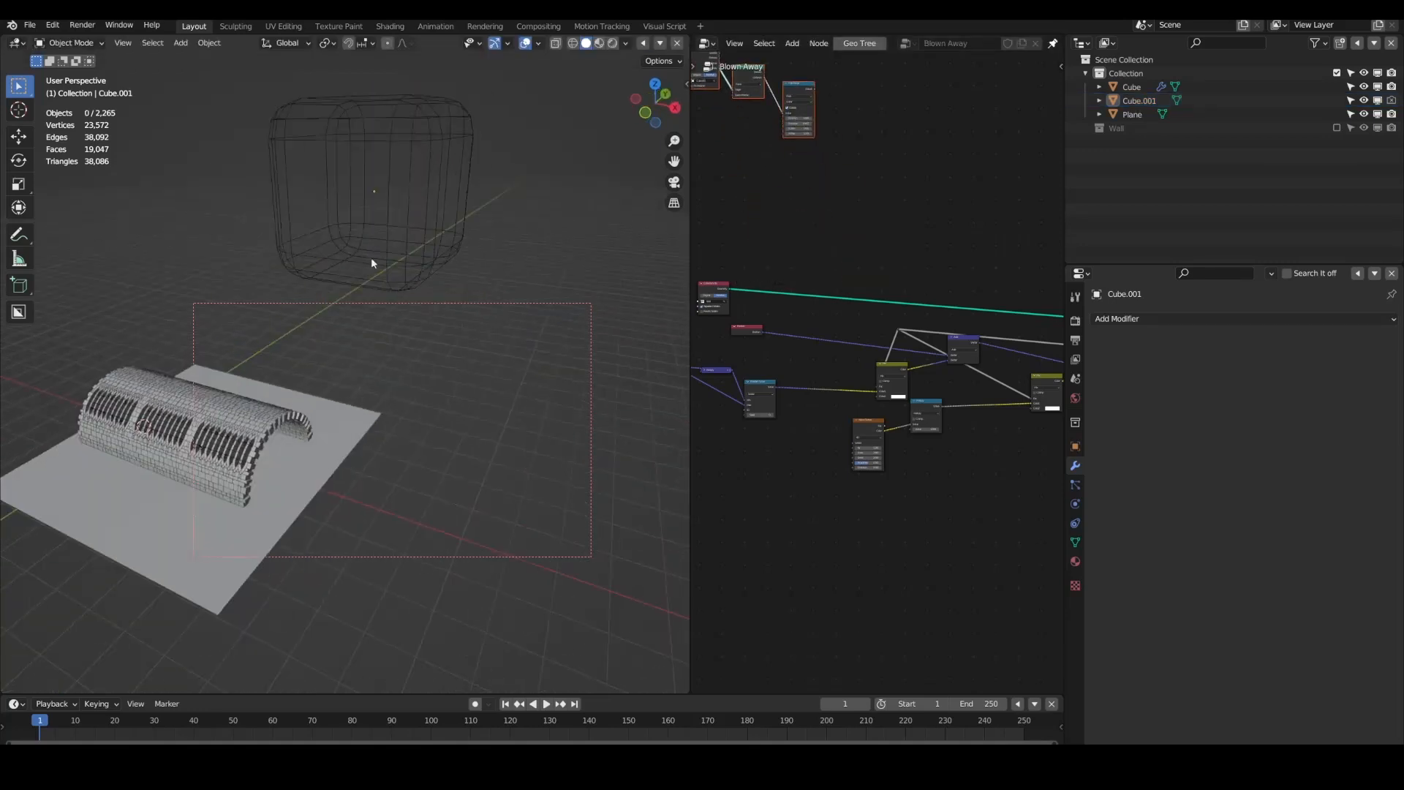
key("shift+a")
mouse_move(330, 430)
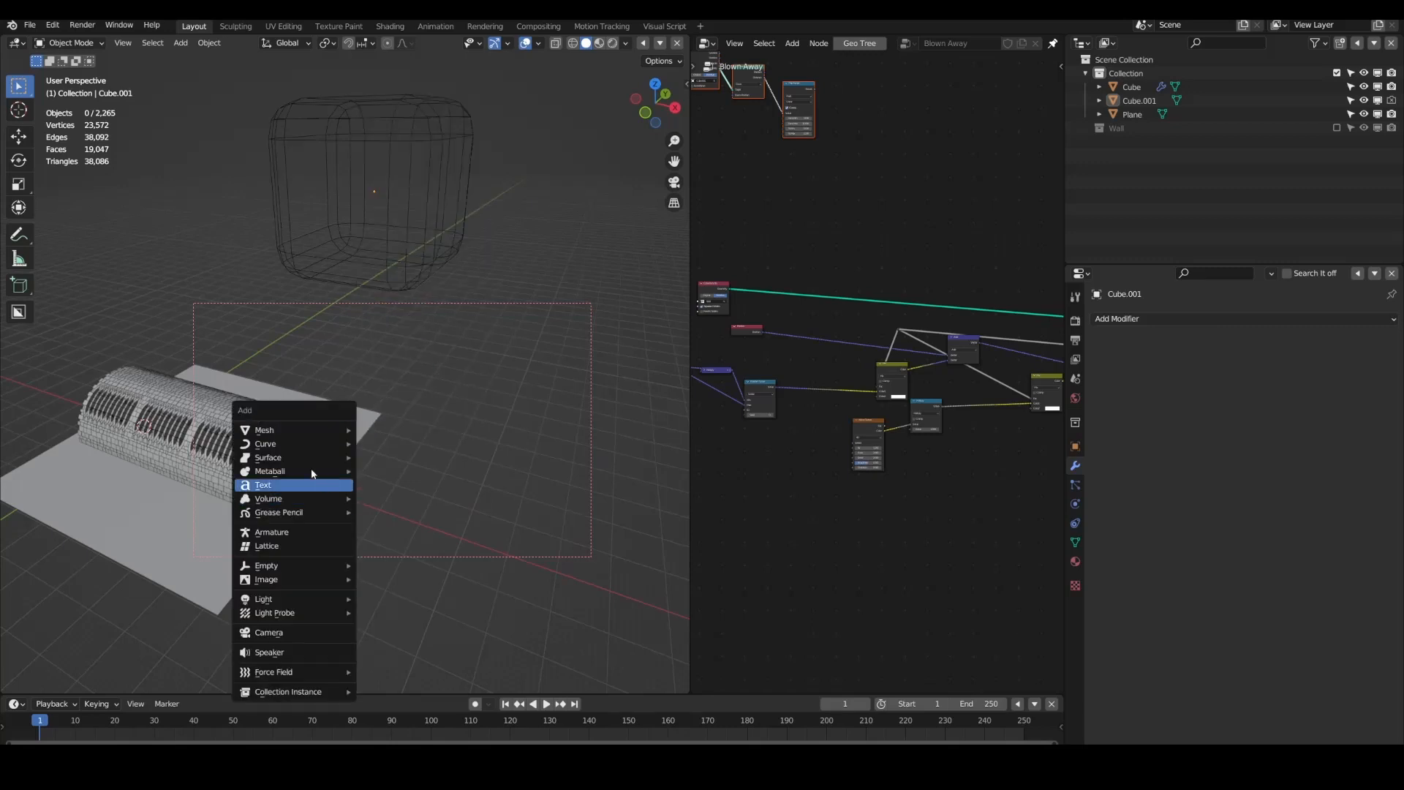
mouse_move(292, 567)
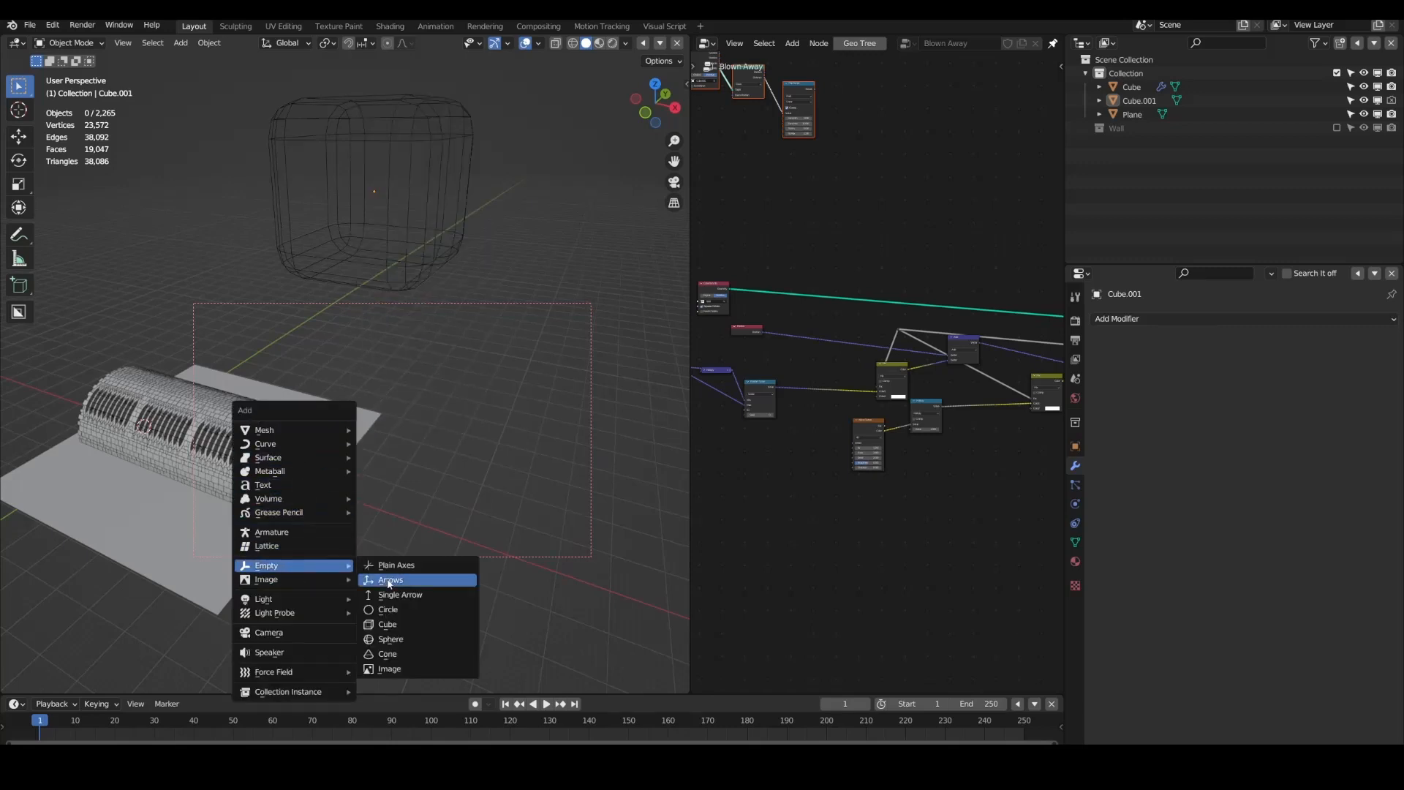
left_click(390, 639)
key("s")
left_click(236, 492)
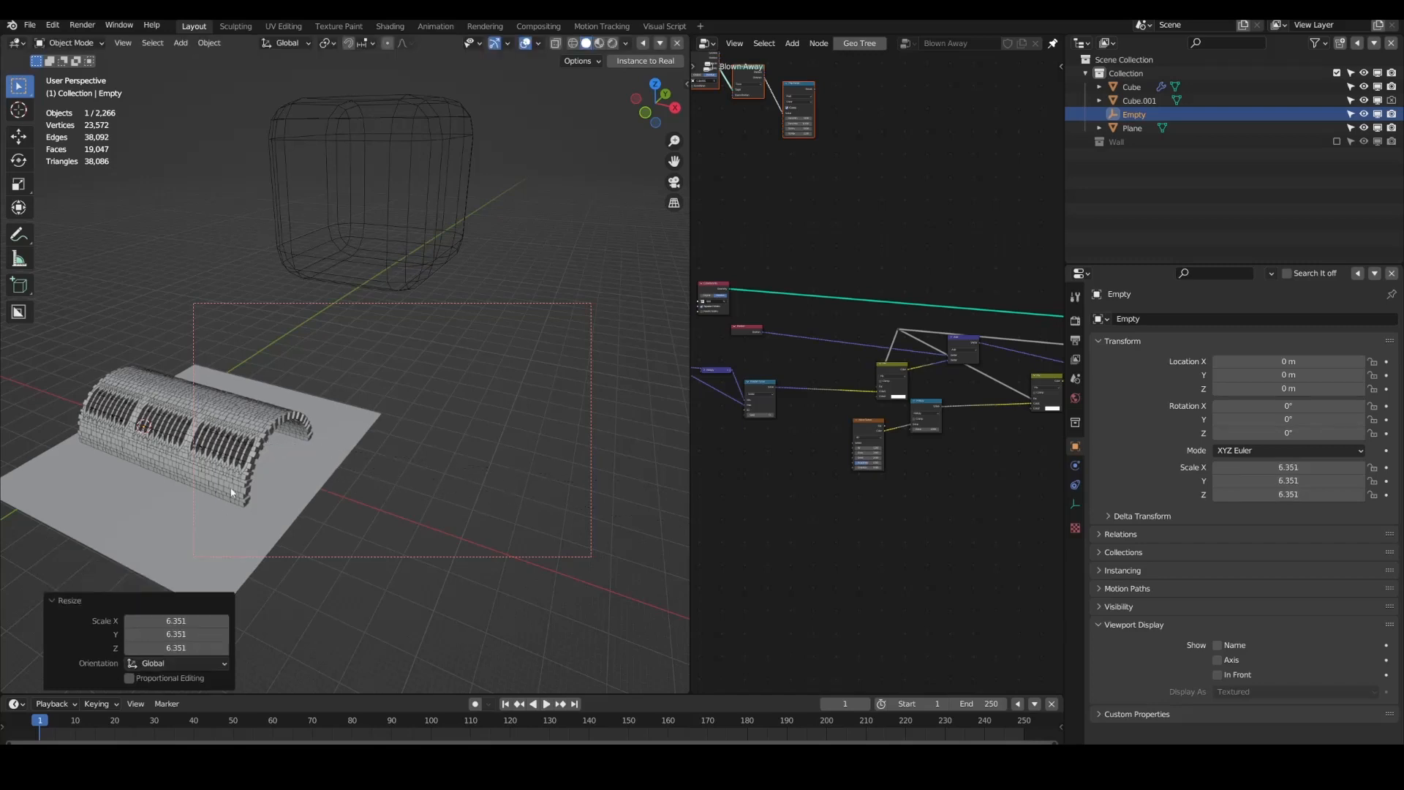
Step: Move the sphere empty out beyond the tunnel's open end, to about X 82.05, Y 21.78 and Z -17.65 m
key("g")
left_click(472, 499)
key("x")
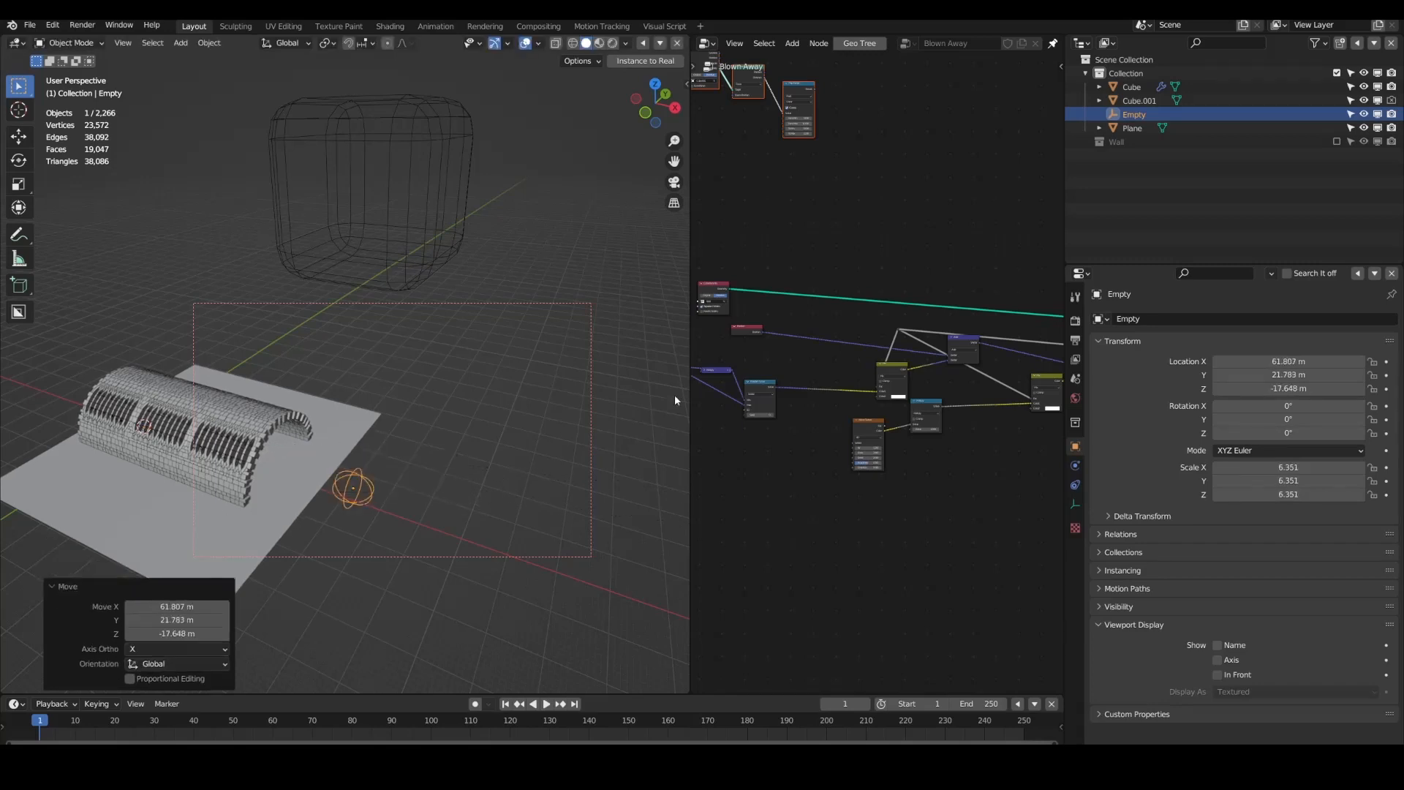
key("g")
key("x")
left_click(525, 455)
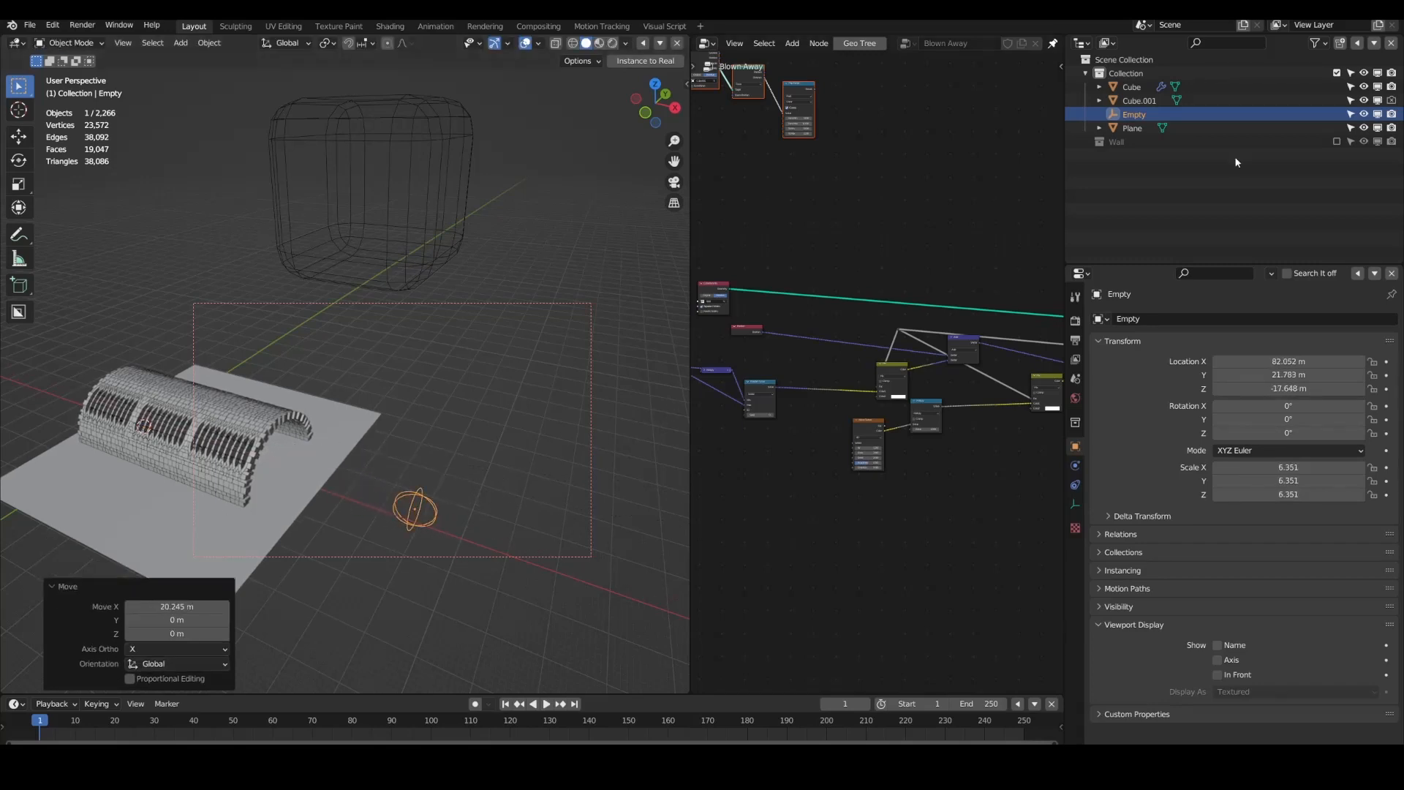
Step: Rename the sphere empty as Target and select the brick tunnel object
double_click(1134, 114)
type("Target")
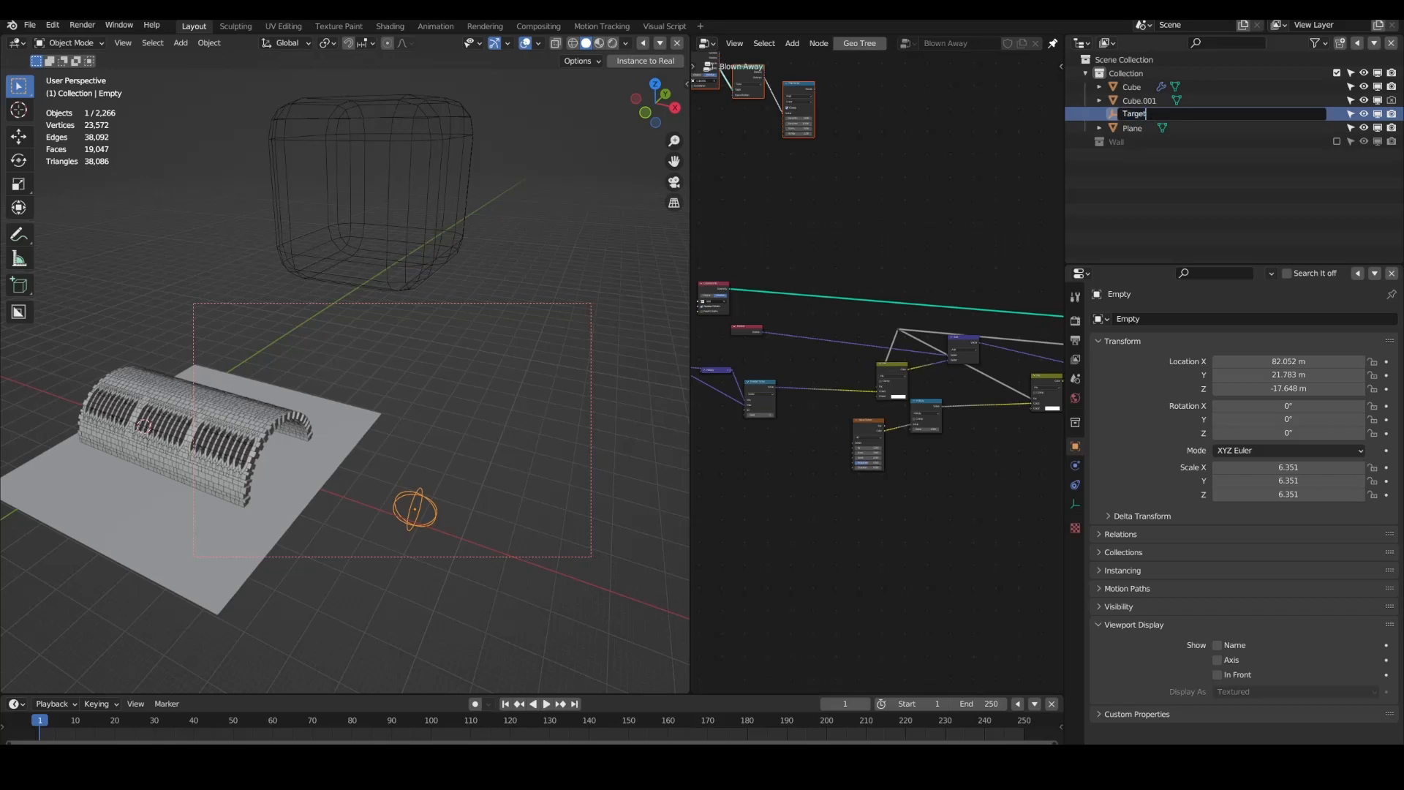
key("Return")
left_click(256, 447)
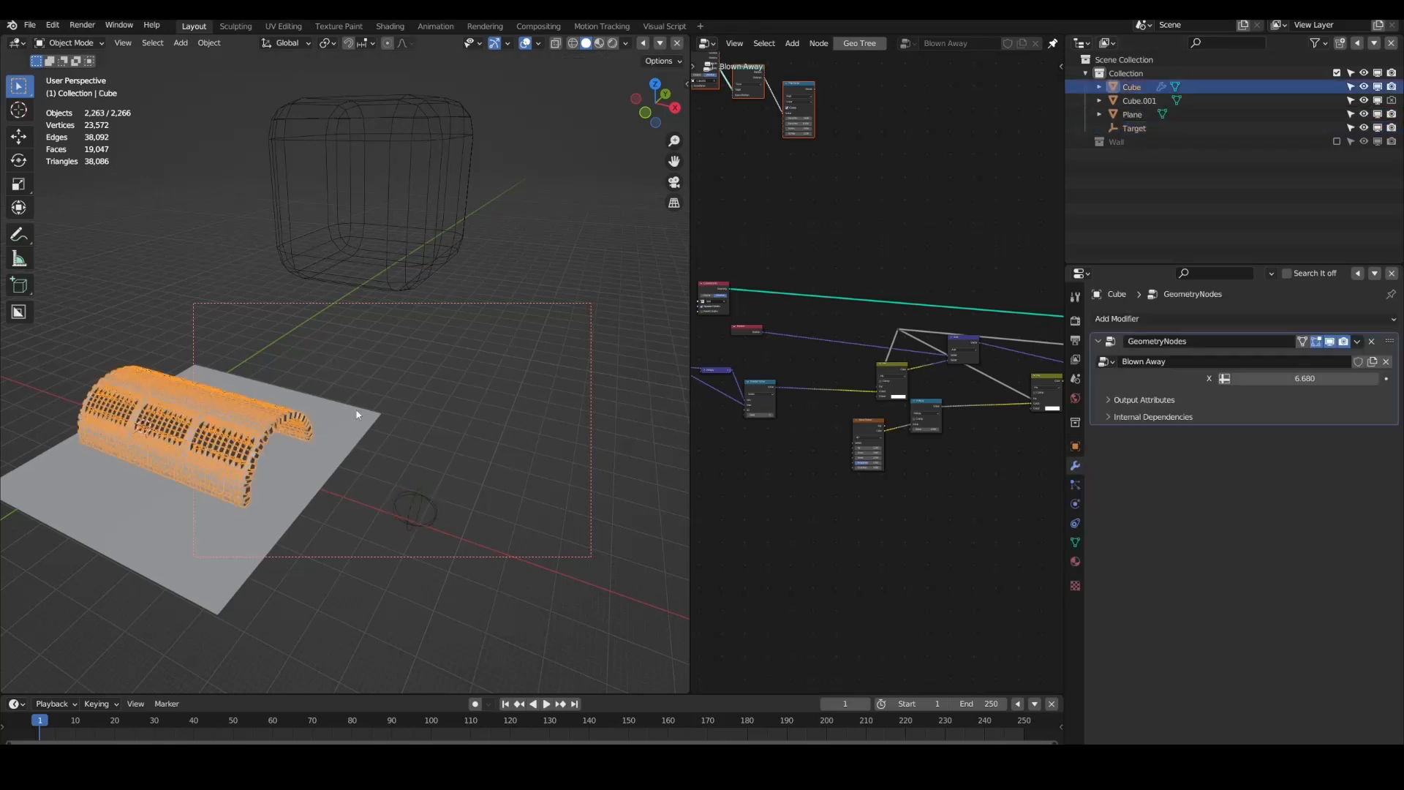
Step: Add the Target empty to the node tree as an Object Info node, placed above the existing wire cube nodes
middle_click_drag(992, 315, 1174, 305)
middle_click_drag(658, 314, 632, 320)
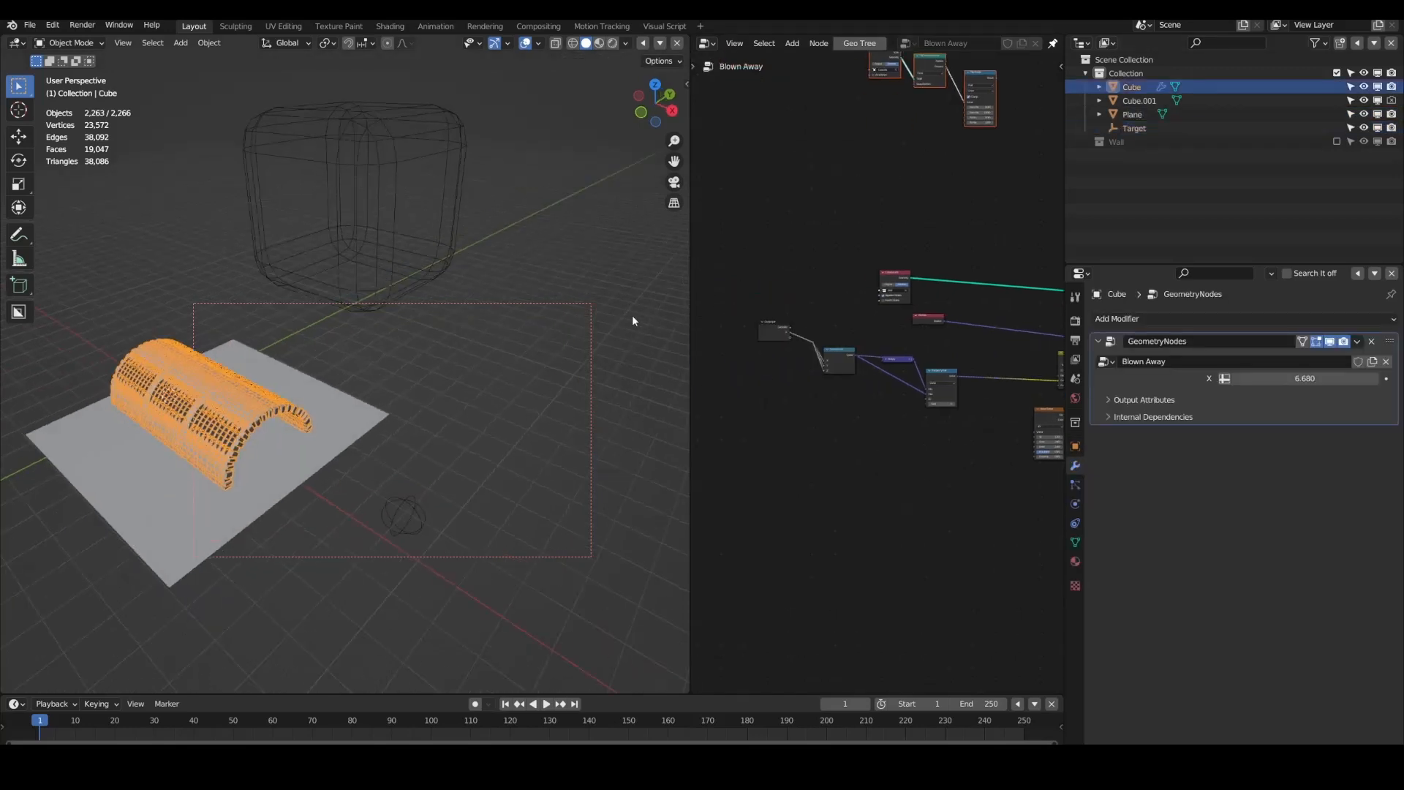
left_click(477, 399)
middle_click_drag(932, 281, 786, 323)
left_click_drag(1131, 128, 808, 283)
scroll(875, 292, "up", 2)
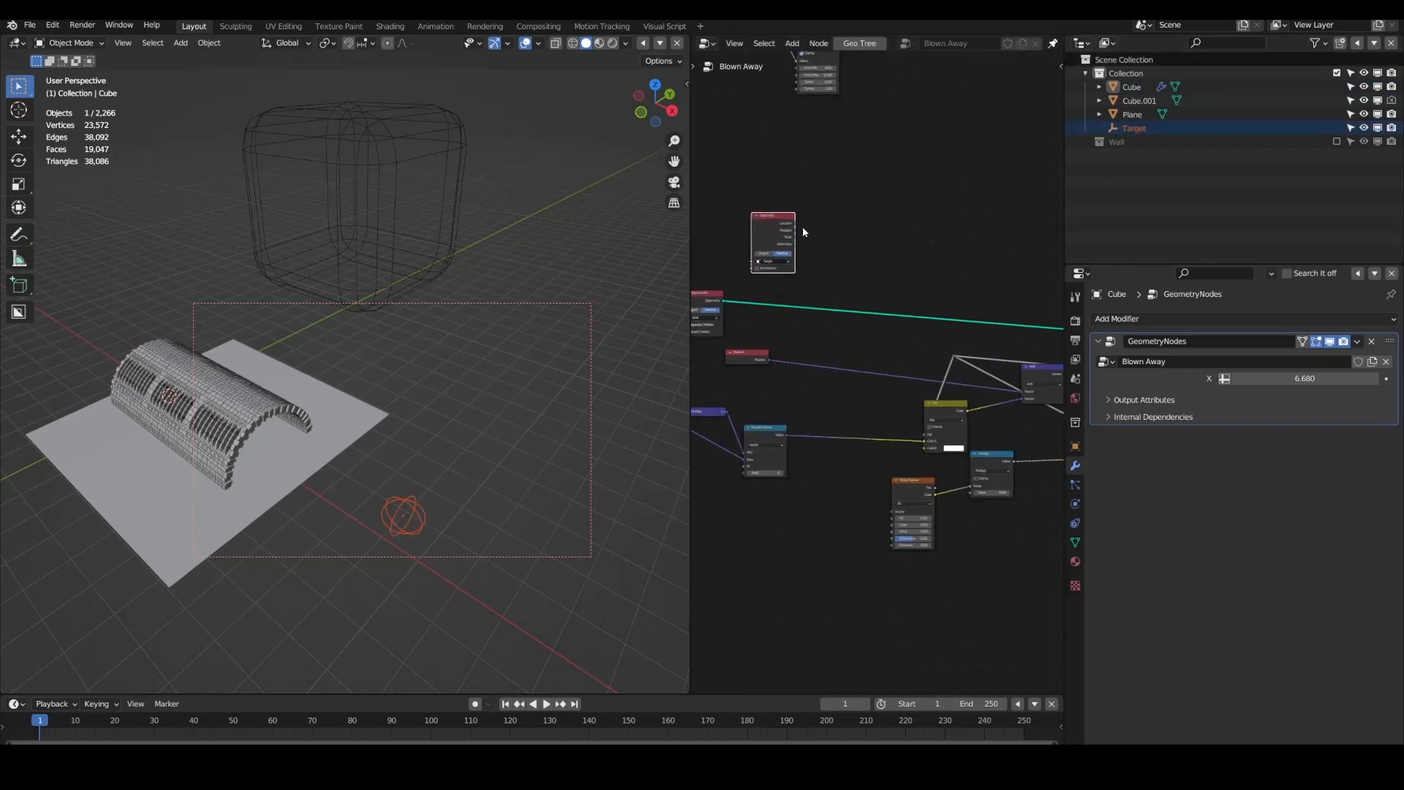
Step: Add a Vector Math node beside the Target's Object Info node and set its operation to Subtract
scroll(855, 281, "up", 2)
key("shift+a")
mouse_move(804, 501)
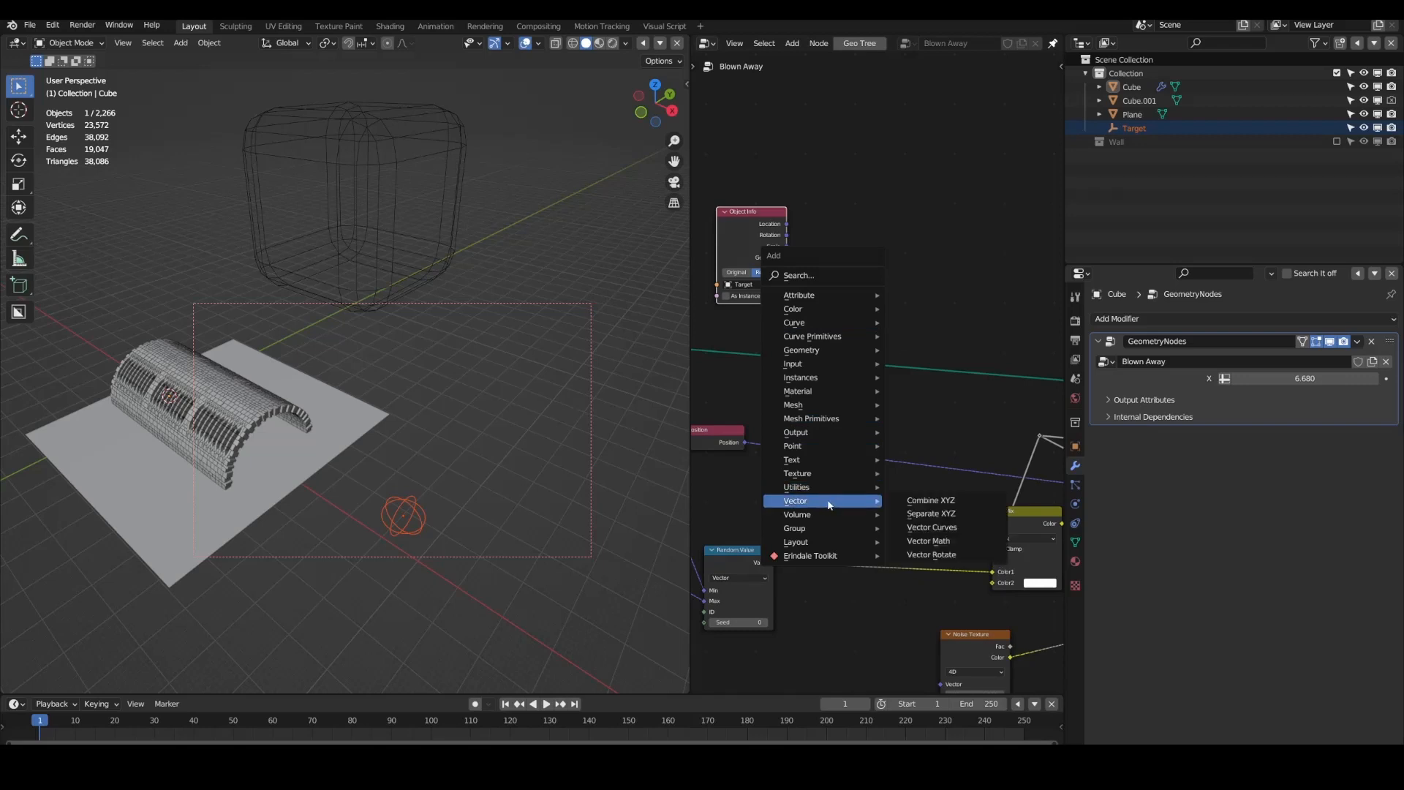
left_click(925, 530)
left_click(822, 204)
scroll(822, 204, "up", 2)
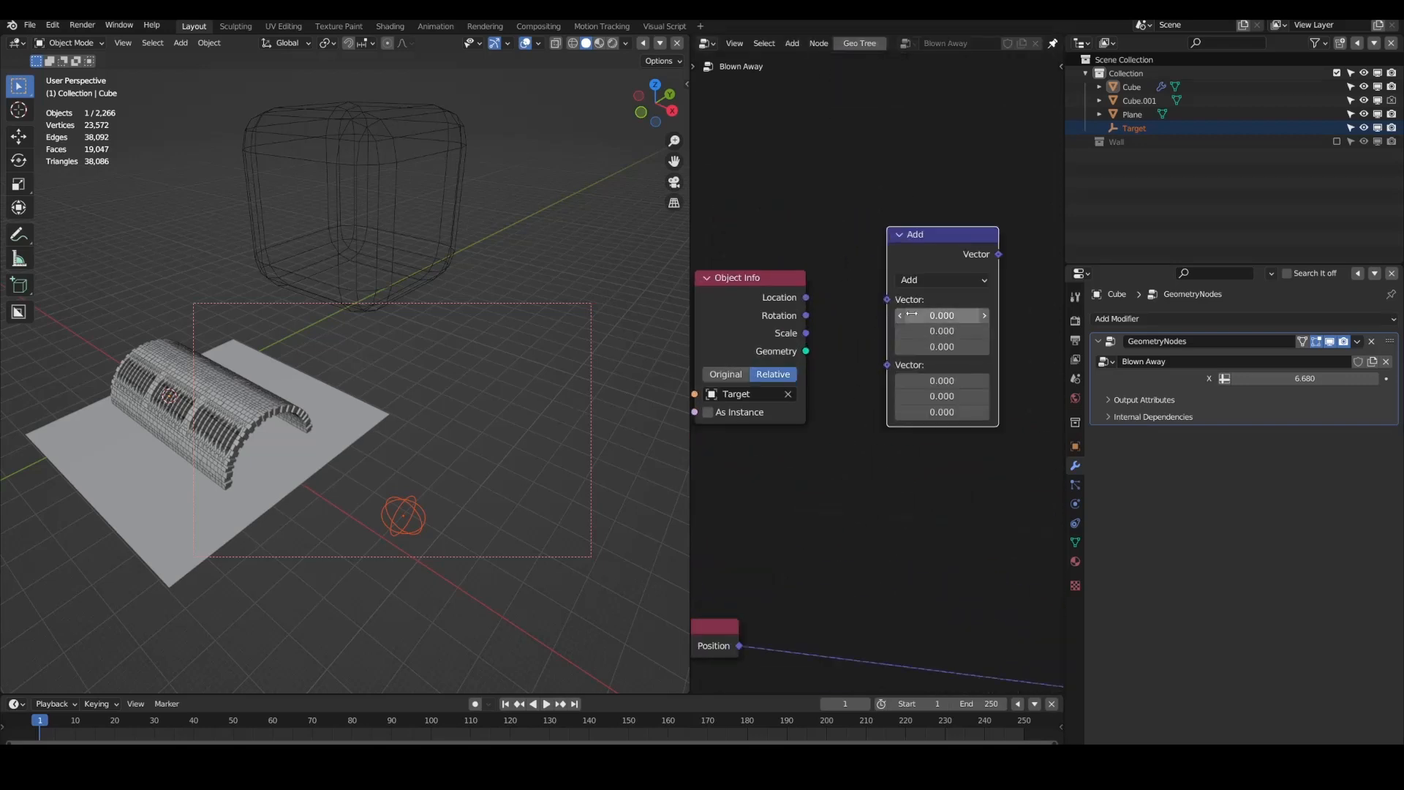
left_click(926, 280)
left_click(920, 314)
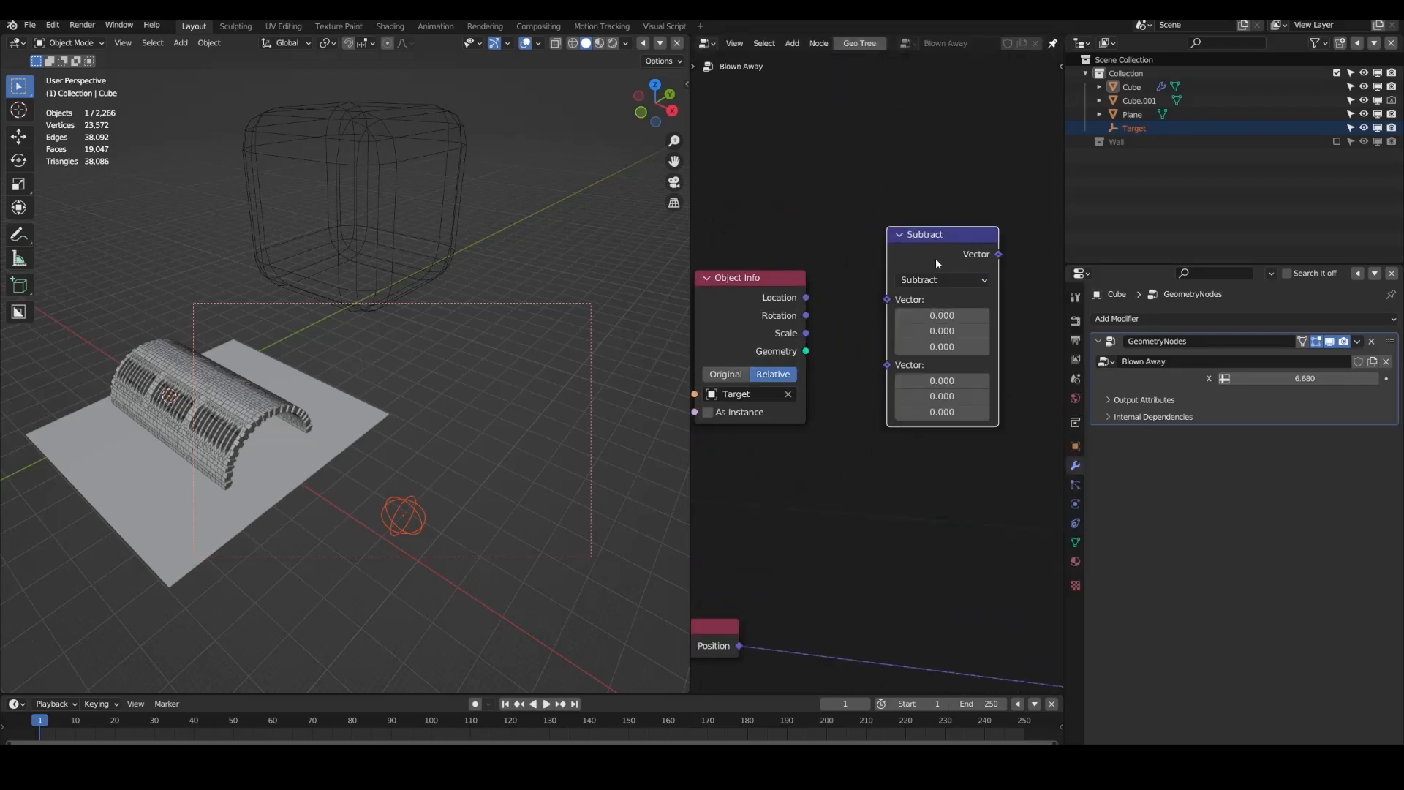
Step: Duplicate the Subtract node, set the copy to Divide, and space it out beyond the original
key("shift+d")
left_click(1039, 277)
left_click(1038, 277)
left_click(1042, 350)
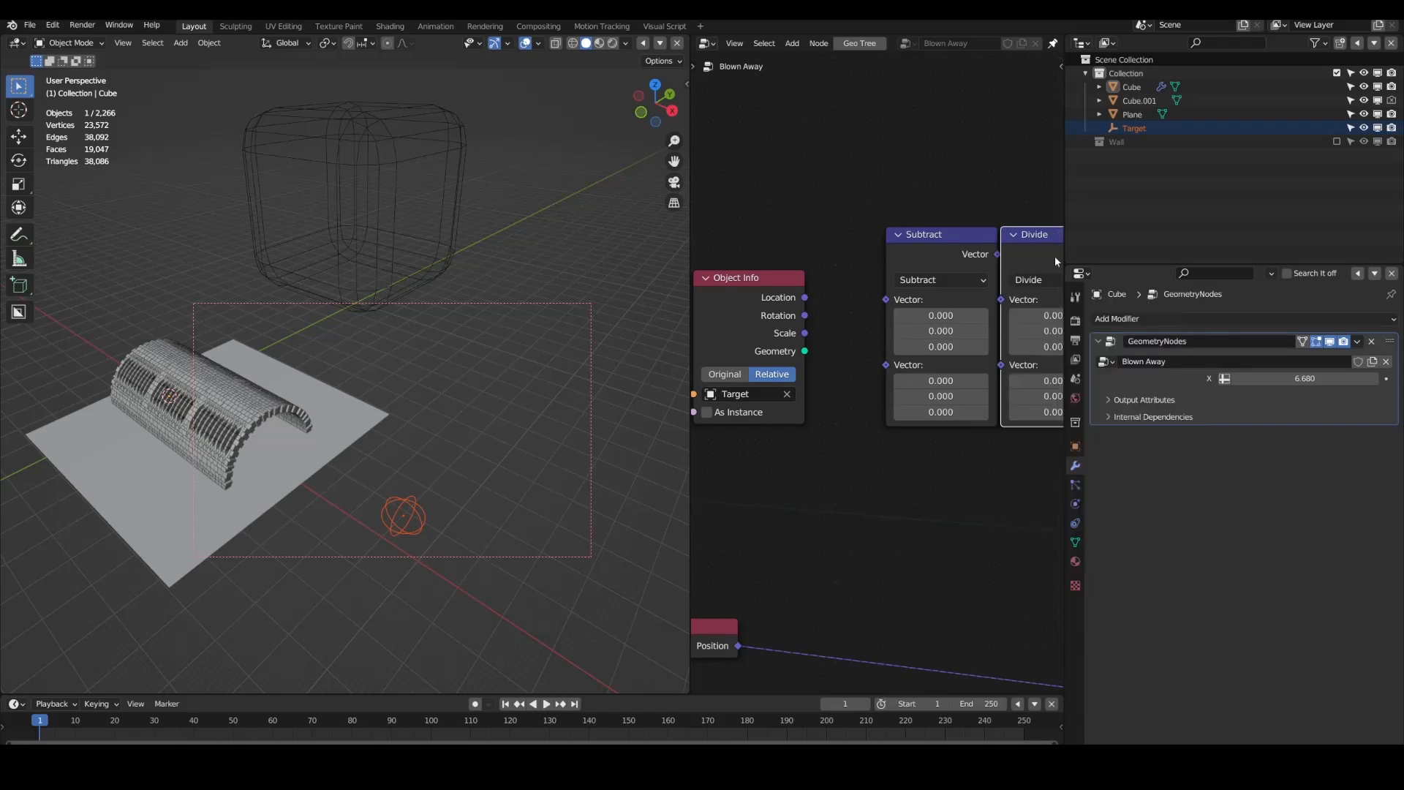
middle_click_drag(974, 286, 824, 283)
left_click_drag(856, 251, 910, 252)
Step: Feed a new Position node into the Subtract node's first vector input and the Target's Location into its second
middle_click_drag(708, 313, 799, 326)
left_click_drag(778, 305, 860, 307)
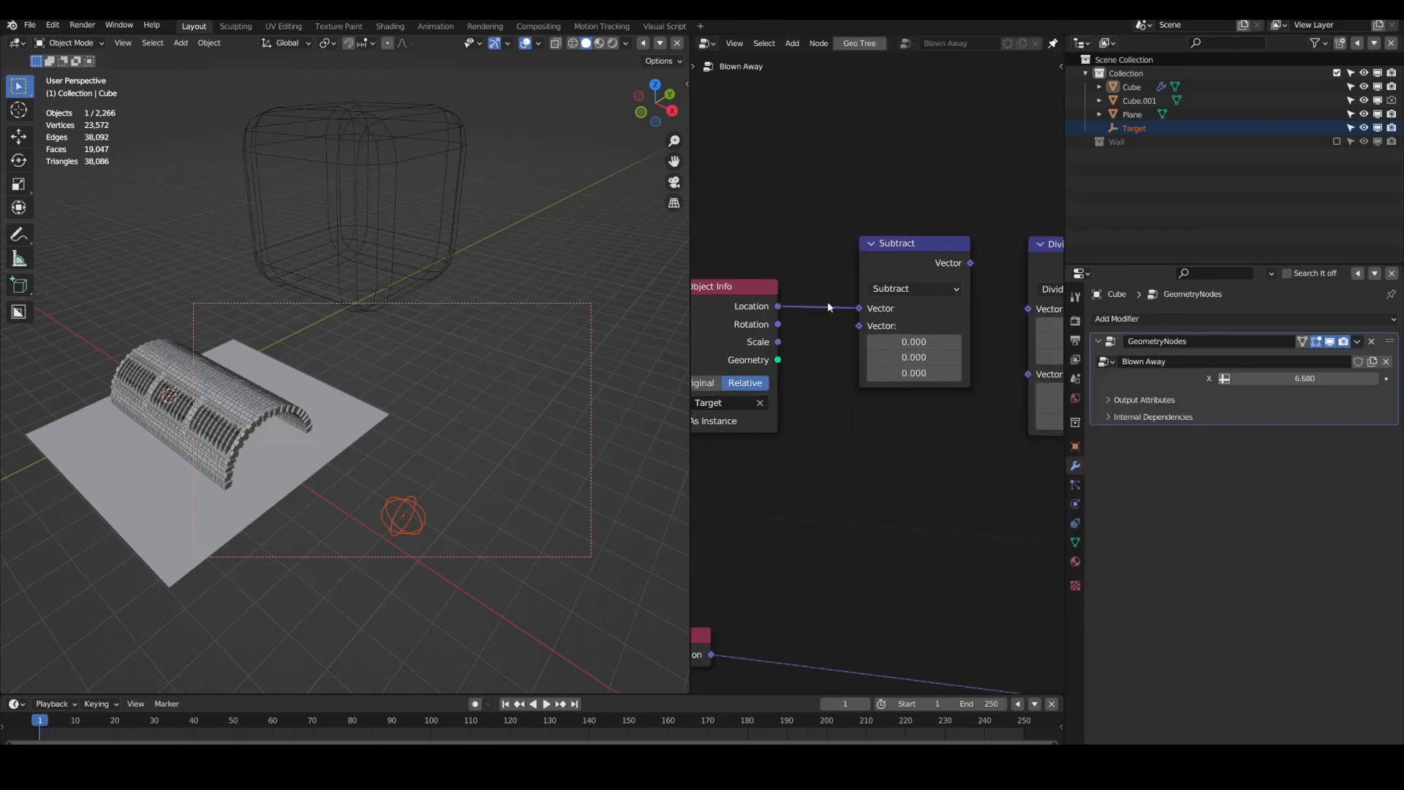
middle_click_drag(797, 237, 852, 291)
key("shift+a")
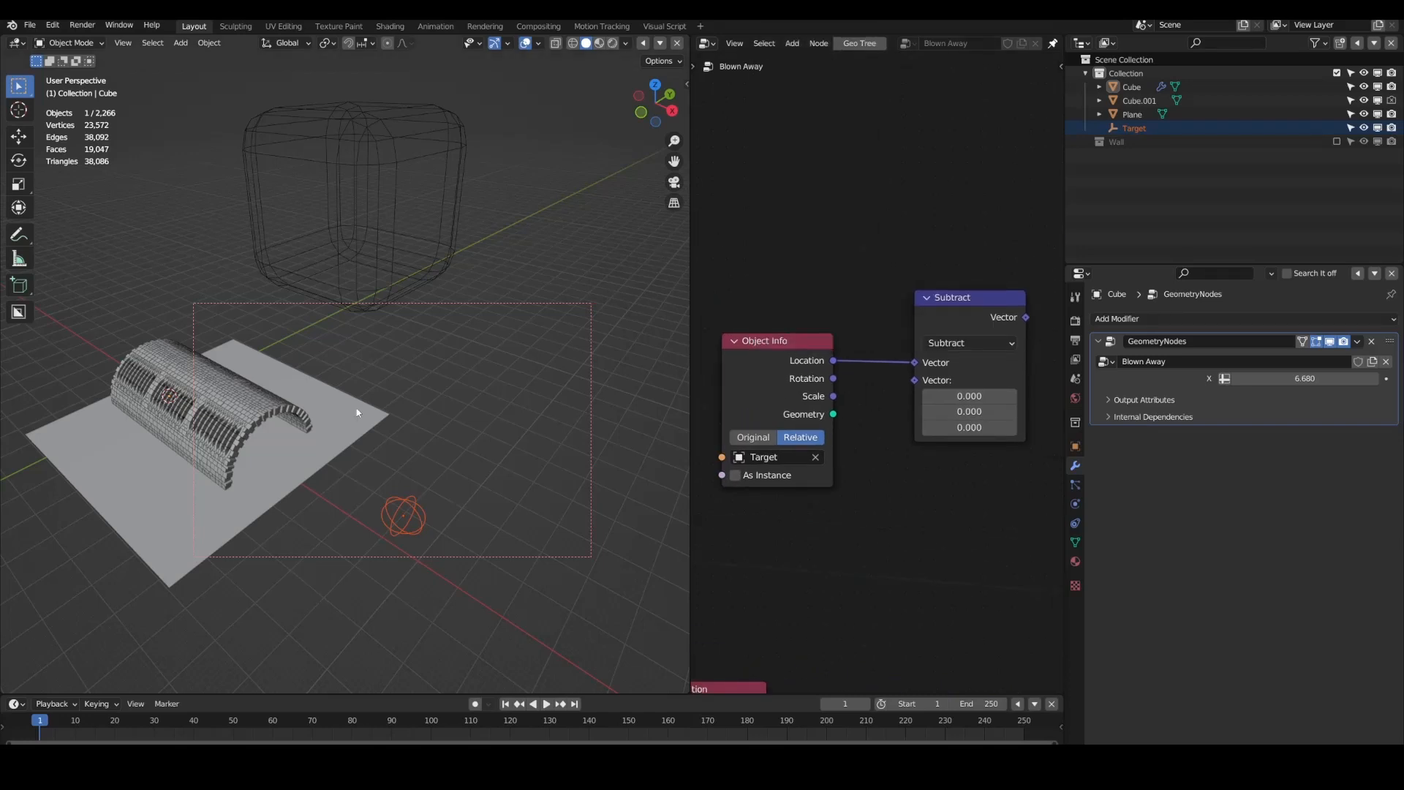
key("shift+a")
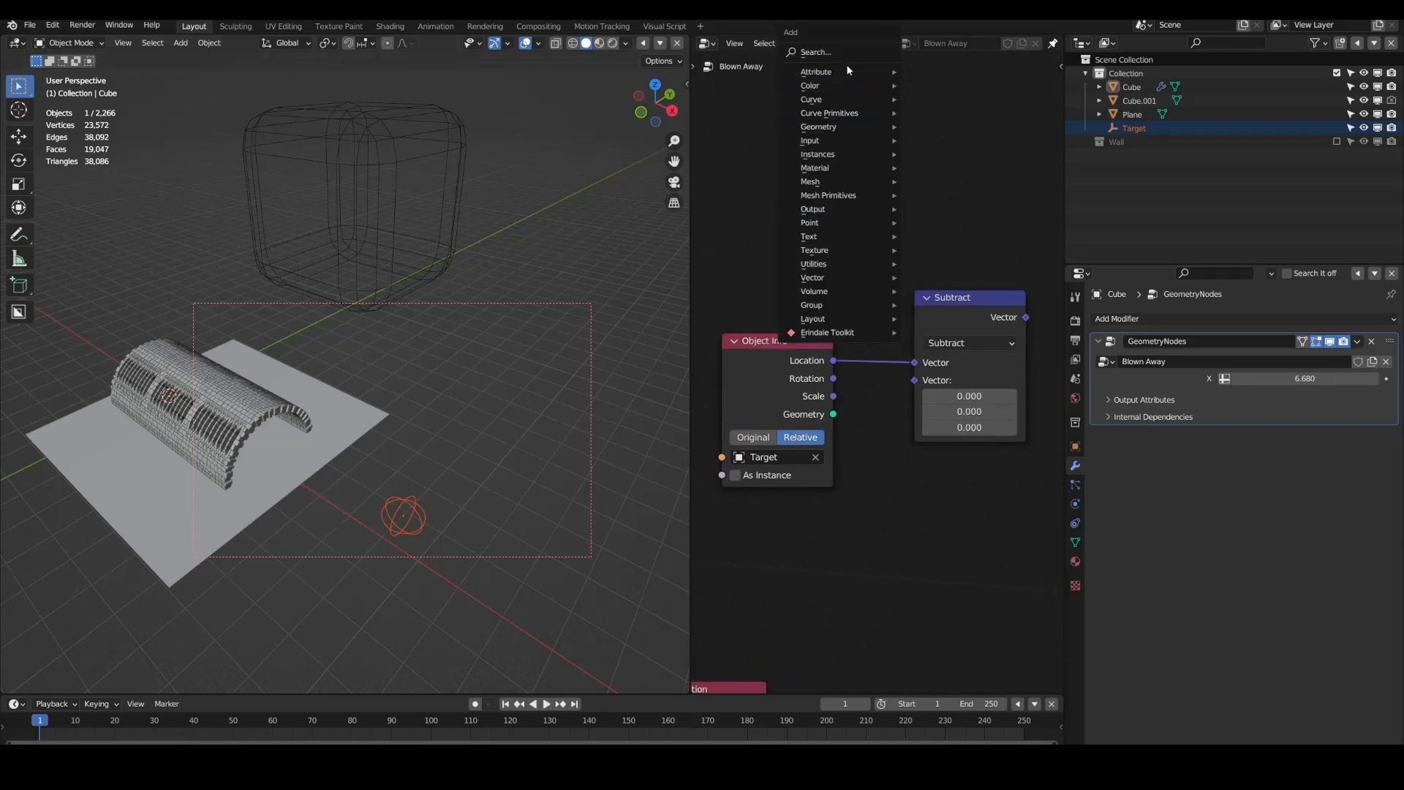
mouse_move(831, 173)
mouse_move(810, 140)
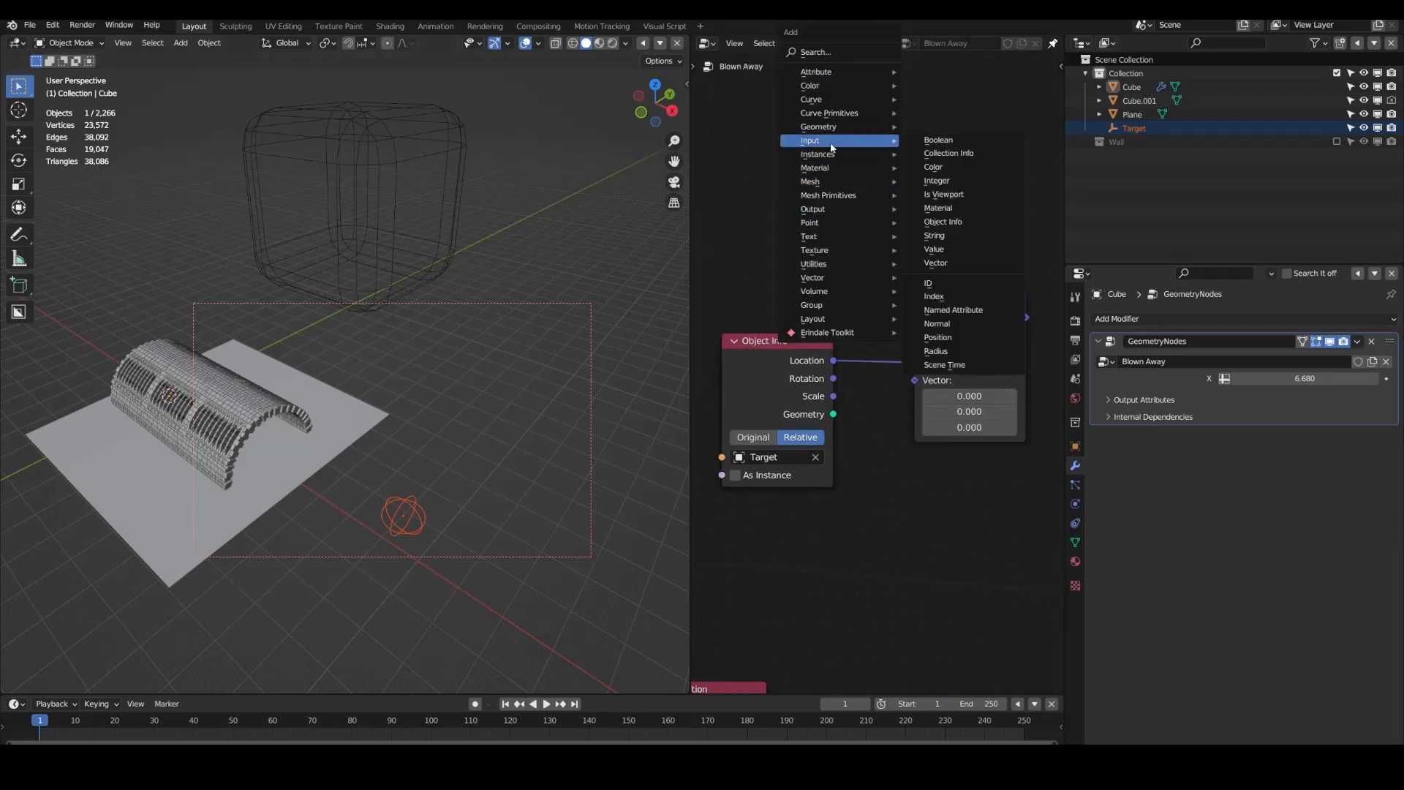
left_click(951, 338)
left_click_drag(799, 243, 919, 381)
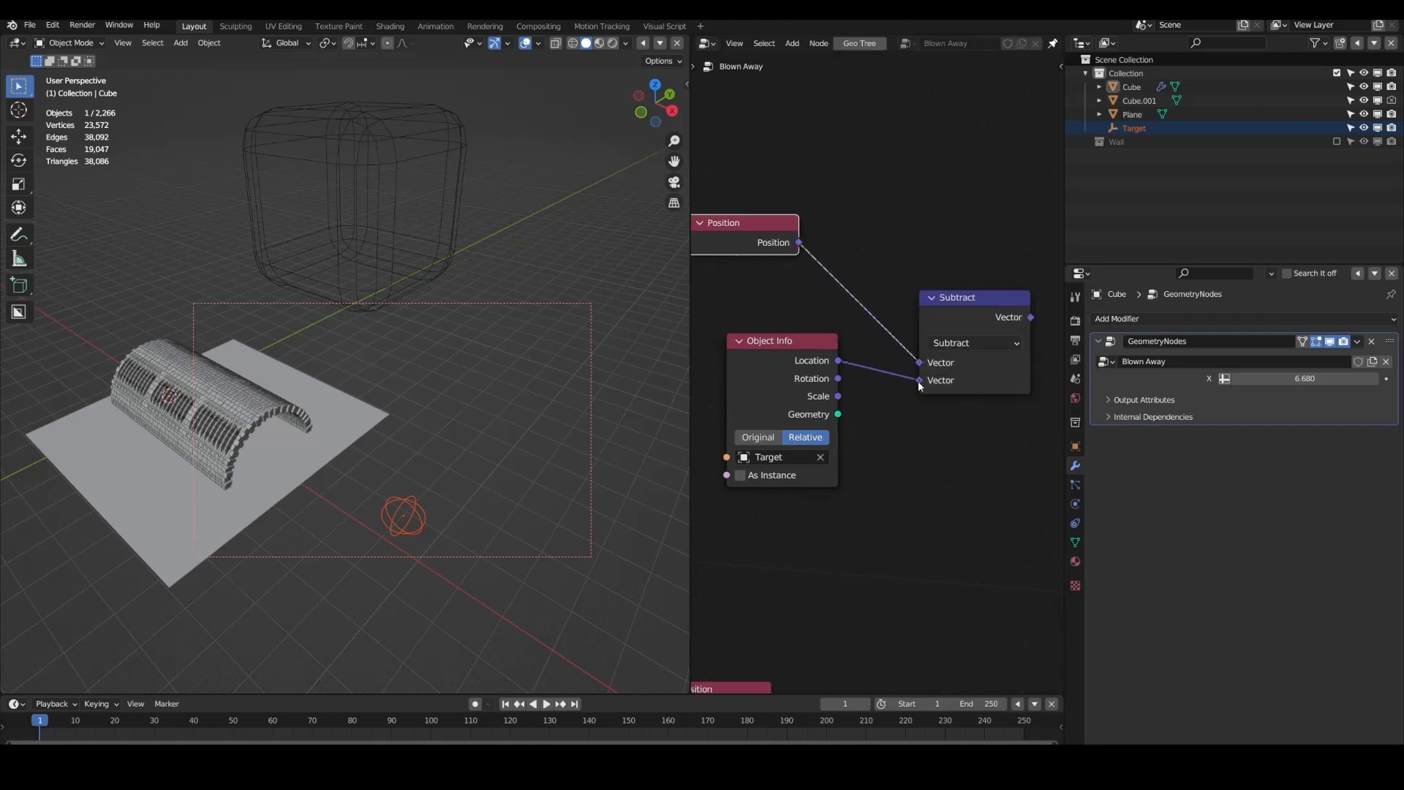
mouse_move(778, 388)
left_mouse_down()
mouse_move(782, 349)
mouse_move(776, 401)
left_mouse_up()
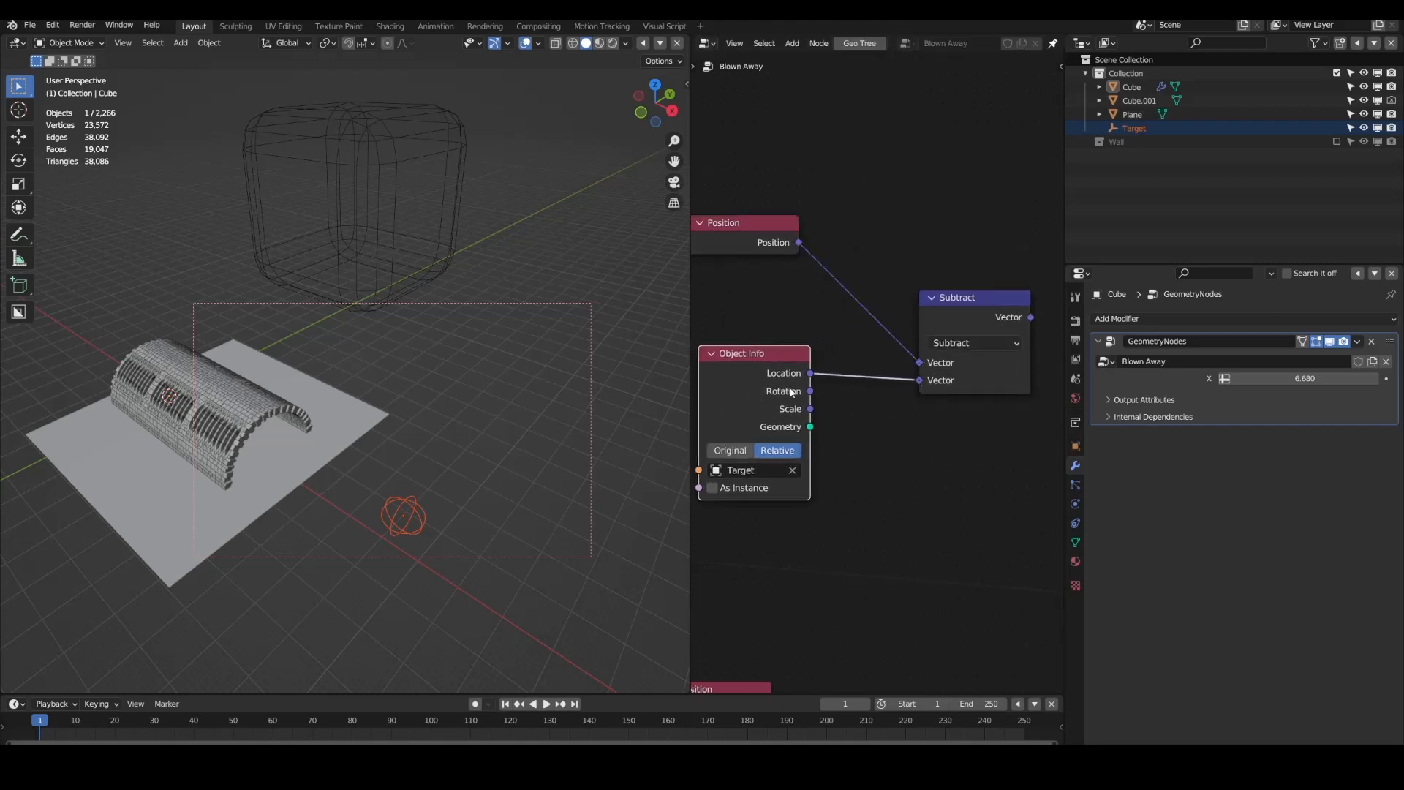
Step: Link the Subtract result to the Divide node's first input and the Target's Scale to its second input
scroll(945, 369, "down", 6)
middle_click_drag(945, 369, 860, 382)
scroll(860, 382, "down", 1)
left_click_drag(904, 350, 938, 376)
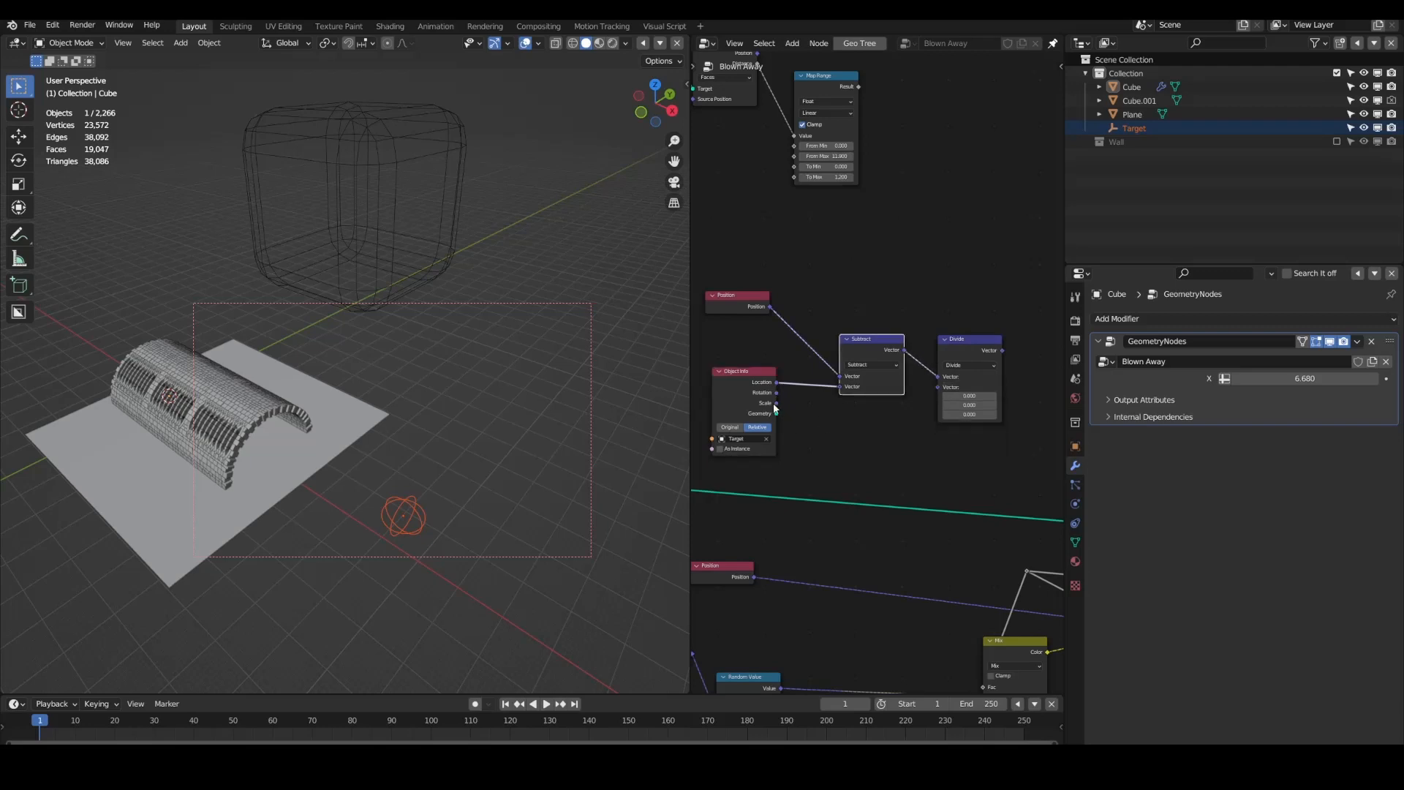
left_click_drag(776, 402, 938, 387)
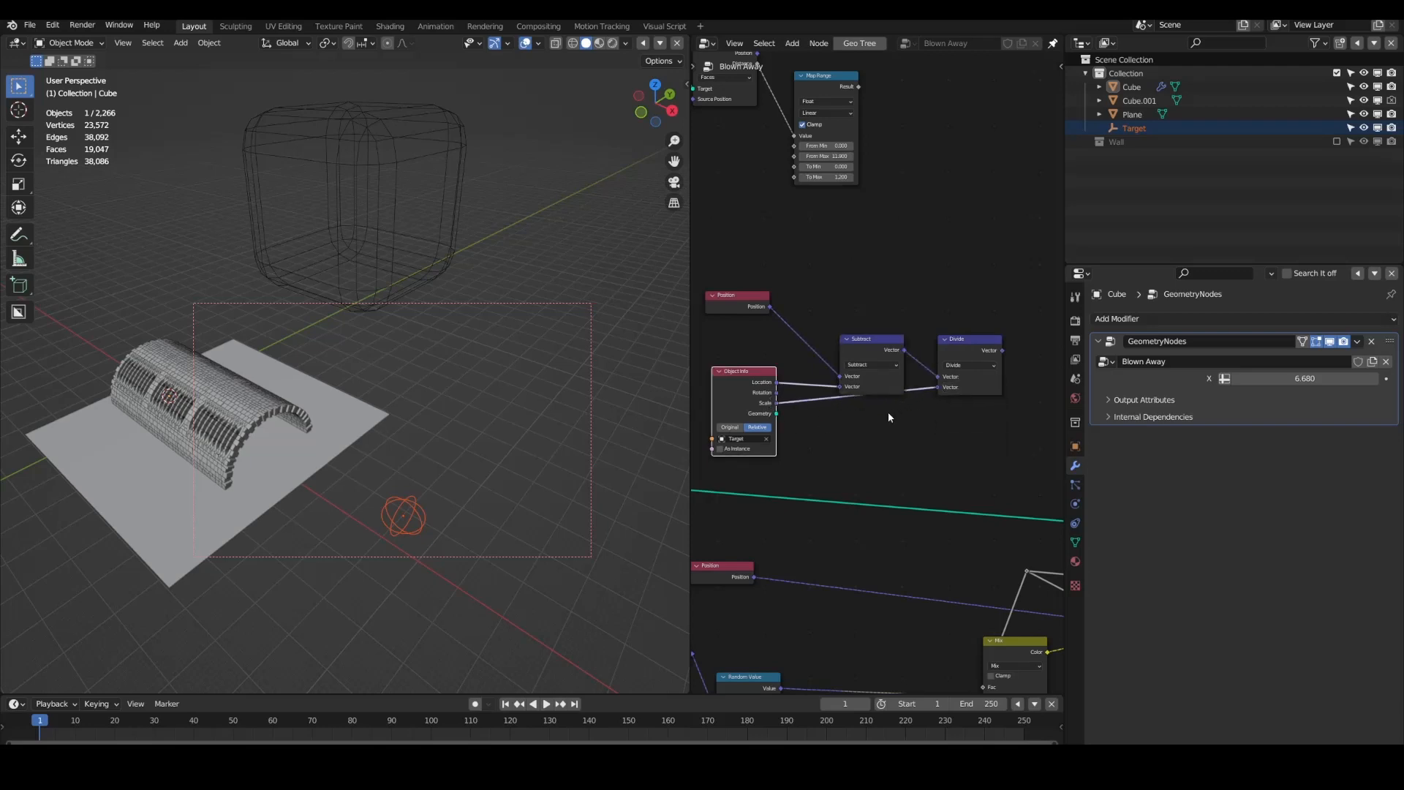
key("s")
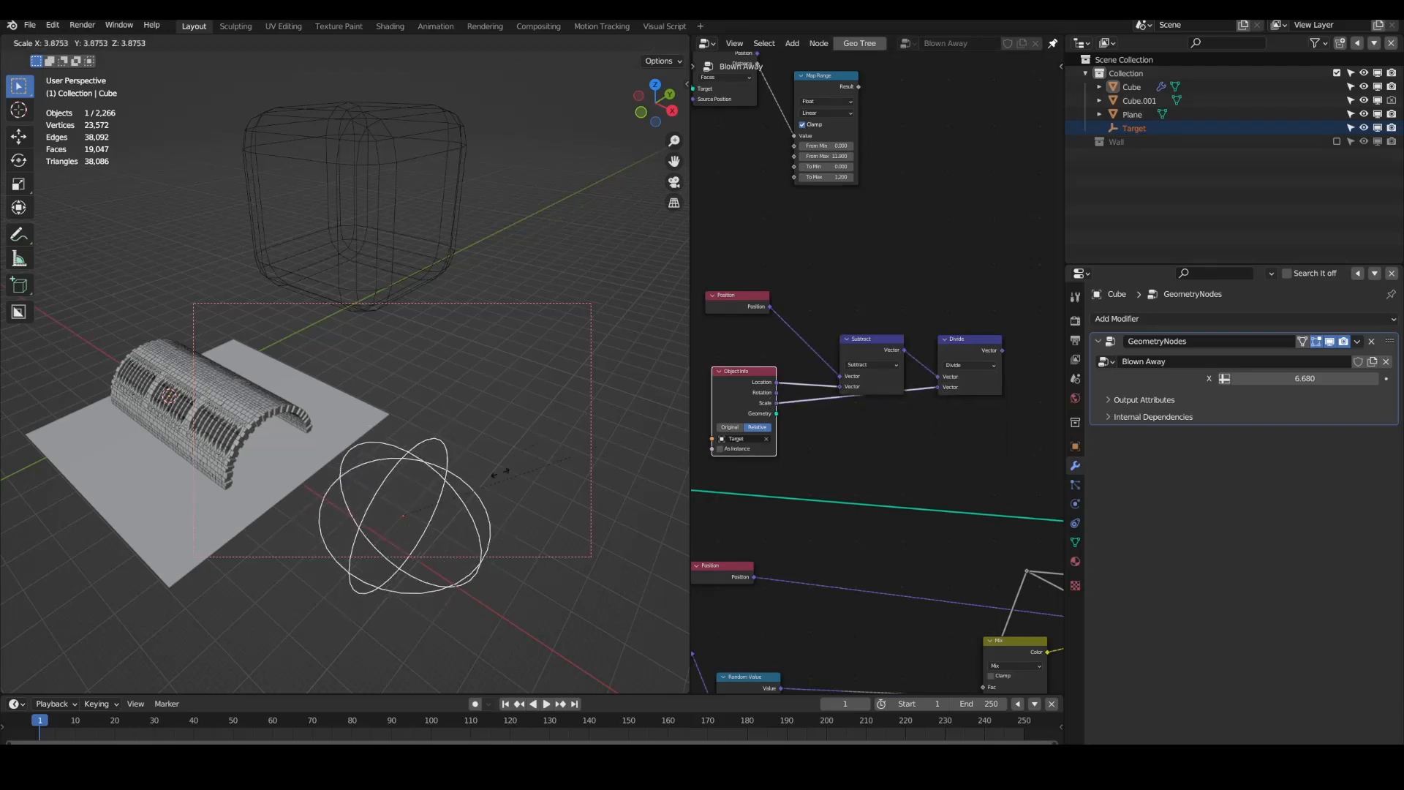
key("Escape")
Step: Add a Combine XYZ node after the Divide node and link the Divide vector to its X input
middle_click_drag(1004, 382, 873, 395)
scroll(894, 370, "up", 1)
key("shift+a")
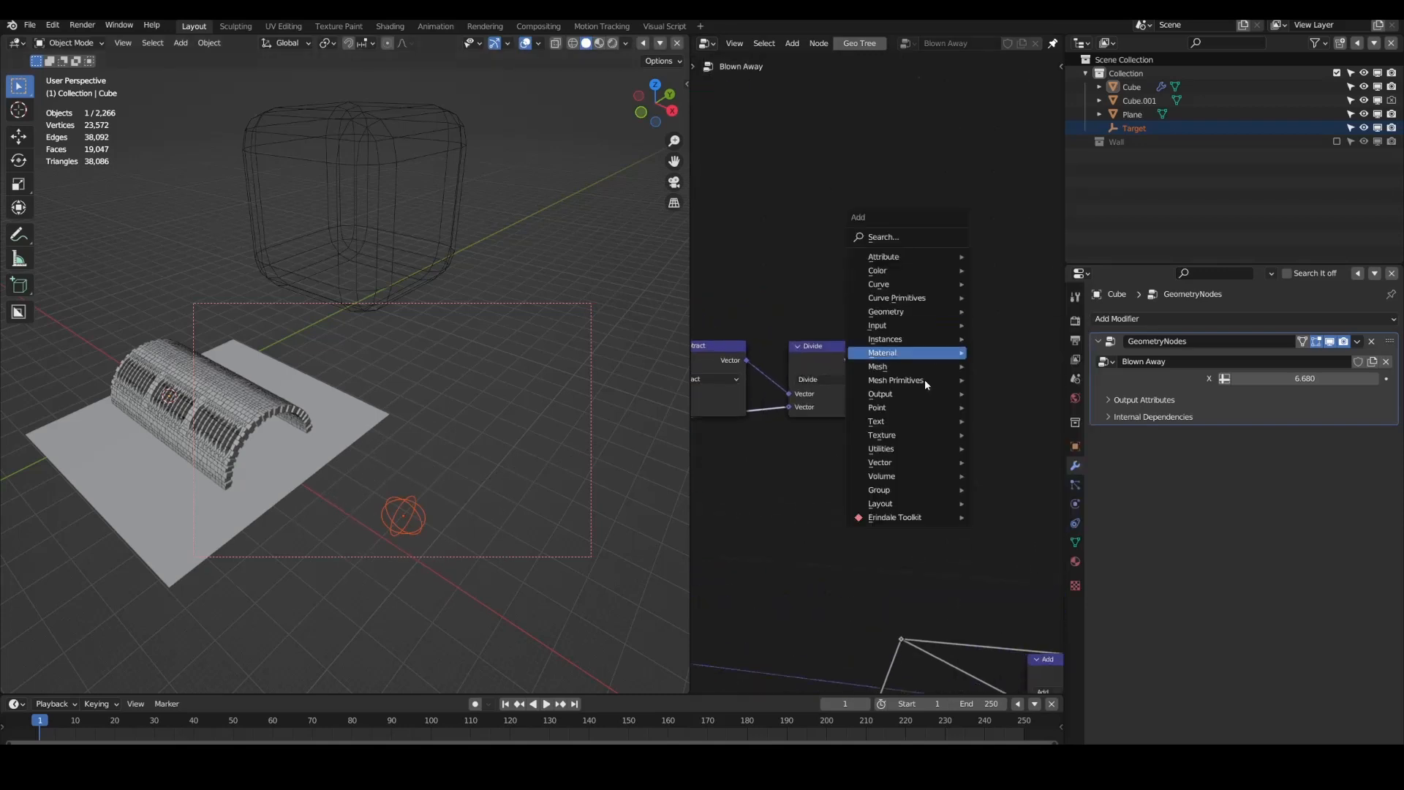
mouse_move(915, 462)
left_click(1004, 463)
left_click(1029, 426)
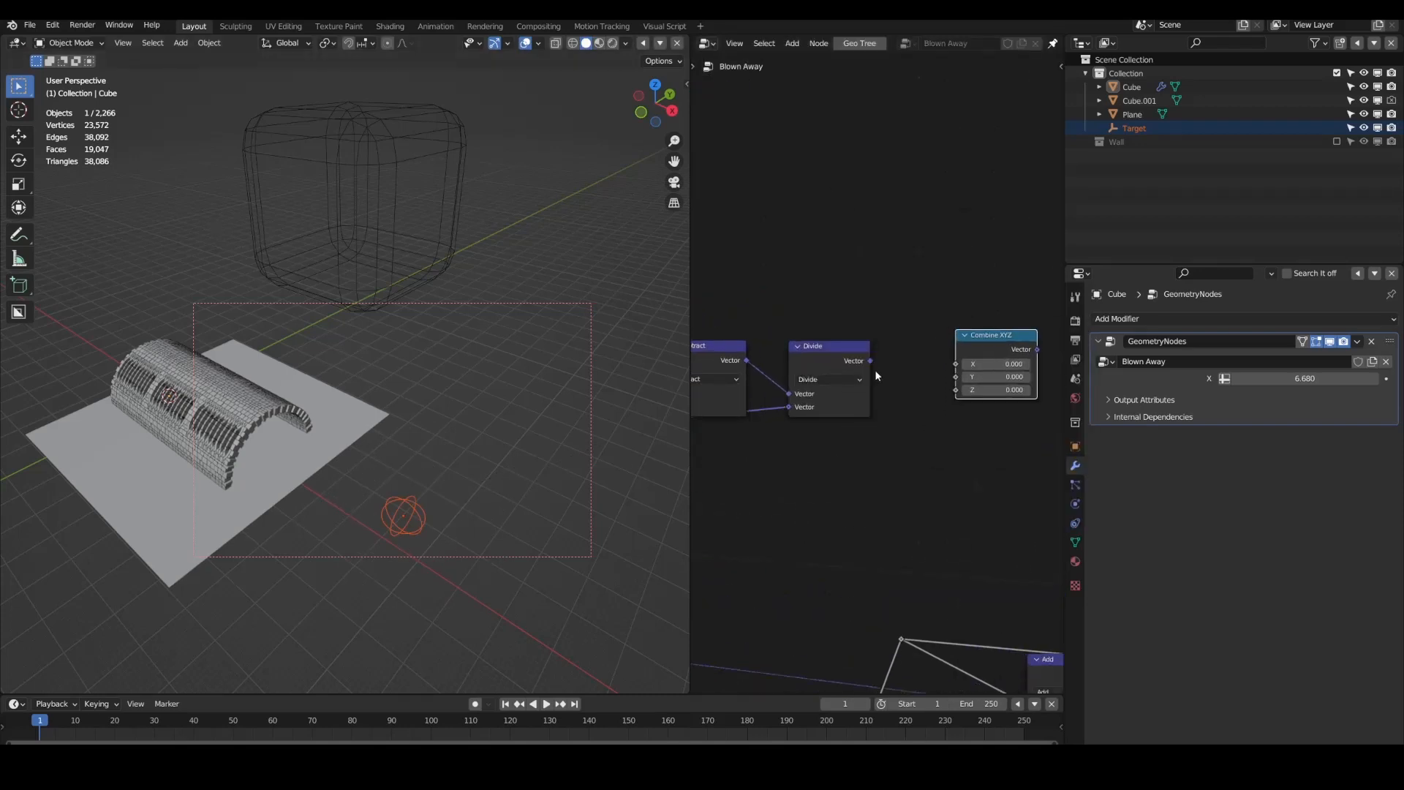
left_click_drag(870, 360, 955, 369)
Step: Try moving the Target empty along the X axis near the tunnel
middle_click_drag(436, 526, 414, 555)
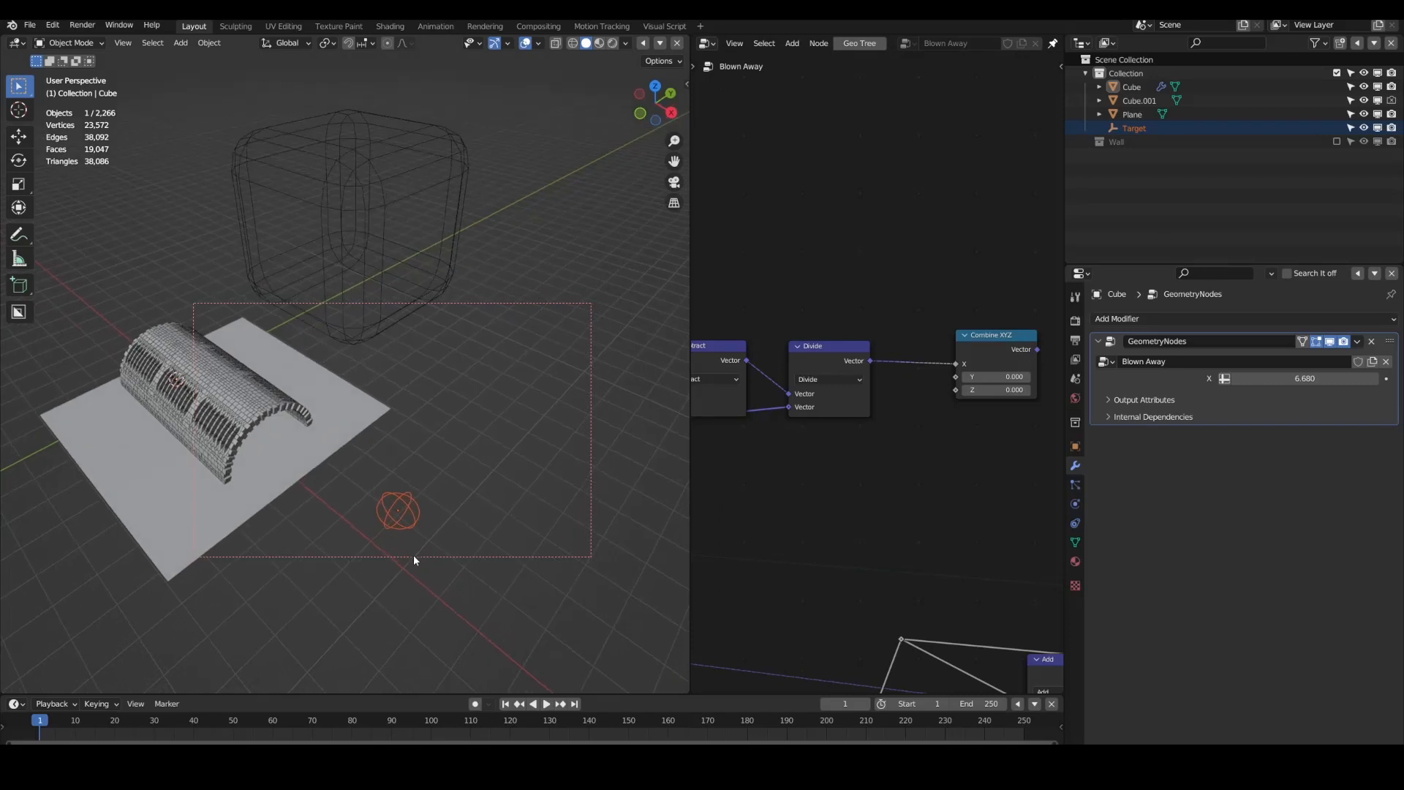
scroll(414, 555, "down", 2)
key("g")
key("x")
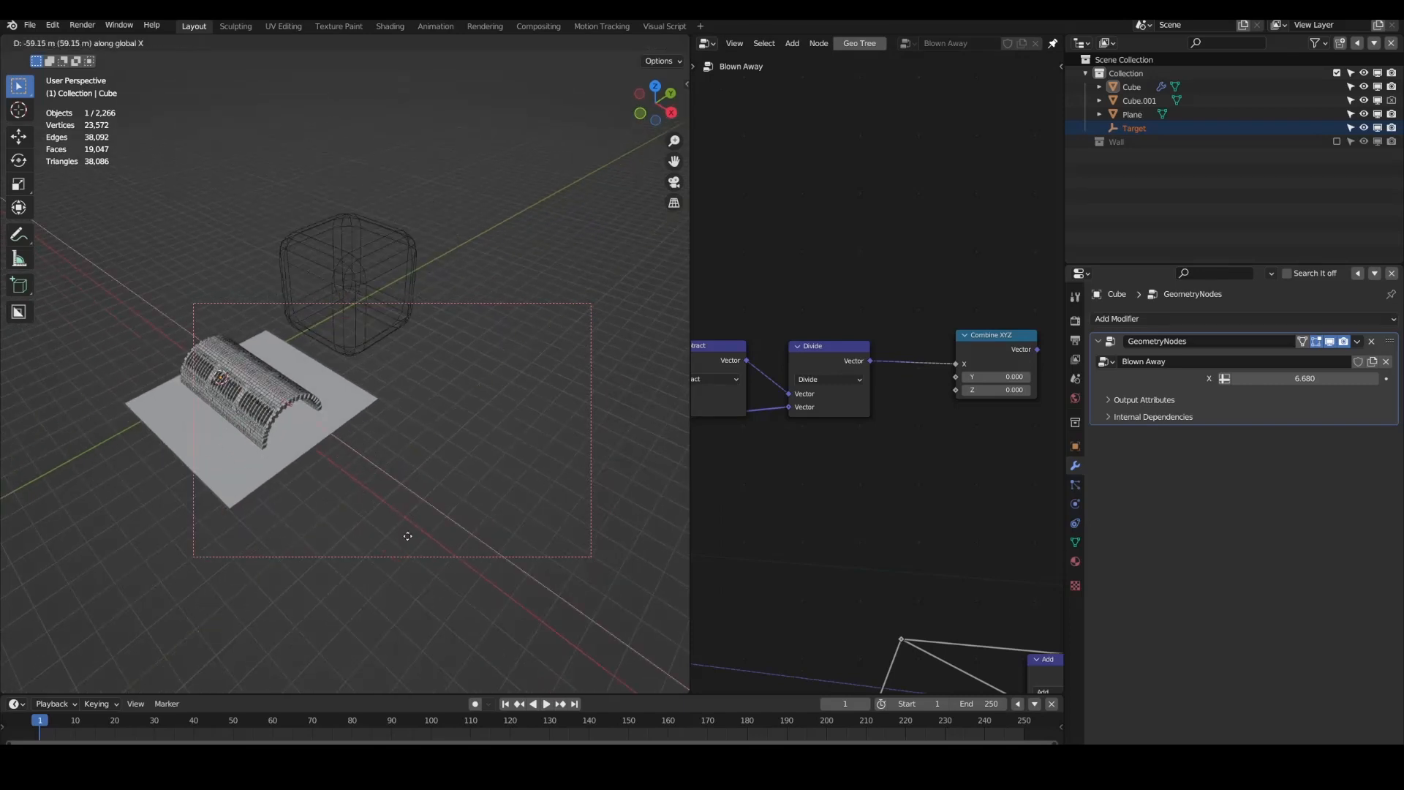
left_click(437, 520)
Step: Place the Combine XYZ node closer to Divide and link its vector output to the reroute that drives the Mix nodes
middle_click_drag(921, 378, 840, 391)
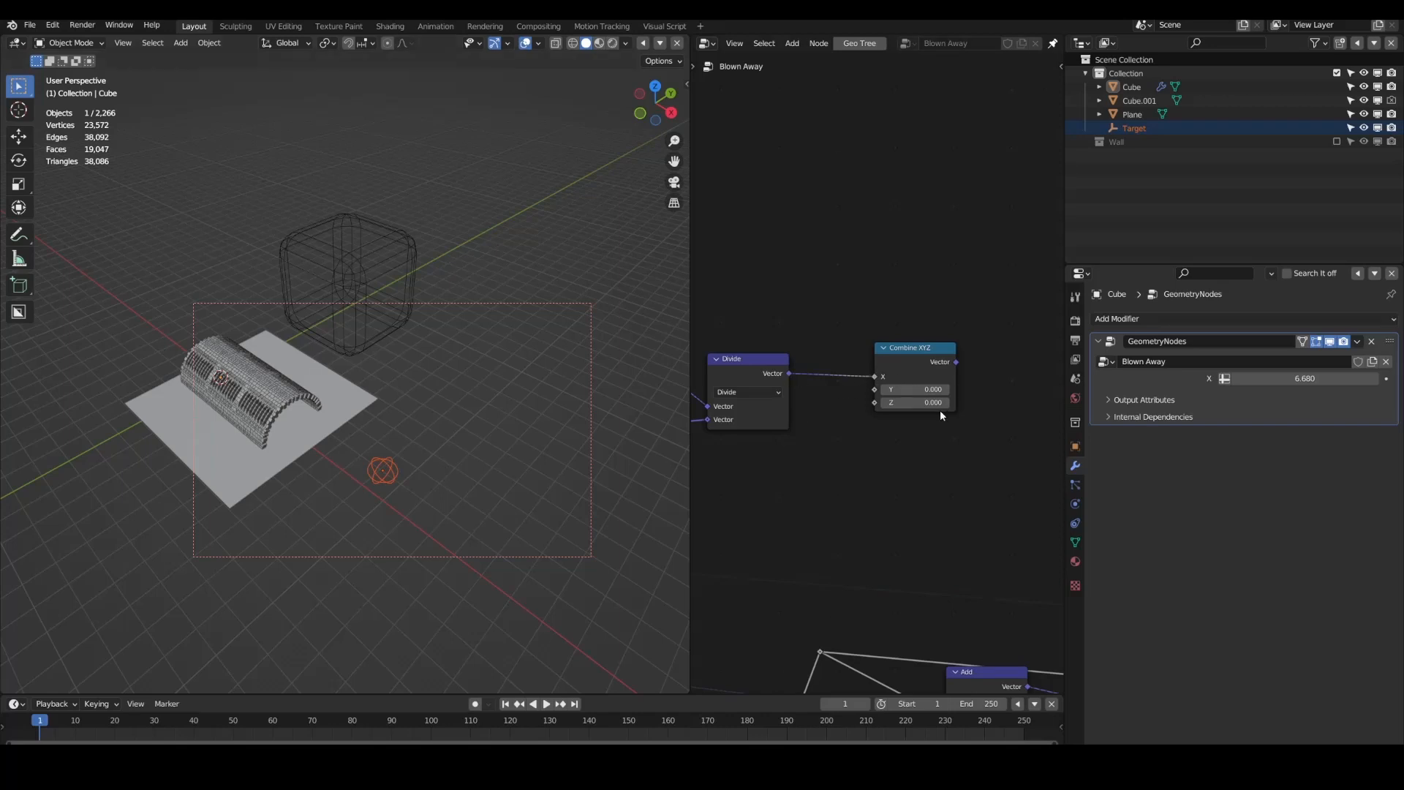
middle_click_drag(940, 410, 877, 422)
scroll(875, 377, "down", 3)
left_click_drag(855, 372, 830, 380)
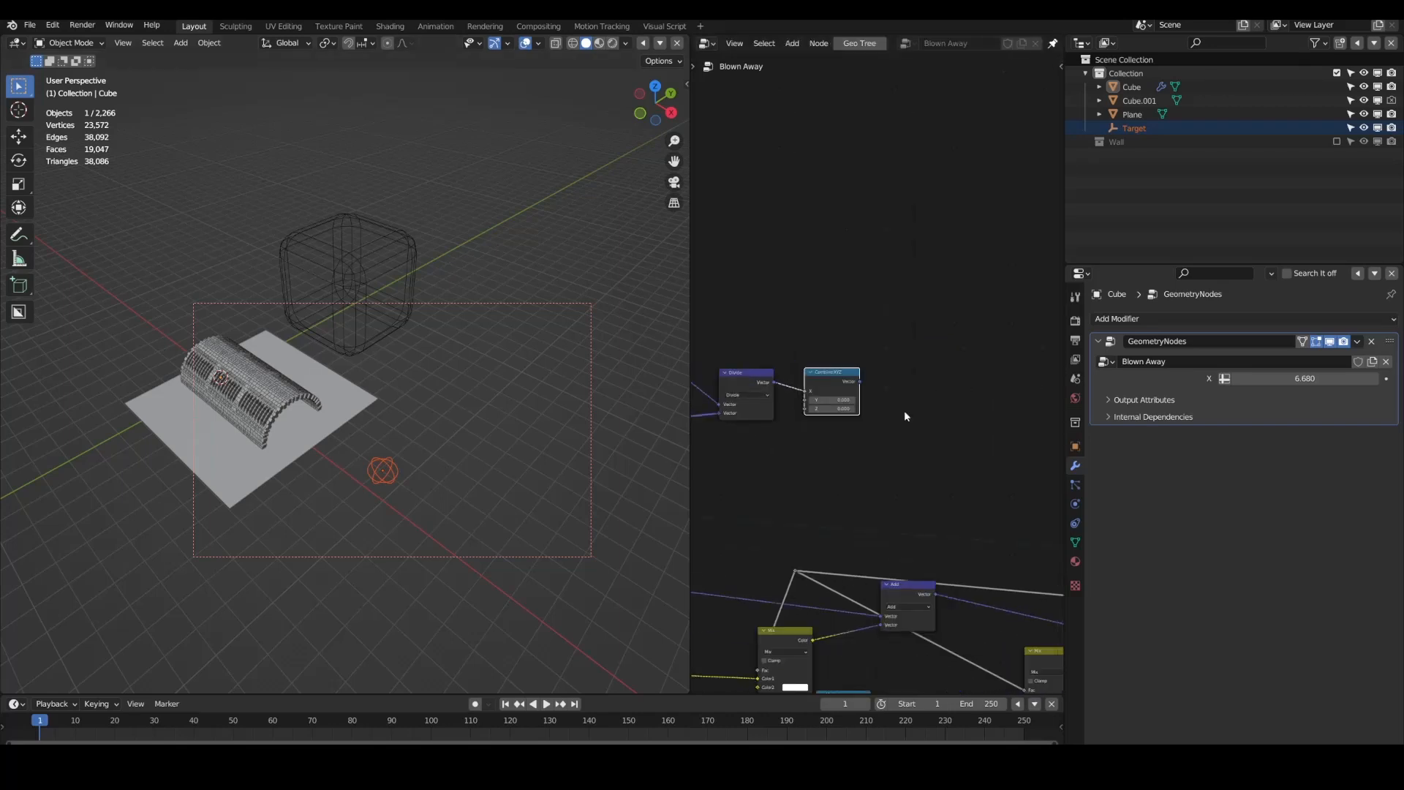
scroll(904, 412, "down", 7)
middle_click_drag(827, 425, 906, 377)
scroll(907, 376, "up", 4)
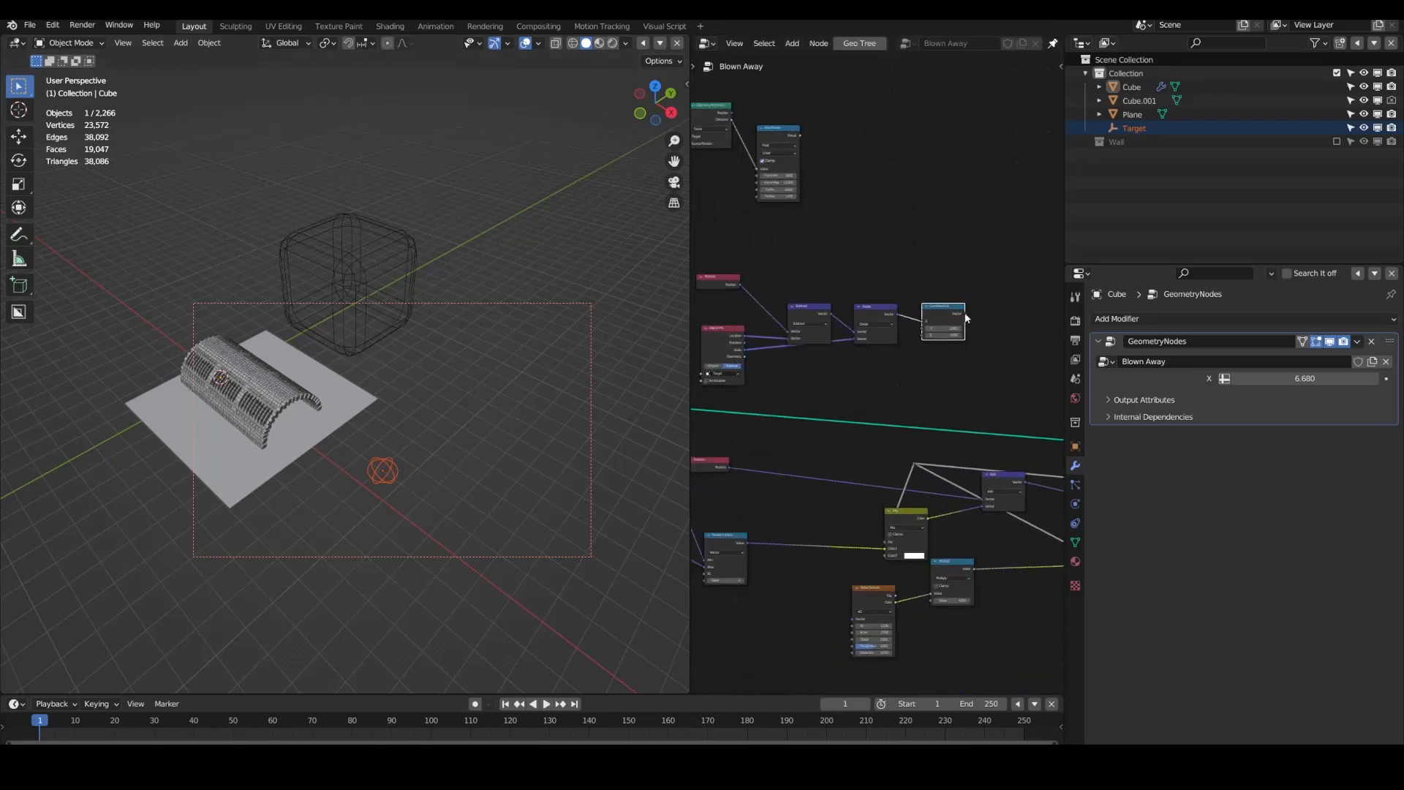
left_click_drag(965, 314, 1006, 297)
middle_click_drag(993, 335, 862, 341)
scroll(862, 341, "up", 3)
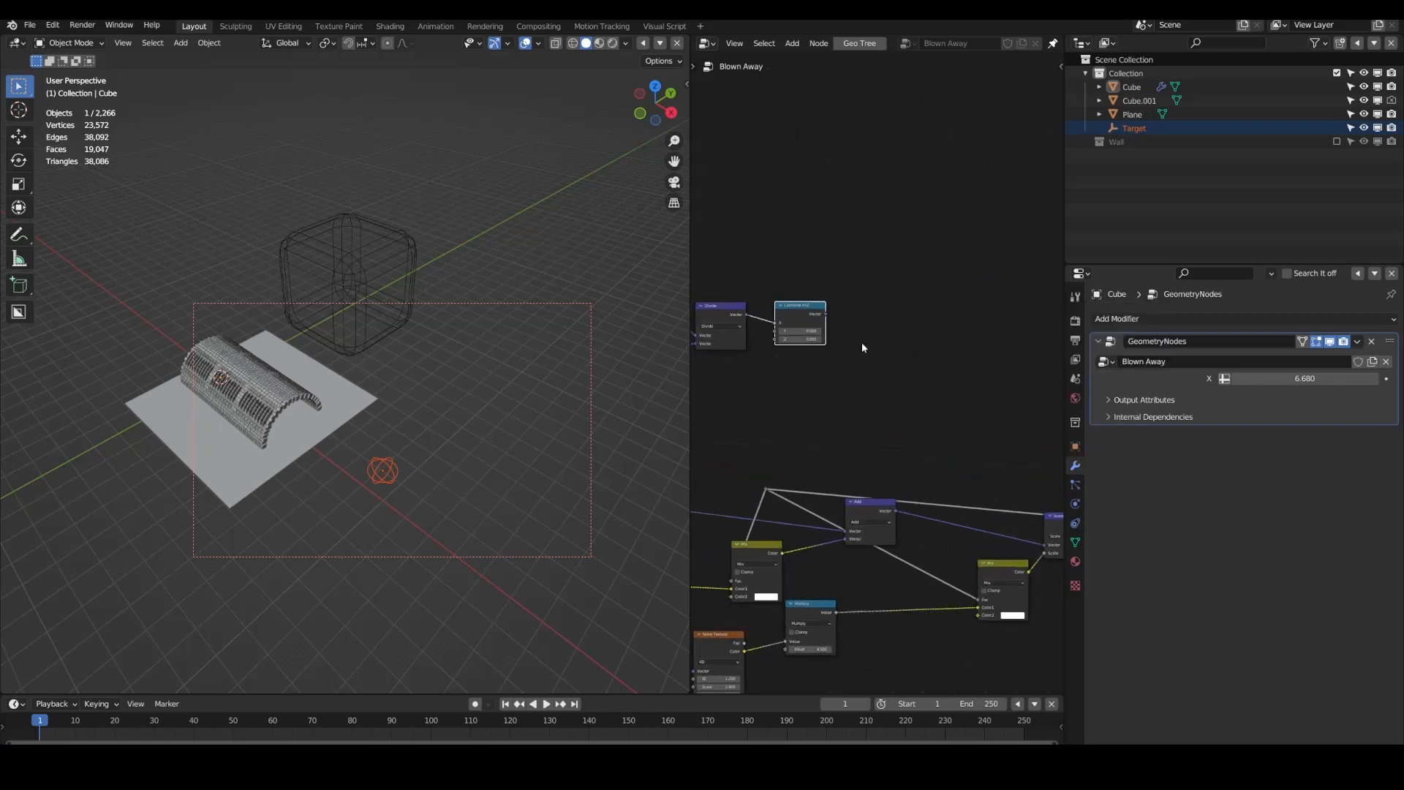
left_click_drag(822, 309, 758, 498)
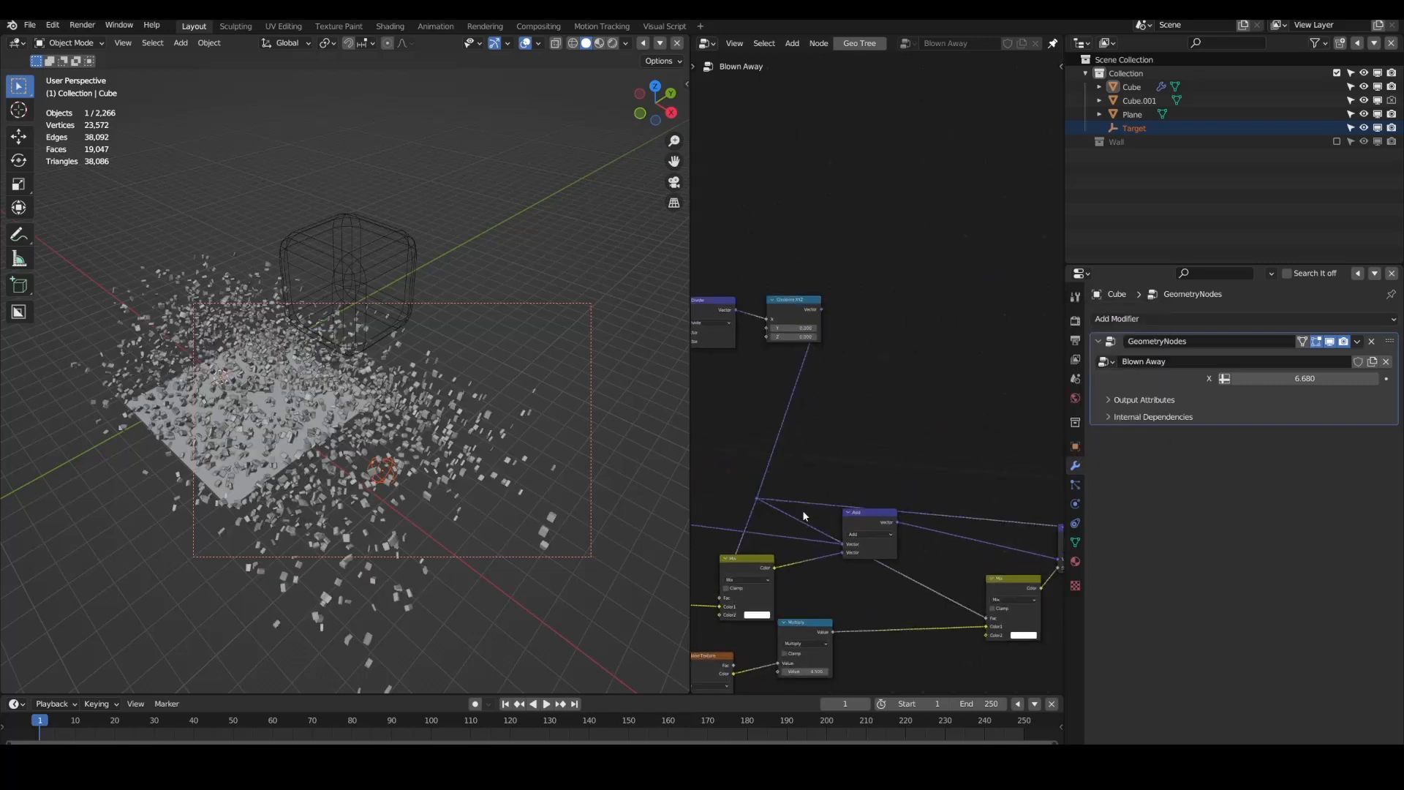
Step: Switch the Subtract node to Add and move the Target empty back and forth along X, ending with a 39.335 m move
key("g")
key("x")
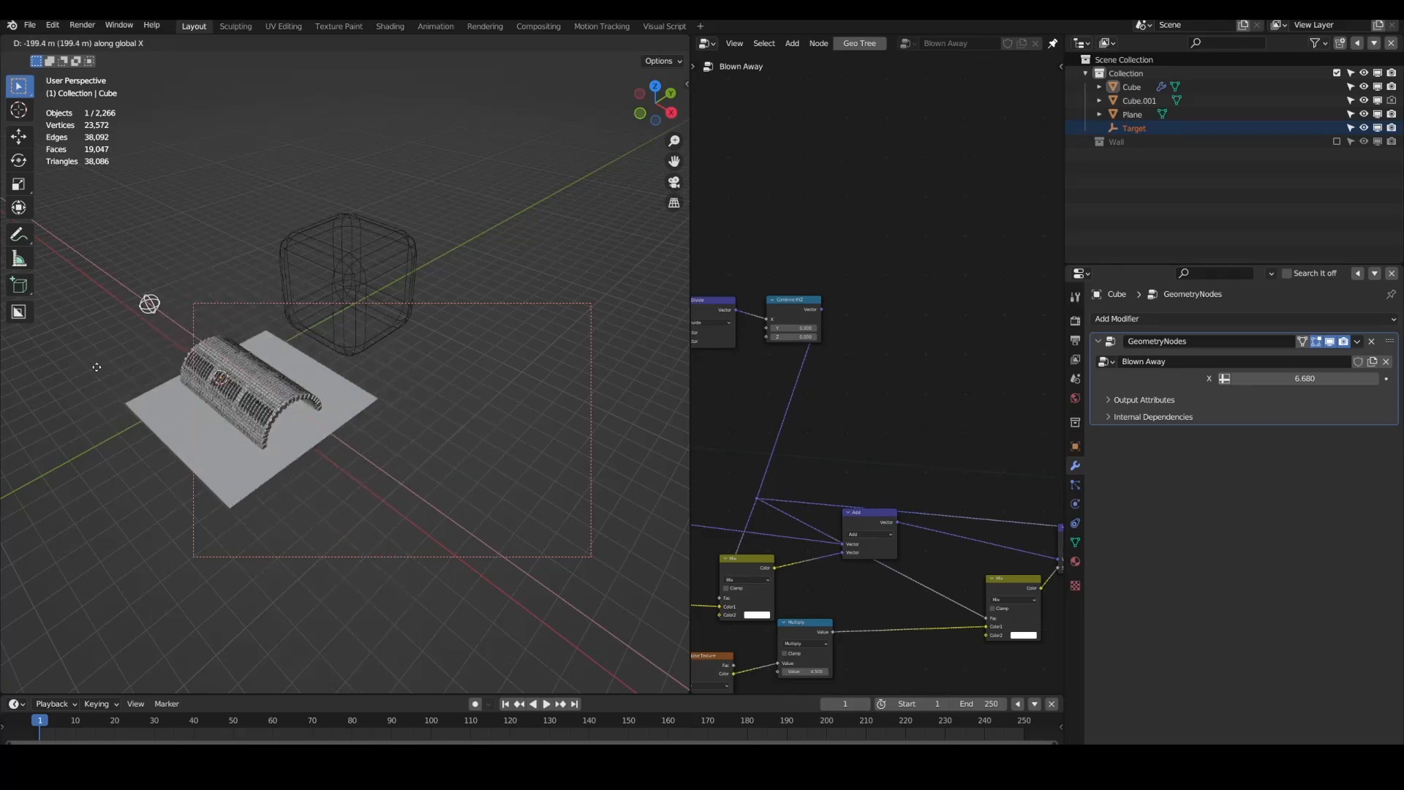
left_click(151, 304)
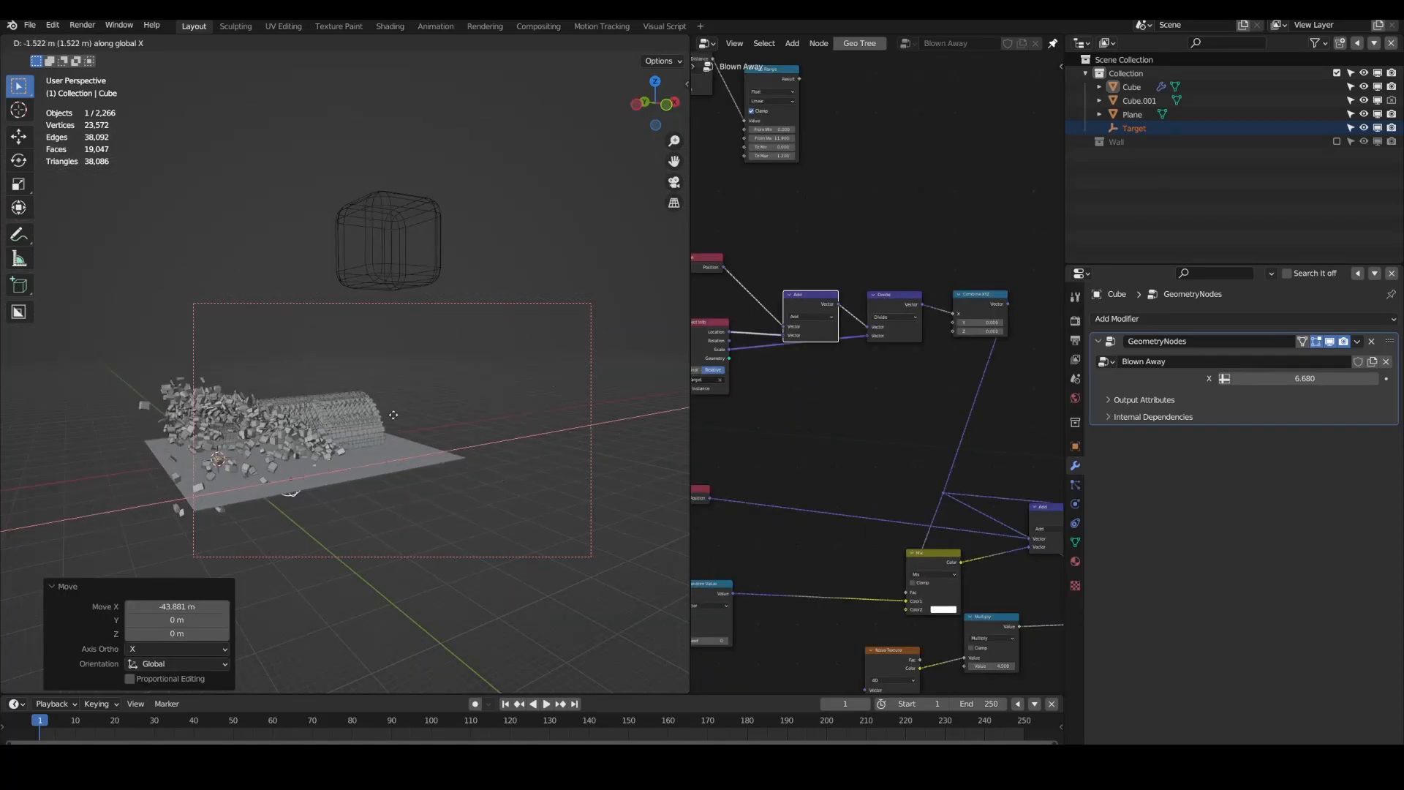
left_click(553, 398)
Step: Shift the Combine XYZ node against the Divide node and move the reroute point away to make room between them
middle_click_drag(999, 417, 915, 402)
scroll(913, 402, "up", 4)
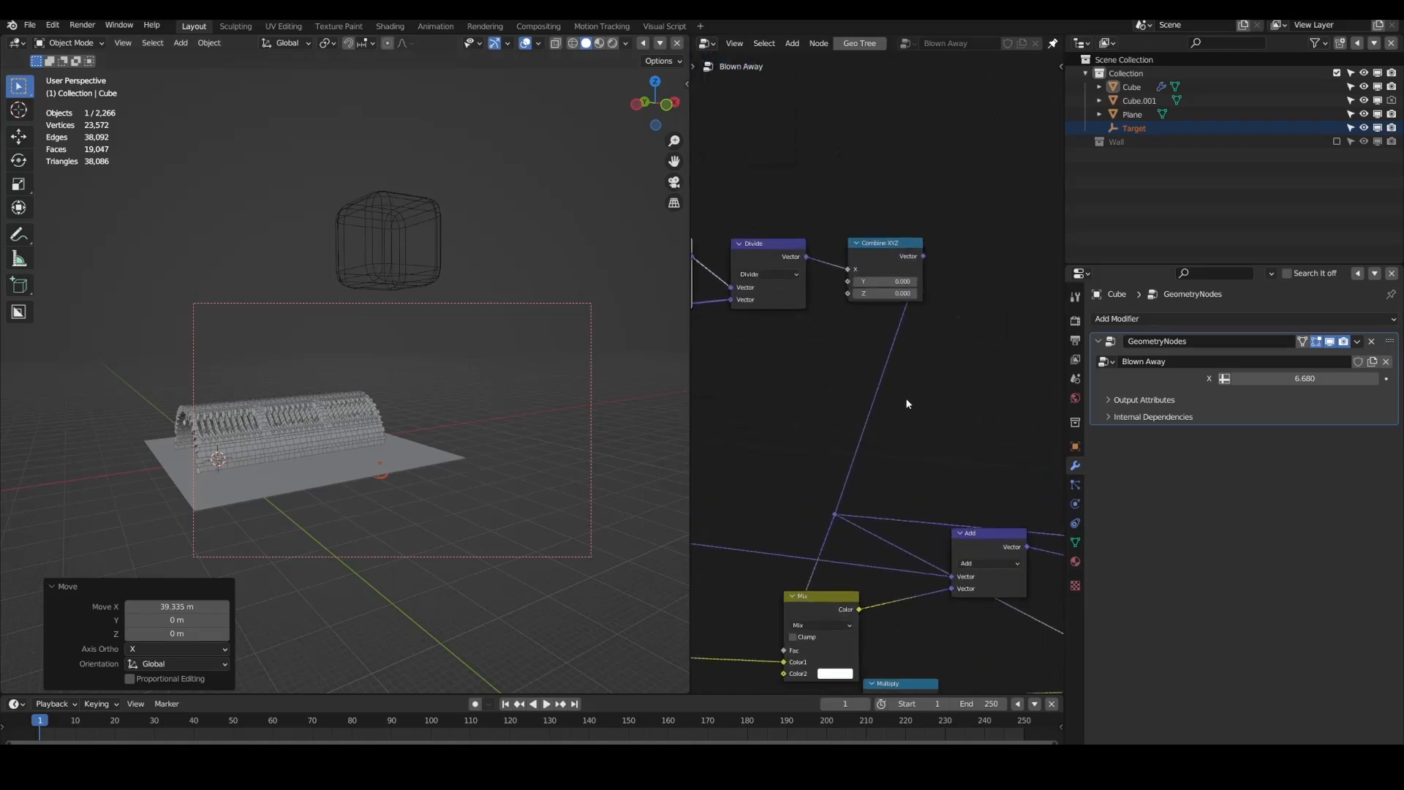
scroll(907, 406, "down", 3)
scroll(887, 469, "down", 1)
left_click_drag(886, 289, 858, 300)
left_click_drag(854, 484, 973, 418)
Step: Insert a Float Curve node on the link between the Combine XYZ node and the reroute
key("shift+a")
mouse_move(938, 321)
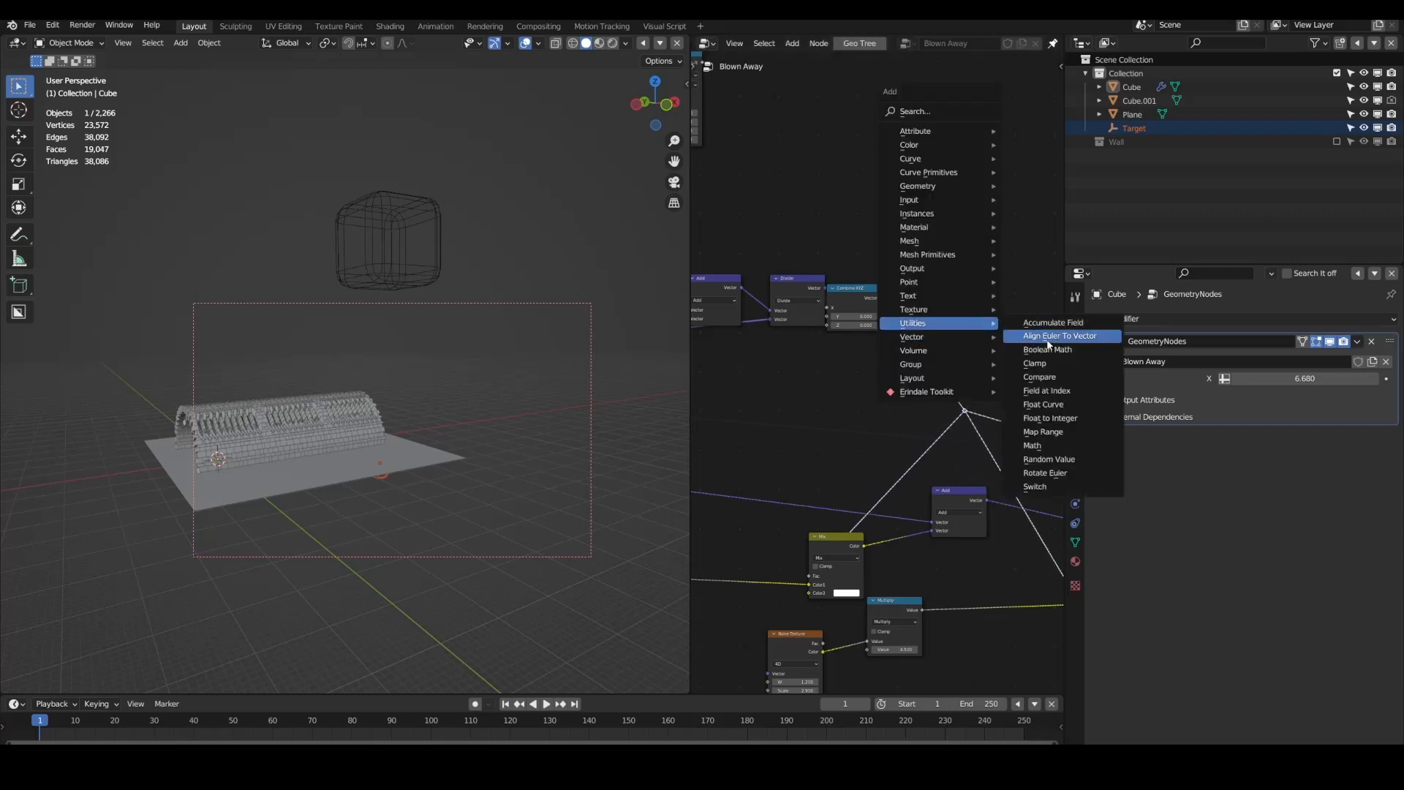
left_click(1039, 408)
left_click(909, 277)
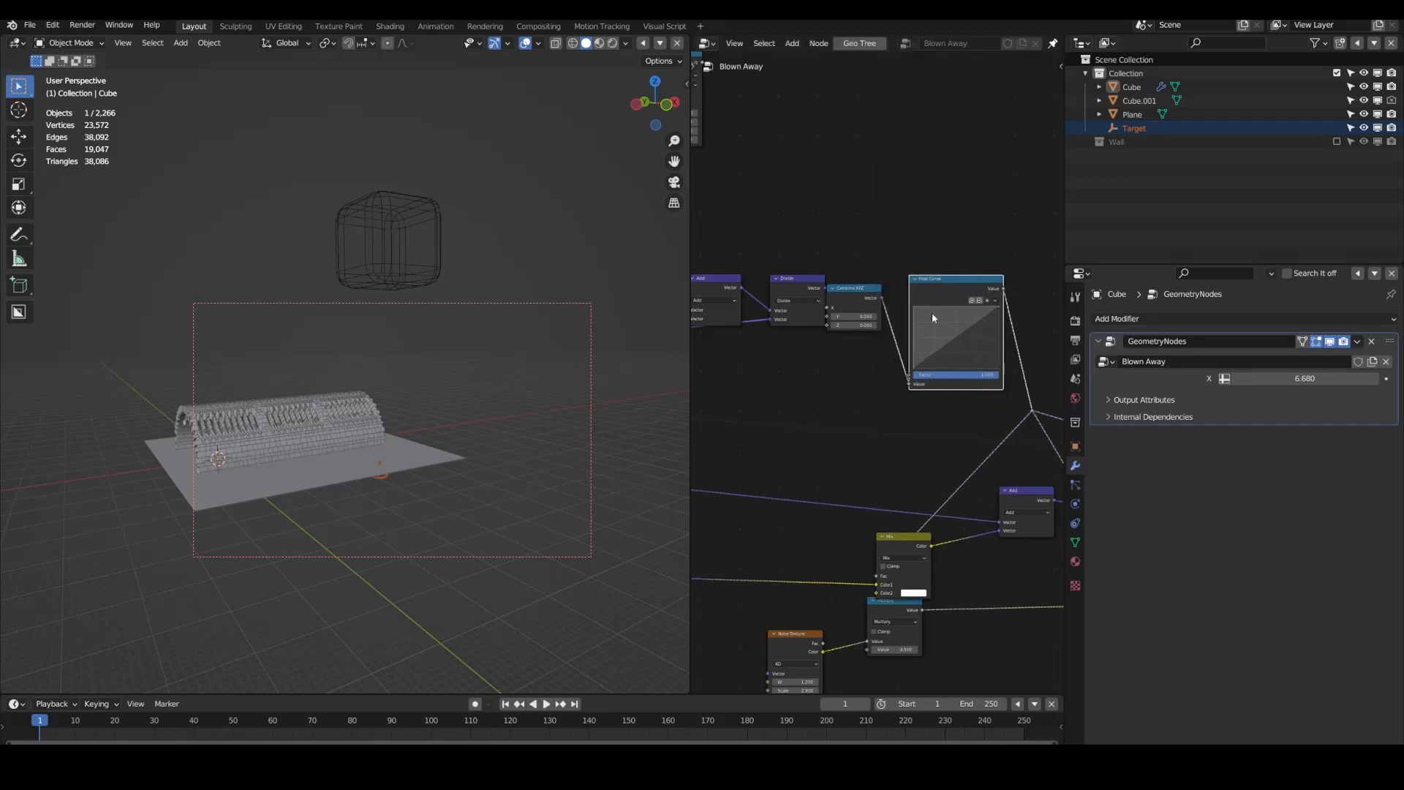
scroll(975, 344, "up", 4)
Step: Move the Target empty by -27.516 m along X and try a second move on the same axis
key("g")
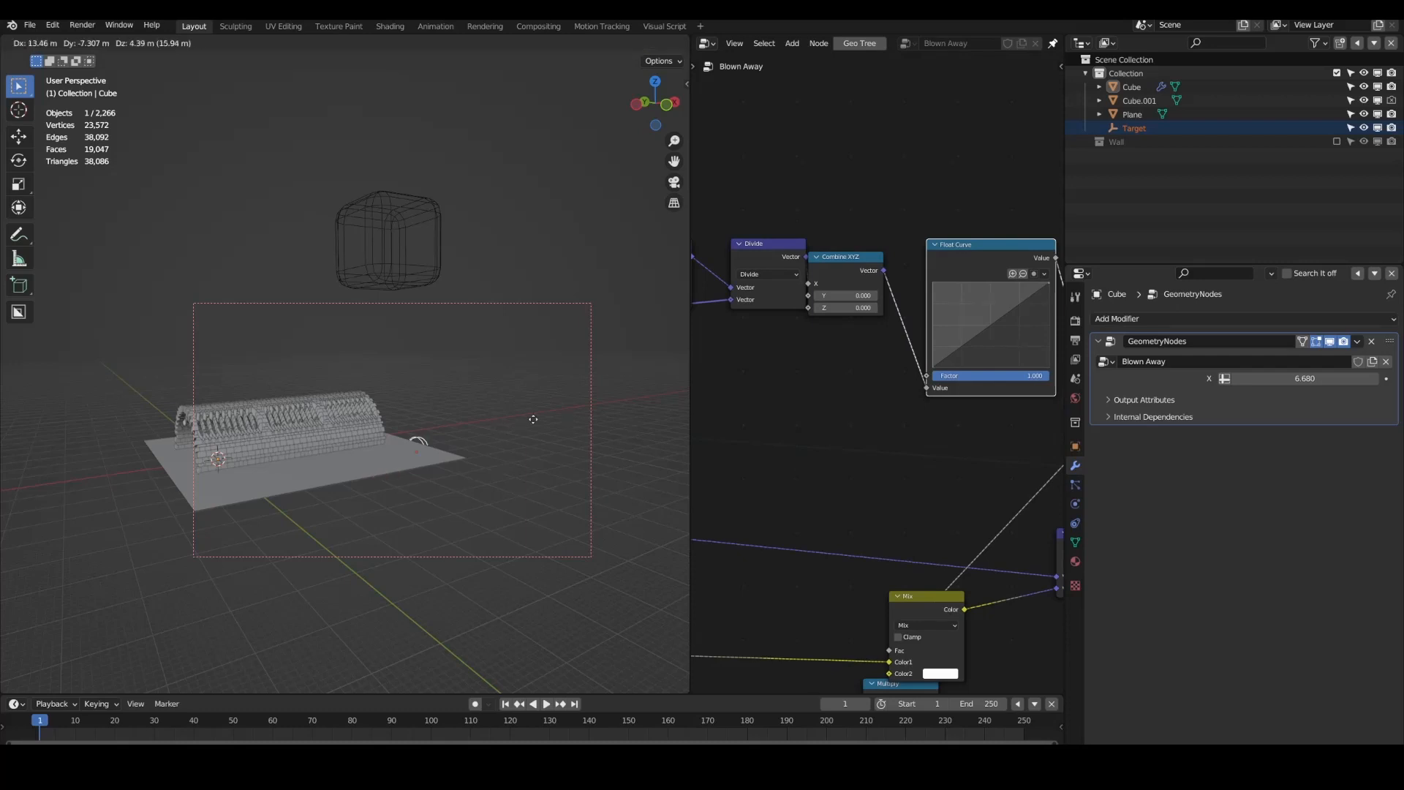
key("x")
left_click(441, 437)
scroll(768, 402, "up", 5)
middle_click_drag(961, 365, 822, 403)
key("g")
key("x")
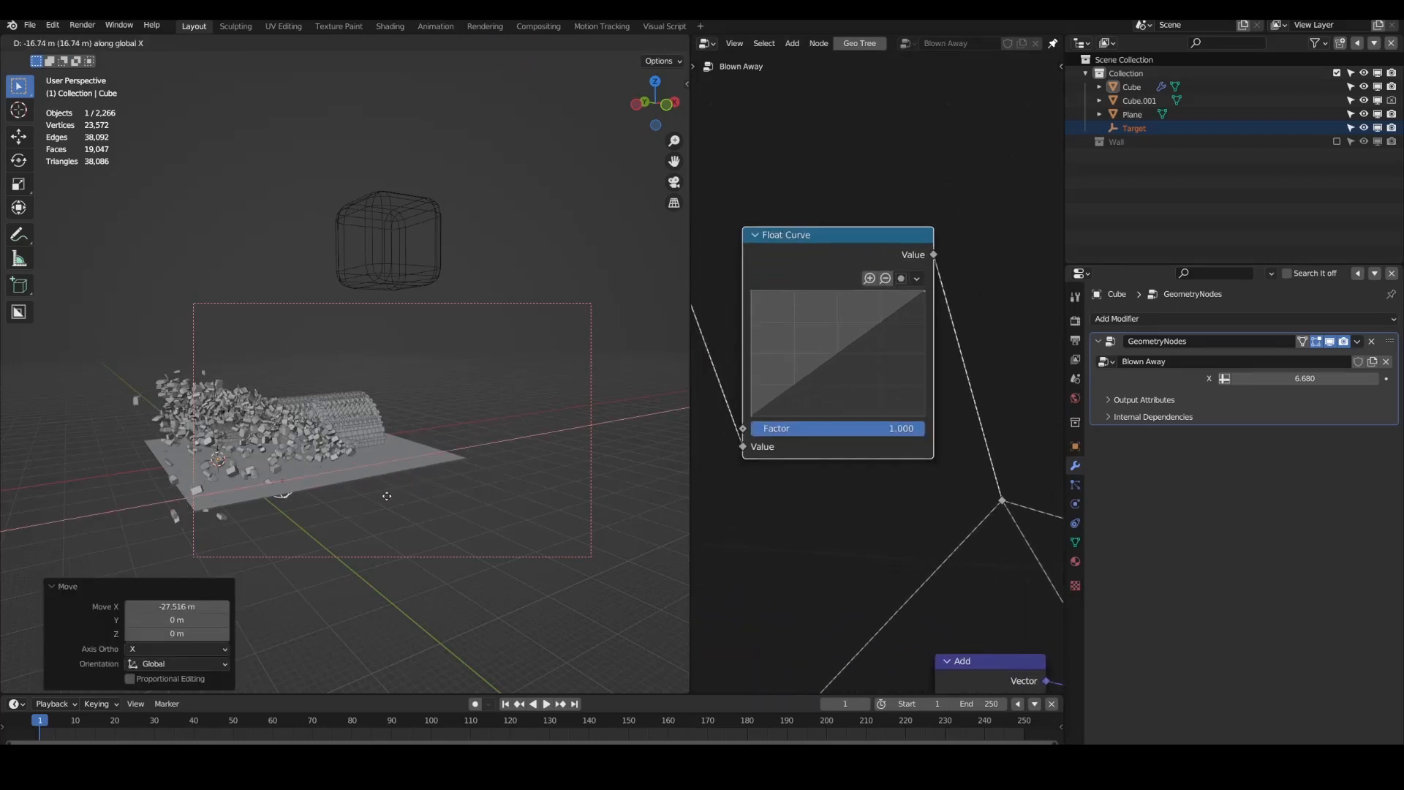
left_click(647, 443)
Step: Raise the Float Curve with a point at 0.3636, 0.7500 and shift the Target empty -21.523 m along X
left_click_drag(781, 410, 814, 322)
key("ctrl+z")
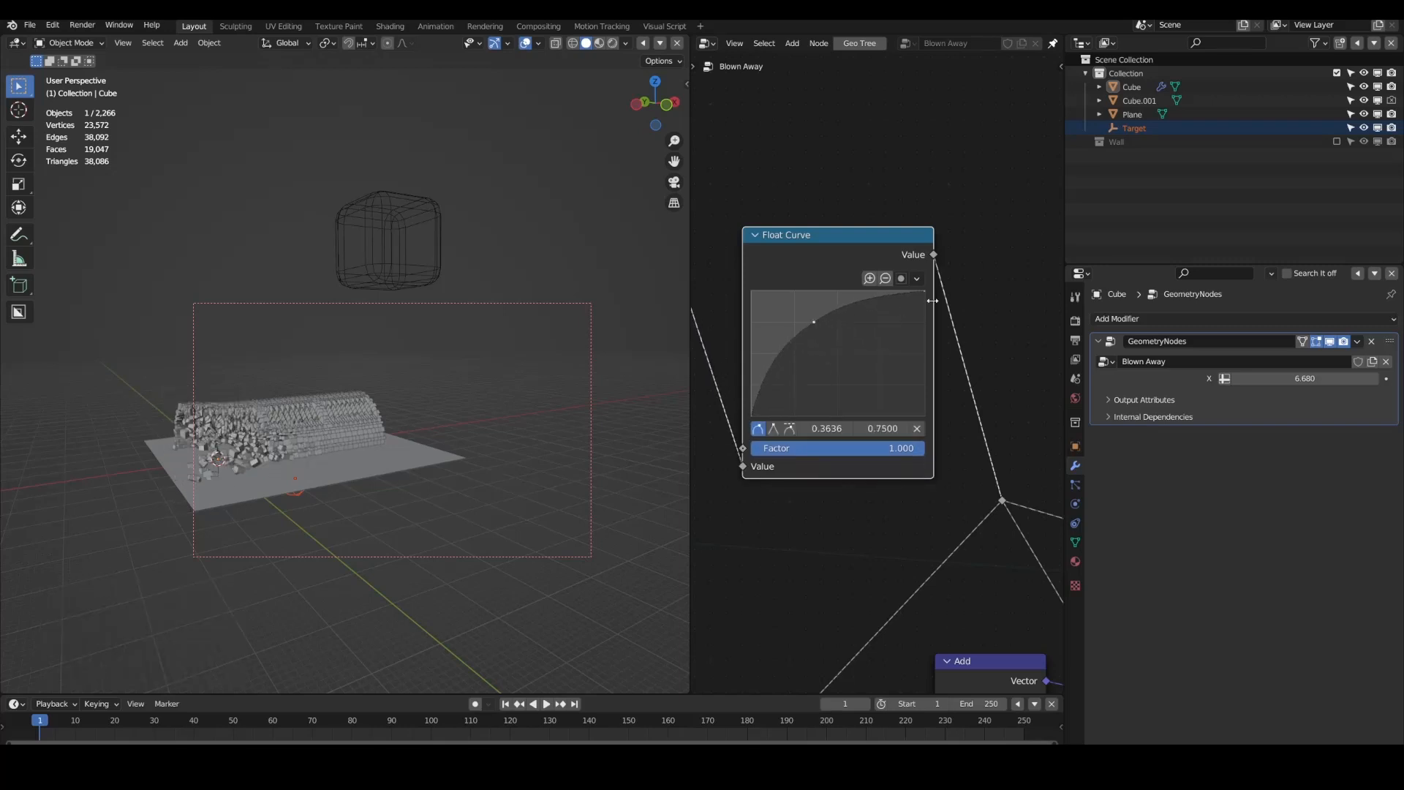
key("g")
key("x")
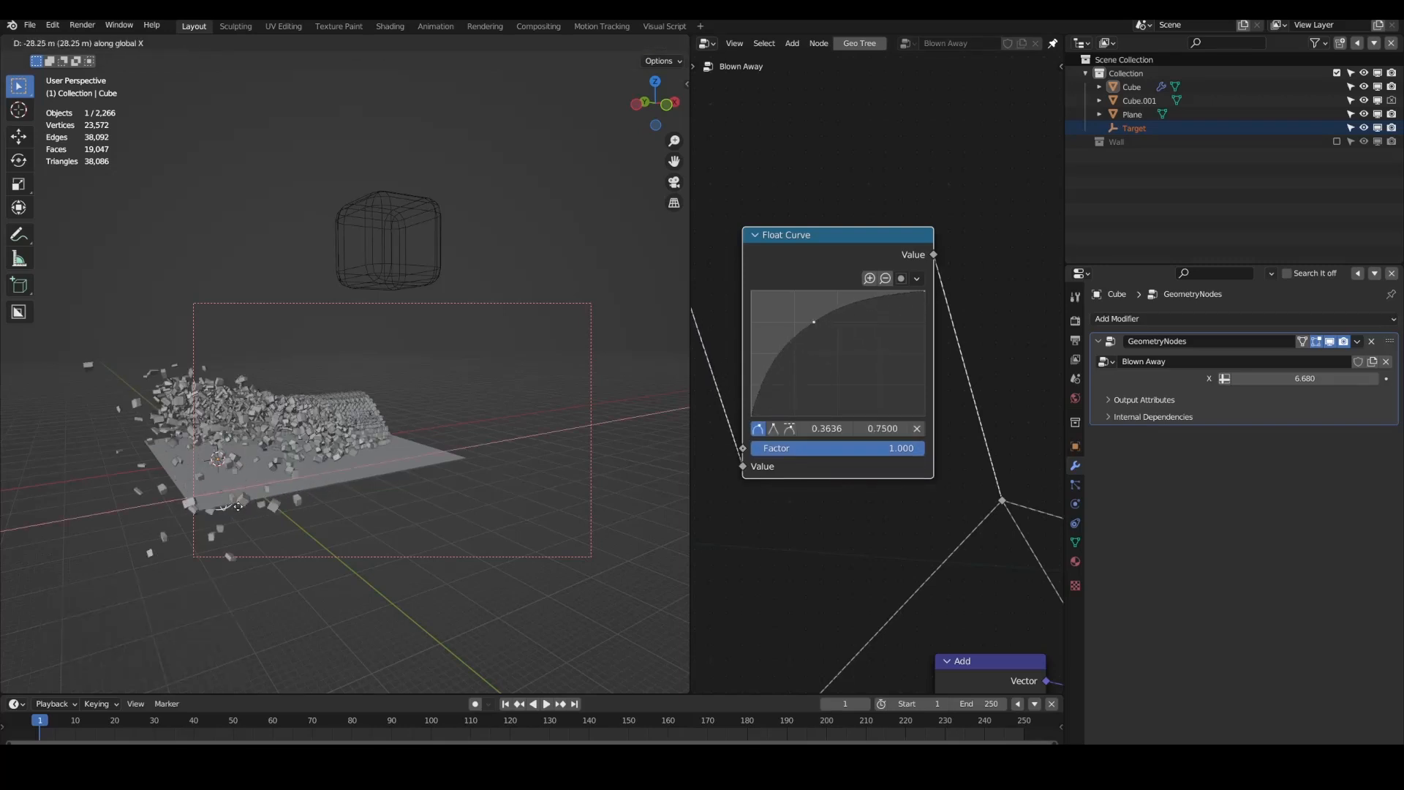
left_click(277, 511)
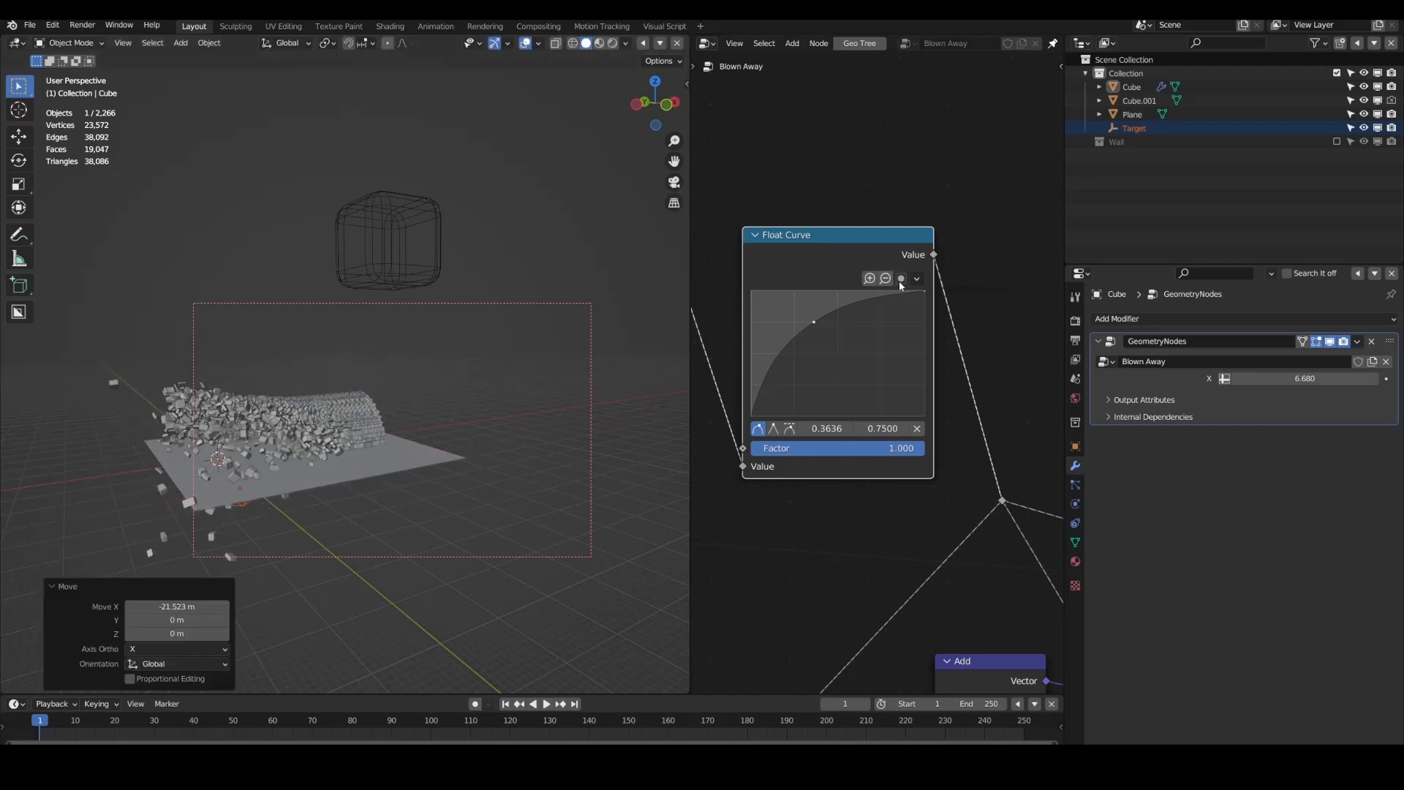
Step: Set the Float Curve's clipping limits to a Max X of 10 and a Max Y of 10
left_click(901, 279)
left_click_drag(951, 343, 949, 356)
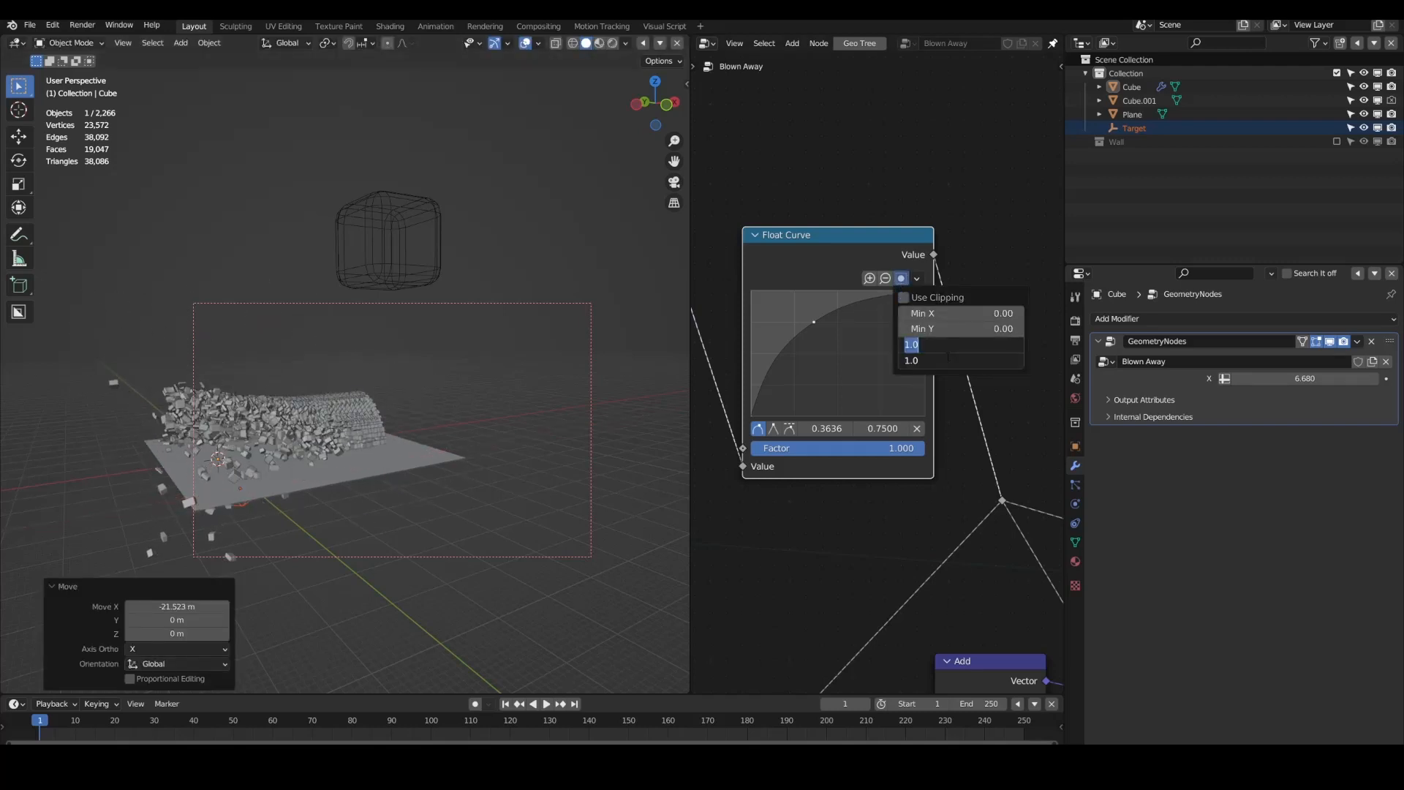
type("10")
key("Return")
left_click(956, 293)
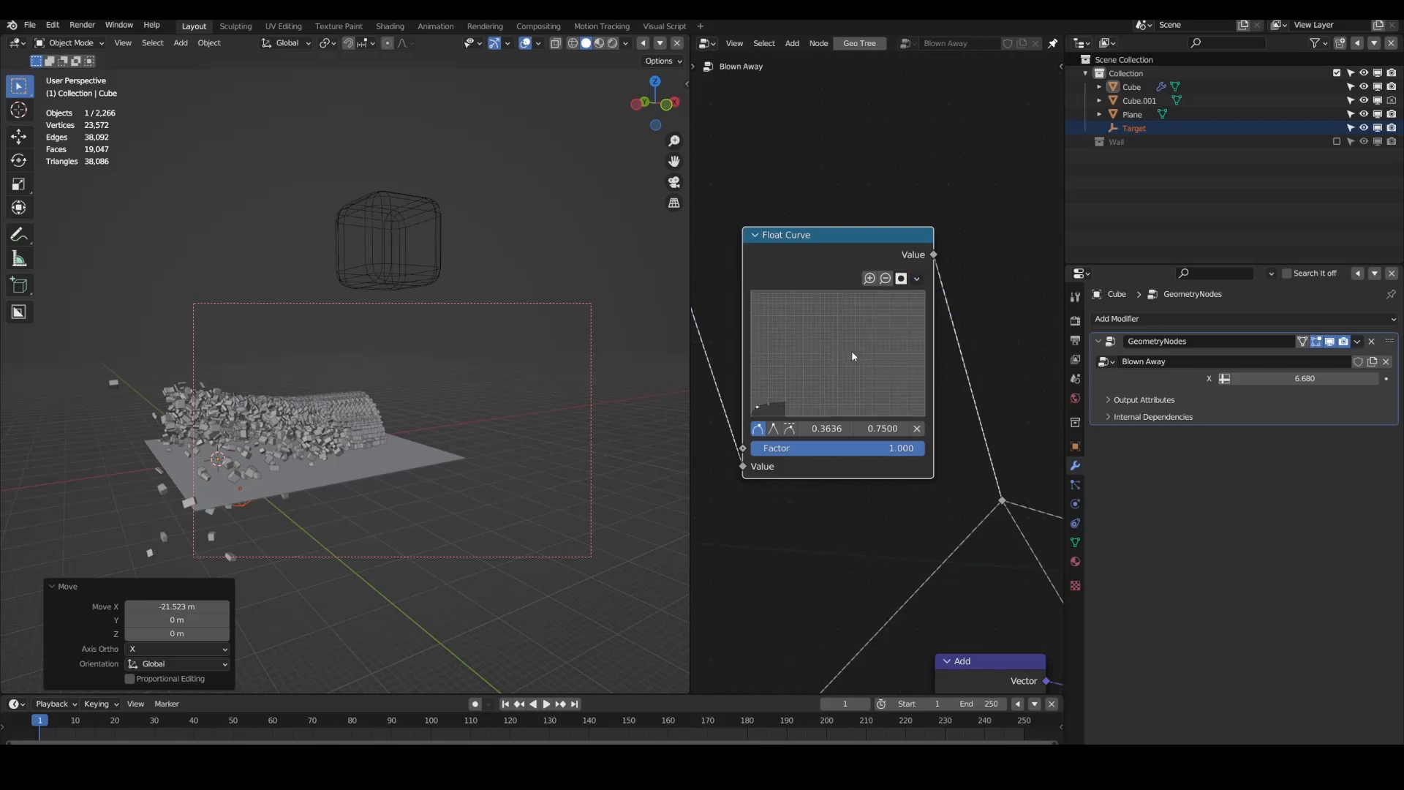
Step: Stretch the Float Curve's end point out to 10.000, 10.000 and shift the Target empty -9.041 m along X
left_click_drag(771, 408, 922, 341)
left_click(904, 281)
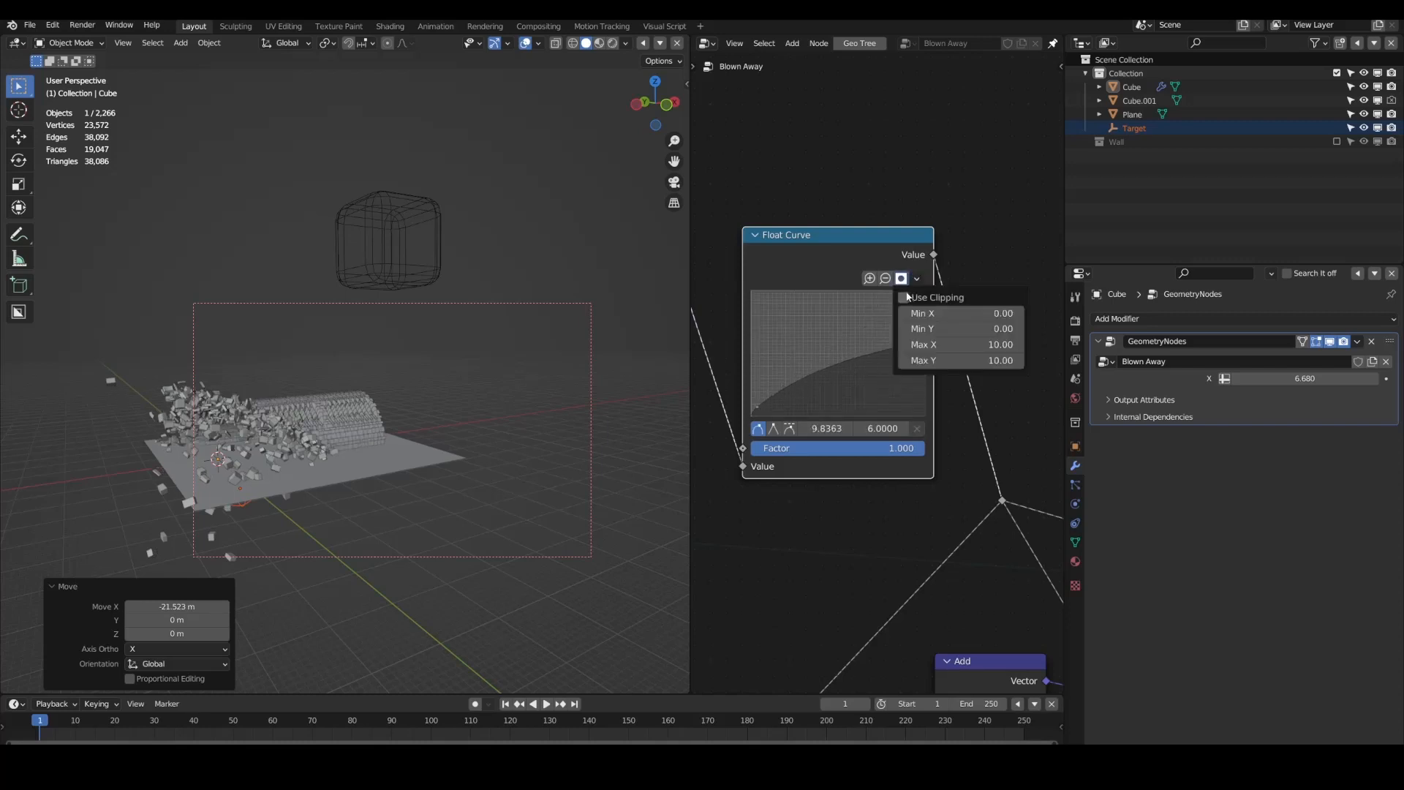
left_click(906, 297)
key("g")
key("x")
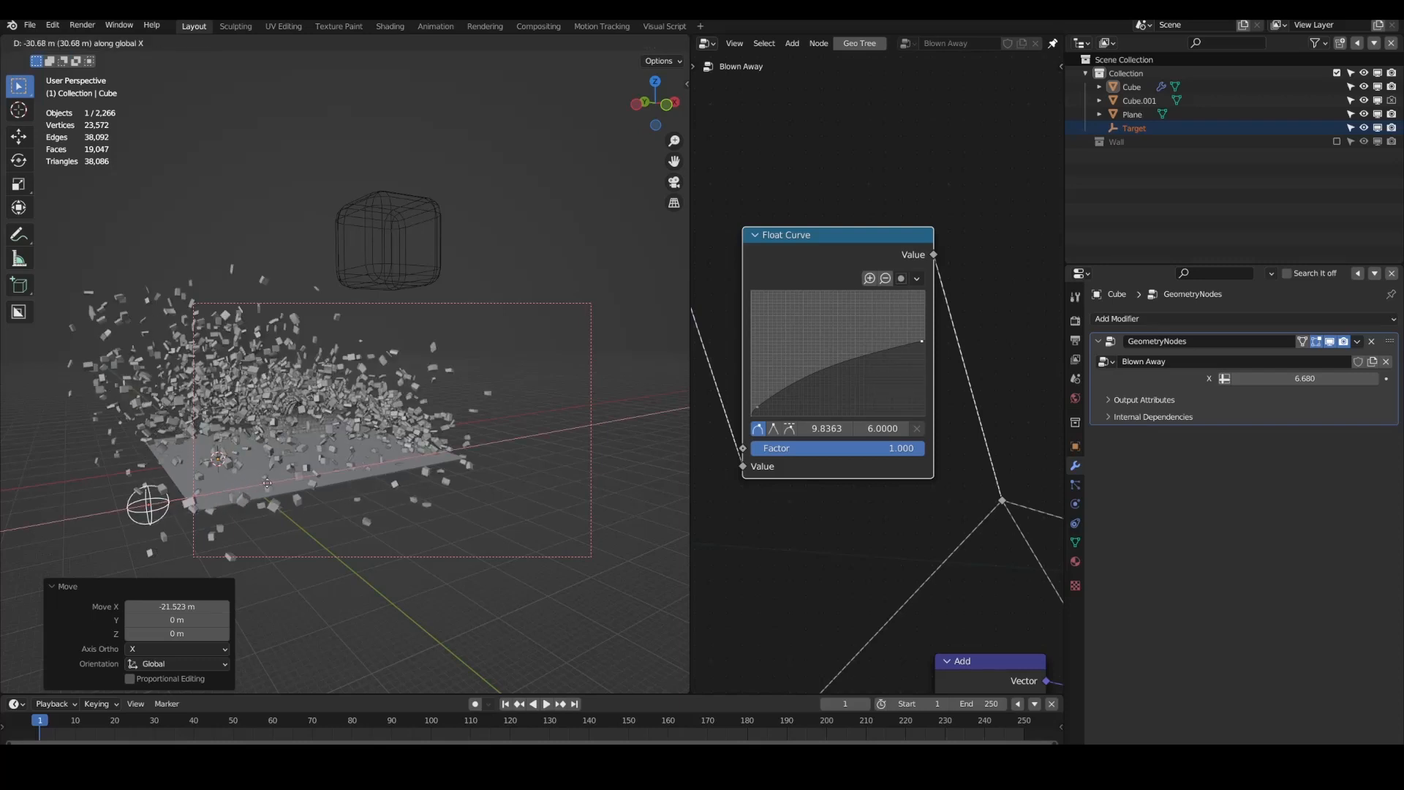
left_click(289, 461)
Step: Move the Target empty -17.061 m along X and shift the Float Curve's middle point to 3.2727, 4.7500
key("g")
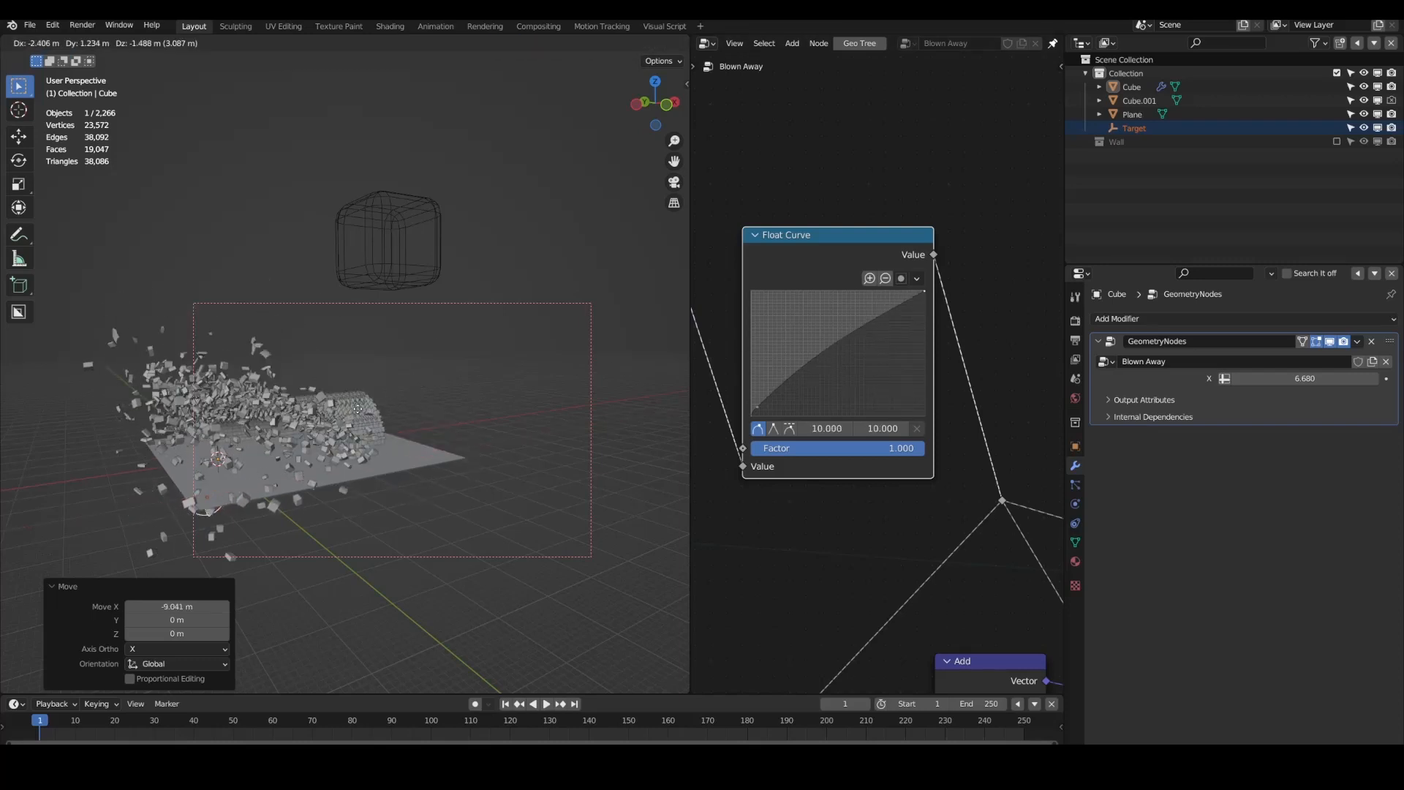
key("x")
left_click(571, 373)
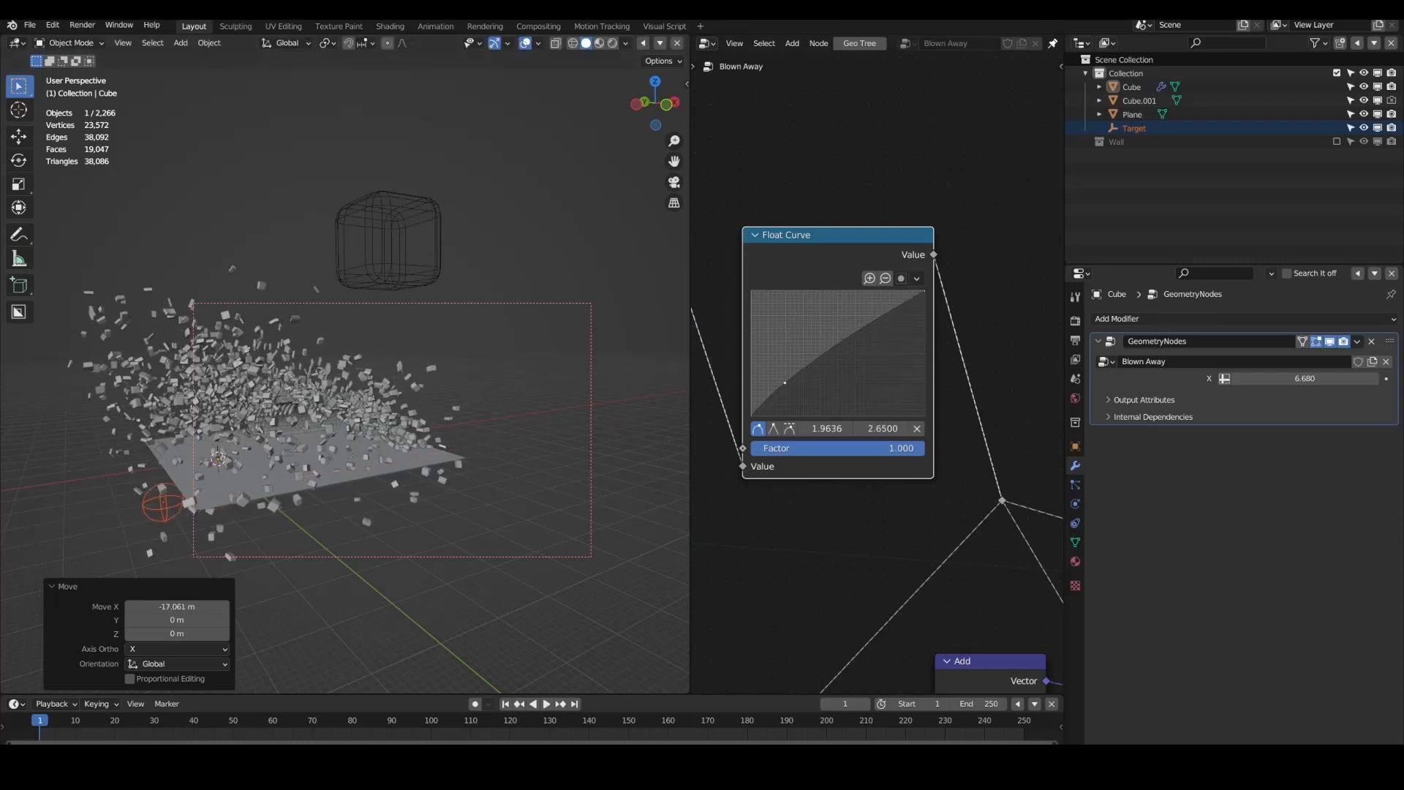
left_click_drag(784, 383, 794, 374)
key("g")
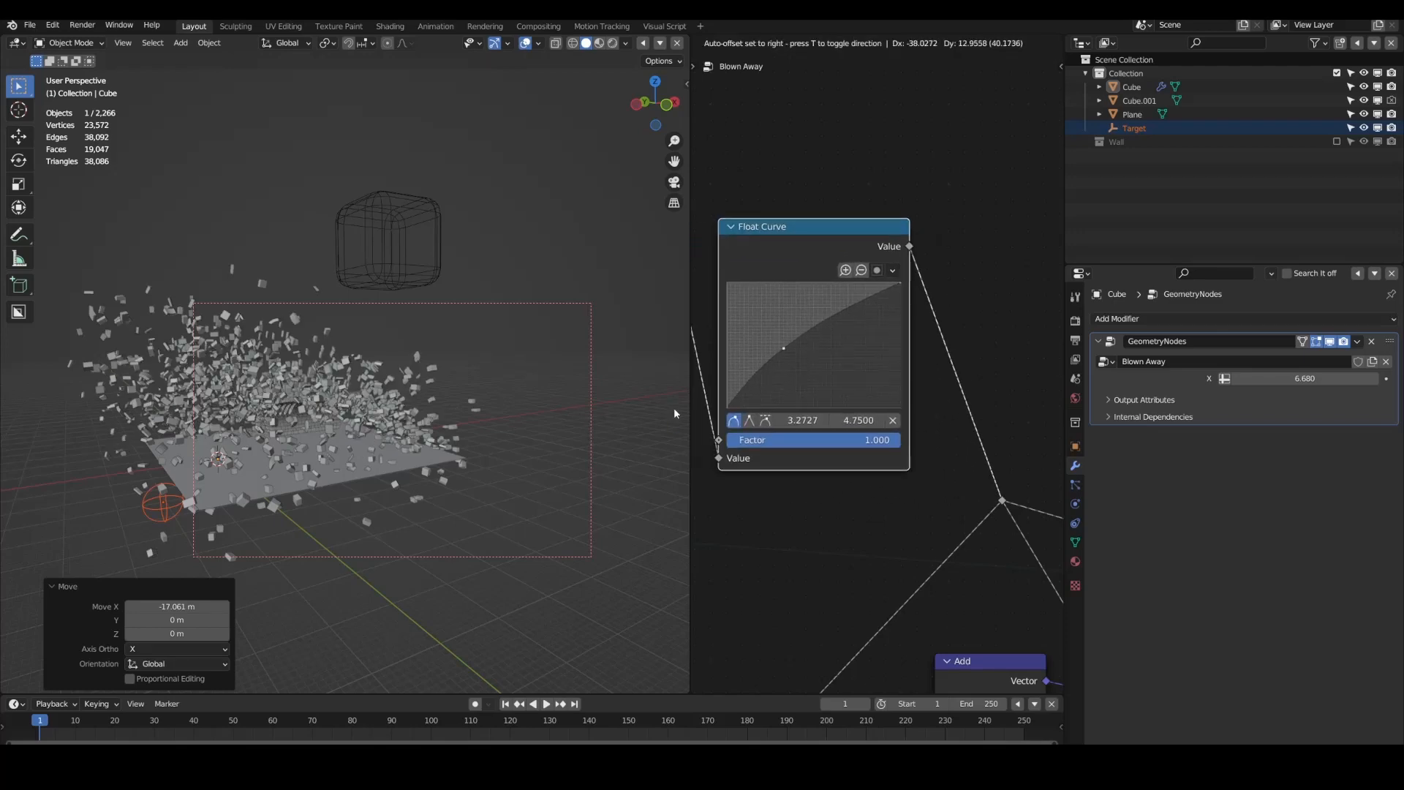
left_click(674, 411)
Step: Move the Target empty 15.979 m along X and raise the Float Curve's middle point to 3.4545, 7.5000
key("g")
key("x")
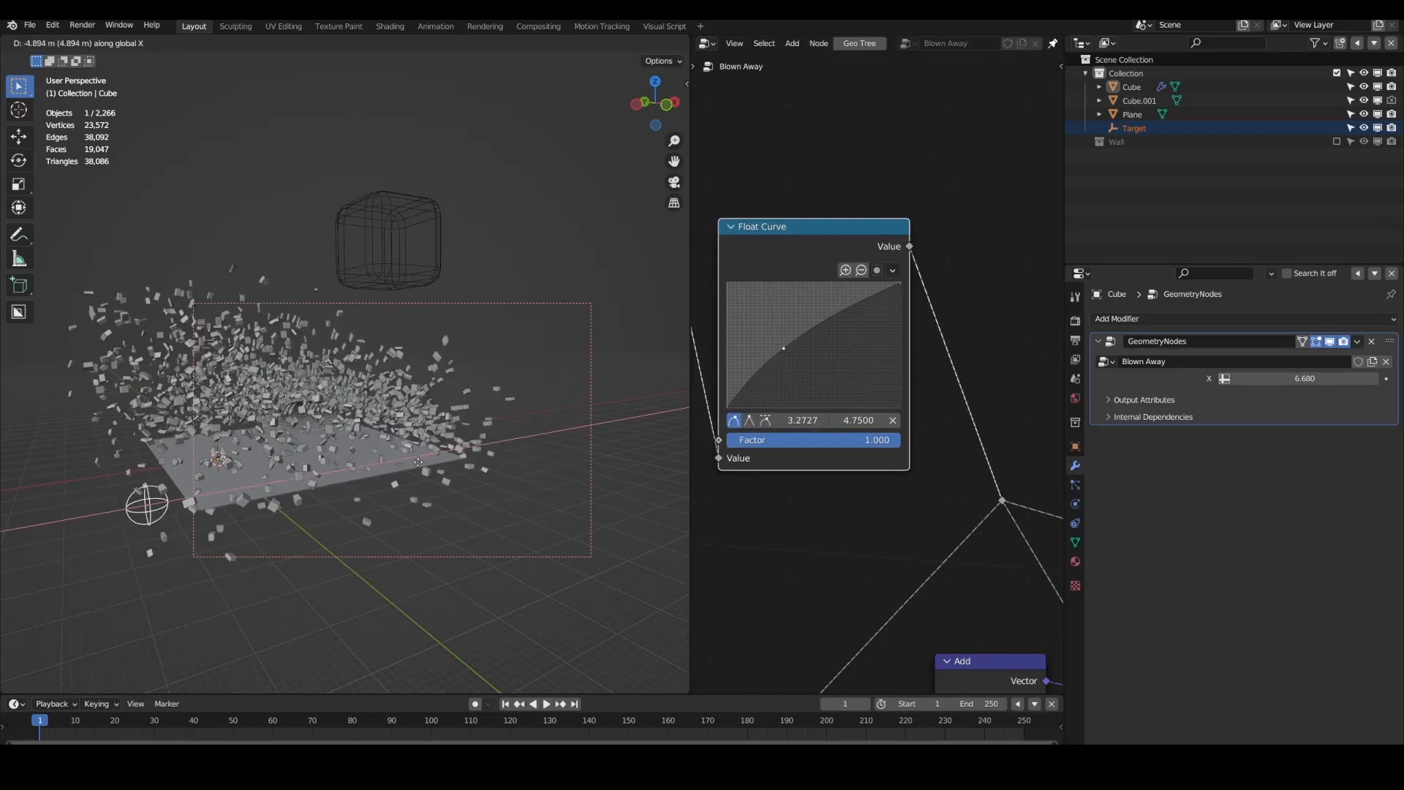
left_click(623, 417)
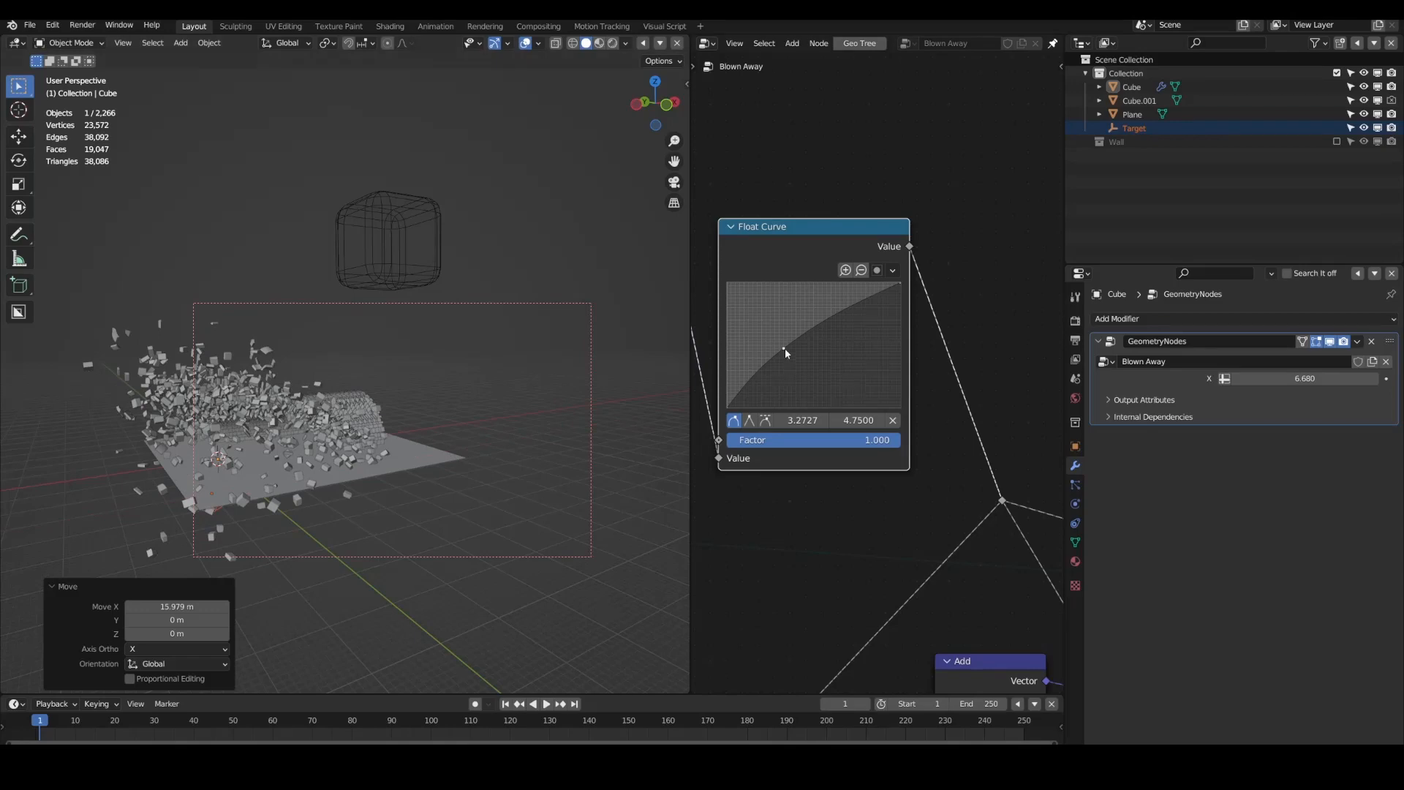
left_click_drag(785, 349, 787, 315)
Step: Move the Target empty -28.574 m along X past the tunnel, followed by 42.994 m back along the same axis
middle_click_drag(531, 395, 404, 444)
key("g")
key("x")
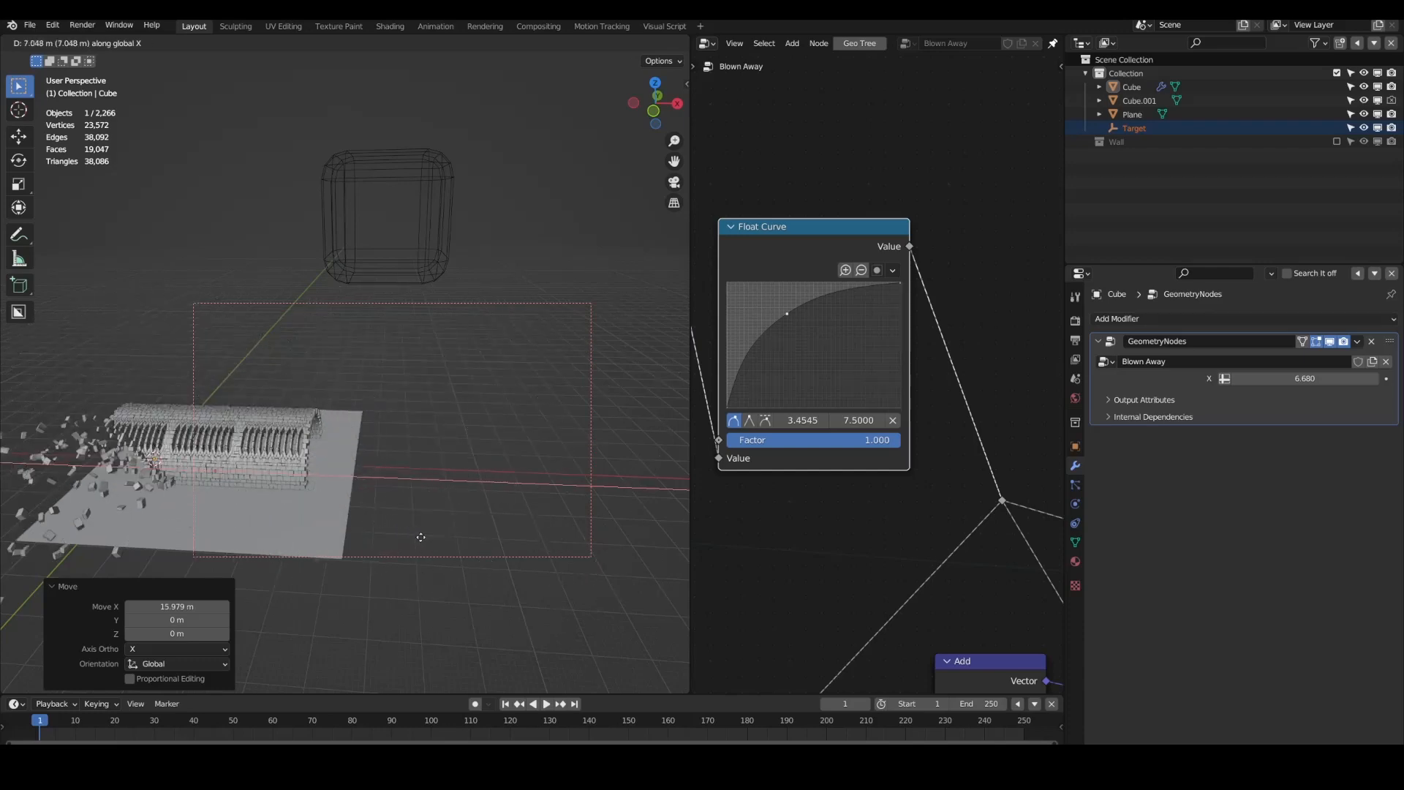
left_click(367, 539)
middle_click_drag(366, 539, 461, 587)
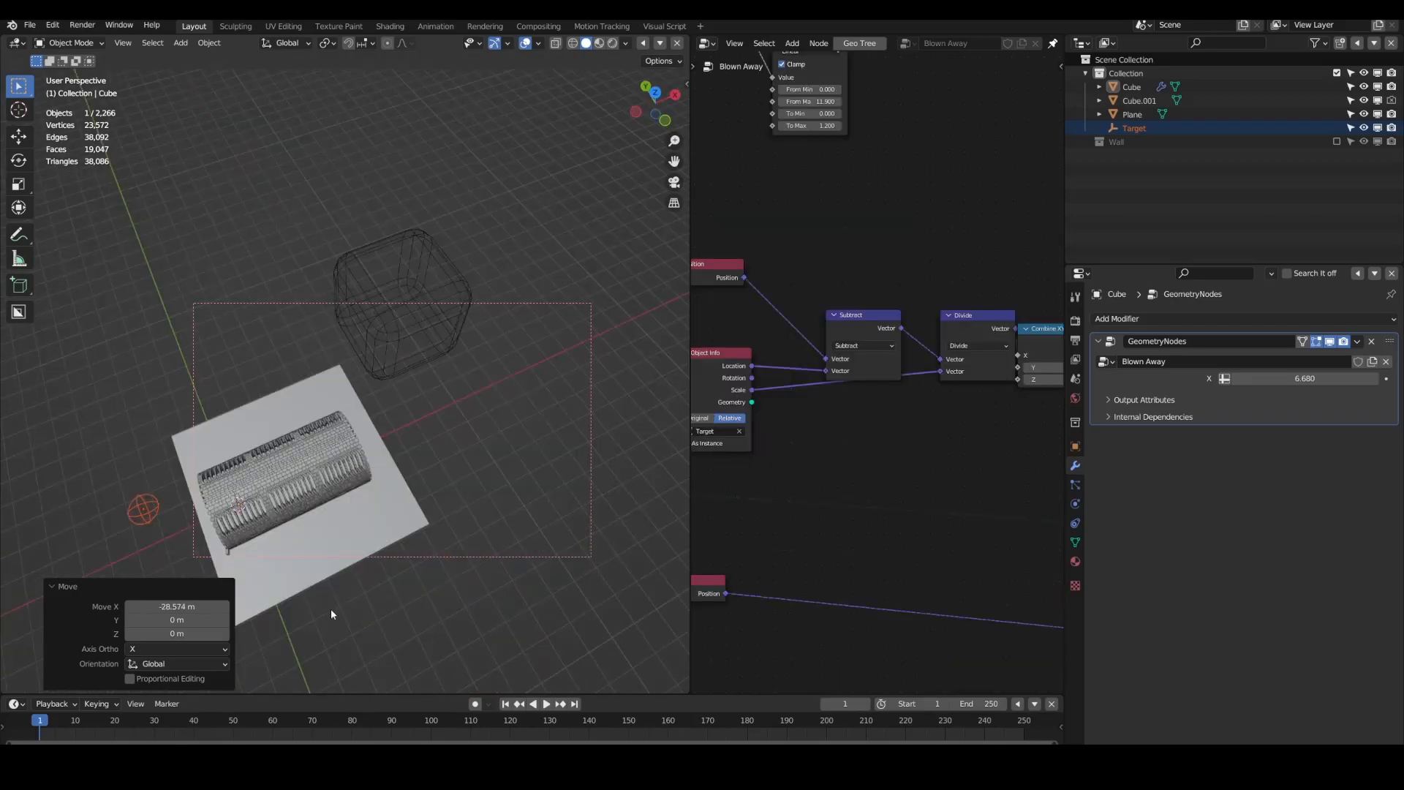
key("g")
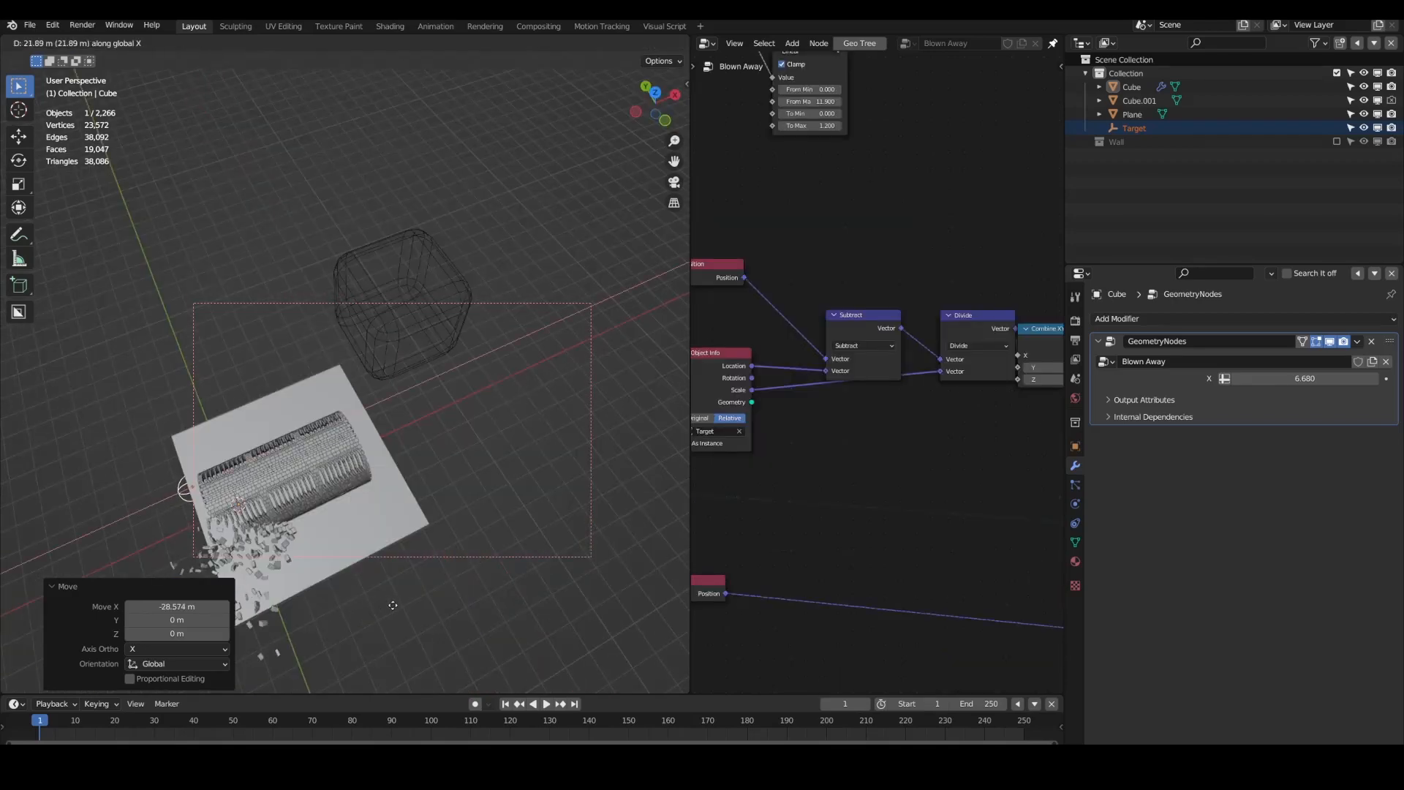
left_click(448, 580)
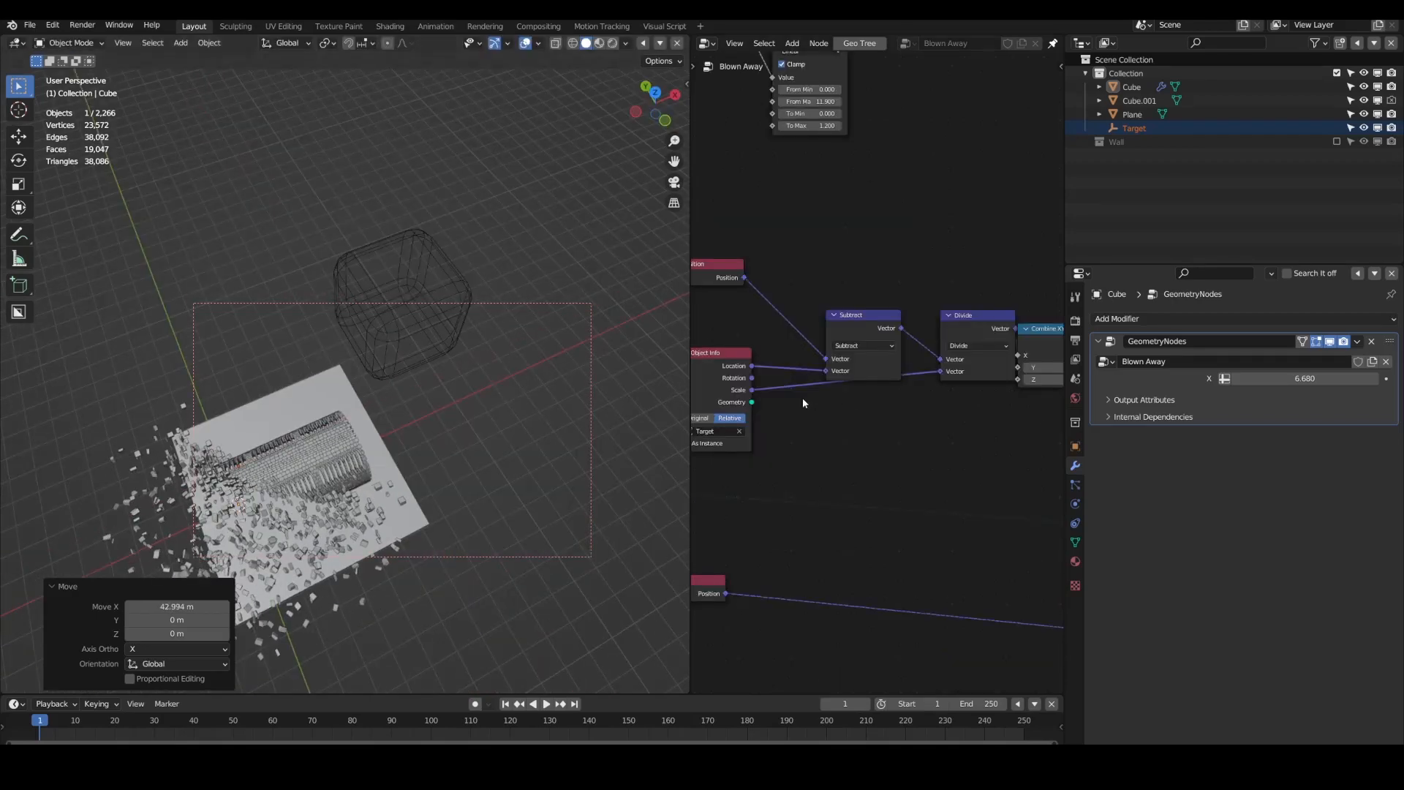
Step: Insert a Vector Math node set to Multiply on the link between the Position and Subtract nodes
middle_click_drag(803, 402, 862, 407)
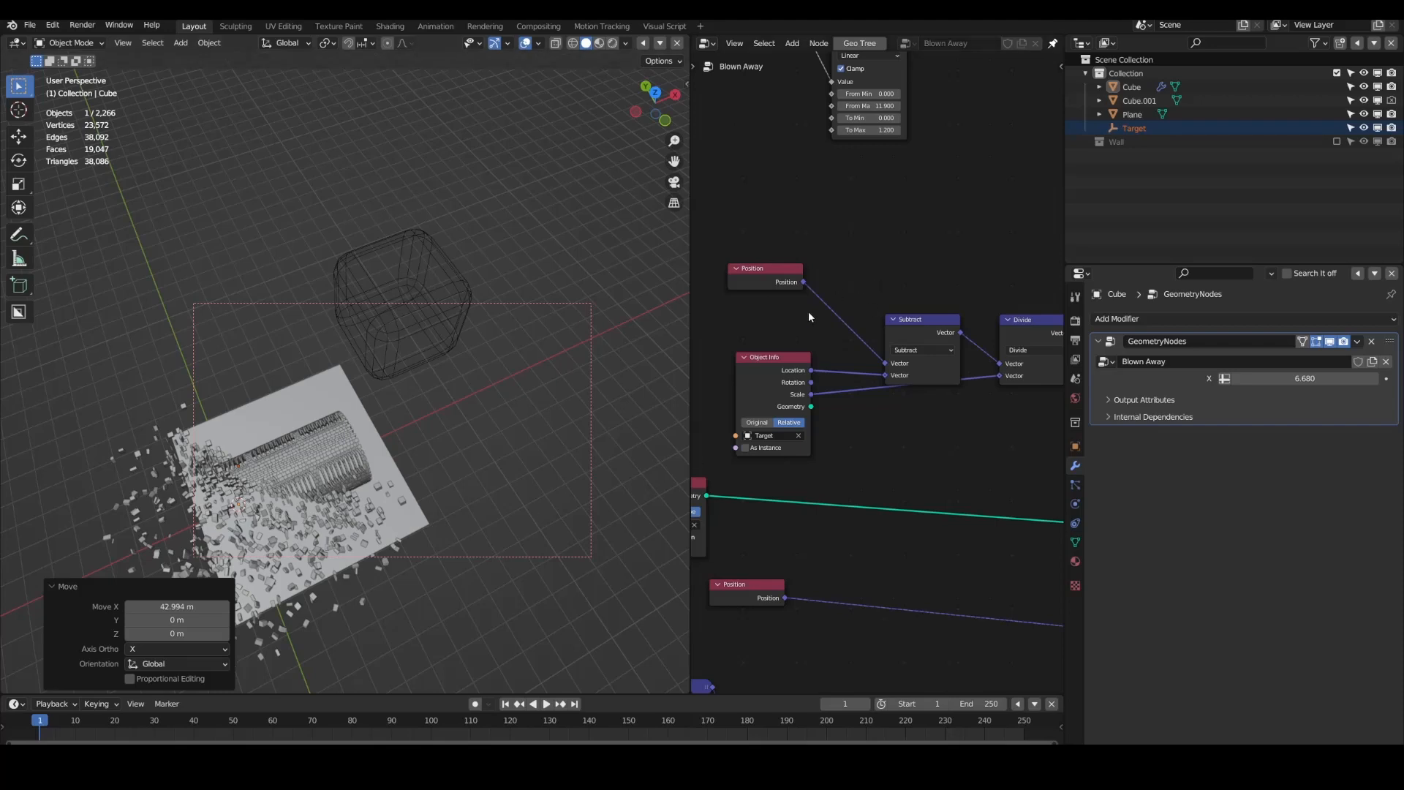
key("shift+a")
mouse_move(803, 298)
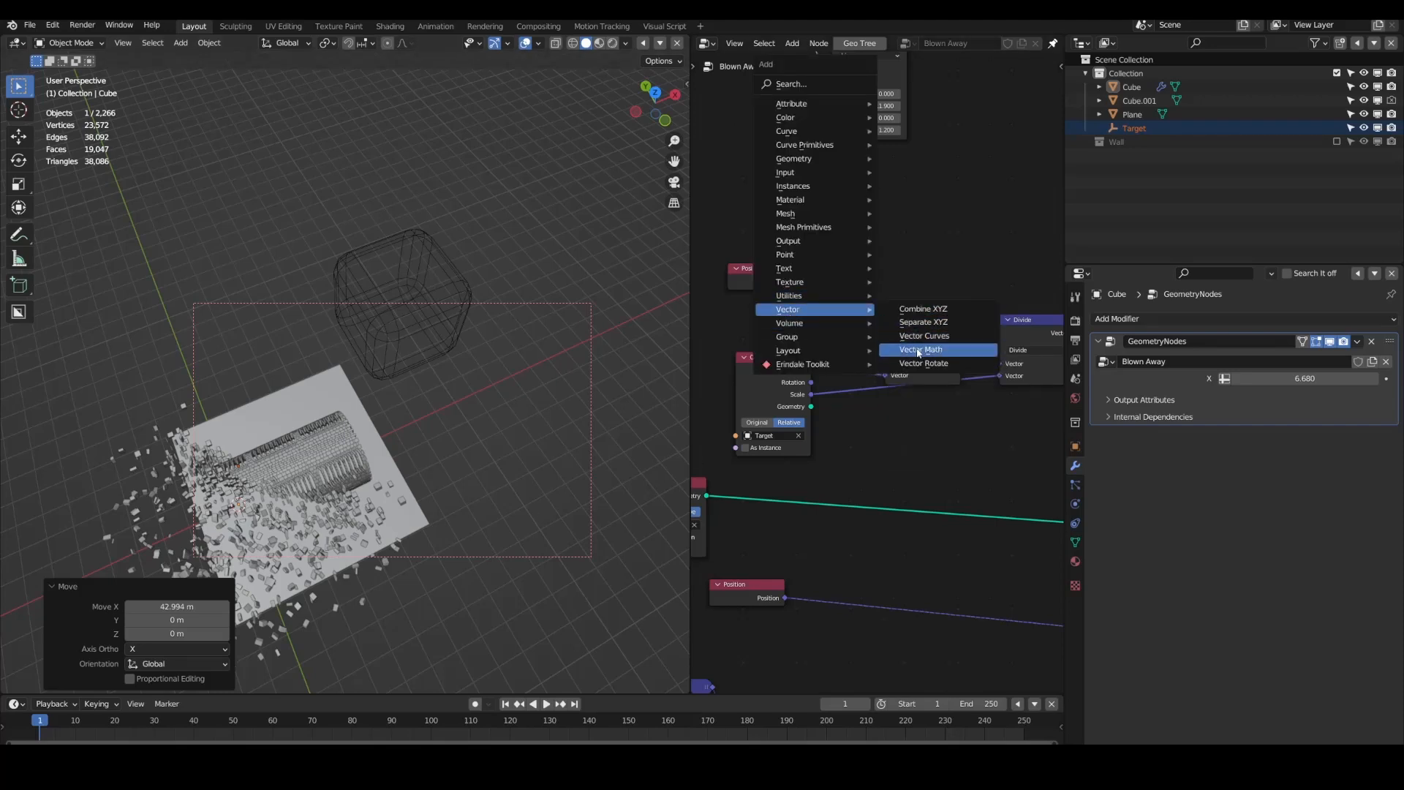
left_click(918, 353)
left_click(881, 310)
left_click(880, 310)
left_click(877, 327)
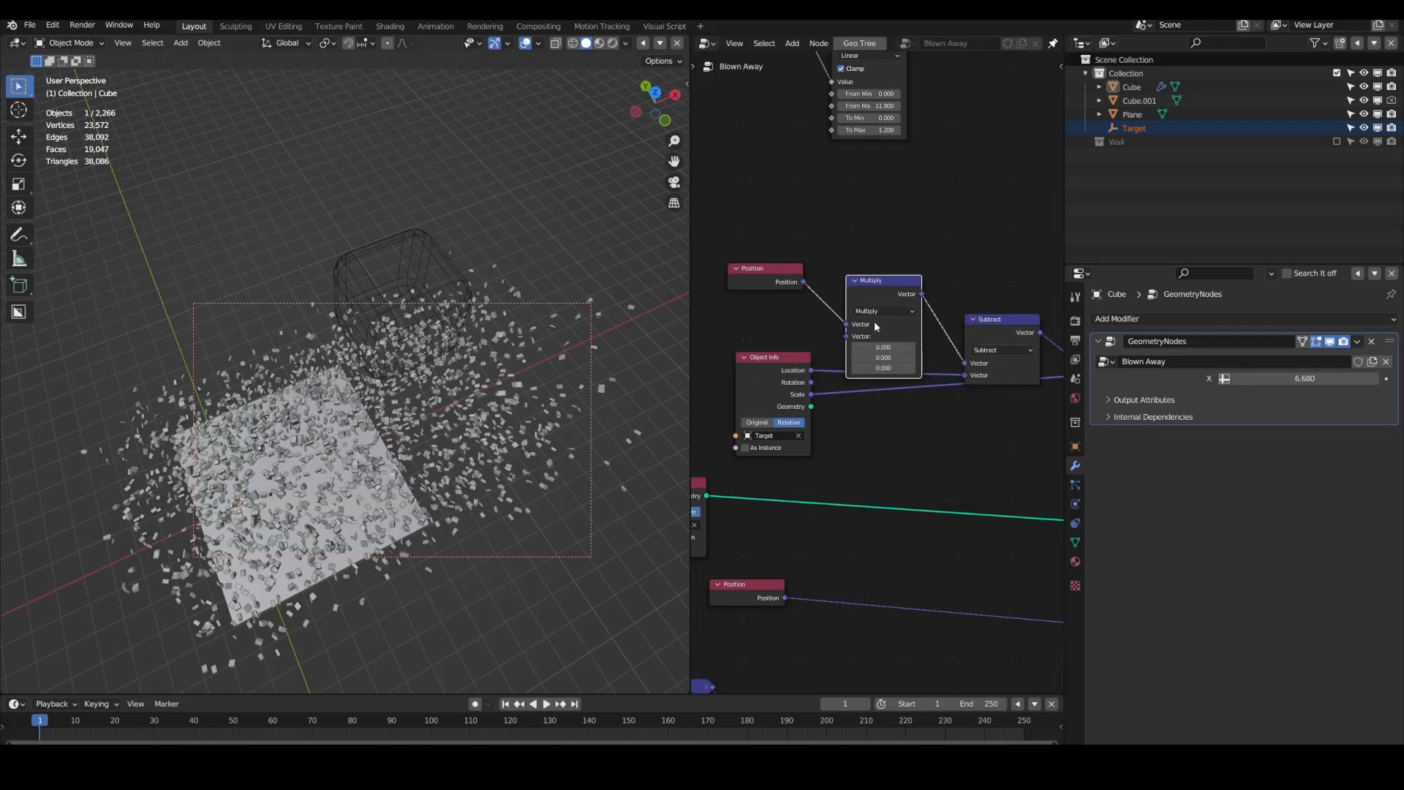
Step: Set the Multiply vector to 4.800, 0.200, 3.600 and move the Target empty by -28.214, 12.497, 7.6087 m
left_click_drag(874, 295, 909, 335)
middle_click_drag(448, 491, 420, 440)
key("g")
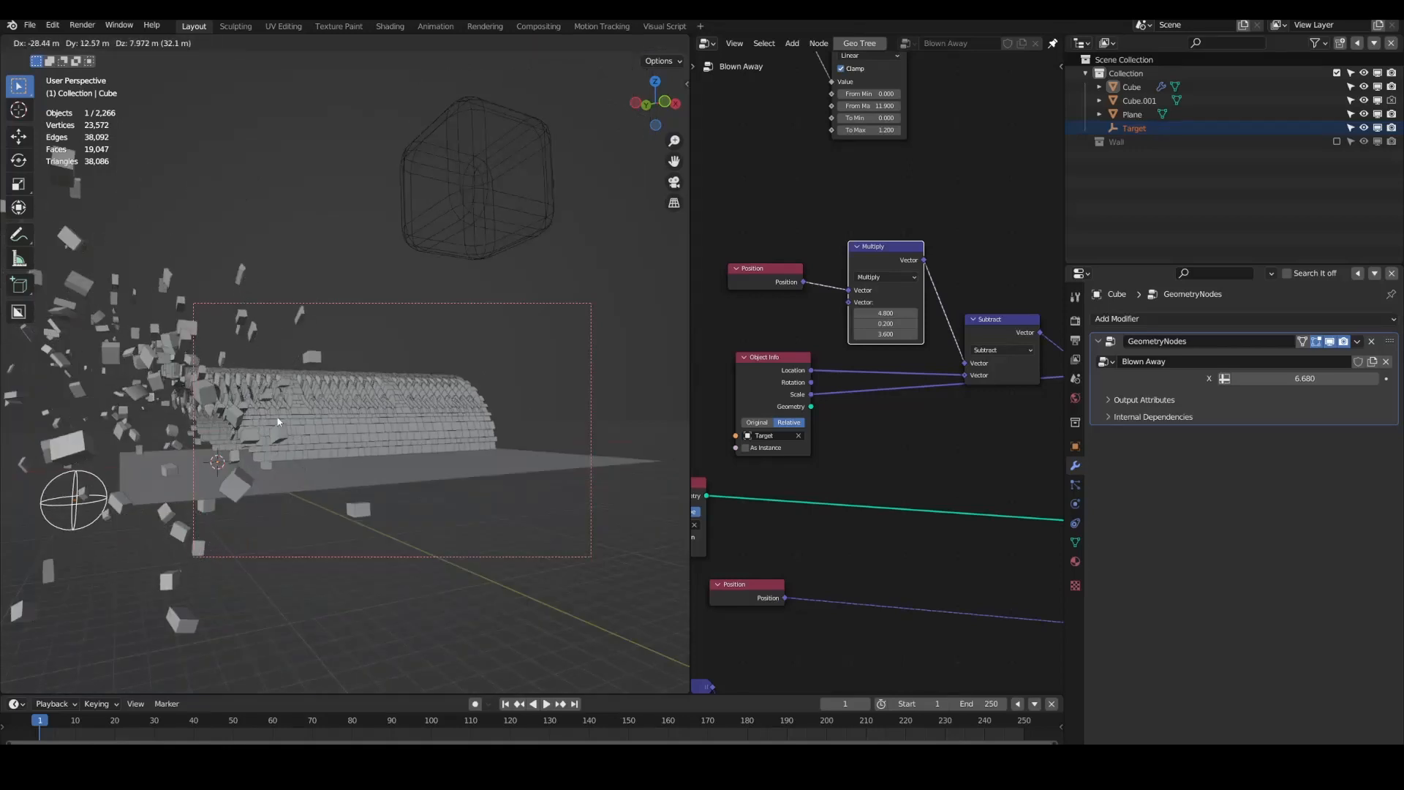
left_click(196, 410)
Step: Change the Multiply vector to 19.600, 1.500, -10.700 and move the Target empty by 7.4169, -4.7839, 33.457 m
mouse_move(885, 335)
left_mouse_down()
mouse_move(913, 335)
mouse_move(863, 334)
mouse_move(898, 327)
mouse_move(881, 327)
mouse_move(893, 313)
mouse_move(944, 313)
mouse_move(892, 322)
mouse_move(904, 334)
left_mouse_up()
scroll(396, 427, "down", 3)
middle_click_drag(396, 427, 419, 438)
key("g")
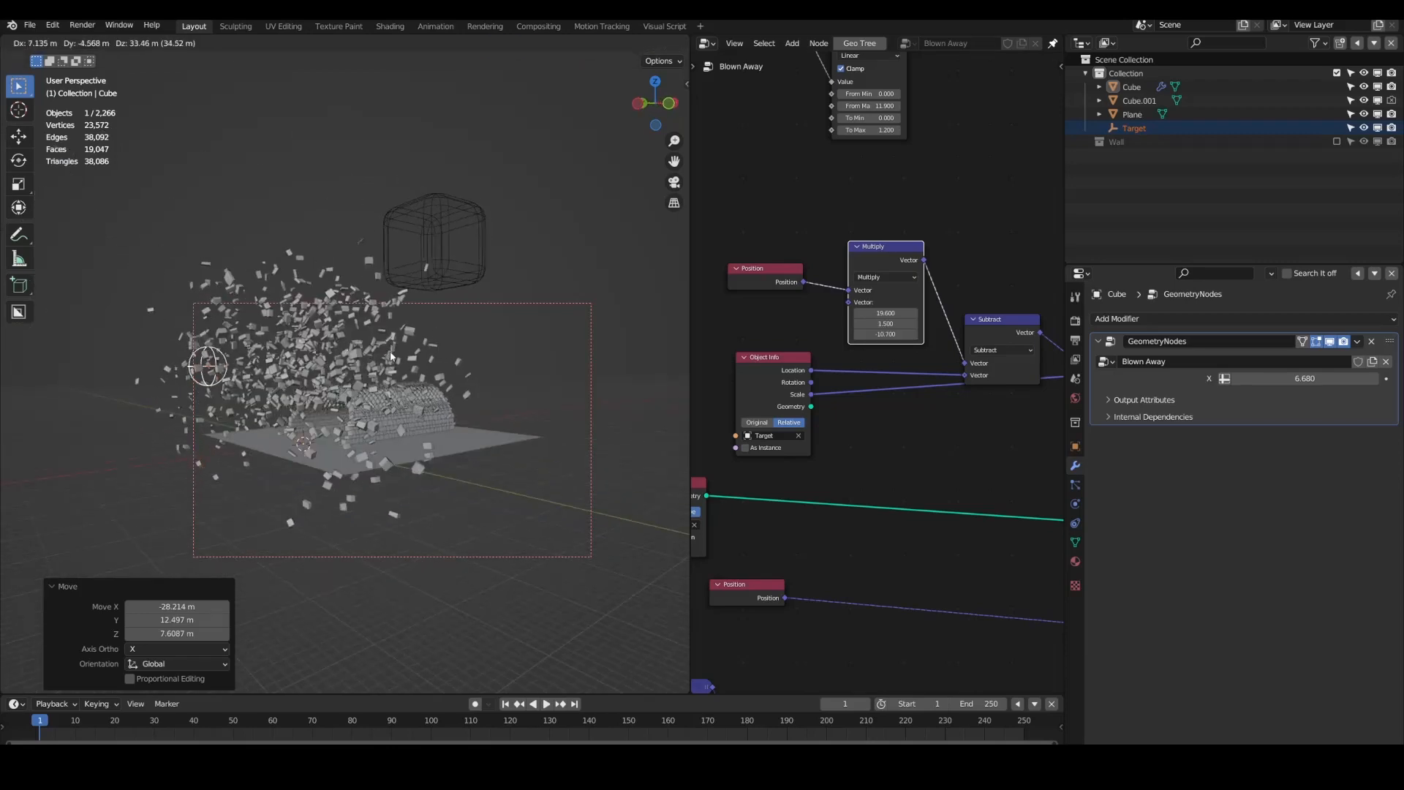
left_click(391, 356)
Step: Shift the Target empty along the X axis over the tunnel and select the brick Cube object
middle_click_drag(390, 356, 457, 408)
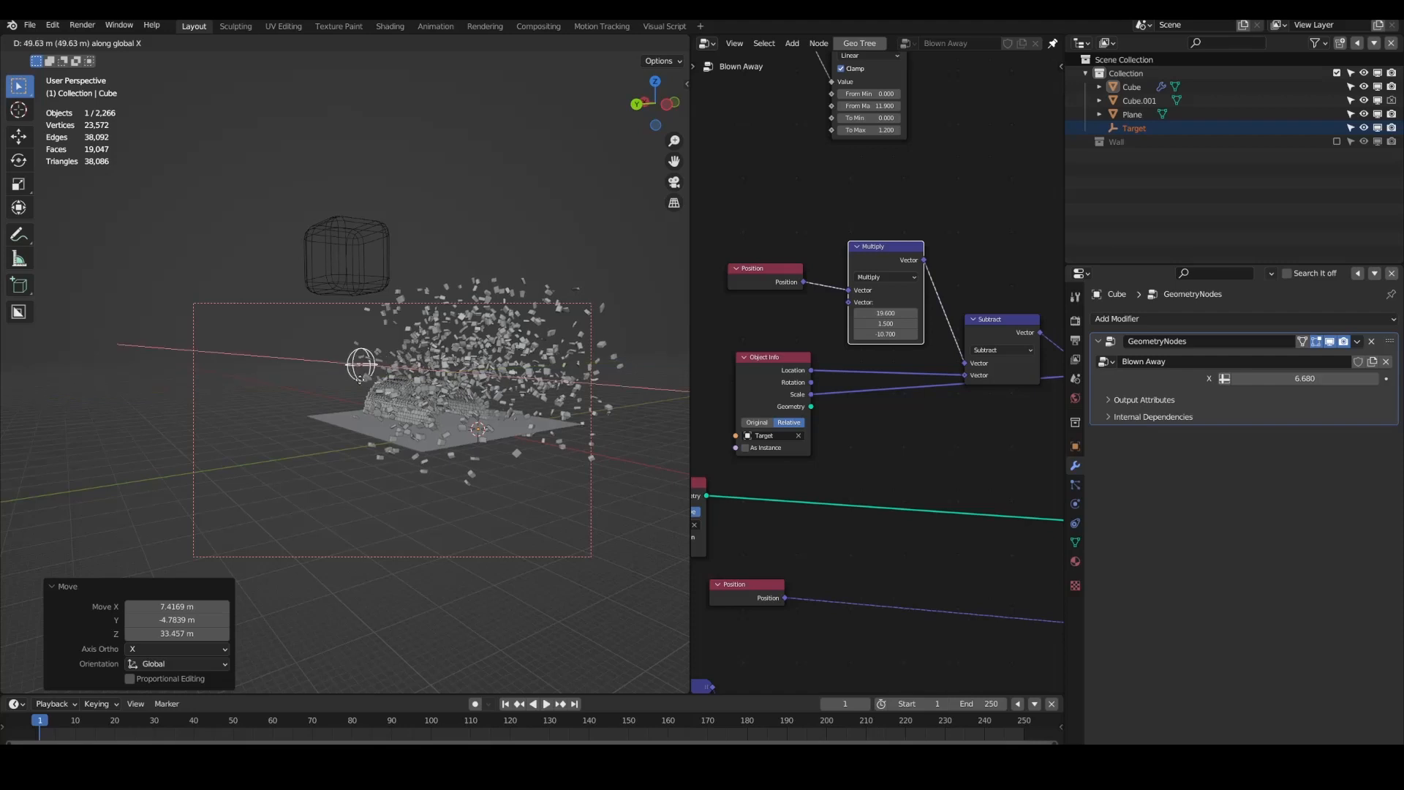
left_click(486, 401)
left_click(551, 323)
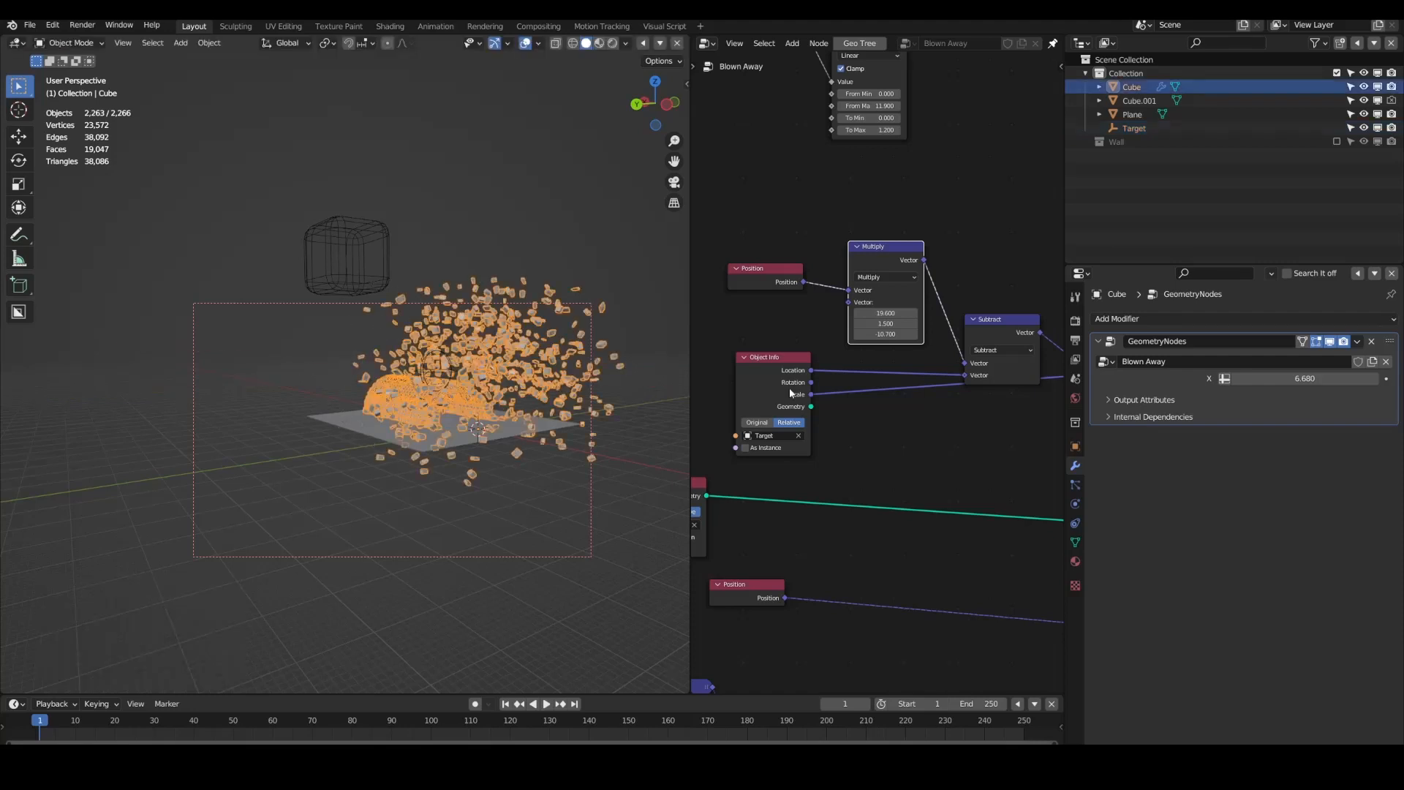
Step: Reposition the Float Curve and the first Mix node and dissolve the reroute point so the curve's links run directly
scroll(1023, 398, "down", 7)
middle_click_drag(1034, 404, 695, 426)
scroll(787, 443, "up", 2)
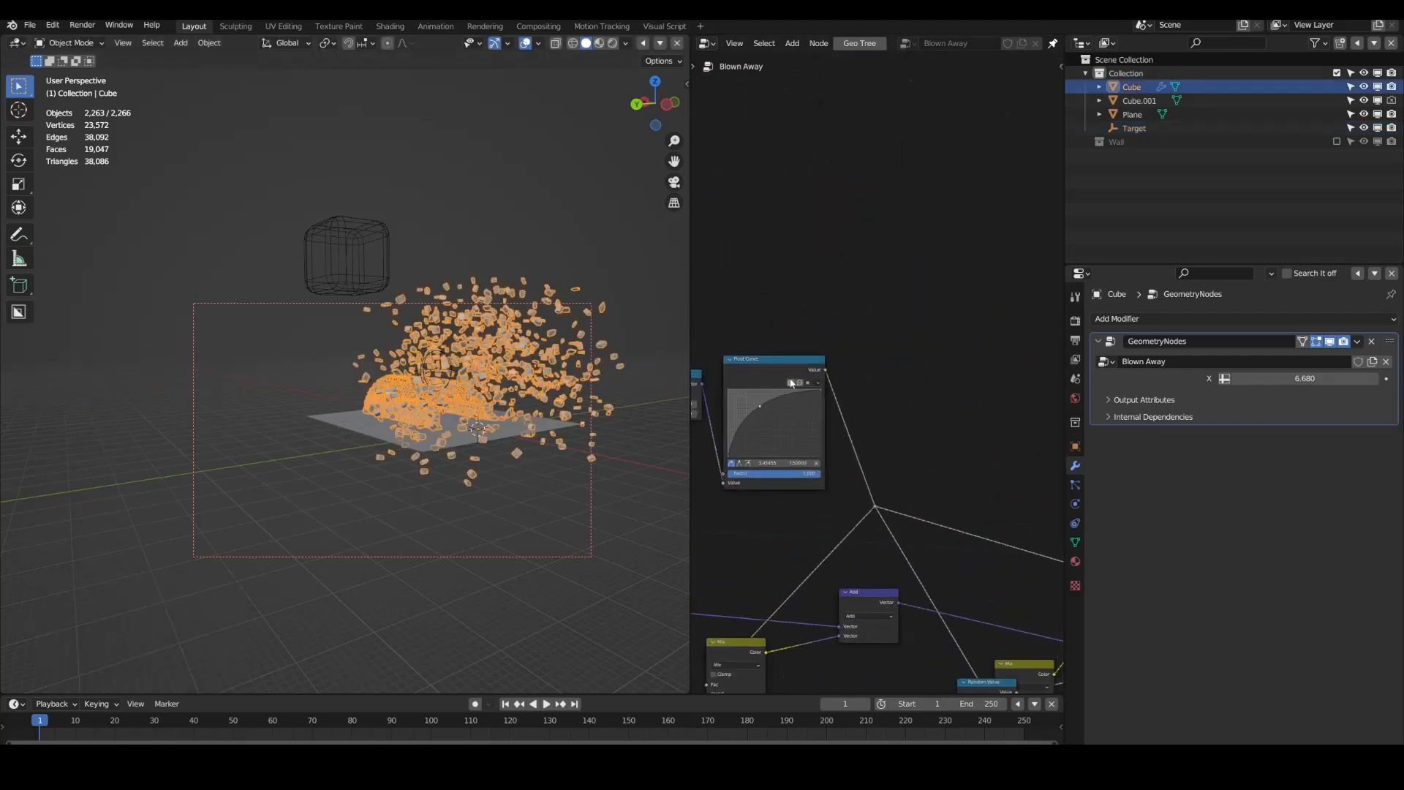
left_click_drag(787, 366, 799, 299)
middle_click_drag(907, 506, 915, 435)
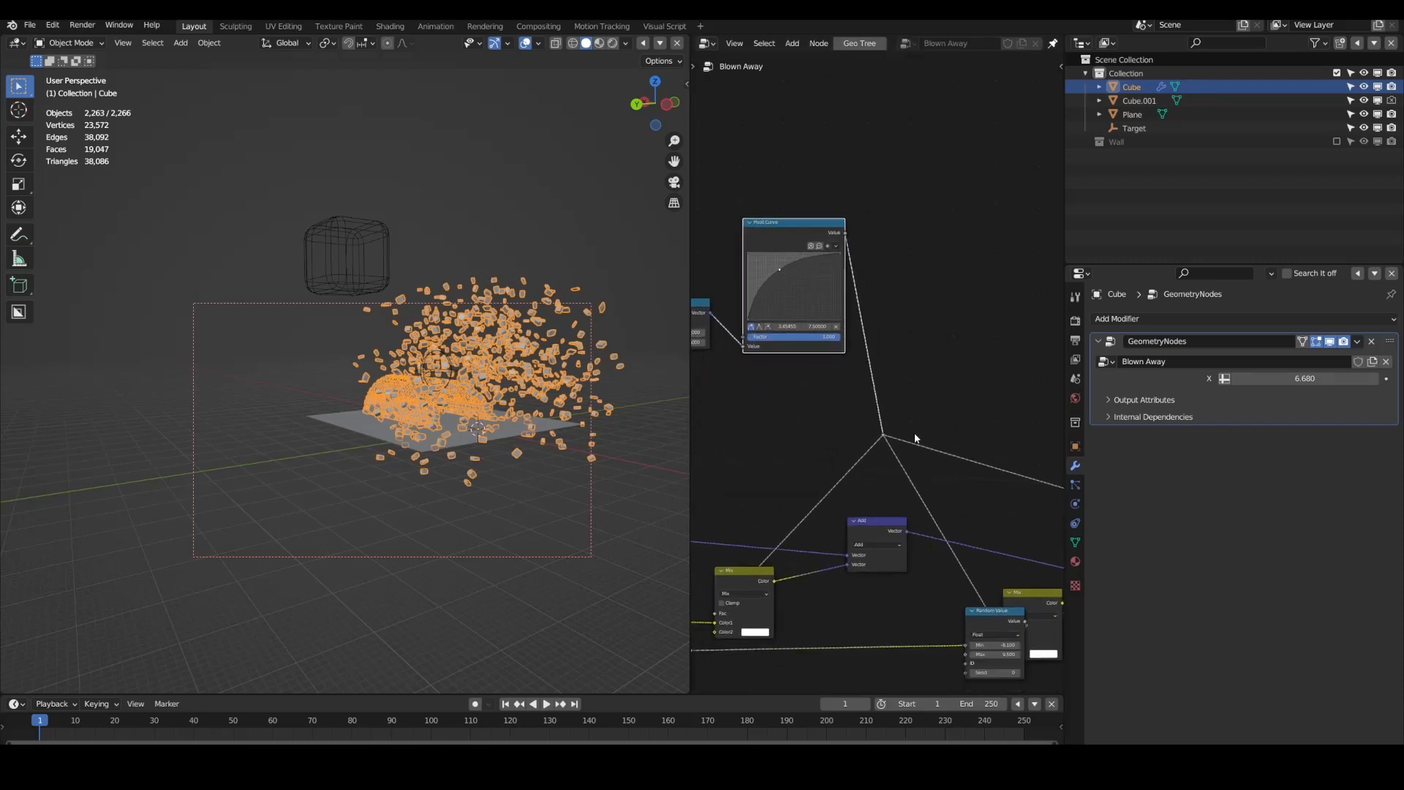
middle_click_drag(811, 519, 952, 433)
left_click_drag(887, 489, 936, 491)
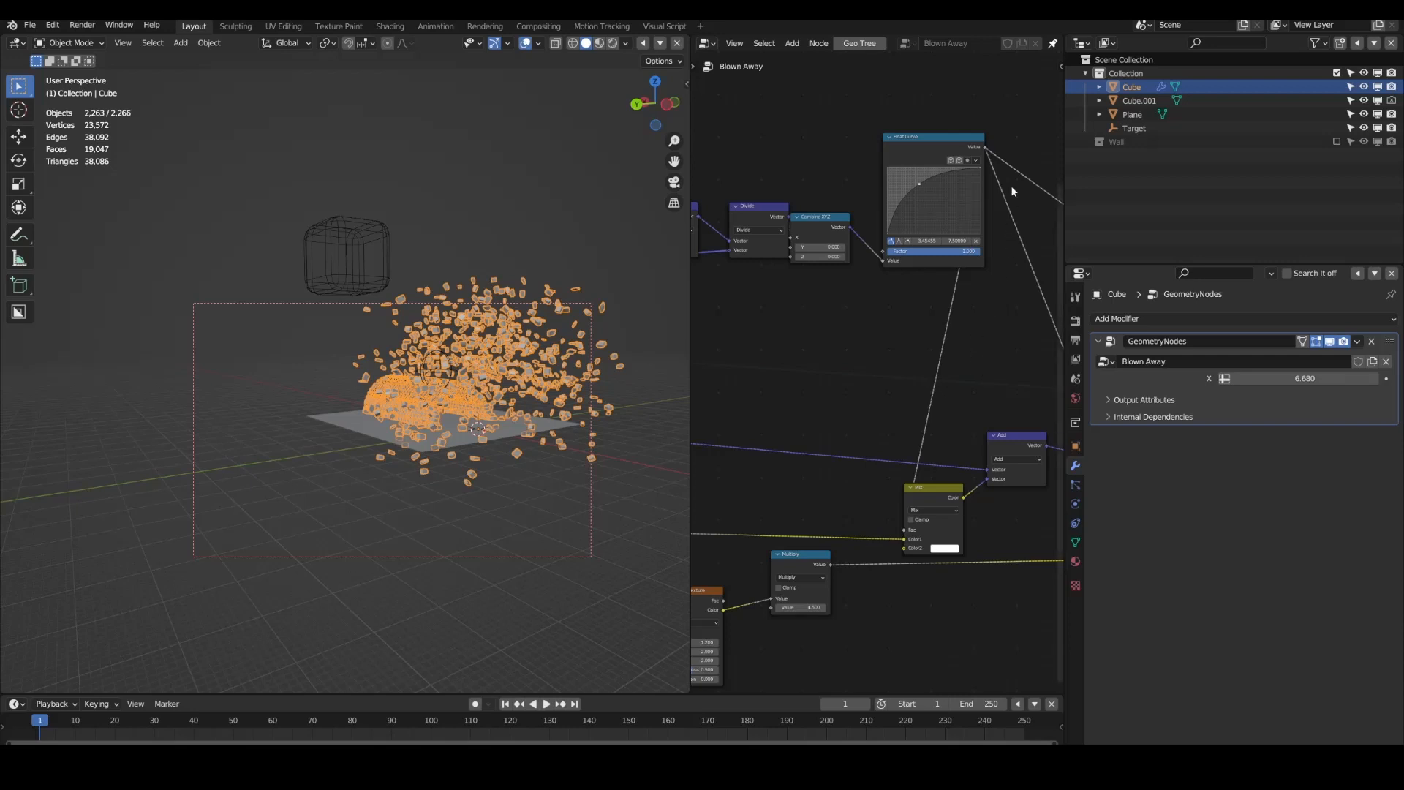
Step: Cut the Float Curve's other output links so it feeds only the first Mix node, and move that Mix node closer
right_click_drag(1027, 158, 1018, 203, "ctrl")
right_click_drag(1014, 272, 1013, 277, "ctrl")
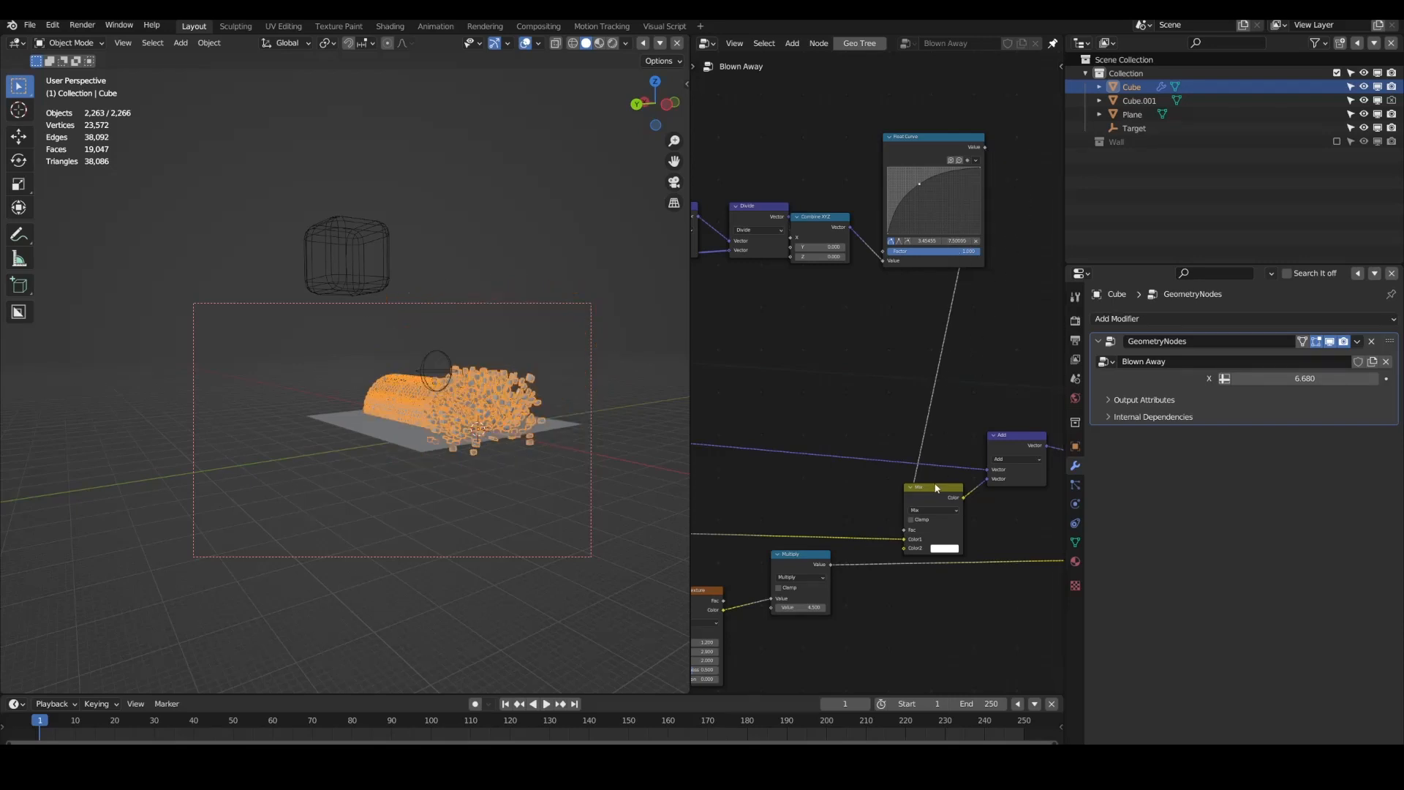
left_click_drag(935, 488, 925, 454)
Step: Place the Float Curve node beneath the Combine XYZ node and line up the Mix node beside it
scroll(892, 359, "down", 4)
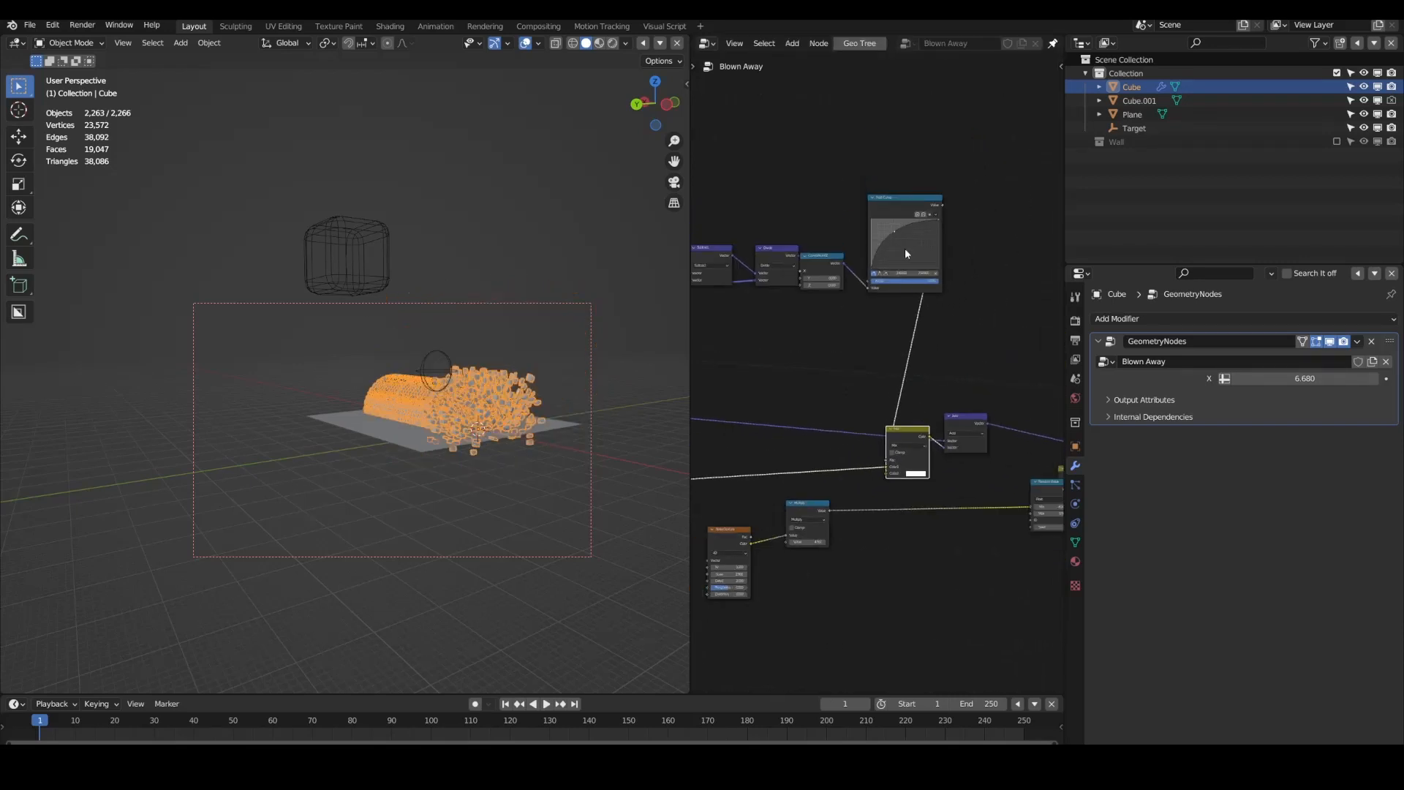
left_click_drag(896, 205, 812, 315)
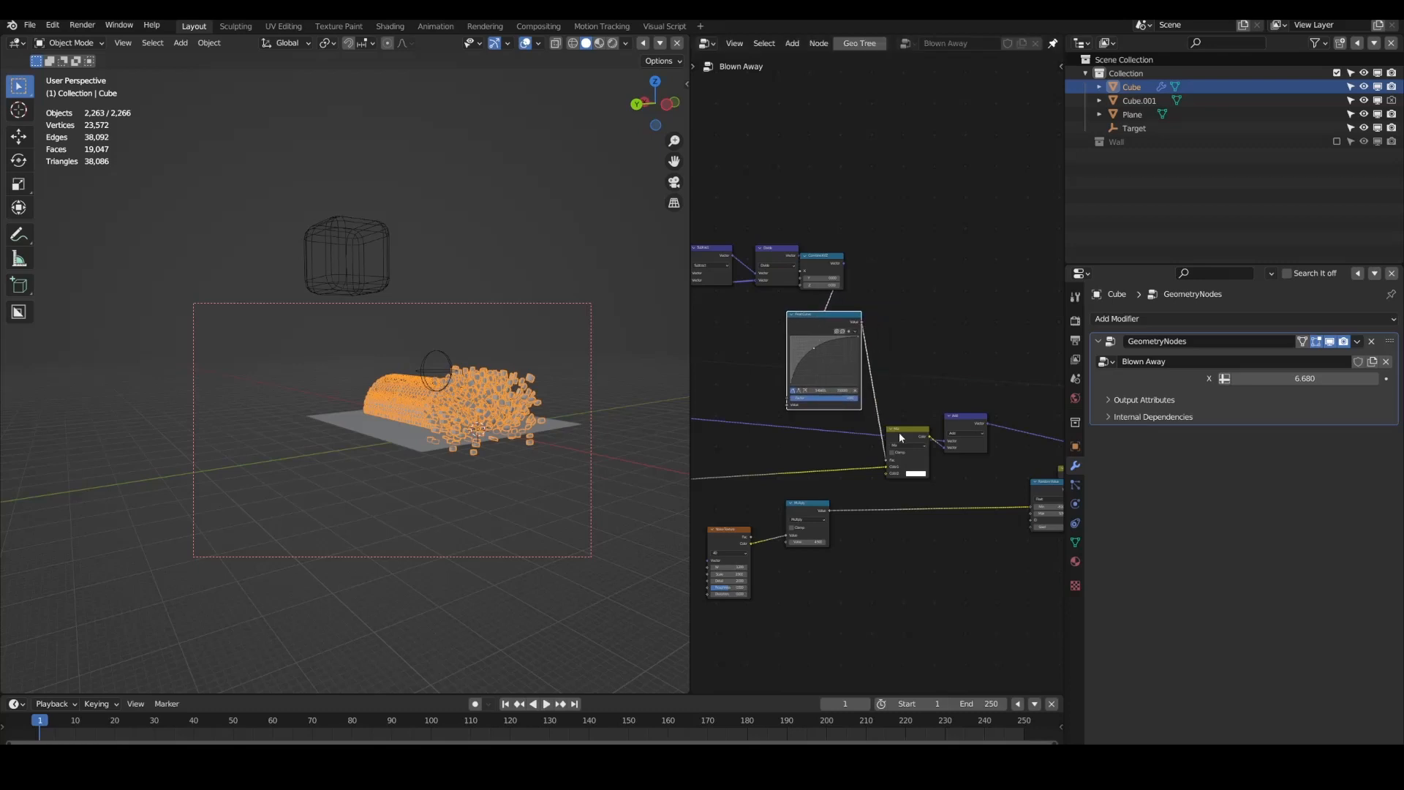
scroll(898, 432, "up", 2)
left_click_drag(912, 477, 904, 486)
scroll(451, 494, "up", 4)
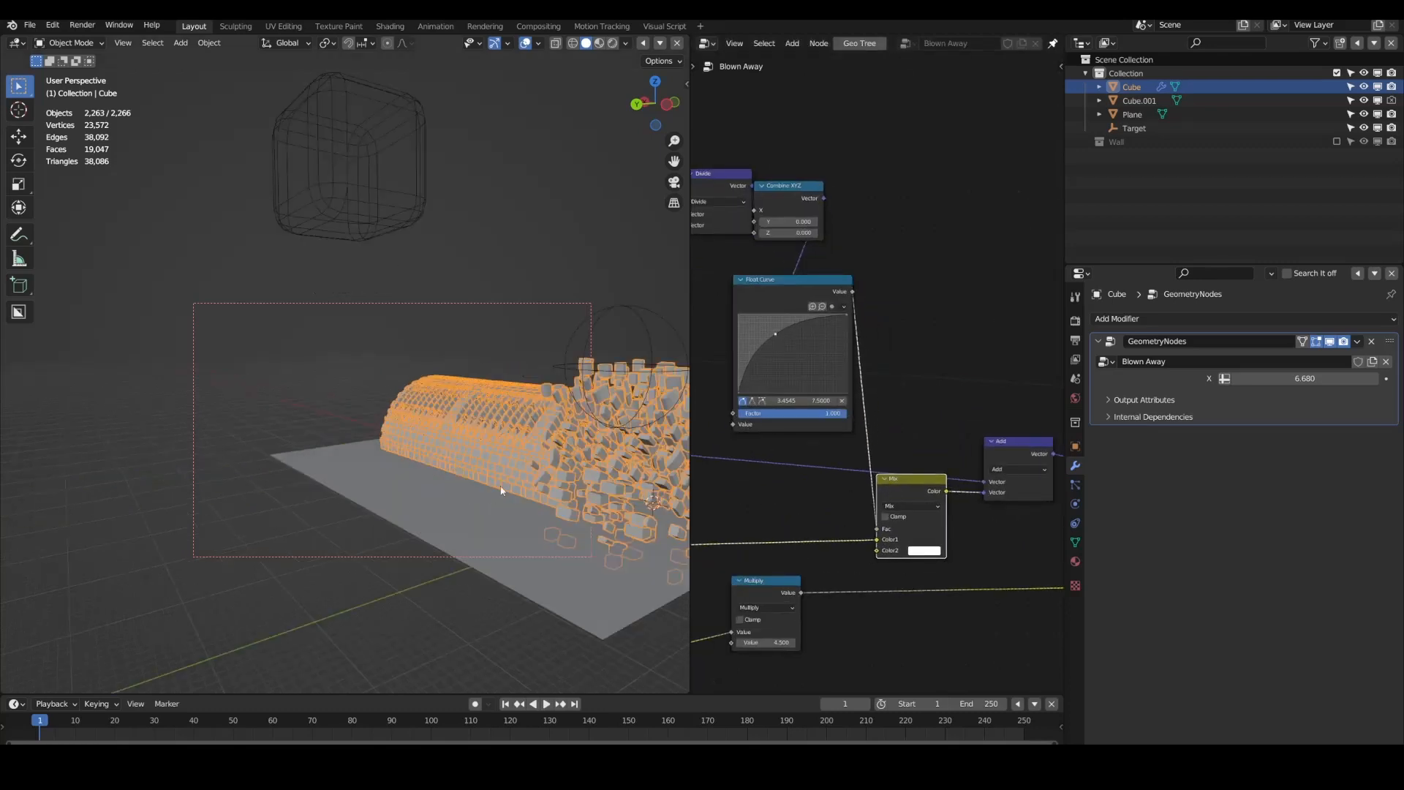
Step: Preview the brick displacement by moving the Target empty along the X axis and cancelling the move
scroll(781, 531, "down", 1)
middle_click_drag(781, 531, 723, 455)
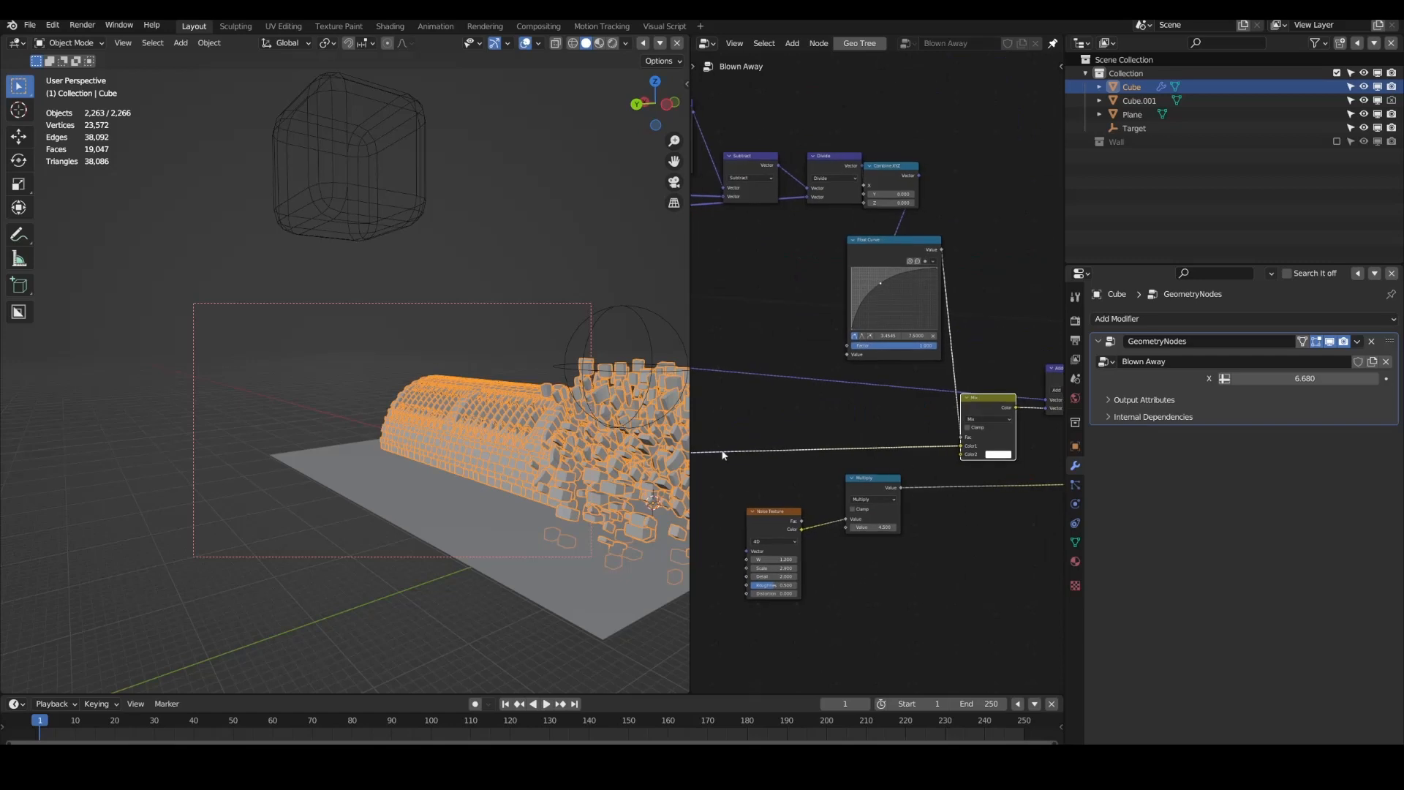
left_click(640, 332)
key("g")
key("x")
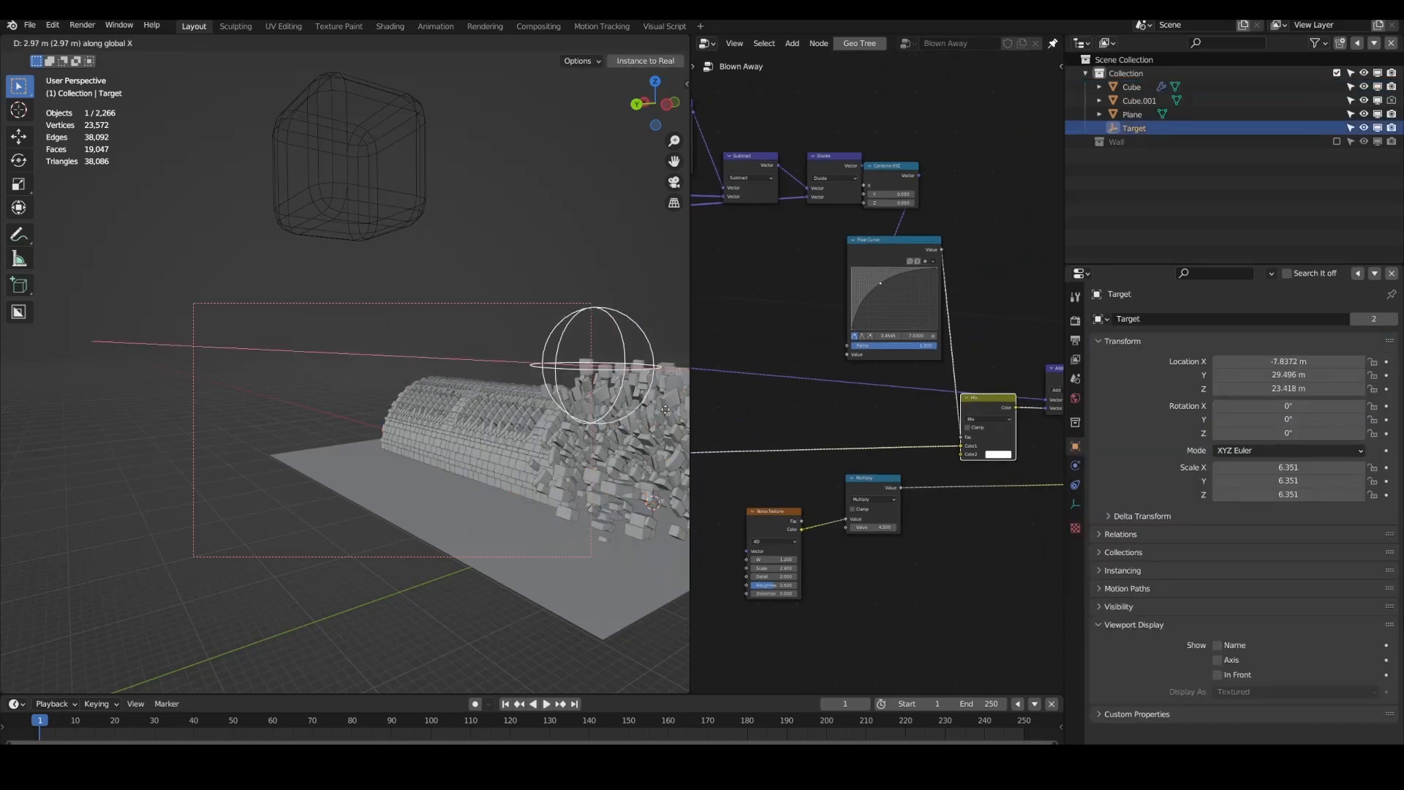
right_click(8, 441)
Step: Duplicate the Combine XYZ node with its Divide input link and place the copy above the original
scroll(292, 433, "down", 2)
scroll(765, 422, "down", 5)
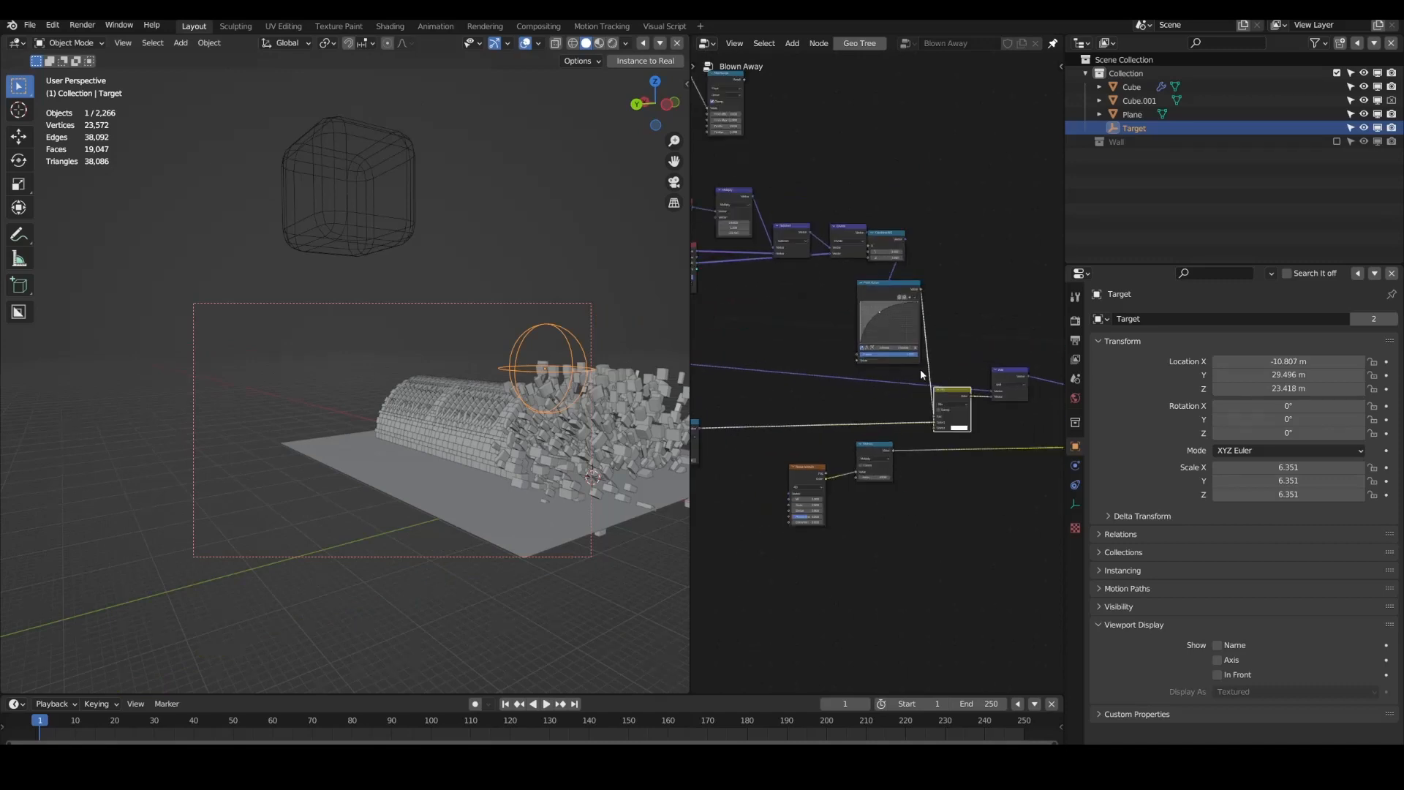
middle_click_drag(920, 368, 783, 393)
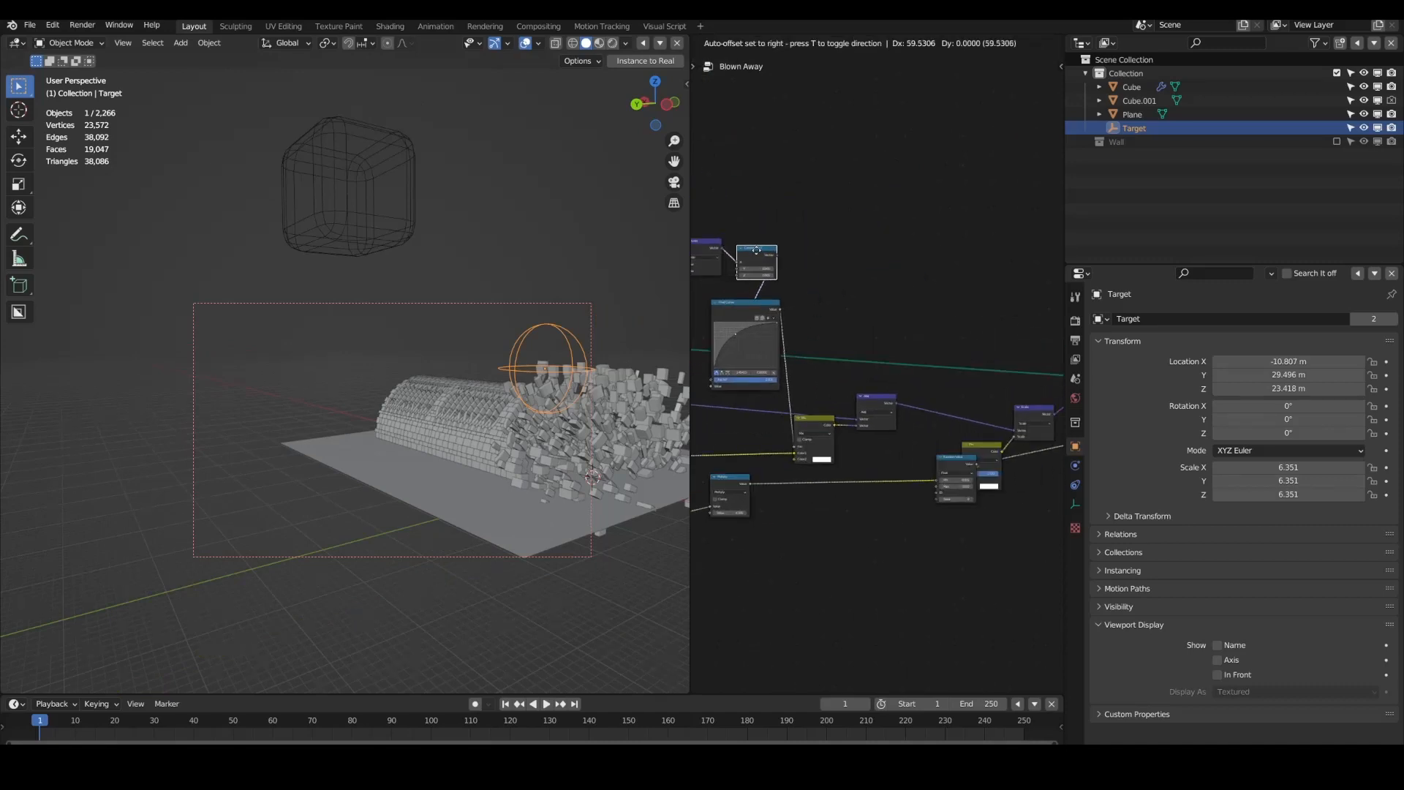
key("shift+d")
left_click_drag(723, 247, 740, 216)
left_click(741, 307)
key("shift+d")
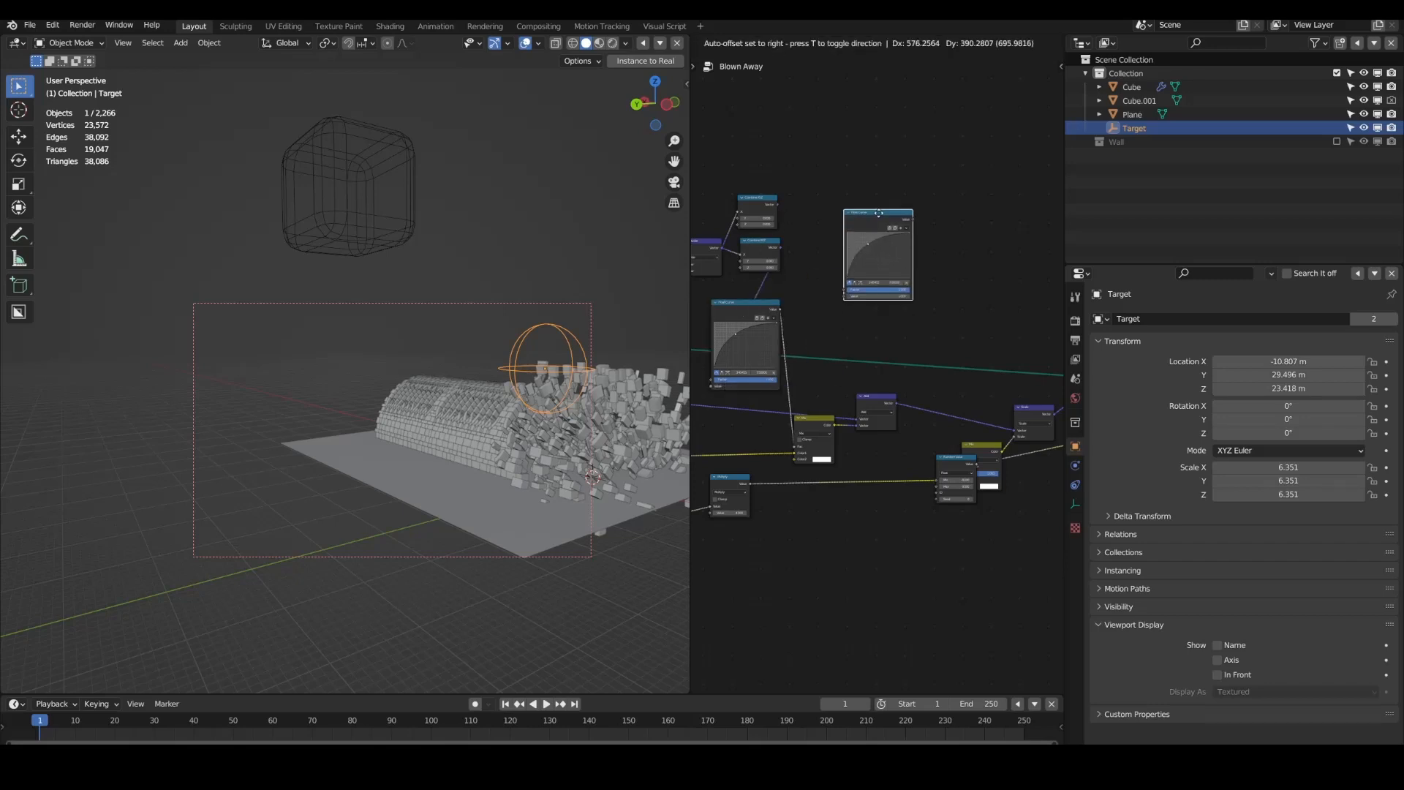
left_click(879, 210)
key("x")
Step: Duplicate the Float Curve node, place the copy beyond the duplicated Combine XYZ node and connect that node's output to its Value input
key("shift+a")
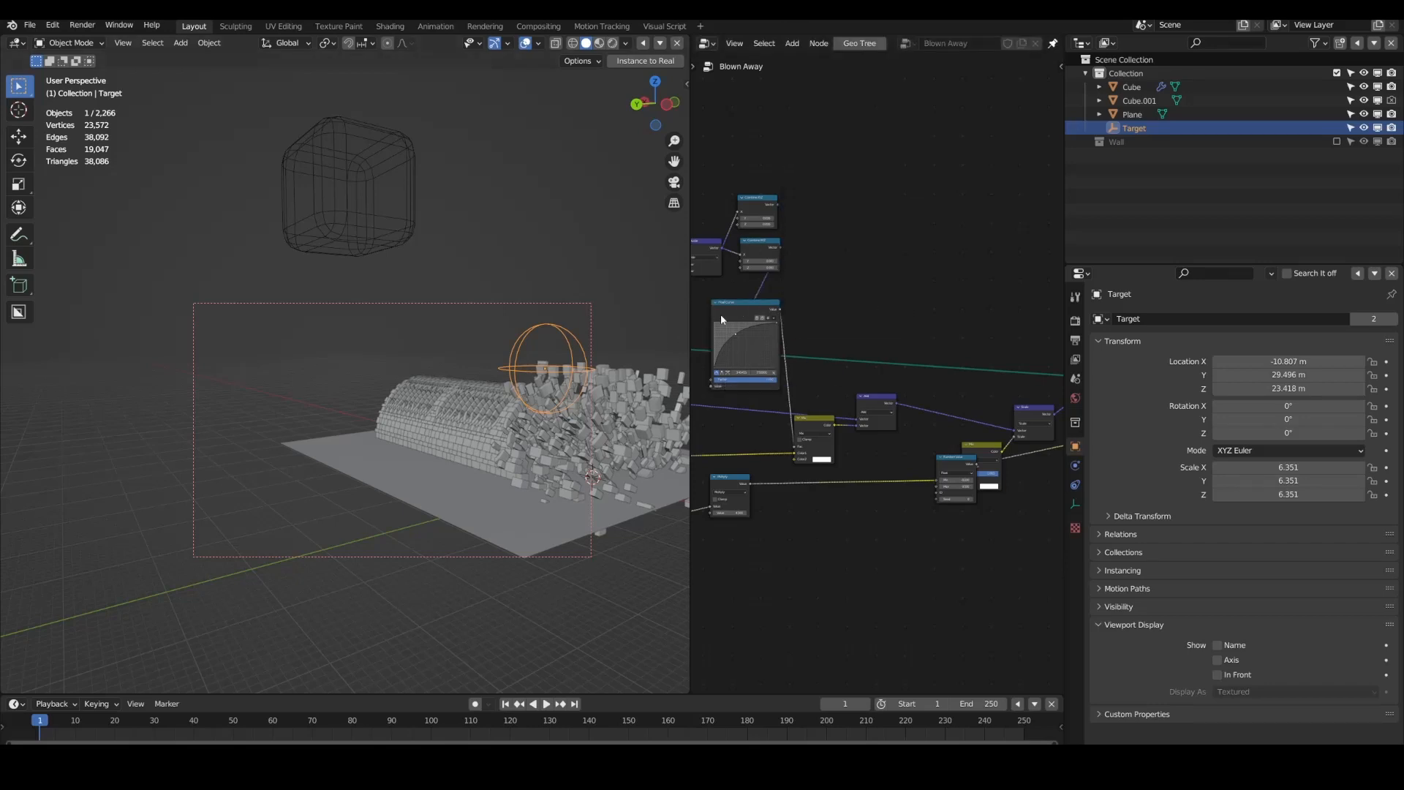
left_click(722, 310)
key("shift+d")
left_click(869, 192)
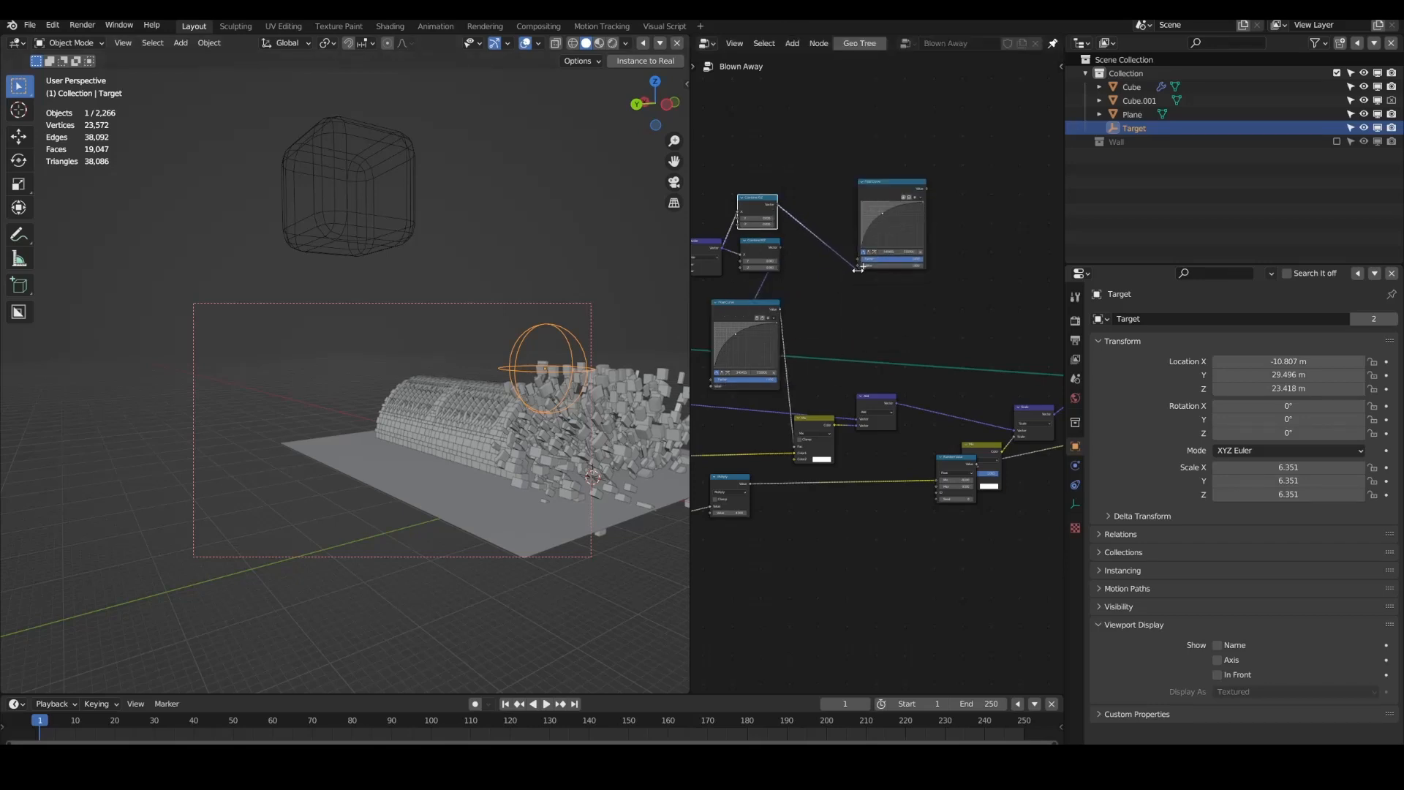
left_click_drag(859, 265, 859, 266)
middle_click_drag(889, 310, 781, 311)
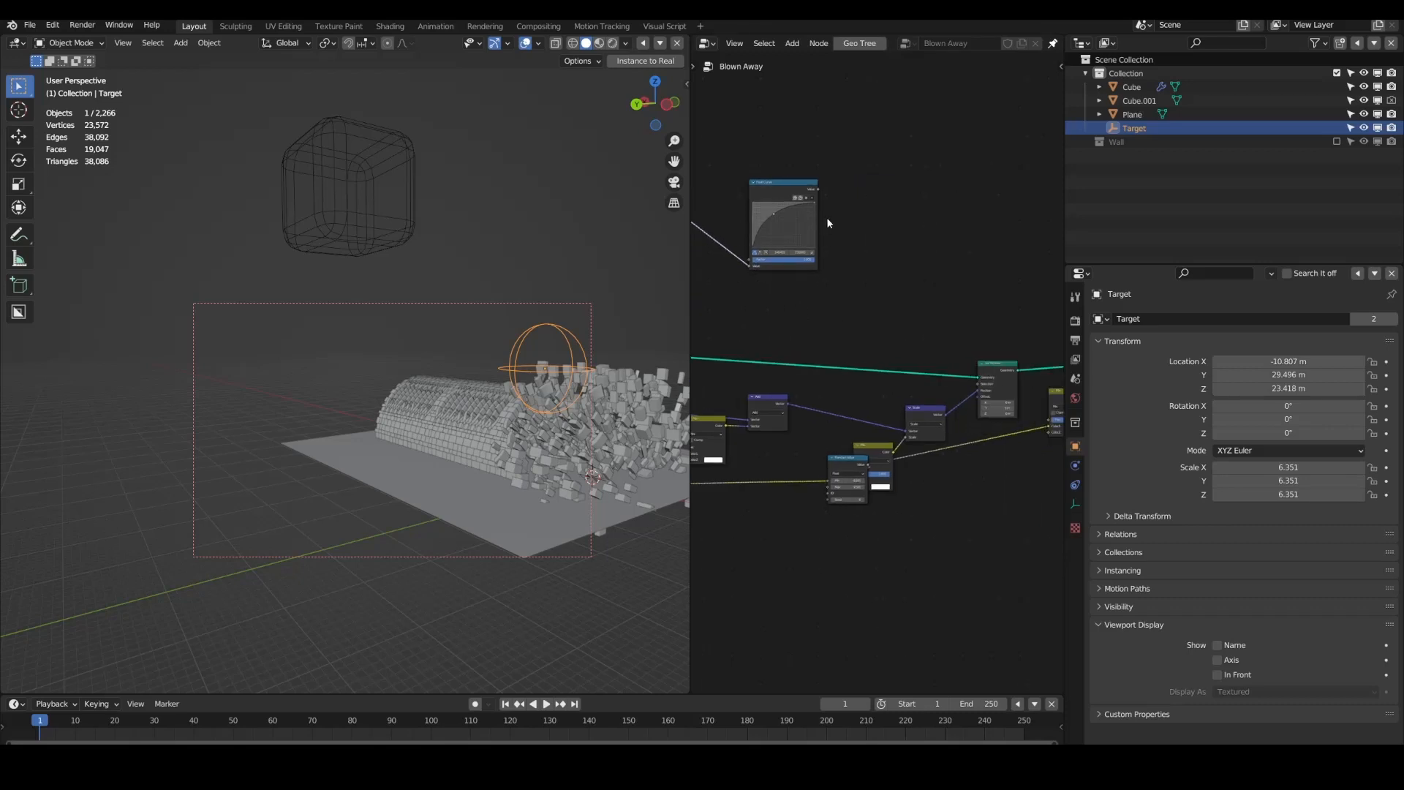
Step: Reposition the Random Value and Mix nodes, and connect the duplicated Float Curve's output to the Fac input of the Mix node feeding Scale
middle_click_drag(911, 258, 872, 273)
left_click_drag(836, 470, 951, 454)
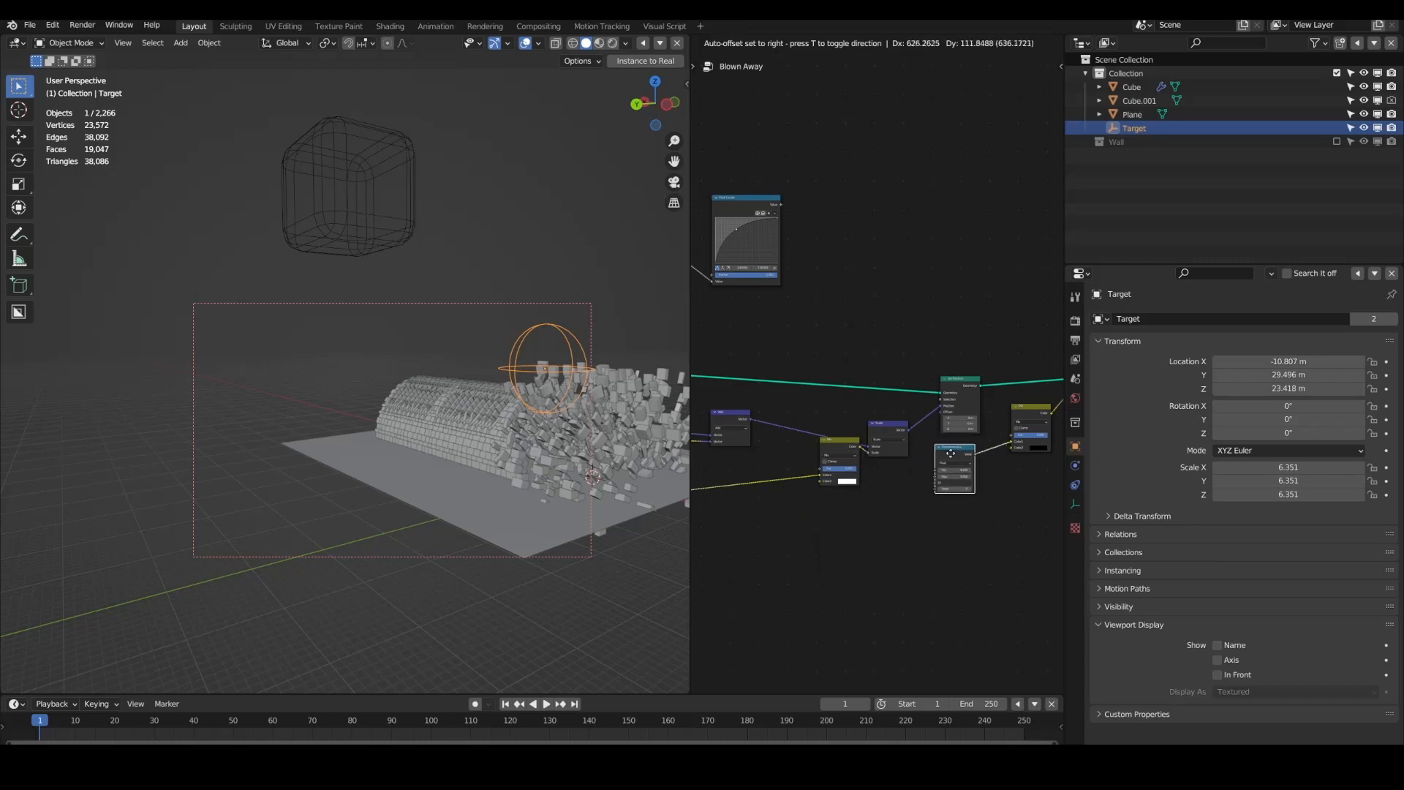
left_click_drag(847, 453, 838, 476)
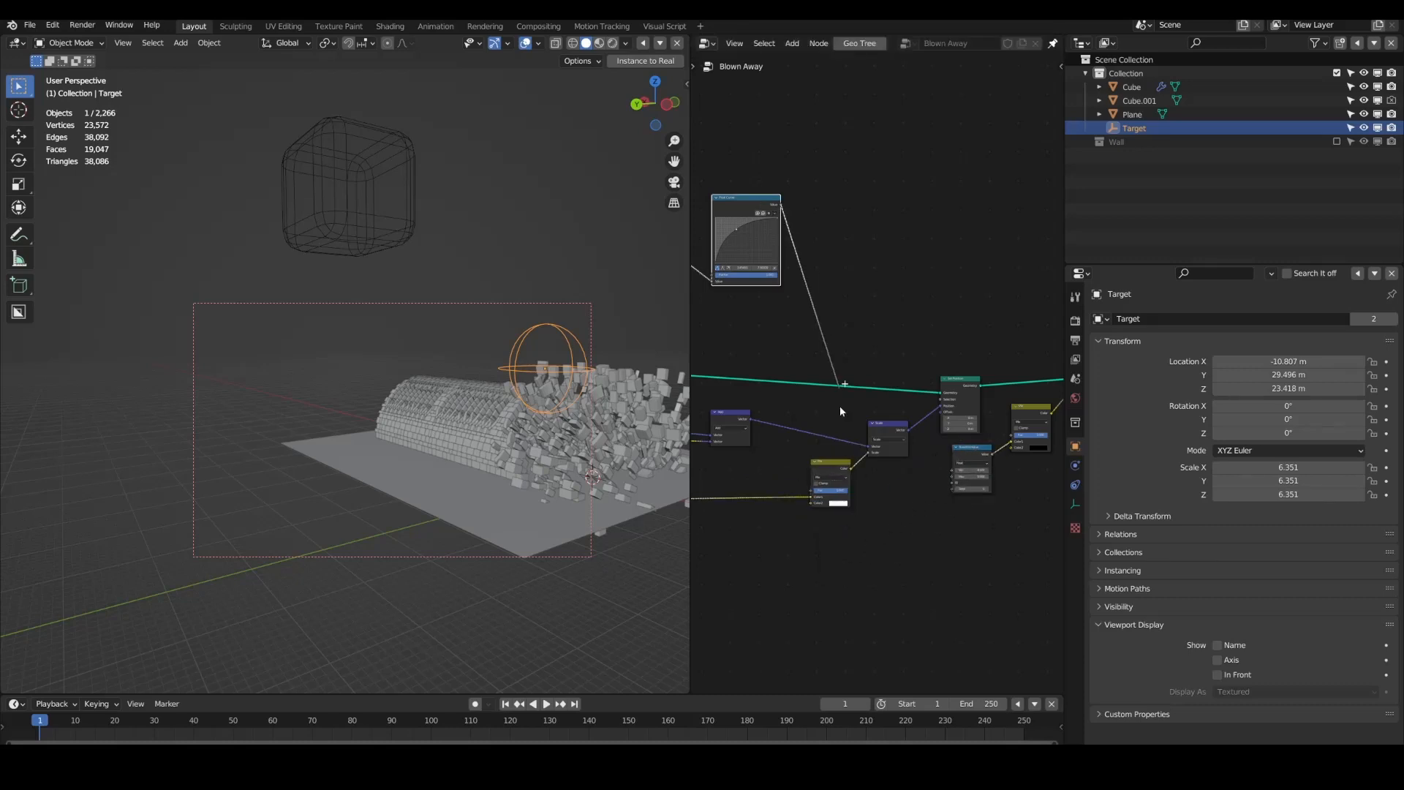
left_click_drag(810, 492, 811, 491)
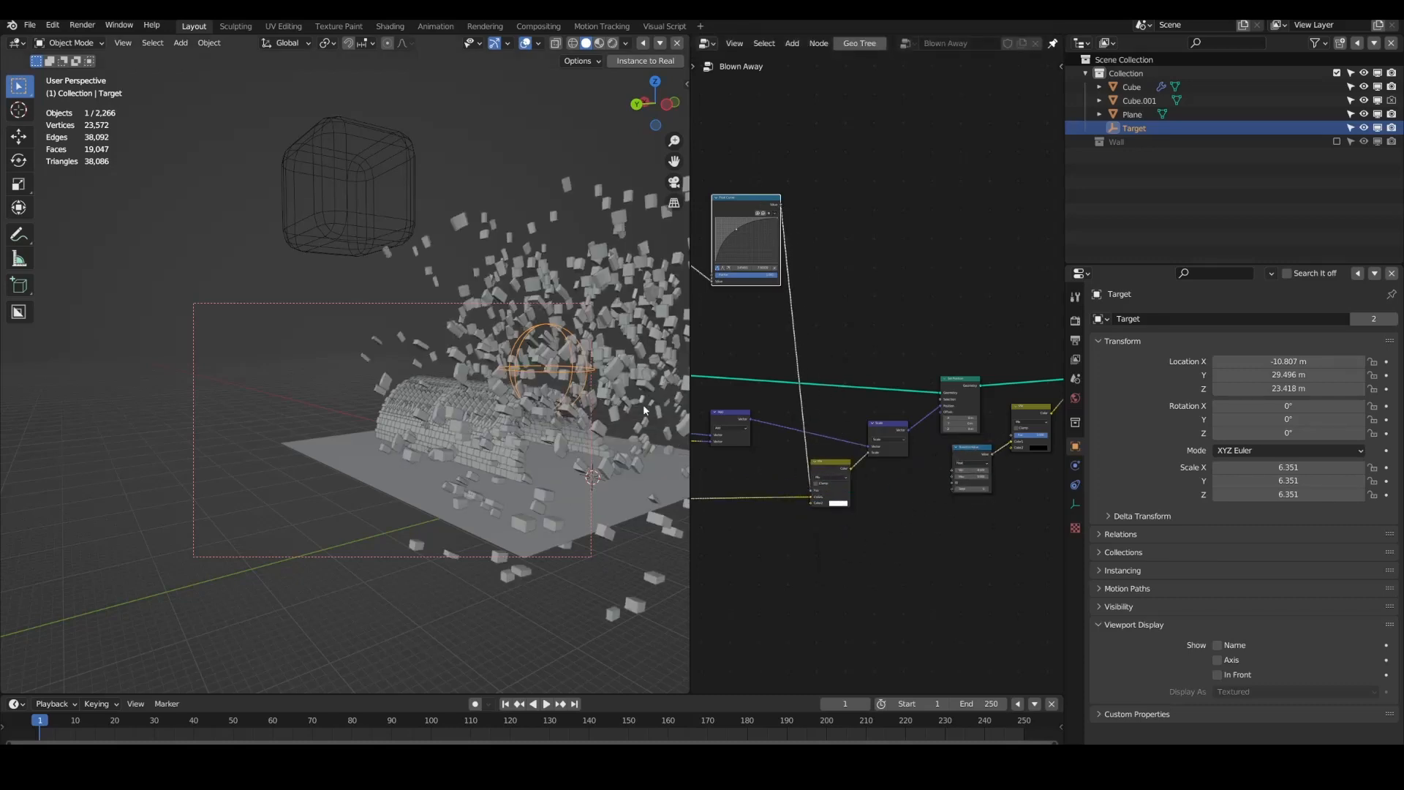
Step: Reshape the Float Curve driving the Scale node's Mix, lowering its middle, while moving the Target empty along X to test it
key("g")
key("x")
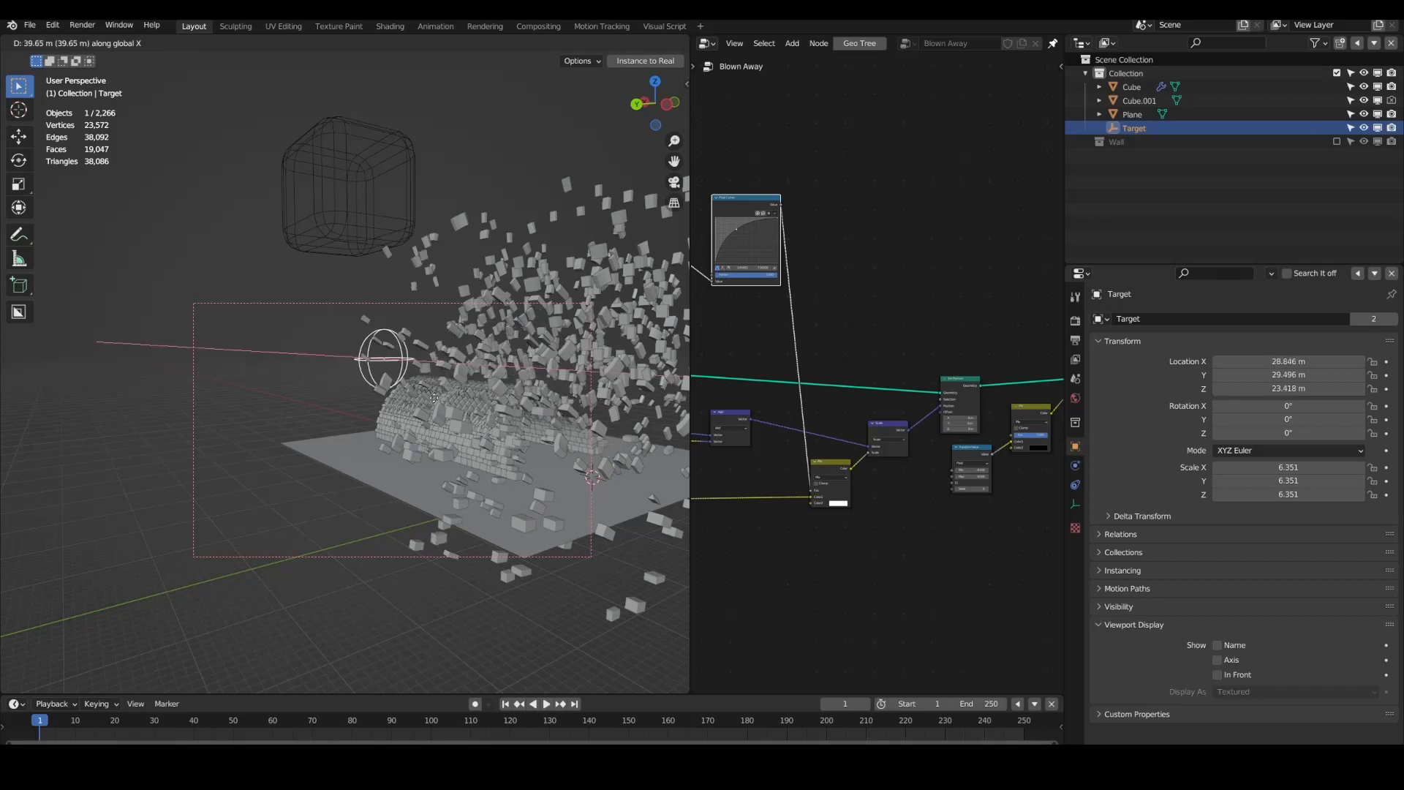
left_click(562, 419)
left_click_drag(741, 244, 771, 229)
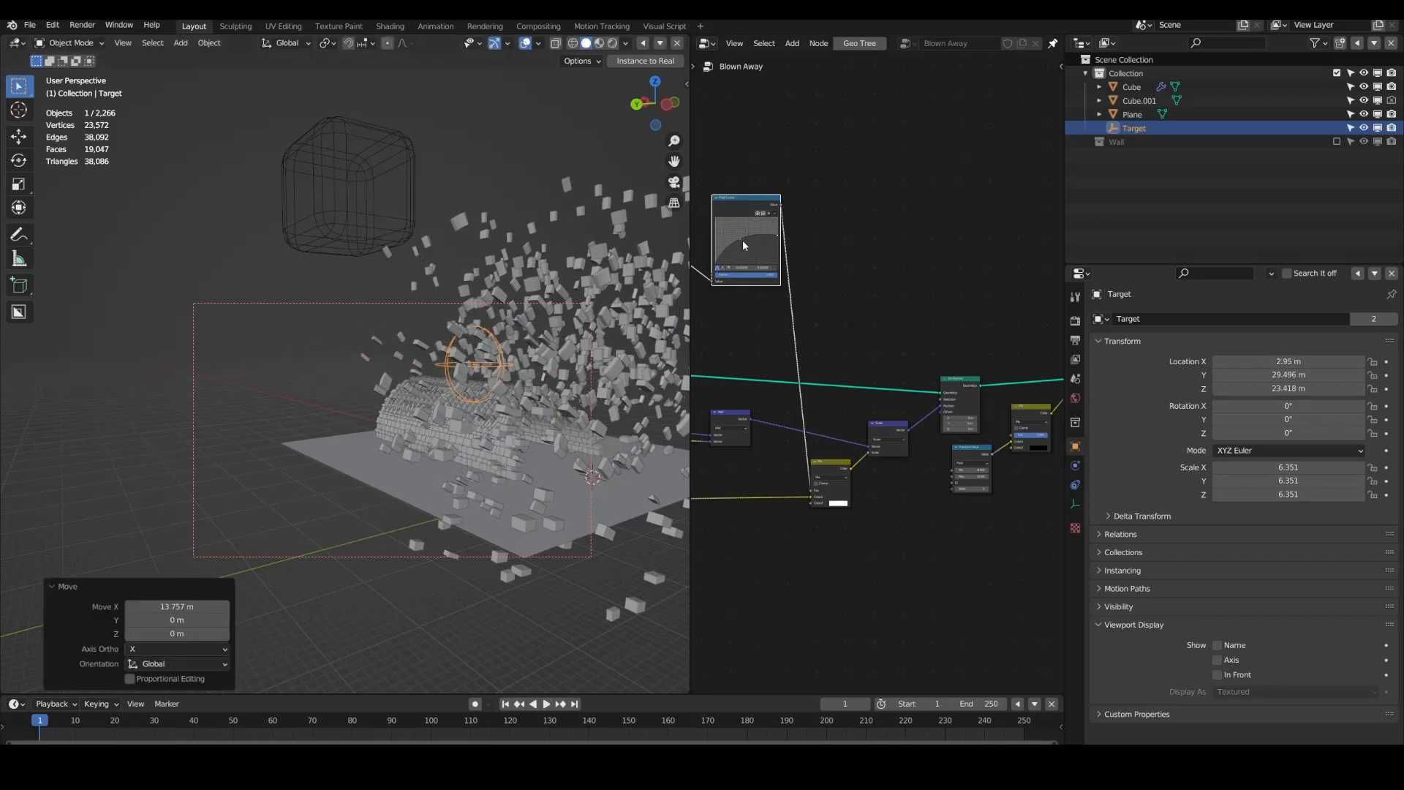
key("g")
key("x")
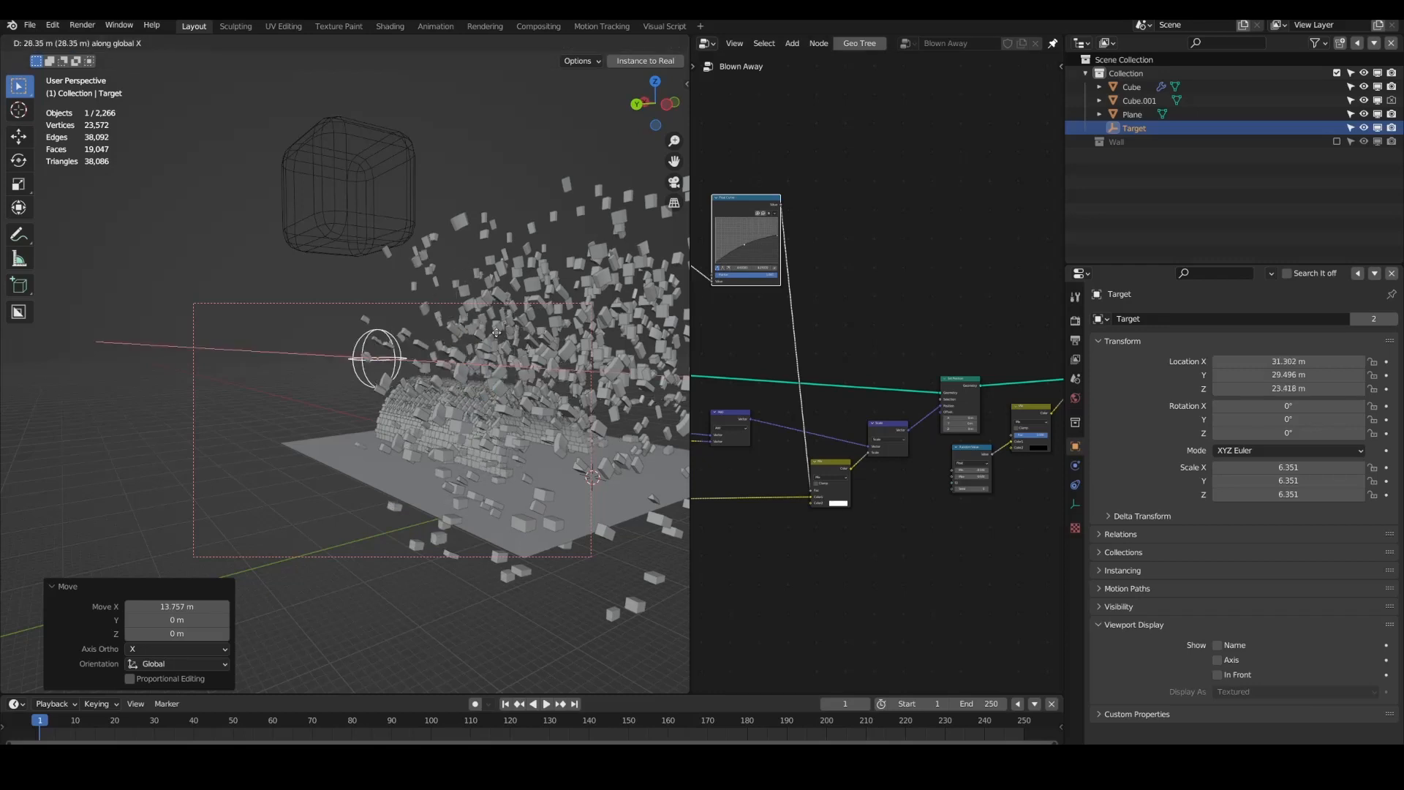
left_click(517, 322)
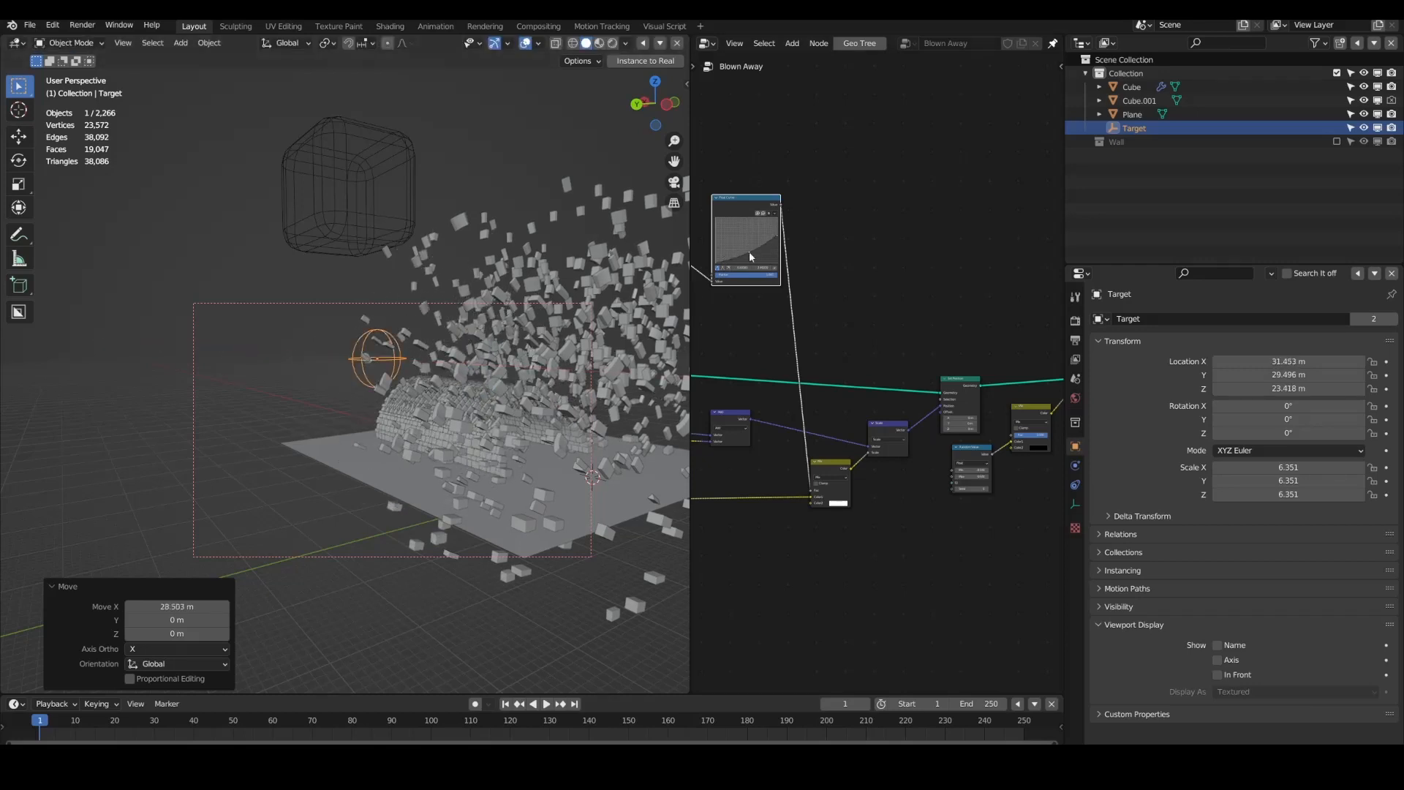
left_click_drag(750, 253, 752, 254)
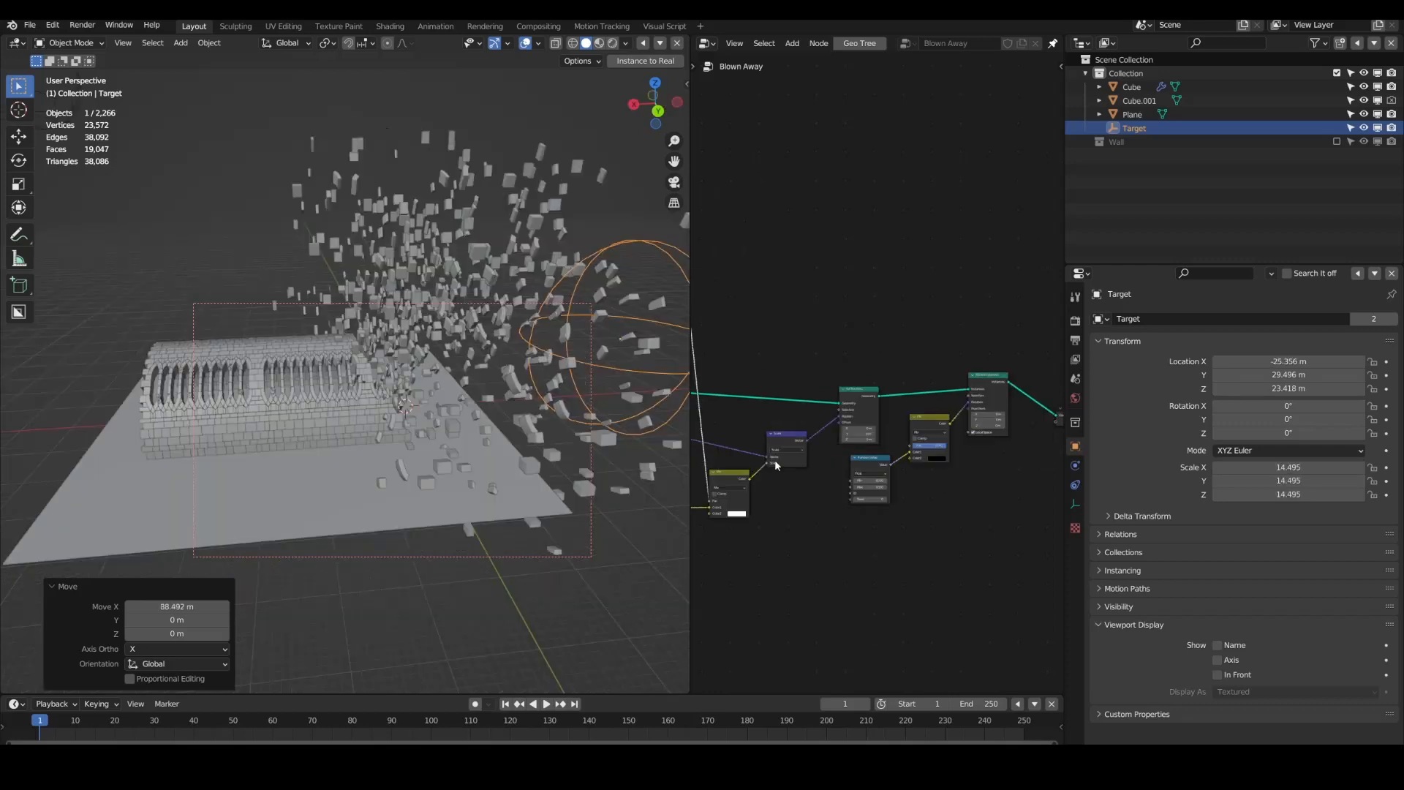
Step: Duplicate the Combine XYZ node fed by the Divide node and the Float Curve node, placing each copy above its original
middle_click_drag(791, 387, 790, 422)
left_click_drag(767, 313, 764, 278)
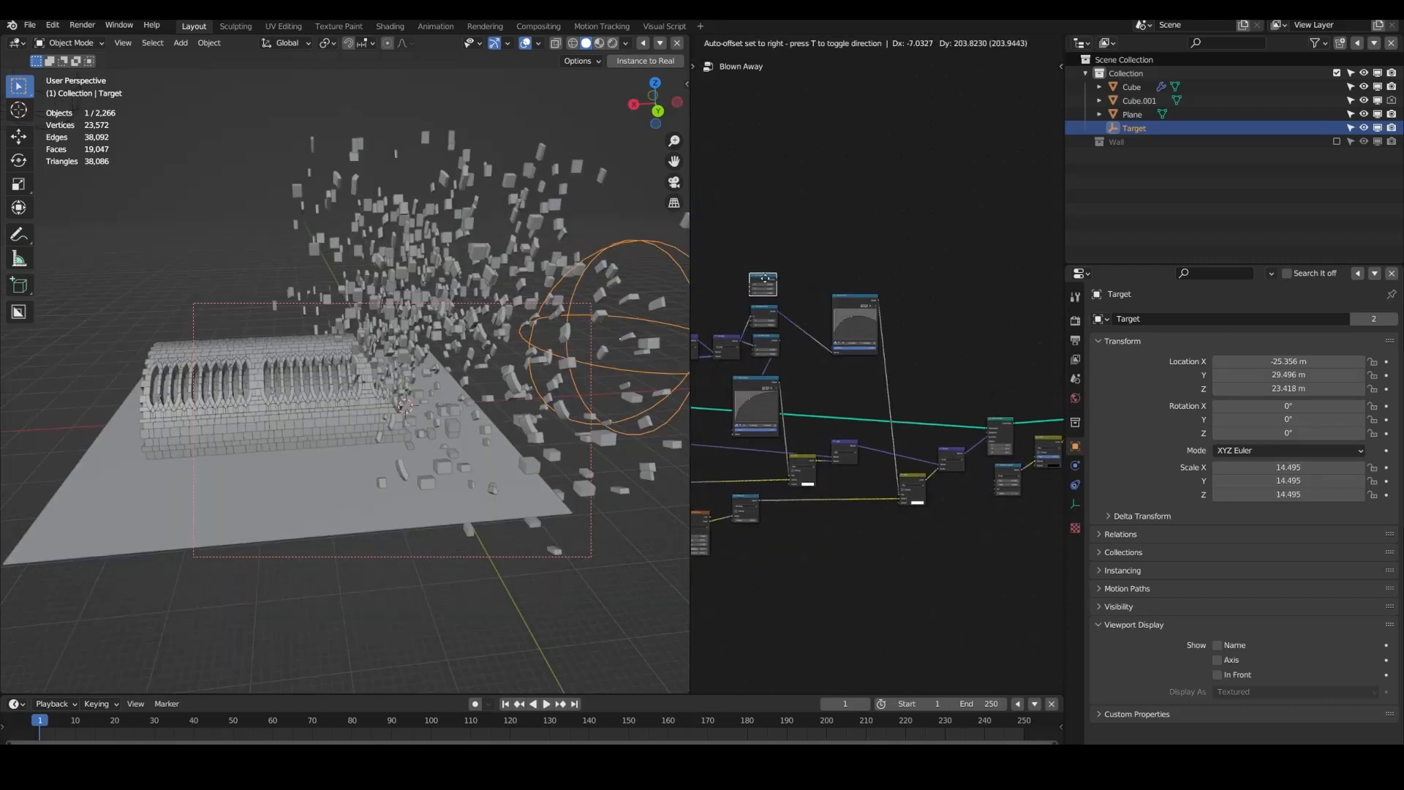
left_click_drag(740, 341, 744, 303)
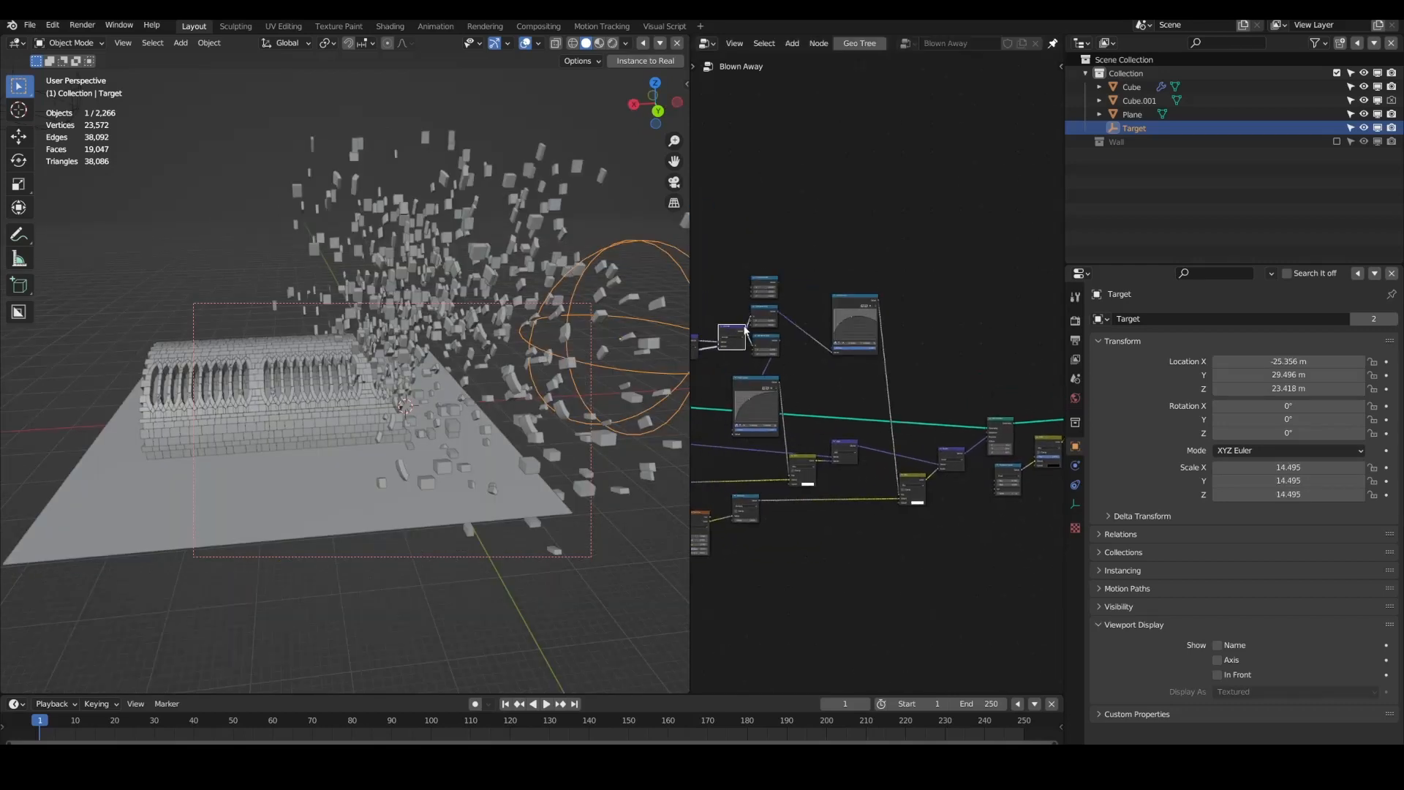
left_click(854, 297)
key("shift+d")
left_click(854, 234)
Step: Raise the middle of the upper Float Curve and test the effect by moving the Target empty along X
scroll(856, 256, "up", 6)
key("g")
key("x")
left_click_drag(943, 319, 899, 294)
left_click(88, 412)
key("g")
key("x")
right_click(88, 412)
Step: Lower the upper Float Curve's end point to 10, 4.2 and slide the Target empty along X to check the displacement
left_click_drag(1007, 295, 1006, 332)
key("g")
key("x")
left_click(439, 409)
key("g")
key("x")
left_click(314, 431)
Step: Inspect the scattered bricks up close and raise the Random Value node's Max setting
middle_click_drag(314, 431, 538, 492)
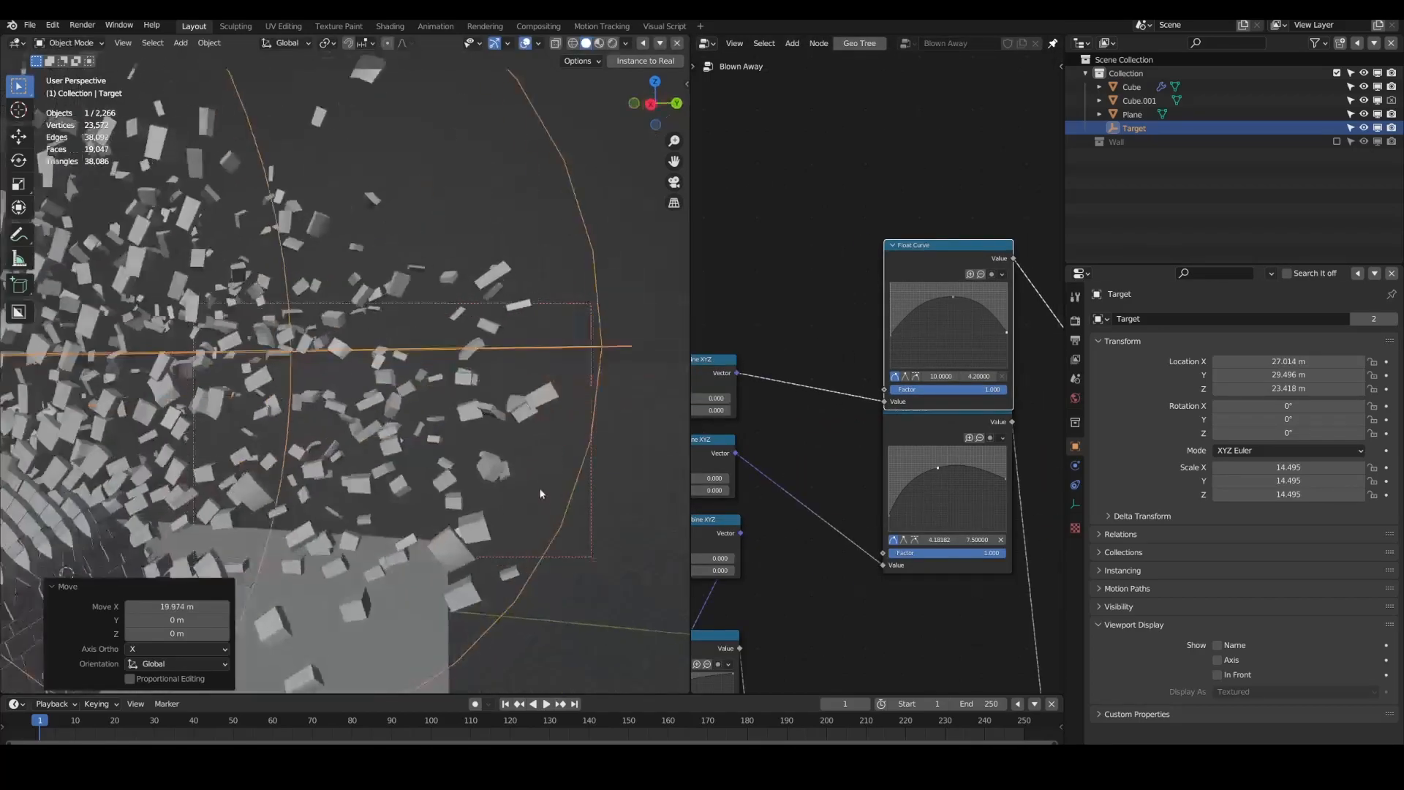
middle_click_drag(393, 525, 639, 476)
scroll(638, 476, "up", 2)
scroll(879, 518, "down", 5)
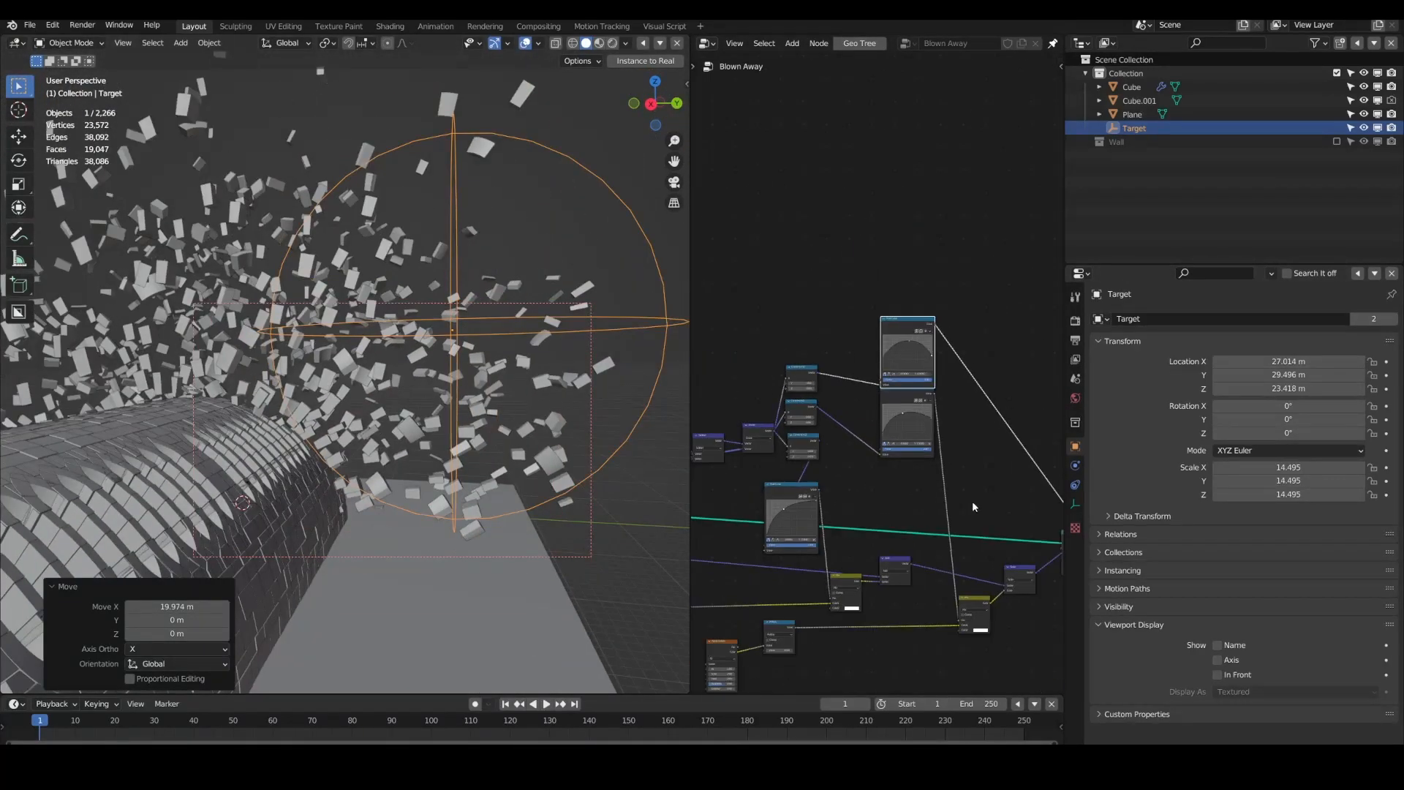
middle_click_drag(951, 545, 856, 442)
scroll(857, 442, "up", 4)
middle_click_drag(874, 634, 874, 563)
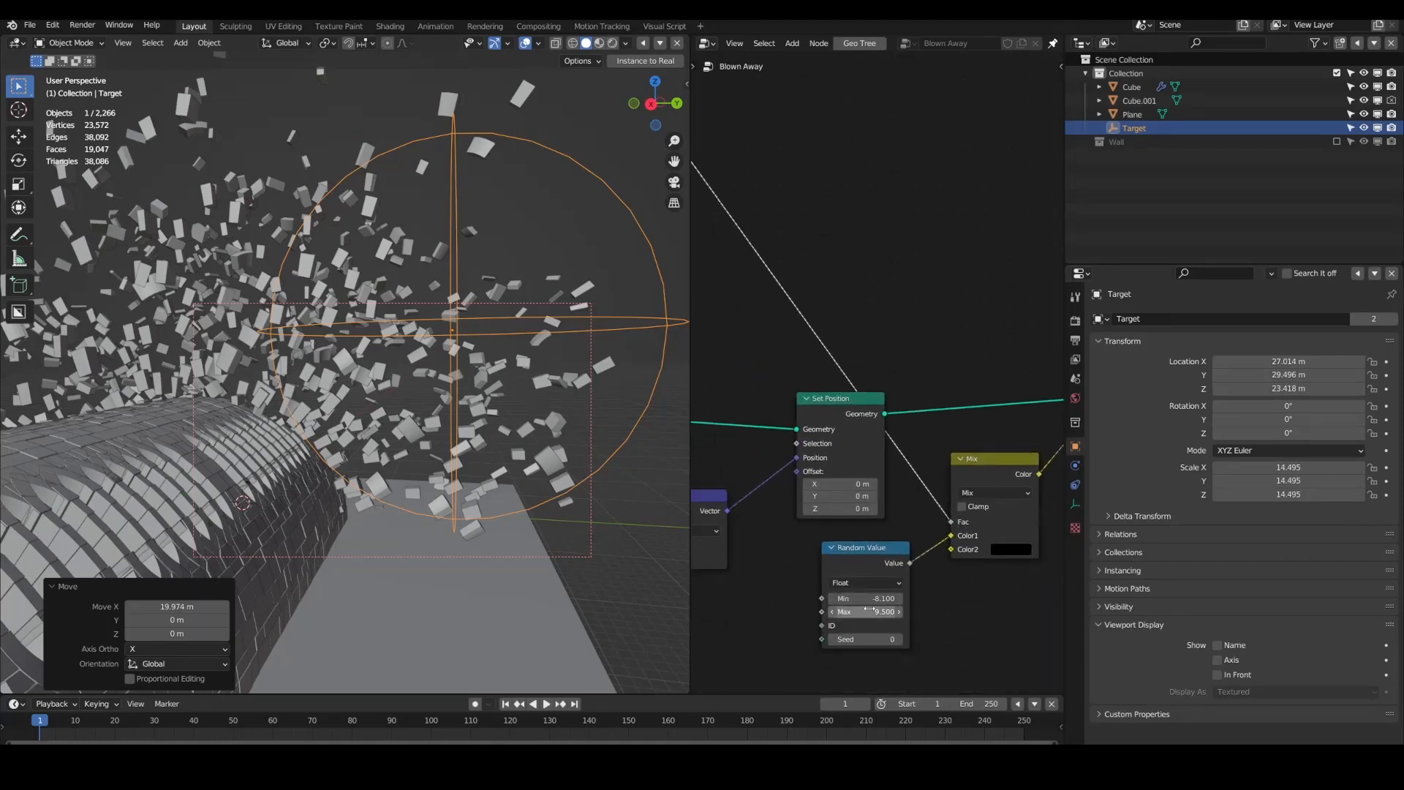
mouse_move(865, 612)
left_mouse_down()
mouse_move(914, 612)
mouse_move(874, 599)
mouse_move(885, 600)
mouse_move(875, 612)
left_mouse_up()
Step: Connect the upper Float Curve's output to the Random Value node's Max input
scroll(870, 611, "down", 4)
middle_click_drag(870, 611, 921, 486)
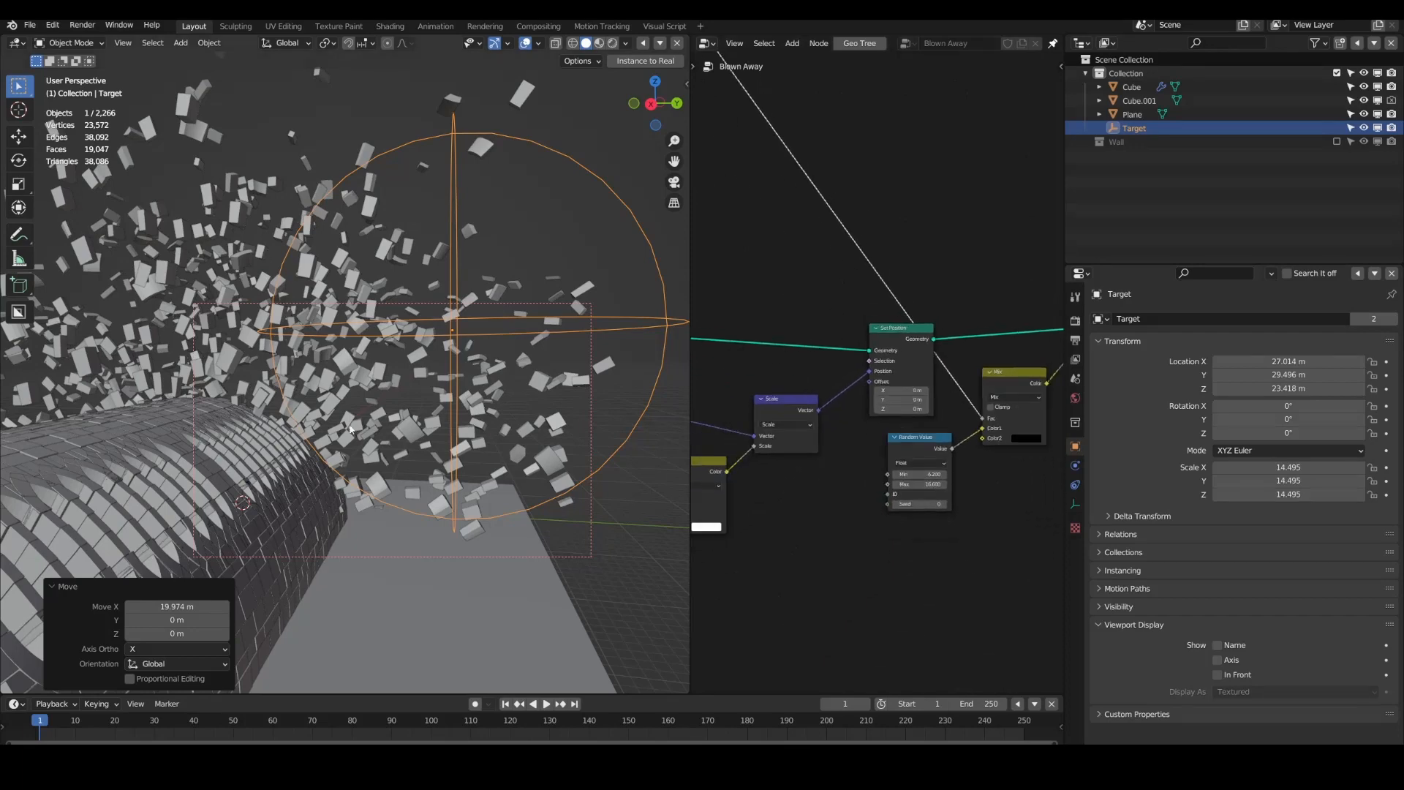
middle_click_drag(406, 384, 326, 447)
scroll(931, 471, "down", 8)
middle_click_drag(887, 483, 936, 466)
scroll(883, 367, "up", 4)
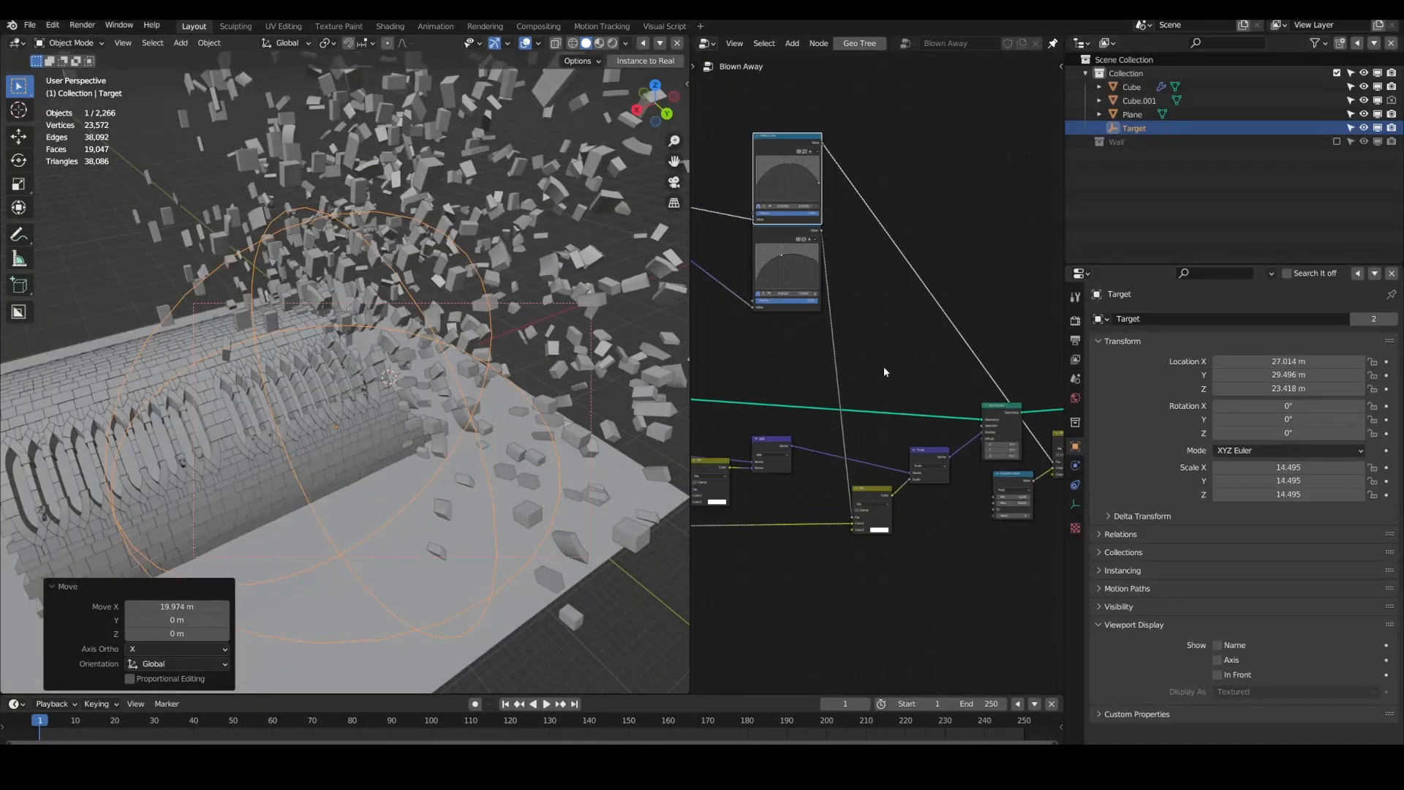
left_click_drag(822, 149, 937, 431)
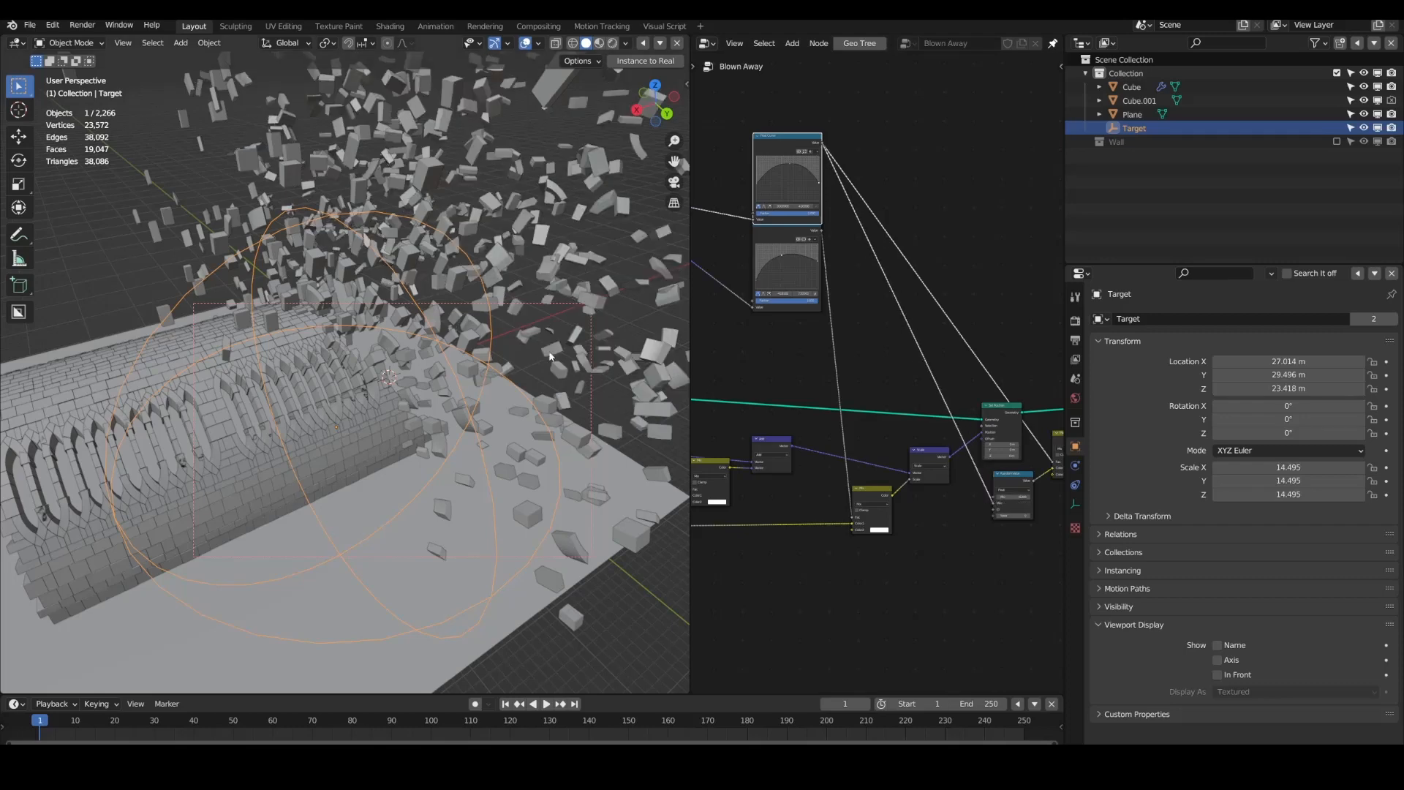
Step: Preview the driven random values by moving the Target empty along X by about 17 m
key("g")
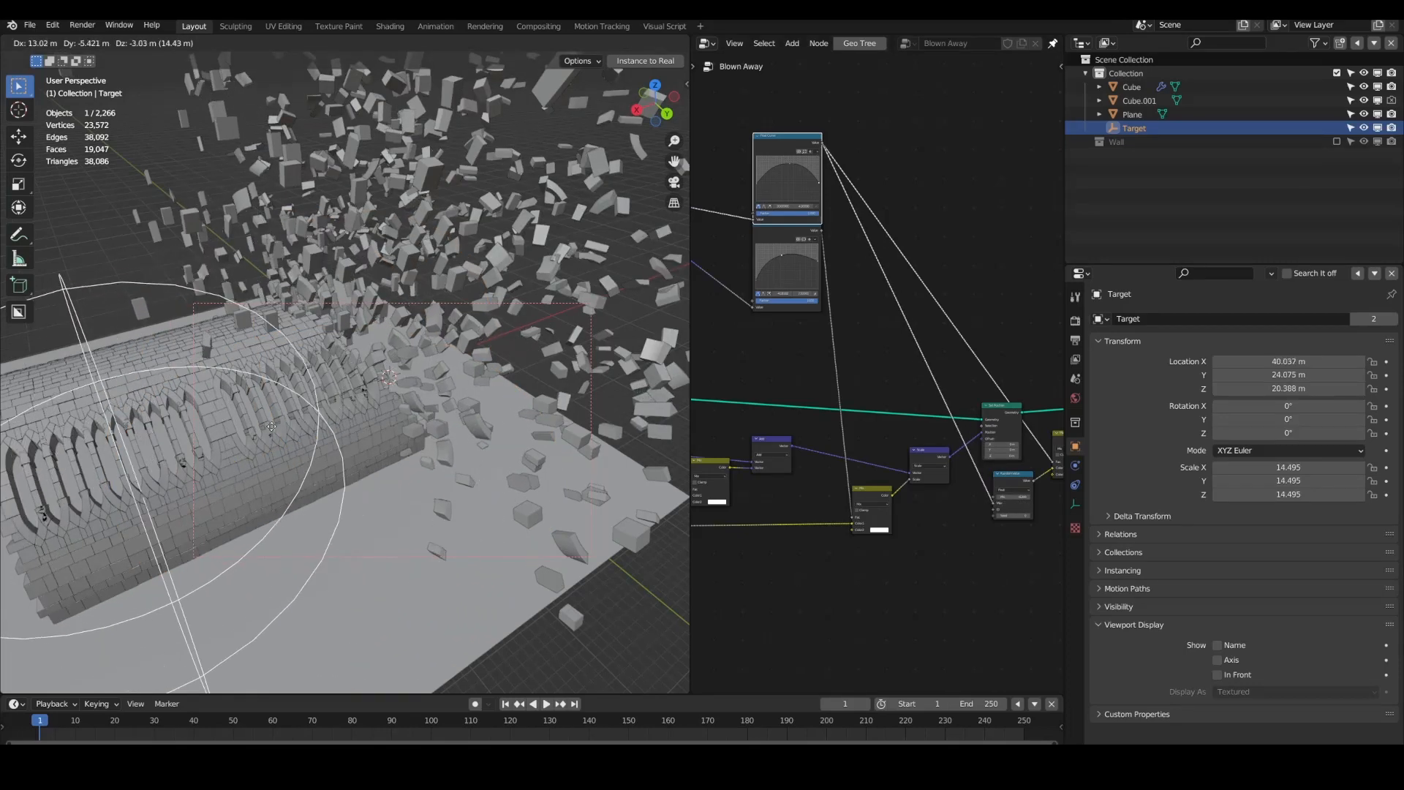
key("x")
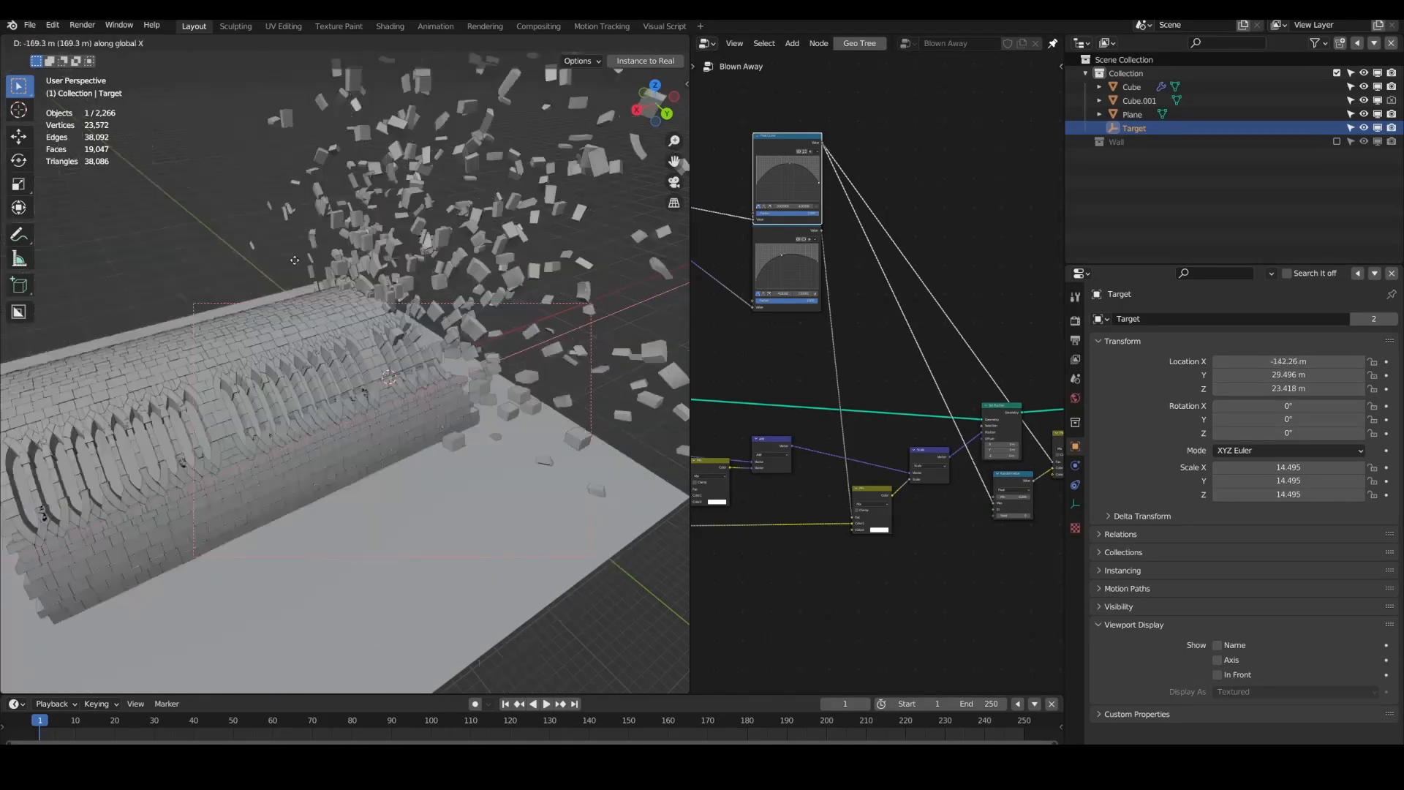
left_click(585, 227)
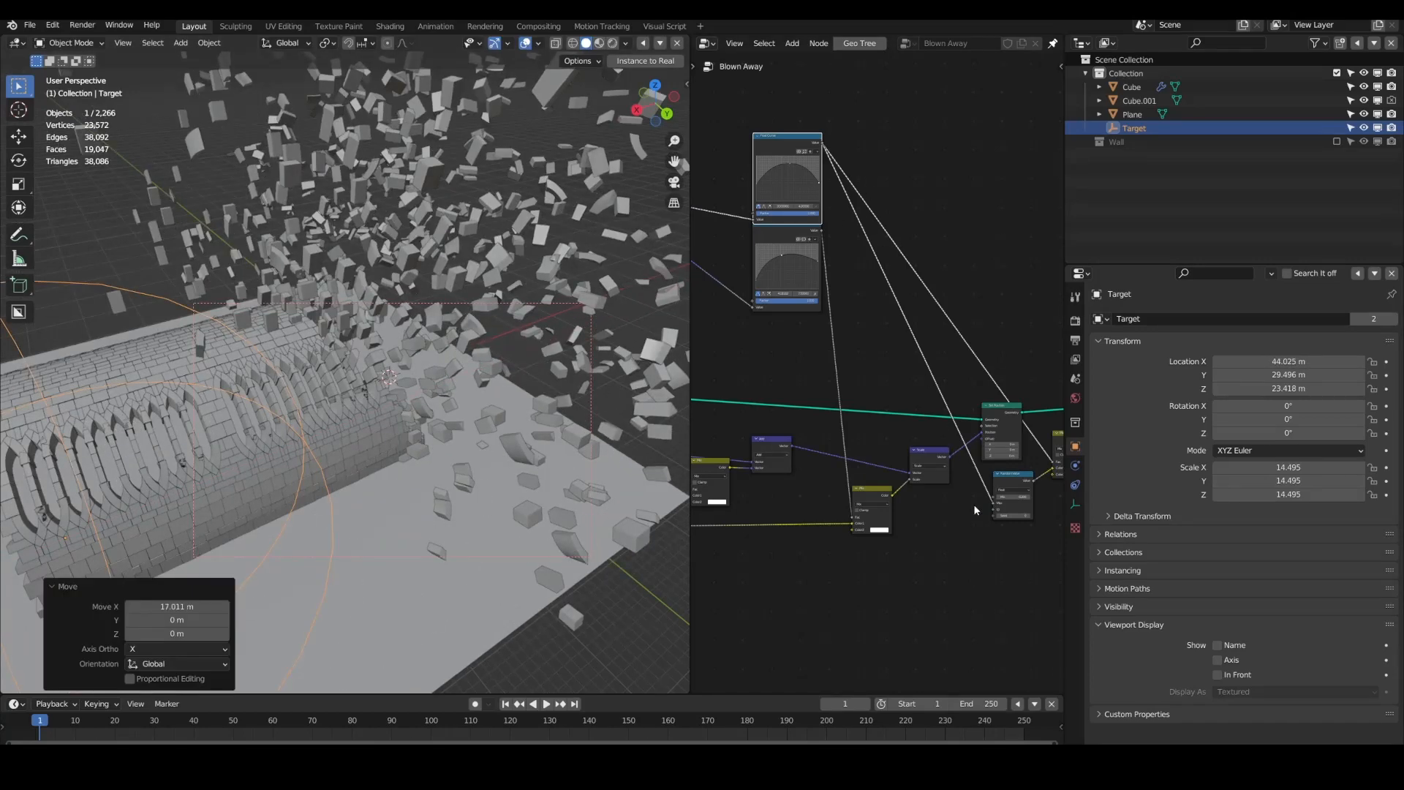
Step: Branch the Float Curve link through a reroute into the Random Value node's Min input and test with the Target empty along X
scroll(975, 510, "up", 2)
scroll(1014, 513, "up", 3)
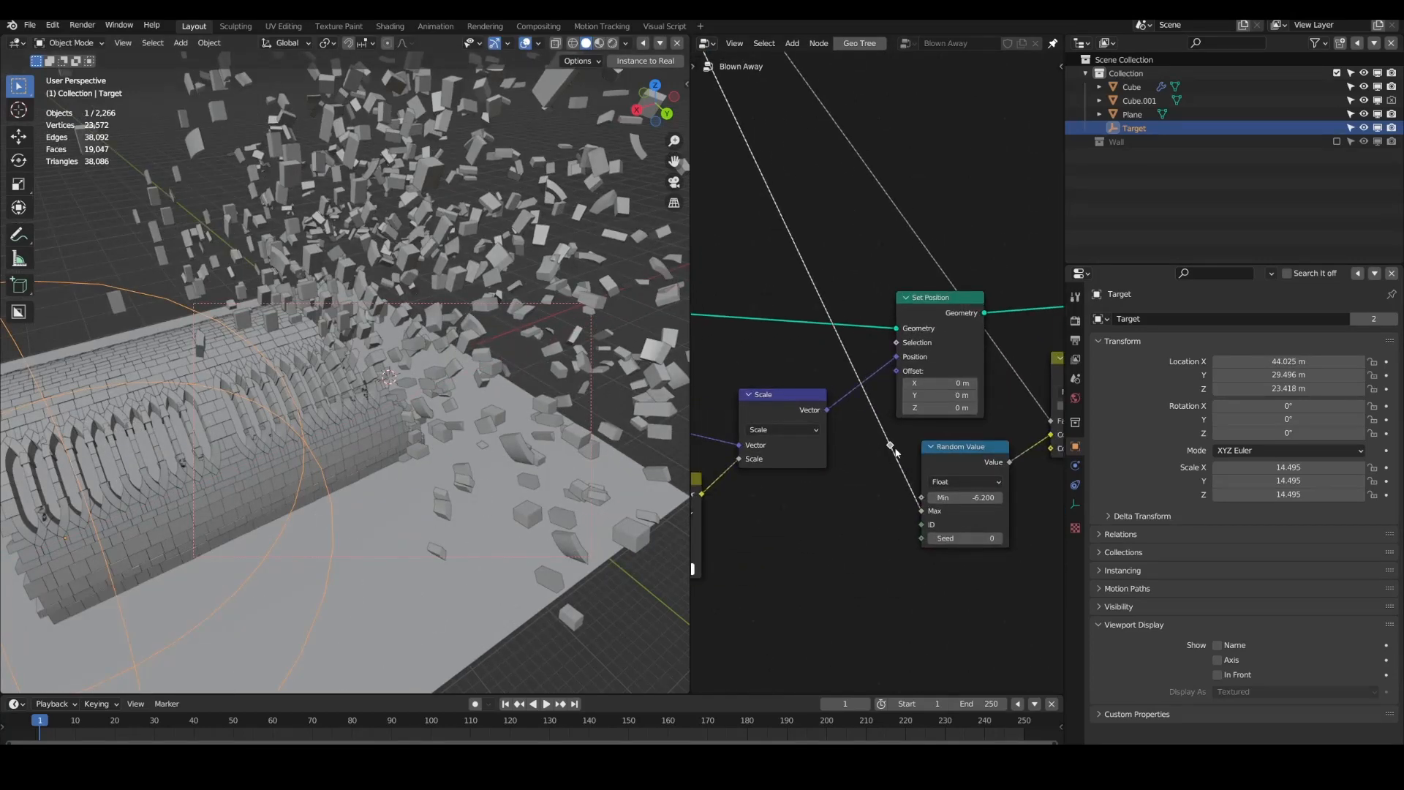
left_click_drag(923, 503, 923, 501)
key("g")
key("x")
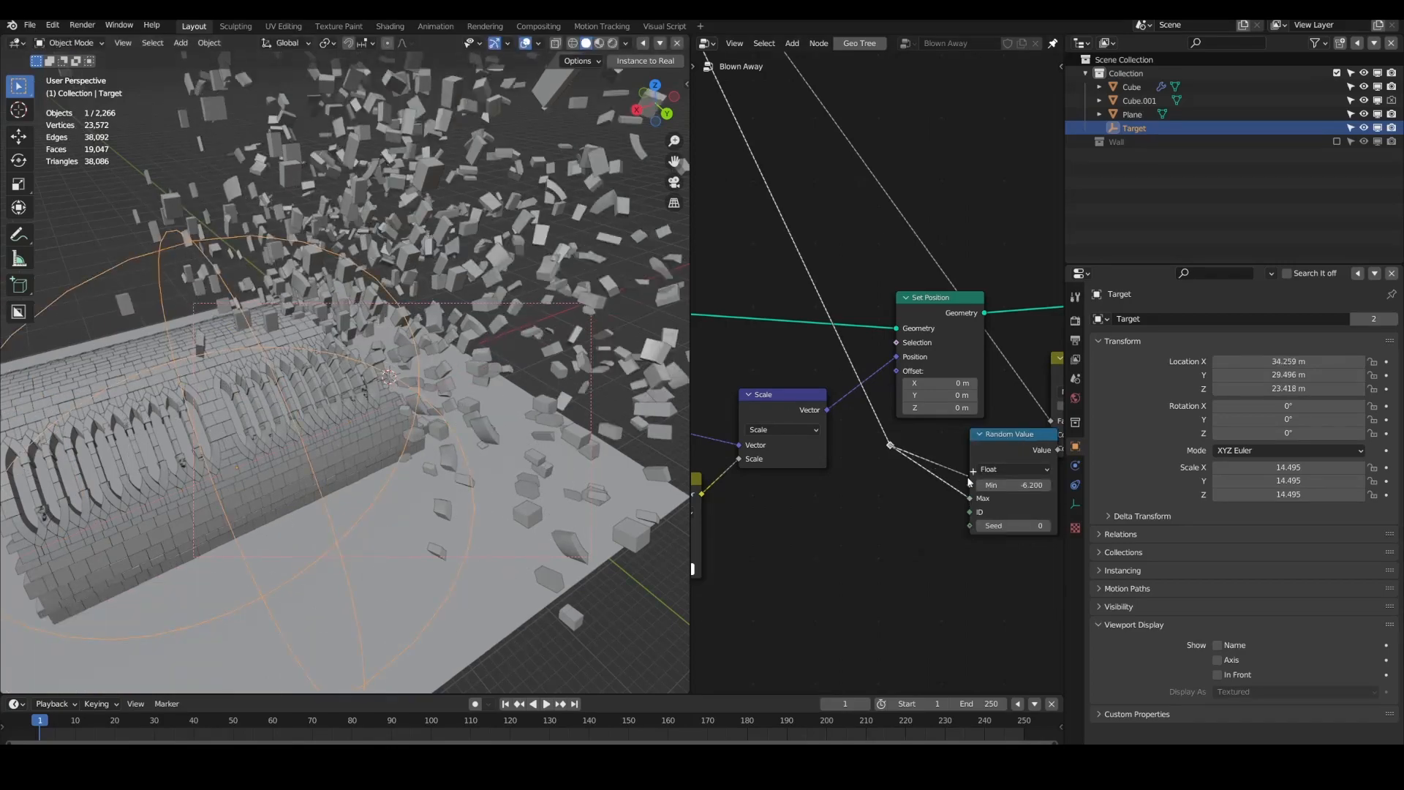
scroll(810, 313, "down", 3)
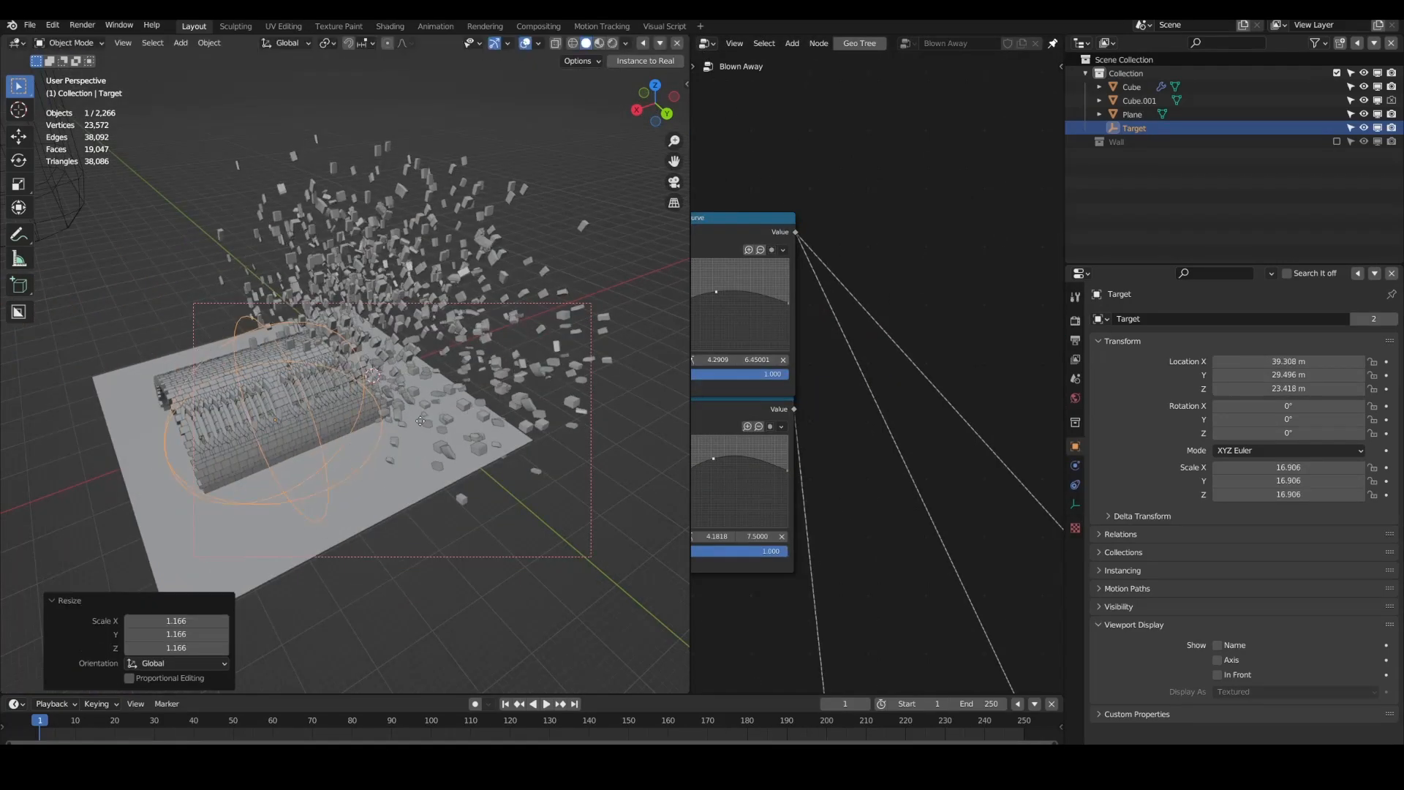
Step: Move the Target empty along X to about -86 m and insert a Location keyframe at frame 1
left_click(344, 333)
key("i")
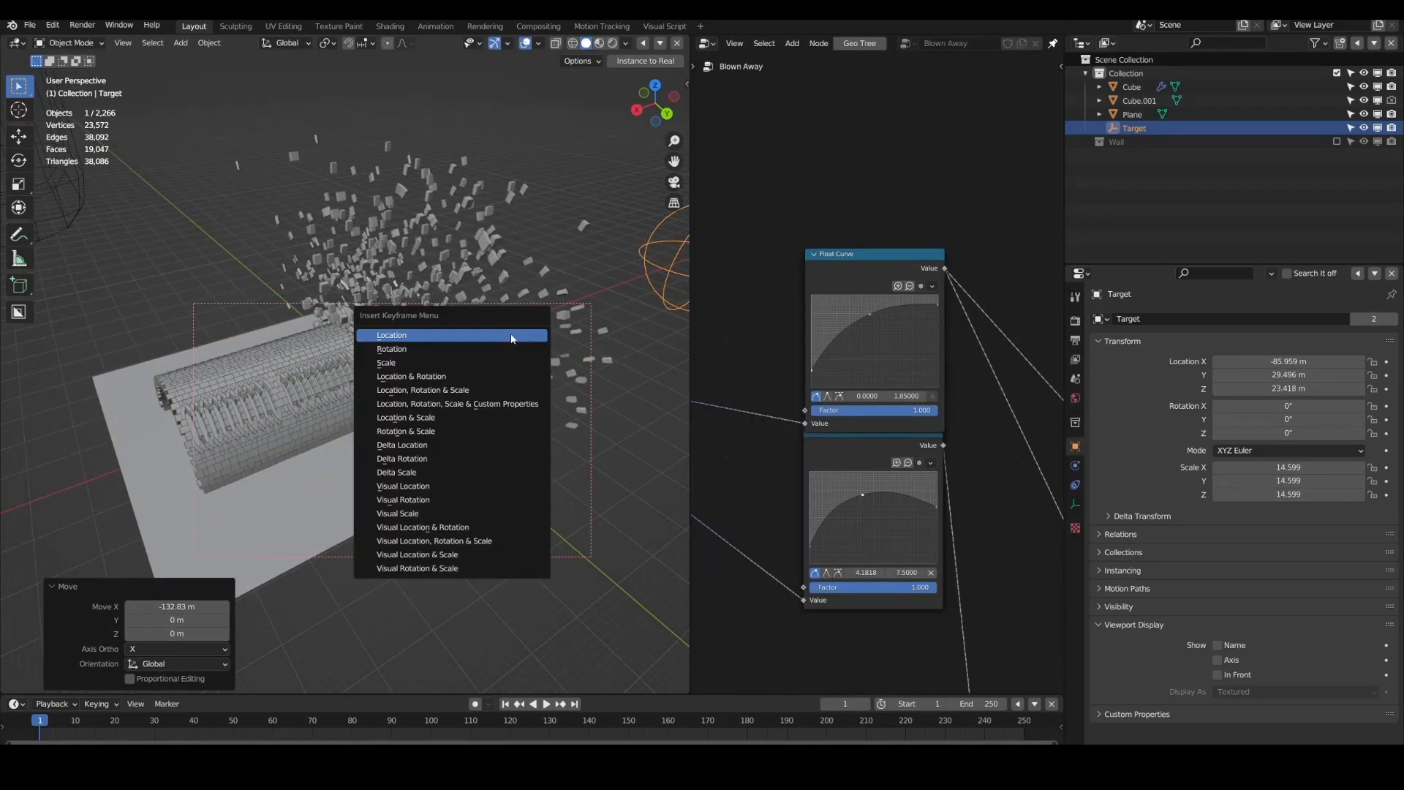
key("Return")
Step: At frame 50, move the Target empty along X past the tunnel to about 234 m and insert a Location keyframe
key("g")
key("x")
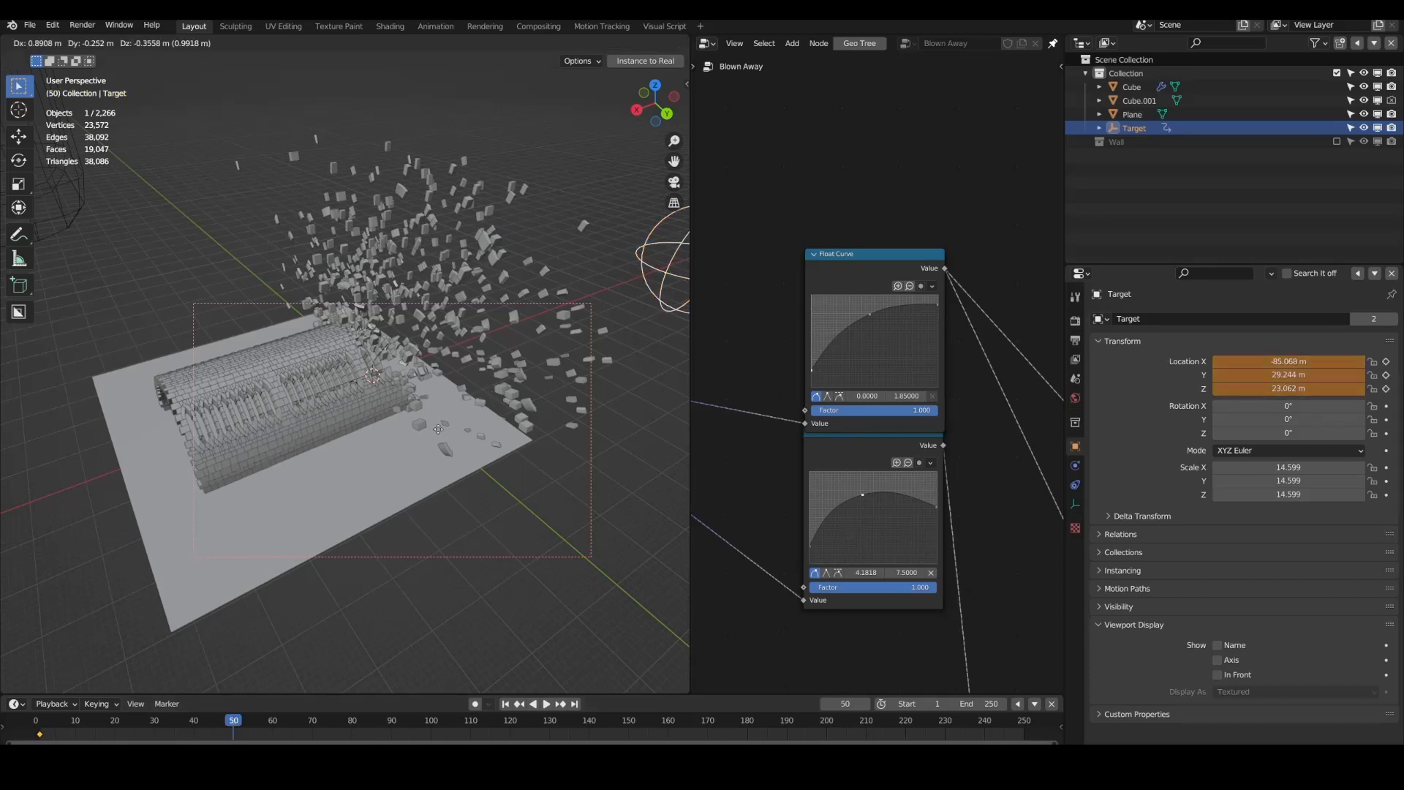
left_click(489, 303)
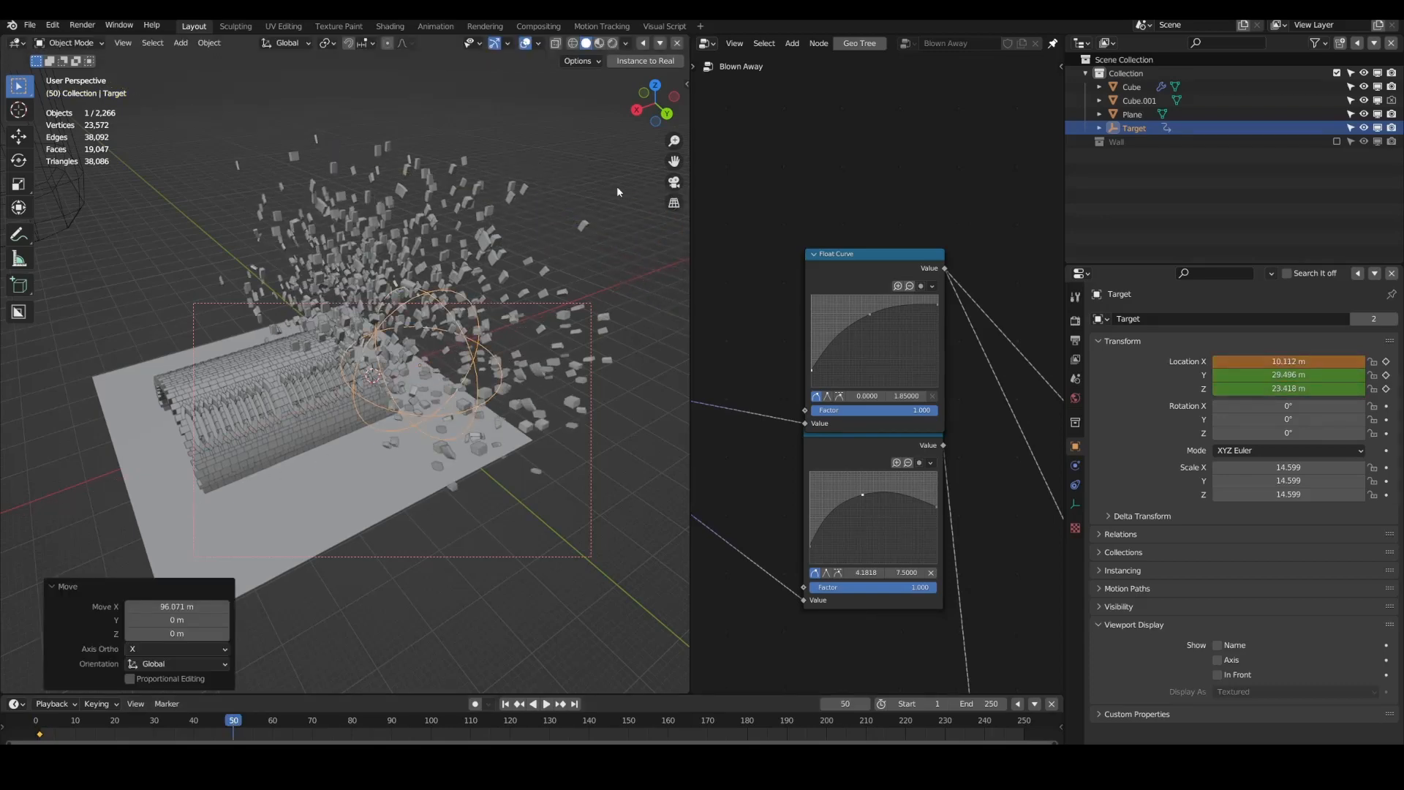
key("g")
left_click(288, 421)
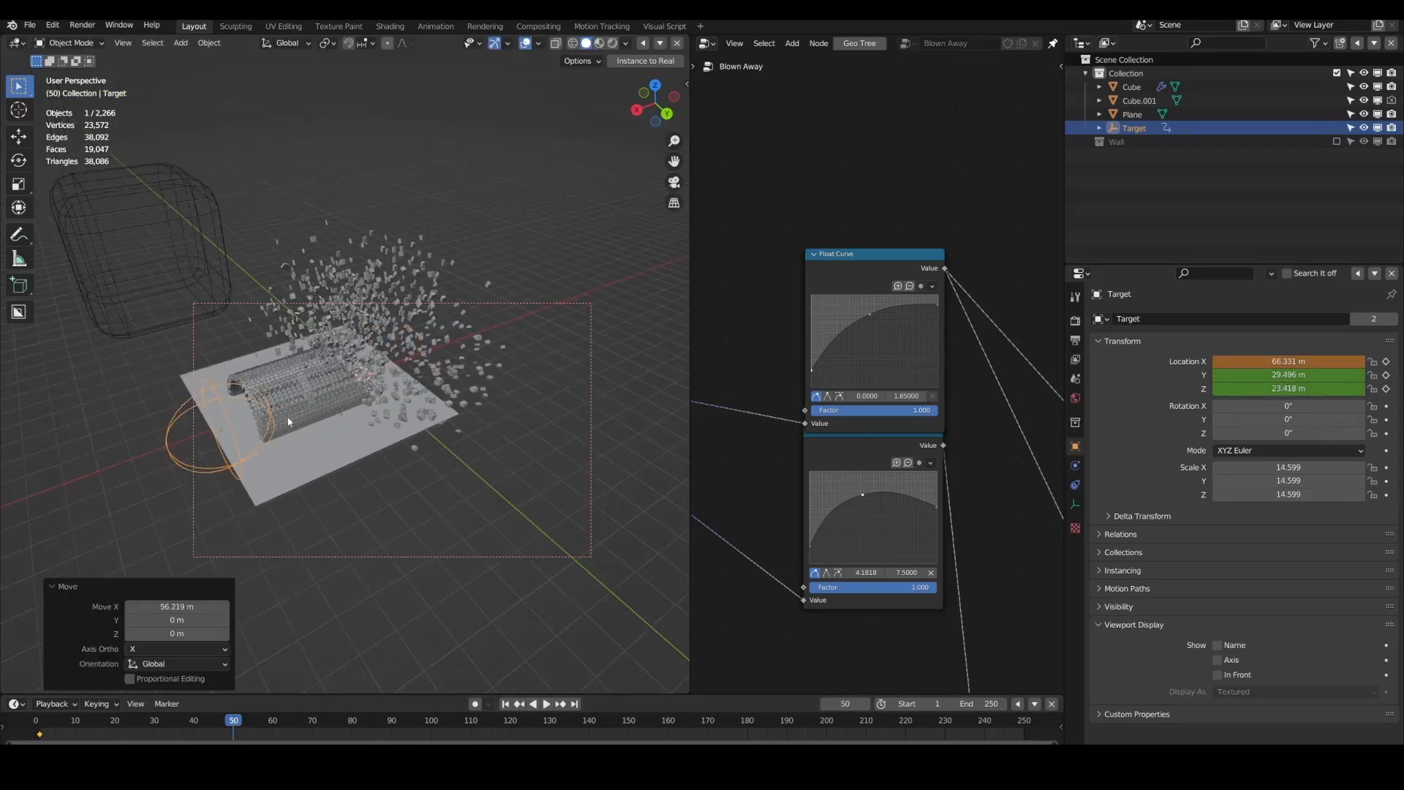
scroll(146, 454, "down", 4)
key("g")
key("x")
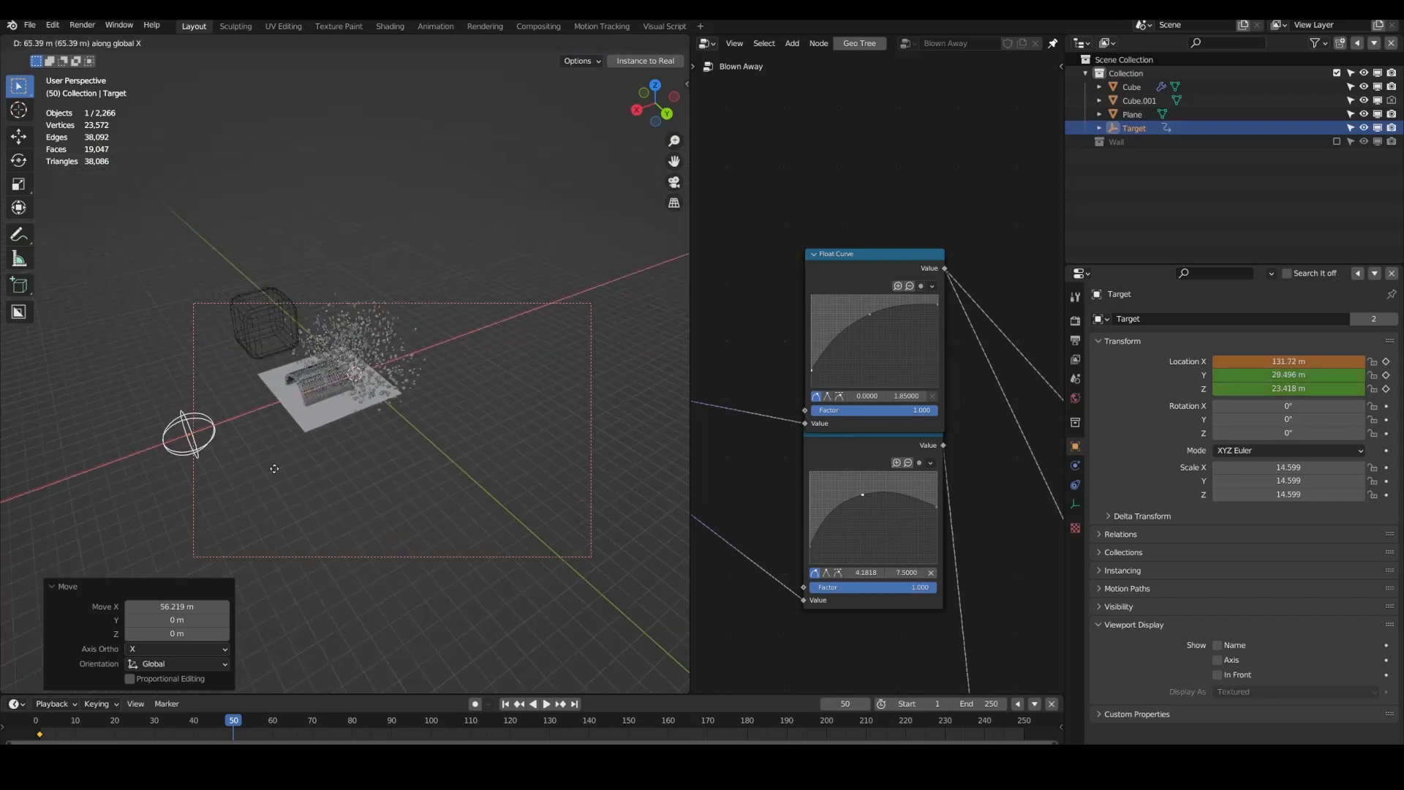
left_click(72, 536)
key("i")
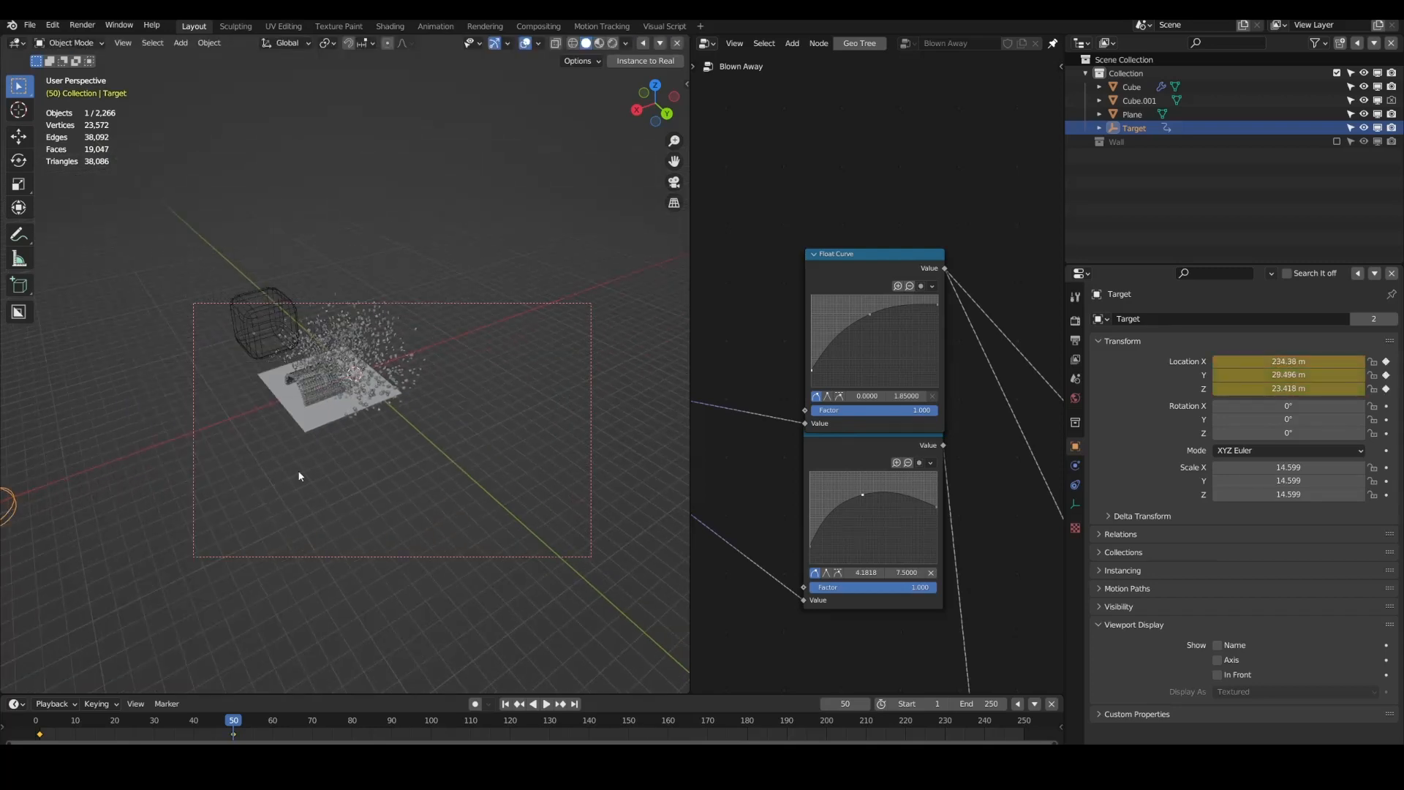
Step: Reshape the upper Float Curve with a middle point at about 5.31, 4.80 and extend the Target's animation to frame 150
left_click_drag(481, 693, 481, 706)
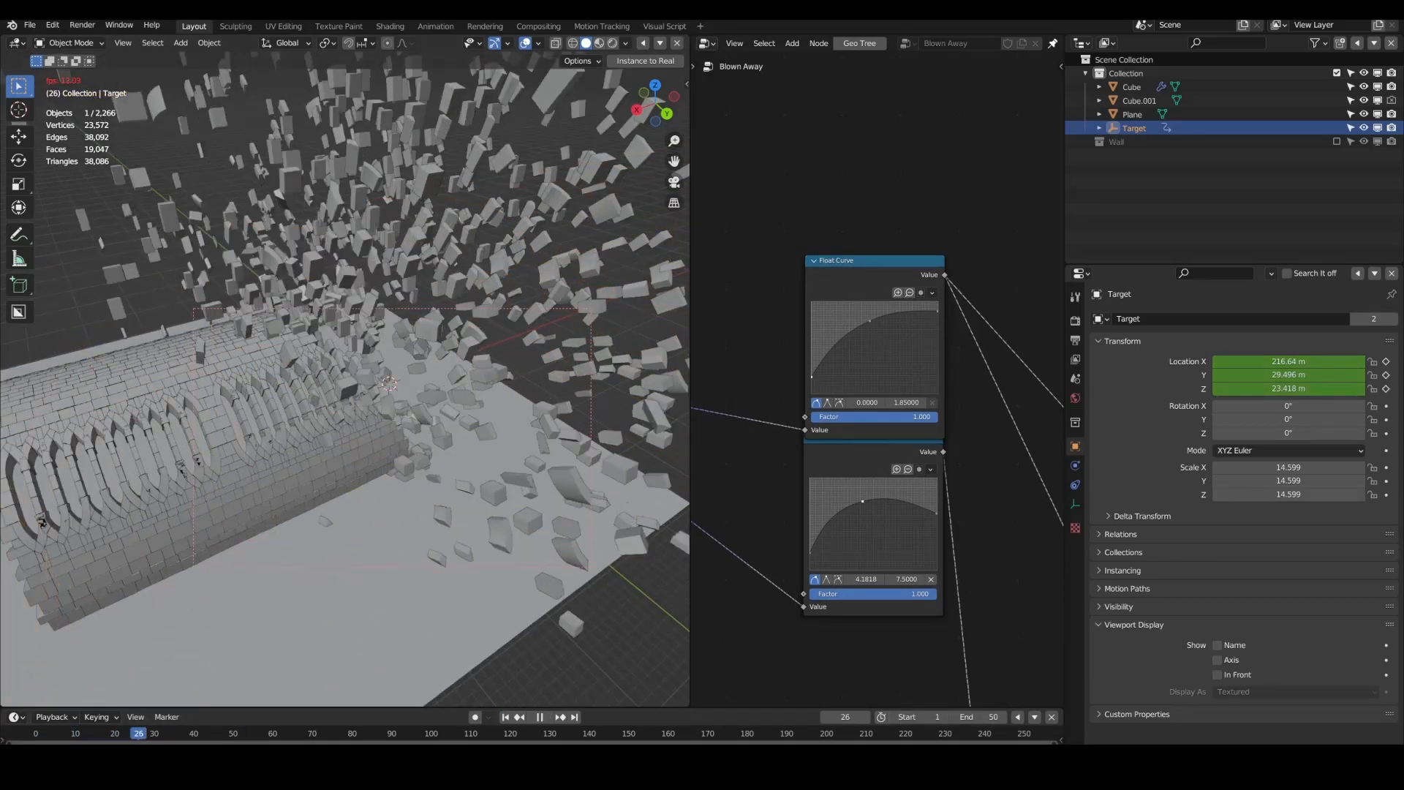
left_click_drag(869, 321, 879, 351)
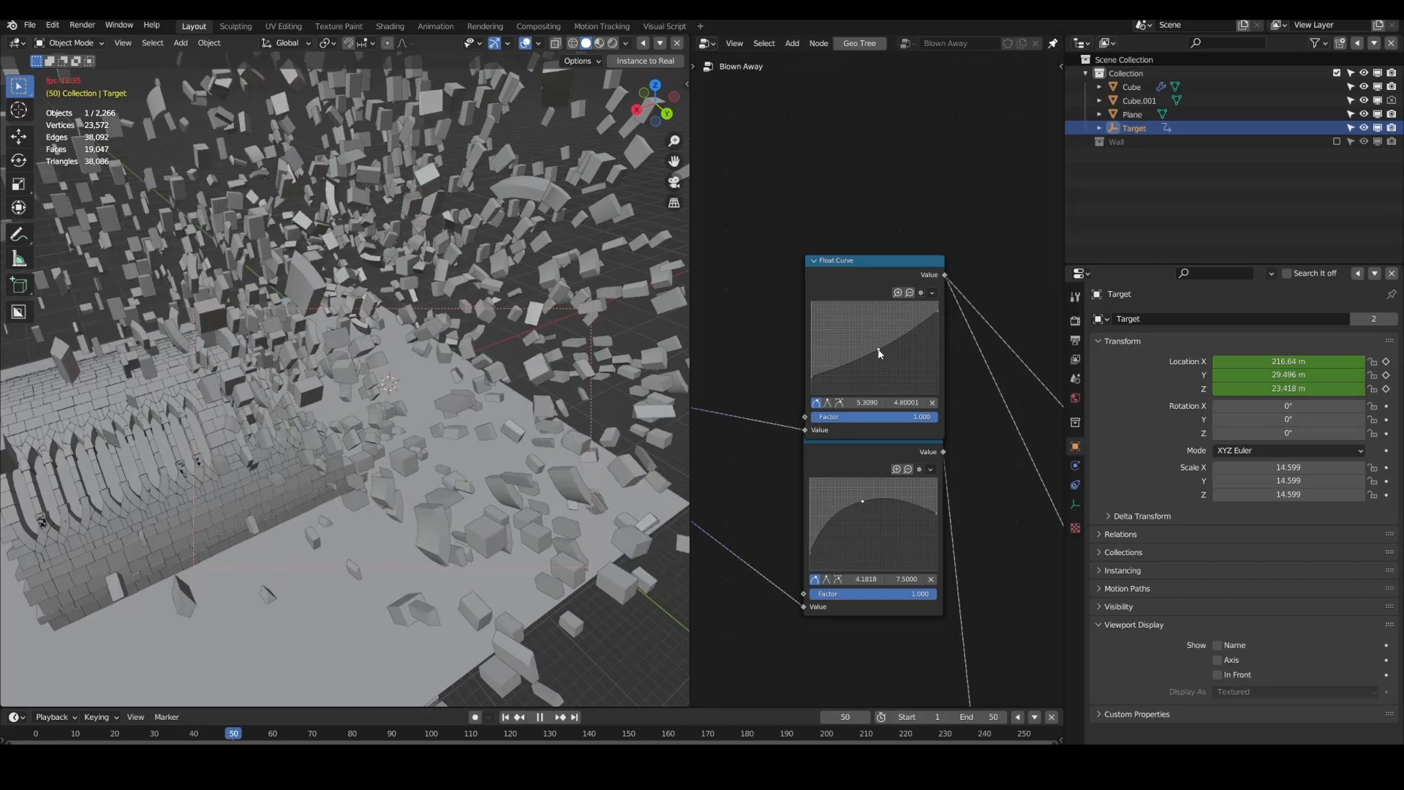
scroll(348, 429, "down", 3)
scroll(304, 648, "down", 1)
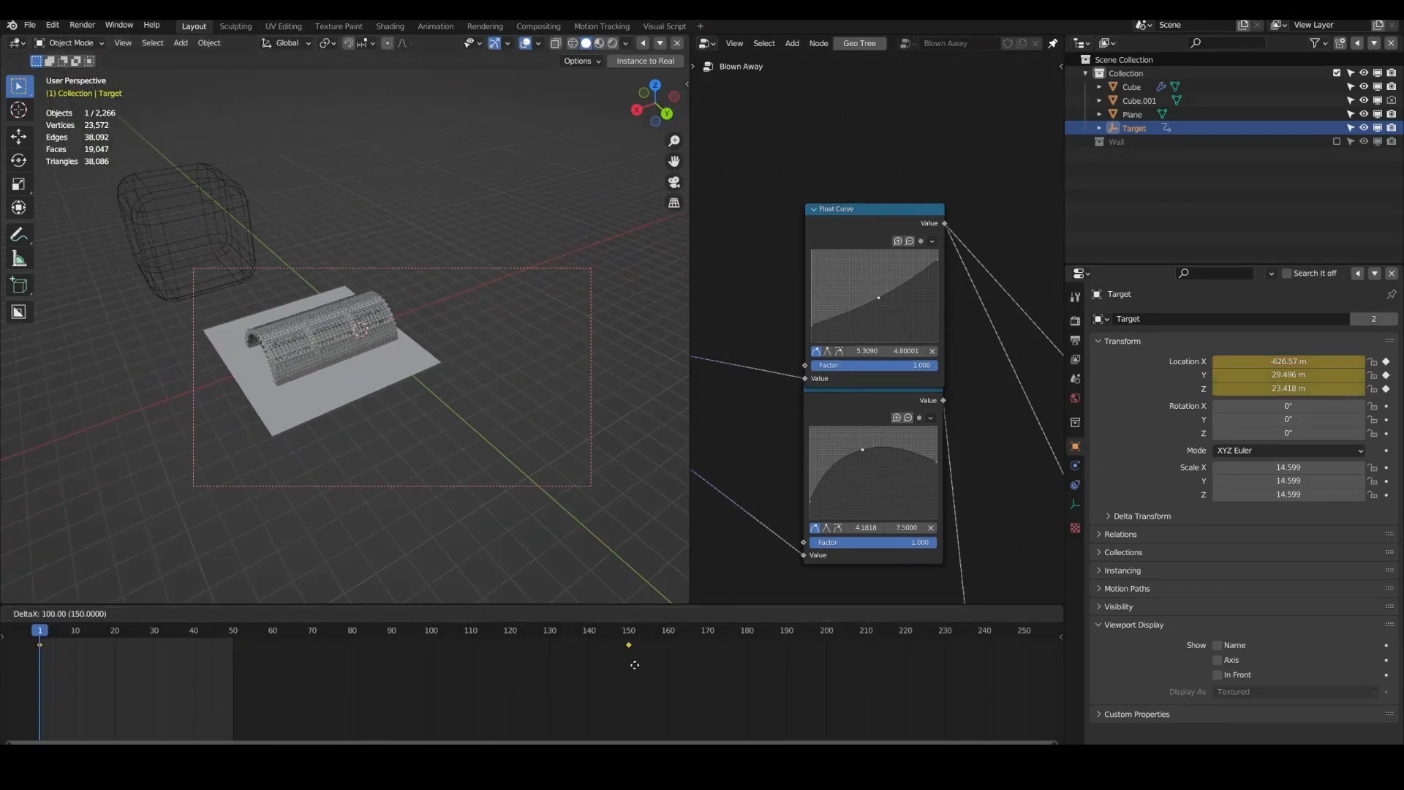
left_click(920, 240)
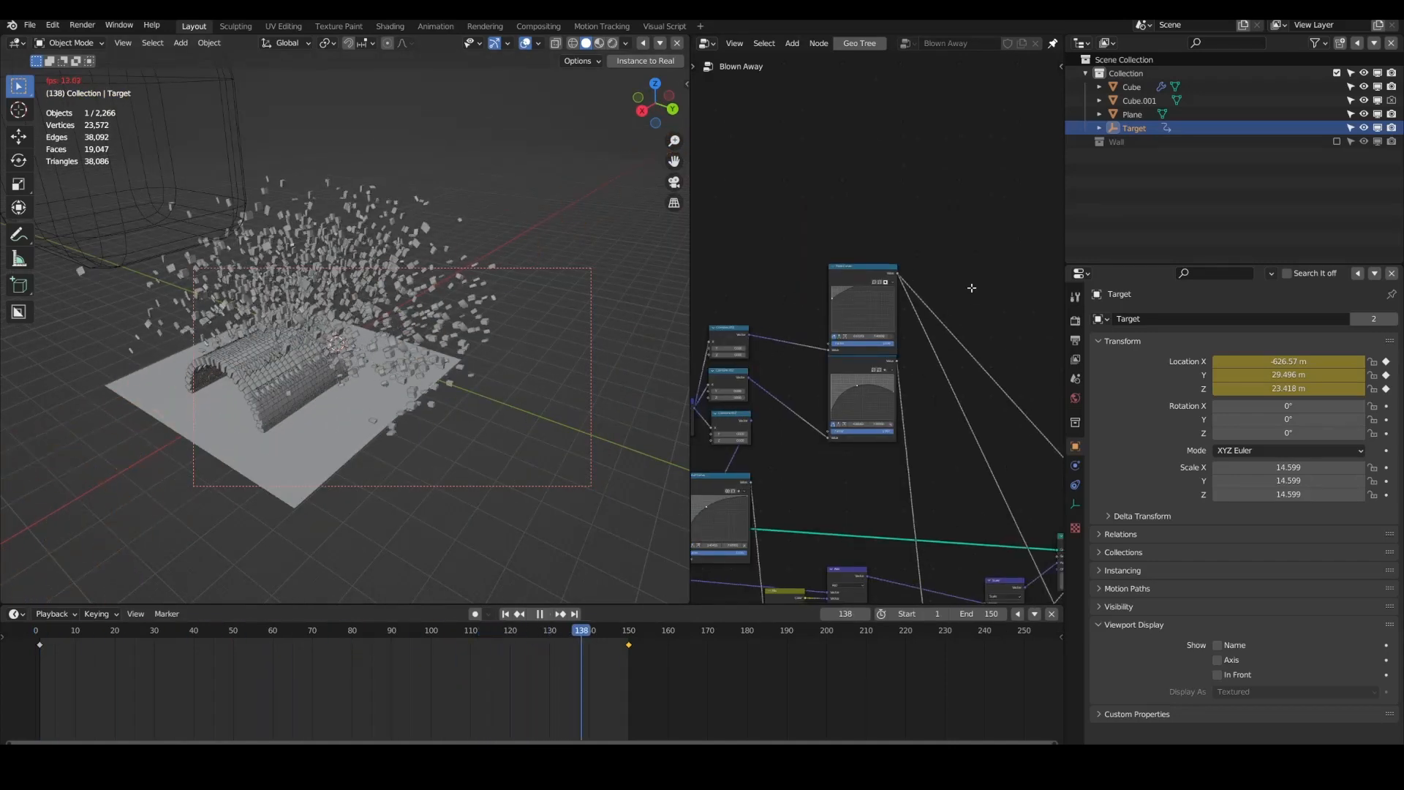
Step: Connect the upper Combine XYZ node's output directly to the reroute and delete the bypassed upper Float Curve node
left_click_drag(749, 334, 915, 345)
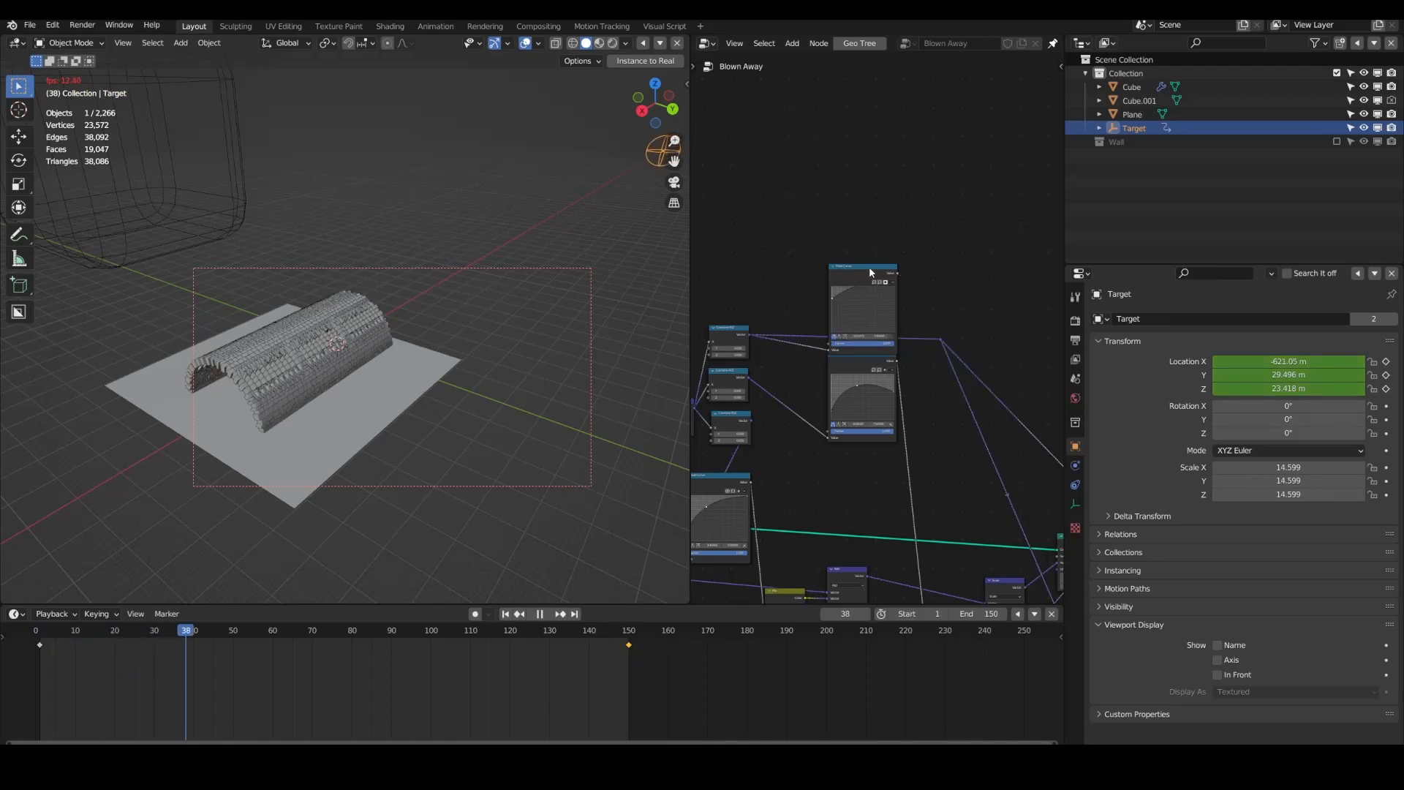
key("x")
scroll(475, 367, "up", 3)
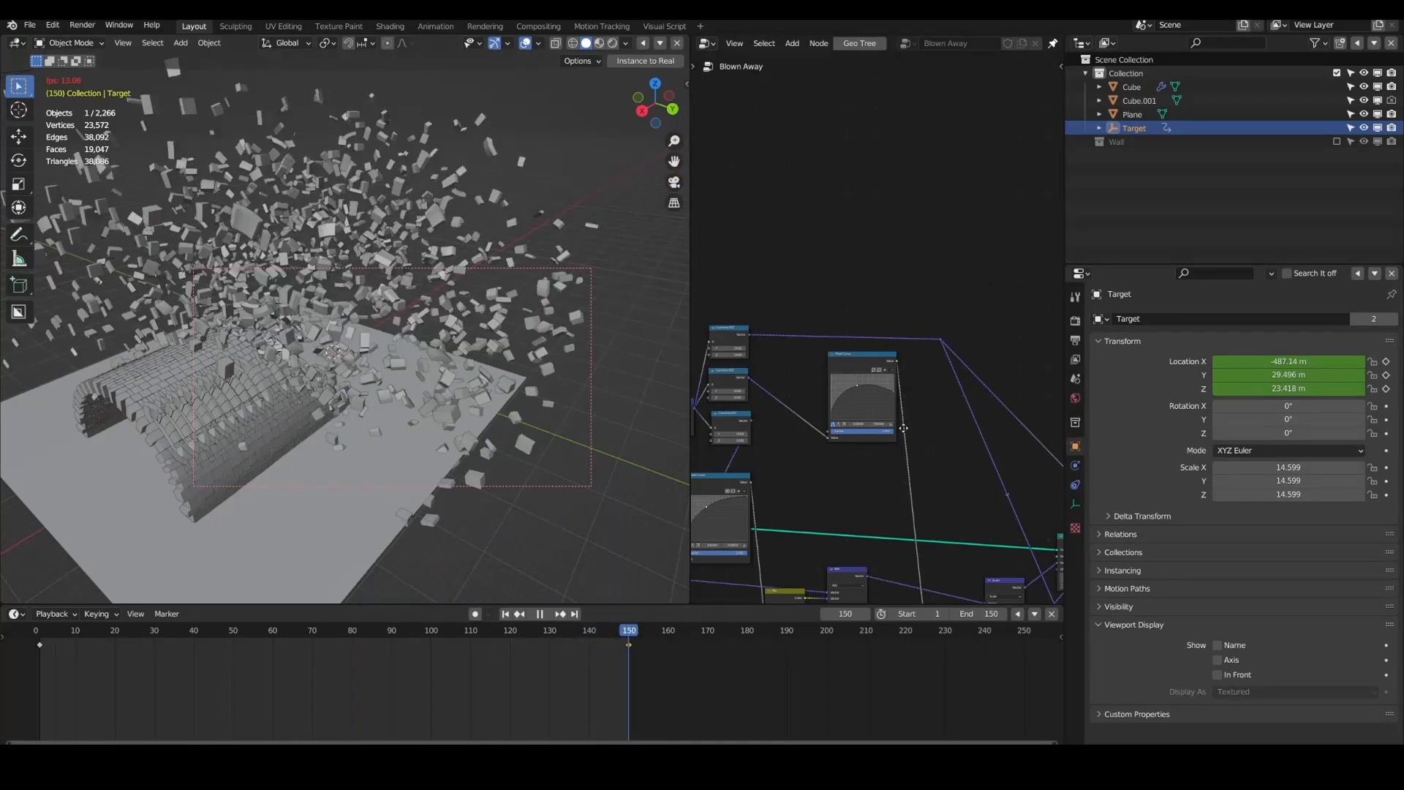
middle_click_drag(916, 453, 836, 319)
middle_click_drag(837, 318, 817, 292)
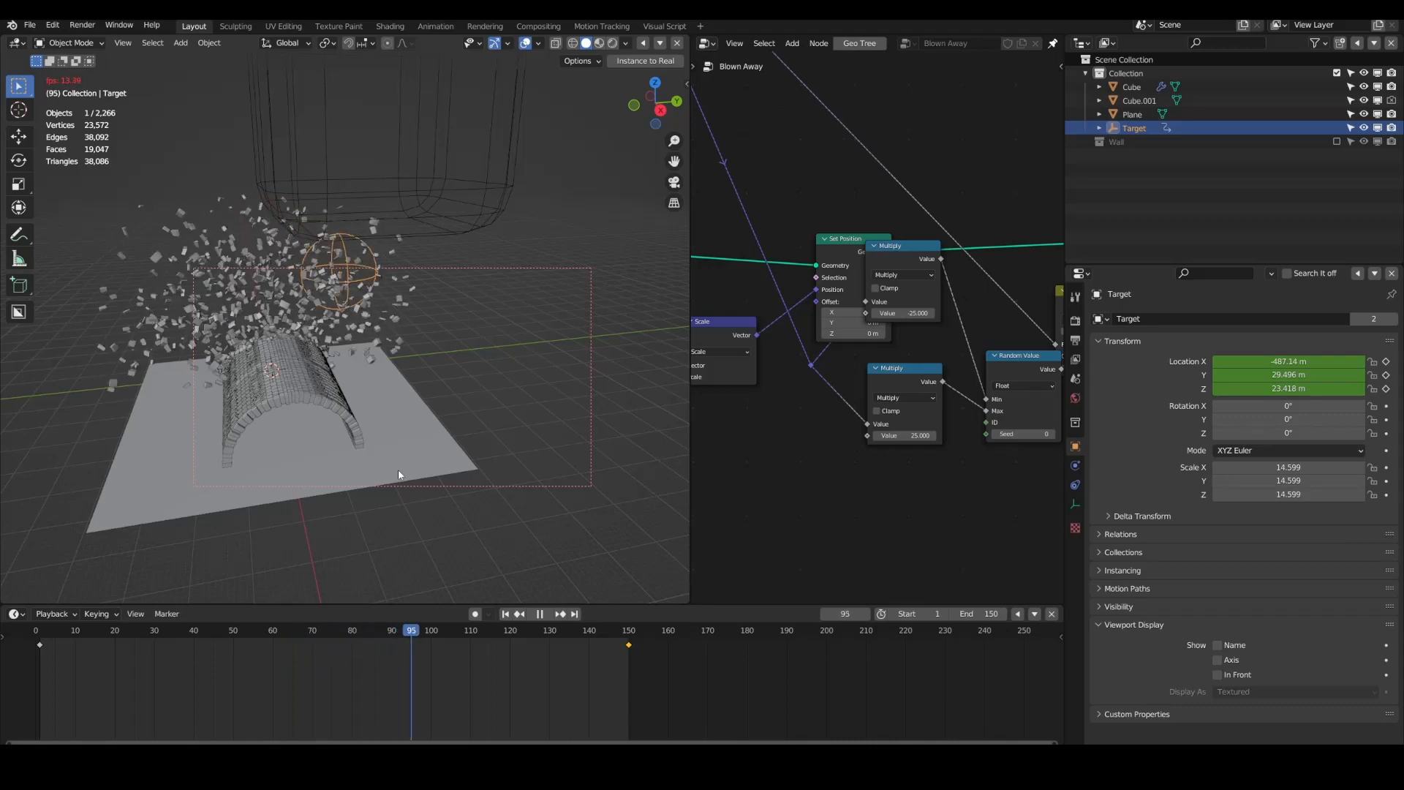
Step: Examine the tunnel's blow-apart animation during playback, both from outside and from inside the tunnel
scroll(398, 549, "down", 1)
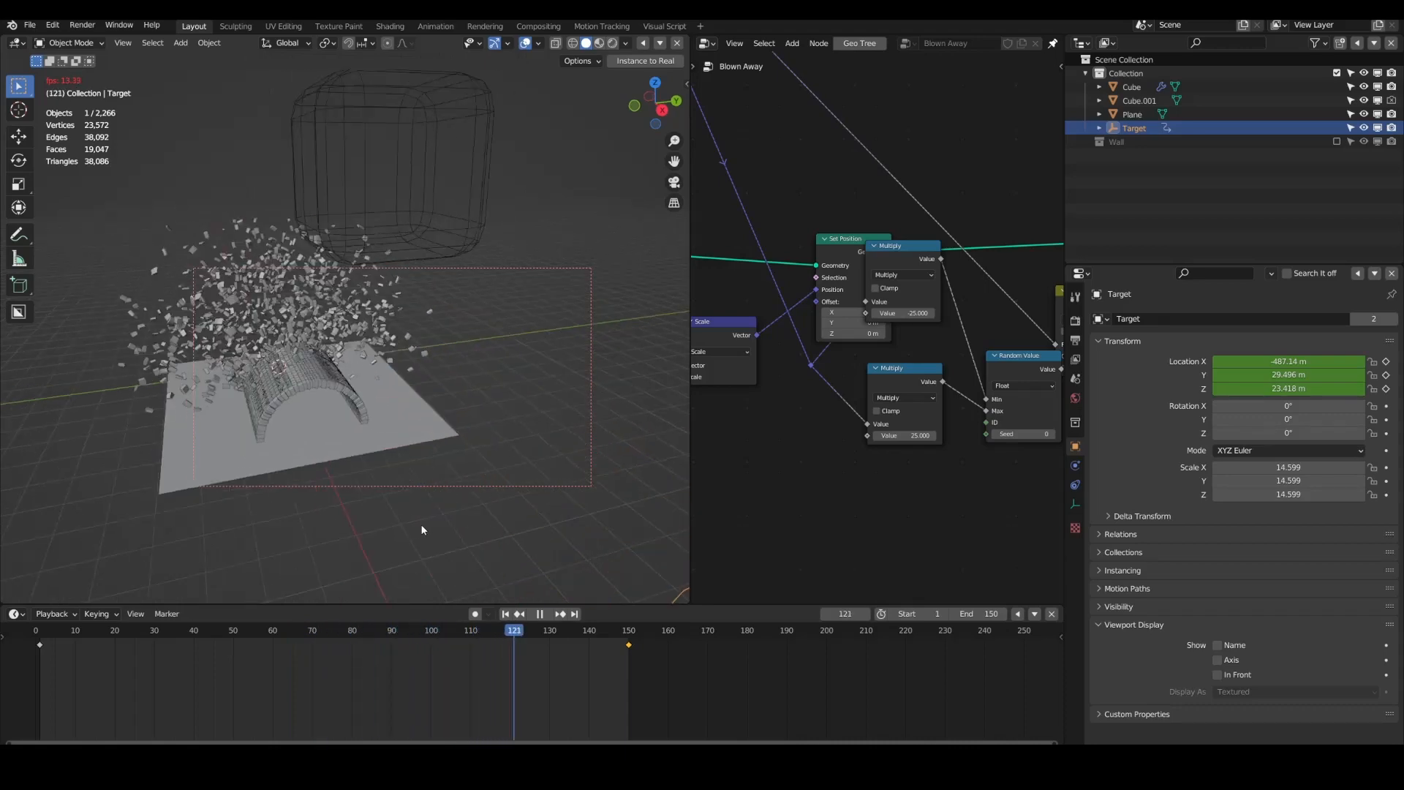
middle_click_drag(423, 530, 417, 480)
scroll(415, 480, "up", 3)
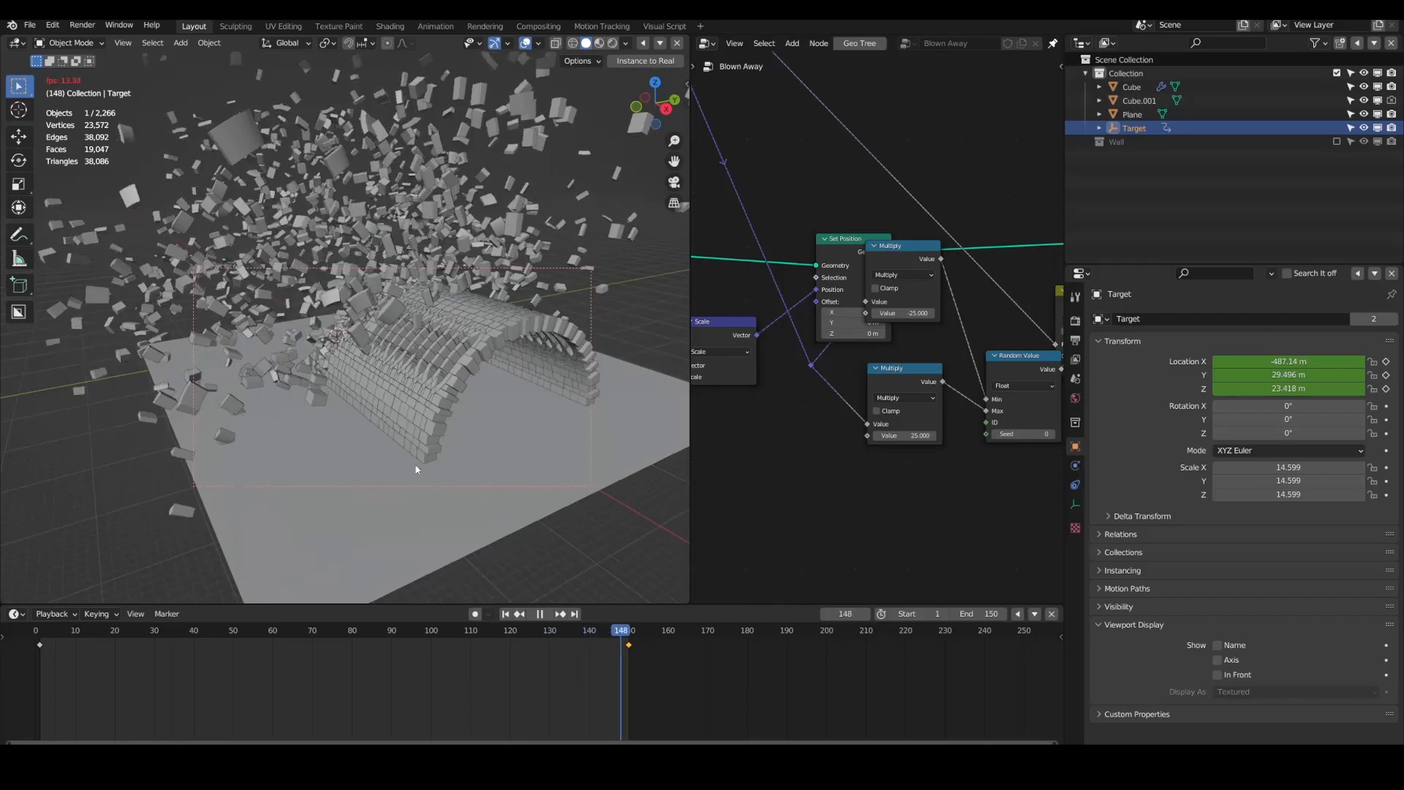
scroll(412, 477, "up", 4)
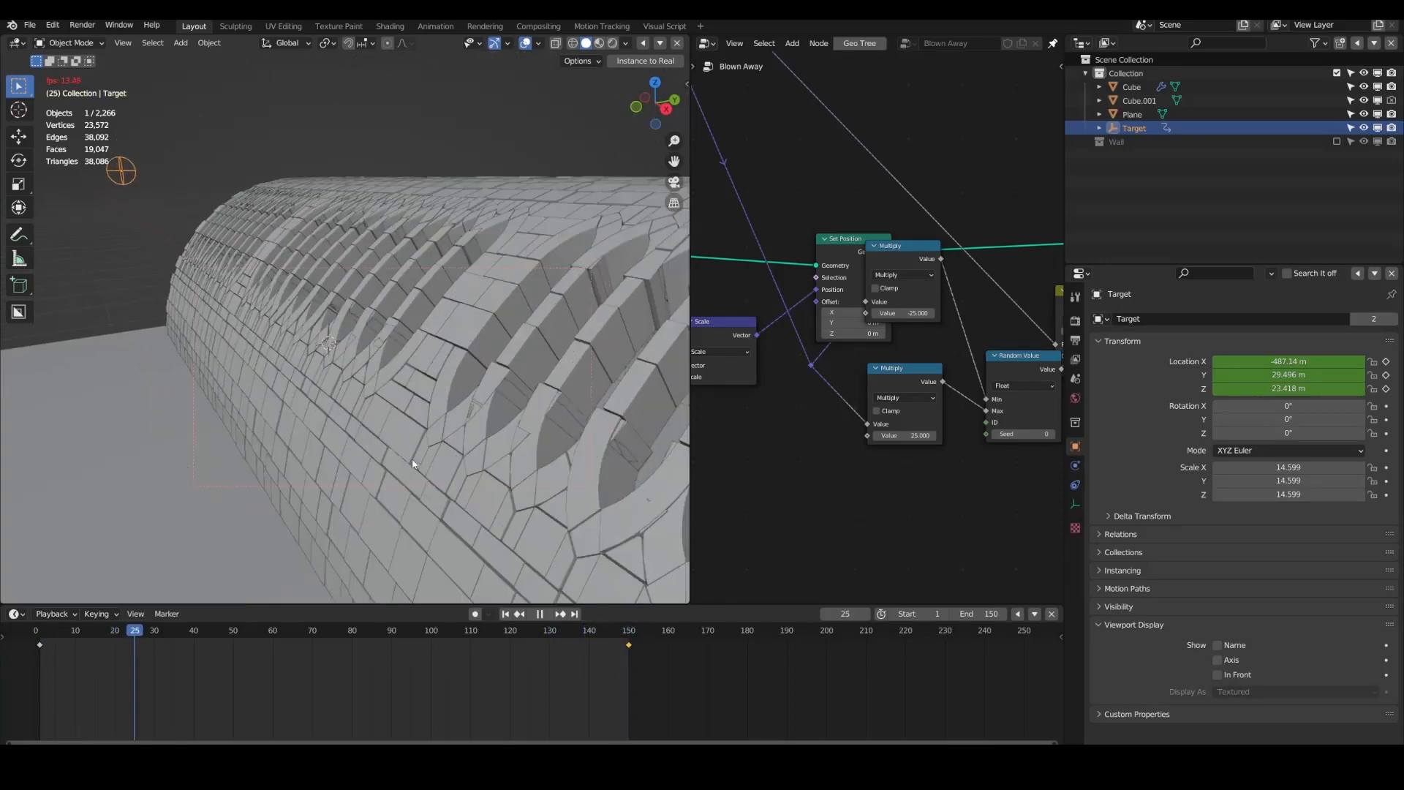
middle_click_drag(412, 476, 378, 434)
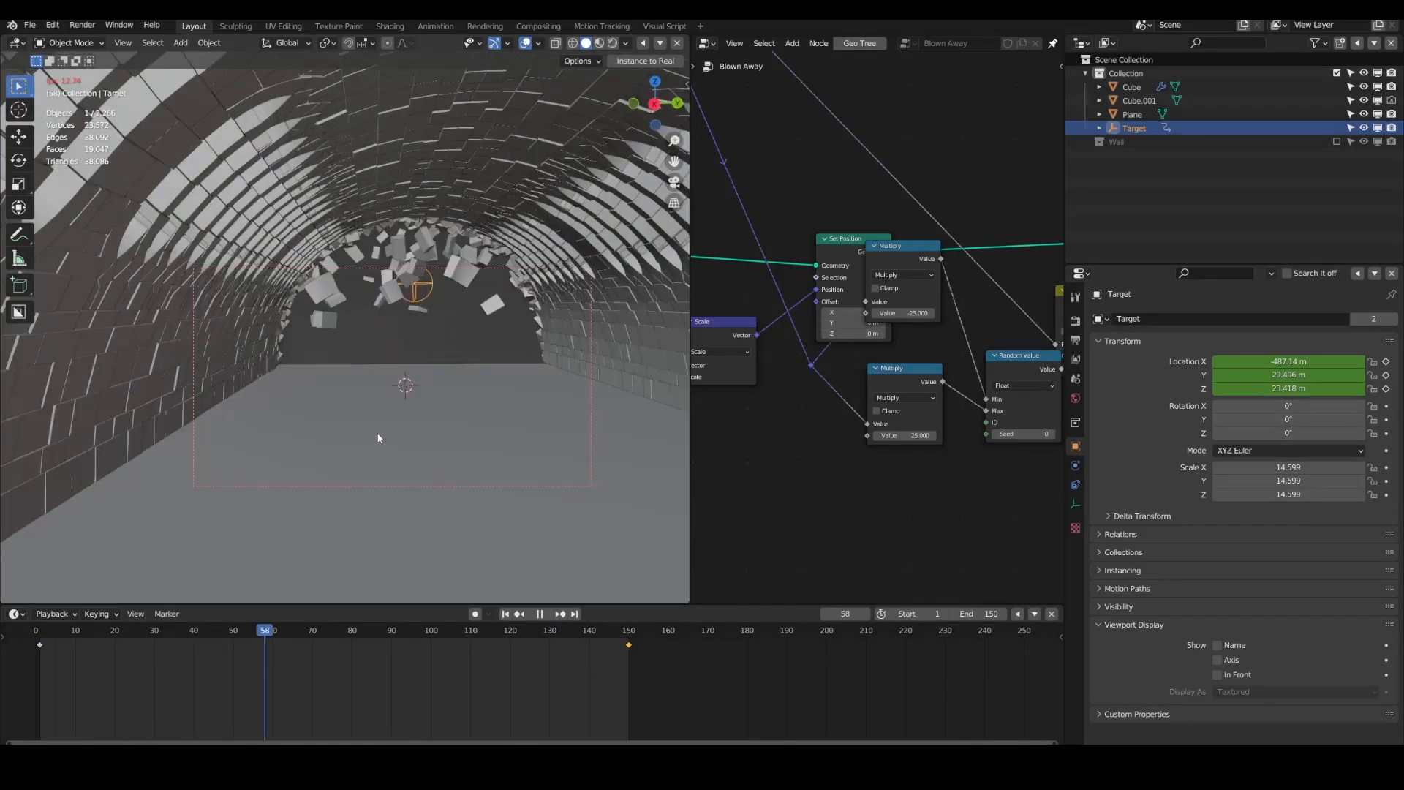
middle_click_drag(462, 384, 350, 414)
scroll(350, 415, "down", 5)
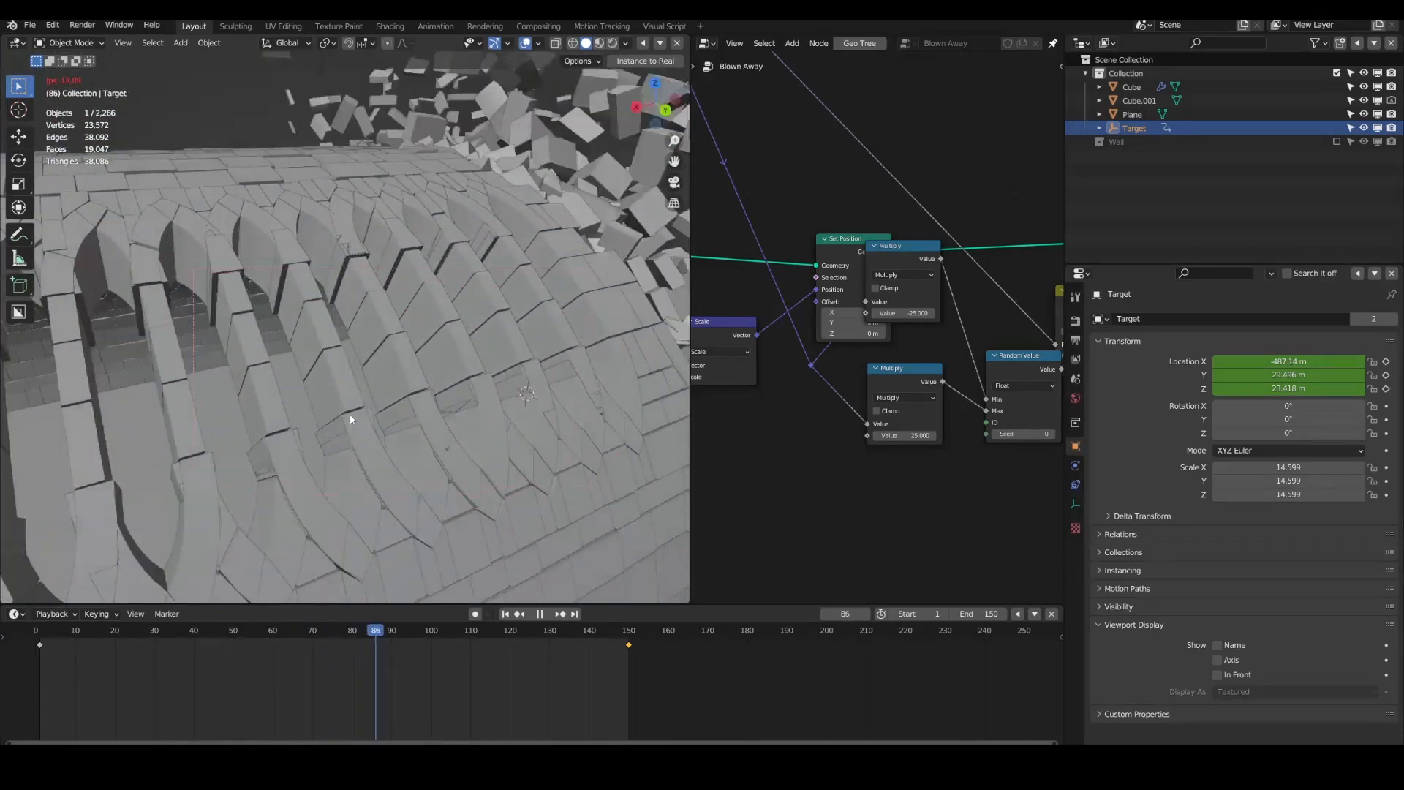
middle_click_drag(494, 396, 370, 406)
Step: At frame 75, move the Target's last keyframe to frame 210 and scale the Target empty up to about 52
left_click_drag(450, 633, 318, 710)
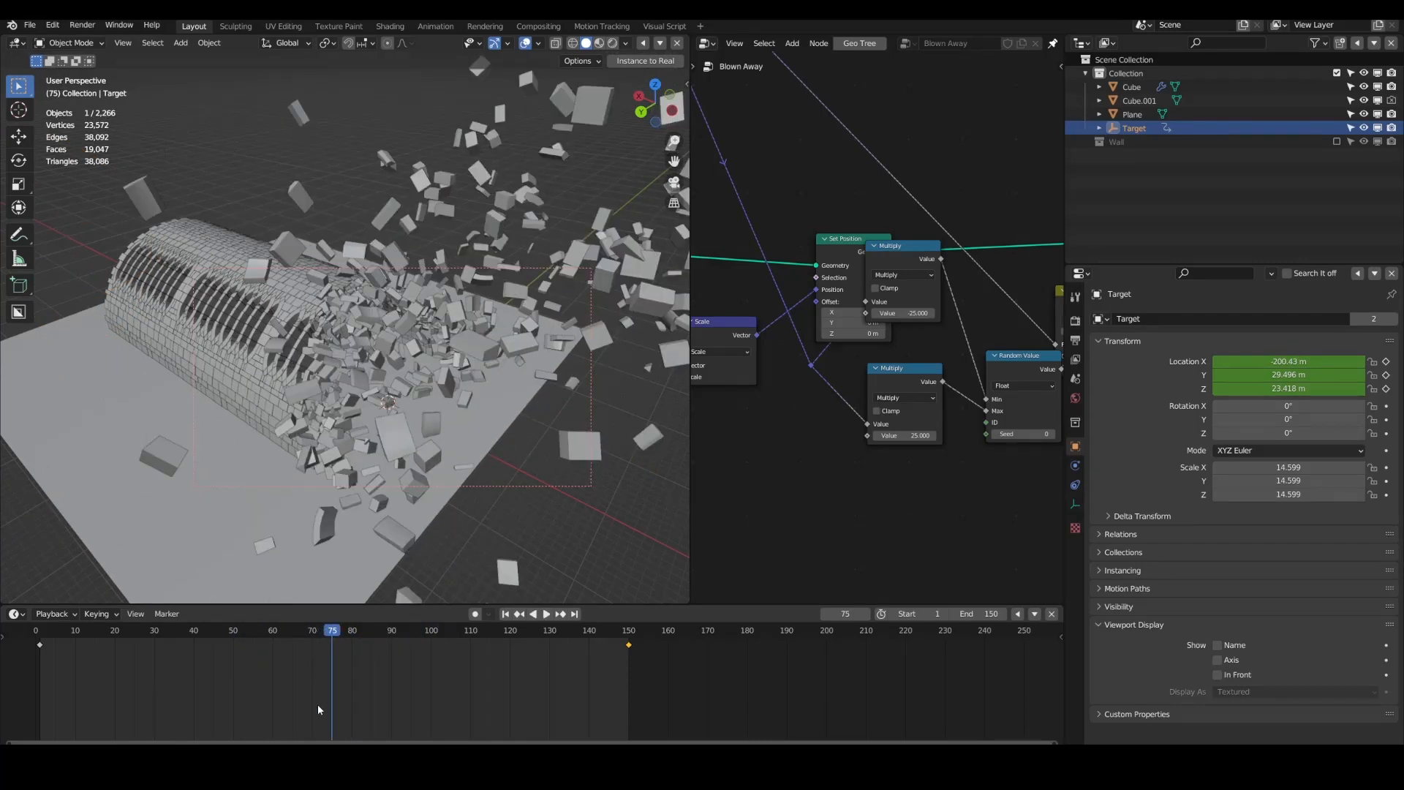
scroll(361, 488, "up", 5)
middle_click_drag(360, 488, 445, 478)
scroll(439, 464, "up", 3)
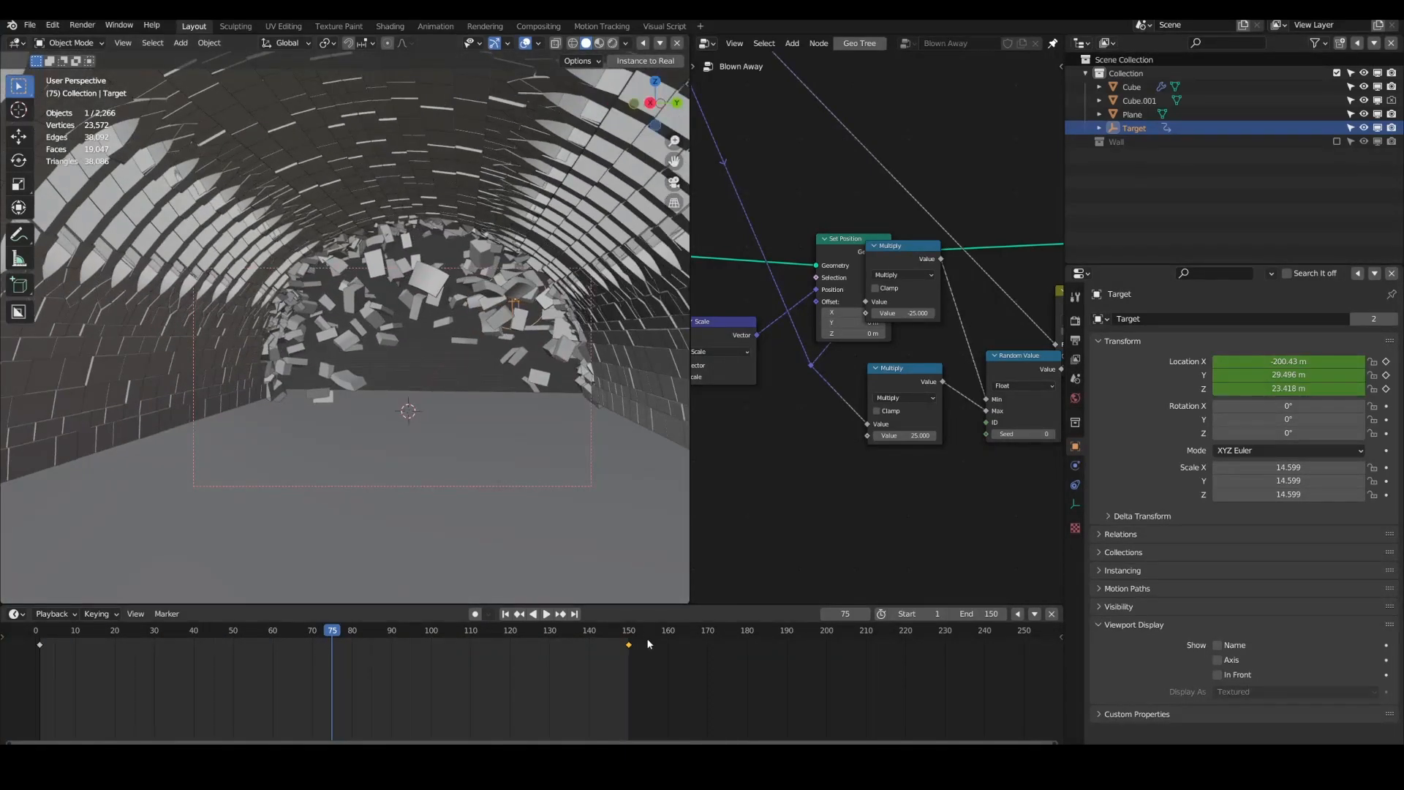
left_click_drag(703, 637, 878, 661)
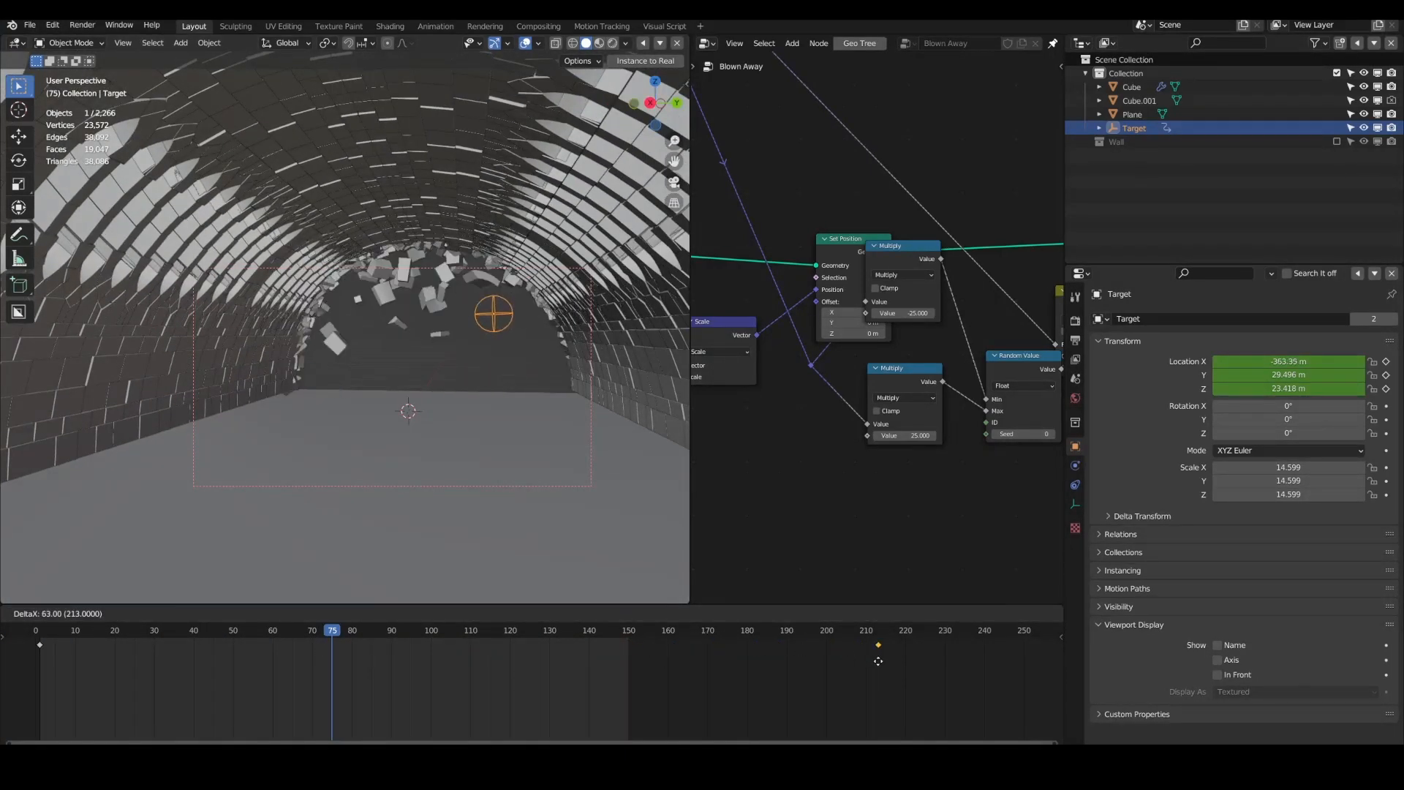
left_click(867, 660)
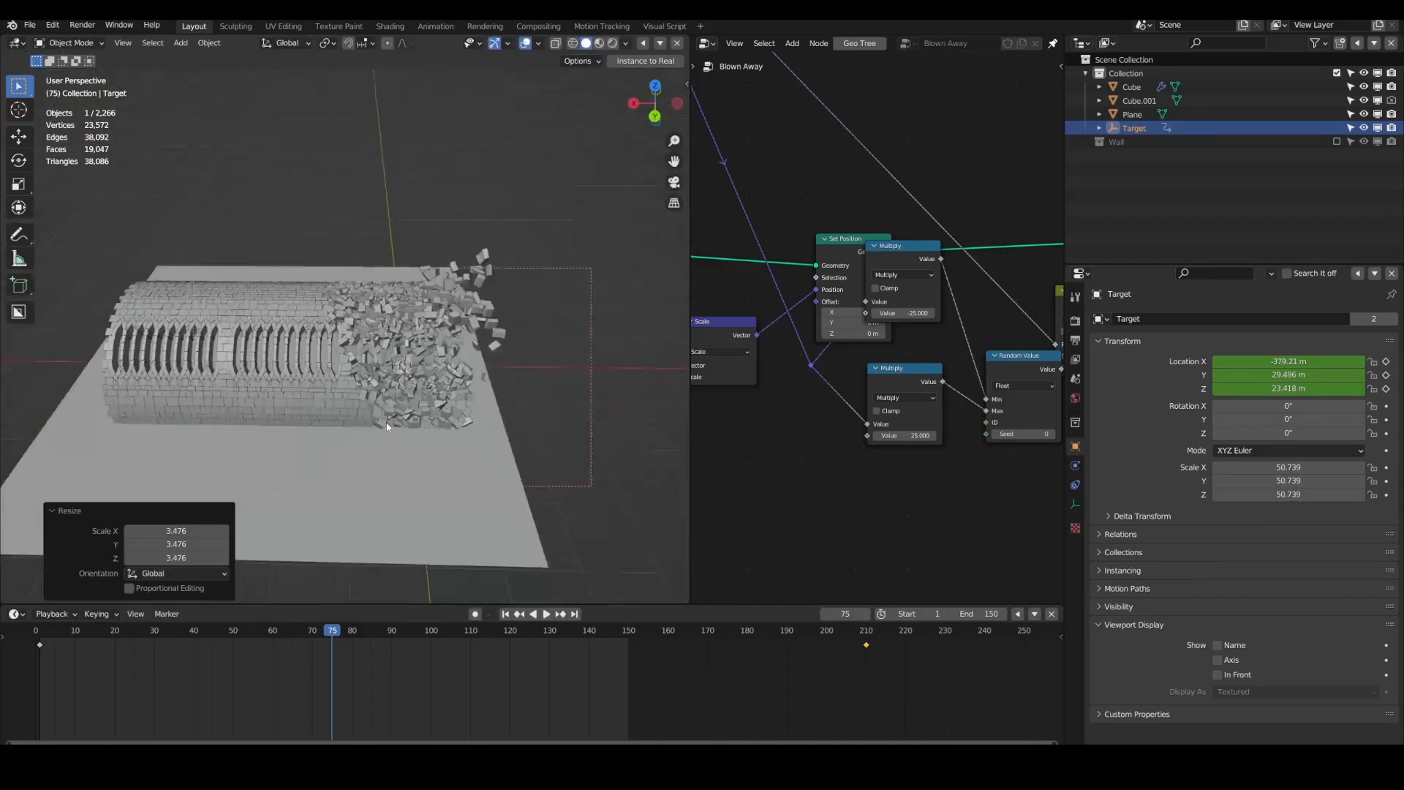
Step: Play the animation from the first frame, examine the explosion close up and from several sides, and stop playback at frame 95
key("shift+Left")
scroll(351, 464, "down", 4)
key("space")
scroll(366, 468, "up", 2)
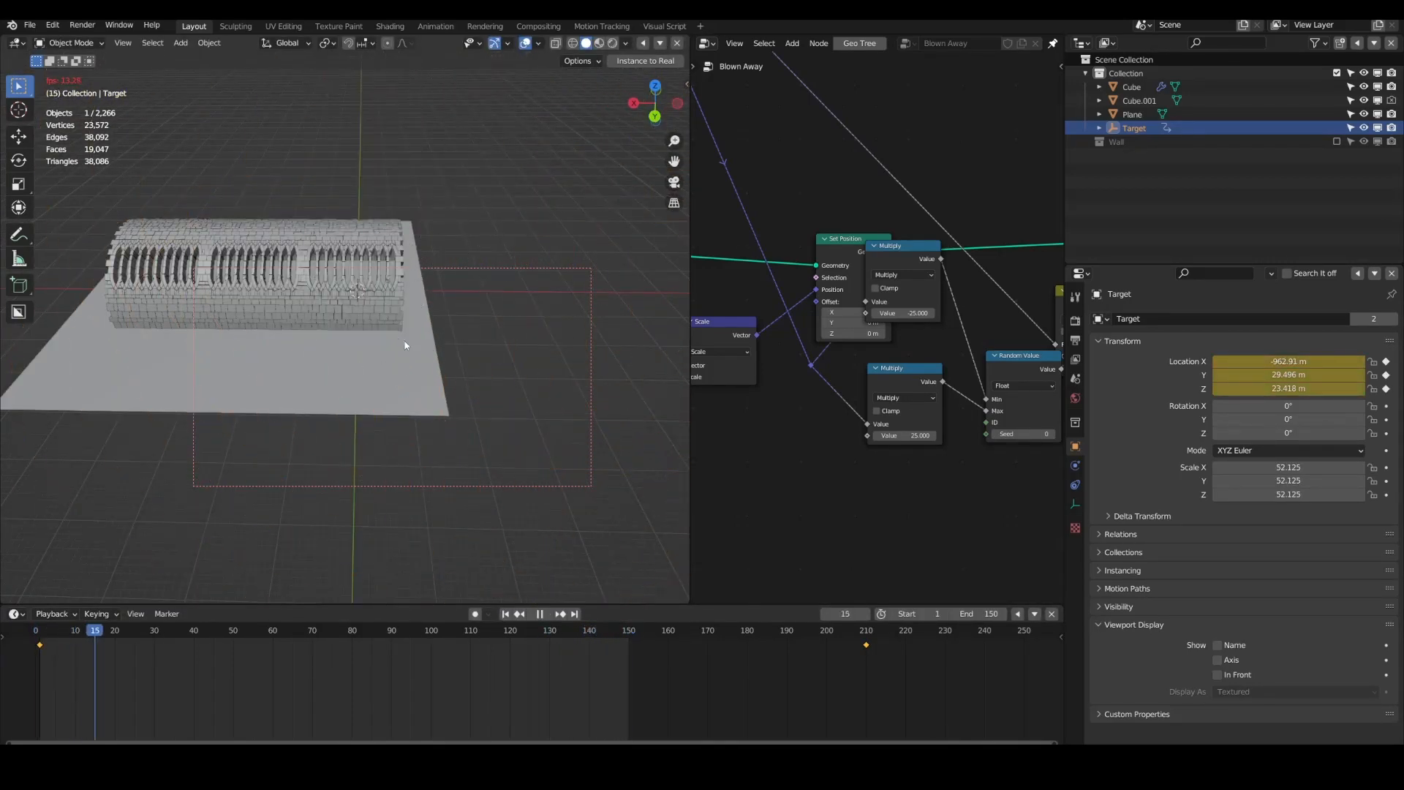
middle_click_drag(406, 346, 512, 323)
scroll(512, 324, "up", 6)
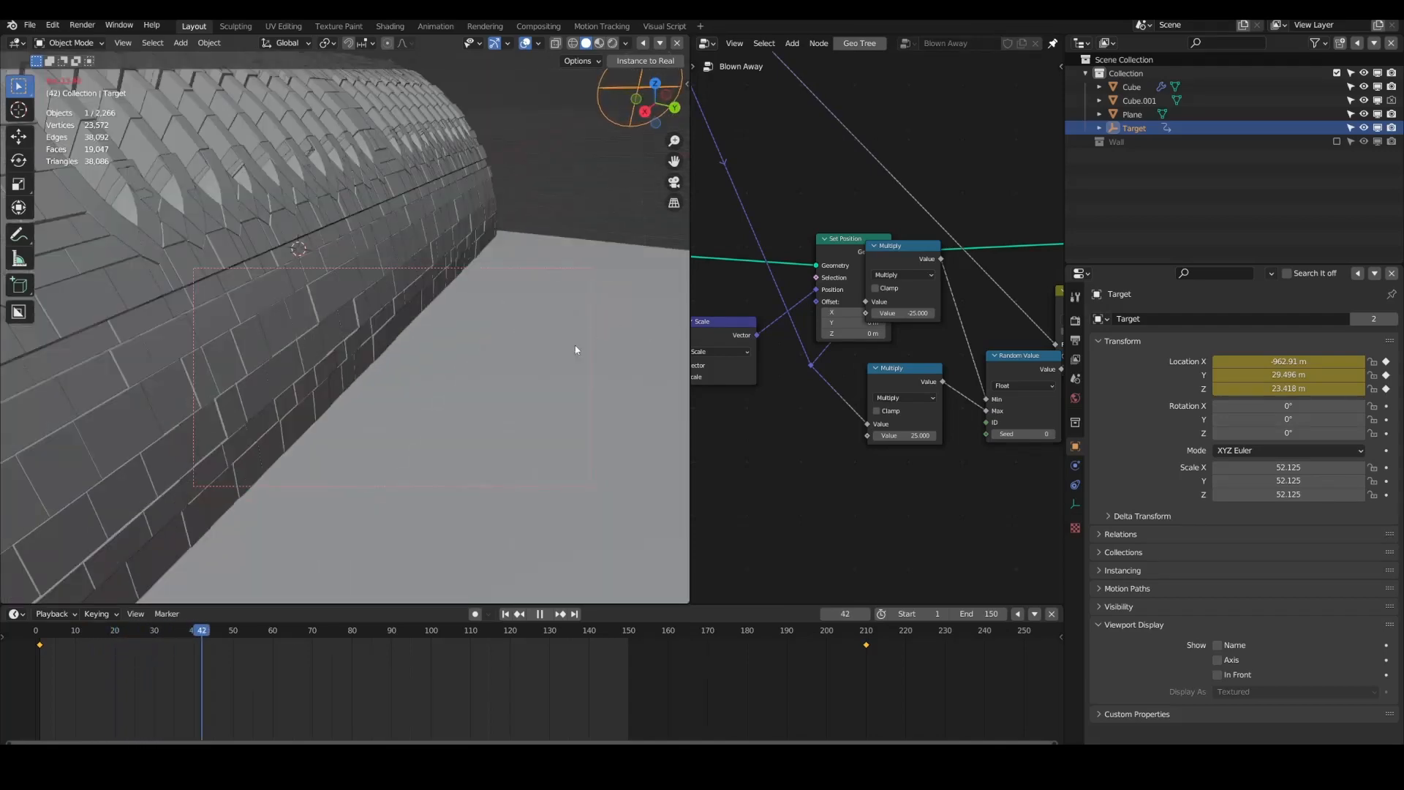
scroll(576, 349, "down", 10)
scroll(819, 313, "down", 6)
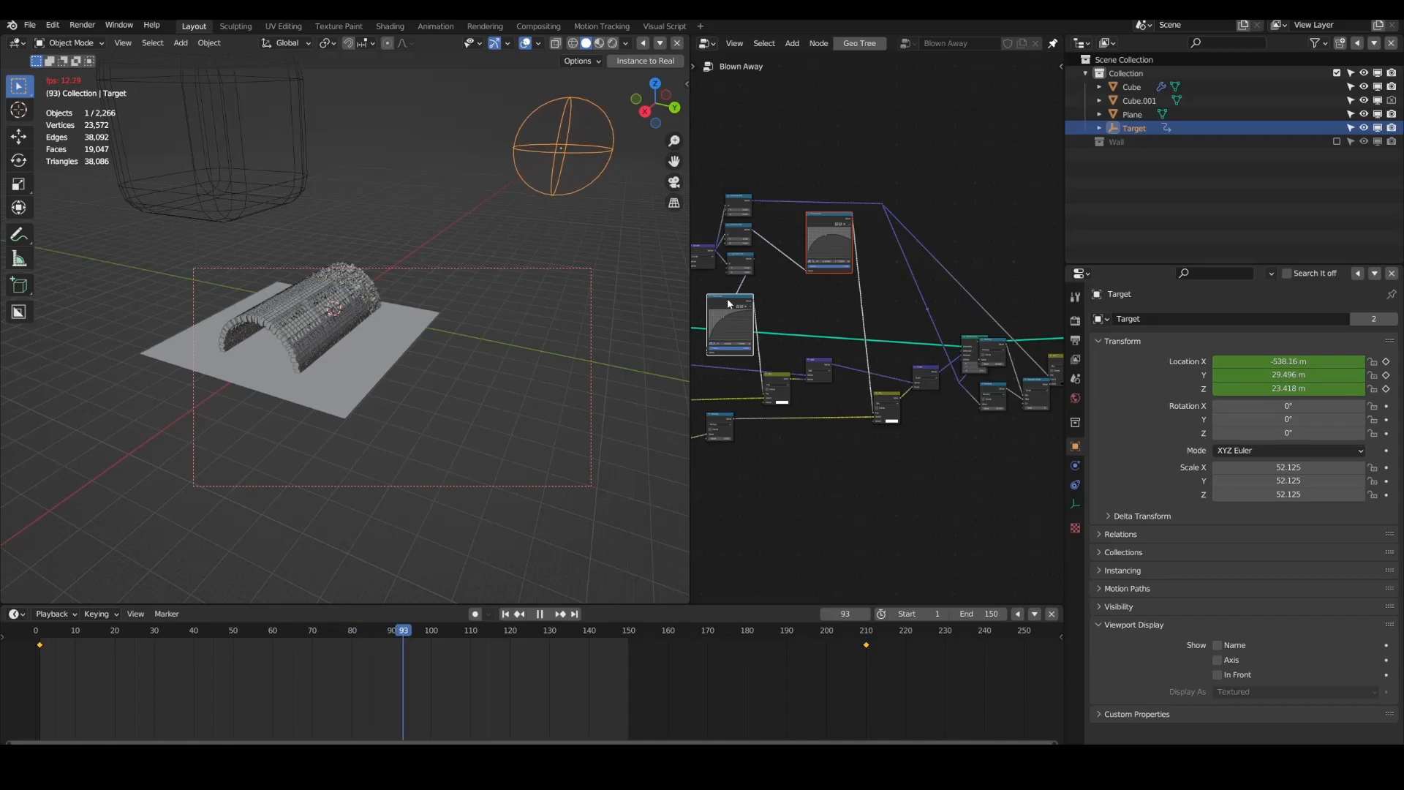
scroll(416, 344, "up", 6)
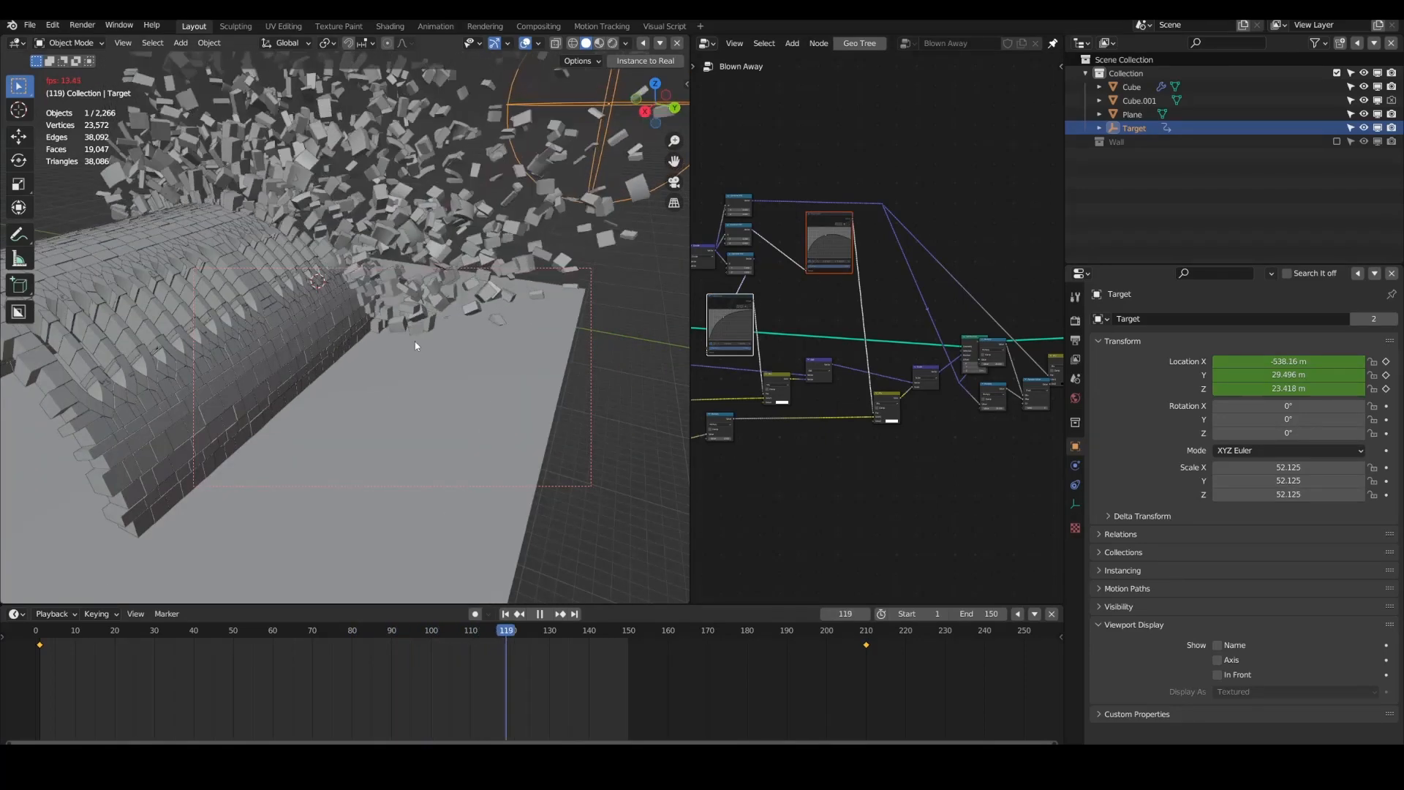
middle_click_drag(415, 346, 340, 380)
scroll(475, 327, "up", 6)
scroll(479, 322, "down", 10)
scroll(336, 377, "down", 5)
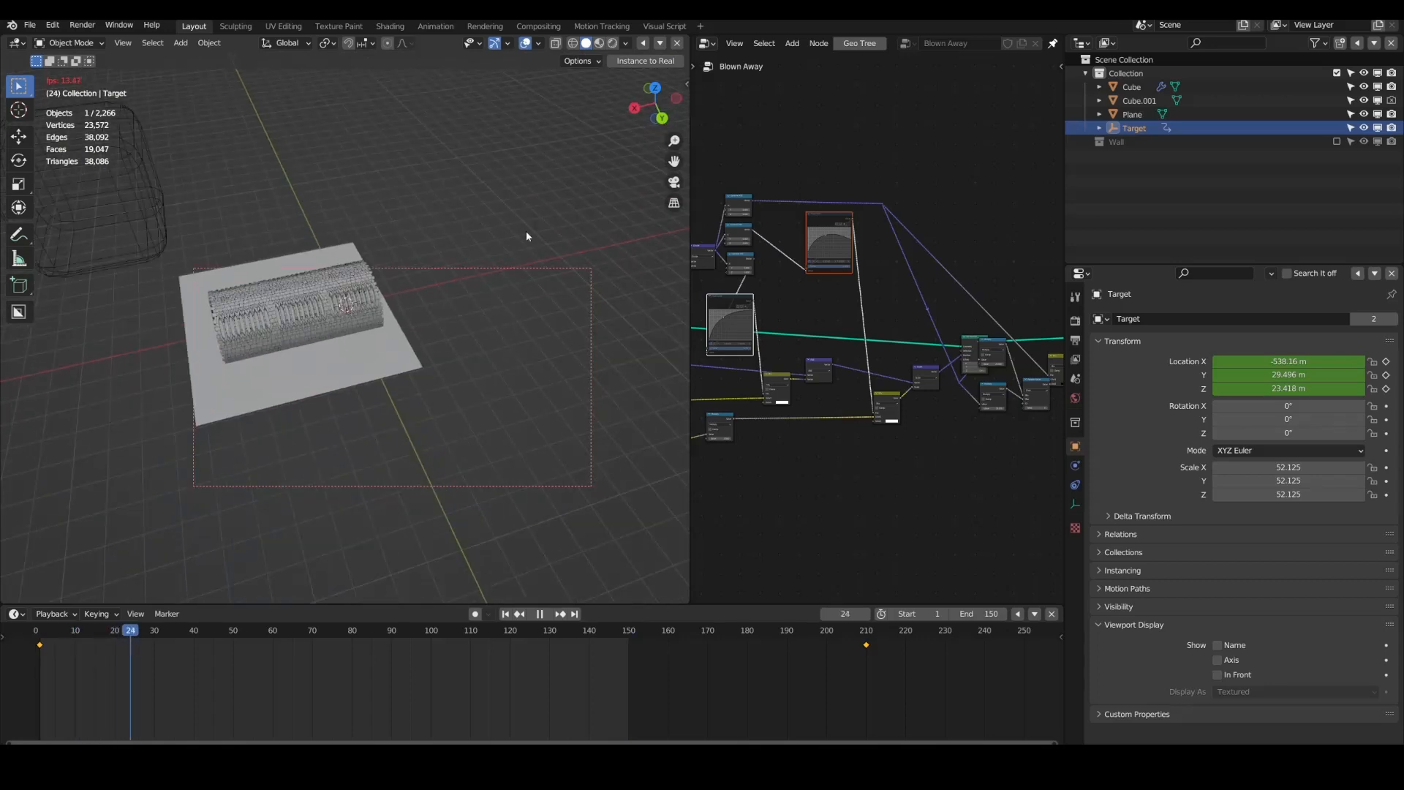
scroll(372, 326, "up", 5)
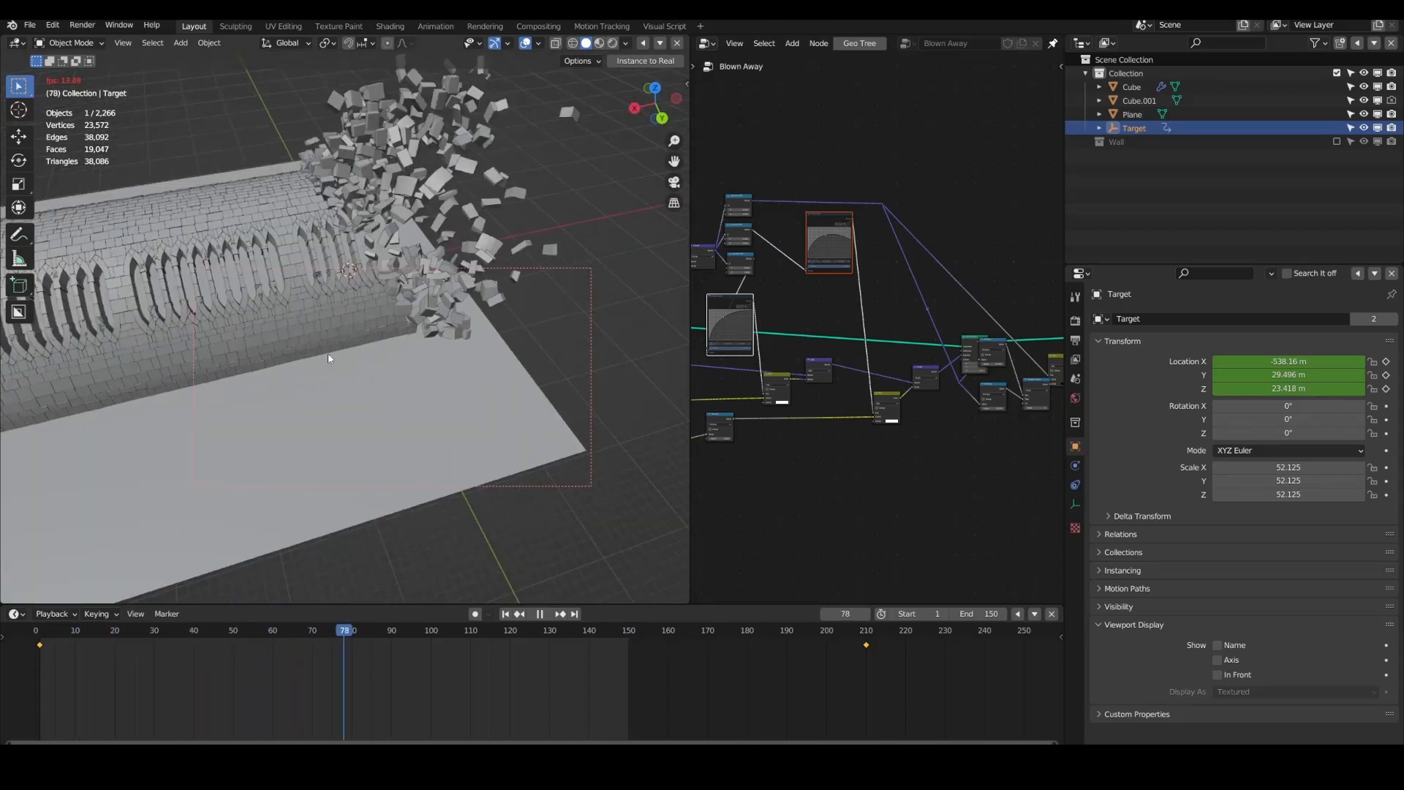
middle_click_drag(349, 346, 308, 329)
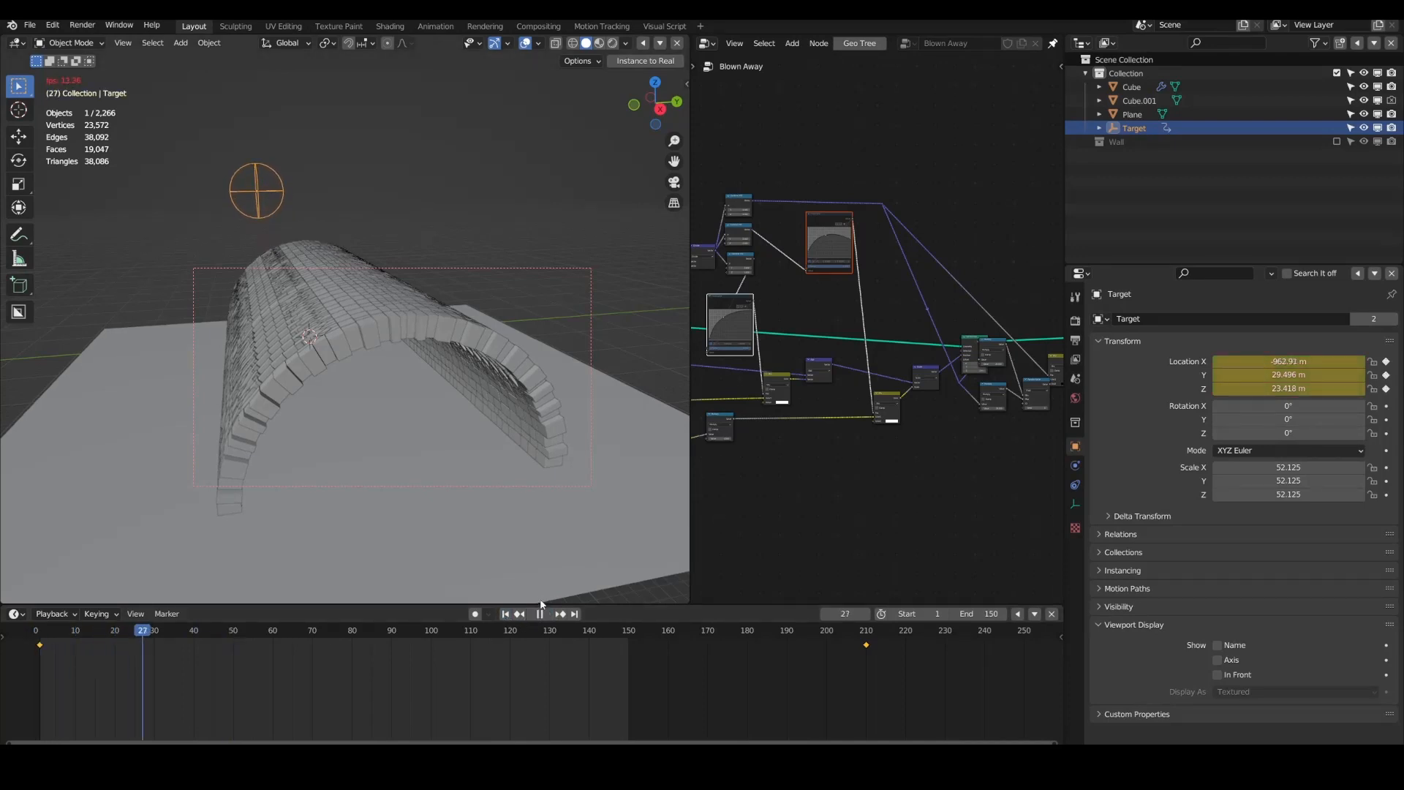
middle_click_drag(427, 301, 337, 322)
middle_click_drag(470, 536, 493, 537)
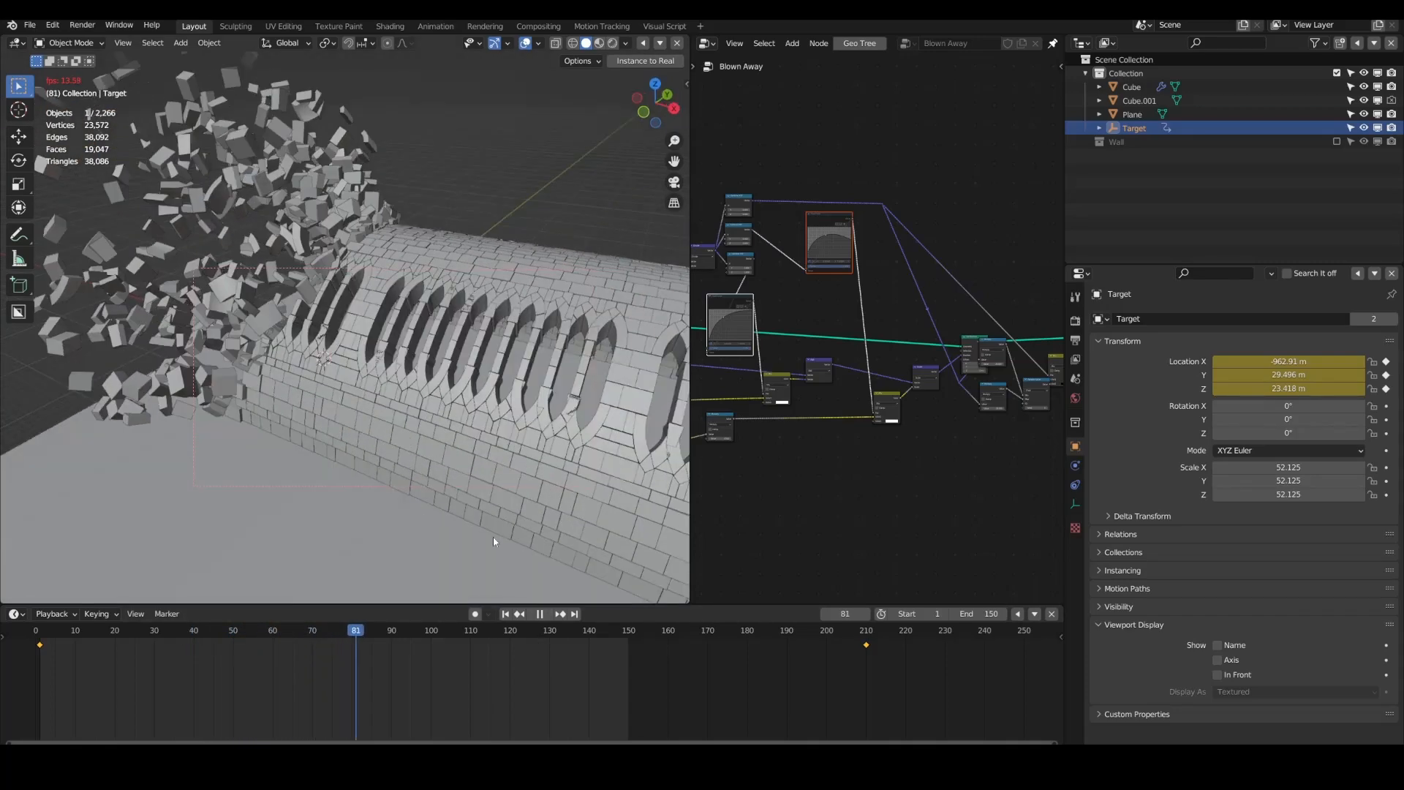
left_click(538, 615)
Step: Examine the whole Blown Away node tree and the scattered bricks at frame 95 from several angles
key("Home")
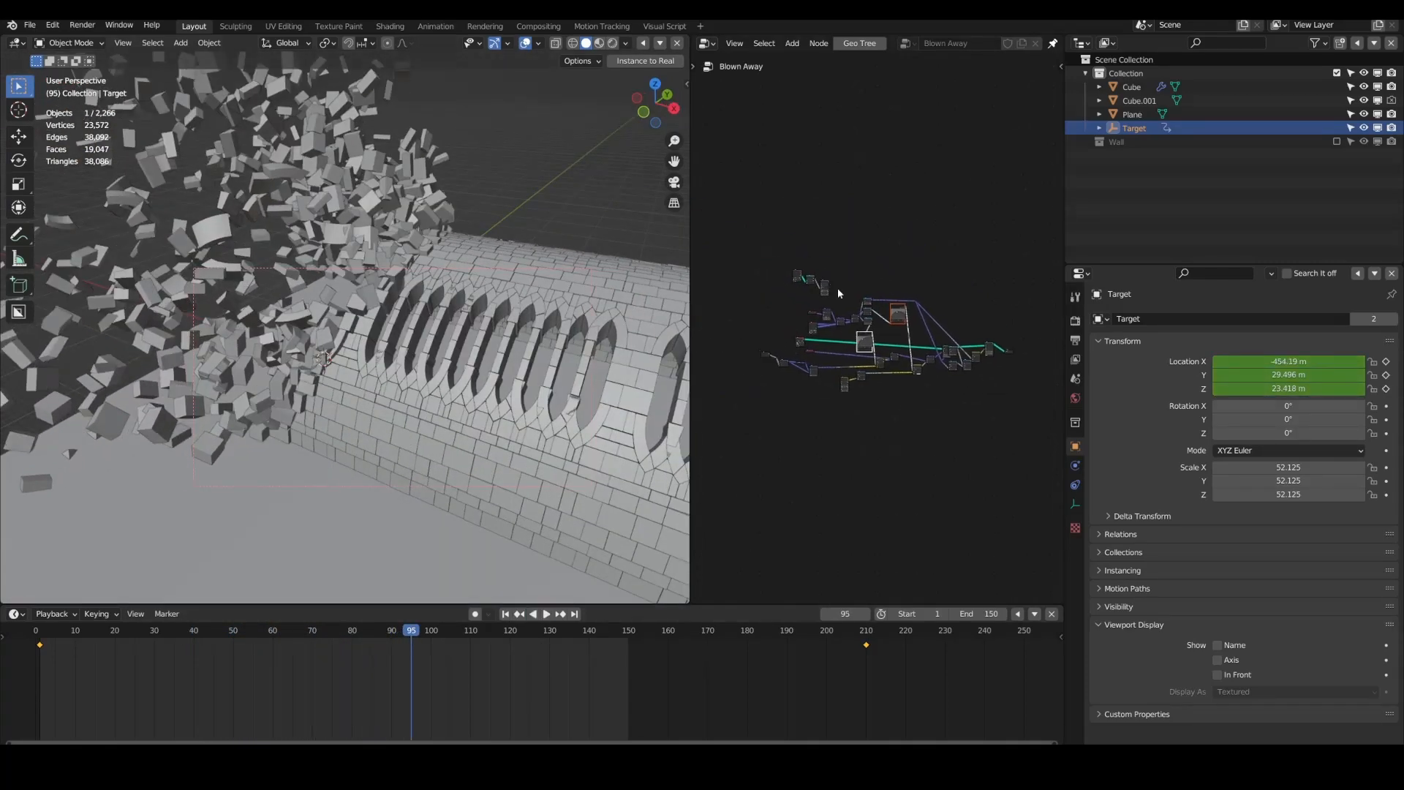
scroll(836, 289, "up", 8)
middle_click_drag(378, 313, 327, 358)
scroll(301, 361, "down", 5)
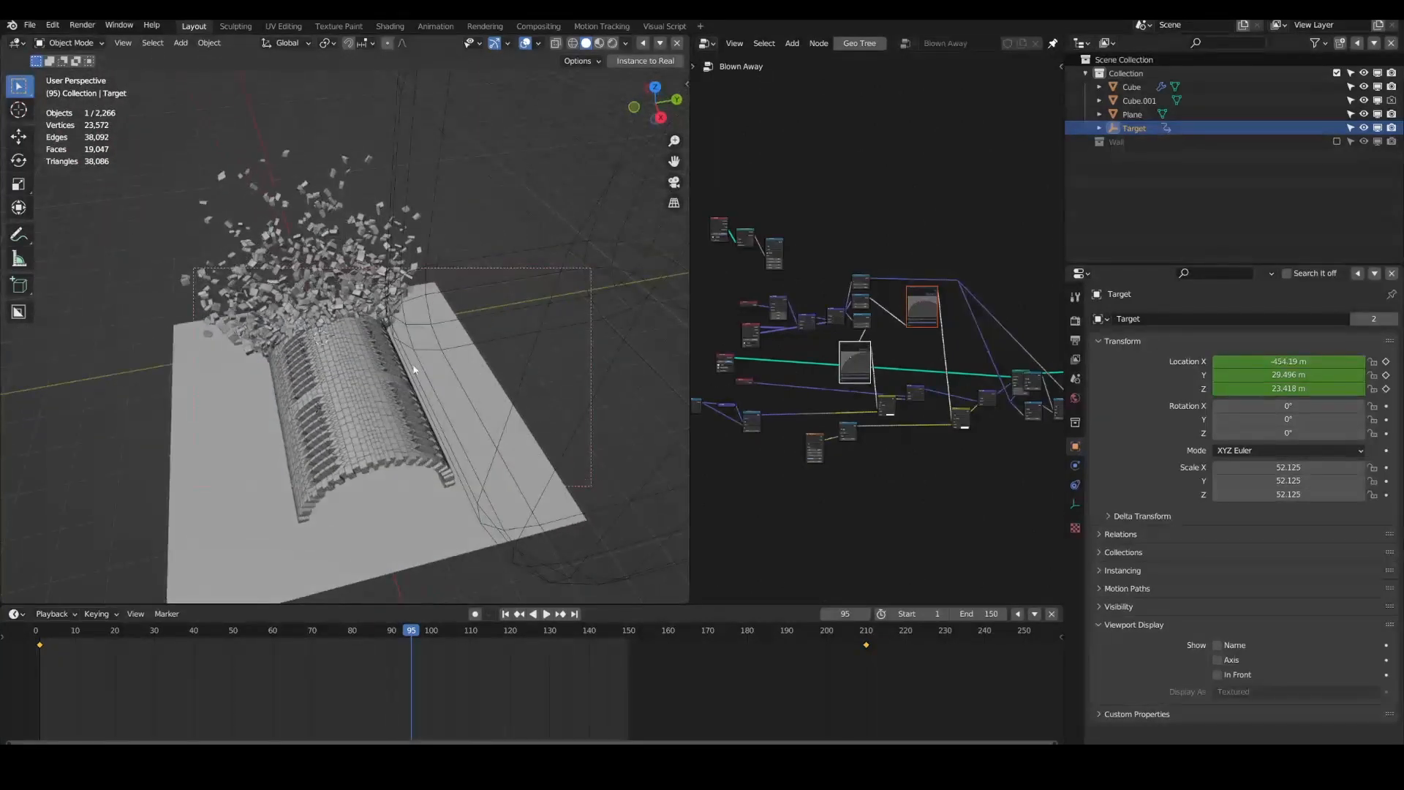
middle_click_drag(410, 443, 350, 399)
scroll(805, 269, "up", 5)
scroll(797, 278, "up", 2)
middle_click_drag(797, 278, 823, 294)
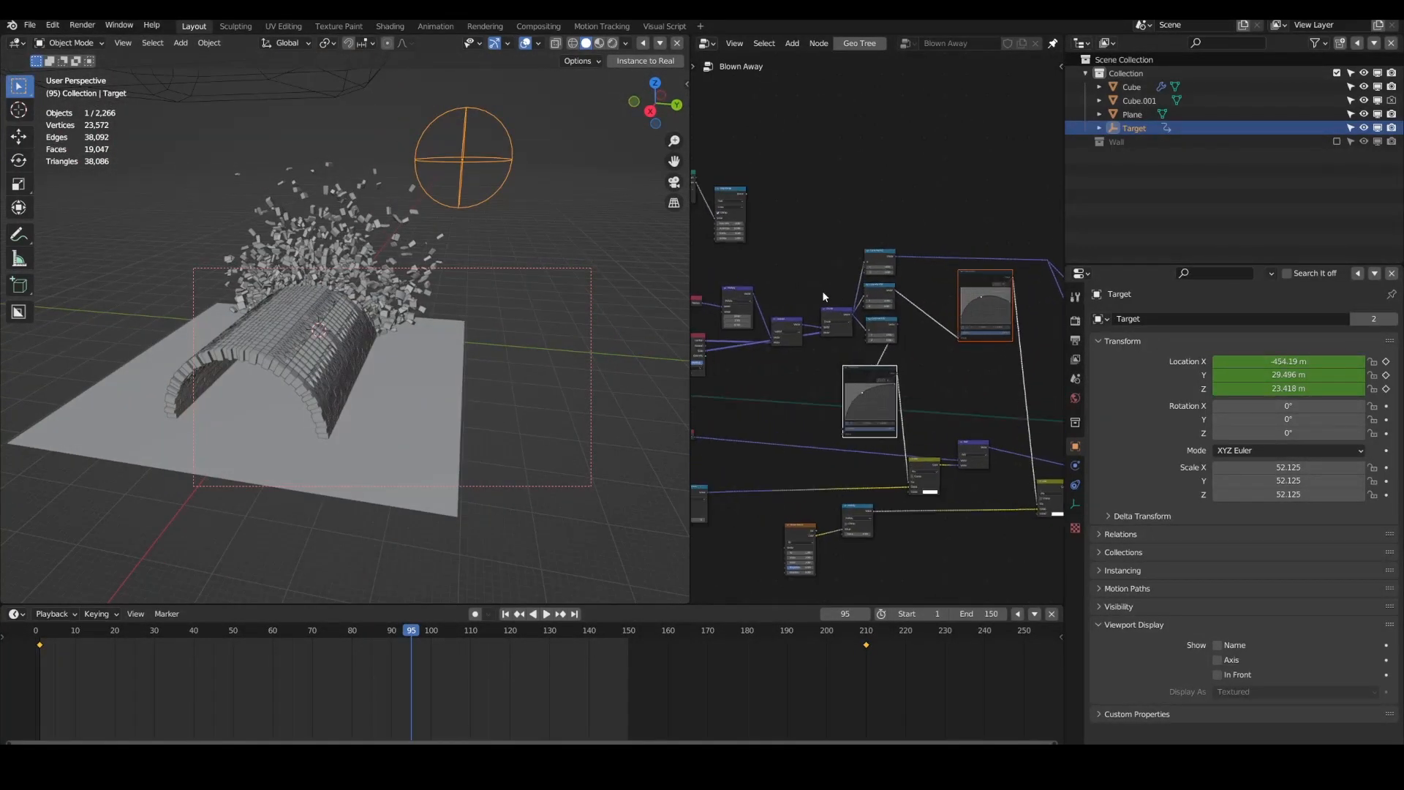
scroll(898, 315, "down", 6)
scroll(899, 314, "up", 3)
middle_click_drag(899, 314, 793, 326)
scroll(796, 315, "up", 1)
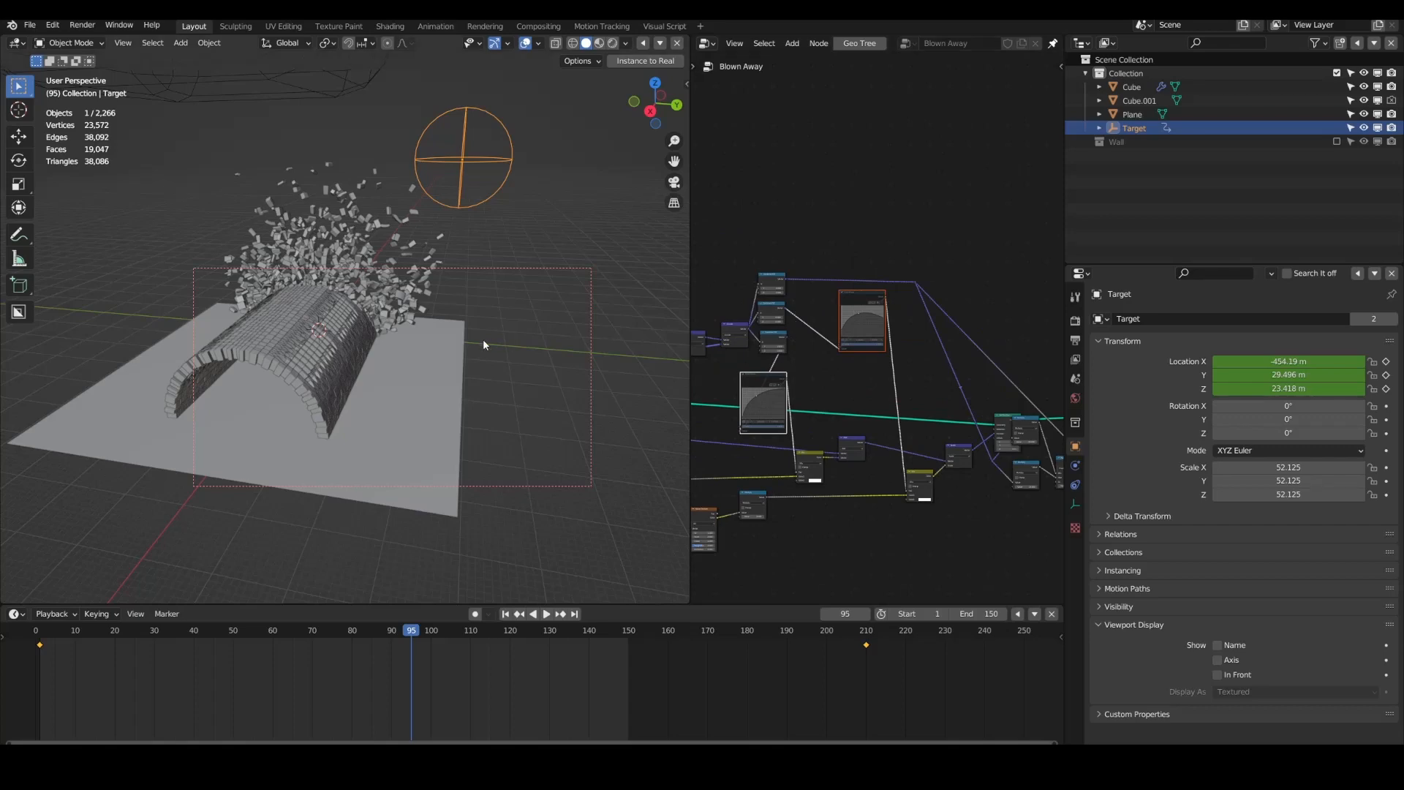
scroll(444, 345, "up", 5)
middle_click_drag(444, 345, 370, 361)
scroll(423, 326, "down", 9)
scroll(404, 314, "up", 1)
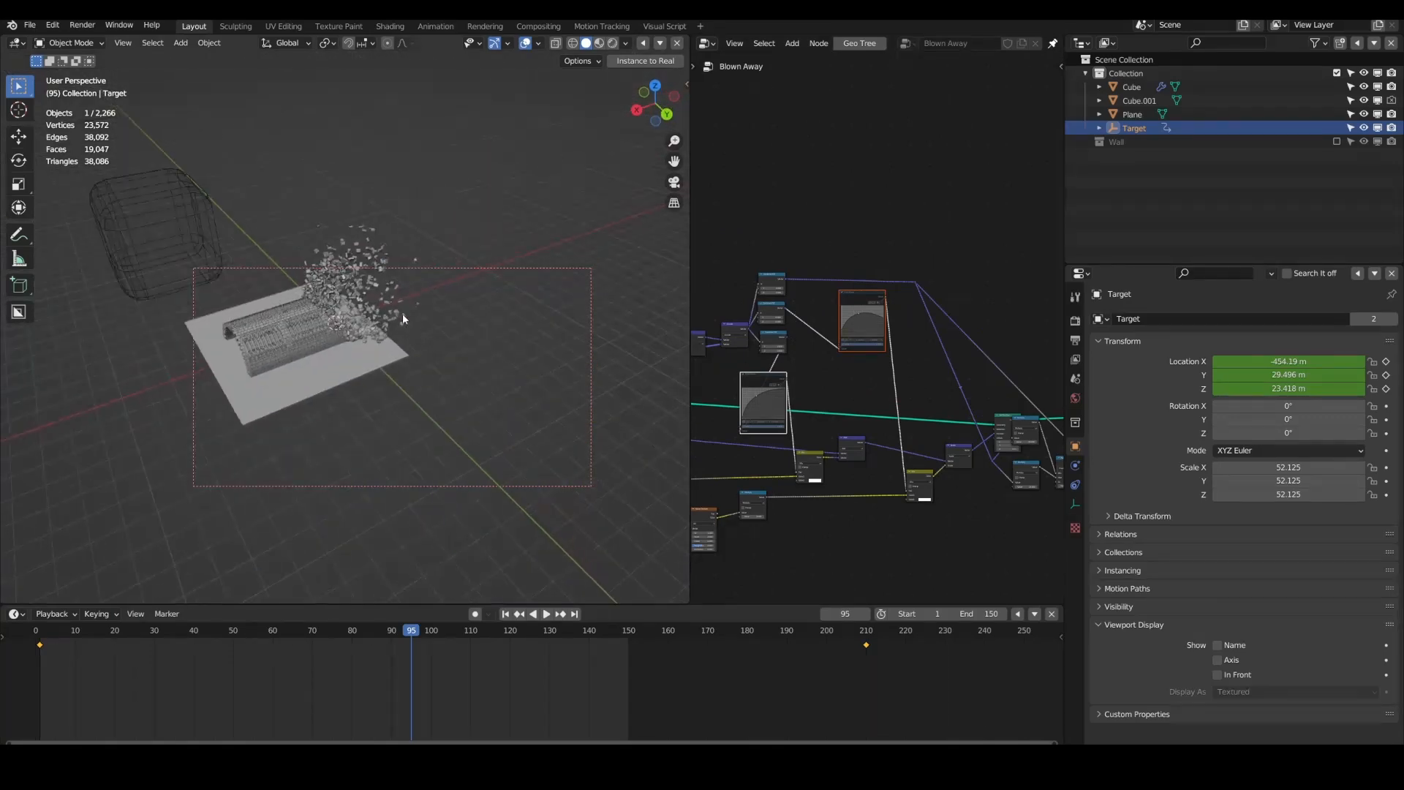
scroll(403, 316, "up", 8)
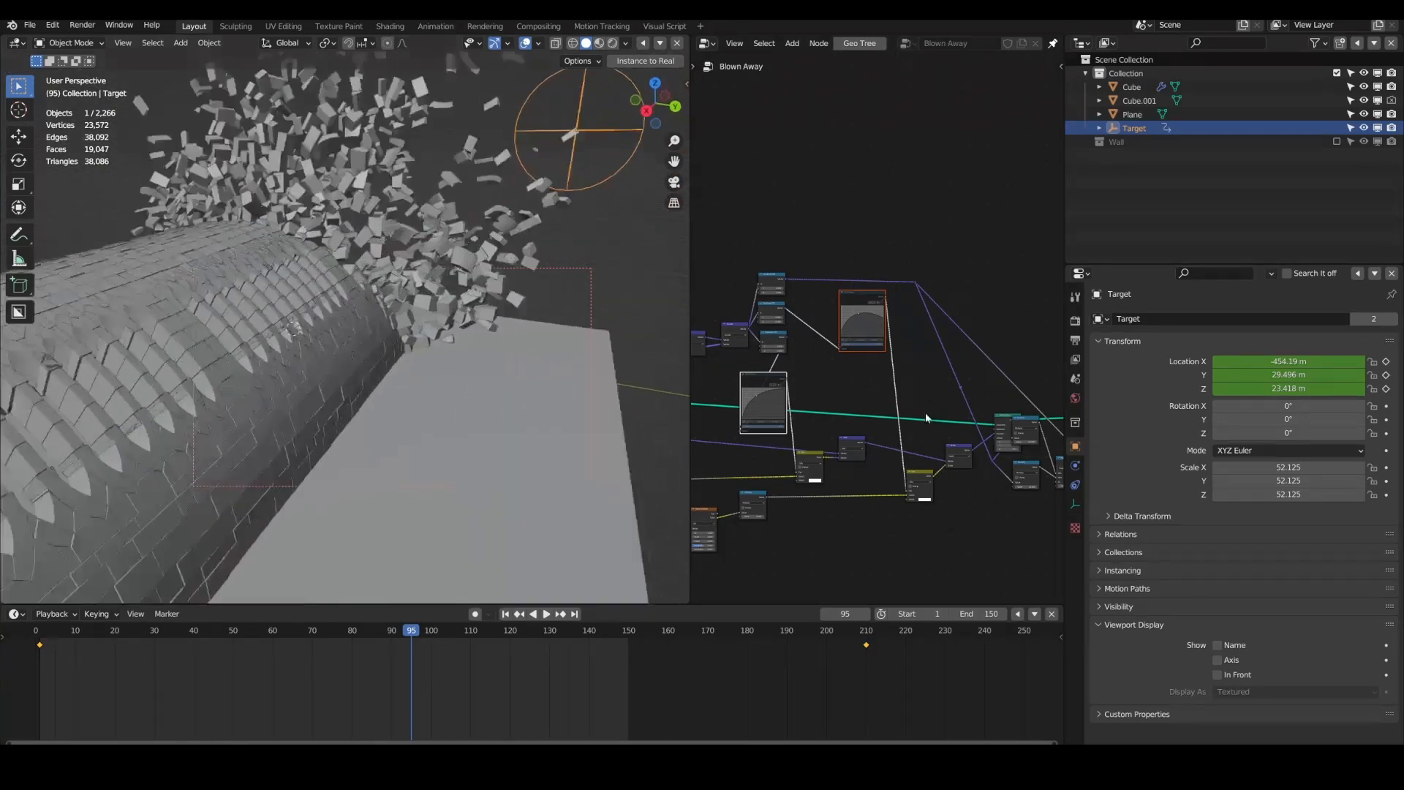
Step: Set the X value of the vector Multiply node between Position and Subtract to 4
scroll(926, 417, "up", 5)
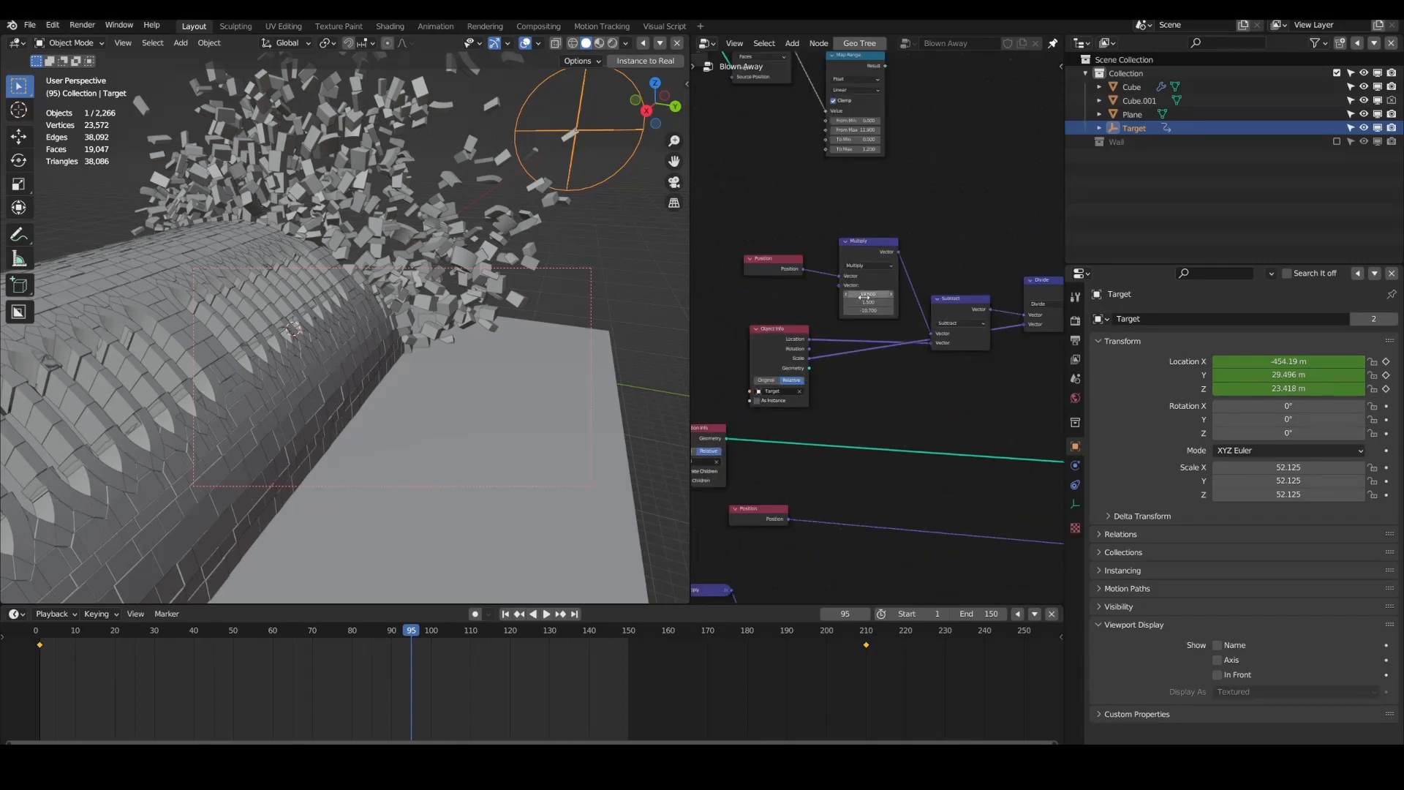
left_click_drag(881, 297, 767, 297)
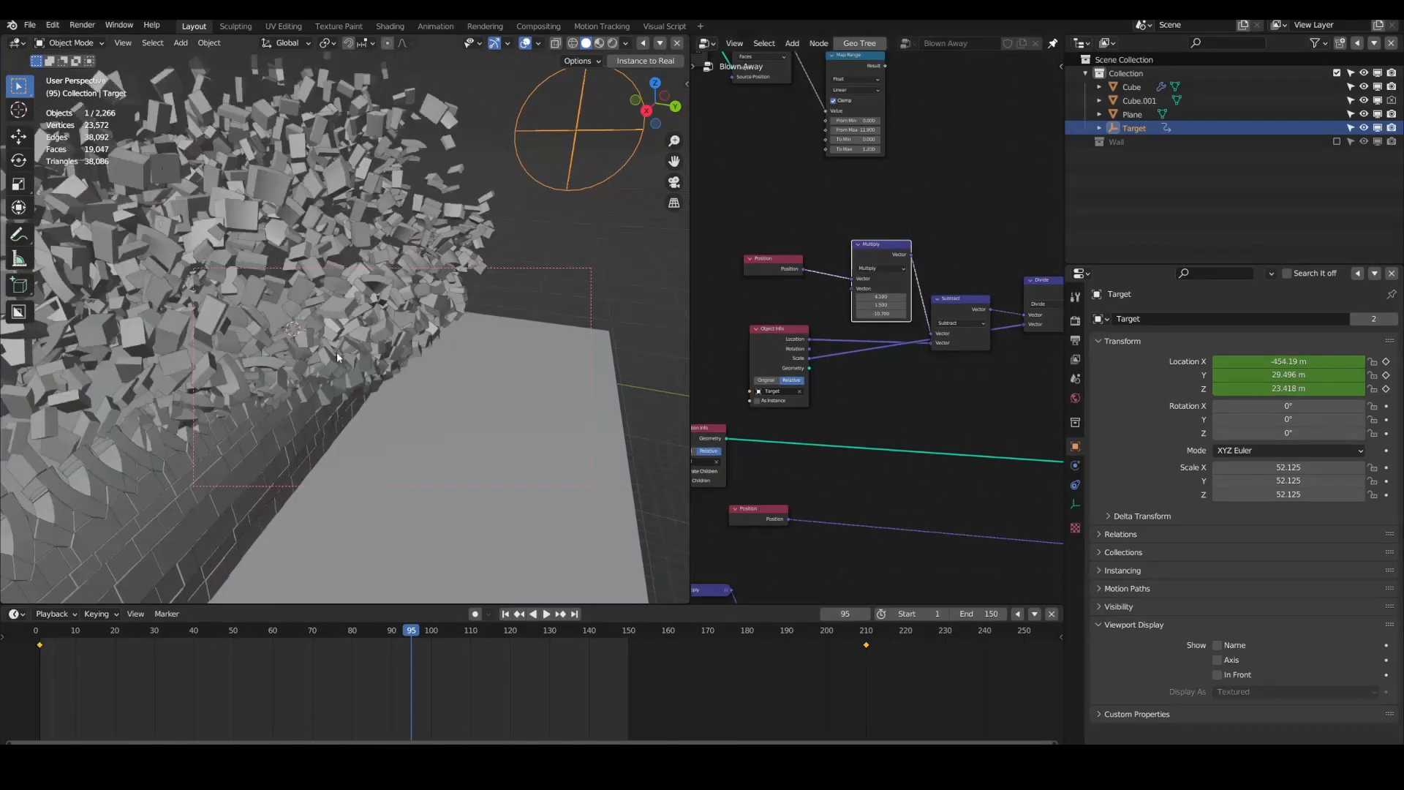
scroll(322, 358, "down", 3)
middle_click_drag(322, 358, 539, 632)
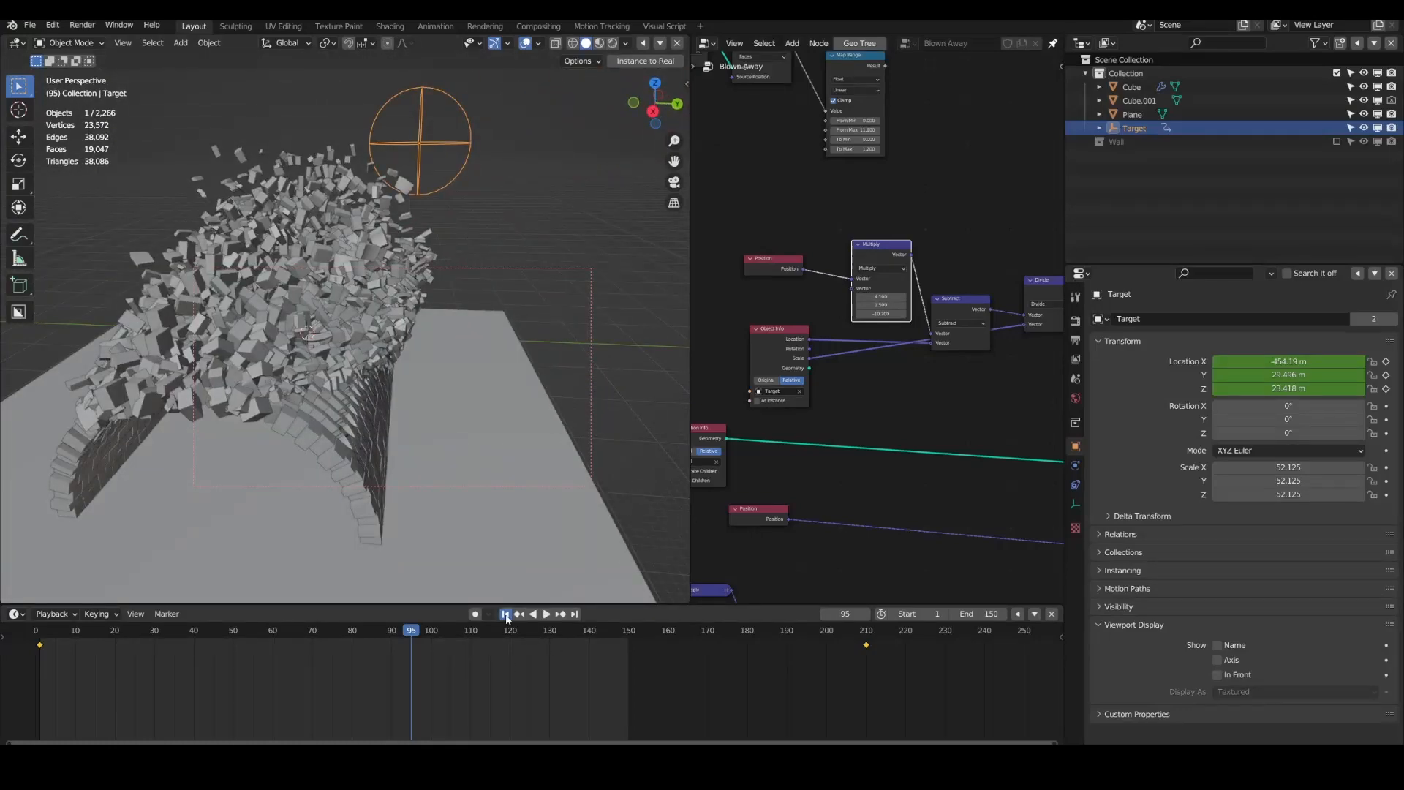
Step: Replay the animation from the first frame and examine how widely the bricks scatter along the tunnel
left_click(505, 614)
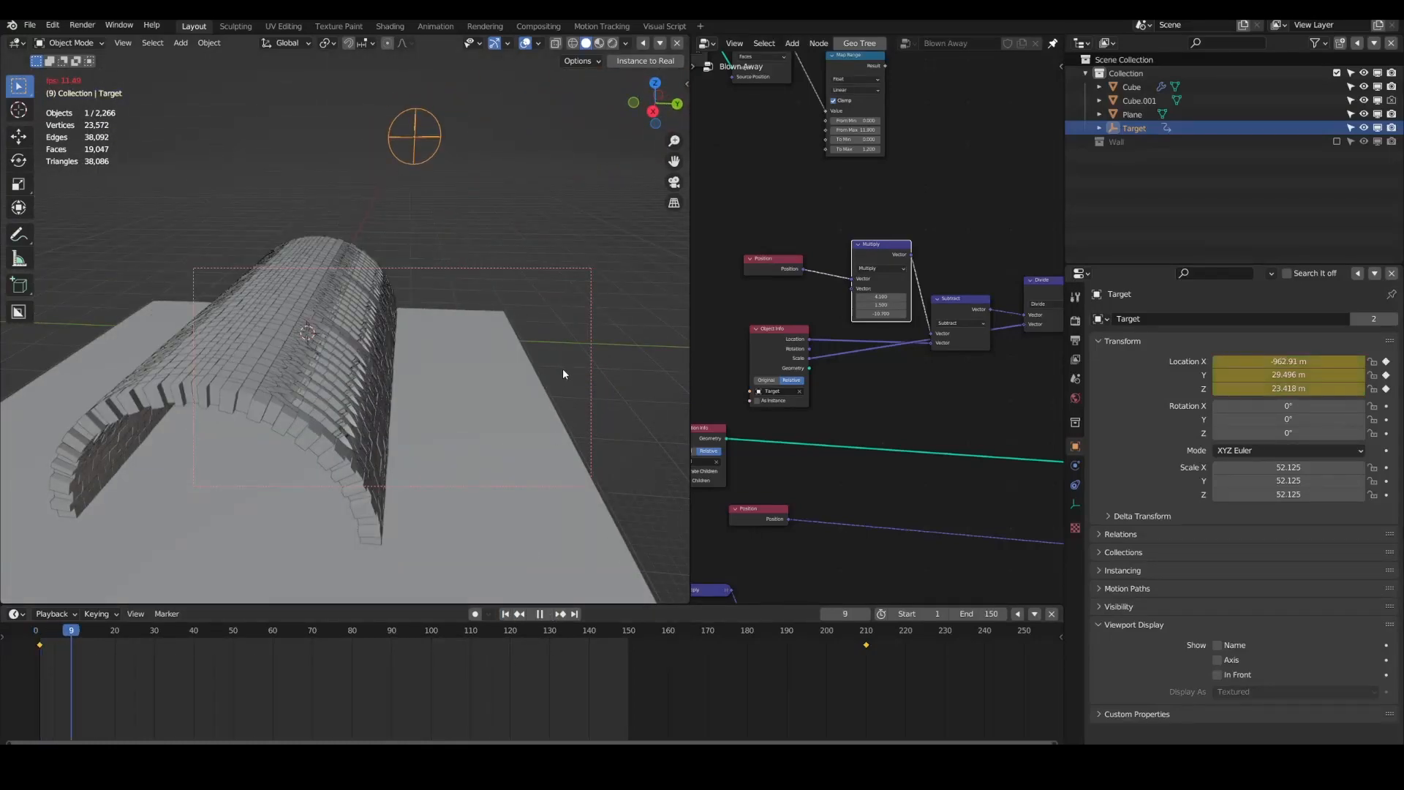
scroll(517, 405, "up", 5)
scroll(501, 402, "down", 2)
middle_click_drag(502, 403, 524, 421)
scroll(521, 384, "down", 4)
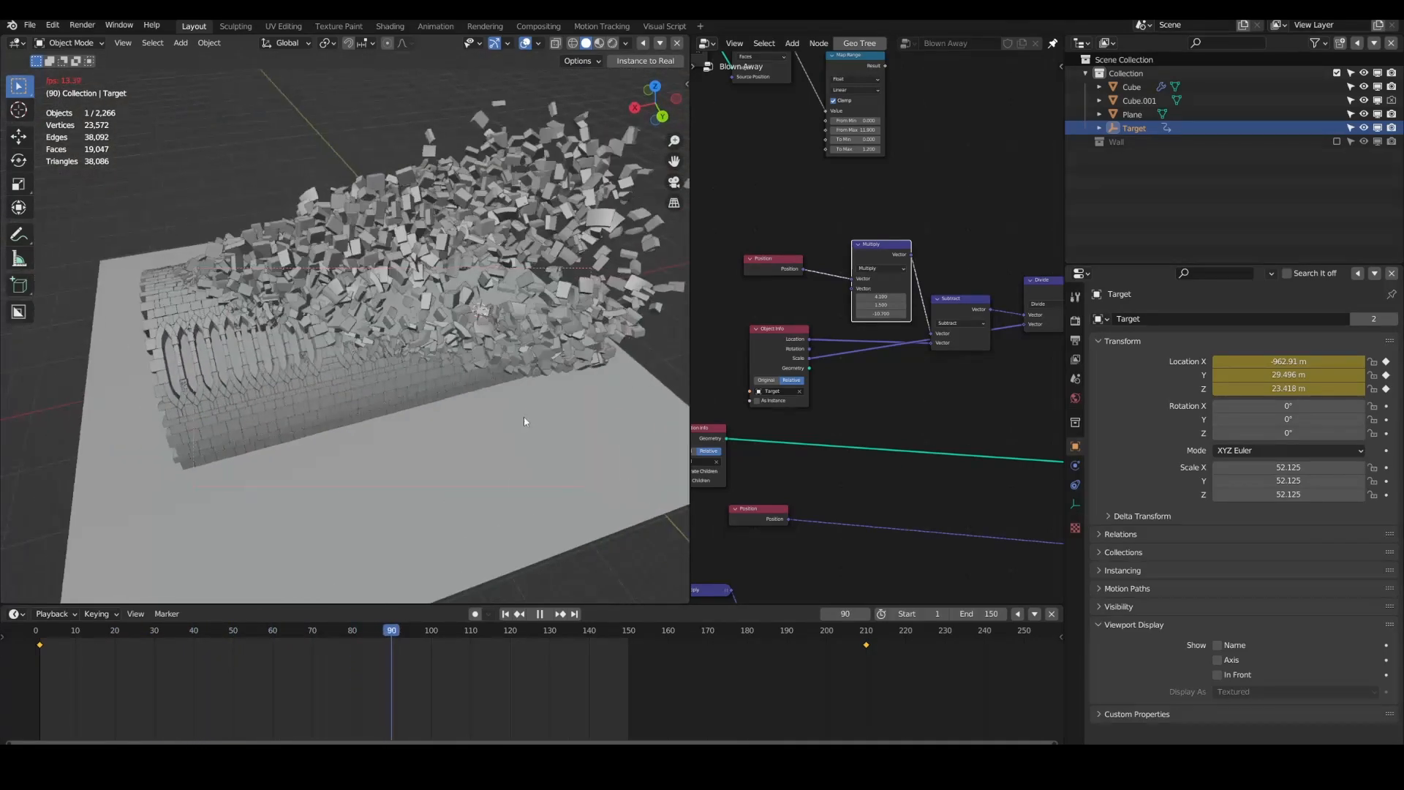